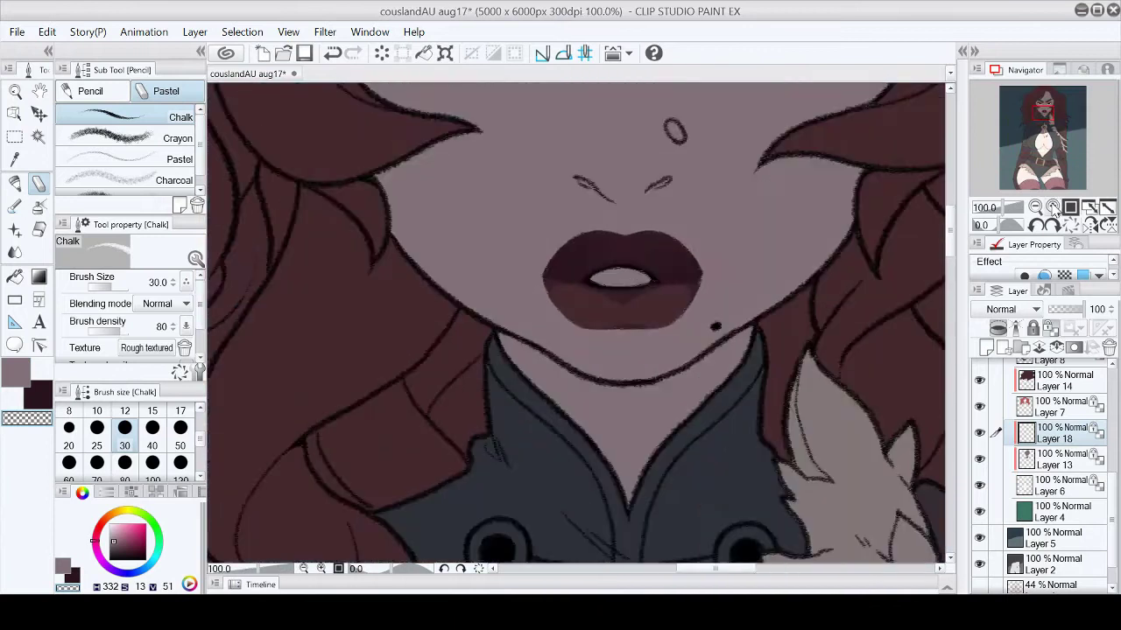
Step: Paint soft brownish-pink highlight spots on the lower lip with the size 30 Chalk brush
alt+click(692, 280)
click(117, 542)
mouse_move(712, 282)
mouse_down()
mouse_move(690, 302)
mouse_move(700, 298)
mouse_up()
click(662, 308)
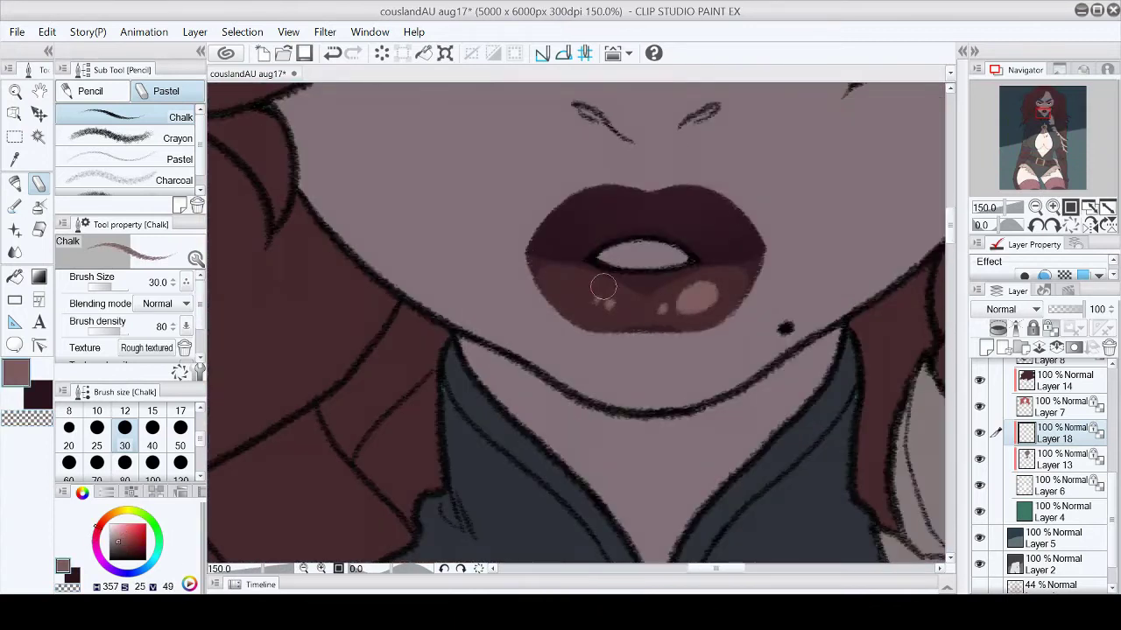
Step: Shade the edges of both eye whites with a pale pinkish tone (H15 S11 V84) using the Chalk brush
click(1089, 206)
click(1070, 207)
click(1043, 108)
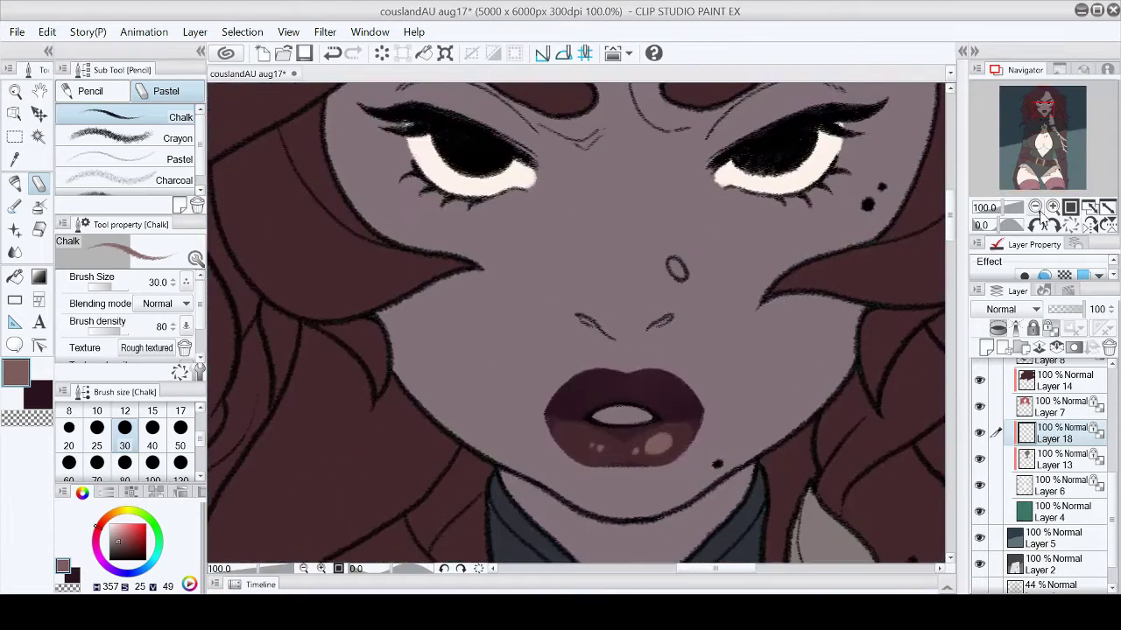
click(1035, 206)
click(1070, 206)
click(113, 530)
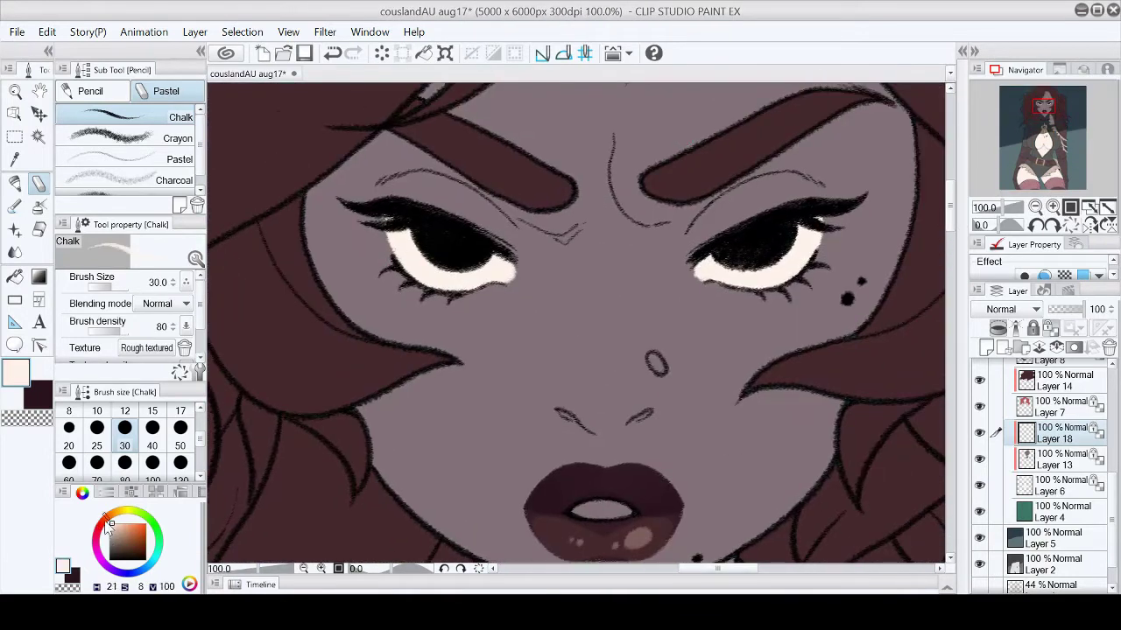
drag(393, 244, 407, 256)
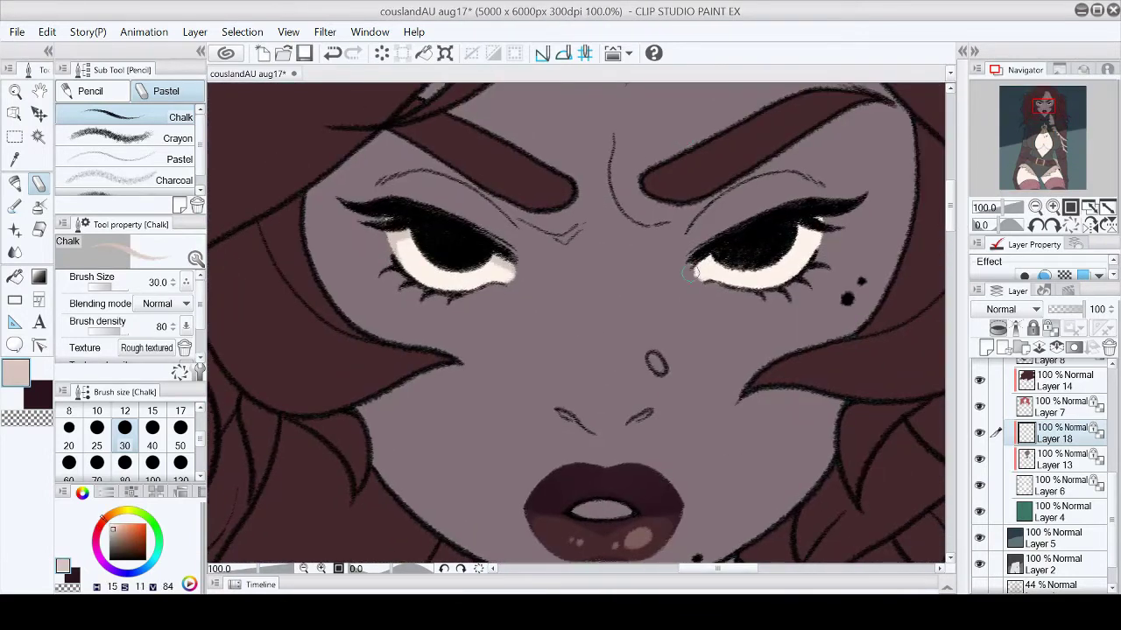
drag(813, 237, 809, 260)
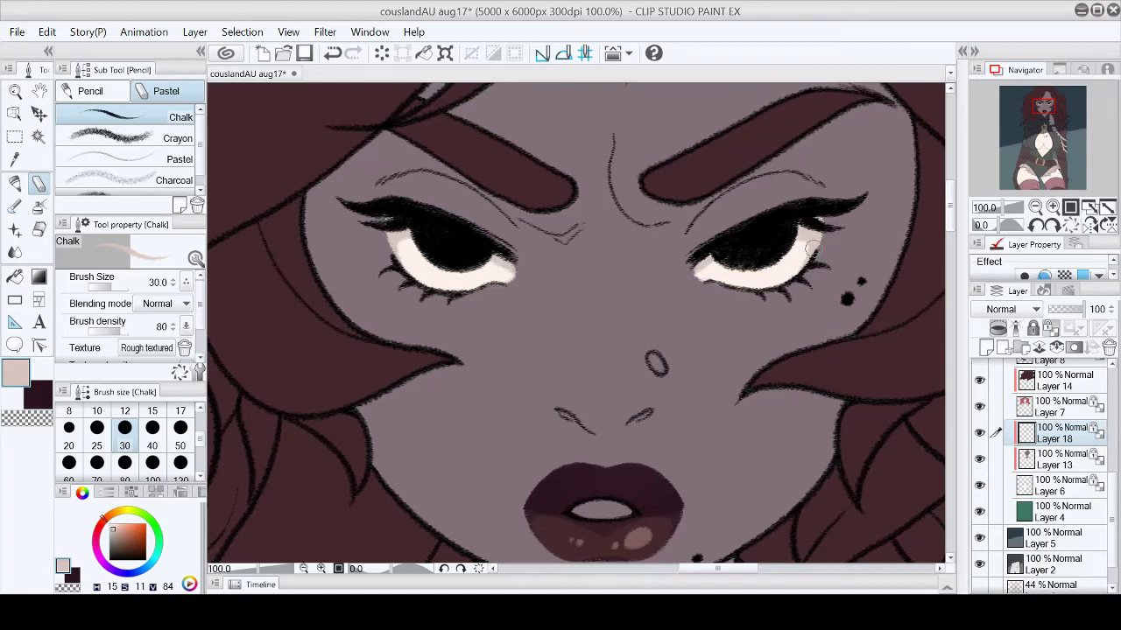
Step: Deepen the eye-white shadows with a greyer tone (H15 S13 V70) and paint both inner eye corners dark red-brown
click(114, 533)
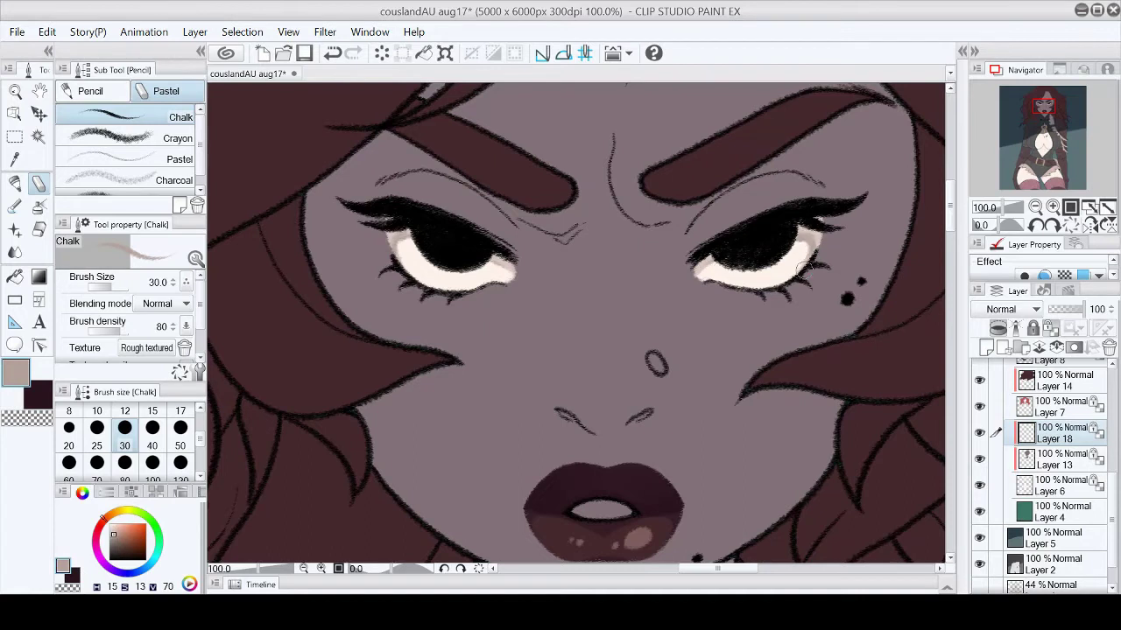
alt+click(506, 273)
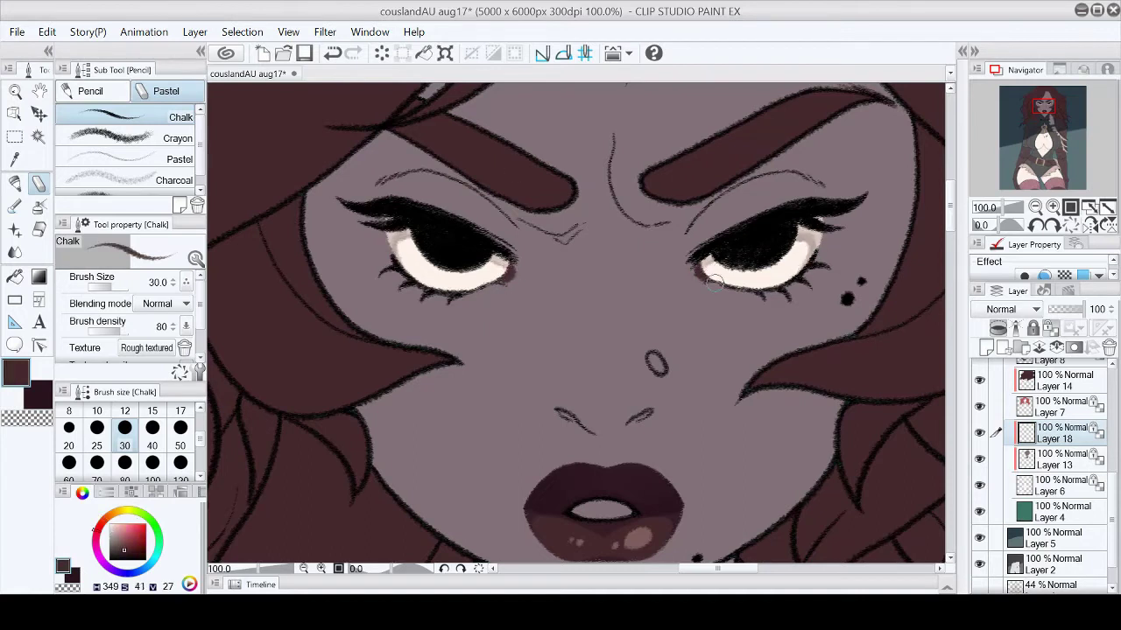
click(1106, 208)
click(1070, 207)
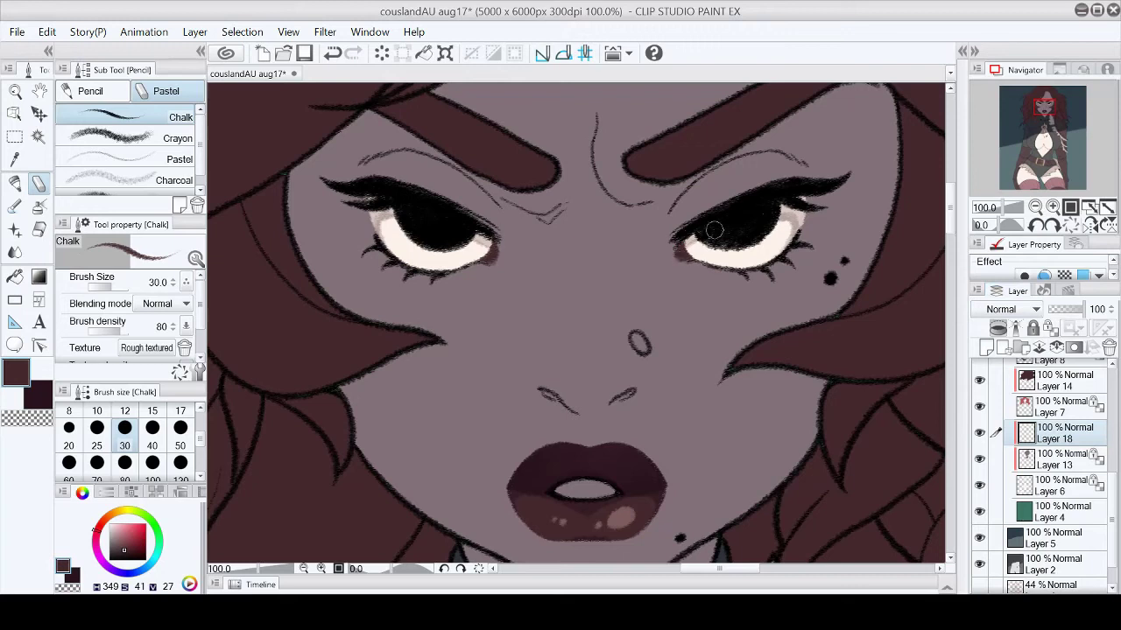
Step: Fill the small oval stud on the nose with tan (H27 S31 V80) using the Chalk brush
click(1107, 209)
click(1070, 207)
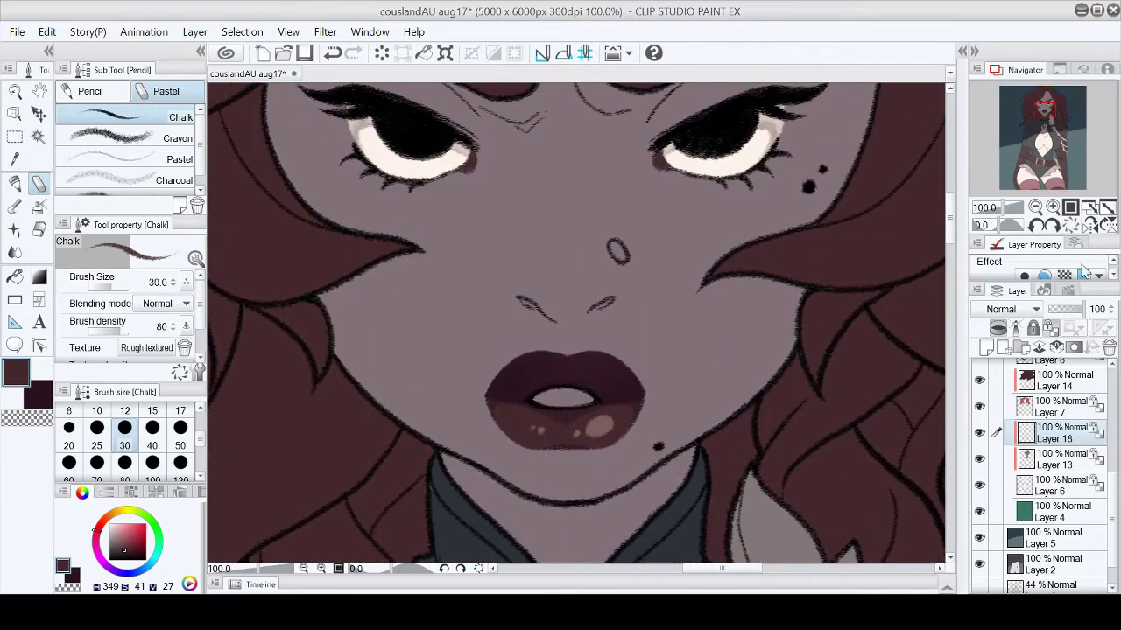
click(1042, 160)
alt+click(473, 350)
click(1042, 106)
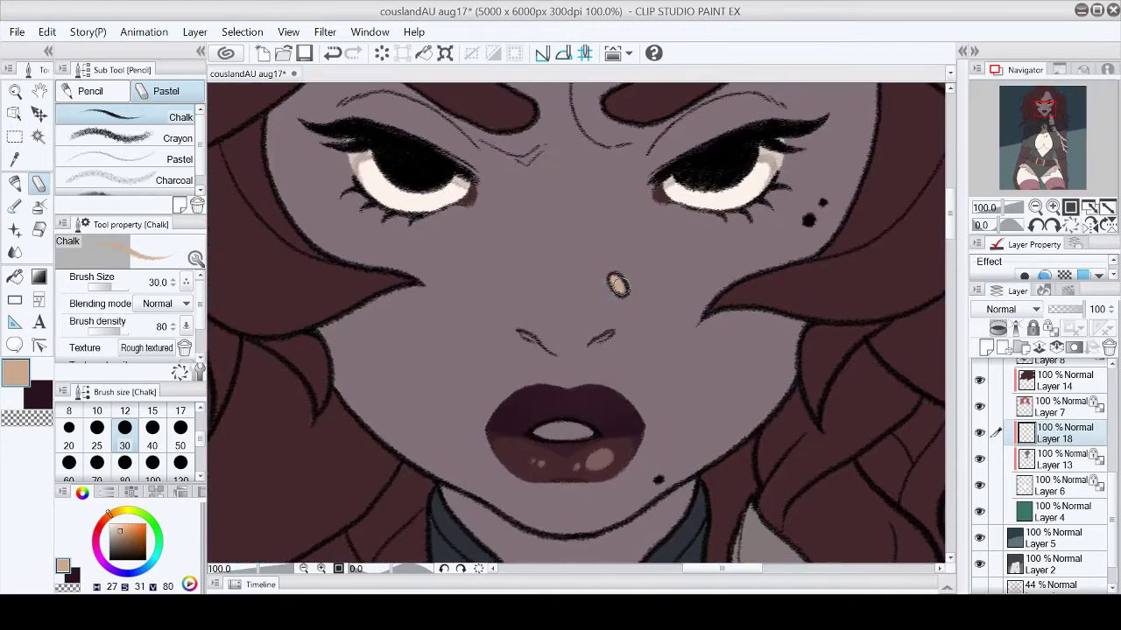
Step: Set up the Fill-in-mono pen with a grey-brown colour (H5 S13 V48) and add a new layer at the top of Folder 1
click(113, 543)
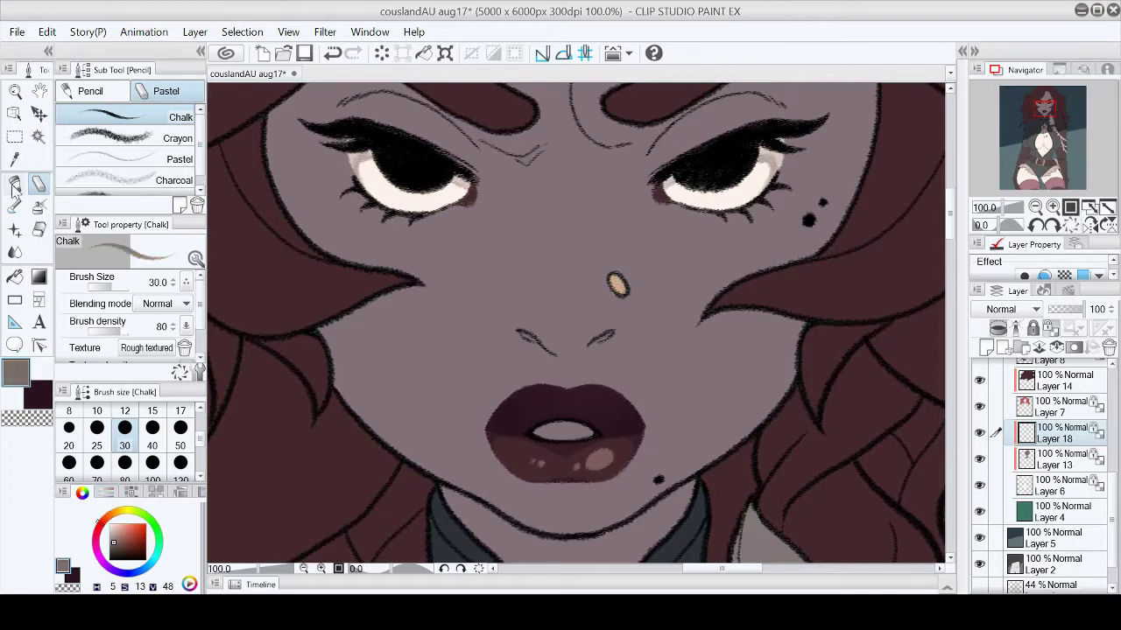
click(14, 186)
click(1106, 208)
scroll(475, 400, up, 5)
scroll(995, 473, up, 5)
click(986, 348)
click(1106, 206)
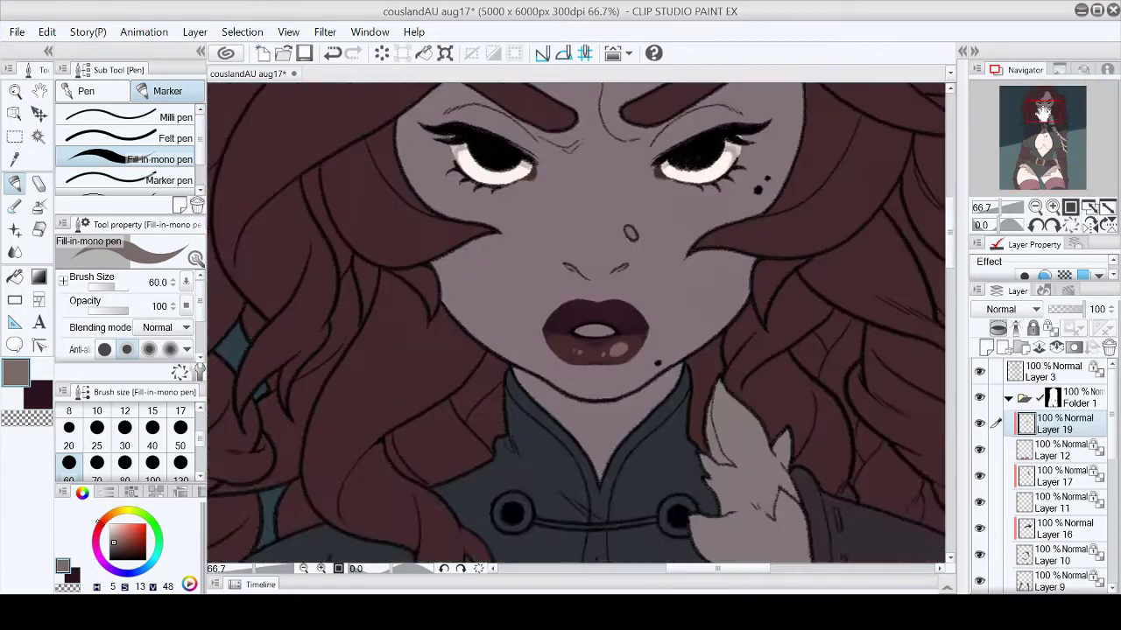
Step: Shade across the eyes and cheeks on Layer 13 in the dark red-brown hair colour with Running color edge watercolor at size 200
scroll(996, 473, down, 5)
click(987, 424)
alt+click(793, 311)
click(14, 204)
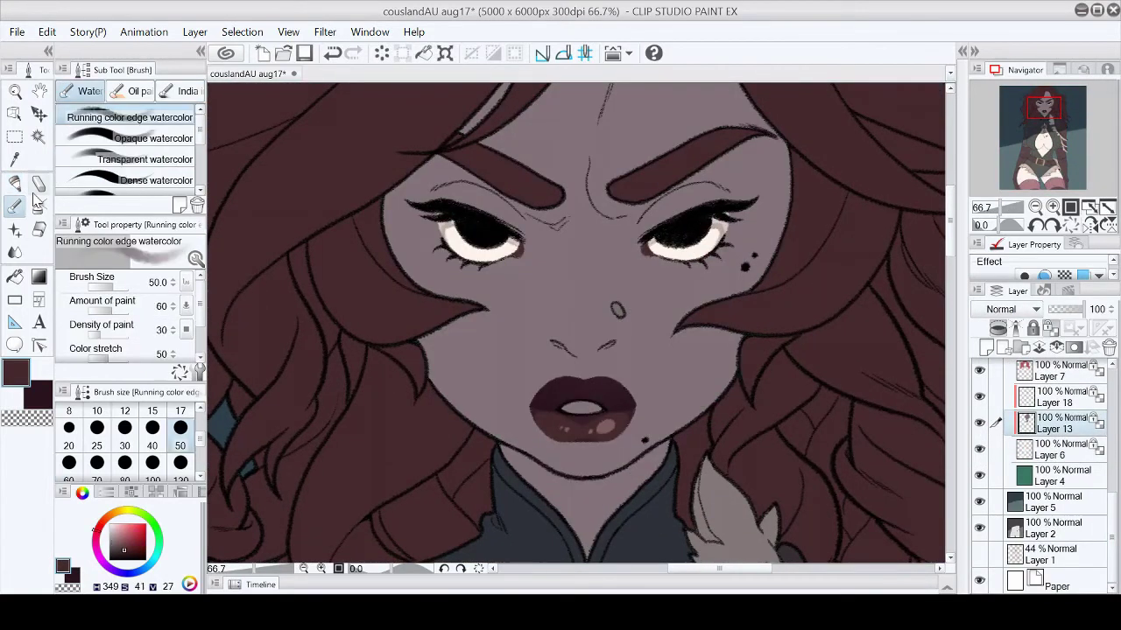
key(bracketright)
key(bracketright)
key(bracketright)
key(bracketright)
key(bracketright)
key(bracketright)
key(bracketright)
key(bracketright)
mouse_move(407, 249)
mouse_down()
mouse_move(438, 280)
mouse_move(624, 307)
mouse_move(727, 262)
mouse_move(420, 263)
mouse_move(753, 263)
mouse_move(596, 252)
mouse_move(693, 318)
mouse_move(780, 162)
mouse_move(457, 383)
mouse_move(572, 232)
mouse_up()
Step: Blend the facial shadow at size 200, adding more watercolor shading around the eyes and cheeks
key(j)
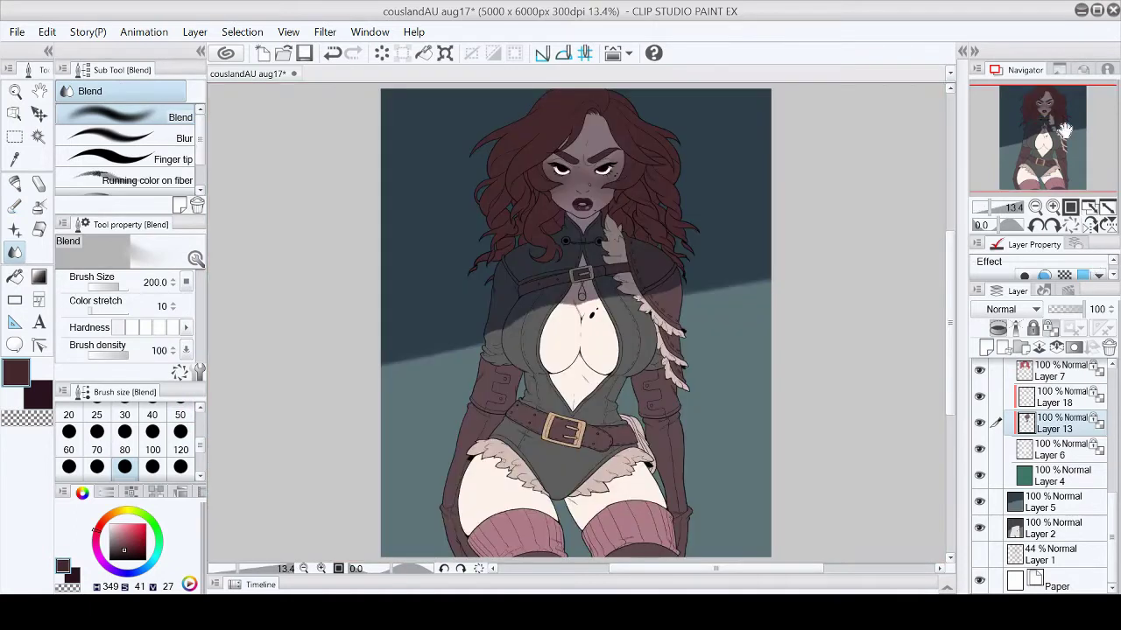
key(ctrl+0)
scroll(595, 241, up, 2)
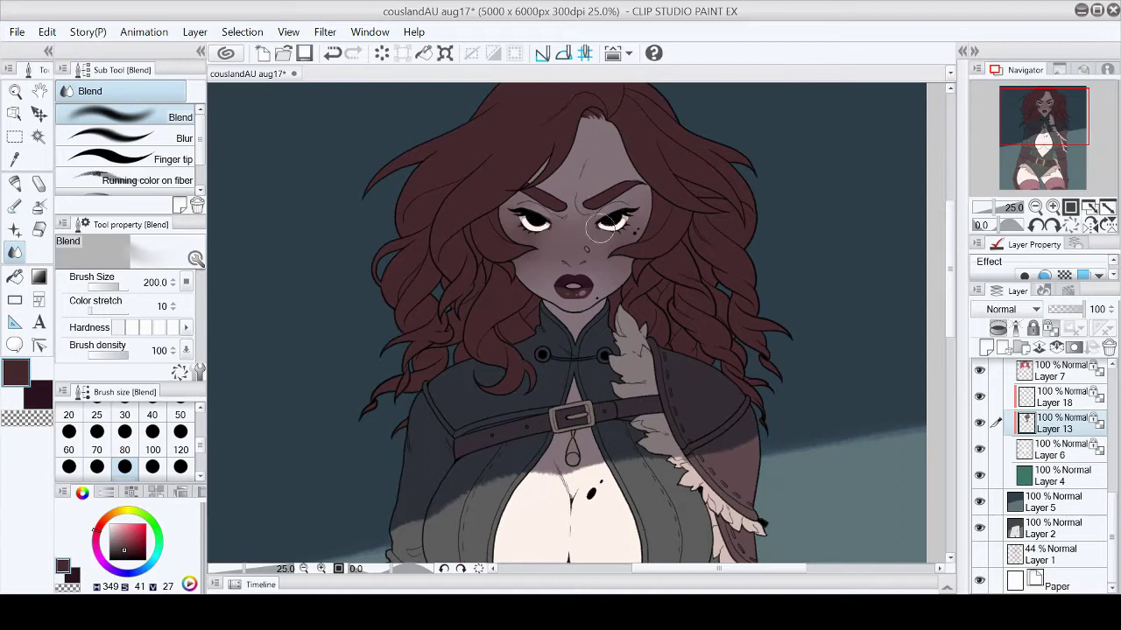
scroll(1066, 184, down, 3)
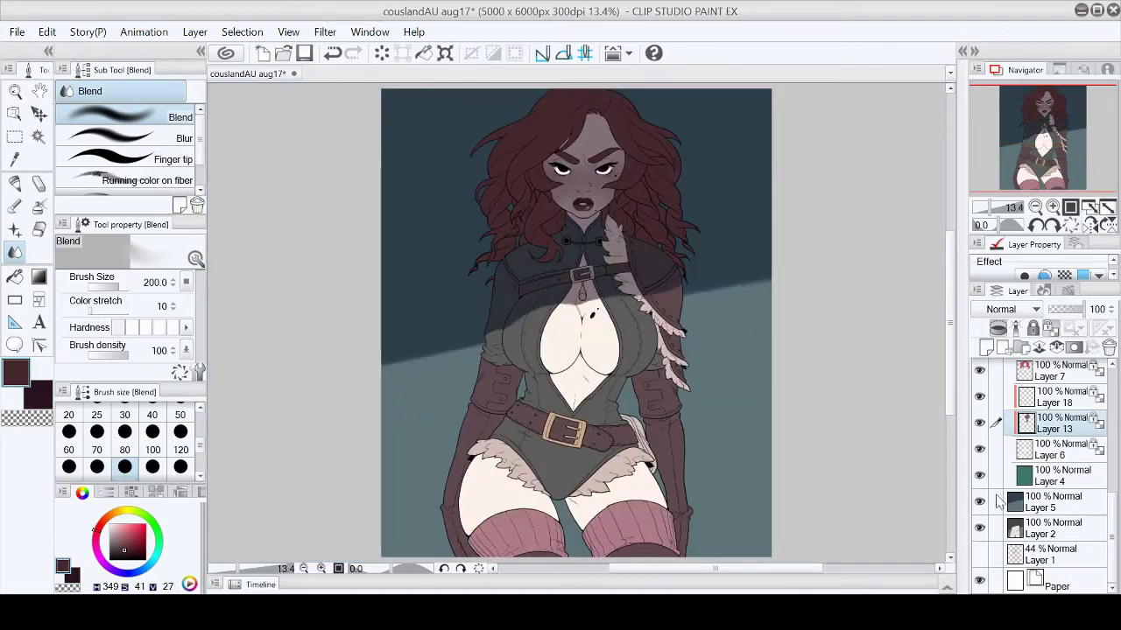
scroll(564, 123, up, 4)
key(b)
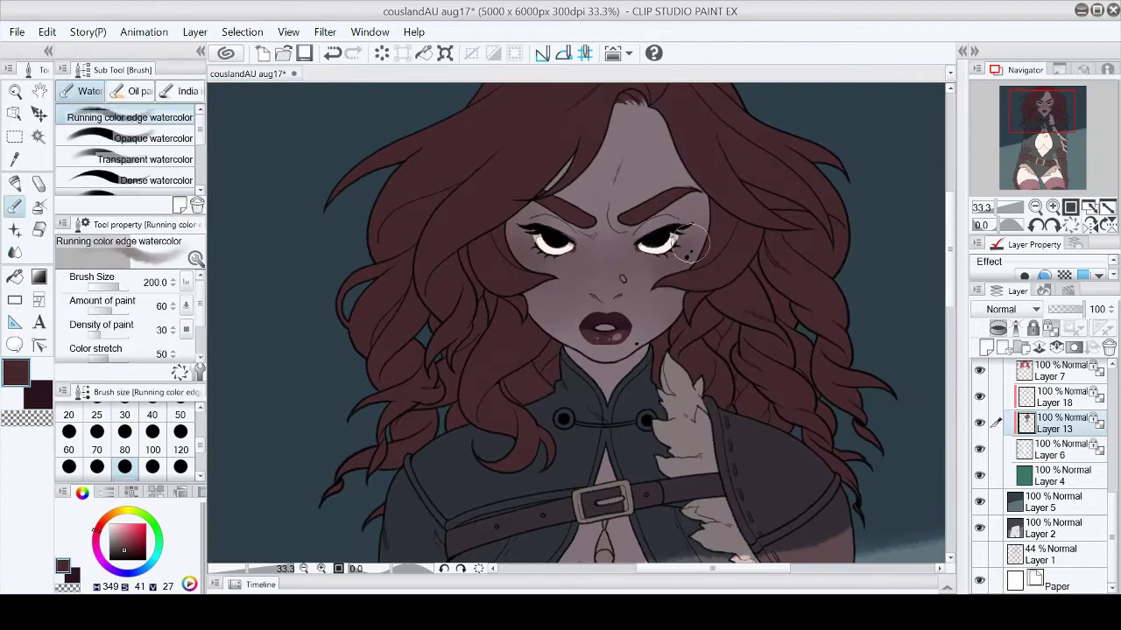
key(j)
Step: Paint a soft dusty-pink highlight on the forehead with the Running color edge watercolor brush
click(1042, 142)
click(1053, 206)
click(1048, 129)
click(1035, 206)
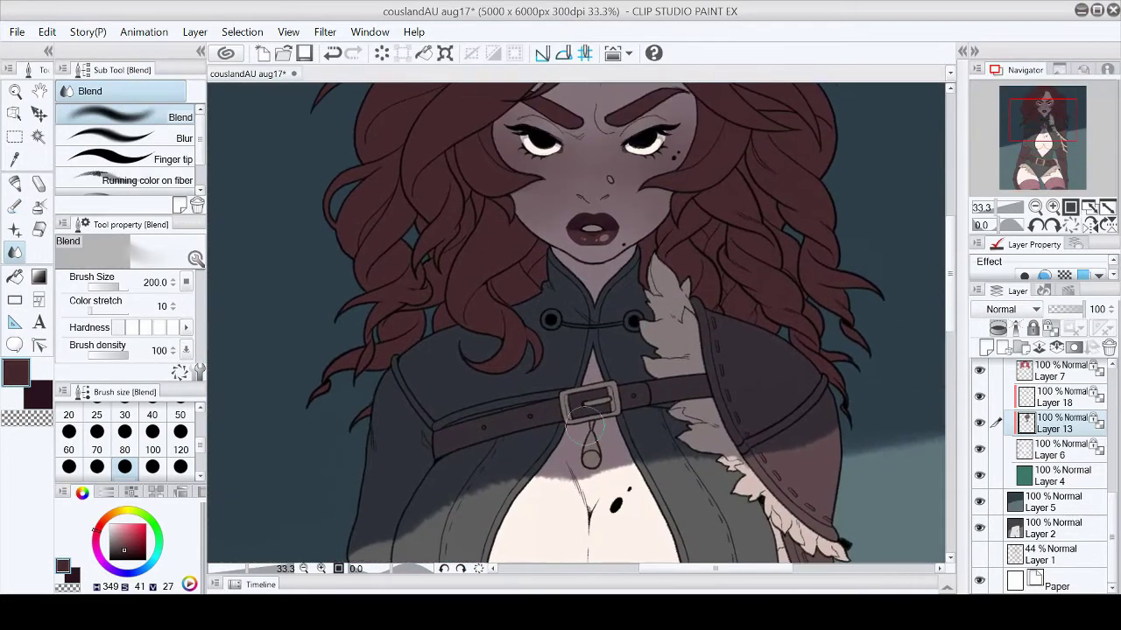
scroll(958, 333, up, 3)
key(b)
mouse_move(624, 197)
mouse_down()
mouse_move(639, 175)
mouse_move(638, 138)
mouse_up()
Step: Reduce the watercolor brush to size 70 and paint dusty-pink highlights on the nose and below the lower lip
key(ctrl+plus)
key(bracketleft)
key(bracketleft)
key(bracketleft)
key(bracketleft)
key(bracketleft)
key(bracketleft)
drag(617, 366, 571, 355)
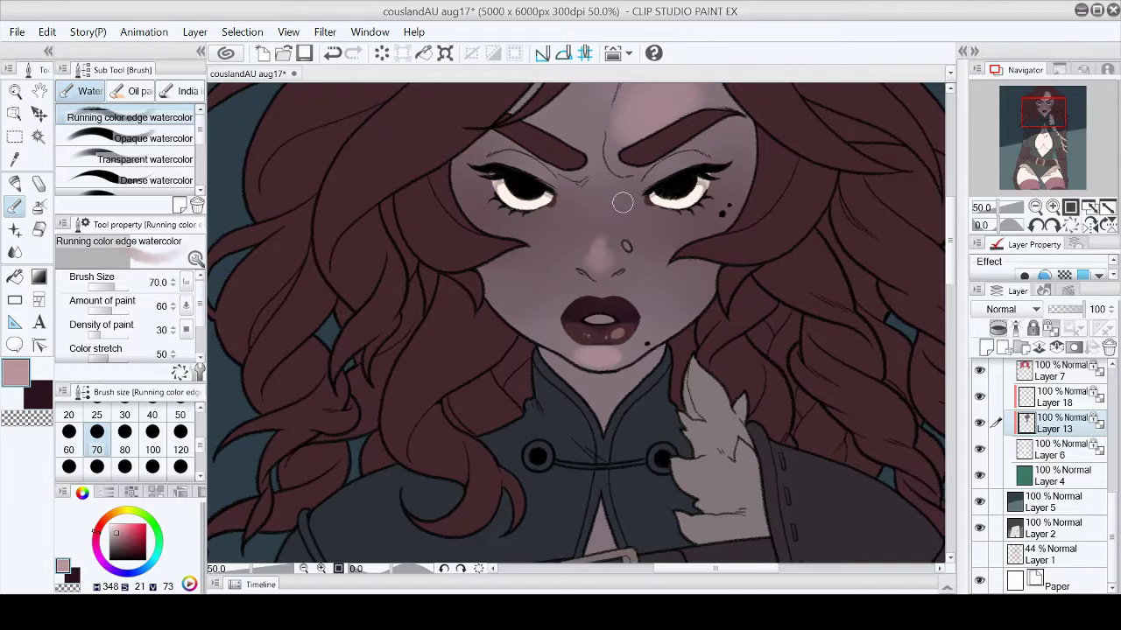
Step: Smooth the forehead, nose and chin highlights into the skin with the Blend tool at size 120
scroll(596, 266, down, 4)
scroll(595, 246, up, 4)
key(j)
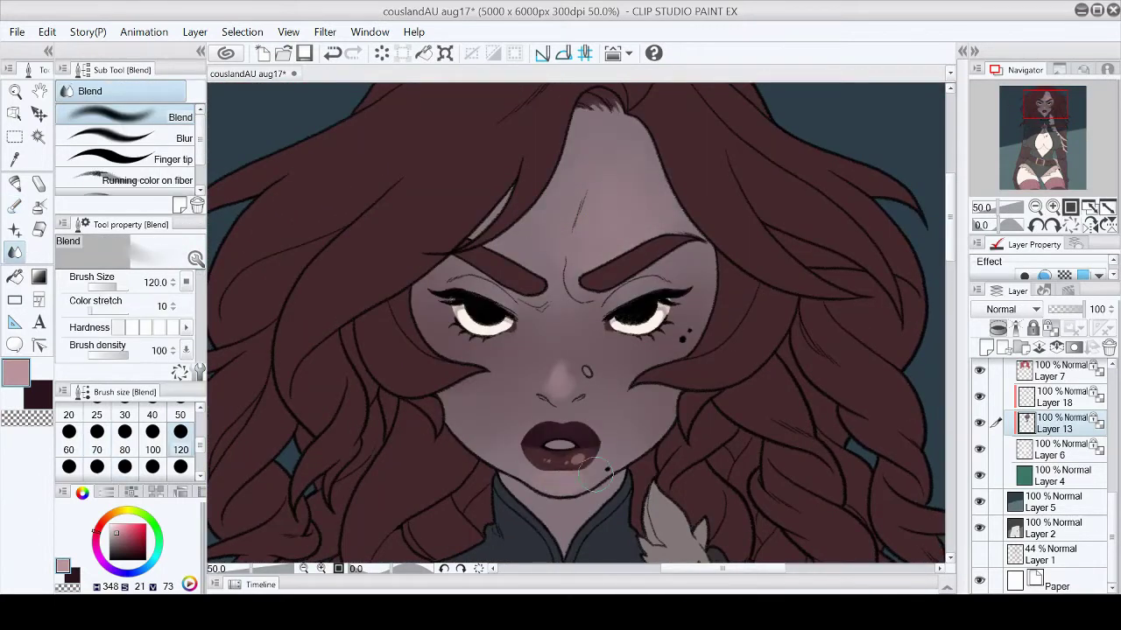
click(1107, 206)
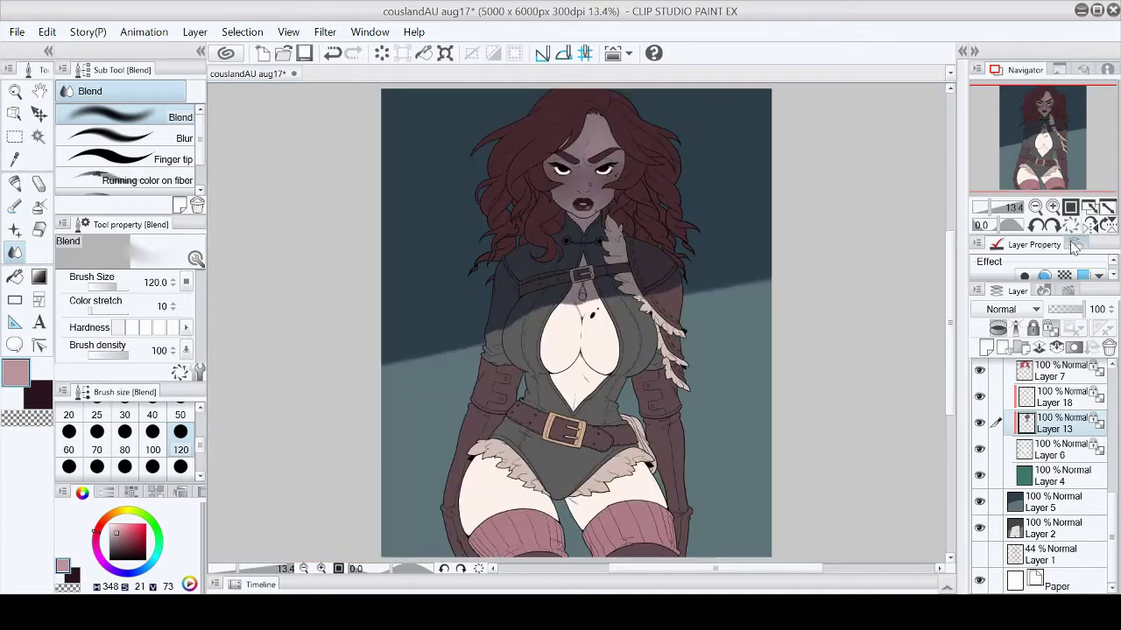
scroll(543, 296, up, 3)
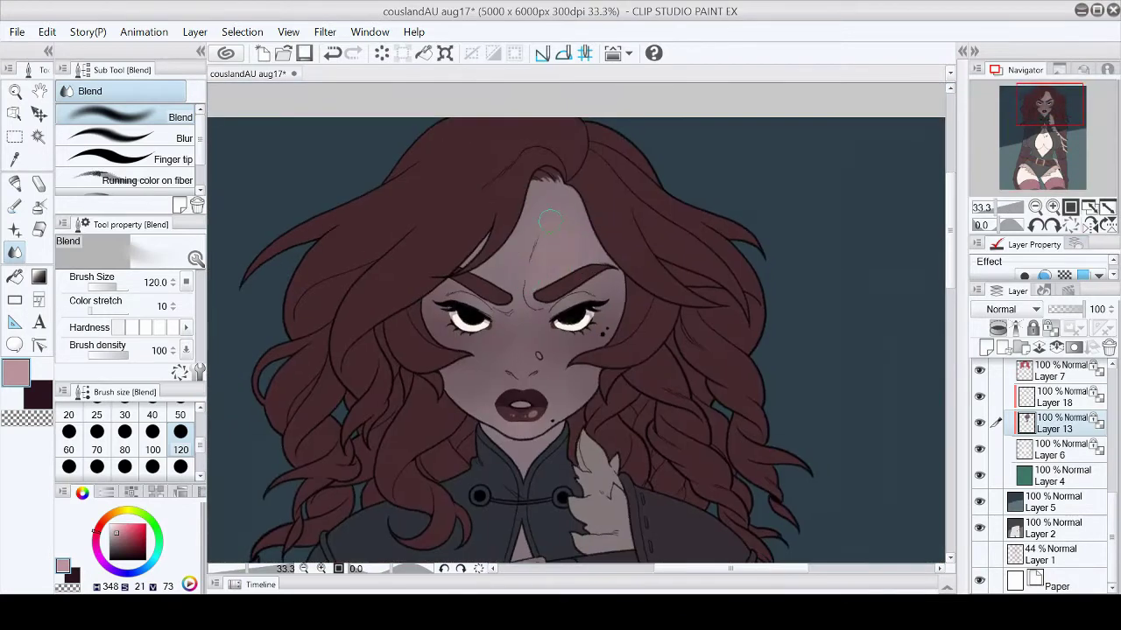
Step: Examine the face and neck shading up close and against the full figure
drag(659, 322, 653, 150)
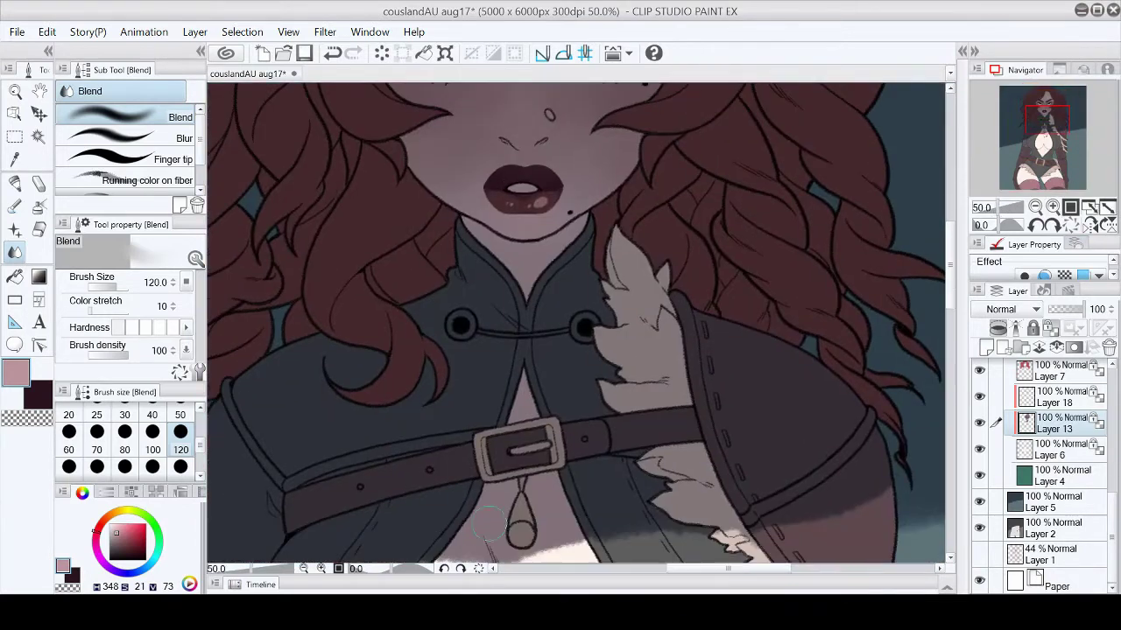
key(p)
scroll(526, 278, up, 2)
key(p)
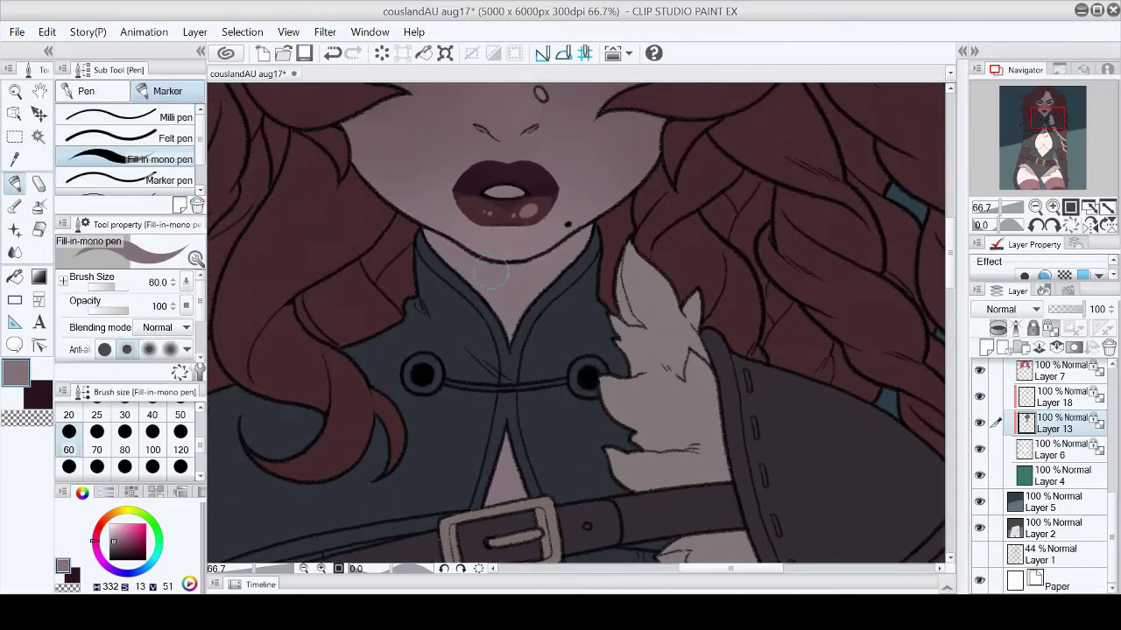
scroll(510, 322, up, 3)
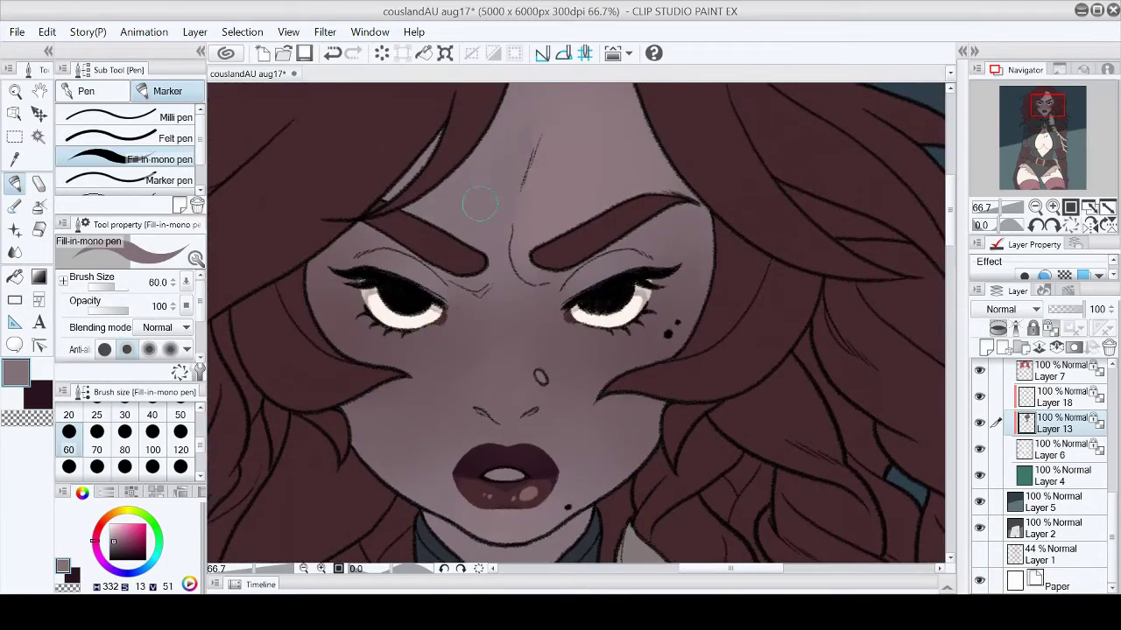
scroll(479, 205, up, 2)
click(1106, 208)
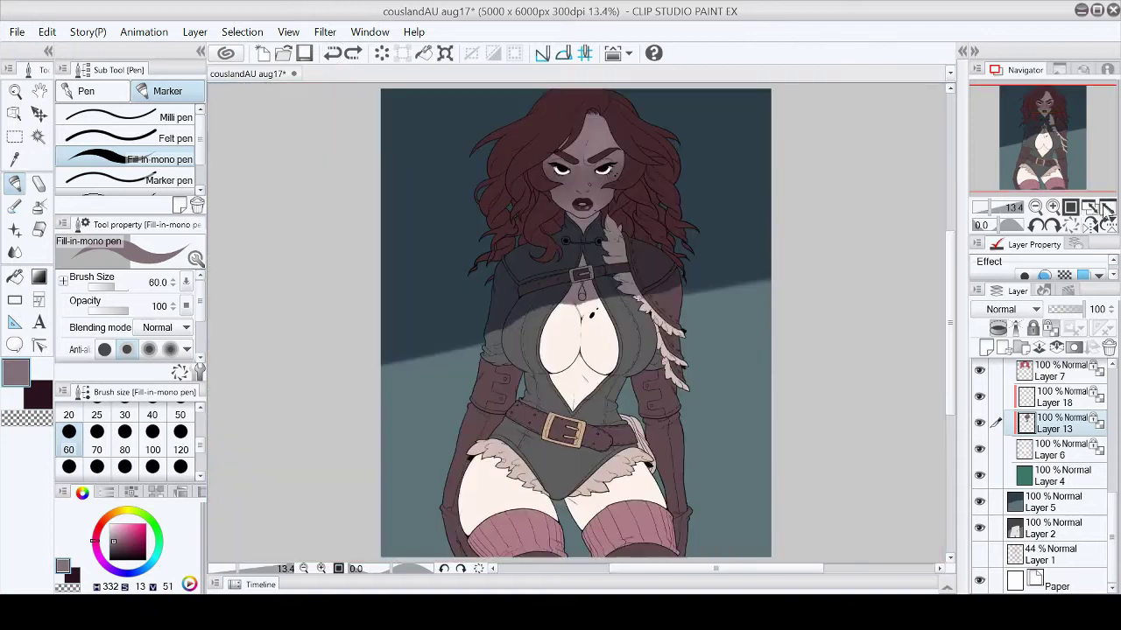
click(1052, 207)
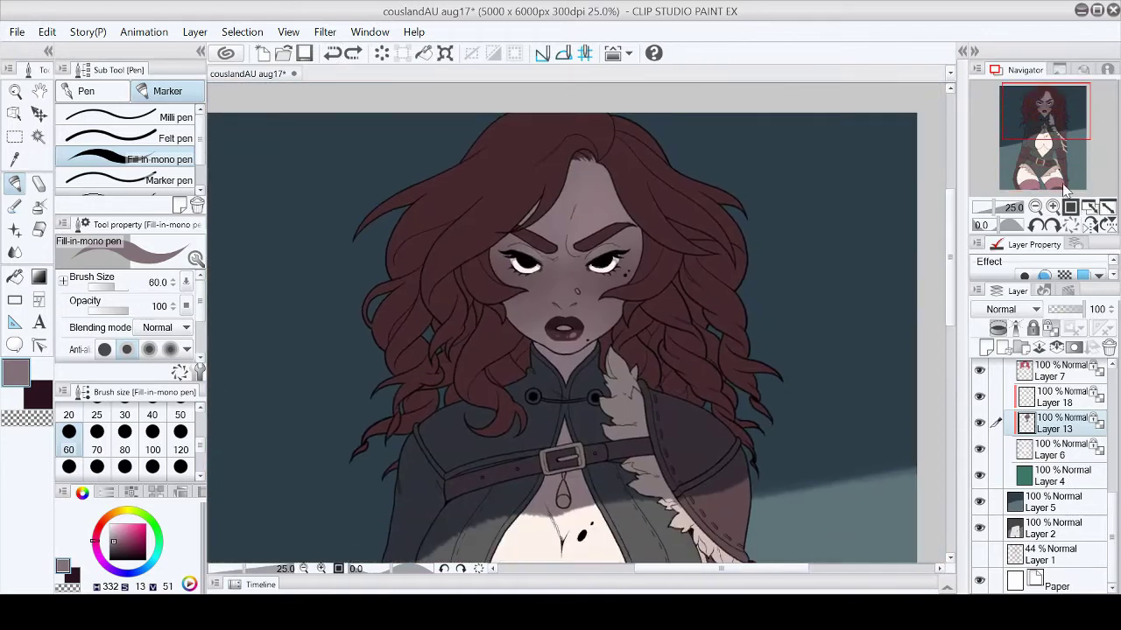
Step: Add a new layer above Layer 13 and shade the forehead along the hairline in muted purple (H321 S22 V38) with Chalk at size 120
key(ctrl+shift+n)
scroll(555, 212, up, 2)
key(p)
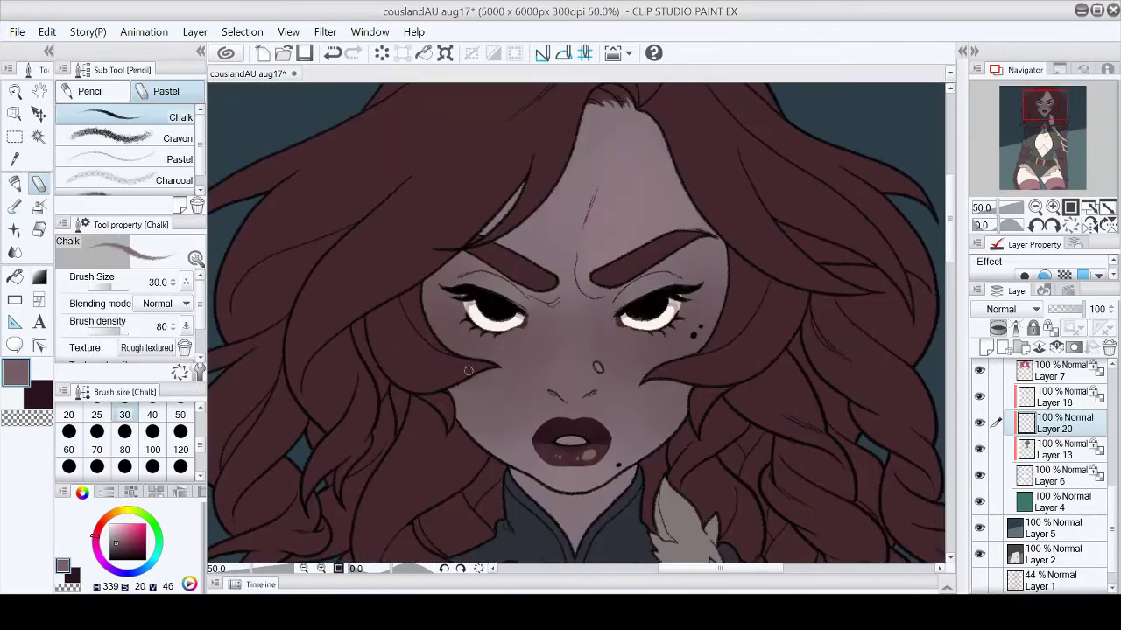
click(99, 542)
scroll(585, 122, up, 1)
click(180, 431)
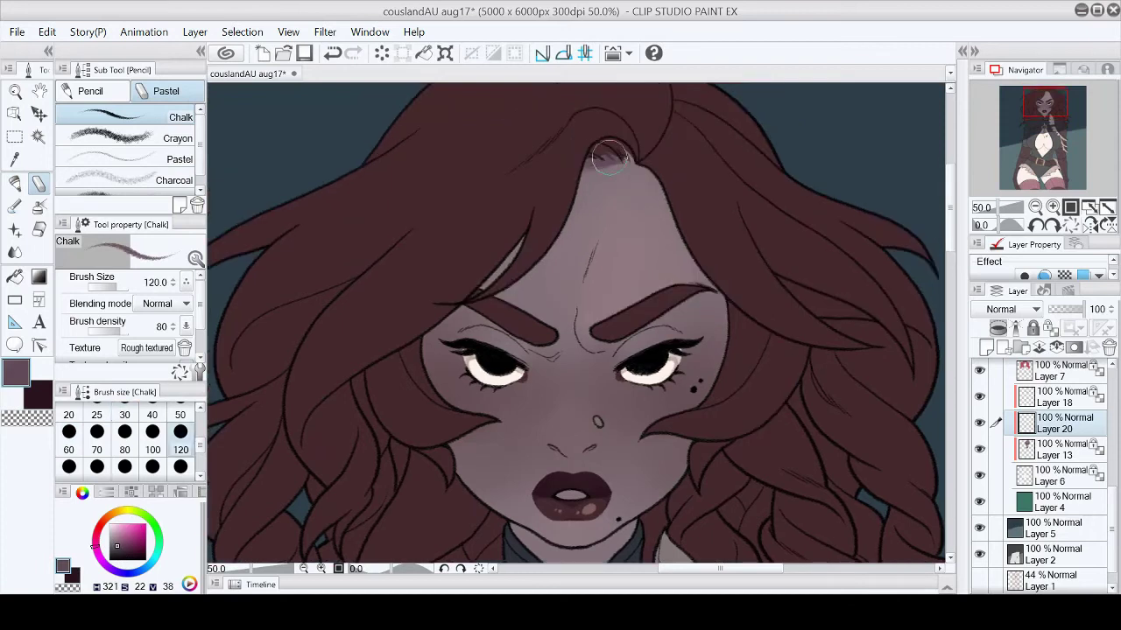
mouse_move(565, 188)
mouse_down()
mouse_move(613, 162)
mouse_move(558, 229)
mouse_up()
drag(634, 158, 669, 203)
Step: Paint muted purple eyeshadow between the brows and lashes of both eyes with the Chalk brush at size 60
key(ctrl+plus)
click(69, 432)
drag(386, 273, 495, 372)
mouse_move(632, 360)
mouse_down()
mouse_move(666, 347)
mouse_move(664, 335)
mouse_move(714, 326)
mouse_up()
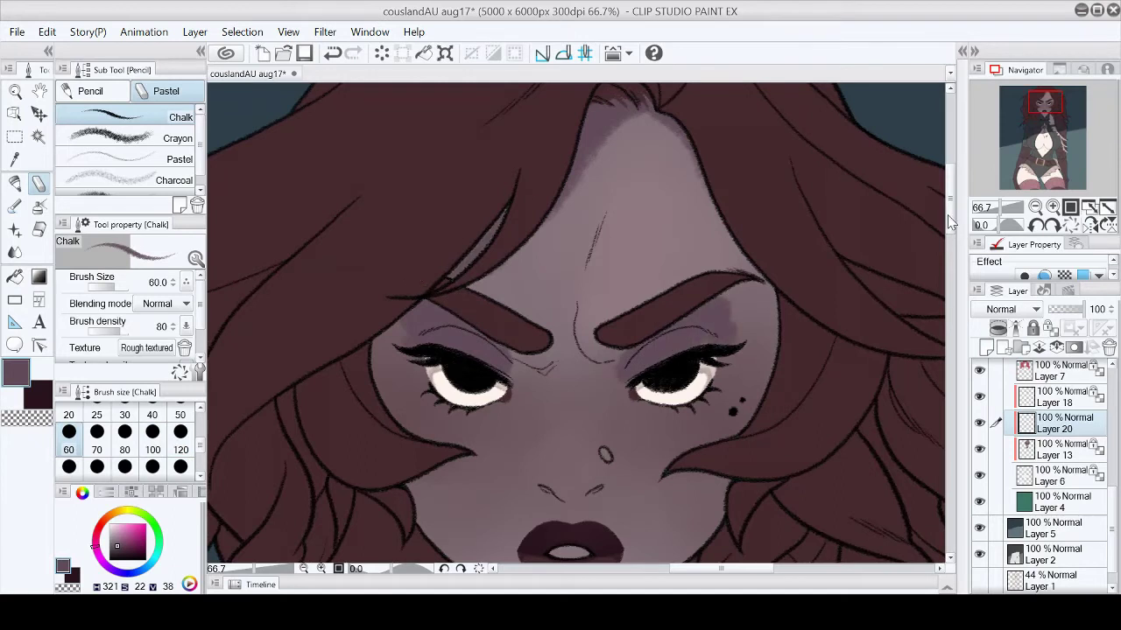
Step: Soften the edges of the purple eyeshadow on both eyelids with the Blend tool at size 60
scroll(858, 228, down, 3)
key(j)
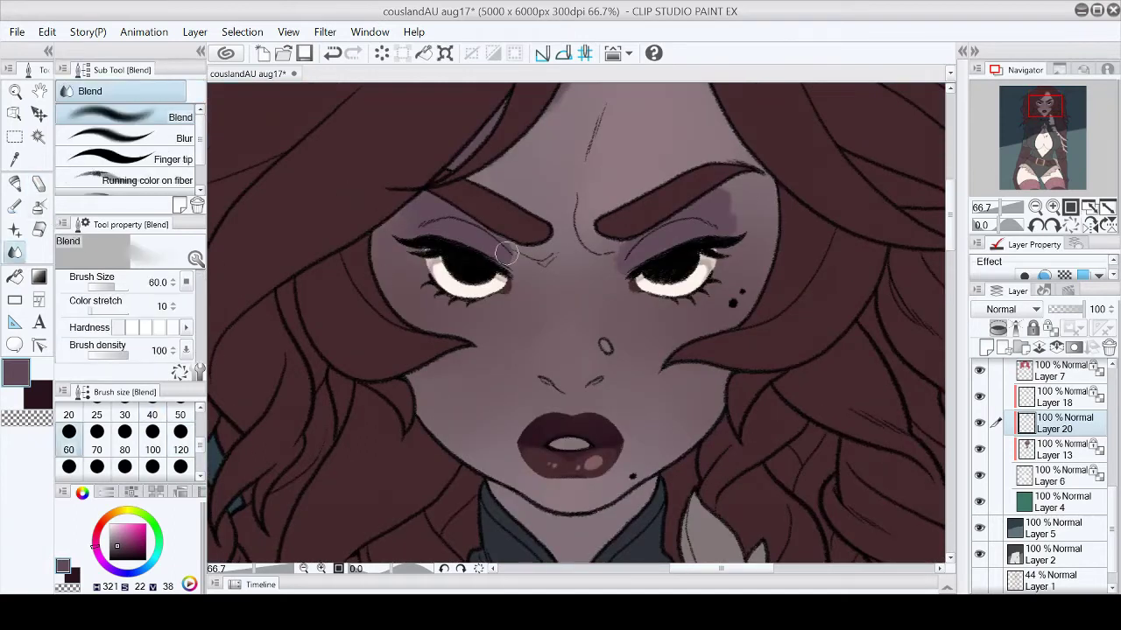
drag(740, 217, 721, 194)
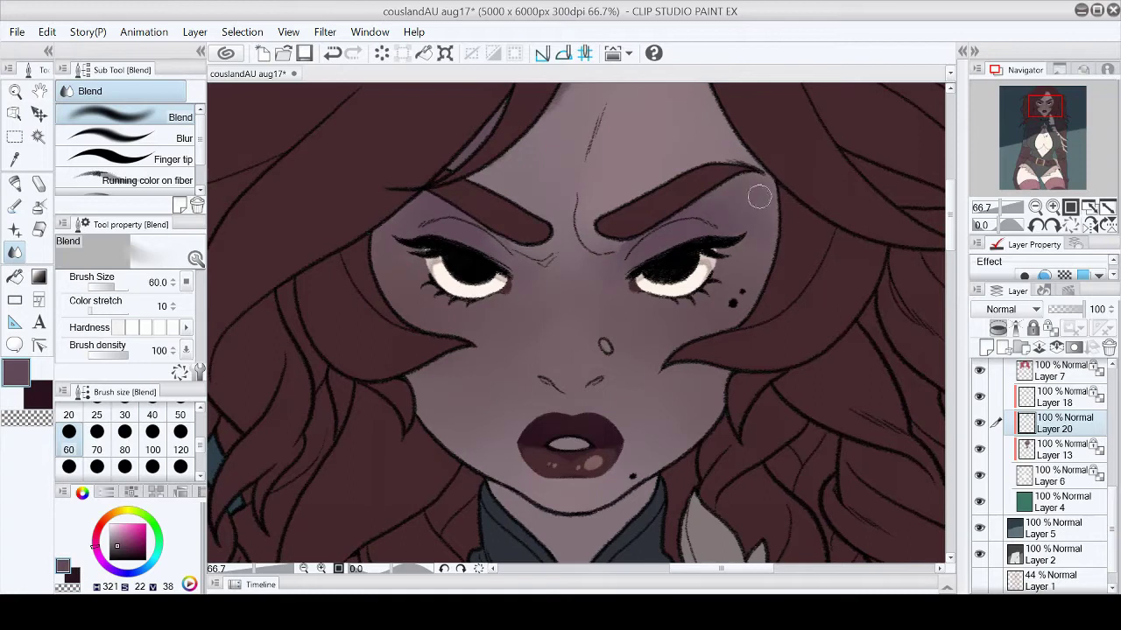
Step: Erase small lighter patches from the eyeshadow on both upper lids using size 60 Chalk with transparent colour
click(1106, 207)
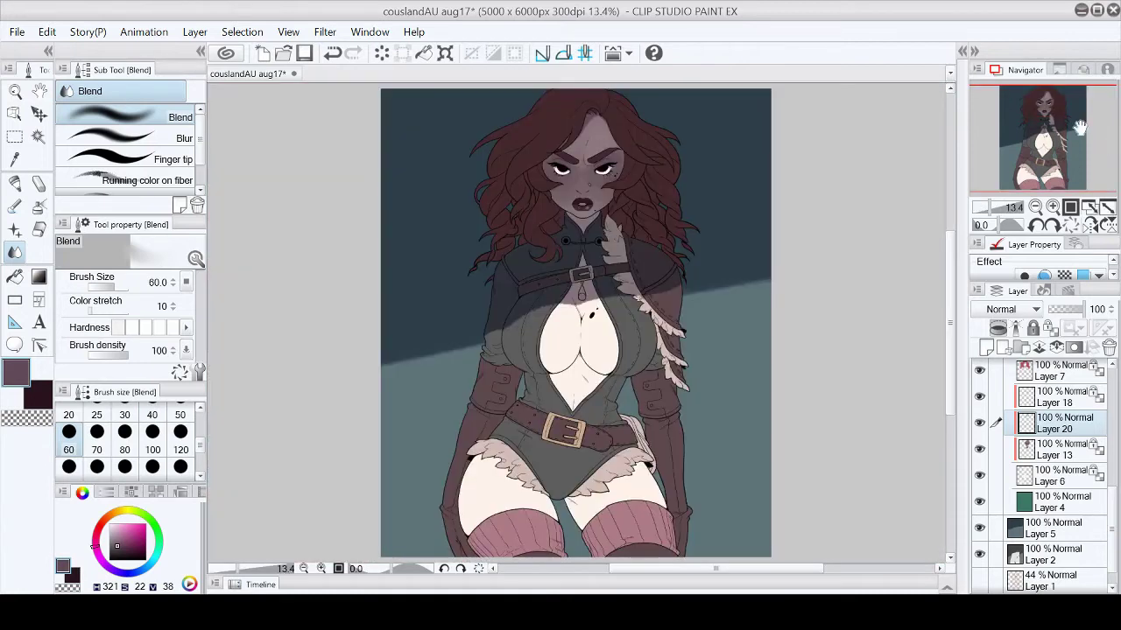
scroll(613, 350, up, 5)
key(p)
drag(786, 315, 655, 263)
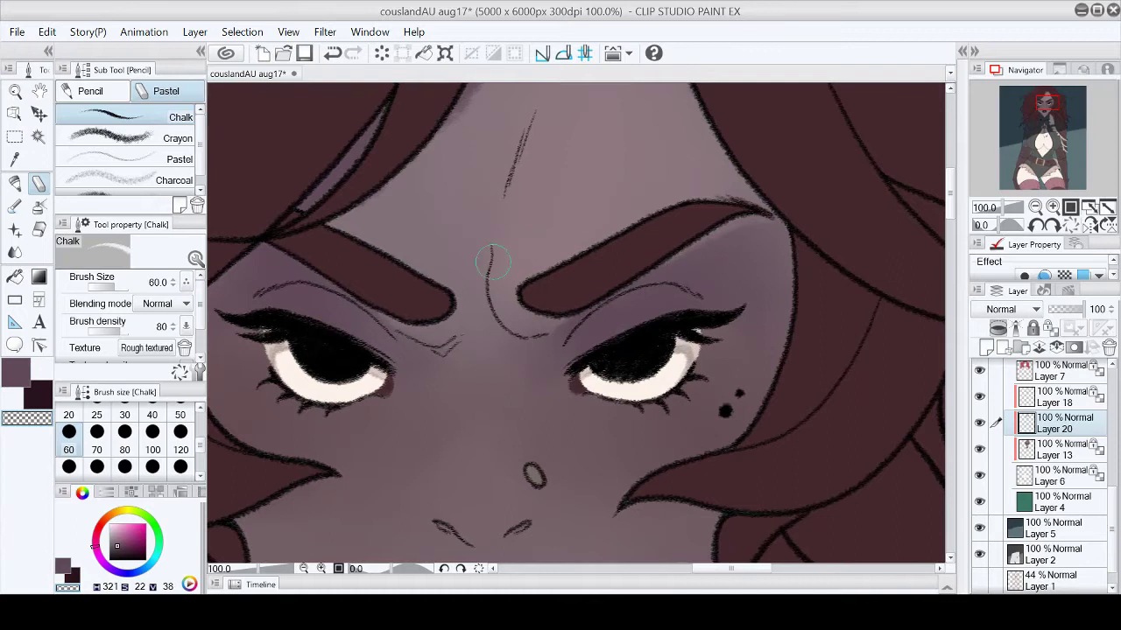
click(1106, 206)
scroll(585, 155, up, 5)
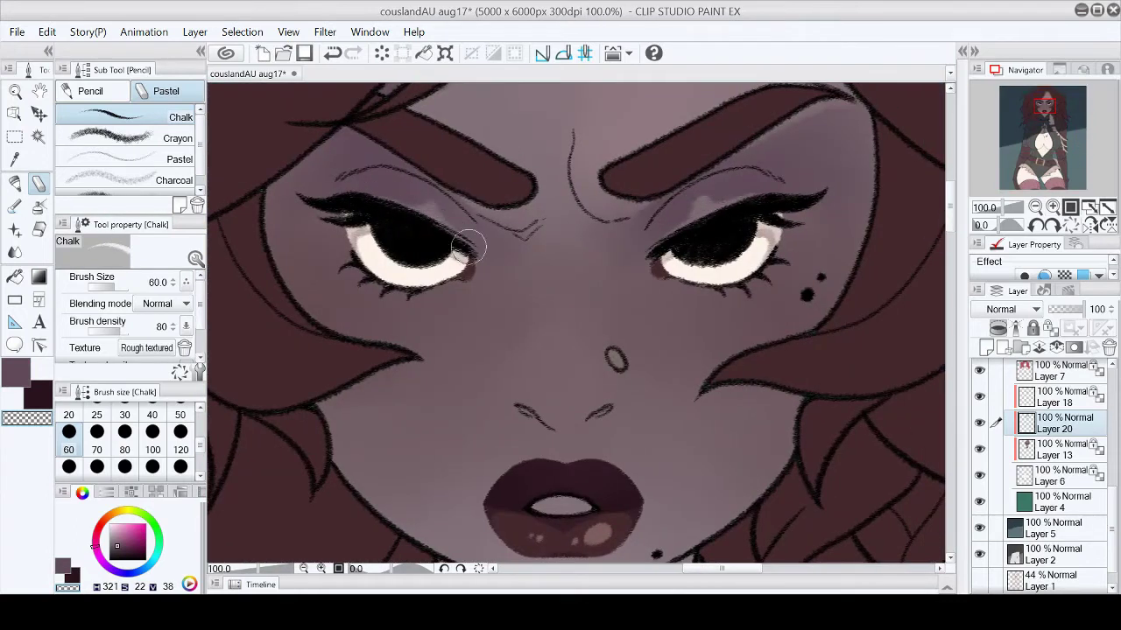
Step: Soften the light patches in the eyeshadow on both upper lids with Running color edge watercolor at size 30
key(b)
click(124, 429)
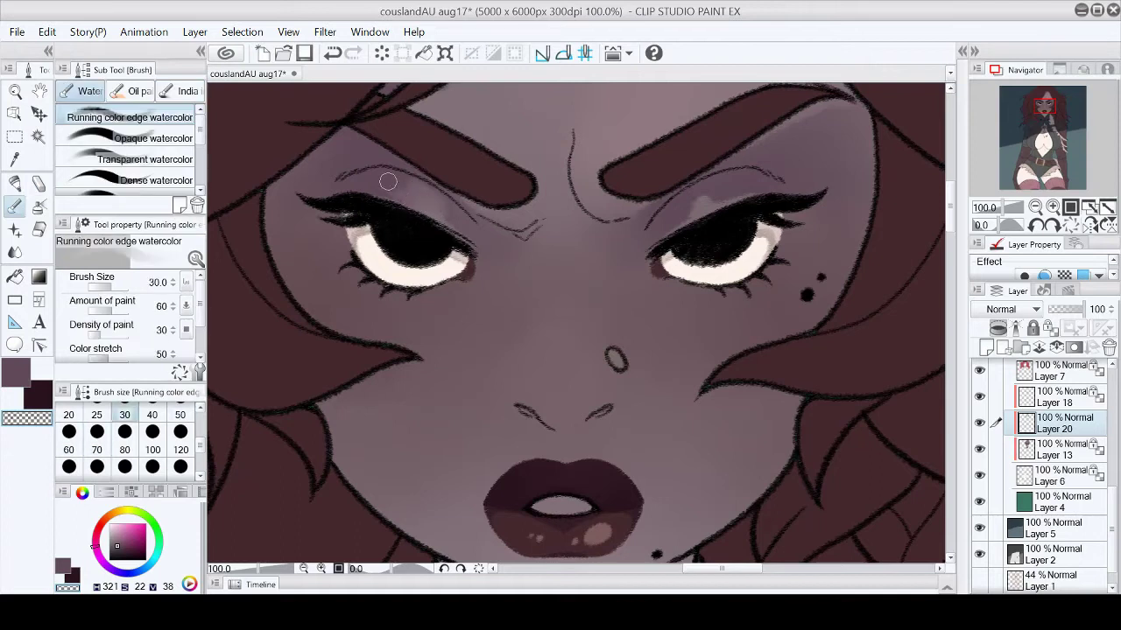
key(ctrl+0)
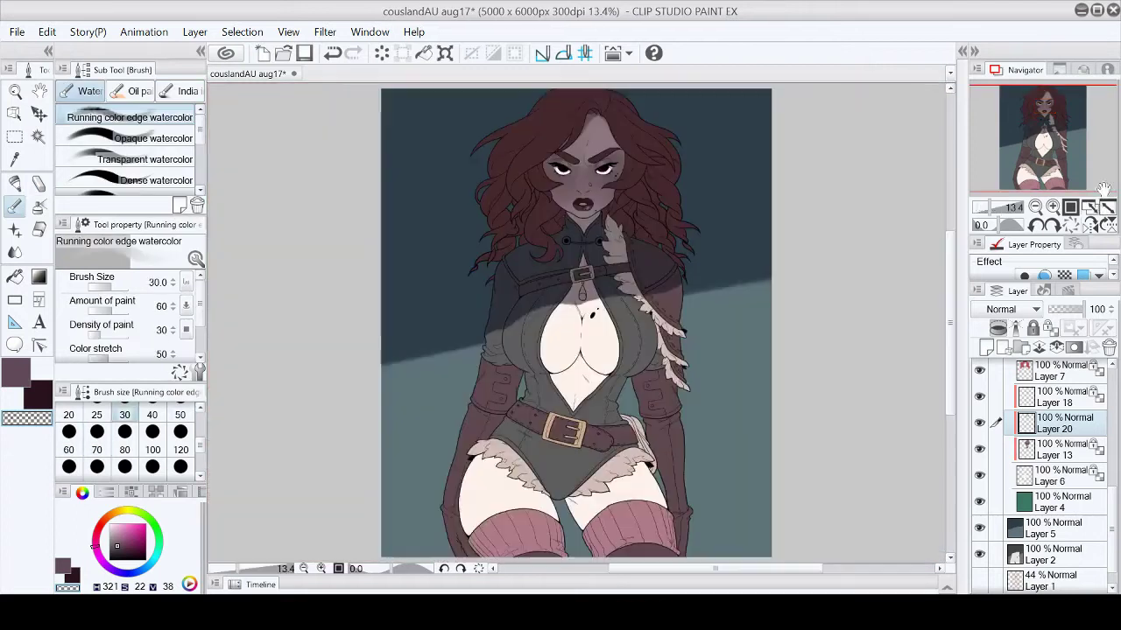
scroll(1057, 130, up, 5)
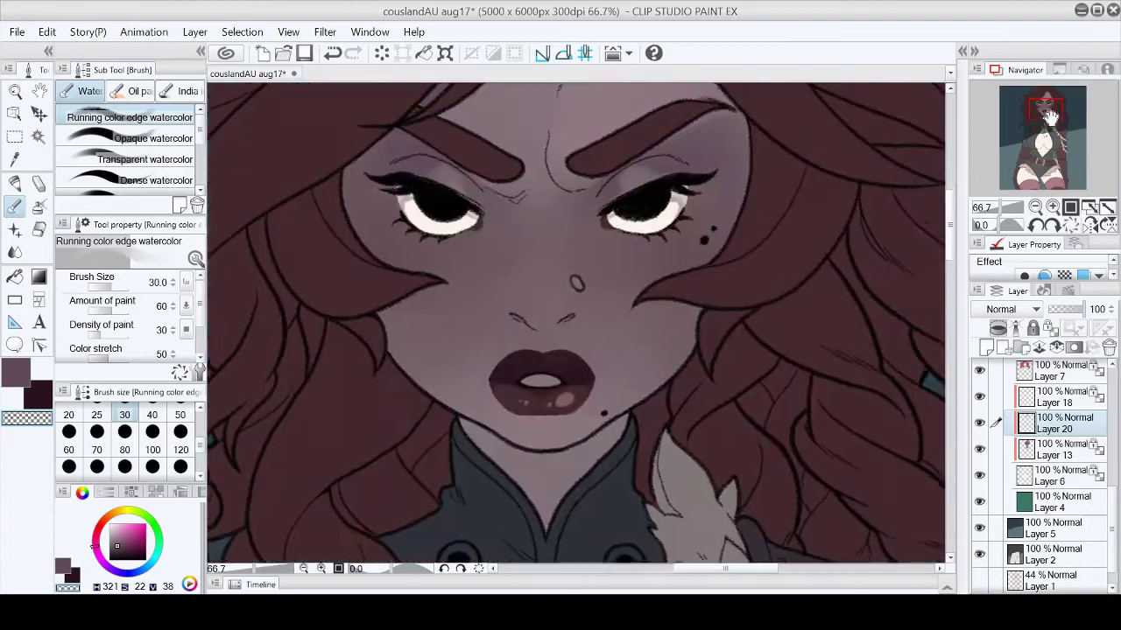
click(1053, 208)
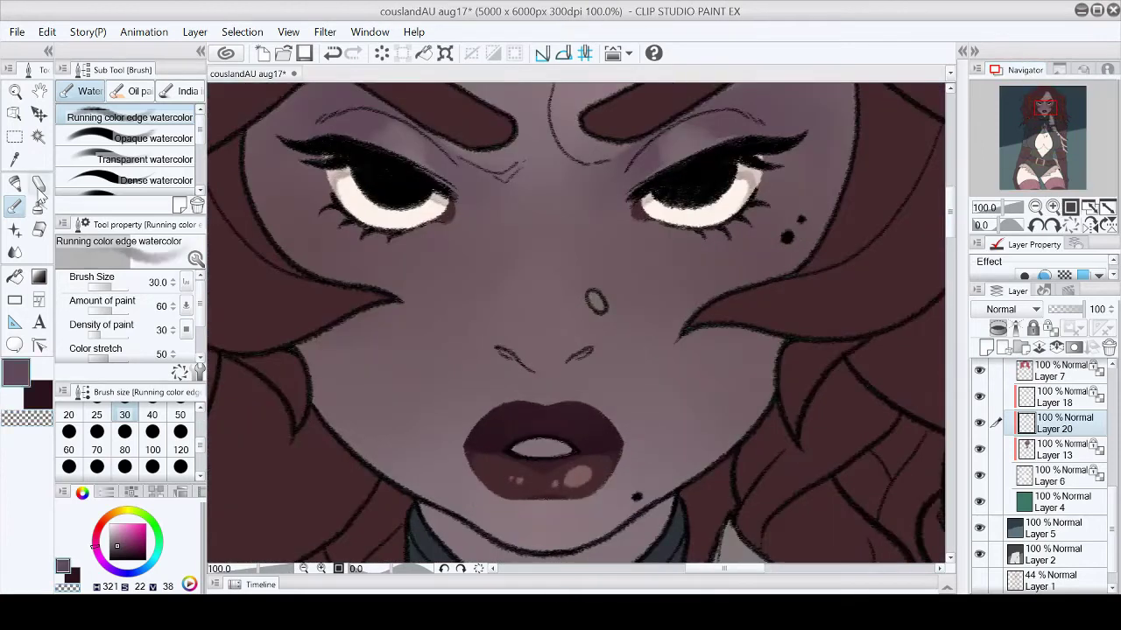
Step: Paint muted purple shadows (H321 S22 V38) under the nose down to the upper lip and beneath the lower lip with Chalk at size 50
key(p)
drag(532, 375, 574, 372)
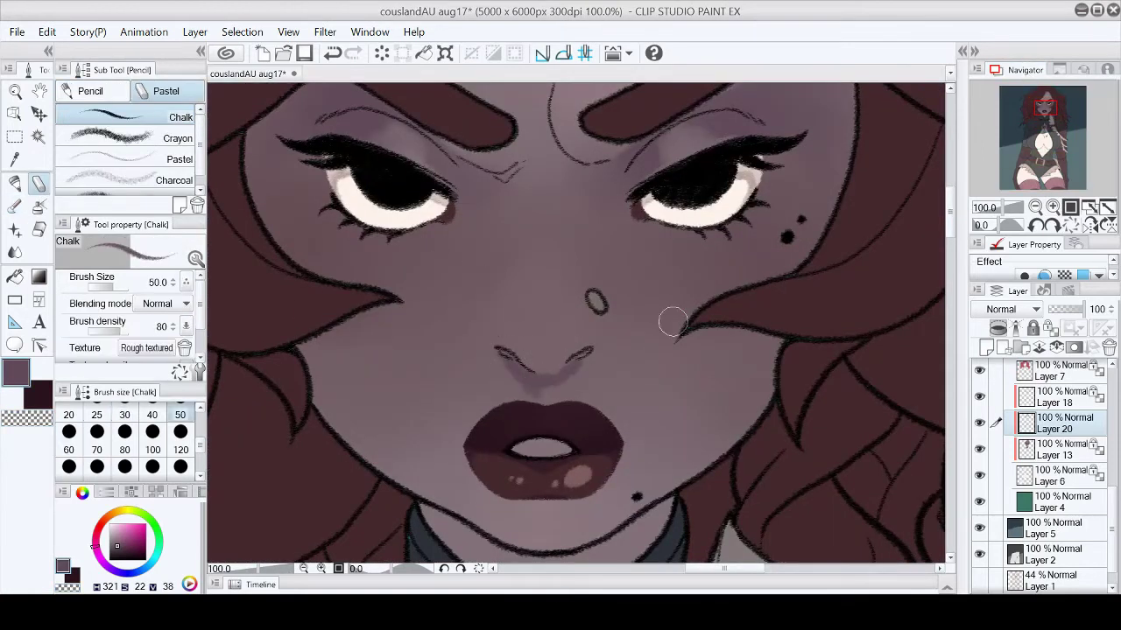
mouse_move(508, 362)
mouse_down()
mouse_move(543, 401)
mouse_move(578, 360)
mouse_move(527, 382)
mouse_move(554, 396)
mouse_move(574, 378)
mouse_move(514, 363)
mouse_move(534, 384)
mouse_move(510, 382)
mouse_move(555, 386)
mouse_up()
scroll(627, 320, down, 3)
scroll(619, 333, up, 3)
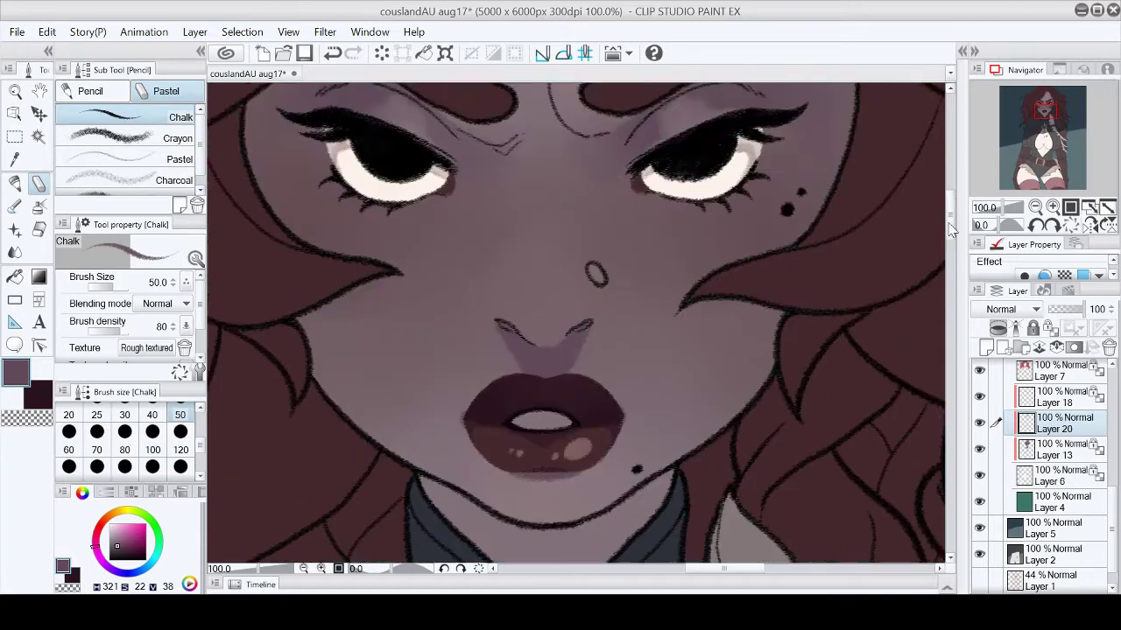
Step: Shade the neck under the chin and the skin in the cape opening in muted purple with Chalk at size 50
click(1107, 211)
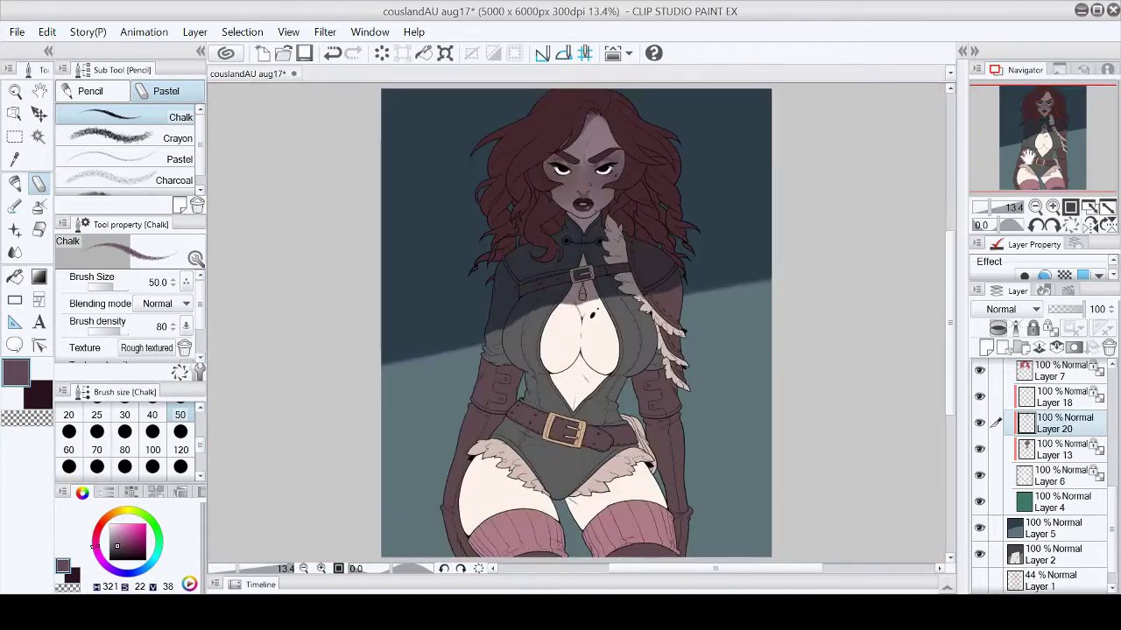
click(1052, 206)
mouse_move(1043, 131)
mouse_down()
mouse_move(1043, 109)
mouse_move(1053, 181)
mouse_up()
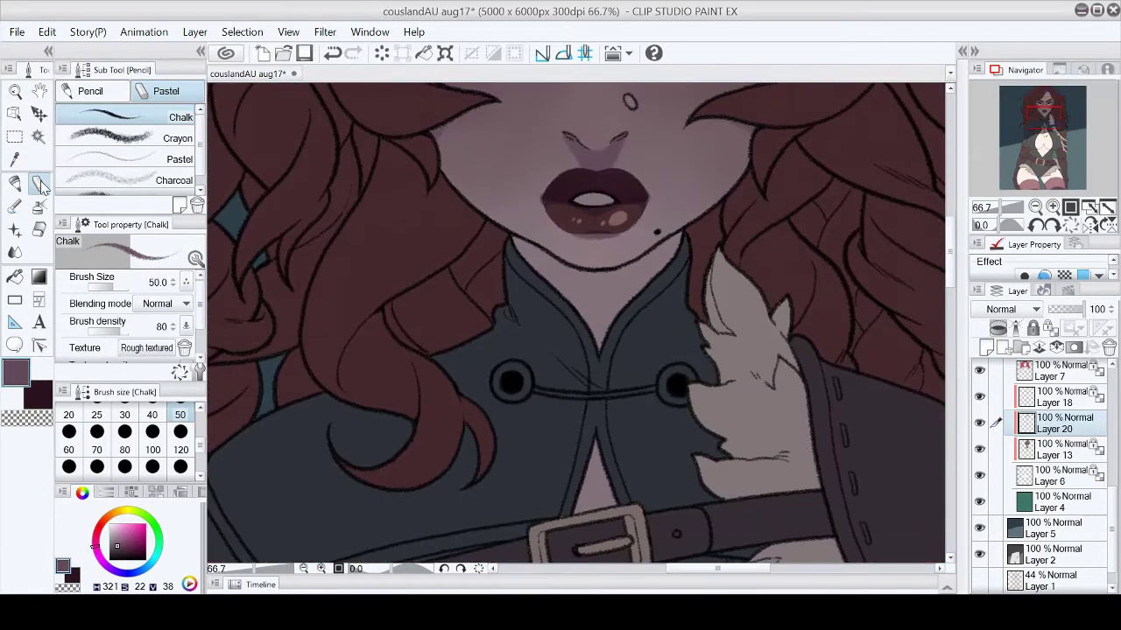
click(1070, 207)
key(p)
drag(507, 175, 578, 280)
scroll(557, 239, up, 1)
mouse_move(560, 237)
mouse_down()
mouse_move(613, 377)
mouse_move(735, 184)
mouse_move(613, 350)
mouse_up()
click(1107, 210)
click(1052, 207)
click(1052, 207)
key(p)
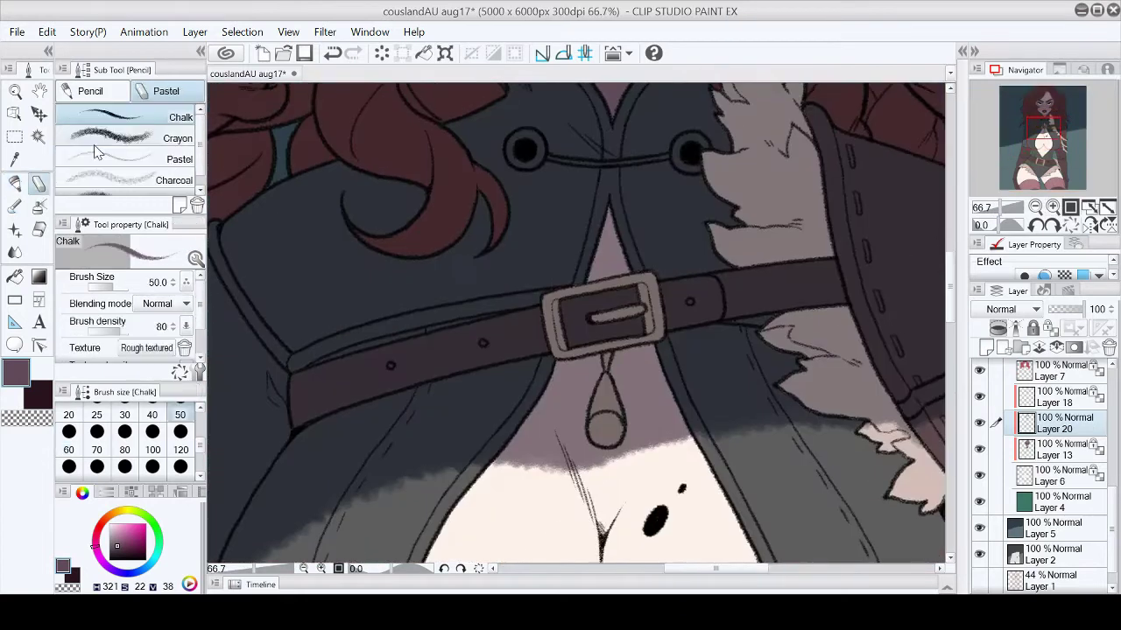
click(1088, 207)
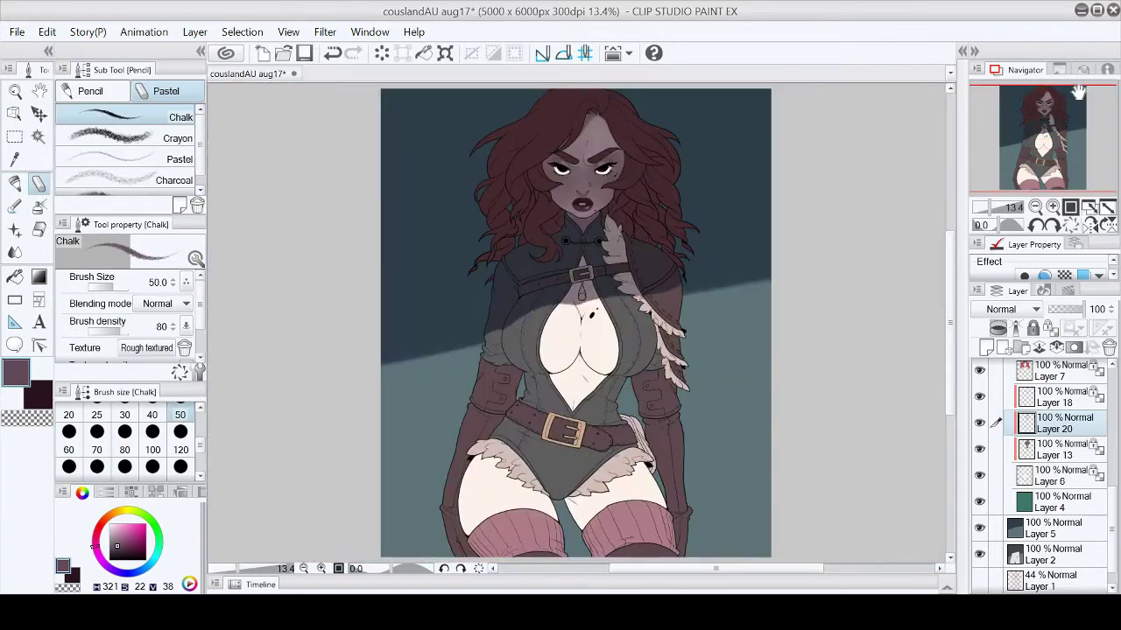
Step: Paint a pale pink highlight (H346 S14 V67) around the inner corner and lower lid of the right-hand eye with Chalk at size 50
click(1052, 207)
click(1052, 207)
click(1053, 207)
scroll(667, 262, down, 2)
alt+click(667, 262)
scroll(668, 262, up, 2)
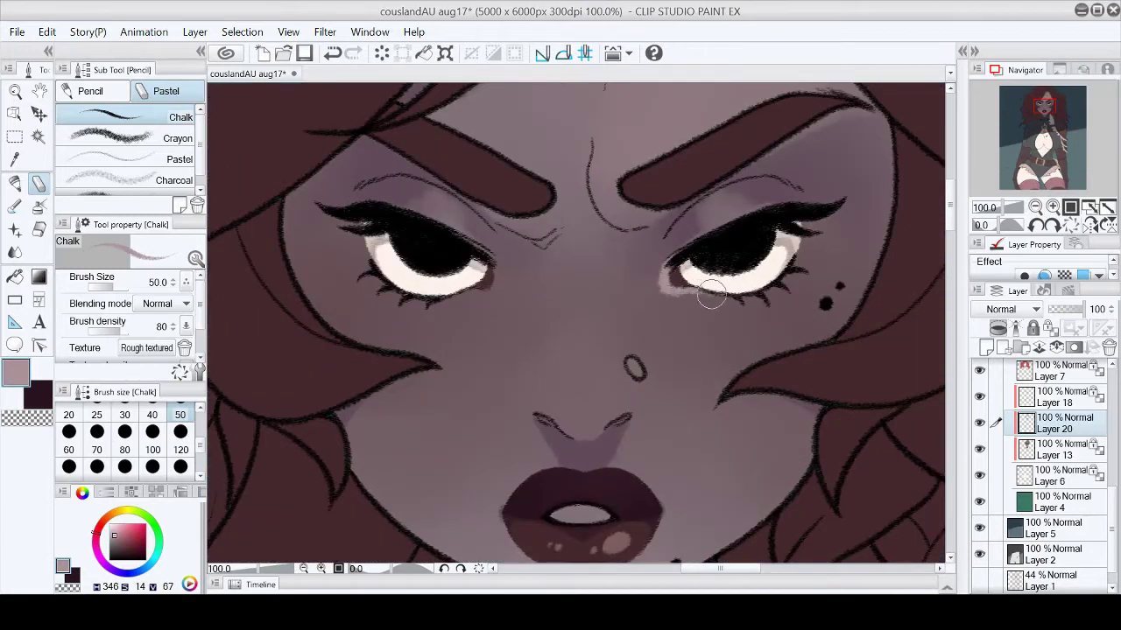
click(1106, 212)
scroll(1044, 108, up, 5)
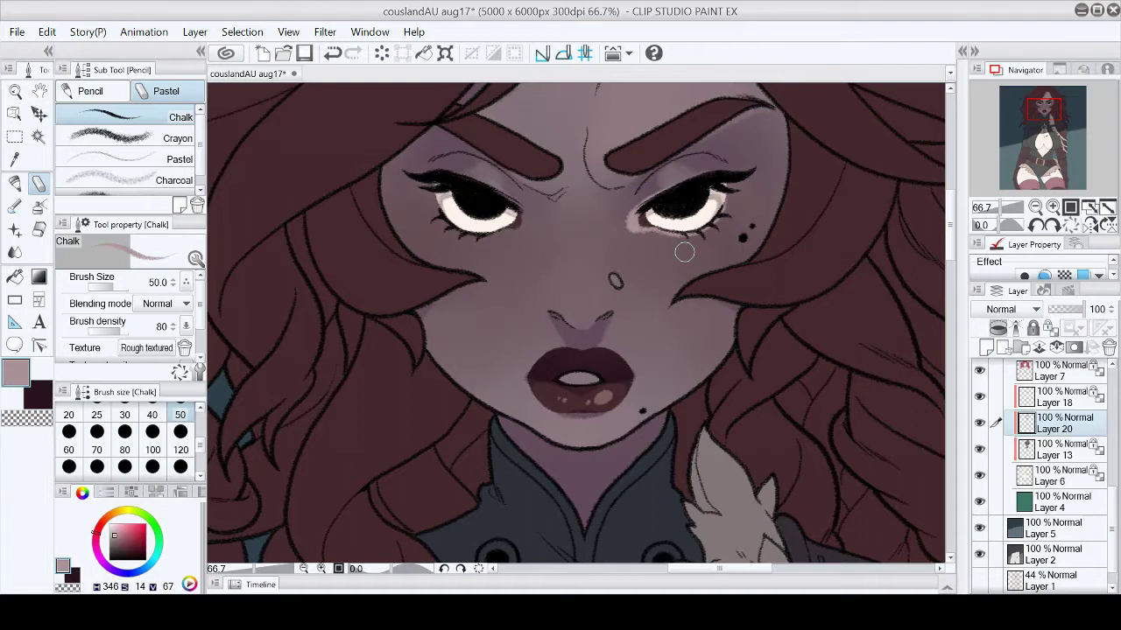
Step: Add thin pale pink highlights along the lip edges and a small dot on the nose tip with Chalk
key(ctrl+plus)
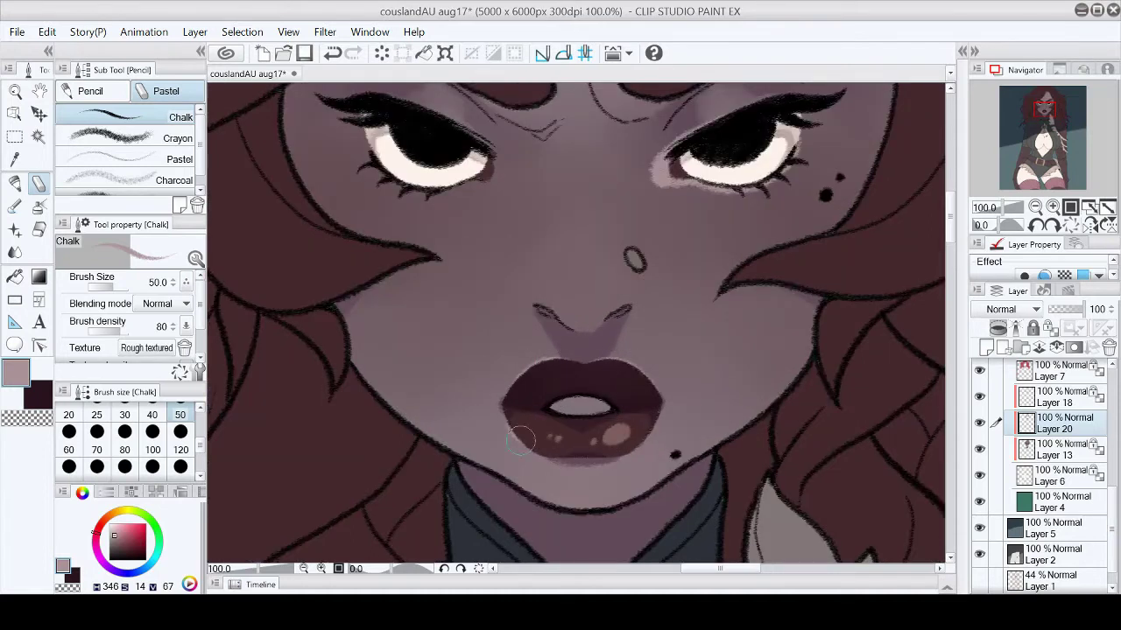
click(1107, 206)
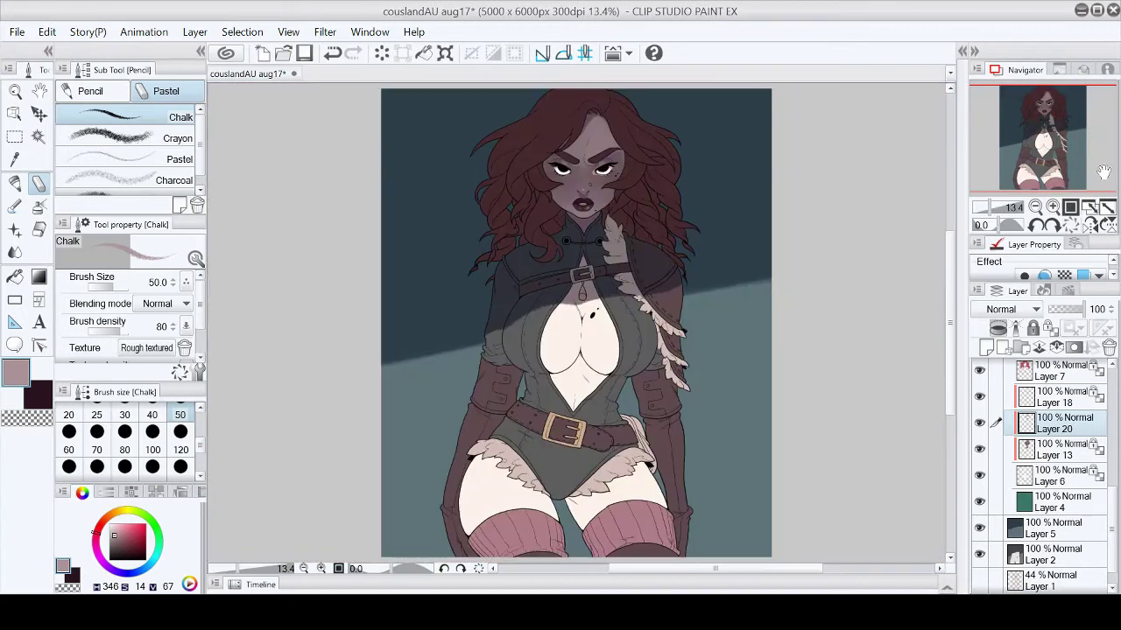
scroll(1103, 171, up, 6)
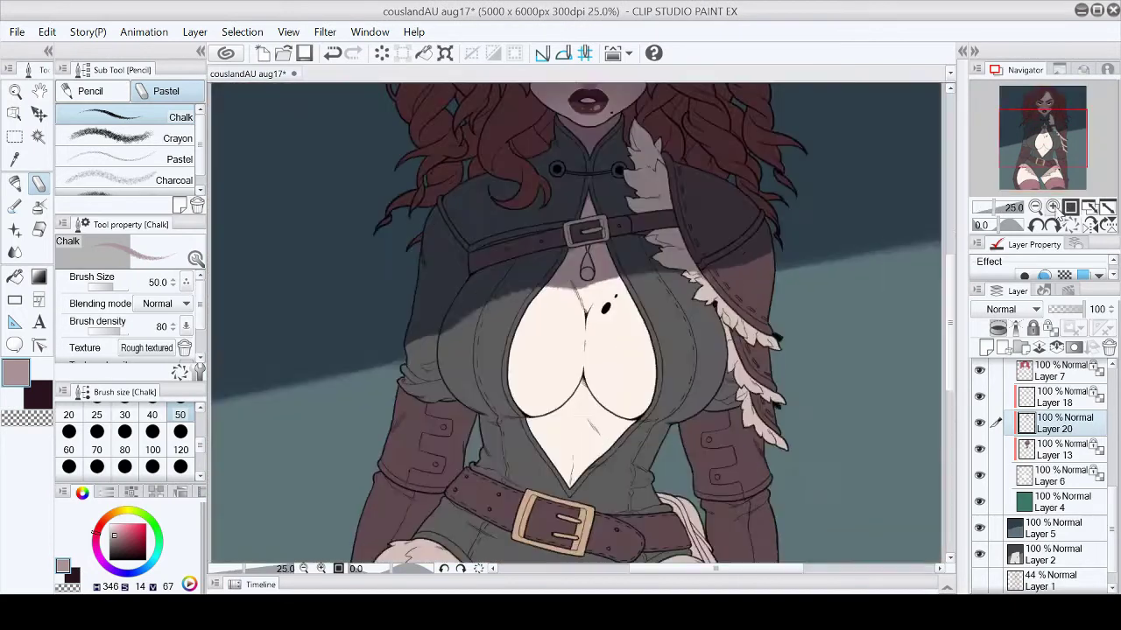
Step: Smooth the purple eyeshadow on the upper eyelids with the Blend tool at size 30
click(15, 207)
click(14, 252)
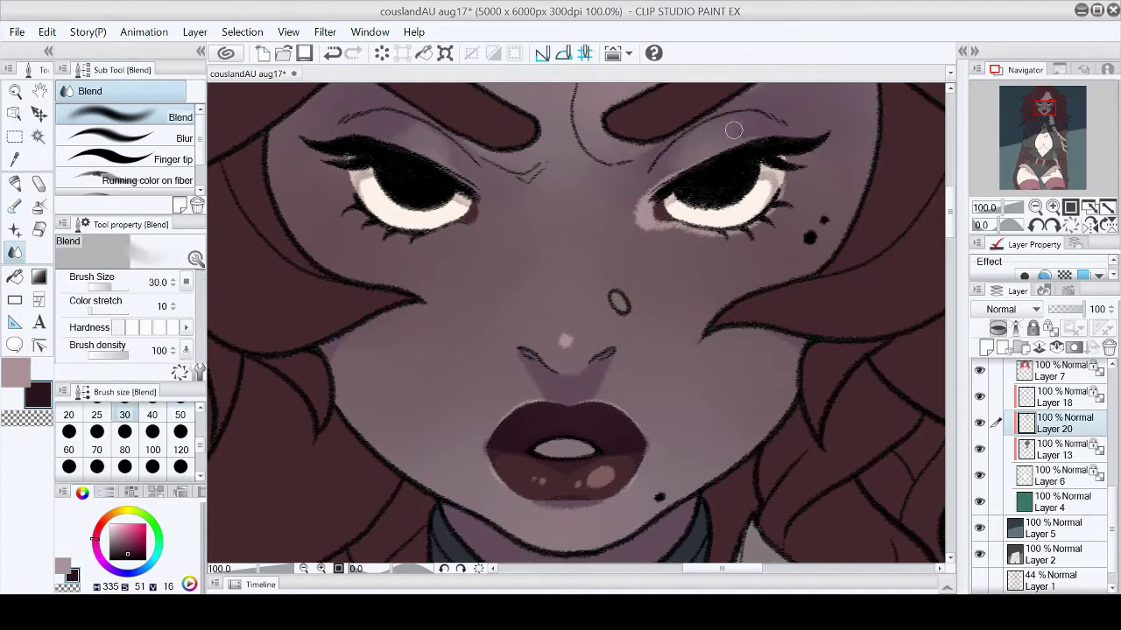
click(1050, 225)
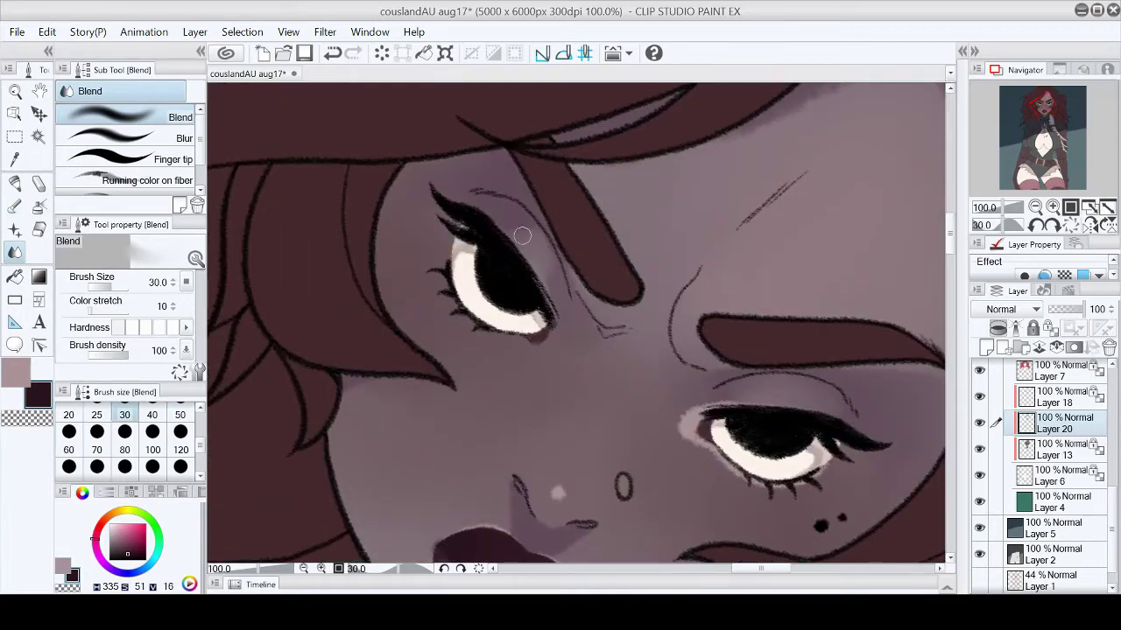
click(1070, 225)
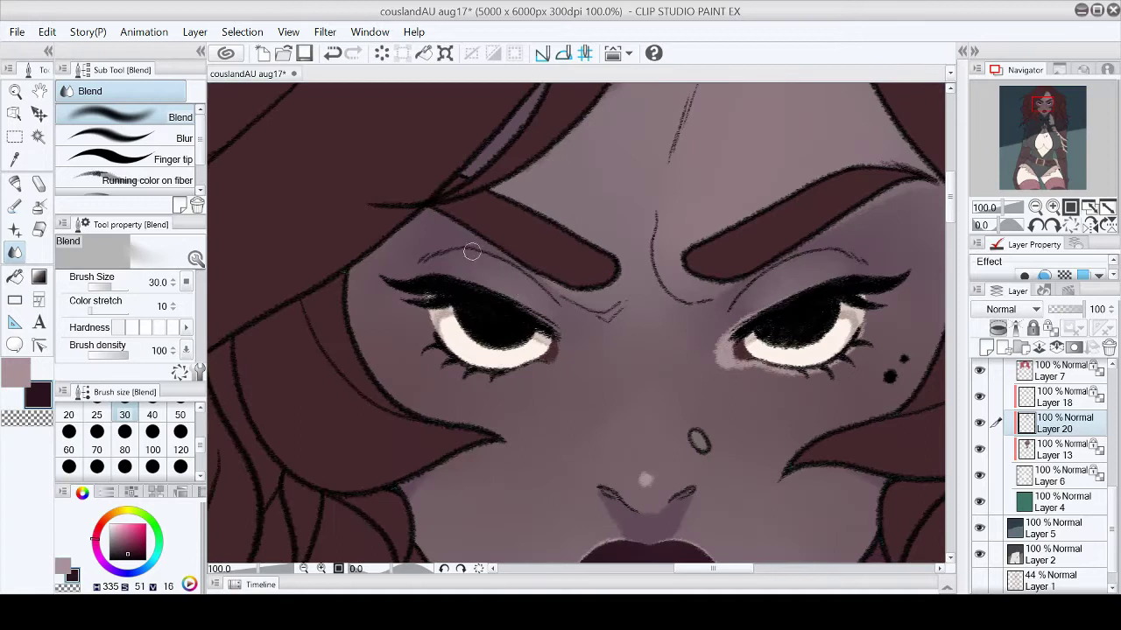
Step: Paint a matching pale pink highlight (H346 S14 V67) around the other eye's inner corner and lower lid with Chalk, checking it in the mirrored view
key(p)
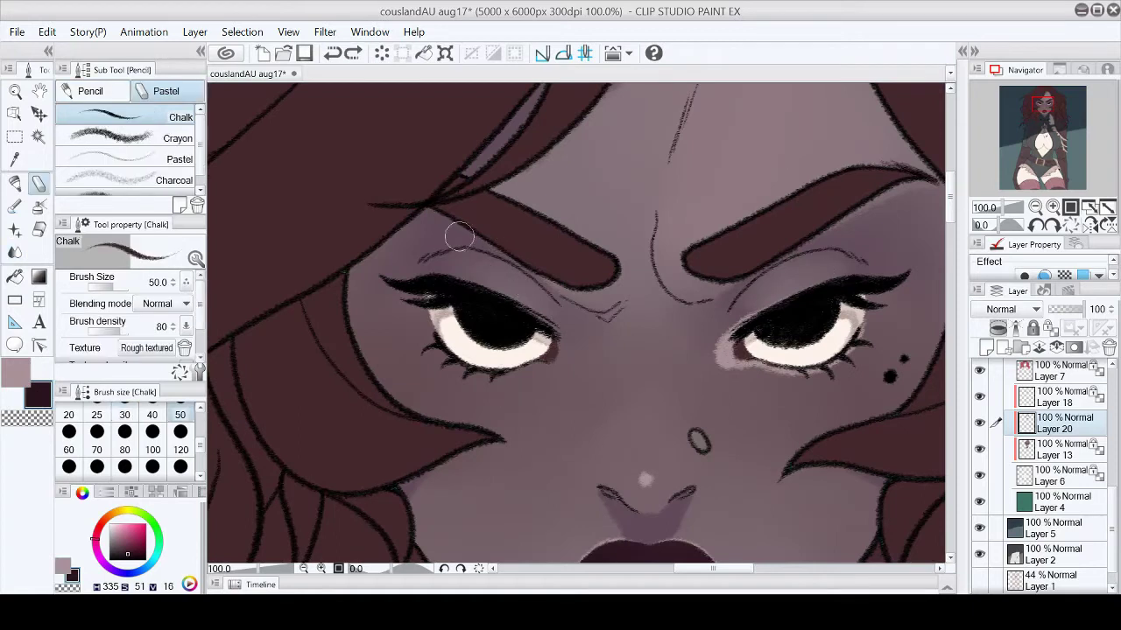
alt+click(462, 238)
alt+click(769, 270)
scroll(867, 248, down, 1)
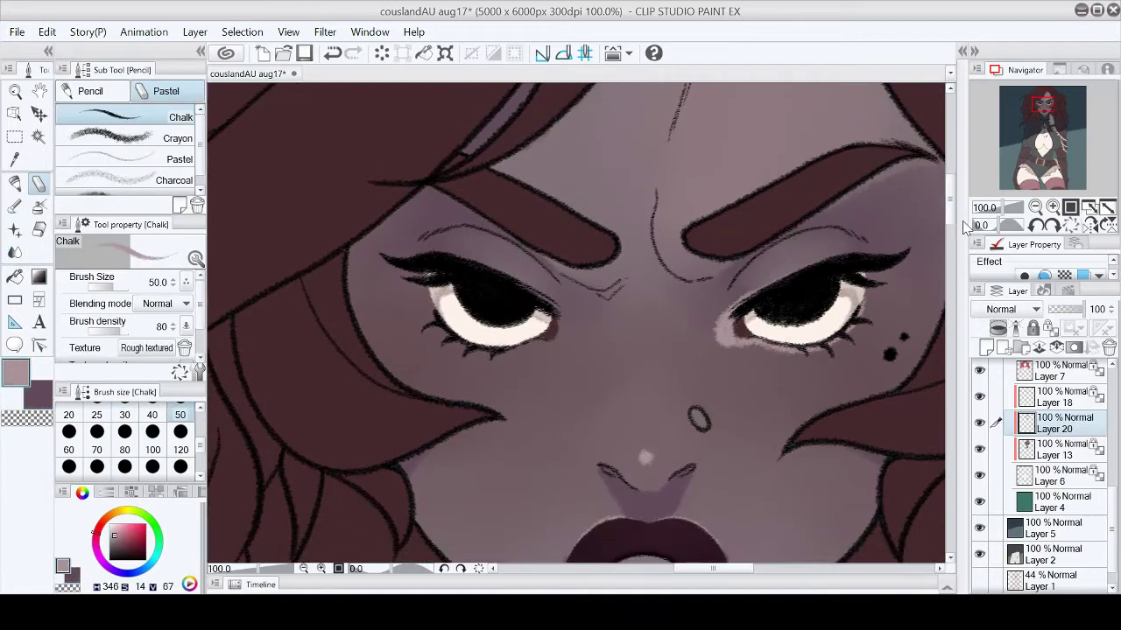
click(1089, 225)
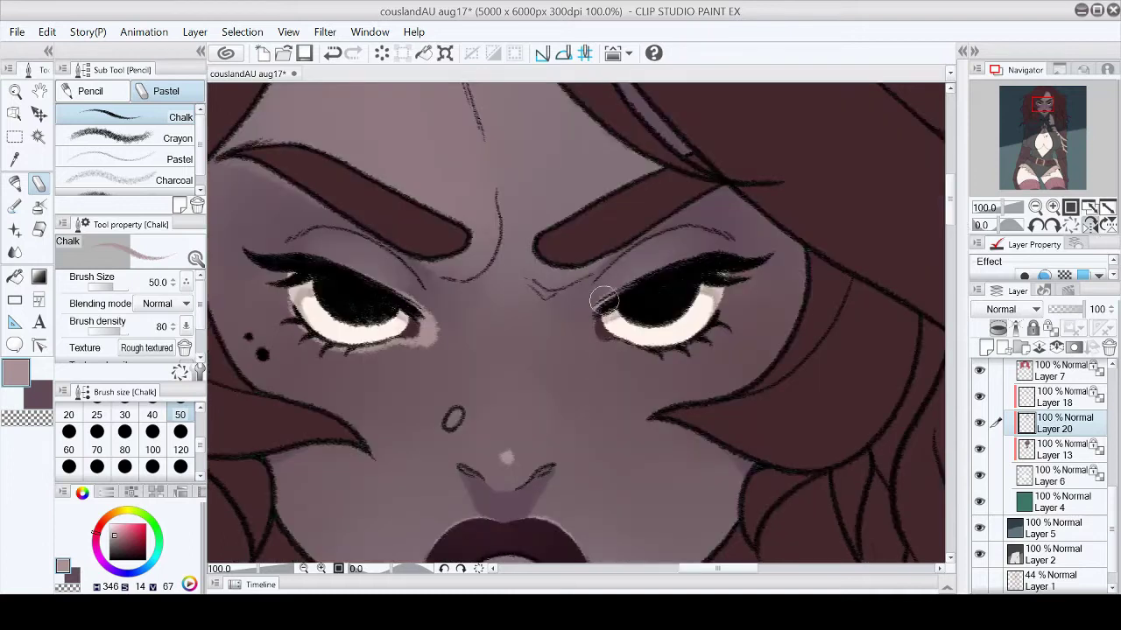
mouse_move(620, 348)
mouse_down()
mouse_move(705, 333)
mouse_move(725, 311)
mouse_up()
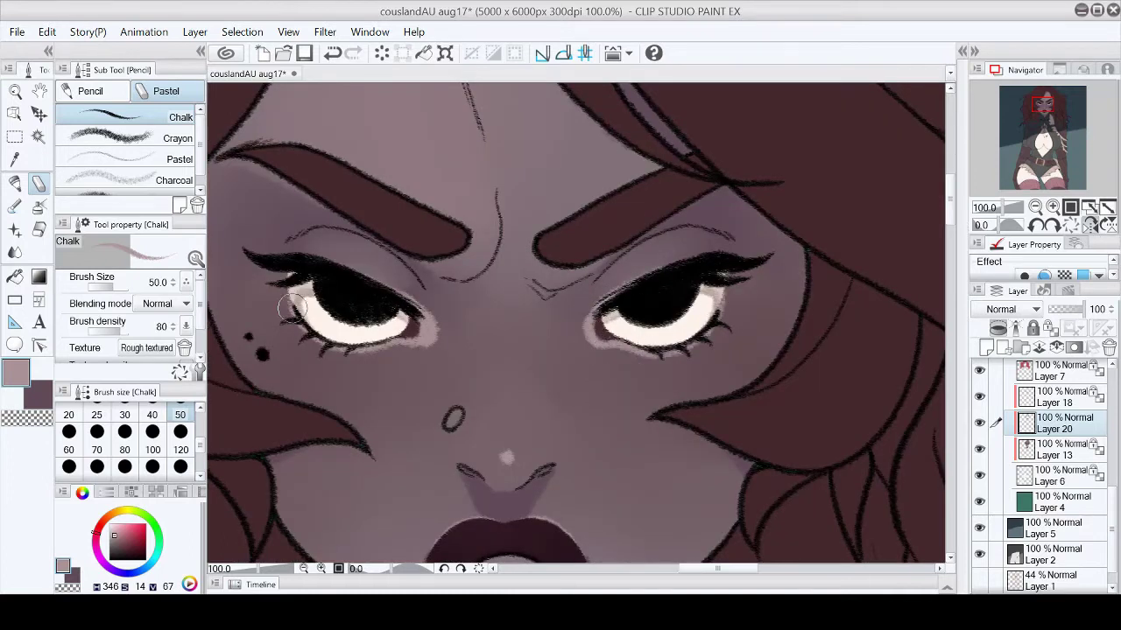
click(1089, 225)
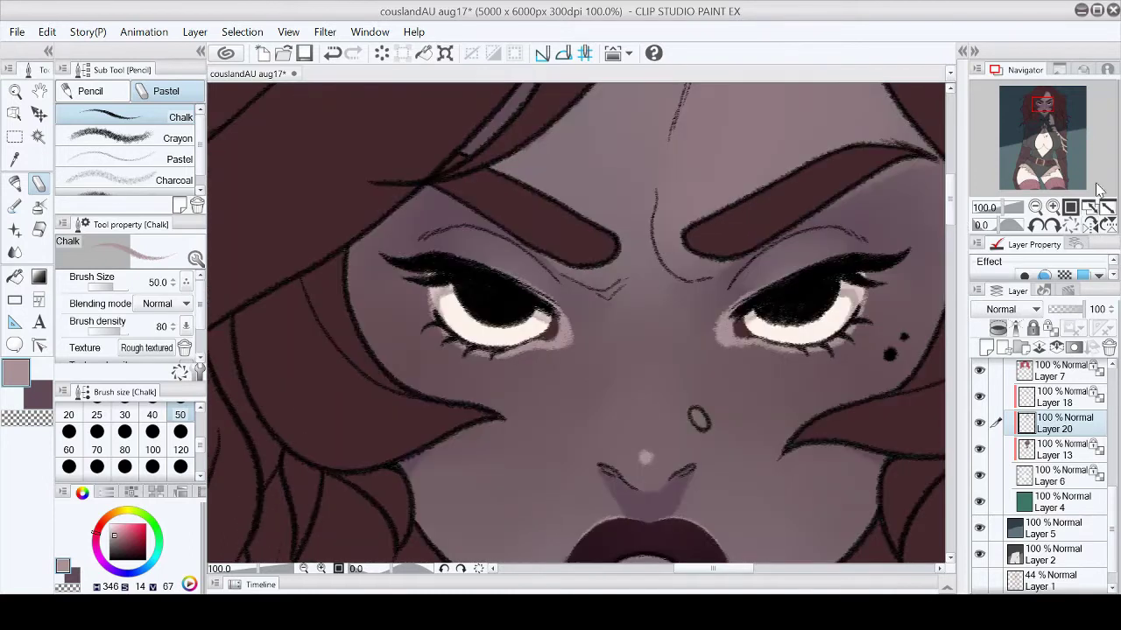
Step: Paint diagonal pale pink highlight streaks beneath the inner corners of both eyes with Chalk at size 50
key(ctrl+0)
click(1070, 208)
drag(1046, 109, 1057, 118)
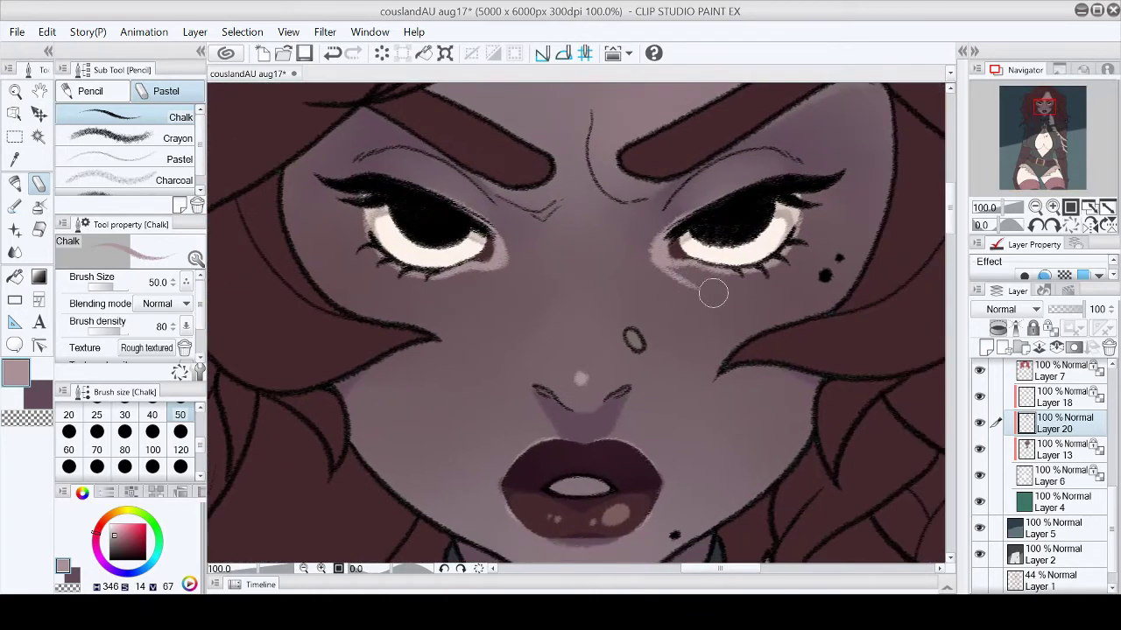
key(h)
key(h)
Step: Soften the under-eye highlight streaks with Running color edge watercolor at size 20 and the Blend tool at size 30
key(b)
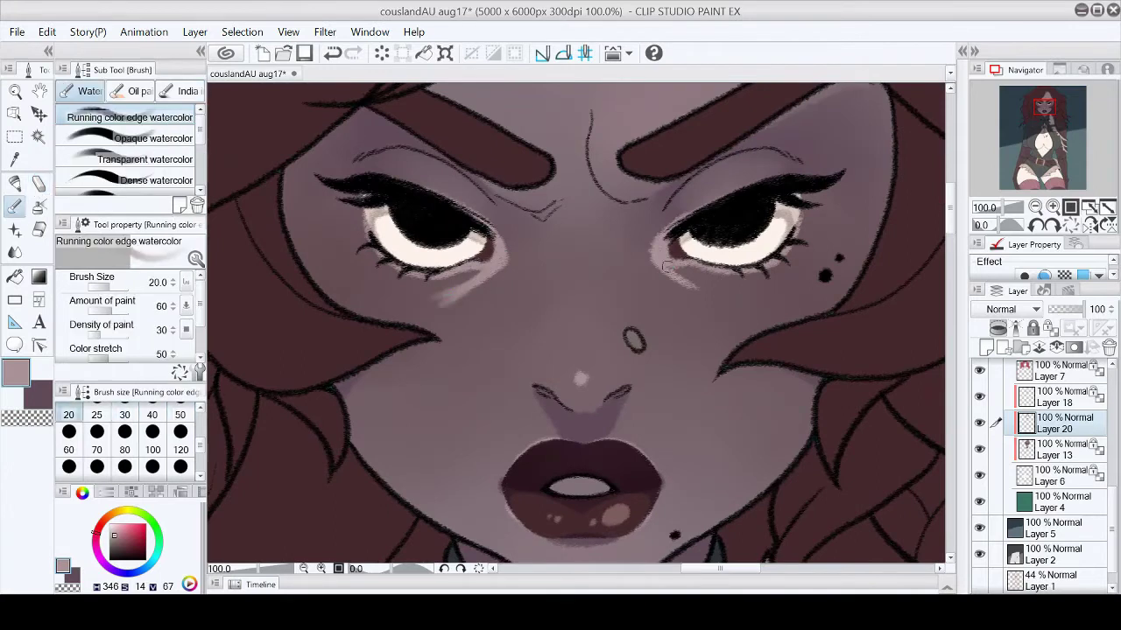
key(j)
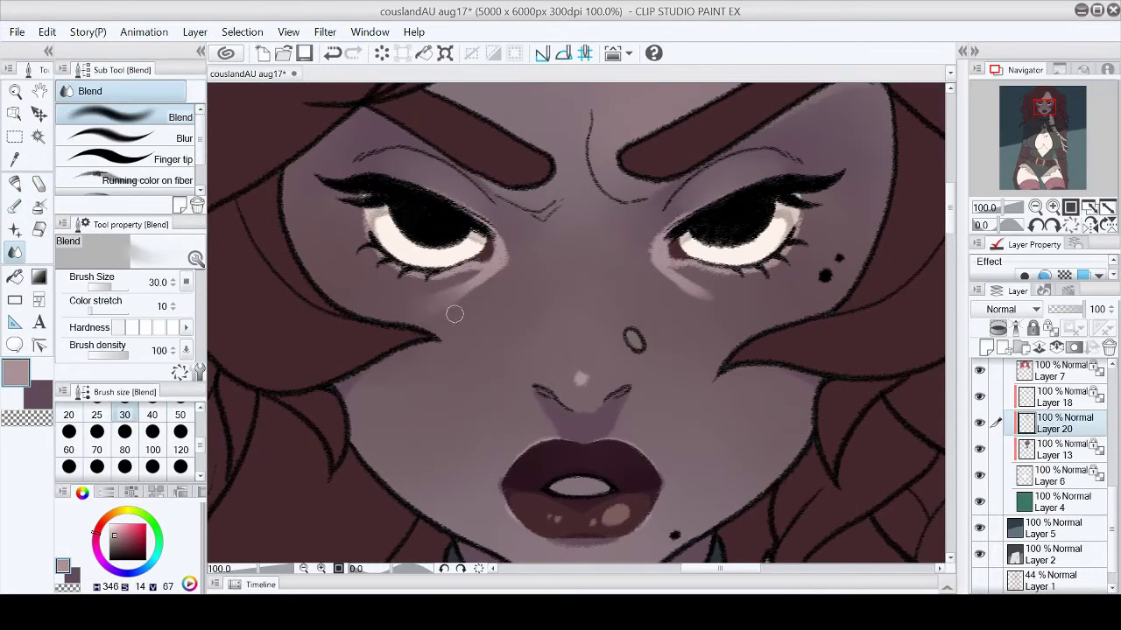
click(1070, 207)
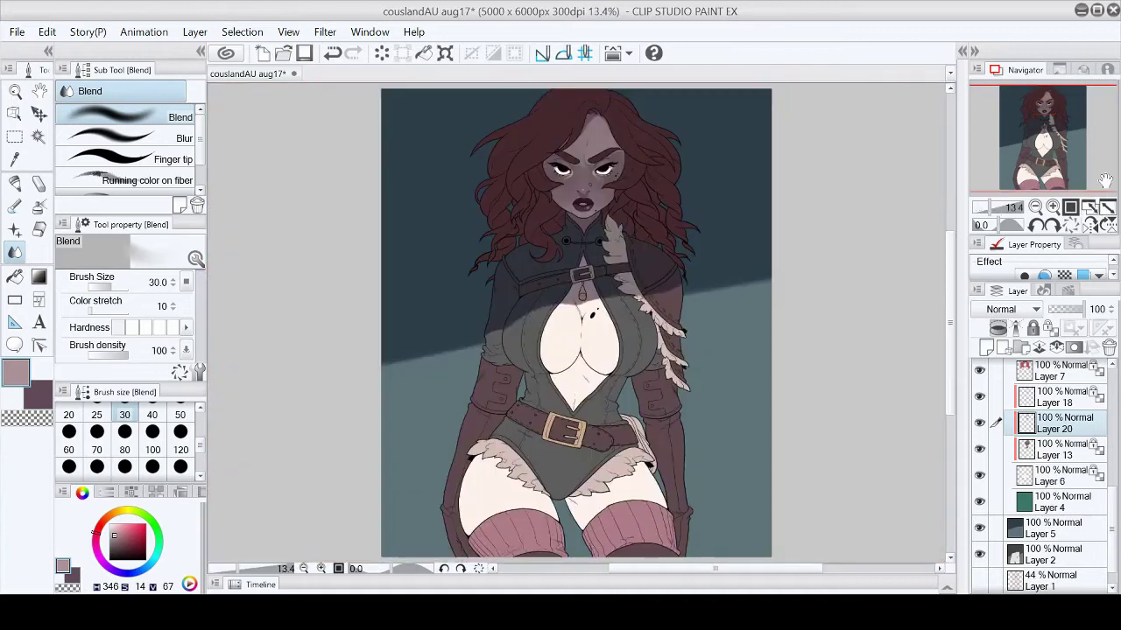
Step: Enlarge the pale pink highlight on the nose tip with Running color edge watercolor at size 30
click(1053, 206)
key(p)
key(b)
key(bracketright)
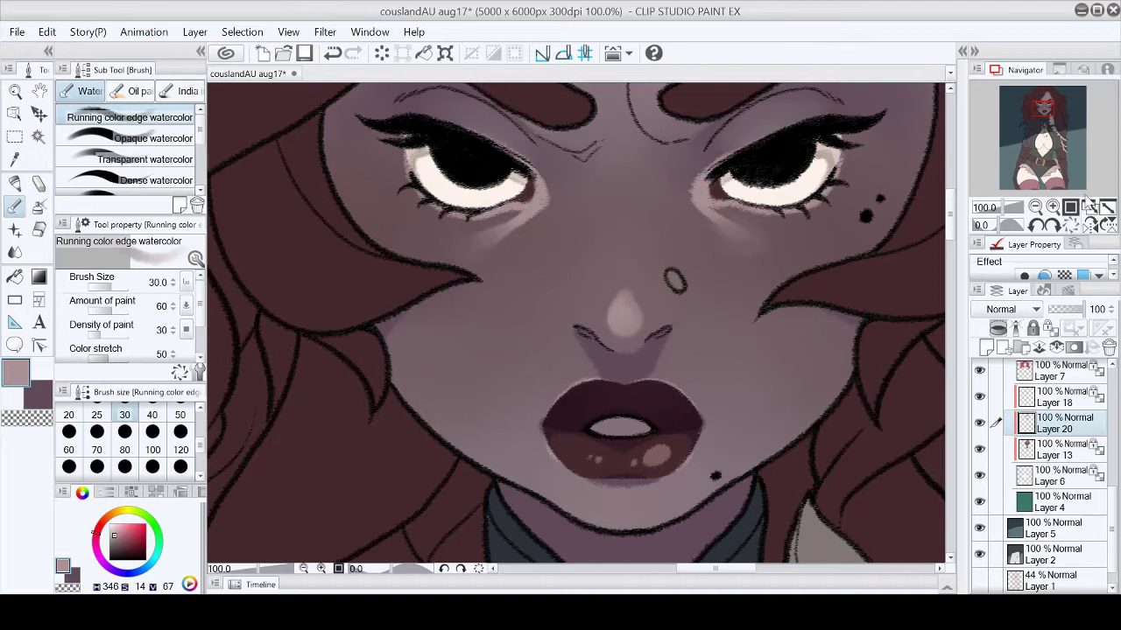
Step: Blend the nose highlight into the surrounding skin with the Blend tool at size 50
key(ctrl+0)
scroll(645, 187, up, 5)
mouse_move(558, 498)
mouse_down()
mouse_move(558, 315)
mouse_move(583, 300)
mouse_move(566, 317)
mouse_move(541, 308)
mouse_up()
key(j)
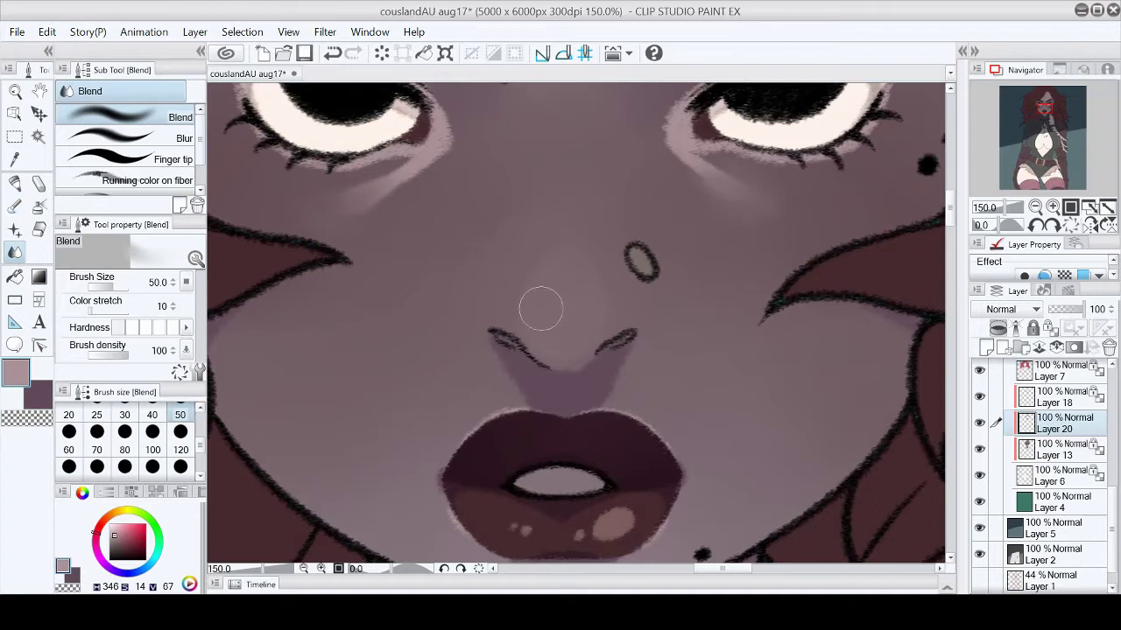
key(ctrl+0)
key(ctrl+alt+0)
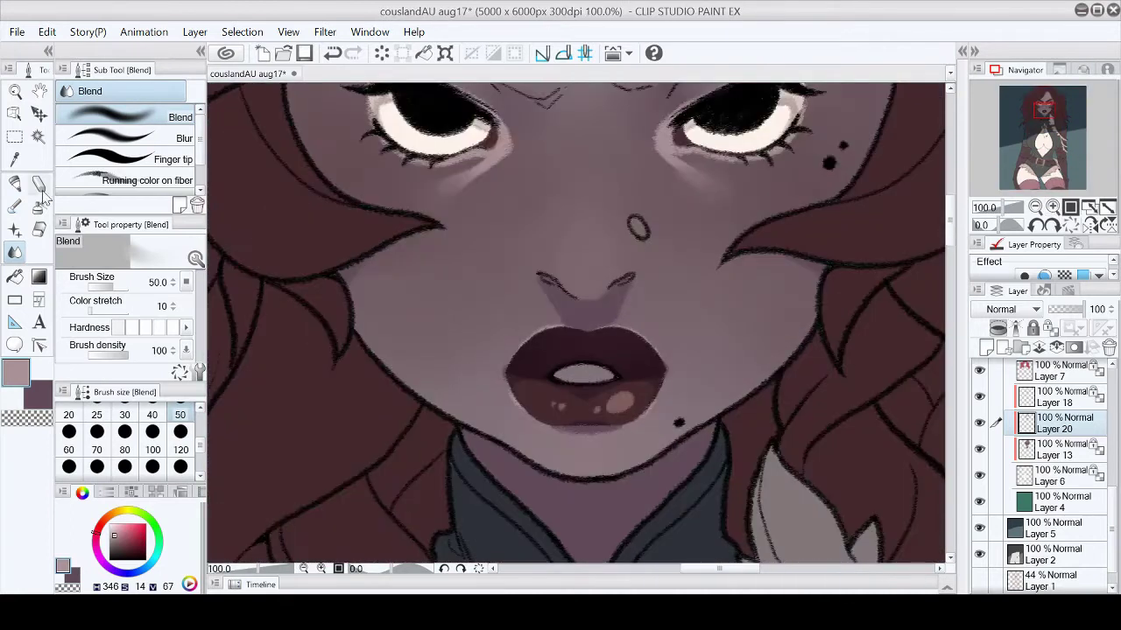
Step: Add a small pale pink highlight dot on the nose tip with Chalk at size 50
click(40, 186)
key(ctrl+0)
scroll(656, 281, up, 5)
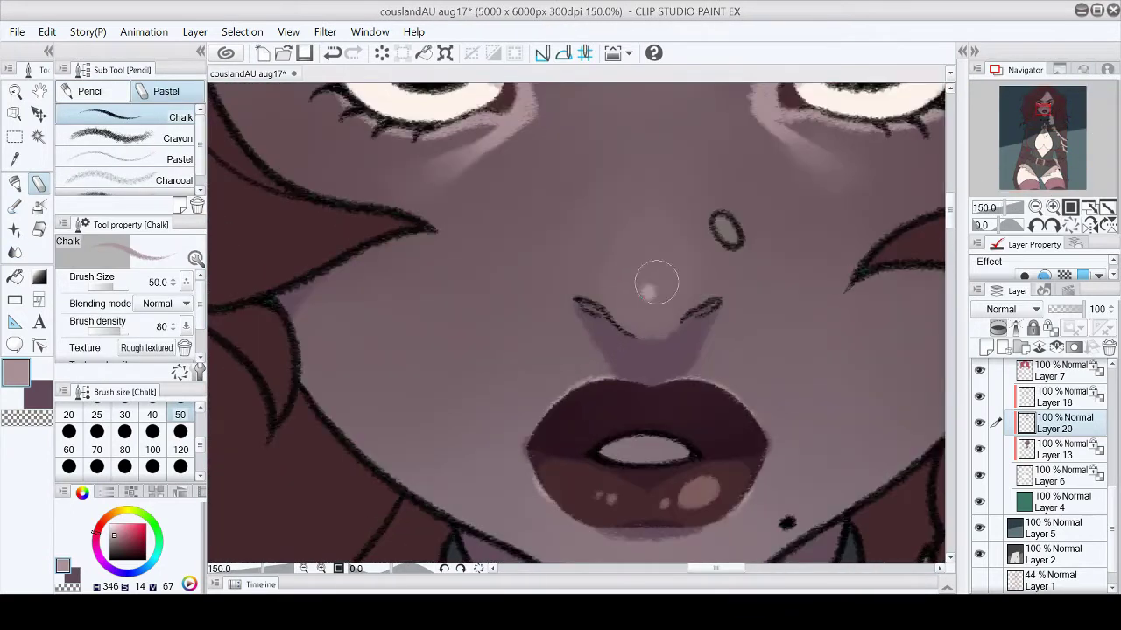
scroll(1035, 178, down, 3)
drag(1035, 178, 1037, 157)
key(ctrl+0)
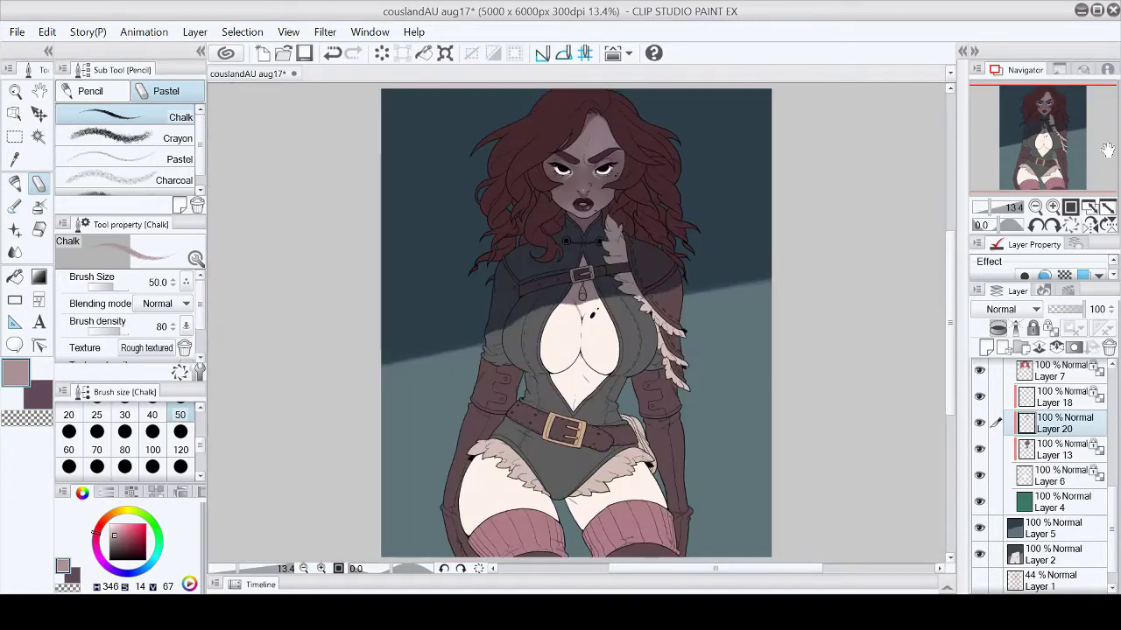
key(ctrl+alt+0)
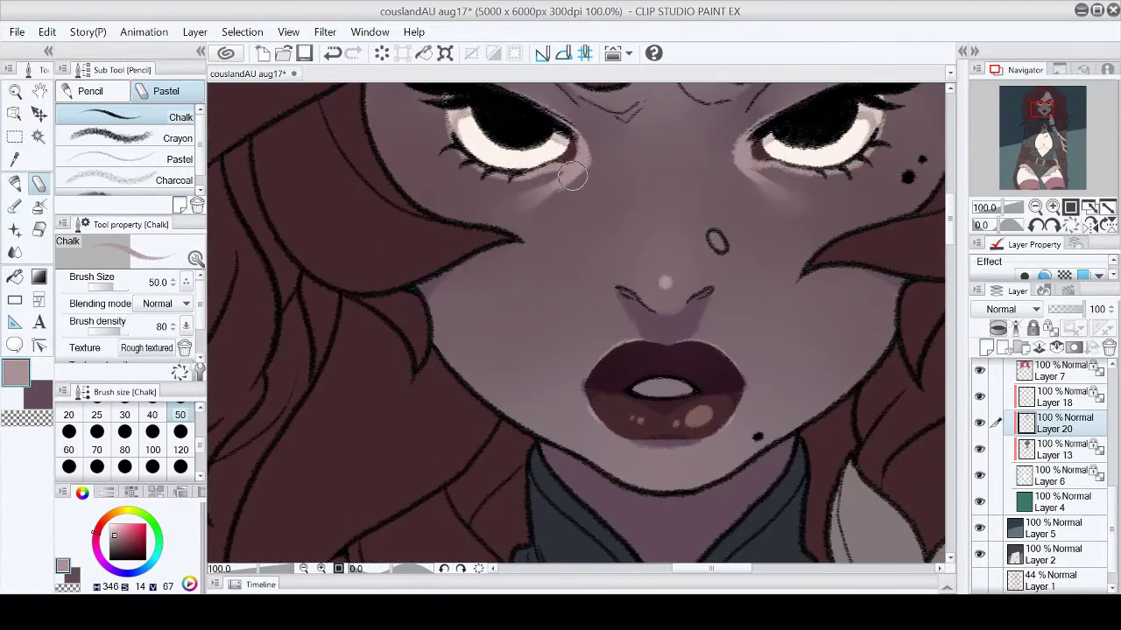
Step: Refine the pale pink under-eye highlights with Running color edge watercolor and the Blend tool, both at size 30
key(b)
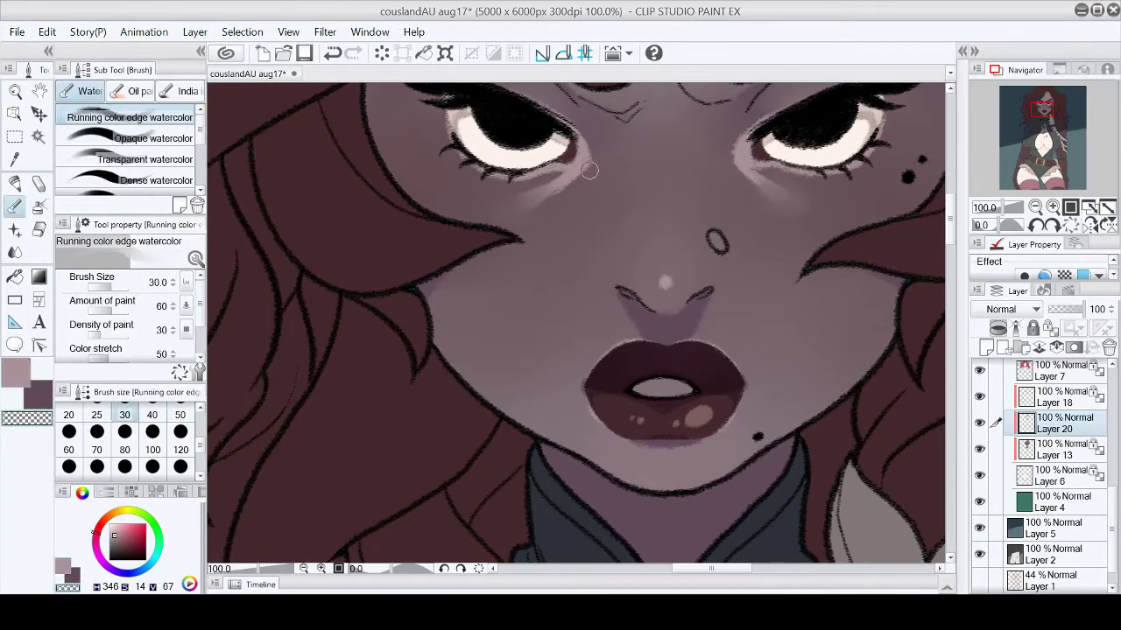
click(23, 379)
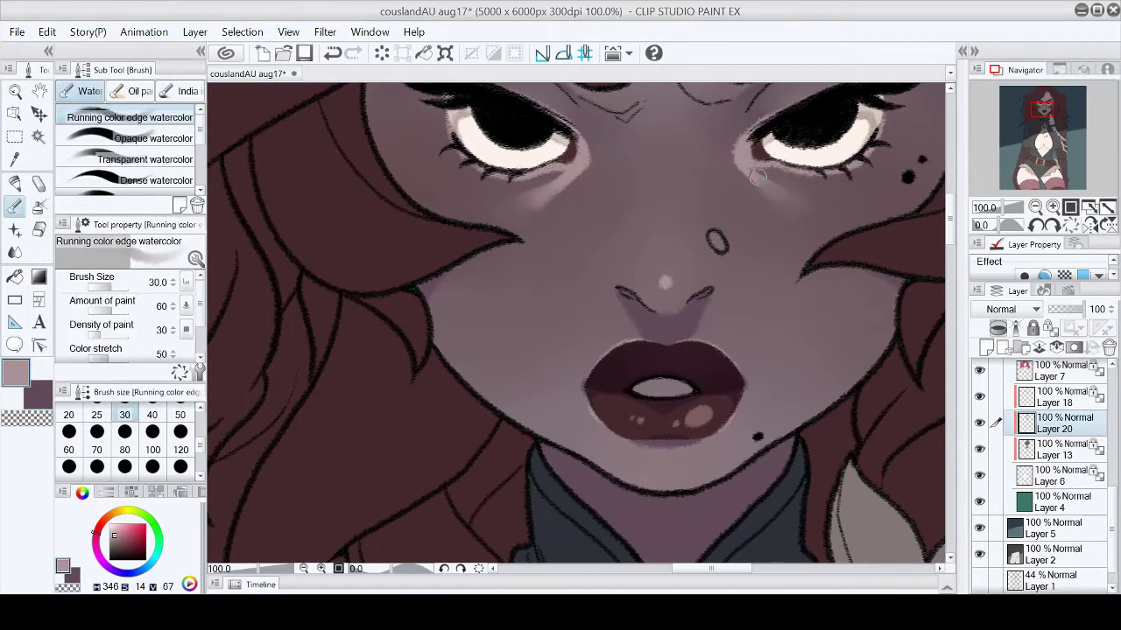
key(j)
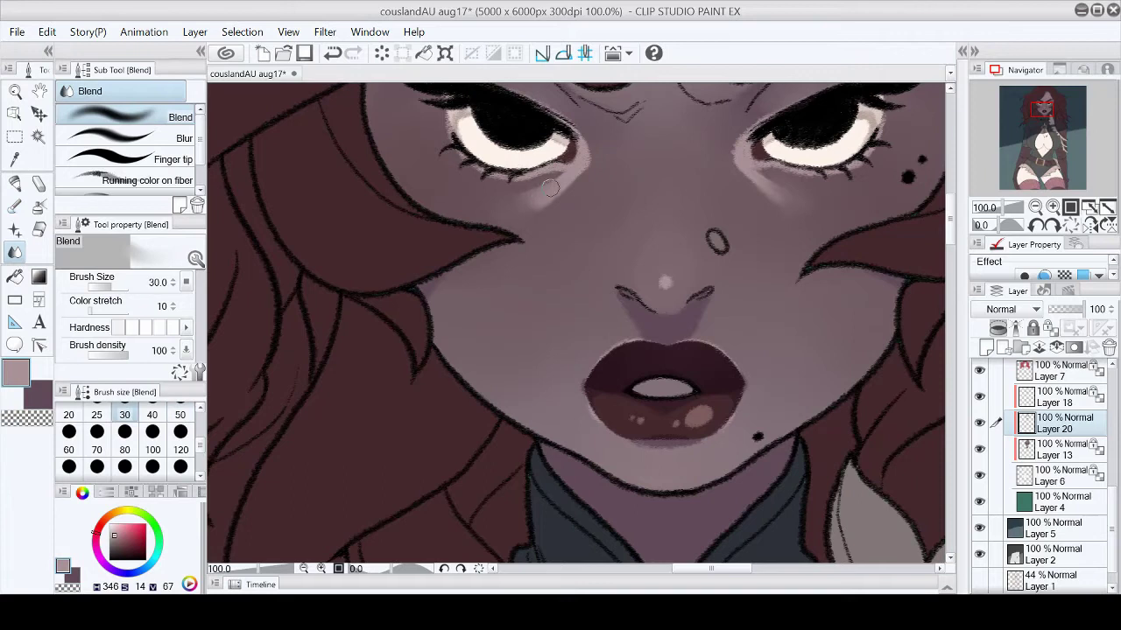
click(33, 417)
key(b)
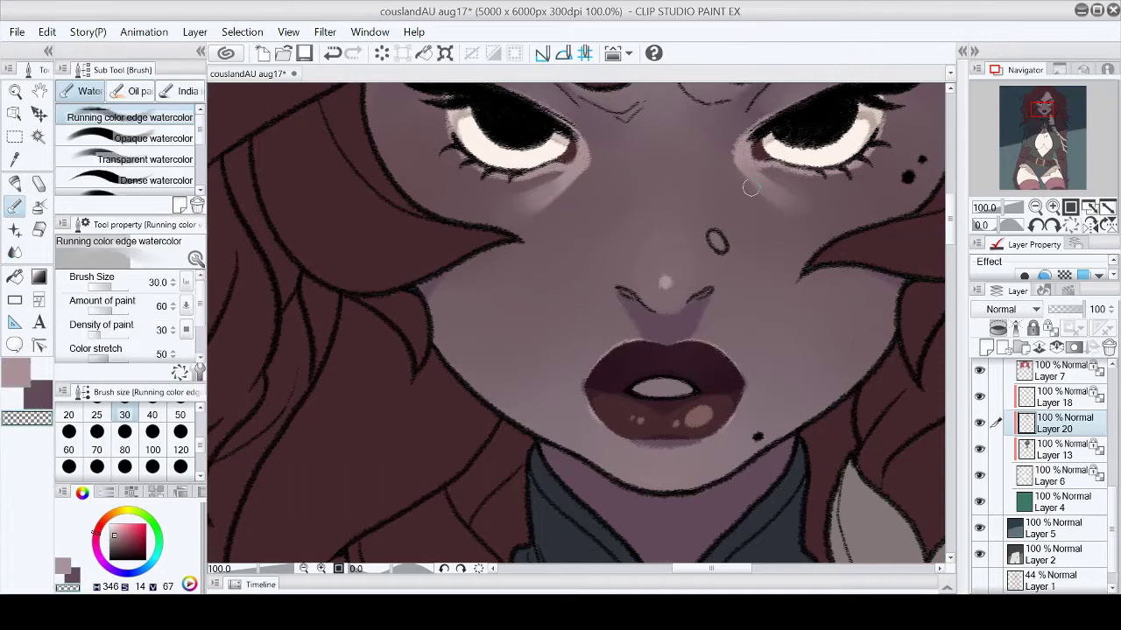
Step: Smooth the under-eye highlight edges into the surrounding skin with the Blend tool at size 50
click(1107, 208)
scroll(562, 180, up, 8)
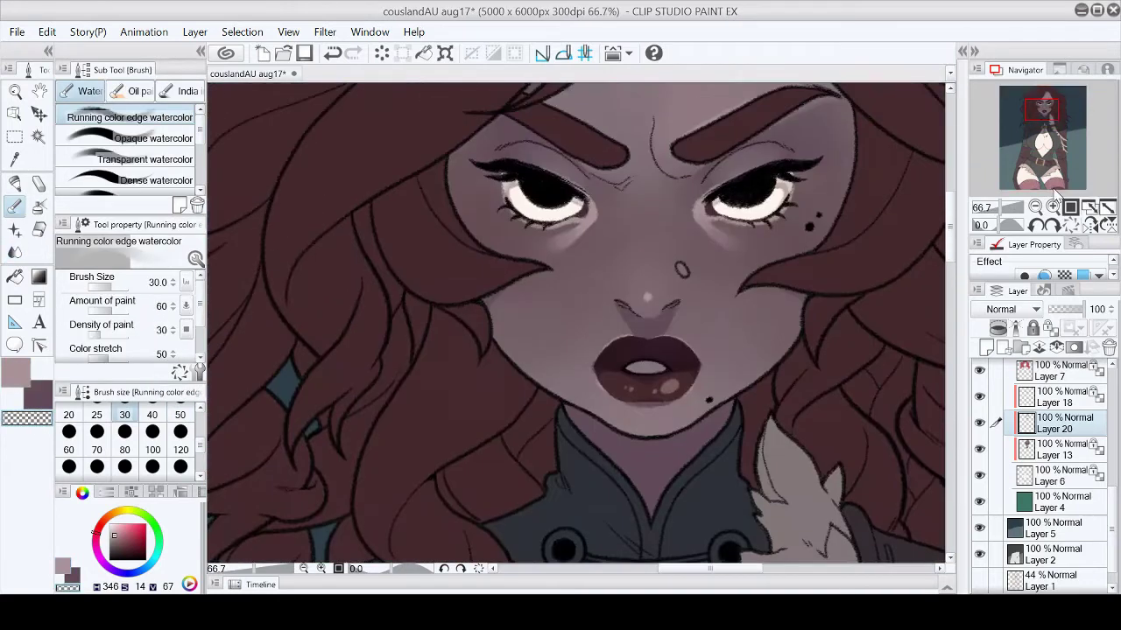
key(j)
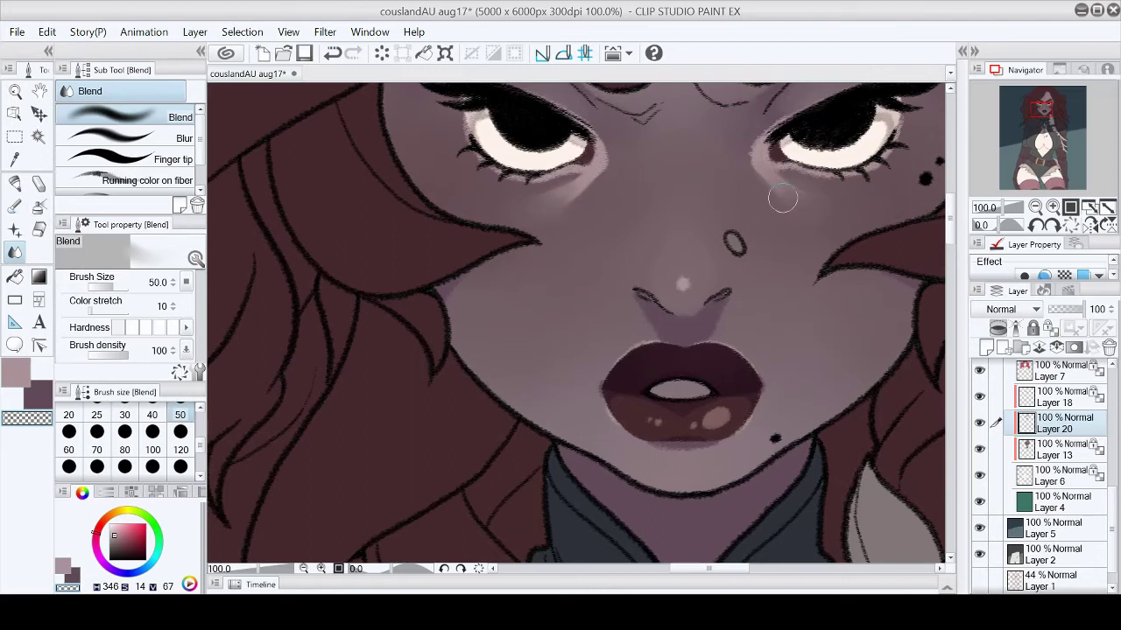
click(1107, 208)
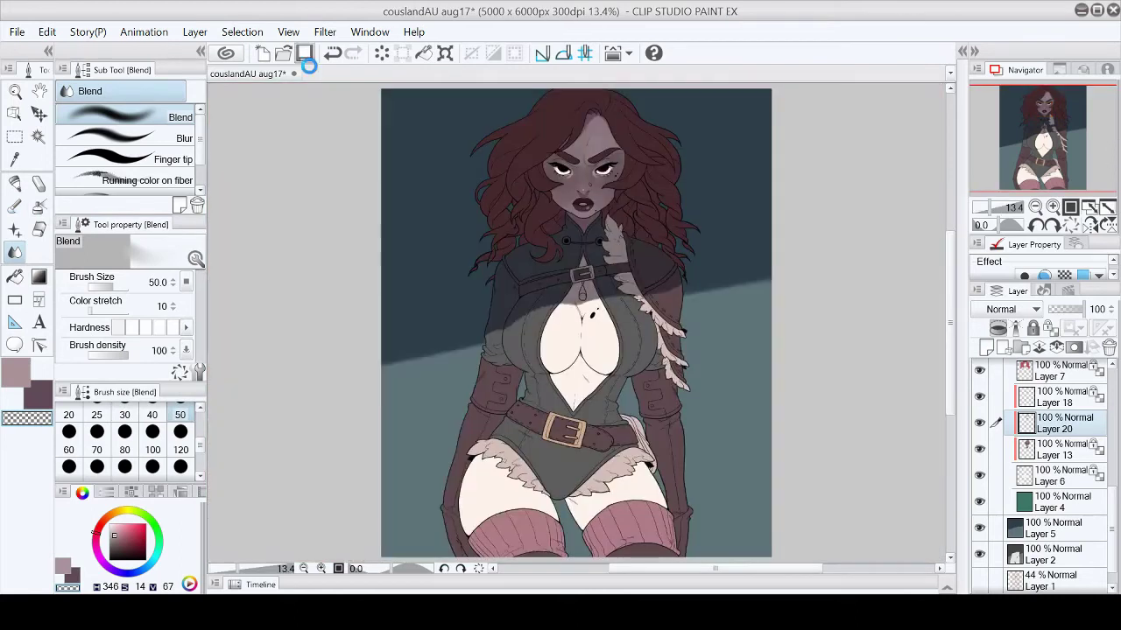
scroll(783, 175, up, 8)
Step: On Layer 13, shade the brow crease and lower lash area in dark purple (H322 S23 V38) with Chalk at size 50 and watercolor at 30
key(p)
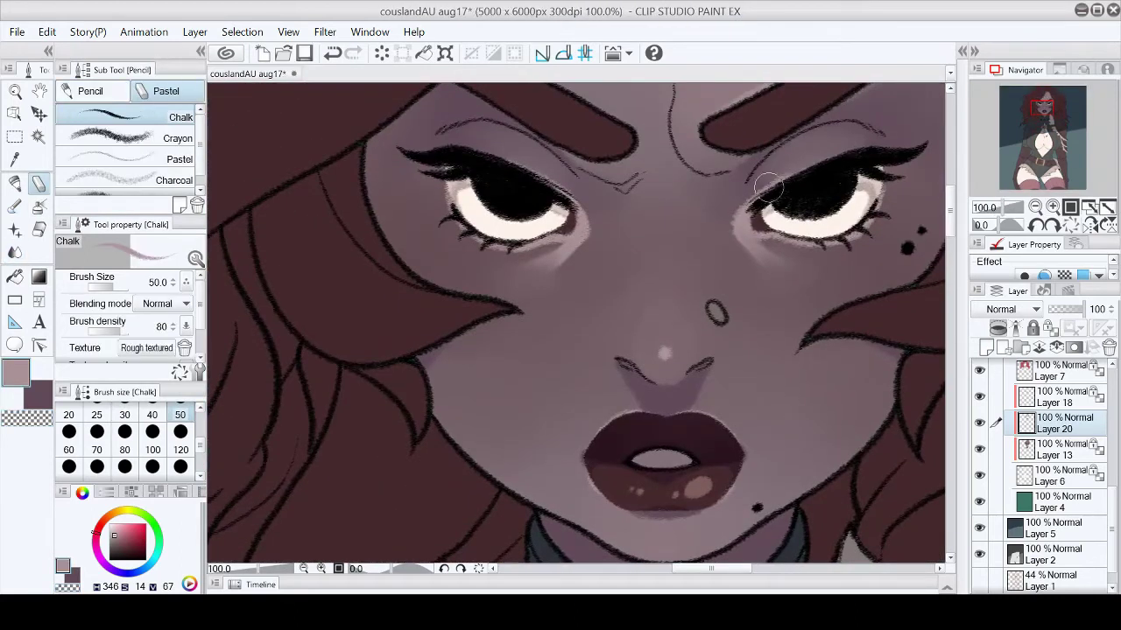
scroll(575, 185, up, 1)
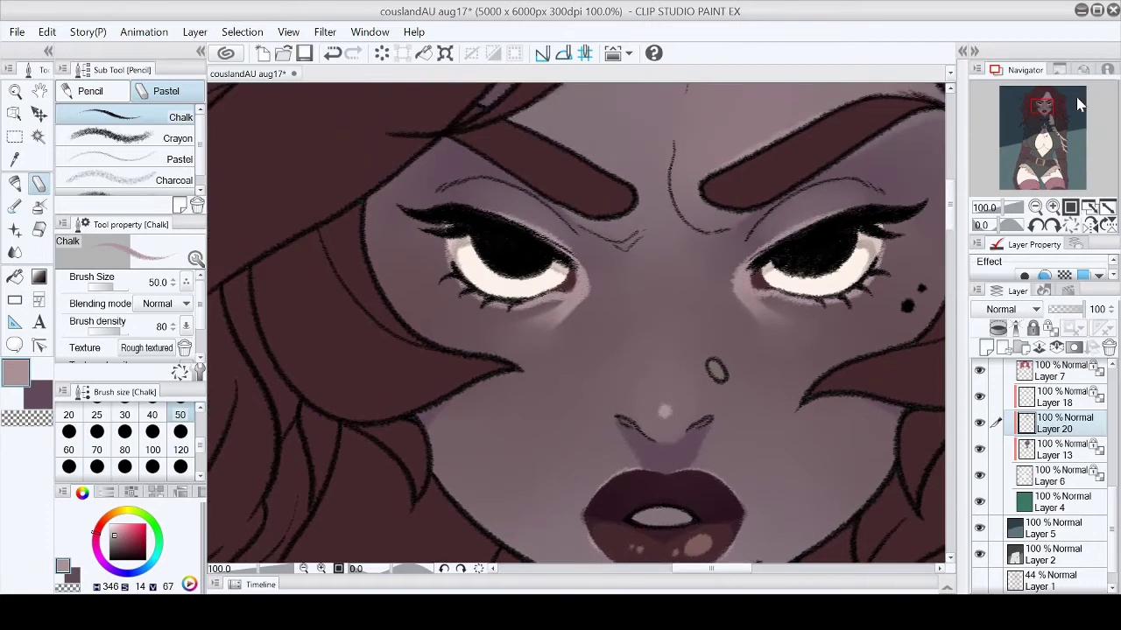
click(1063, 449)
alt+click(578, 171)
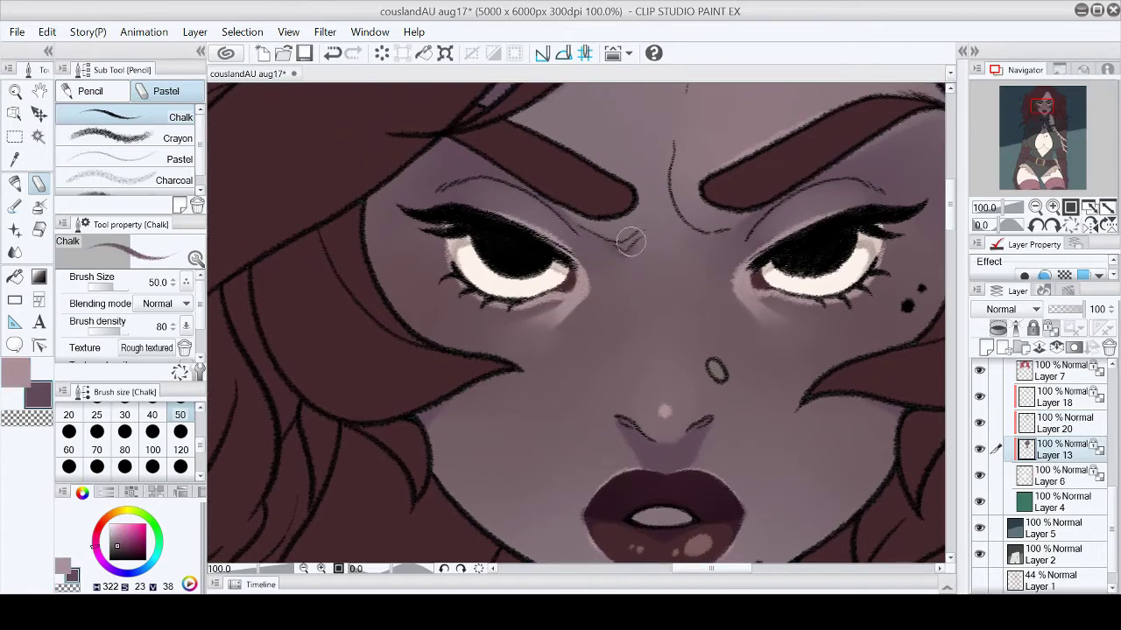
key(ctrl+0)
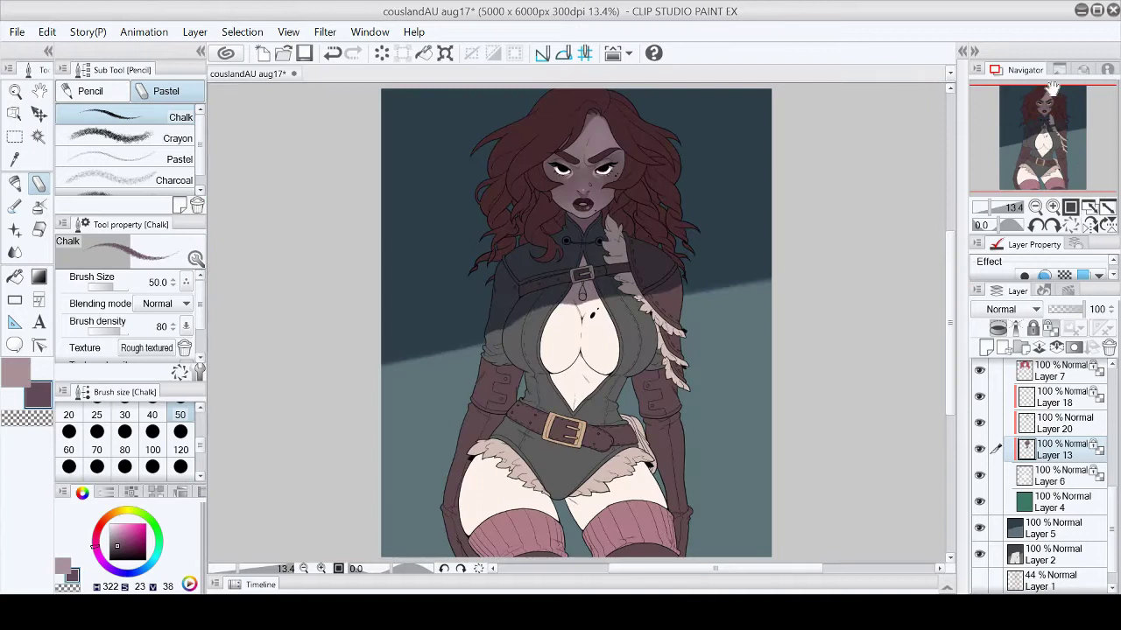
key(ctrl+alt+0)
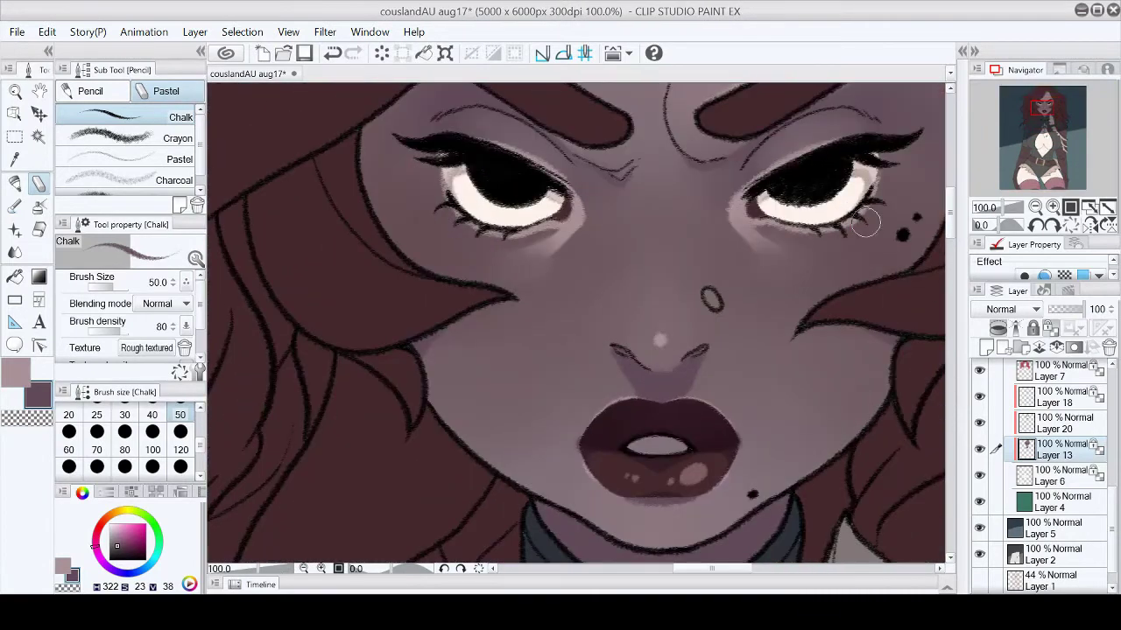
key(b)
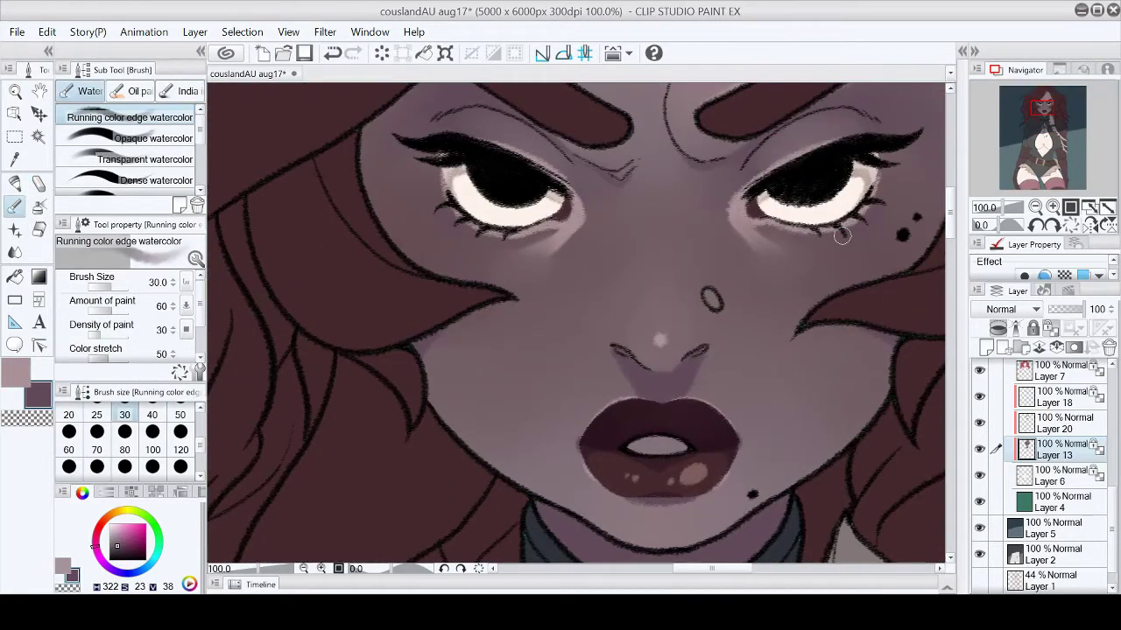
key(p)
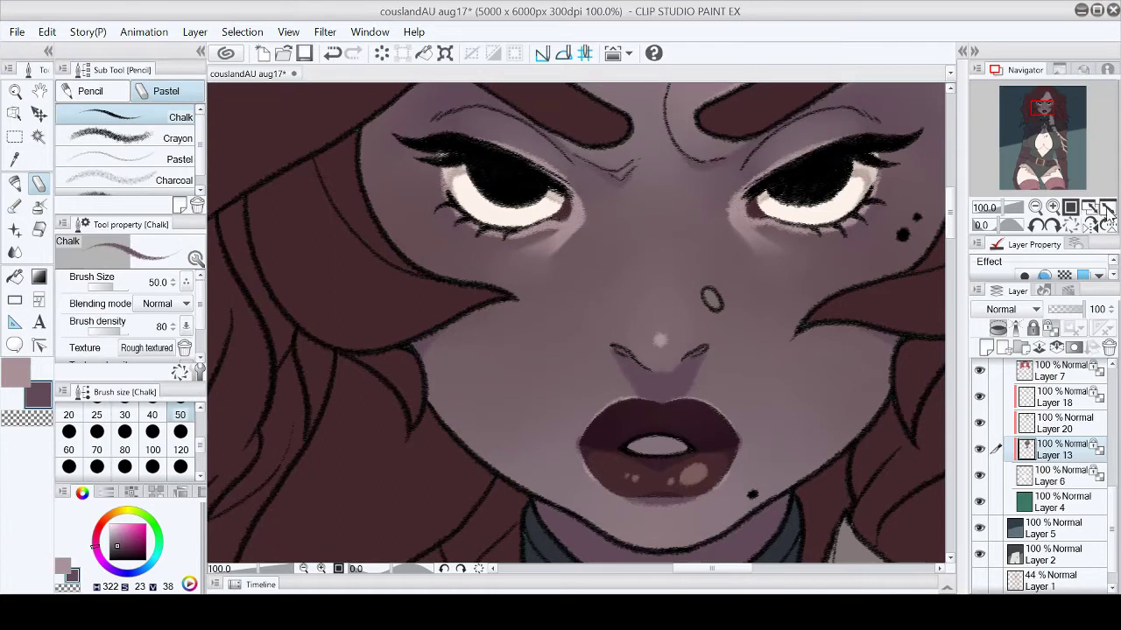
Step: Touch up the jaw edge in pale pink (H346 S14 V67) with Chalk at size 50 on Layer 13
click(1107, 209)
key(ctrl+alt+0)
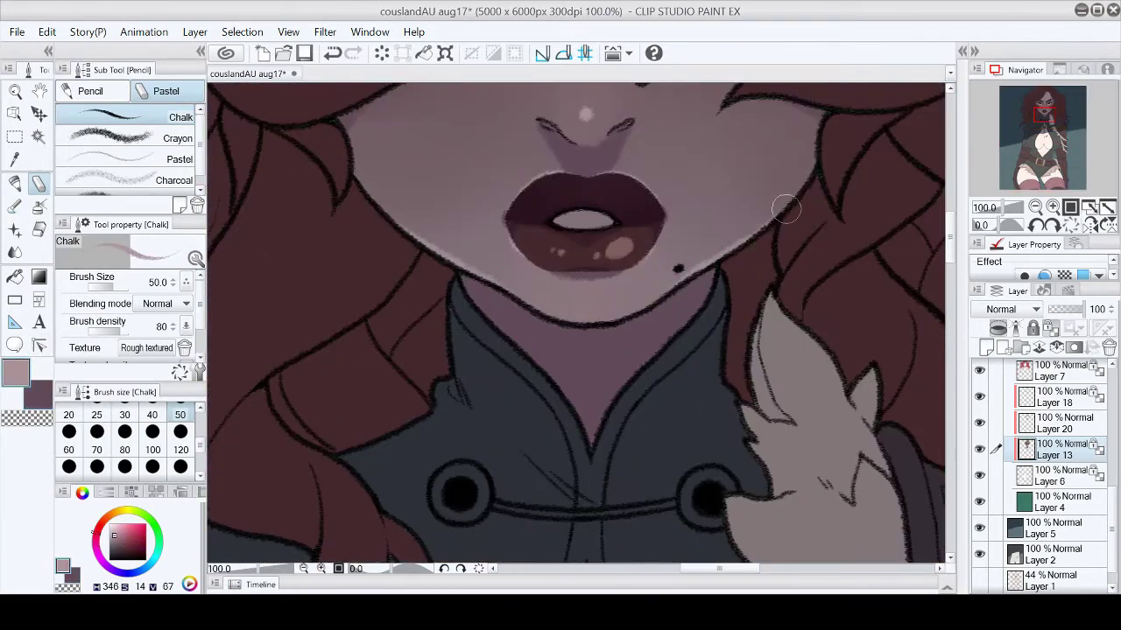
key(ctrl+0)
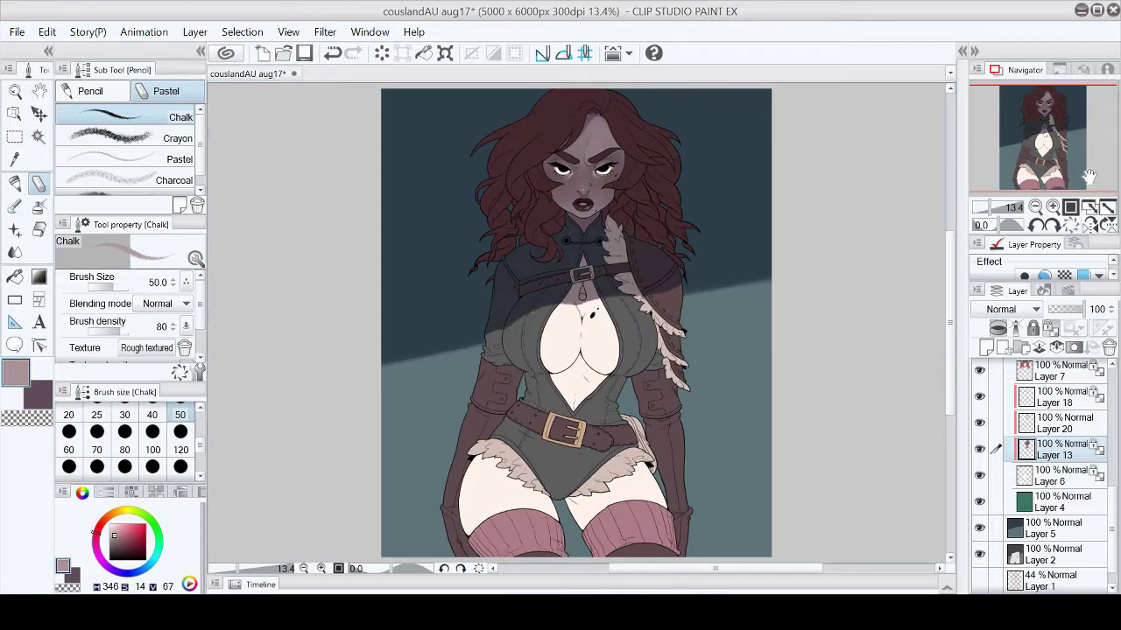
Step: On Layer 3, paint the iris of the picture's right eye muted green (H126 S29 V44) with Chalk at size 50
scroll(1110, 372, up, 5)
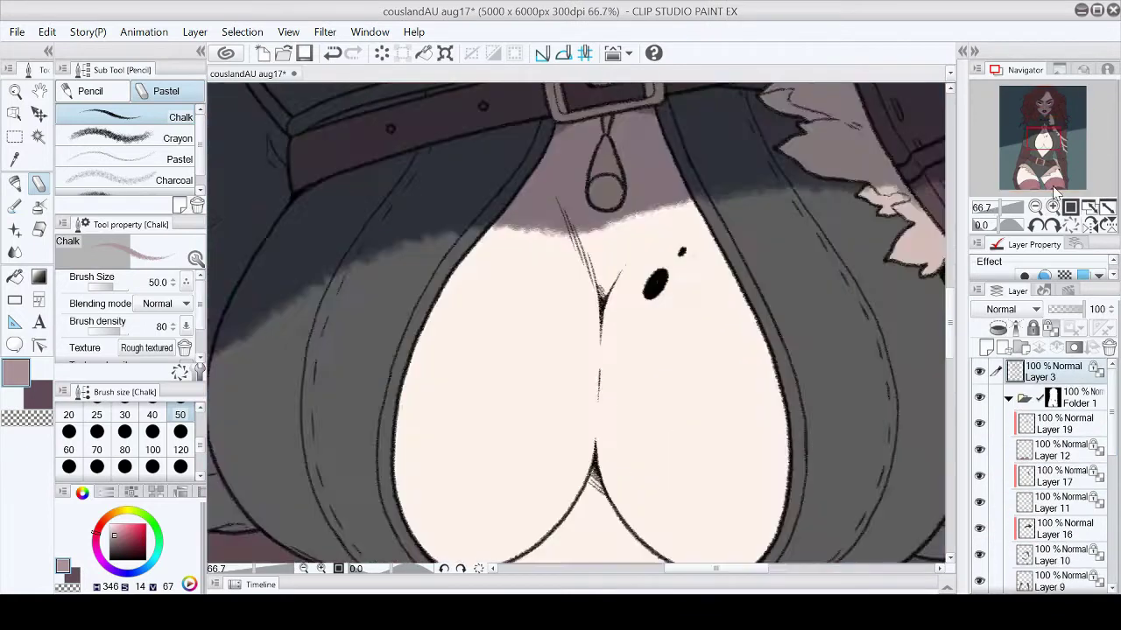
key(ctrl+alt+0)
click(157, 525)
click(120, 543)
mouse_move(753, 253)
mouse_down()
mouse_move(814, 258)
mouse_move(761, 252)
mouse_move(818, 236)
mouse_move(770, 249)
mouse_up()
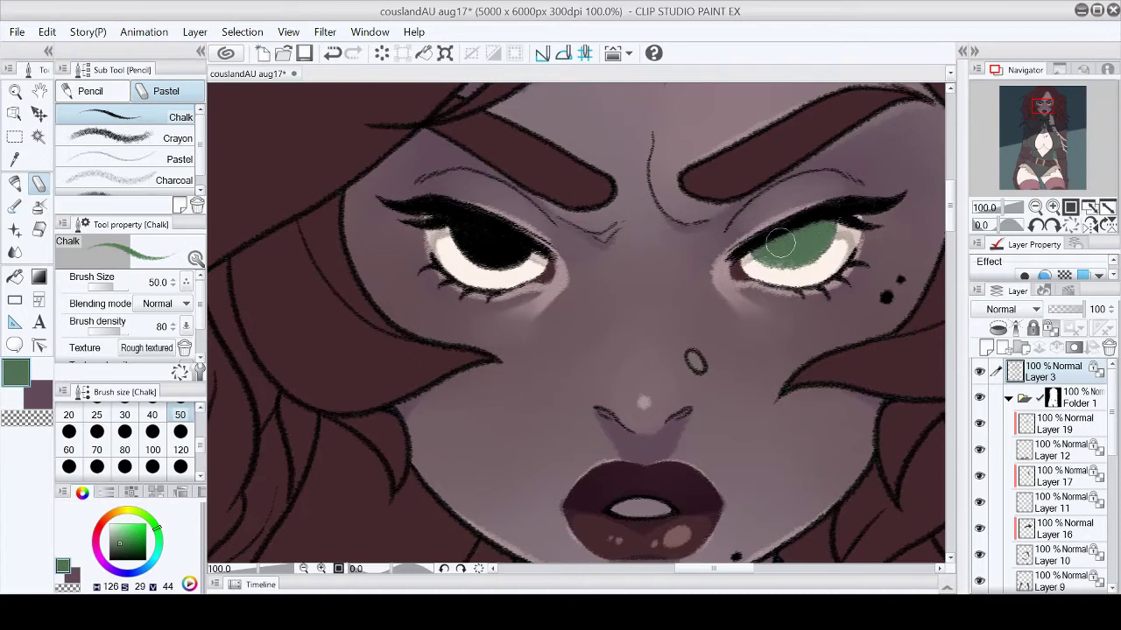
Step: Rotate the canvas 45 degrees, paint the other iris in the same muted green, and return the canvas upright
key(asciicircum)
key(asciicircum)
key(asciicircum)
mouse_move(550, 206)
mouse_down()
mouse_move(583, 254)
mouse_move(560, 232)
mouse_up()
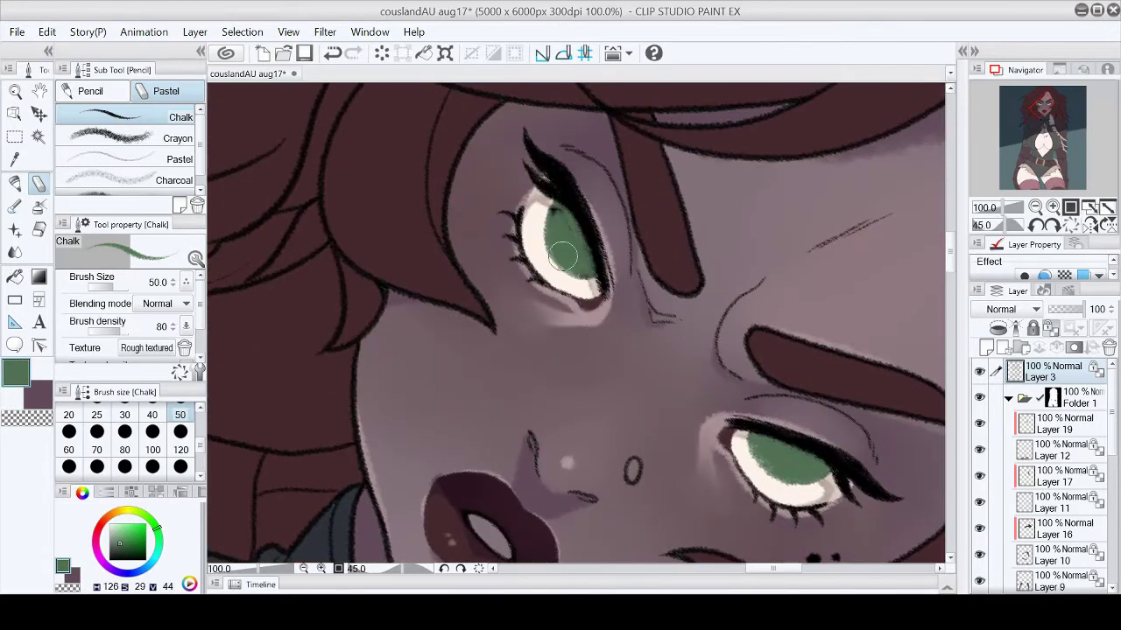
key(minus)
key(minus)
key(minus)
Step: Clean up the black lash lines over the green irises with Chalk at size 50
key(c)
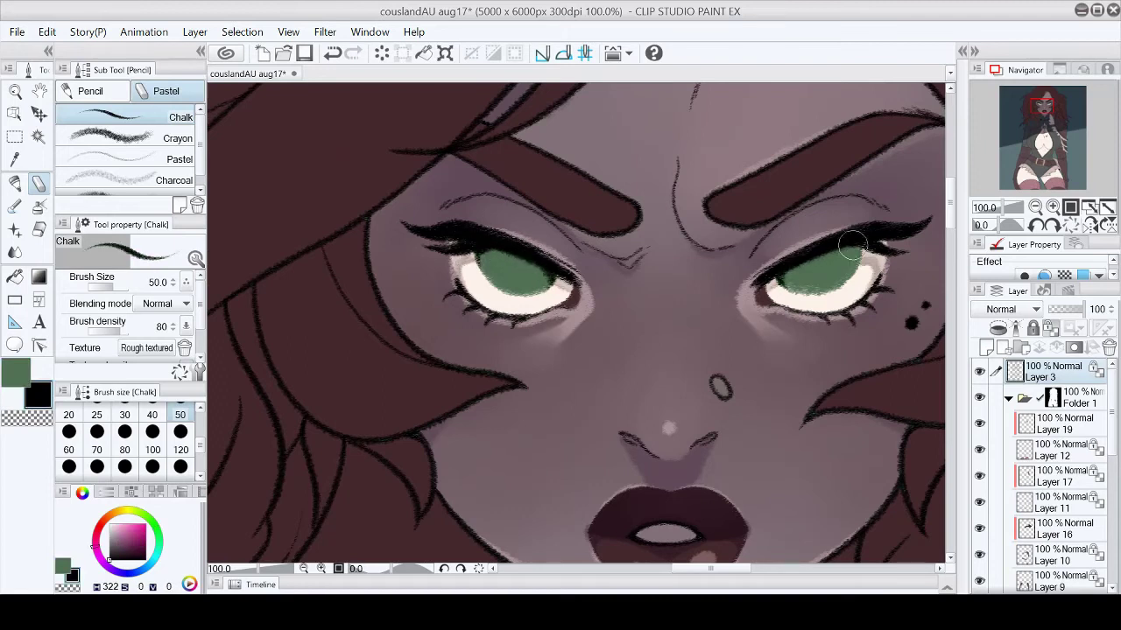
key(ctrl+0)
click(1053, 208)
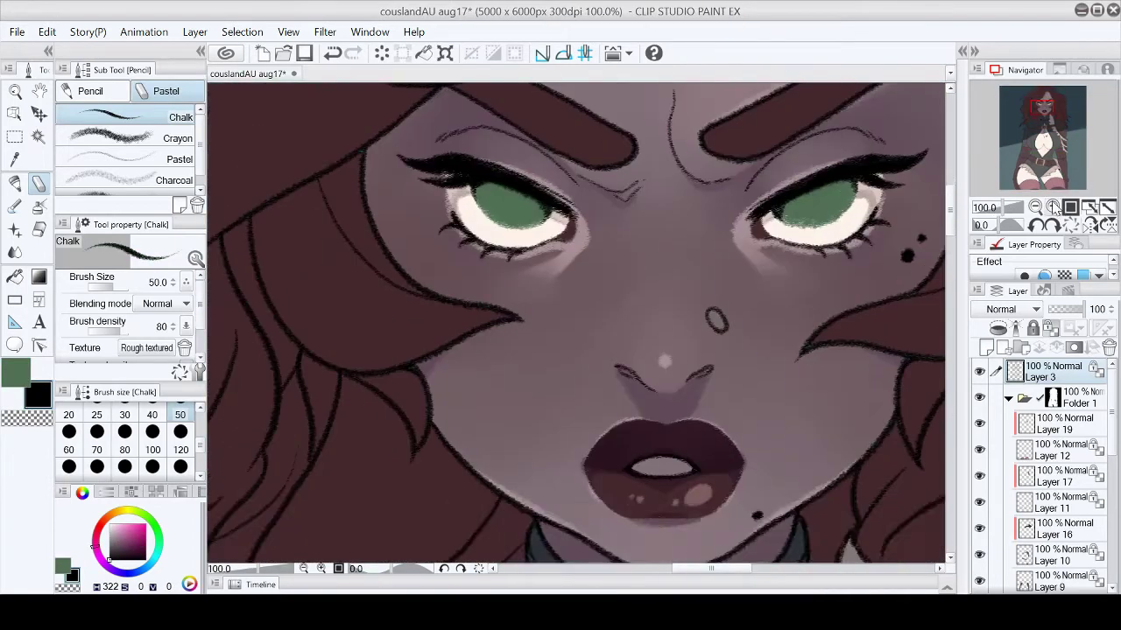
click(1052, 208)
click(1035, 208)
Step: Shade the upper part of both irises in darker green (H145 S33 V37) with Chalk, rotating the canvas for the strokes
key(c)
click(1053, 225)
click(1053, 225)
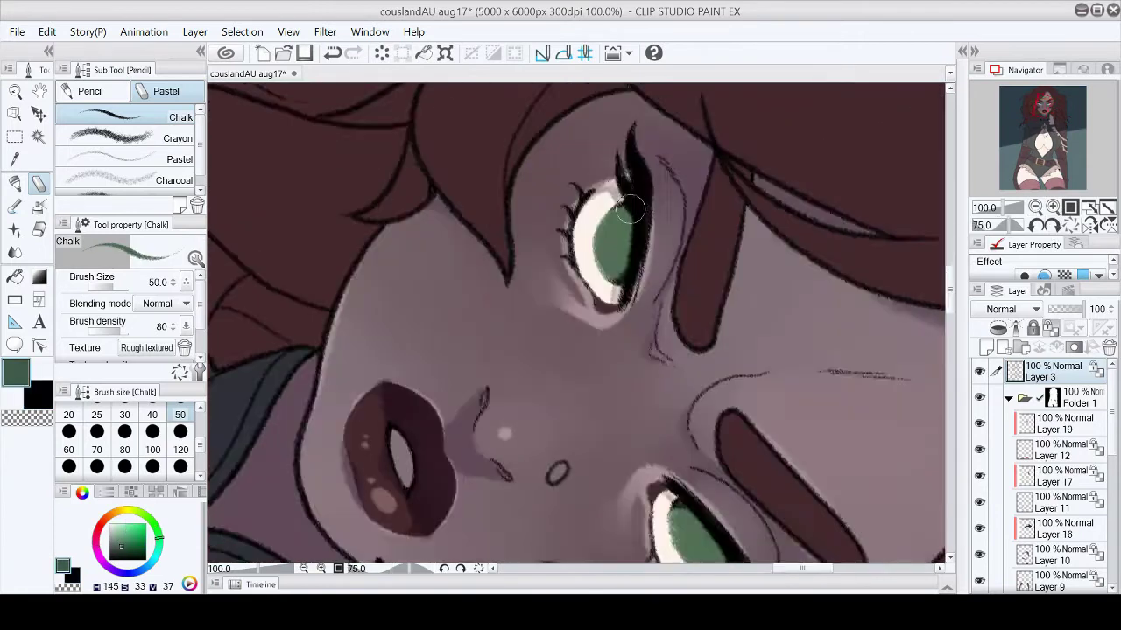
click(1052, 225)
click(1053, 225)
key(ctrl+at)
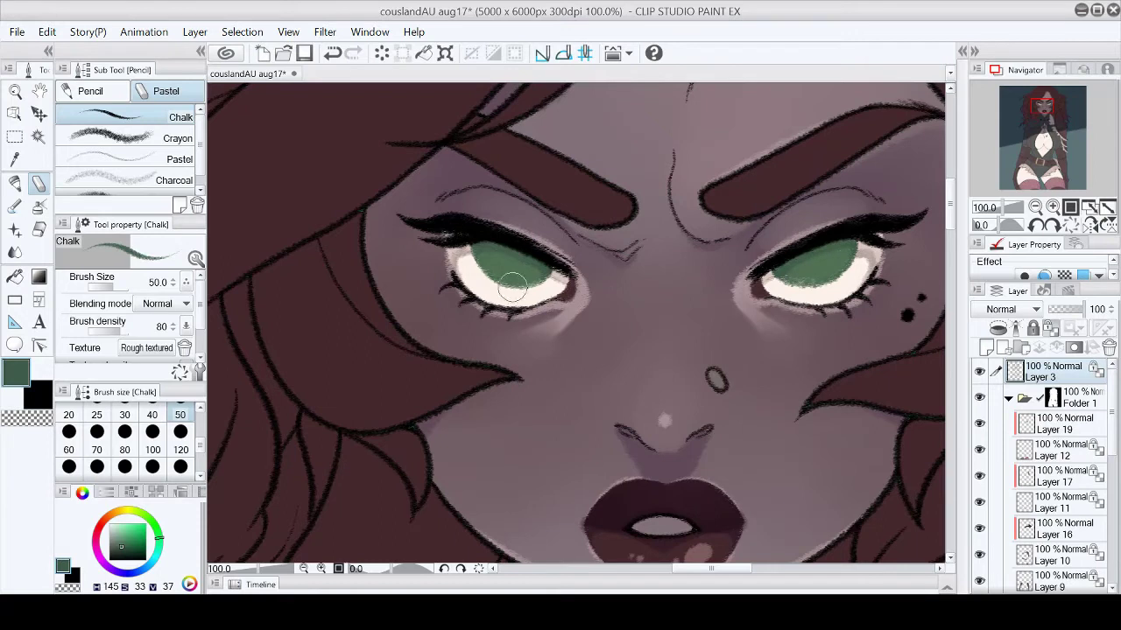
Step: Touch up the upper edges of the shaded irises in black with Chalk at size 50
key(c)
key(ctrl+0)
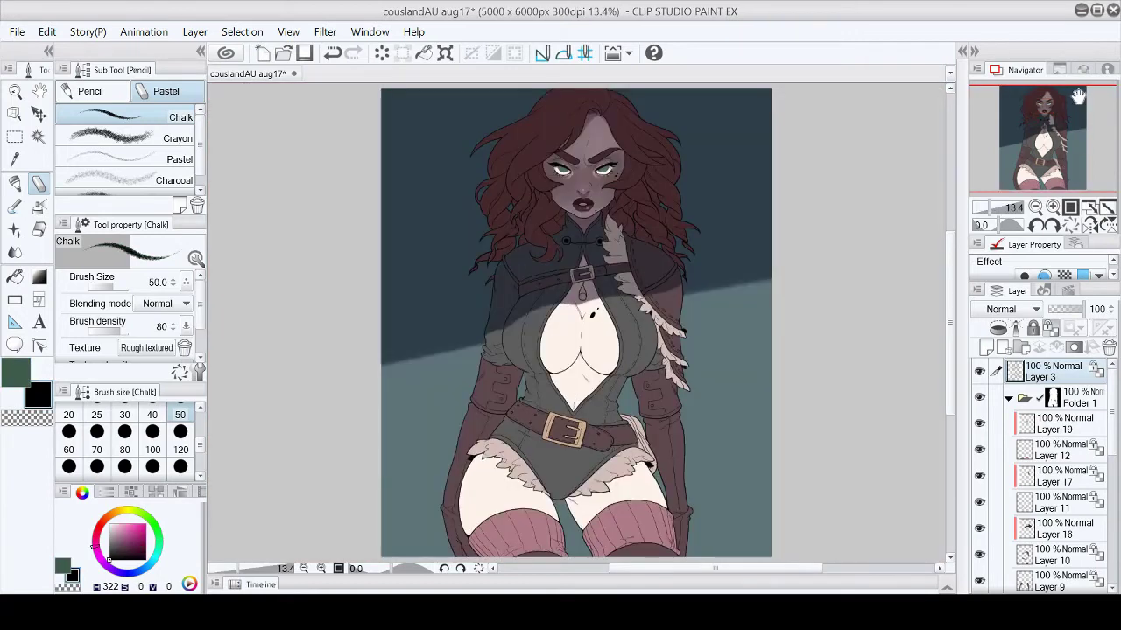
key(ctrl+alt+0)
Step: Paint dark green (H104 S40 V24) pupils in both eyes with Chalk at size 50
key(c)
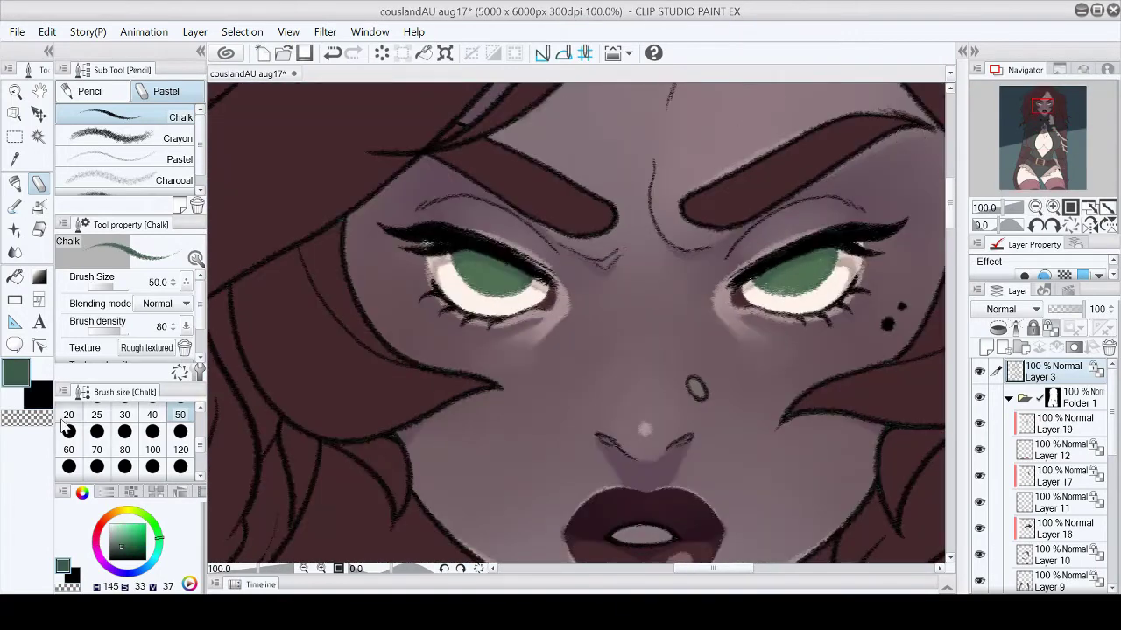
click(123, 553)
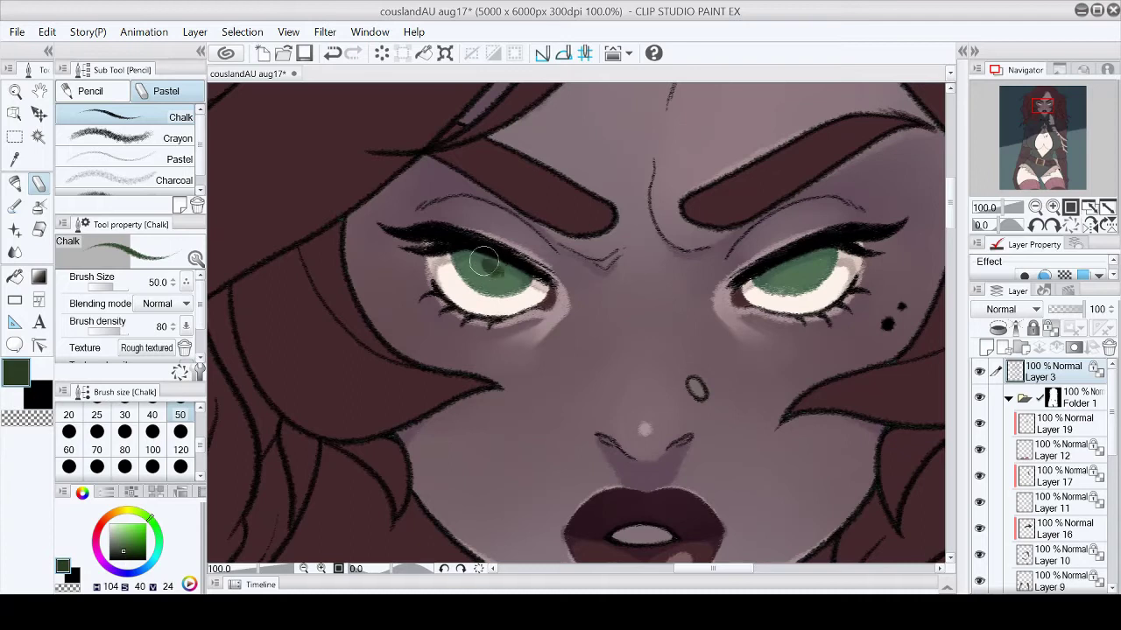
drag(781, 271, 795, 263)
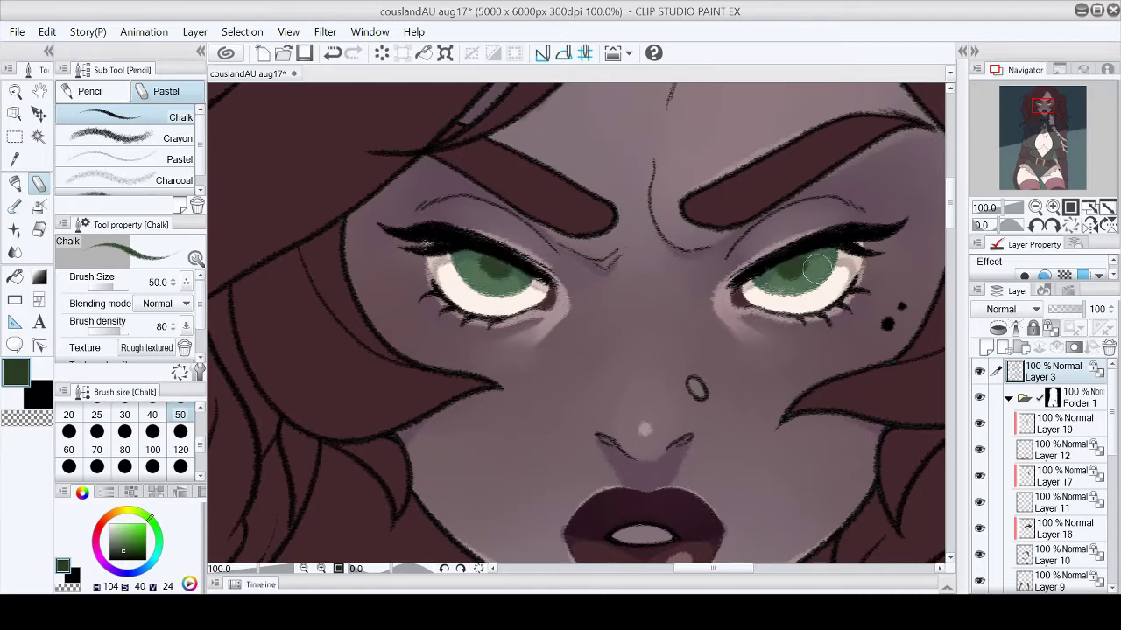
Step: Reshape the pupils using iris green and dark pupil green sampled from the eyes, with Chalk at size 50
alt+click(812, 270)
click(1090, 208)
click(1052, 208)
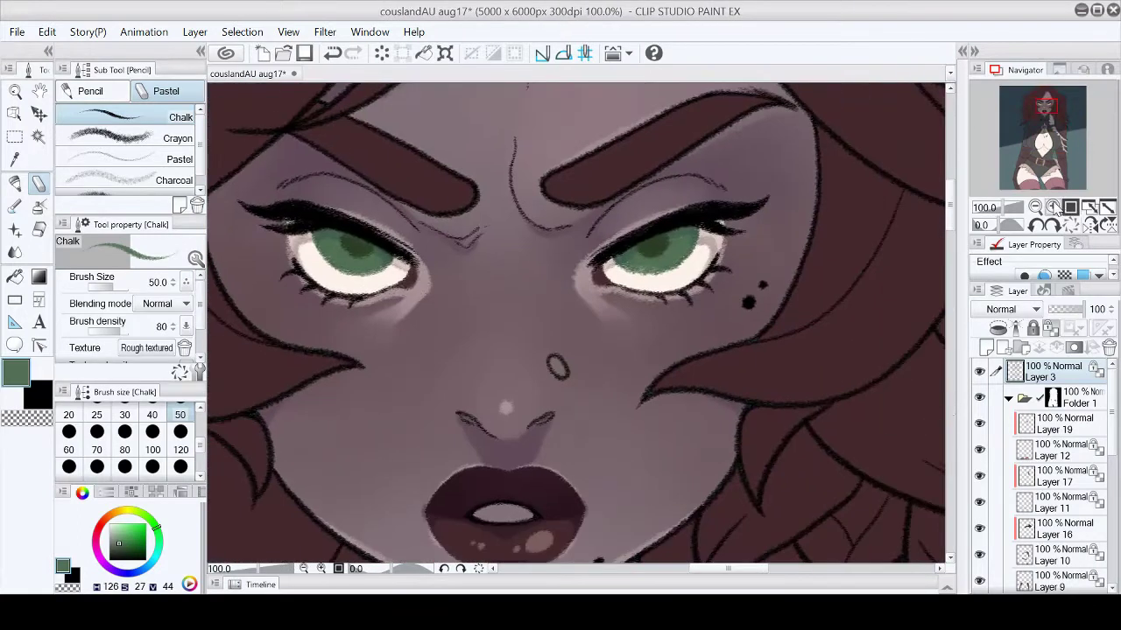
alt+click(666, 235)
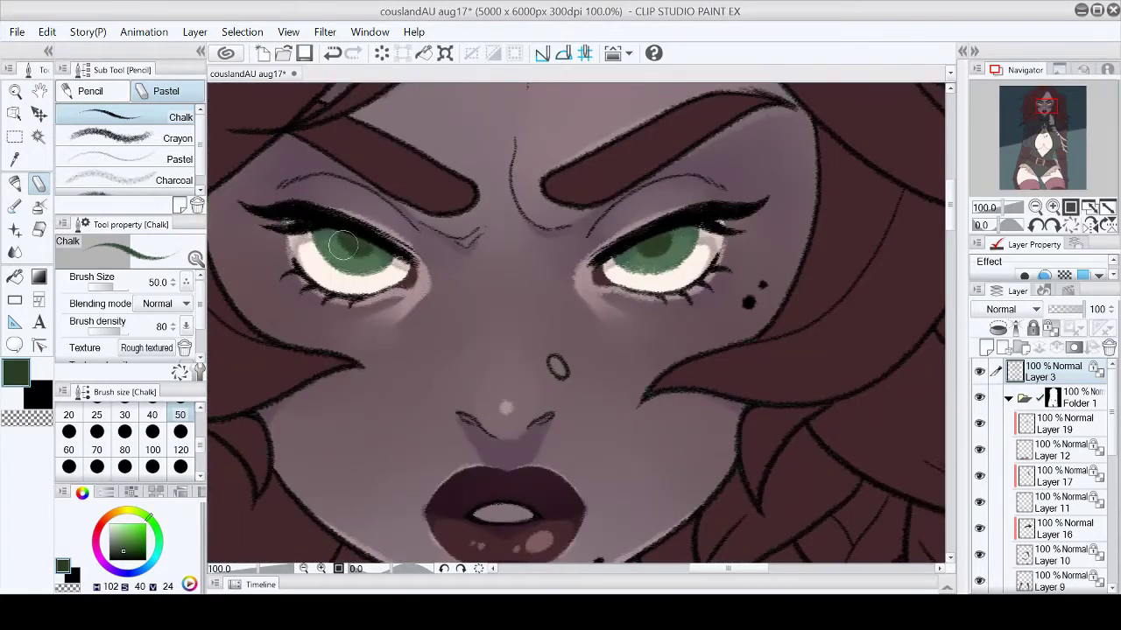
click(1089, 207)
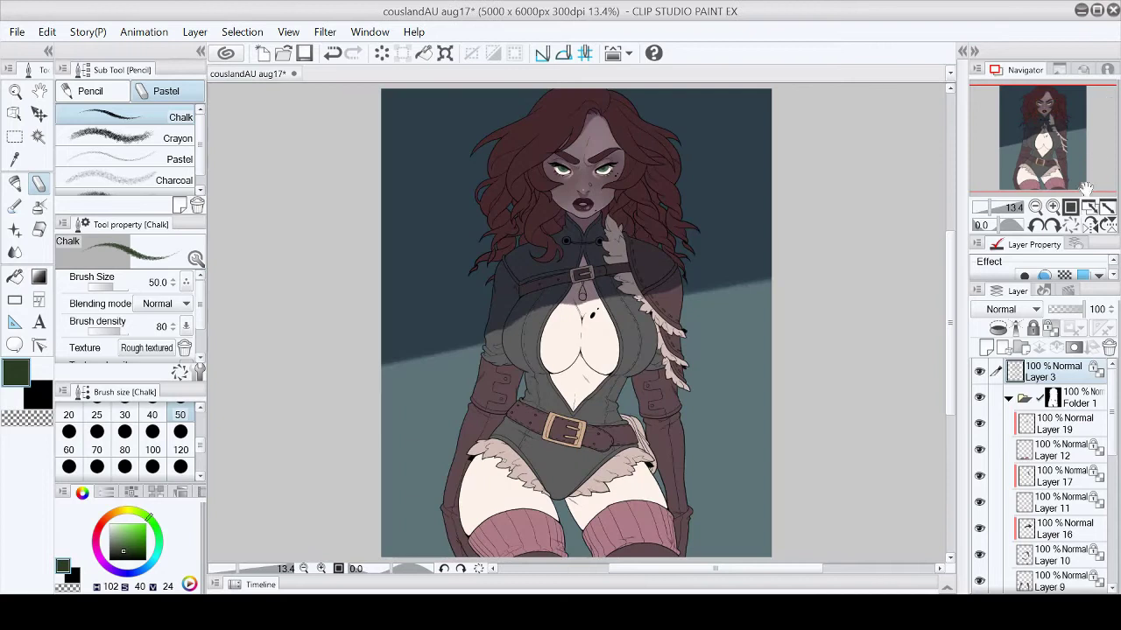
Step: Add lighter green (H140 S35 V62) accents to both irises with Chalk at size 50
click(1053, 207)
click(1052, 207)
alt+click(683, 250)
click(162, 543)
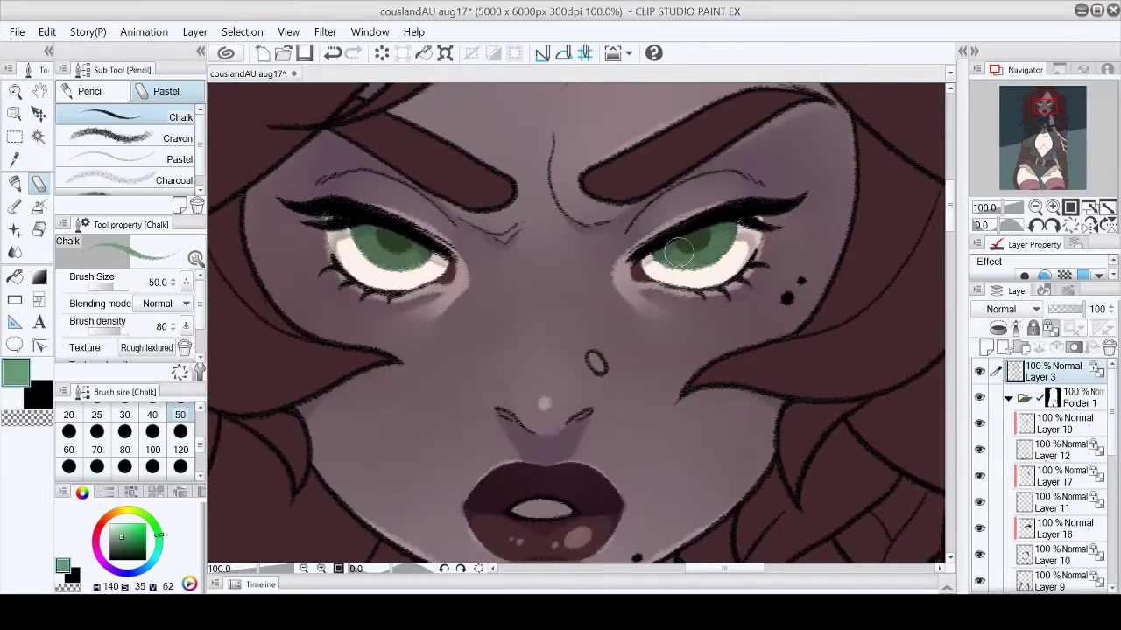
click(1089, 207)
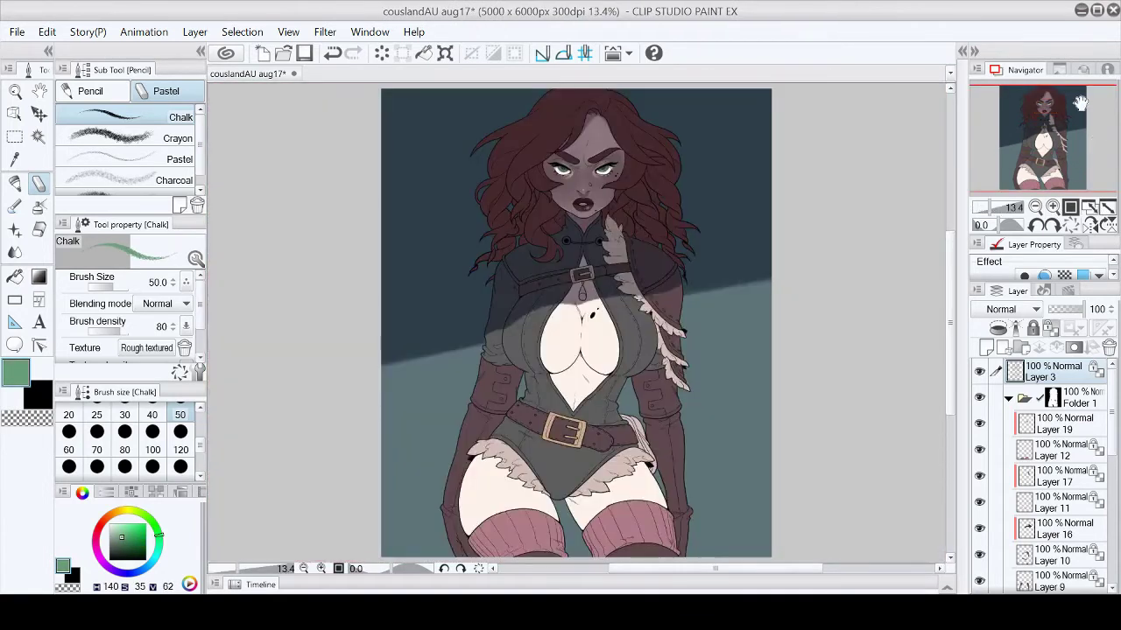
Step: Create a new layer above Layer 3 and paint white reflections on both irises with Chalk at size 50
scroll(571, 155, up, 5)
key(ctrl+shift+n)
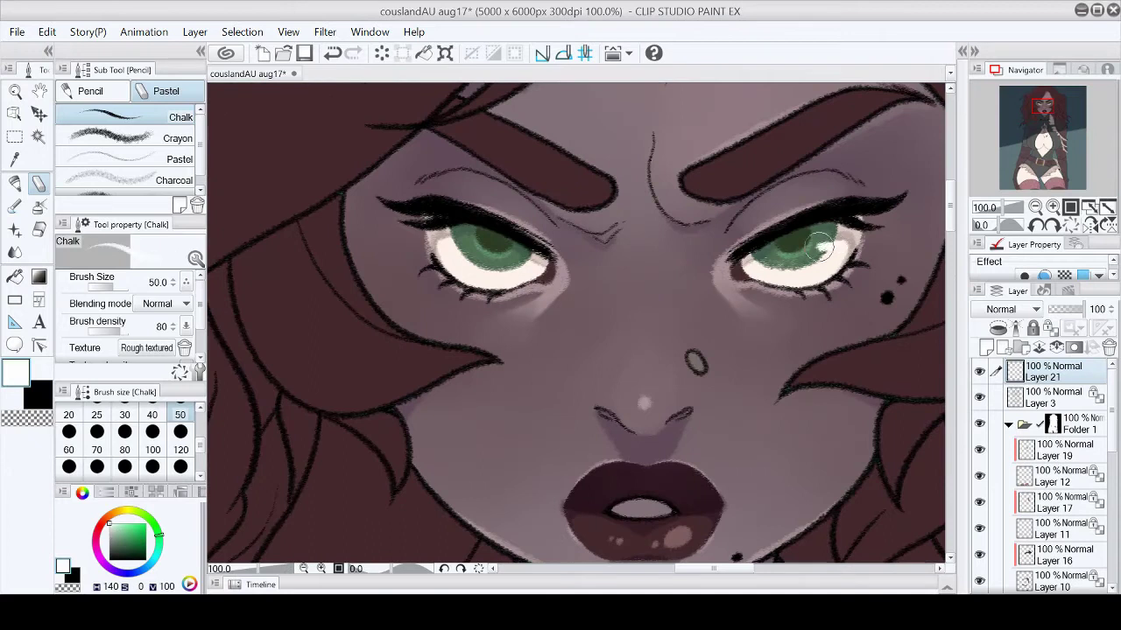
drag(523, 257, 495, 259)
click(1089, 208)
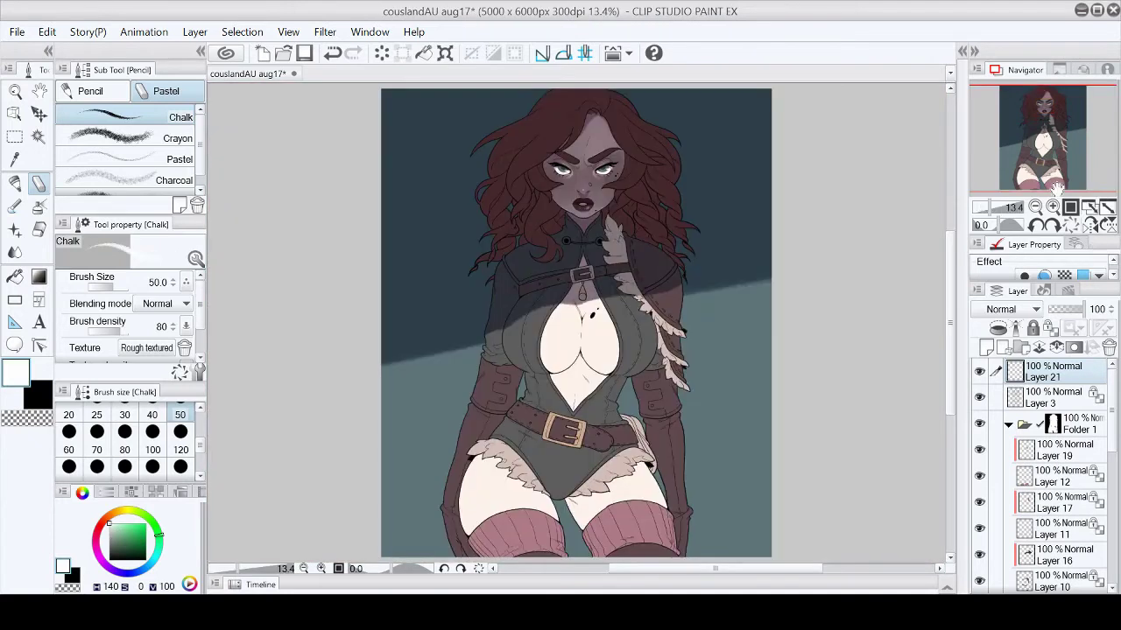
scroll(578, 171, up, 5)
Step: Create a new layer above Layer 21 and paint a light green (H137 S24 V90) glow over both eyes with Running color edge watercolor at size 80
click(996, 347)
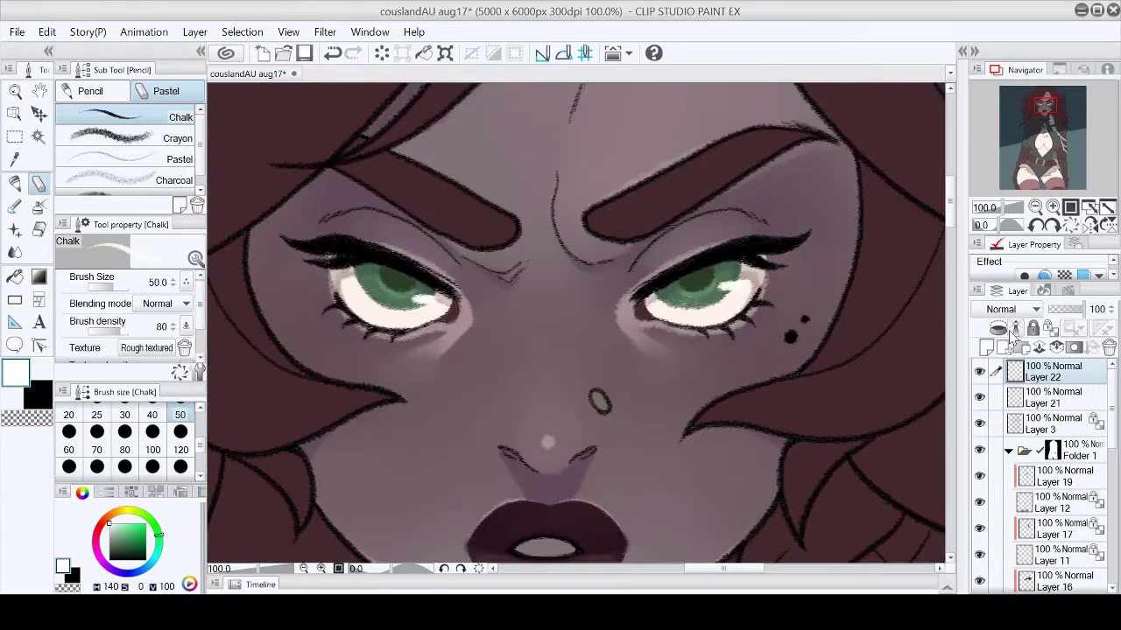
click(14, 206)
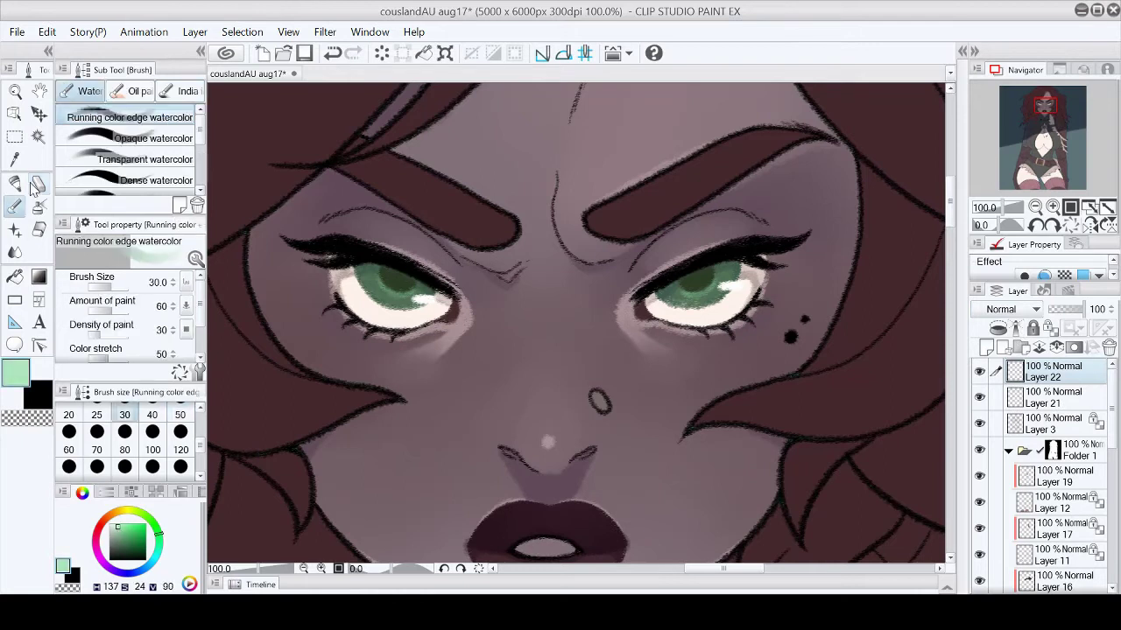
click(1105, 207)
click(124, 431)
mouse_move(457, 298)
mouse_down()
mouse_move(473, 289)
mouse_move(468, 270)
mouse_up()
drag(648, 302, 662, 277)
Step: Lower the opacity of the eye glow layer to 36%
click(1108, 208)
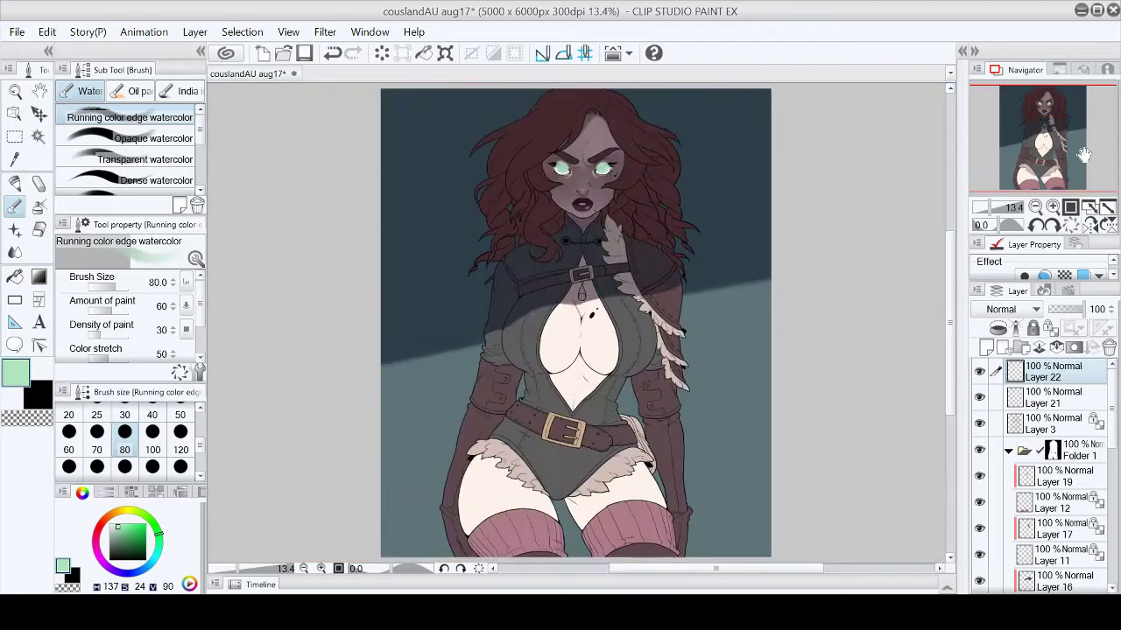
drag(1084, 309, 1073, 310)
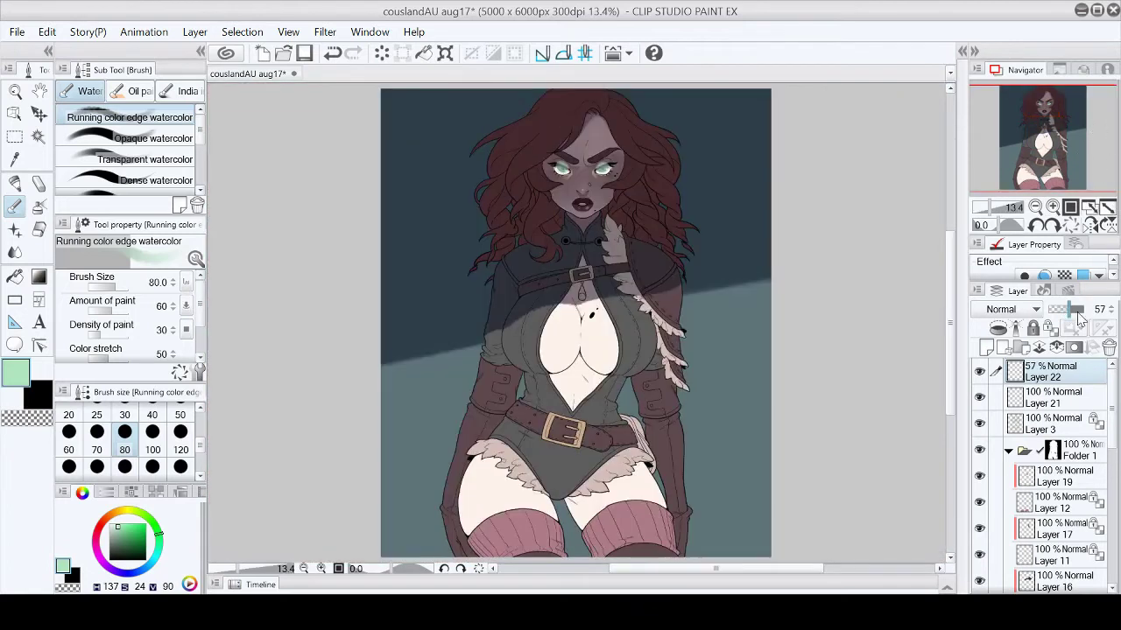
scroll(587, 102, up, 3)
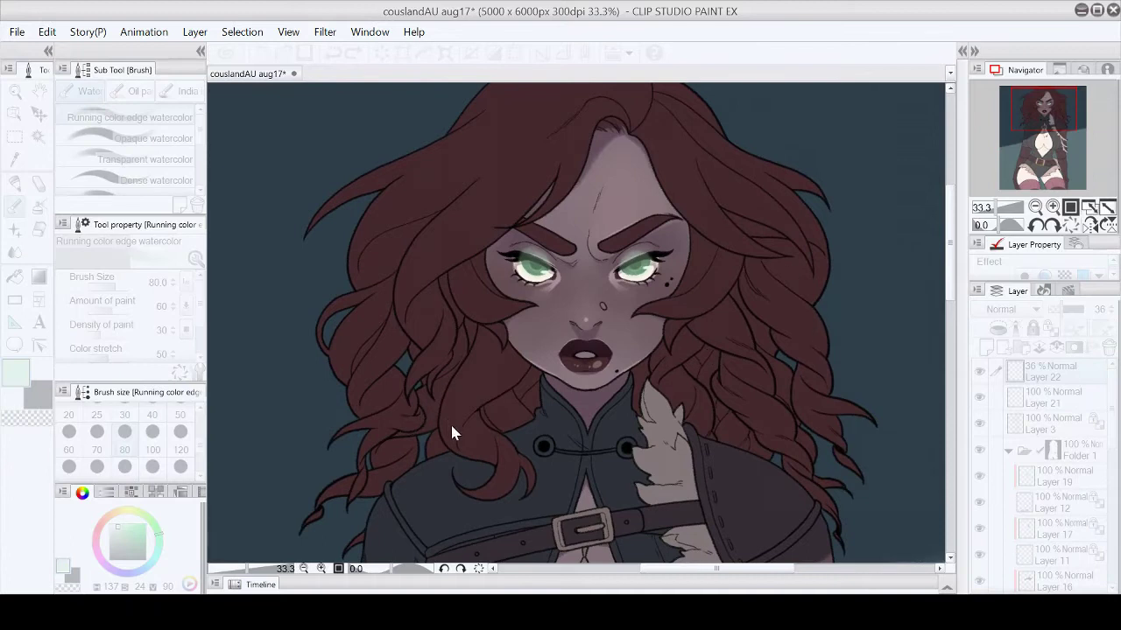
Step: Lasso the area around both eyes on Layer 22, soften the green glow inside it, and clear the selection
key(m)
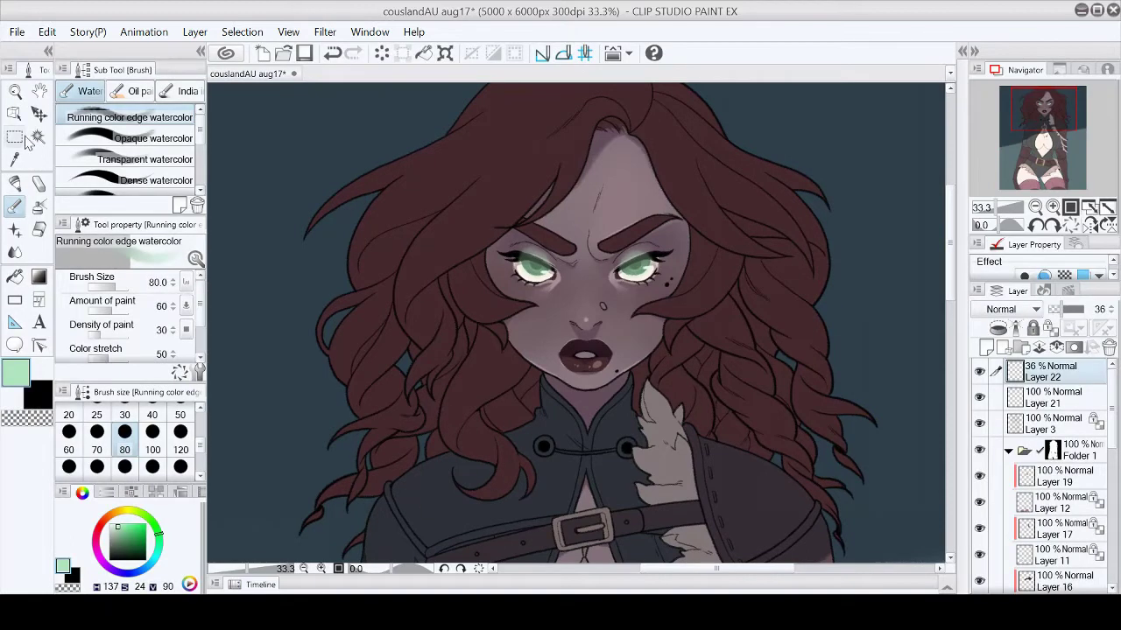
drag(669, 282, 667, 285)
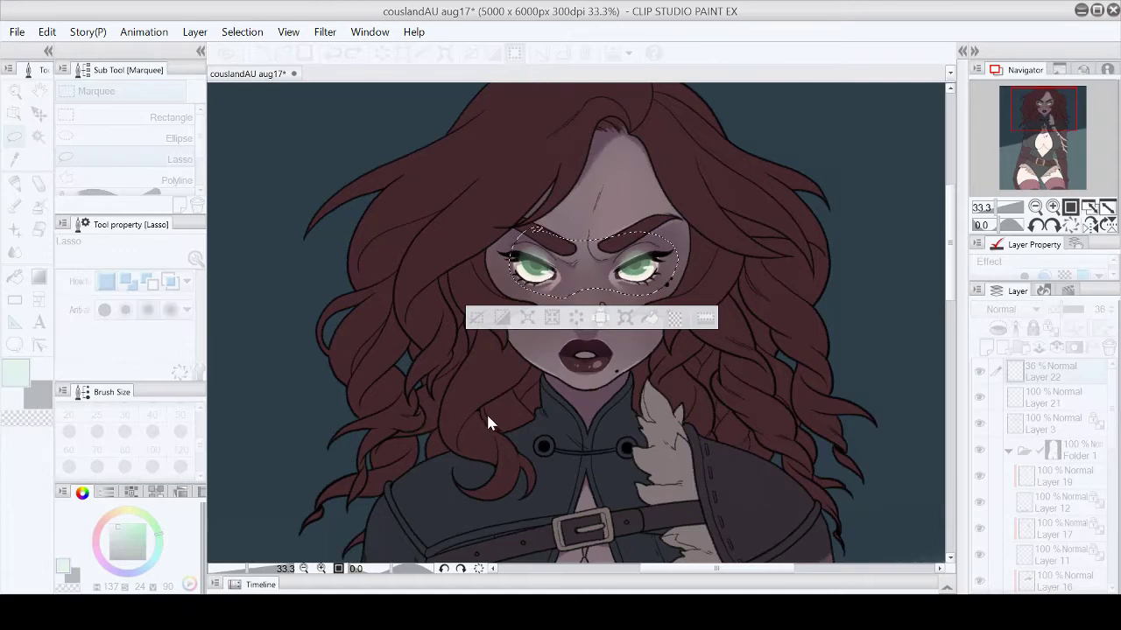
key(ctrl+d)
key(b)
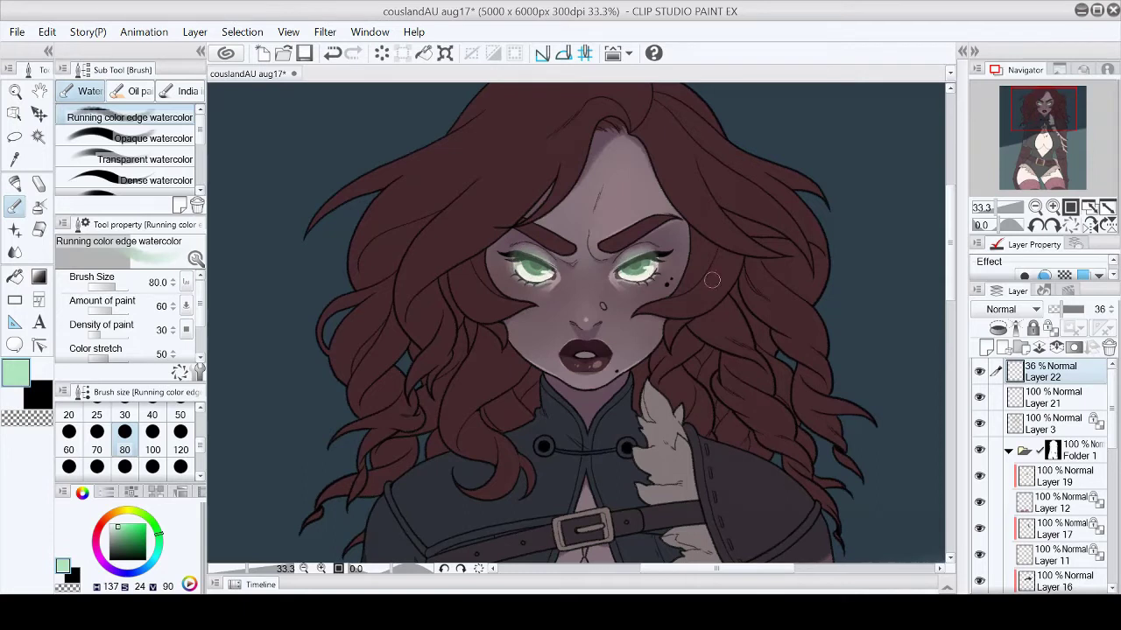
Step: Soften the eye glow again inside a wider lasso selection that takes in the eyebrows, and save the illustration
key(m)
key(ctrl+shift+d)
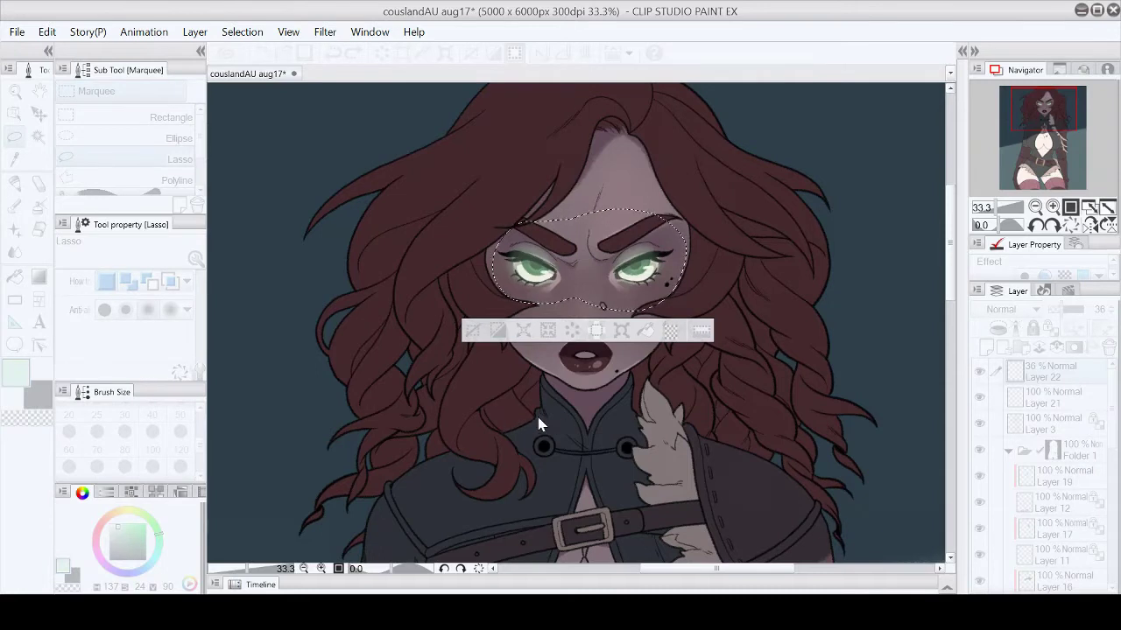
key(ctrl+d)
key(ctrl+0)
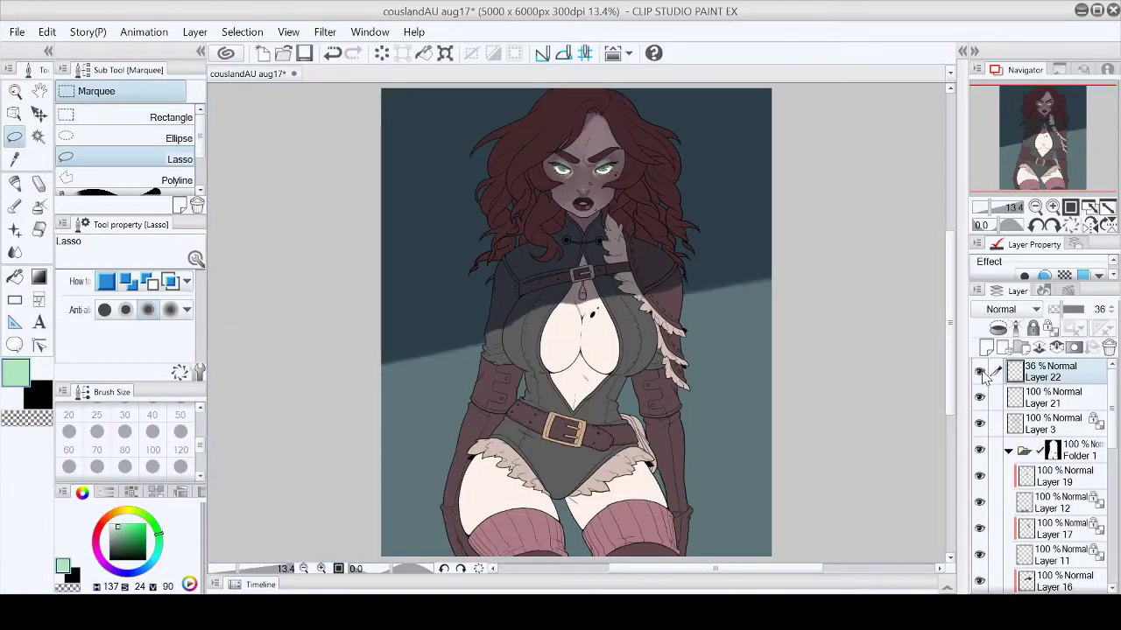
click(304, 54)
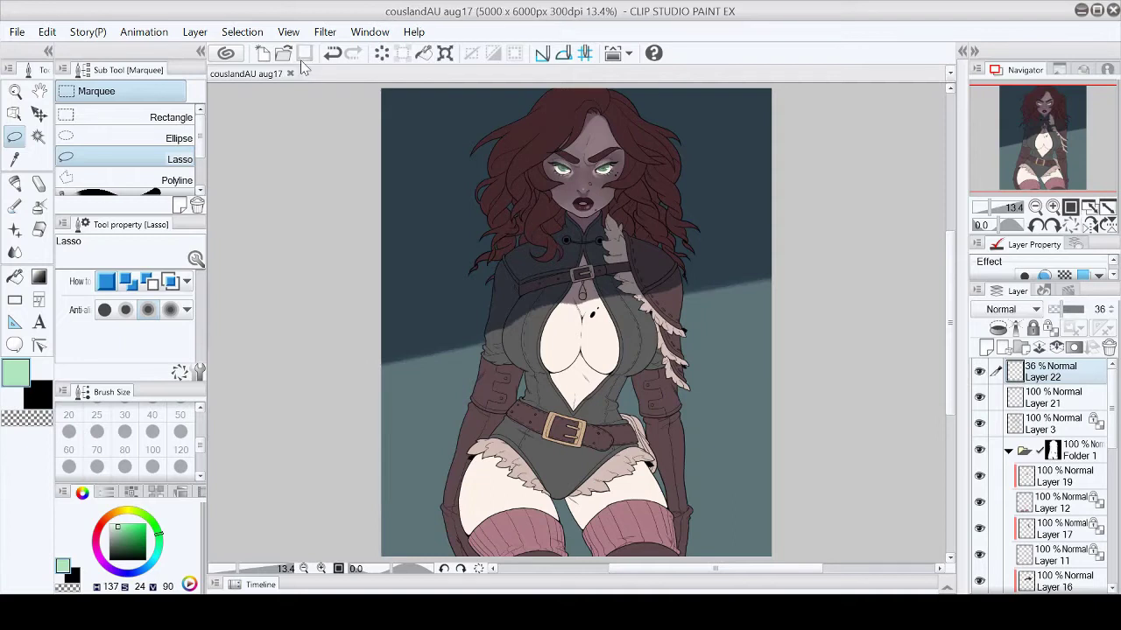
Step: Darken the teeth on Layer 18 with muted mauve (H336 S17 V47) using the Fill-in-mono pen at size 60
scroll(1050, 473, down, 5)
click(1049, 482)
click(1060, 451)
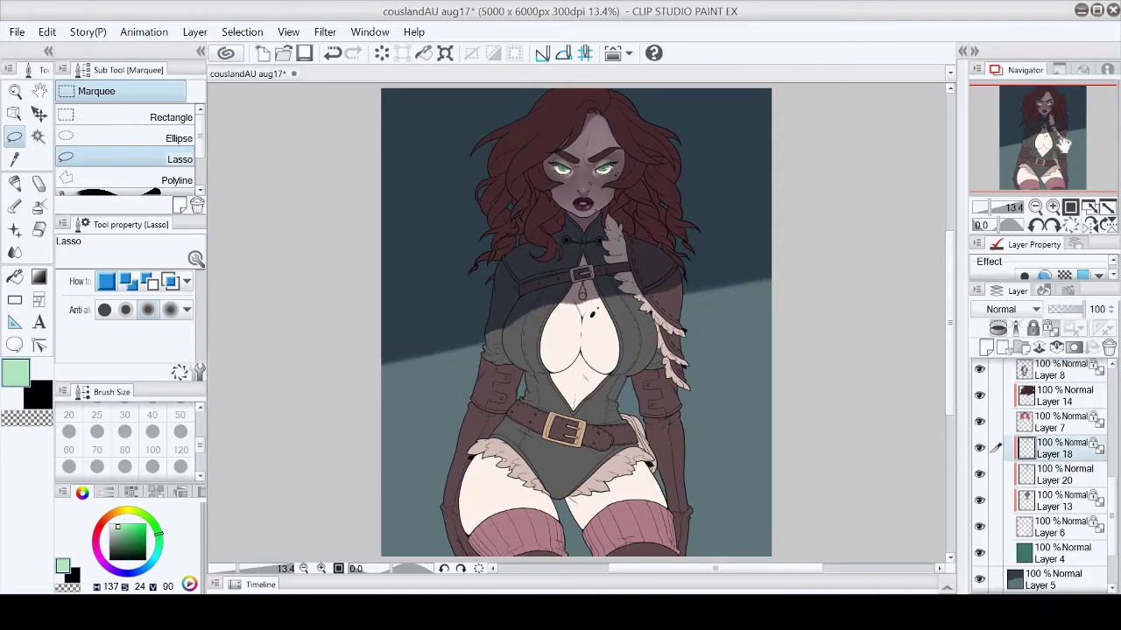
scroll(582, 201, up, 6)
click(39, 182)
alt+click(820, 312)
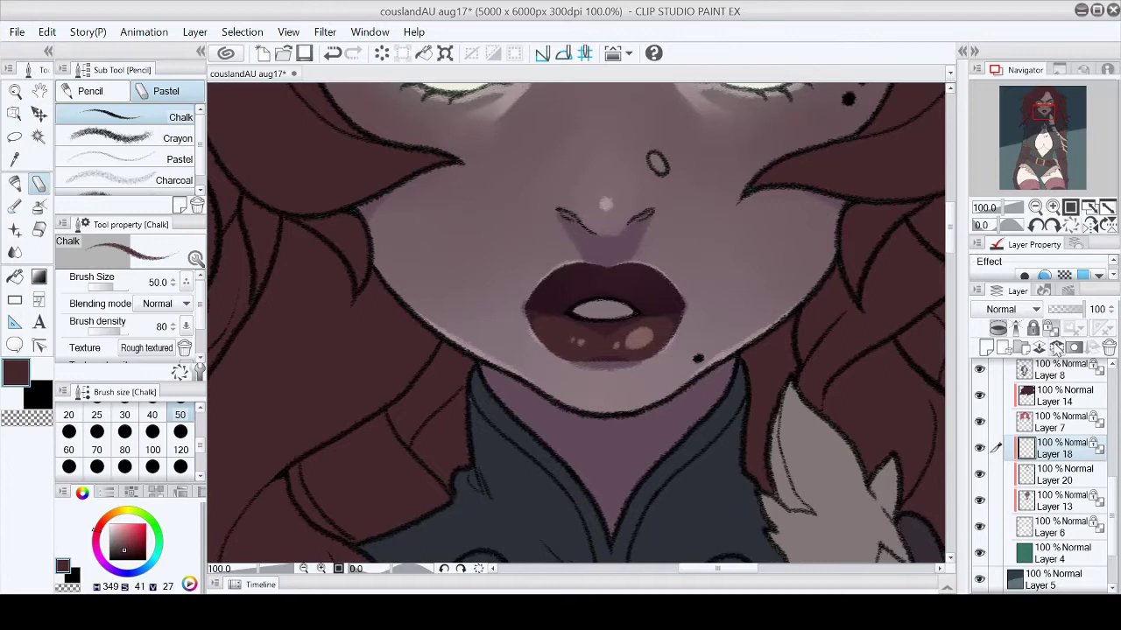
key(p)
drag(577, 314, 648, 308)
scroll(648, 309, down, 10)
scroll(577, 324, up, 10)
drag(578, 323, 635, 267)
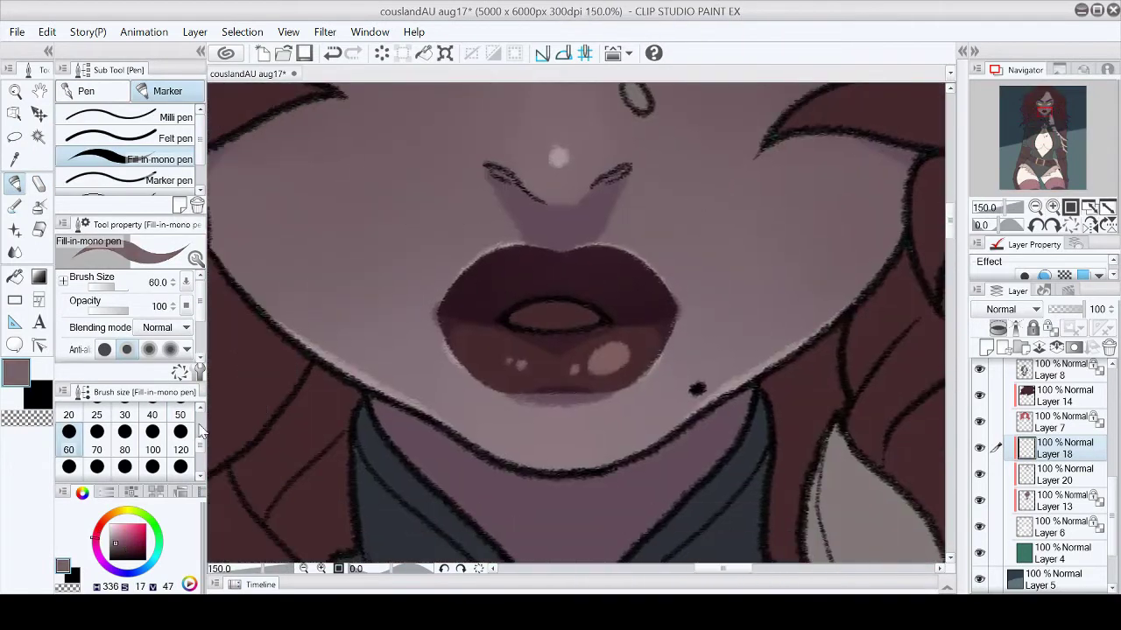
Step: Repaint the teeth on Layer 18 in a lighter pinkish tone (H347 S17 V62) and save the illustration
alt+click(607, 355)
mouse_move(563, 325)
mouse_down()
mouse_move(549, 319)
mouse_move(583, 317)
mouse_move(535, 309)
mouse_up()
key(ctrl+0)
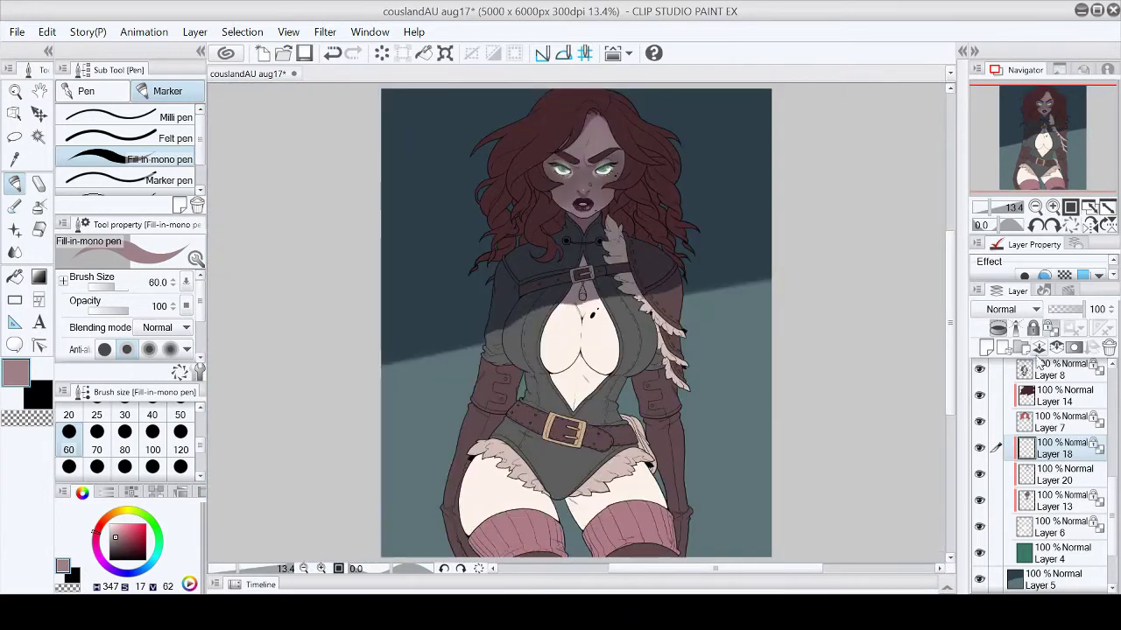
click(303, 55)
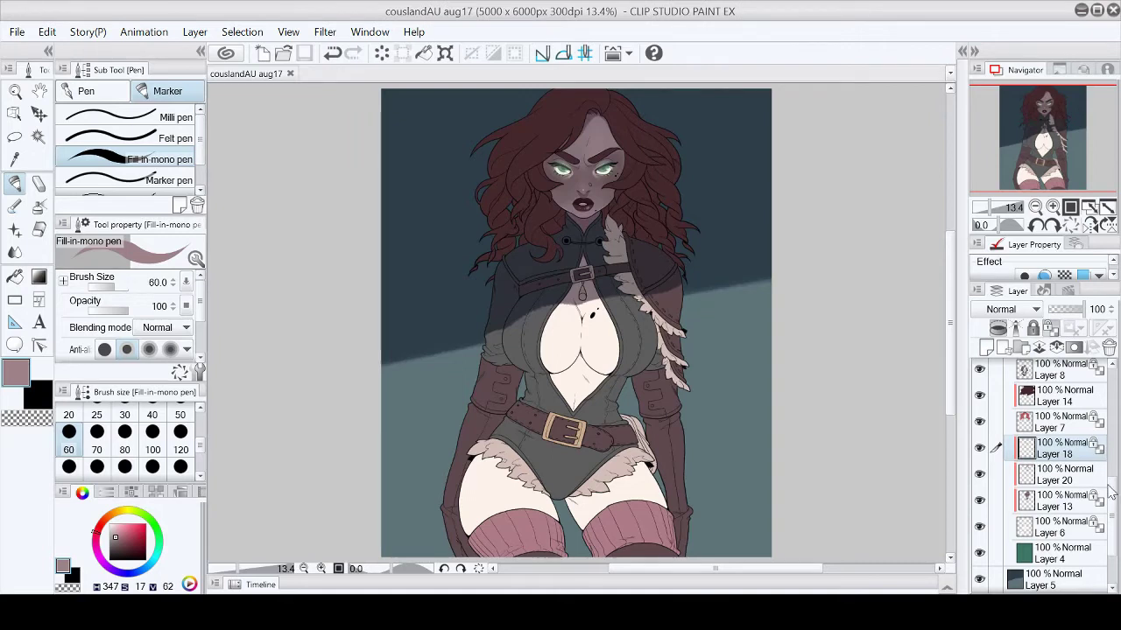
Step: Paint the inside of the nose stud tan (H27 S31 V80) on Layer 18 with Chalk at size 50
scroll(1105, 468, down, 3)
scroll(1117, 515, up, 1)
click(1055, 435)
scroll(1045, 119, up, 5)
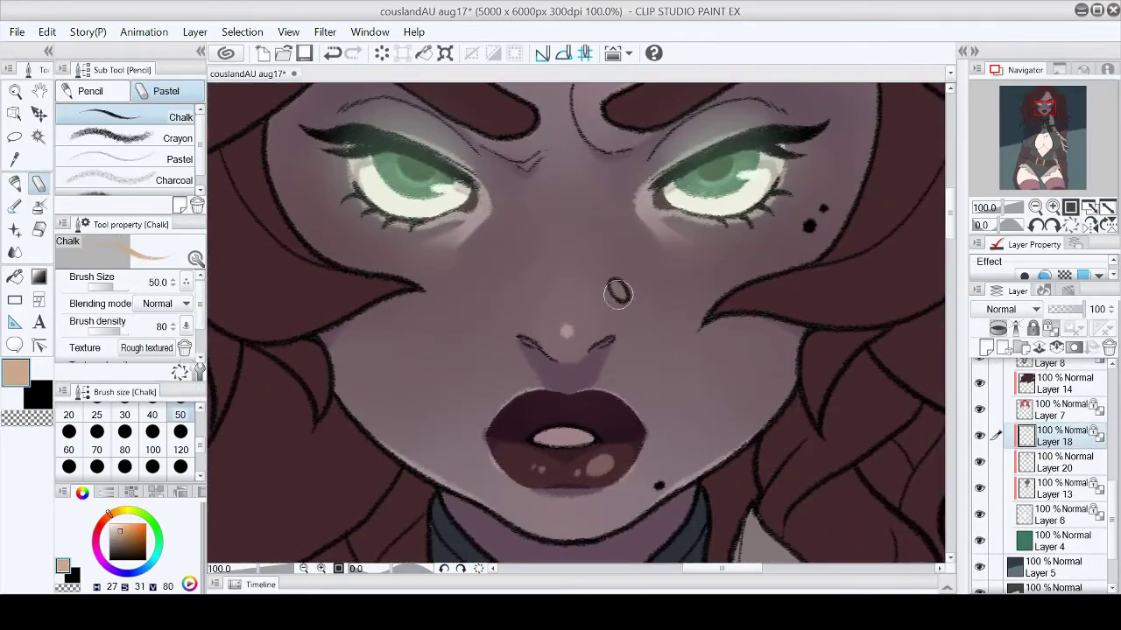
click(1107, 208)
Step: Recolour the nose stud's outline on Layer 3 in browns (H27 S44 V46 and H27 S35 V37) with the Fill-in-mono pen at size 60
scroll(1042, 110, up, 4)
scroll(1095, 437, up, 3)
click(1055, 423)
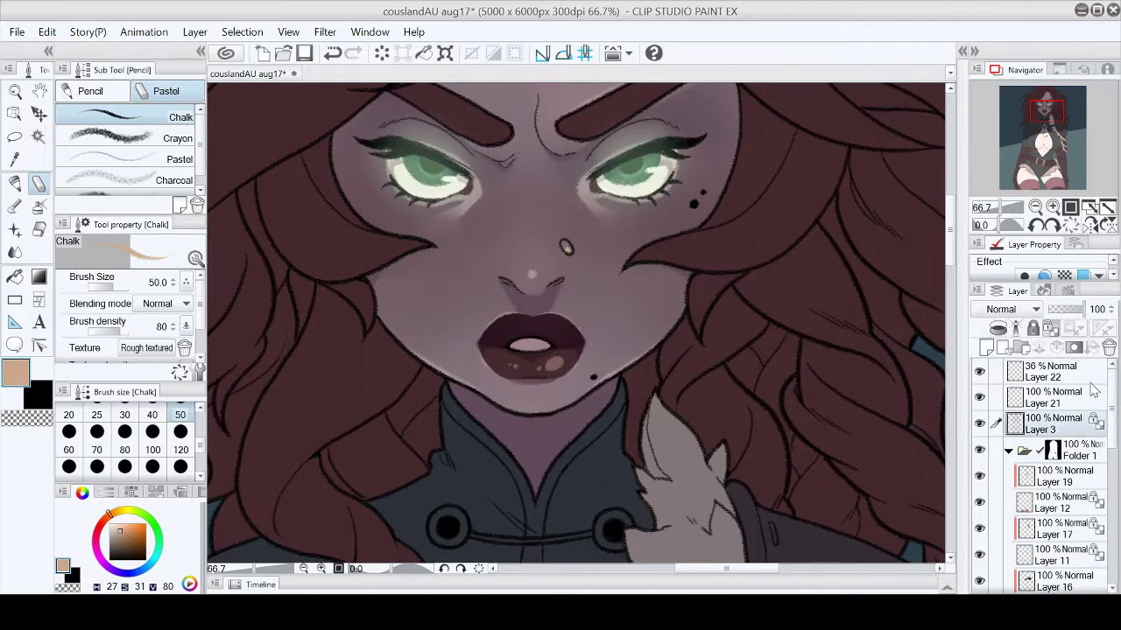
scroll(576, 247, up, 1)
key(p)
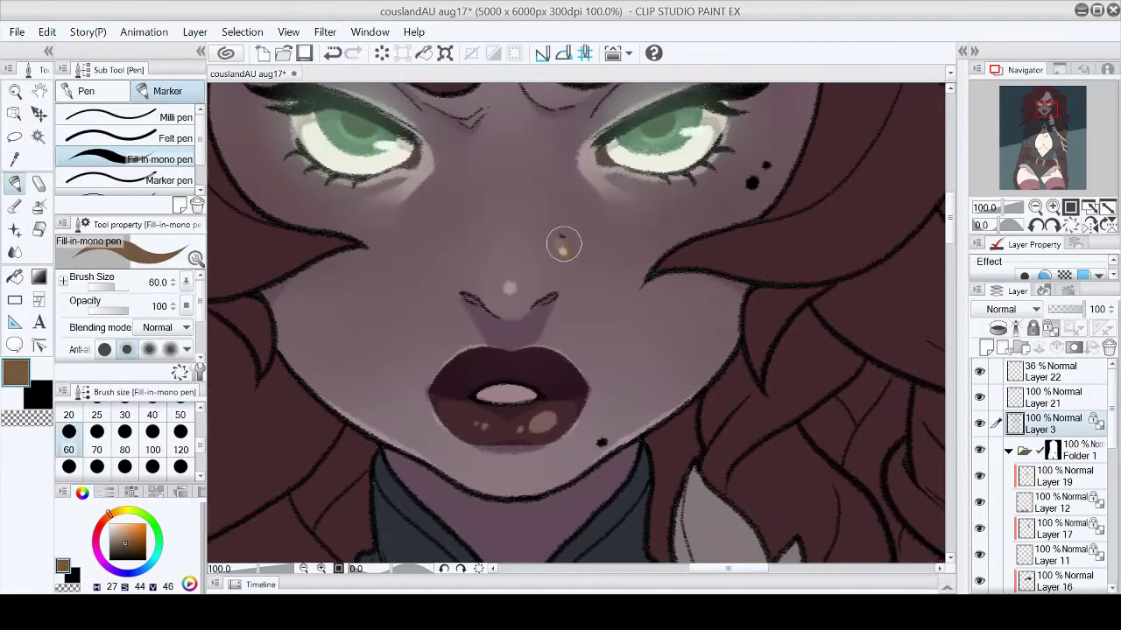
click(1107, 208)
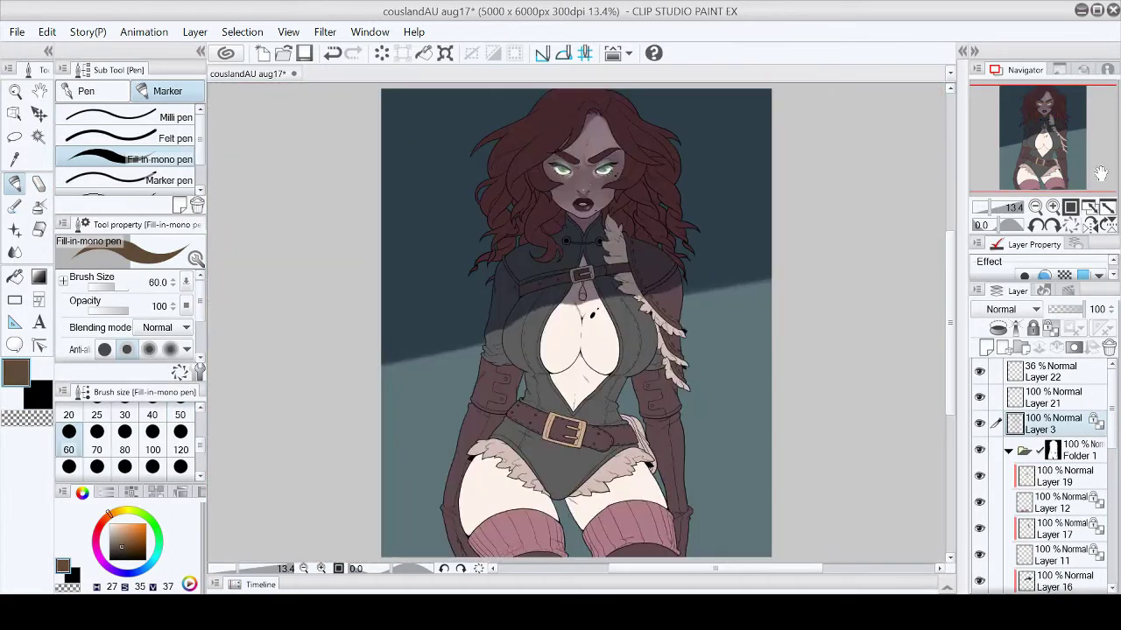
Step: Recolour the black facial moles on Layer 3 with a darker shade of the sampled skin tone
scroll(618, 341, up, 6)
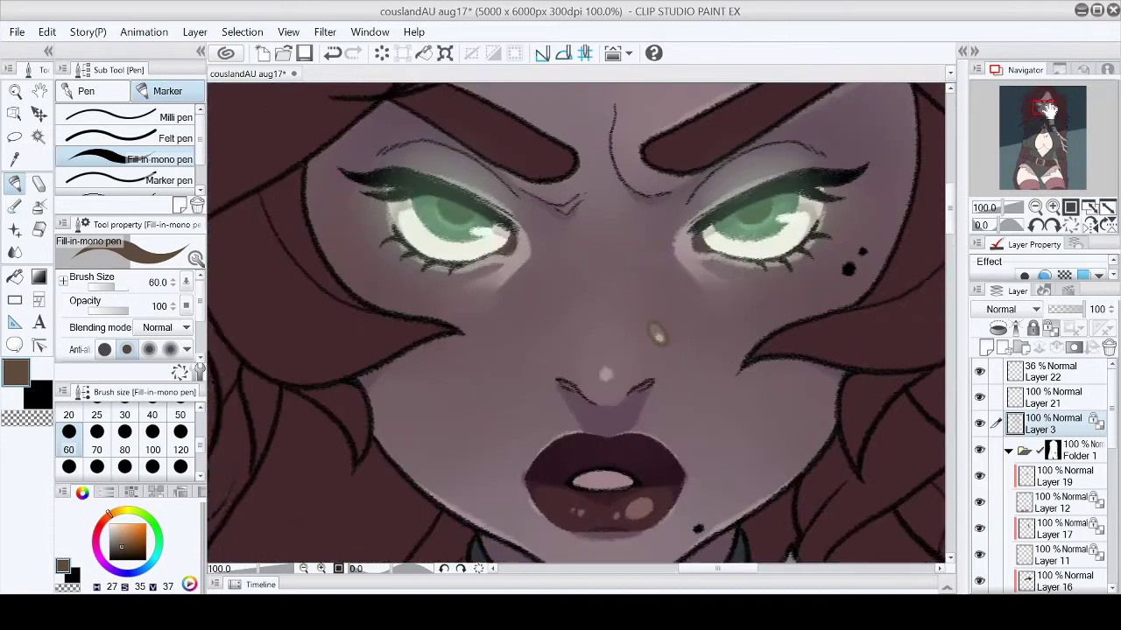
alt+click(618, 298)
click(123, 550)
scroll(1042, 141, down, 1)
Step: Recolour the two black chest moles on Layer 3 reddish brown (H9 S37 V41) with the Fill-in-mono pen at size 60
click(1047, 134)
click(1047, 134)
click(109, 530)
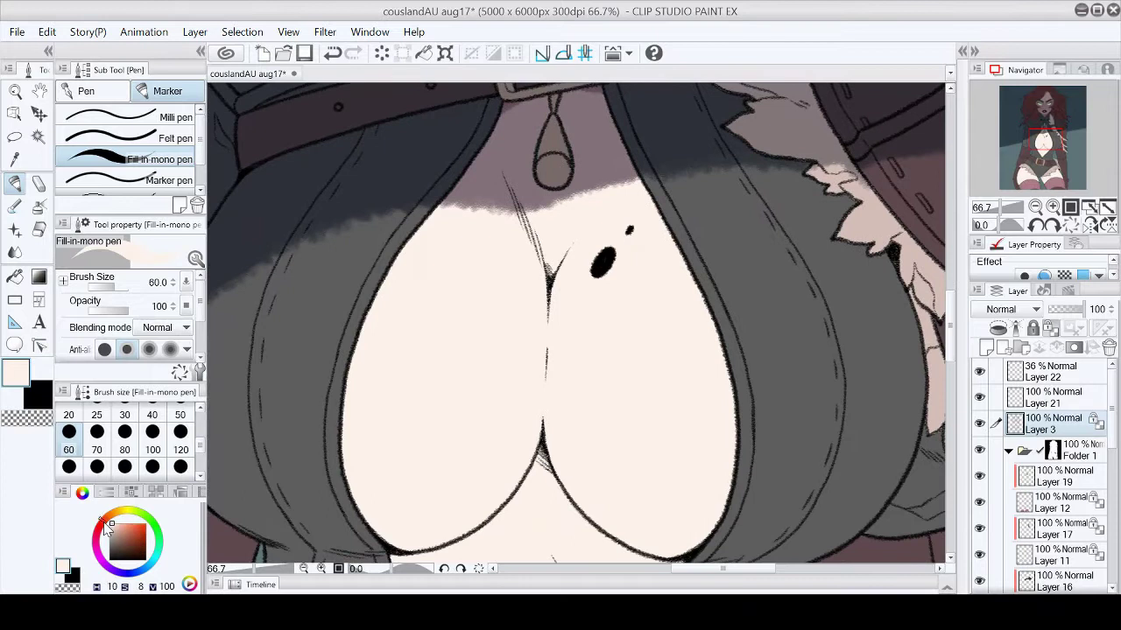
click(126, 547)
click(122, 550)
scroll(1041, 144, down, 5)
scroll(1094, 131, up, 4)
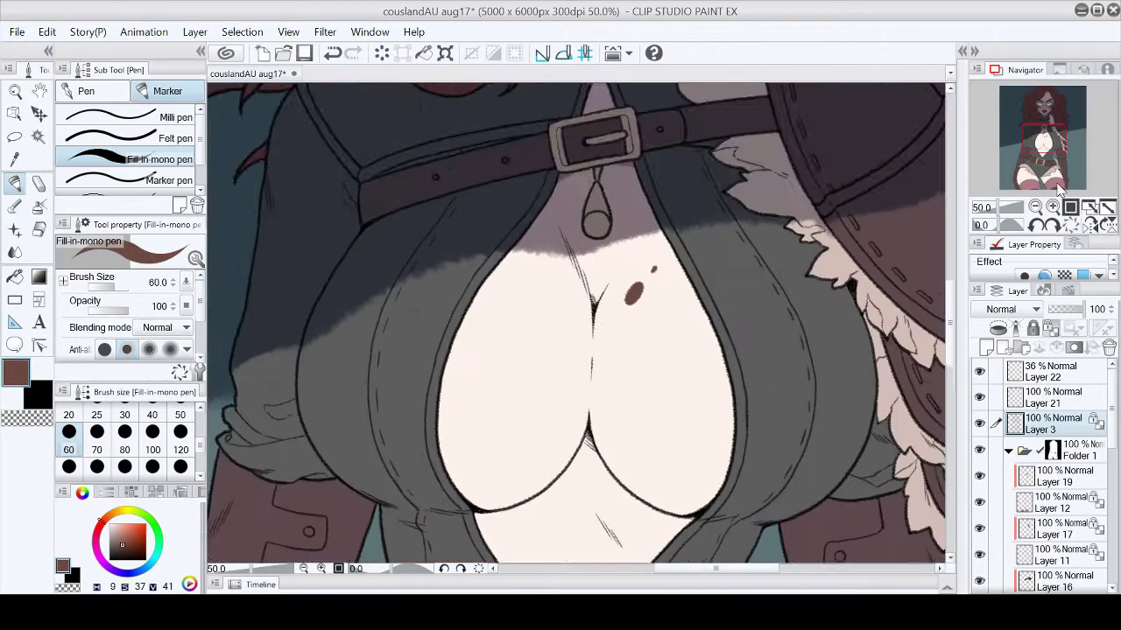
Step: Dot small reddish brown moles on both sides of the stomach on Layer 3 with Chalk at size 30
click(1055, 149)
key(p)
click(124, 415)
click(525, 405)
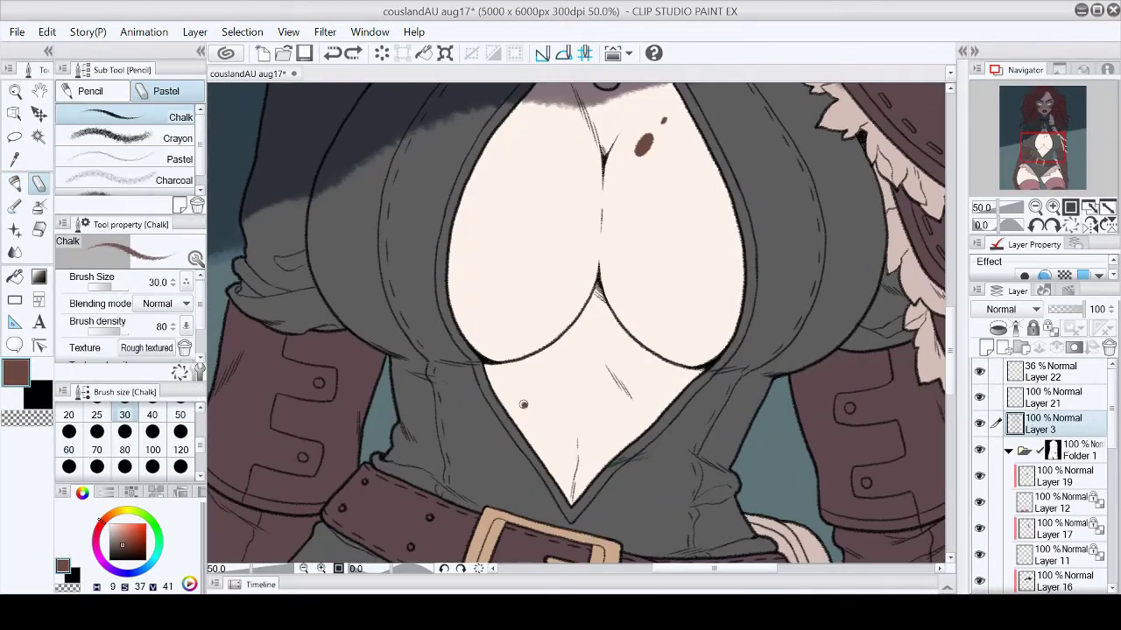
click(1052, 208)
click(1042, 151)
click(674, 303)
Step: Add small reddish brown moles to both thighs on Layer 3 with Chalk at size 30
click(1046, 170)
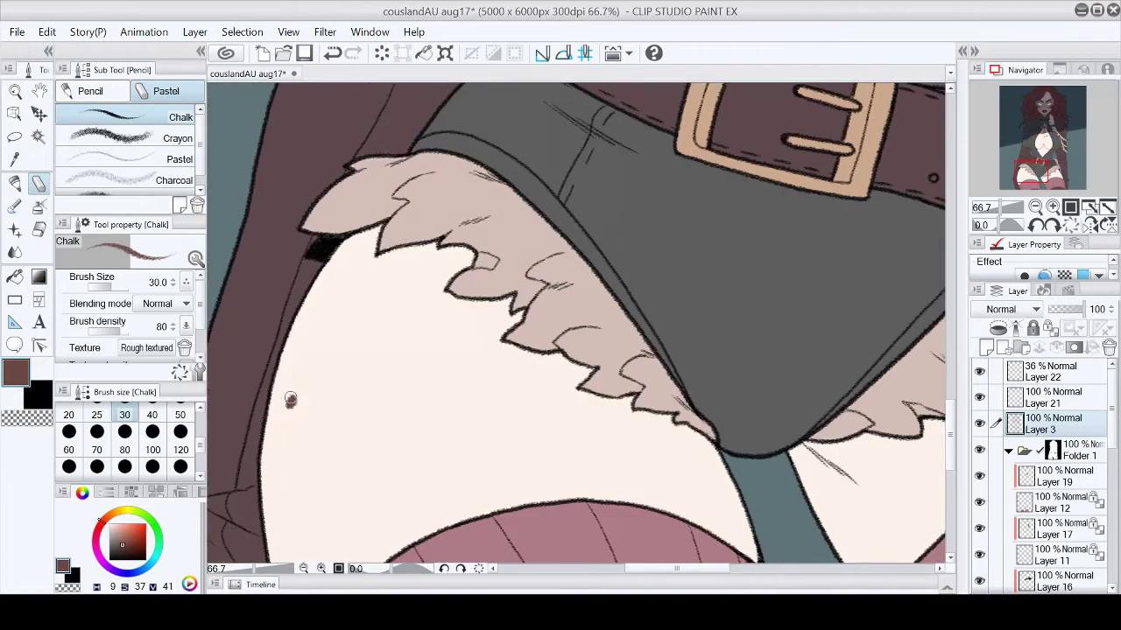
click(1048, 179)
click(1049, 175)
click(526, 343)
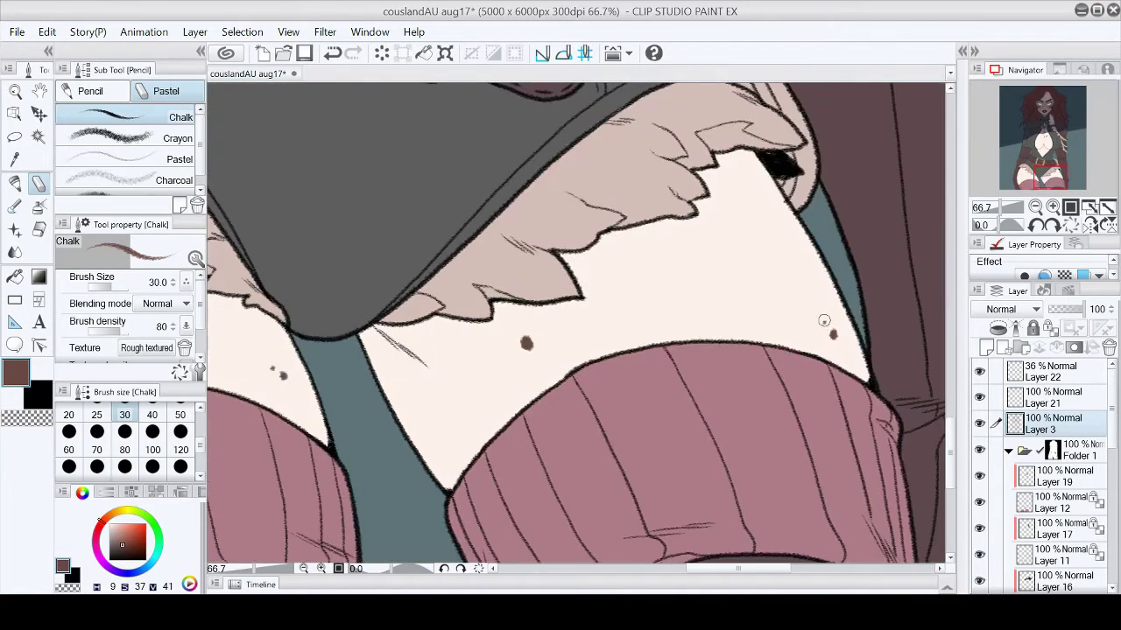
Step: Fill the green gap beside the bodice's V-neckline on Layer 8 with sampled grey (H0 S0 V36) using the Fill-in-mono pen, and save
scroll(1106, 182, down, 5)
scroll(579, 404, up, 6)
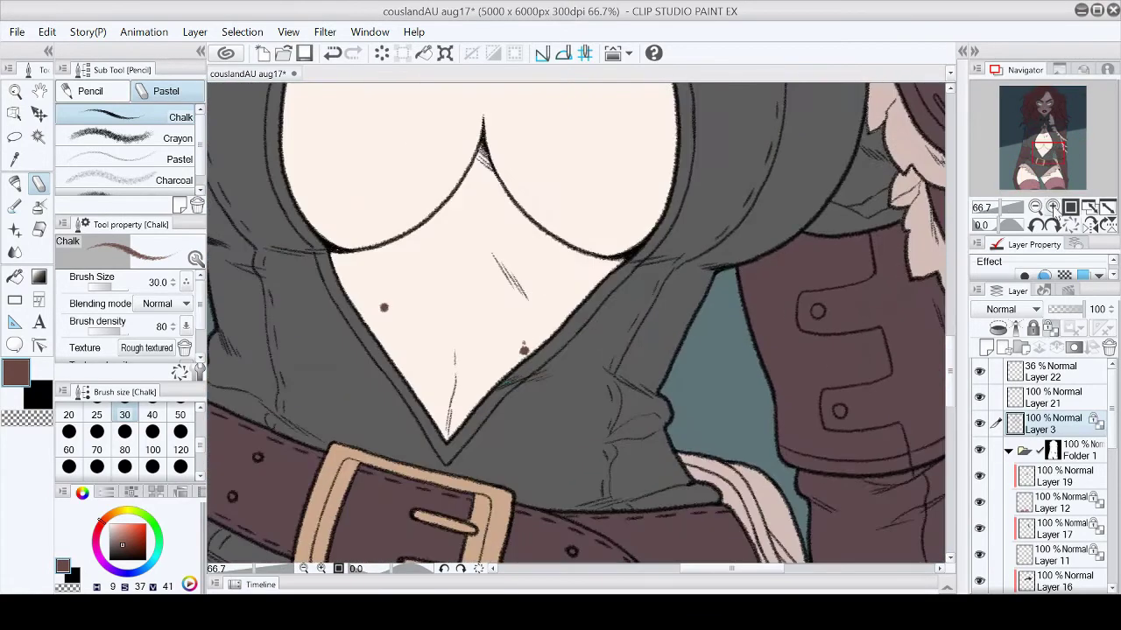
scroll(1114, 504, down, 5)
scroll(1115, 479, down, 1)
click(1064, 435)
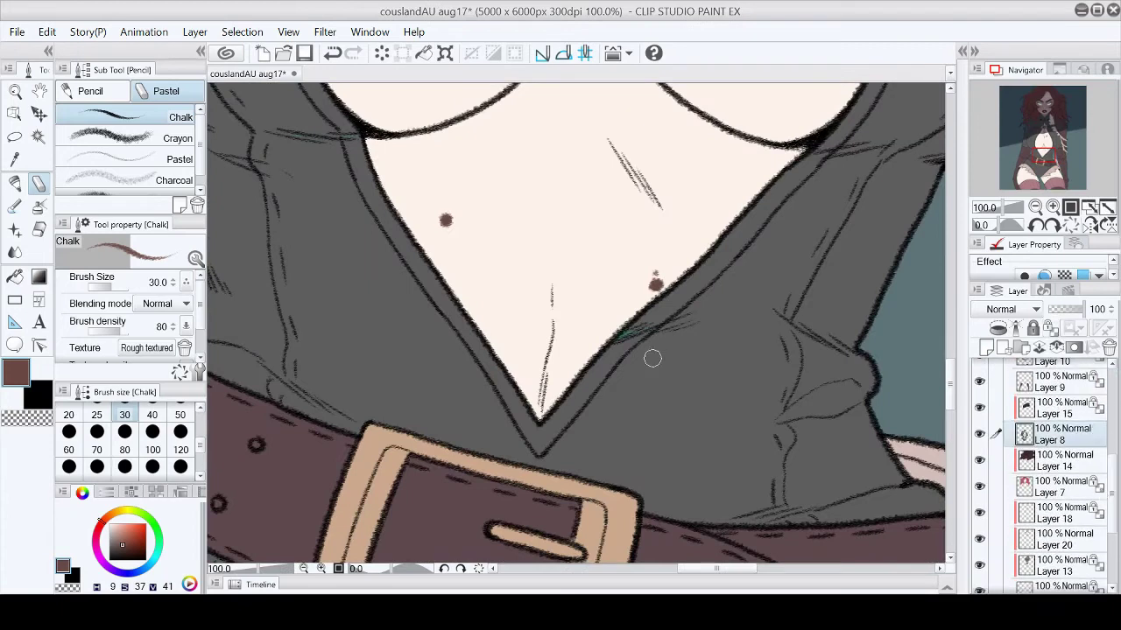
alt+click(644, 354)
key(p)
scroll(343, 129, down, 4)
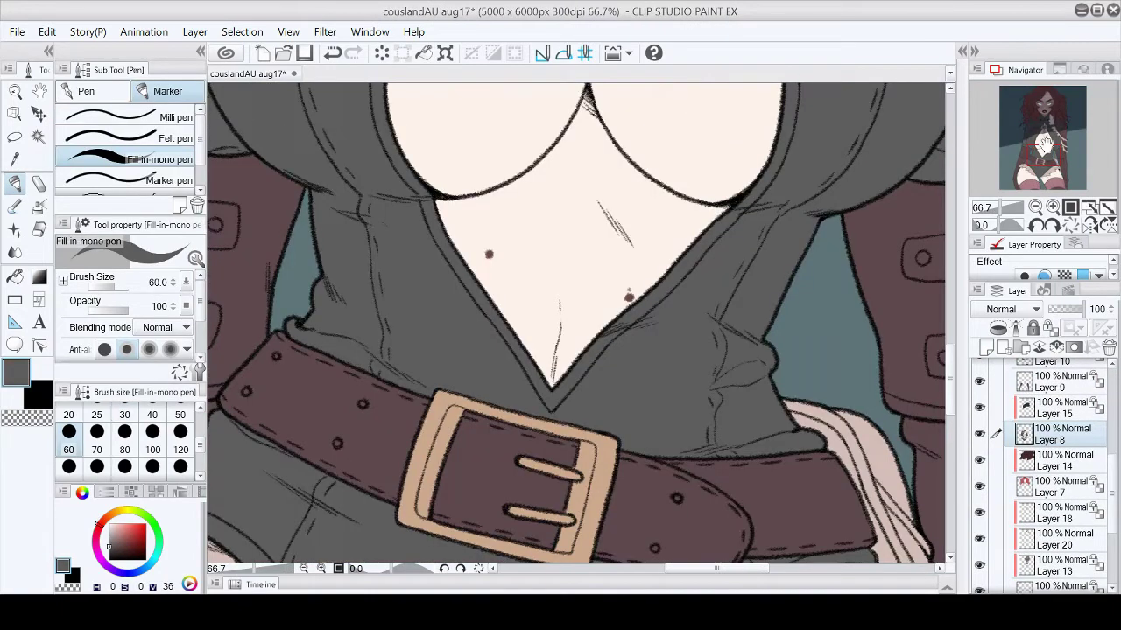
scroll(408, 260, up, 2)
scroll(934, 140, down, 5)
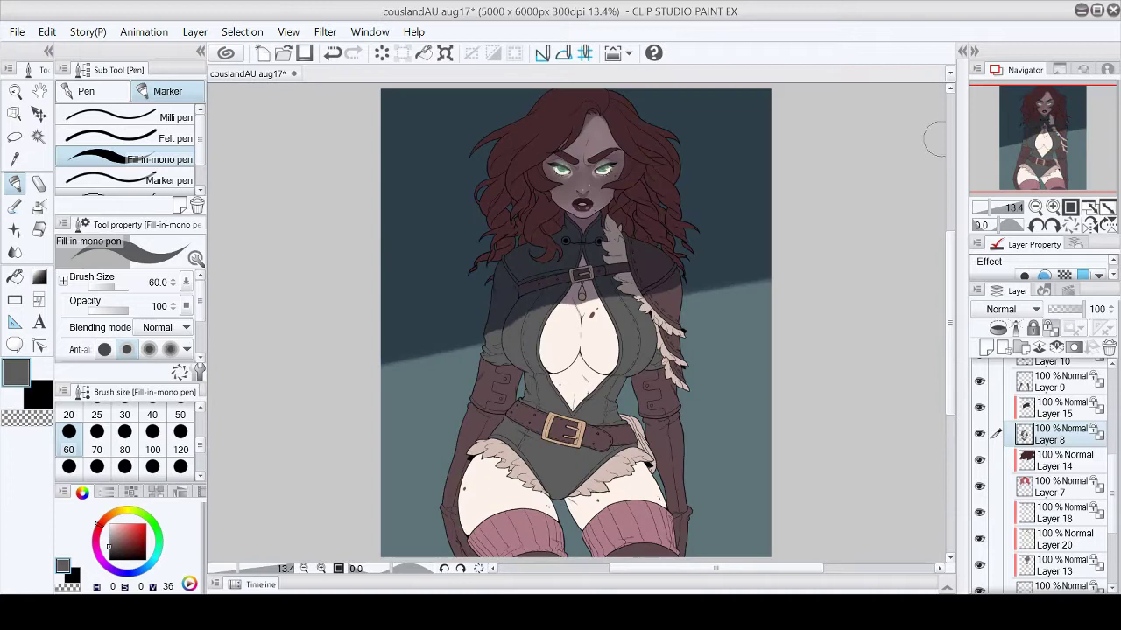
click(305, 54)
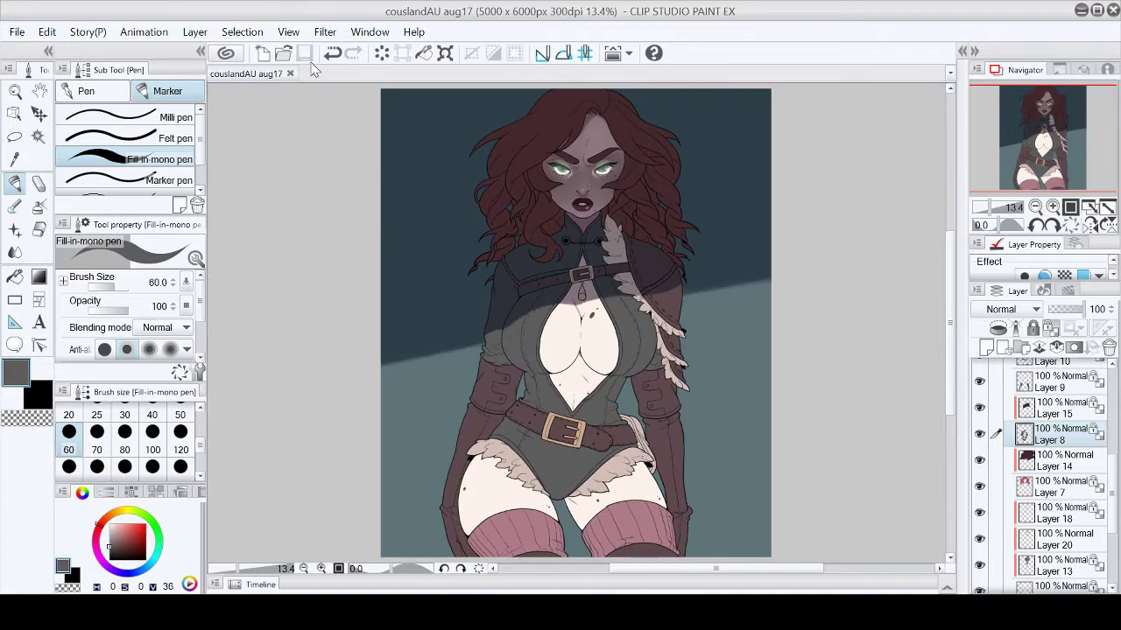
Step: Paint light pink shading (H12 S22 V86) across the upper chest on Layer 6 with Running color edge watercolor at size 170
scroll(1042, 473, down, 3)
click(987, 473)
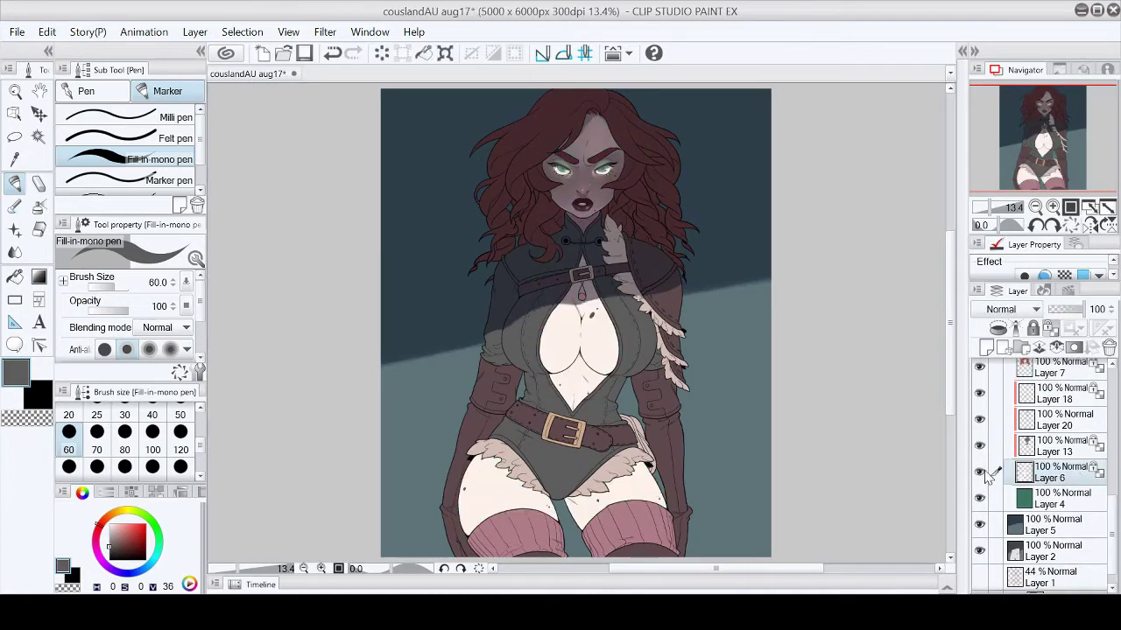
click(1053, 207)
click(1052, 207)
click(1042, 136)
click(112, 525)
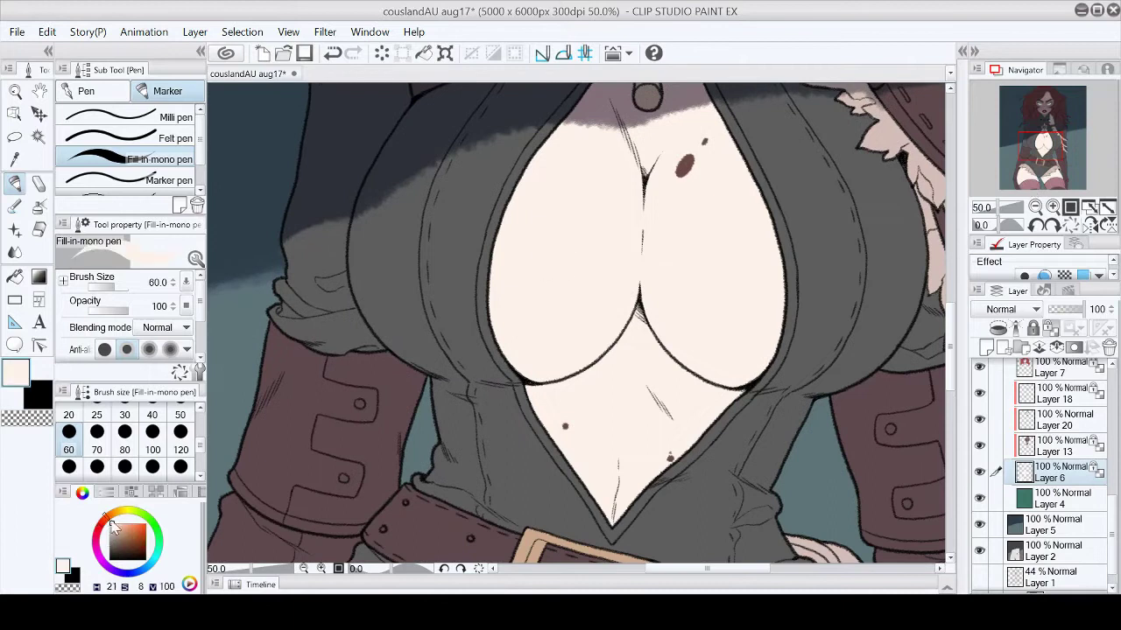
click(116, 529)
key(p)
click(97, 433)
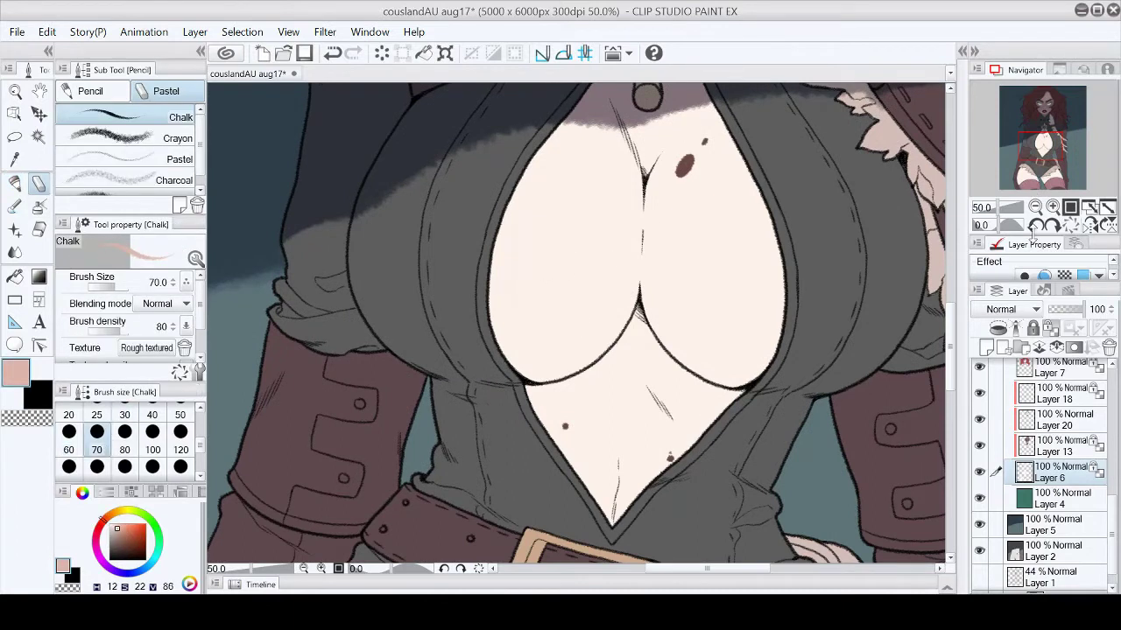
key(ctrl+minus)
key(b)
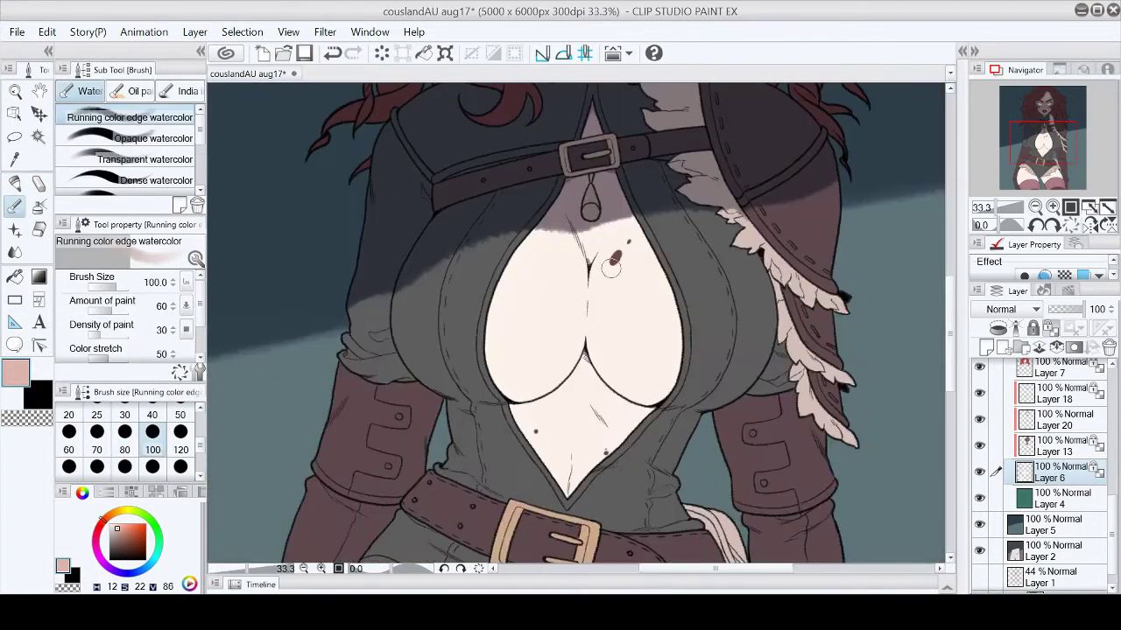
key(bracketright)
key(bracketright)
key(bracketright)
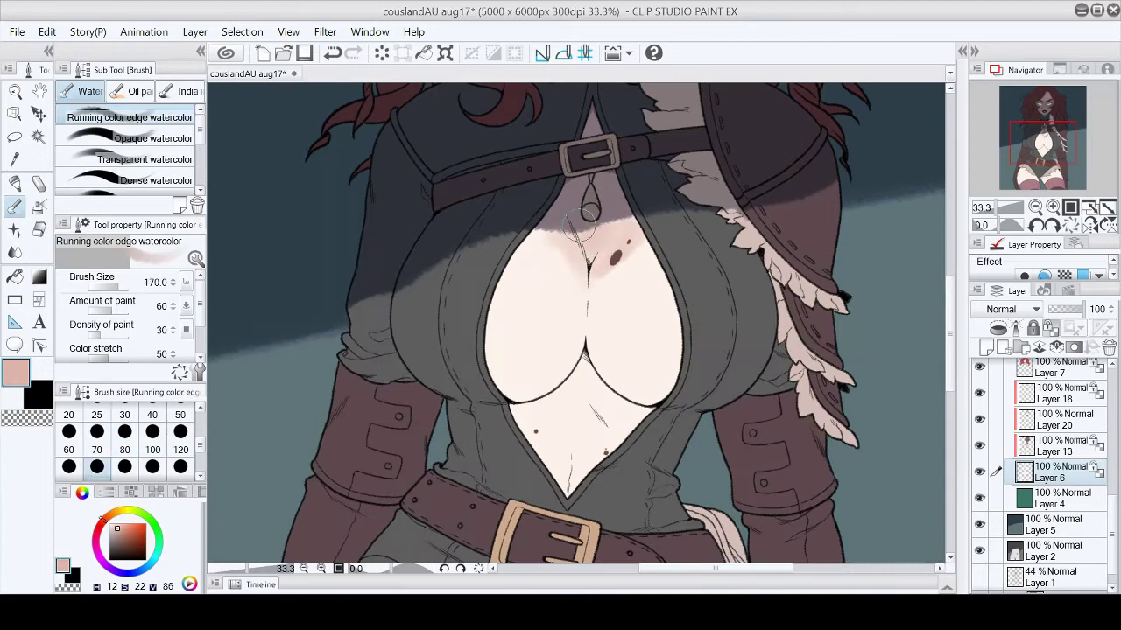
Step: Smooth the upper chest shading with Blend at size 200, and add softly blended pink watercolor shading over the bust
key(j)
key(bracketright)
drag(576, 298, 576, 232)
key(b)
mouse_move(513, 375)
mouse_down()
mouse_move(461, 384)
mouse_move(604, 377)
mouse_move(585, 267)
mouse_up()
key(j)
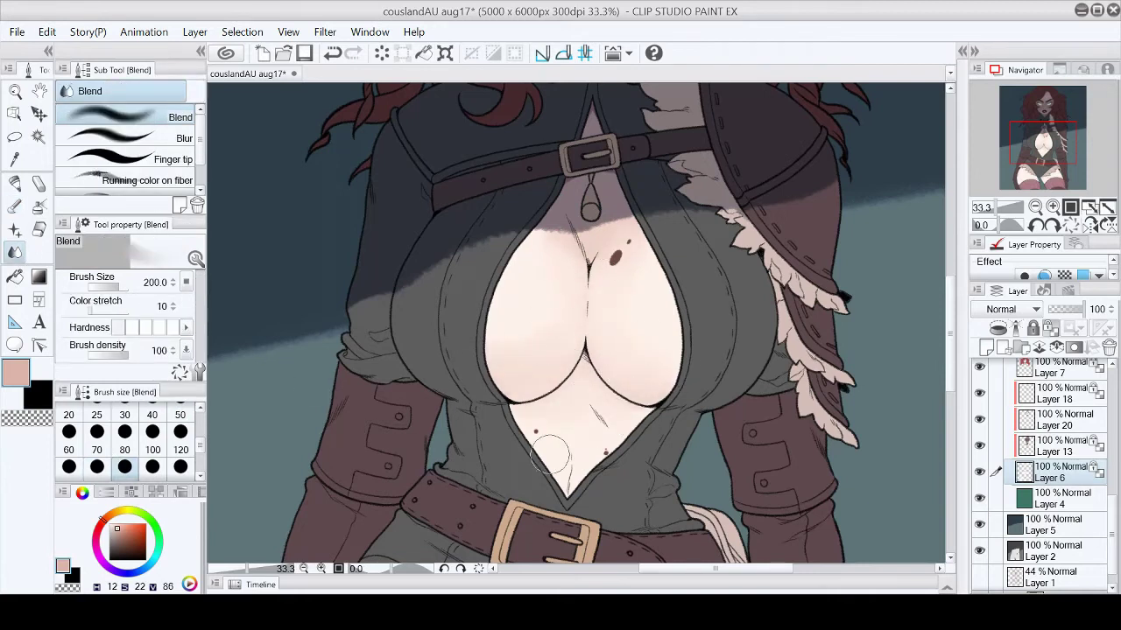
key(ctrl+0)
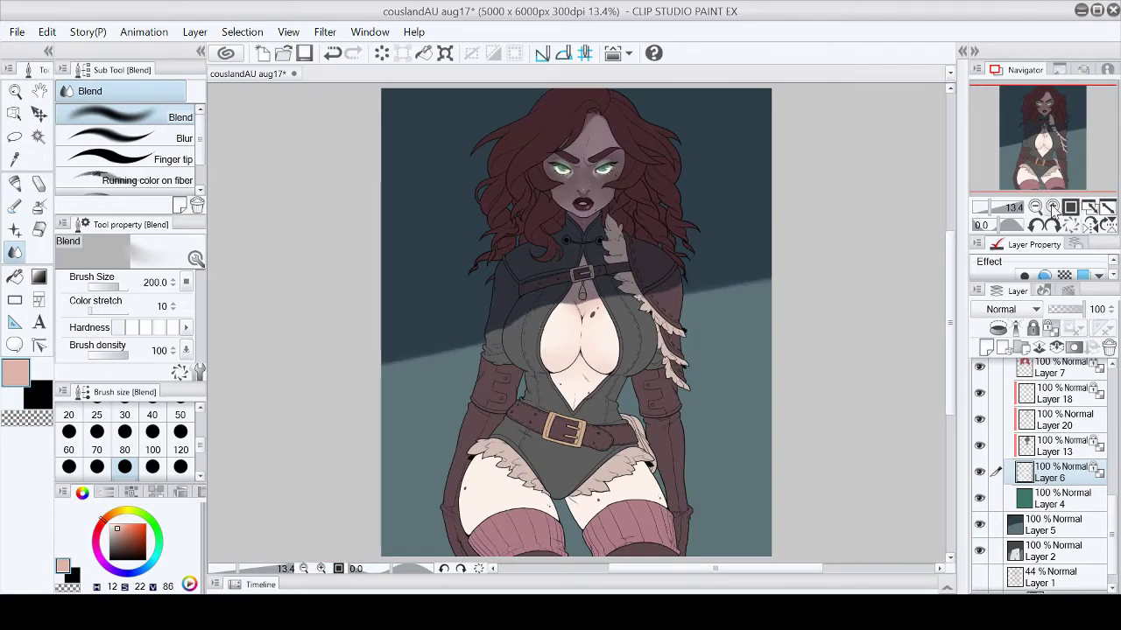
Step: Shade the skin under the bust with pink Chalk at size 70, and blend a pink watercolor shadow into the lower stomach
scroll(583, 341, up, 6)
key(p)
mouse_move(525, 302)
mouse_down()
mouse_move(442, 351)
mouse_move(451, 355)
mouse_up()
mouse_move(663, 306)
mouse_down()
mouse_move(705, 341)
mouse_move(710, 330)
mouse_move(711, 356)
mouse_up()
key(ctrl+minus)
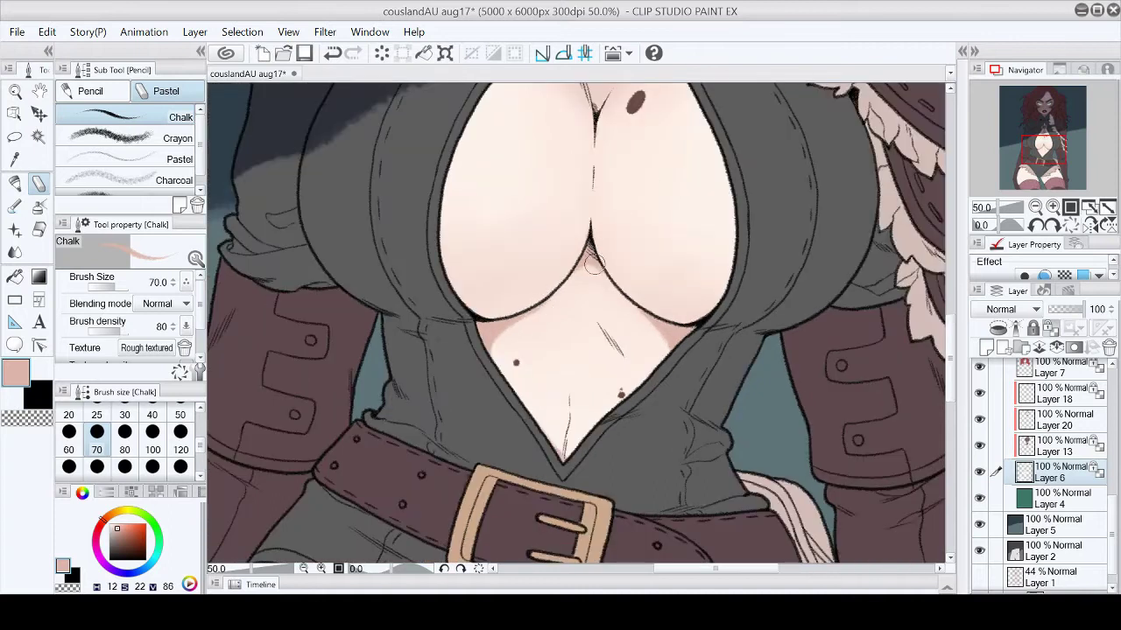
key(b)
key(j)
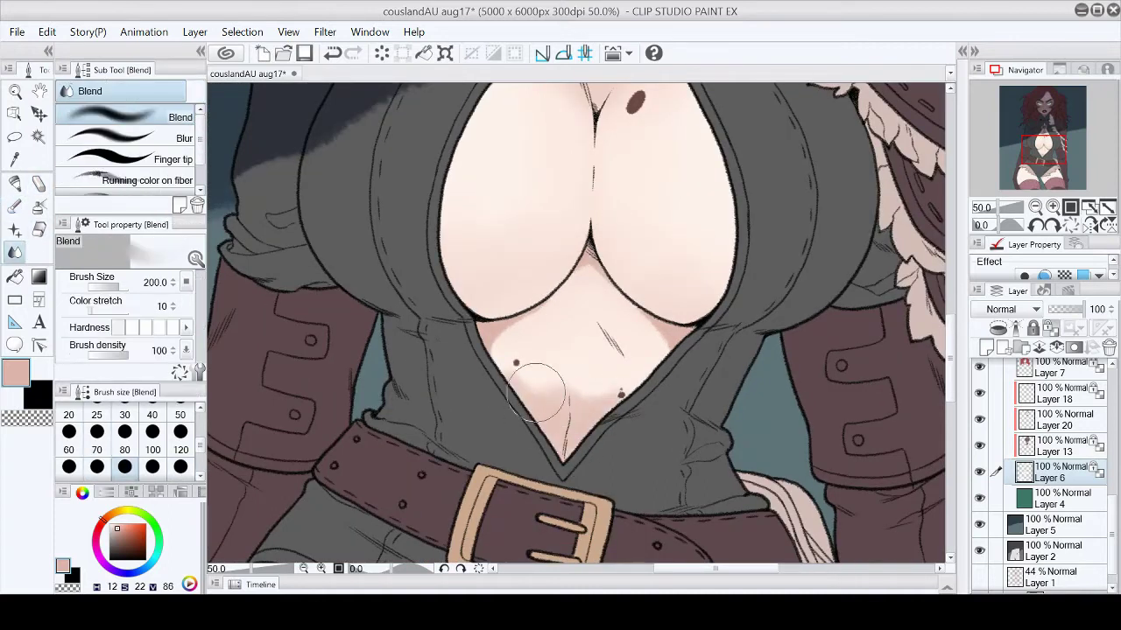
key(p)
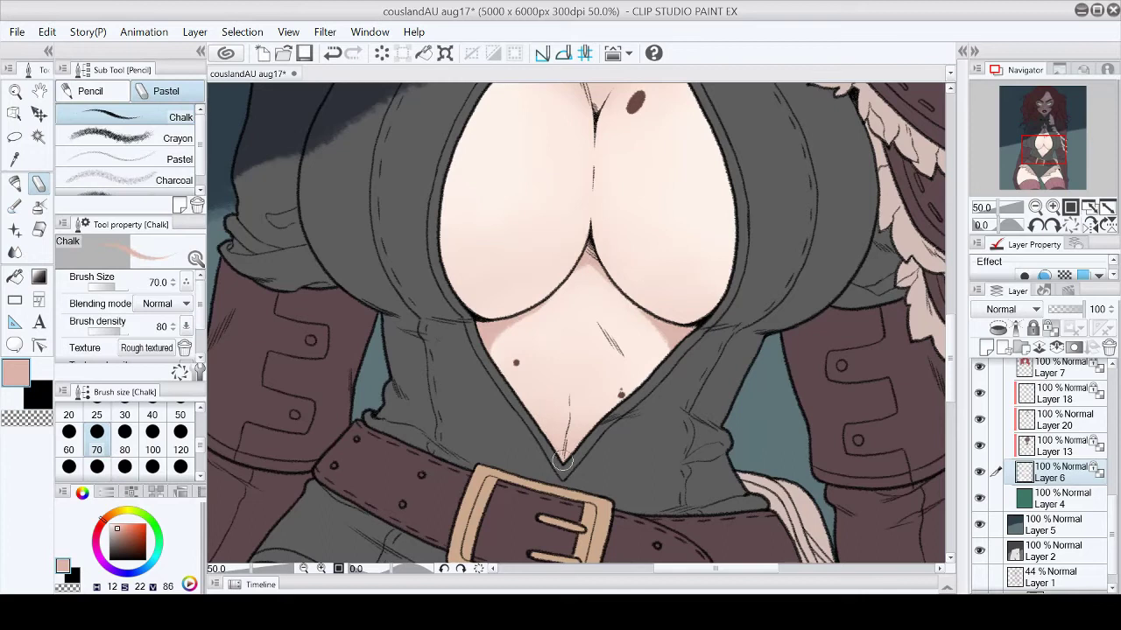
Step: Add pink Chalk shadows at size 70 along the bust's lower edges and the cleavage, softening the cleavage with Blend at size 30
drag(438, 248, 470, 313)
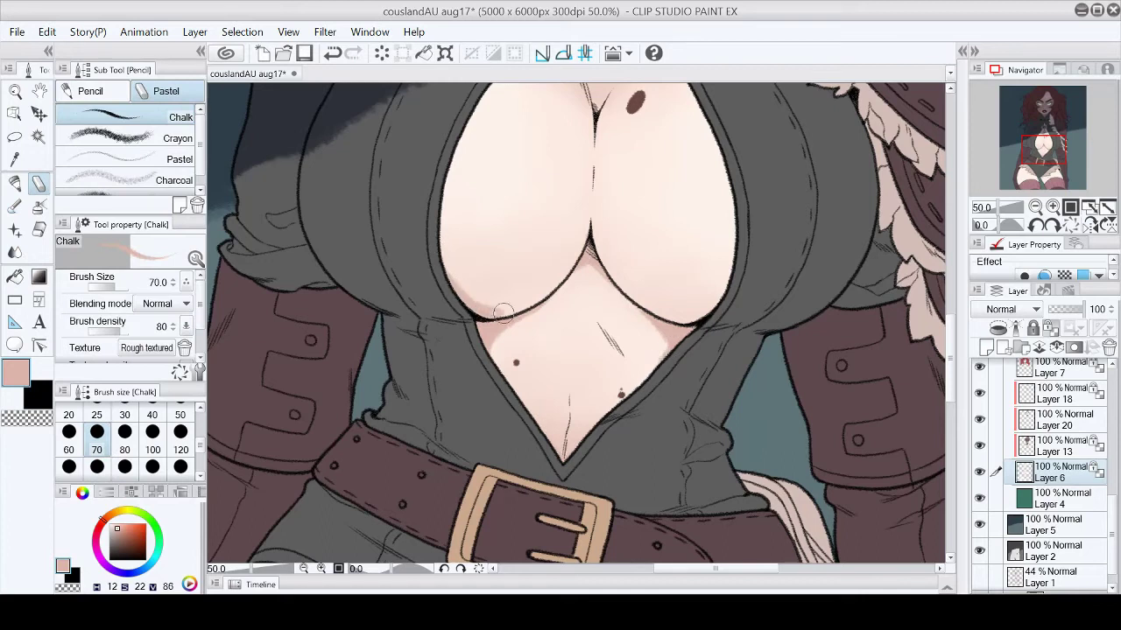
scroll(1102, 187, down, 5)
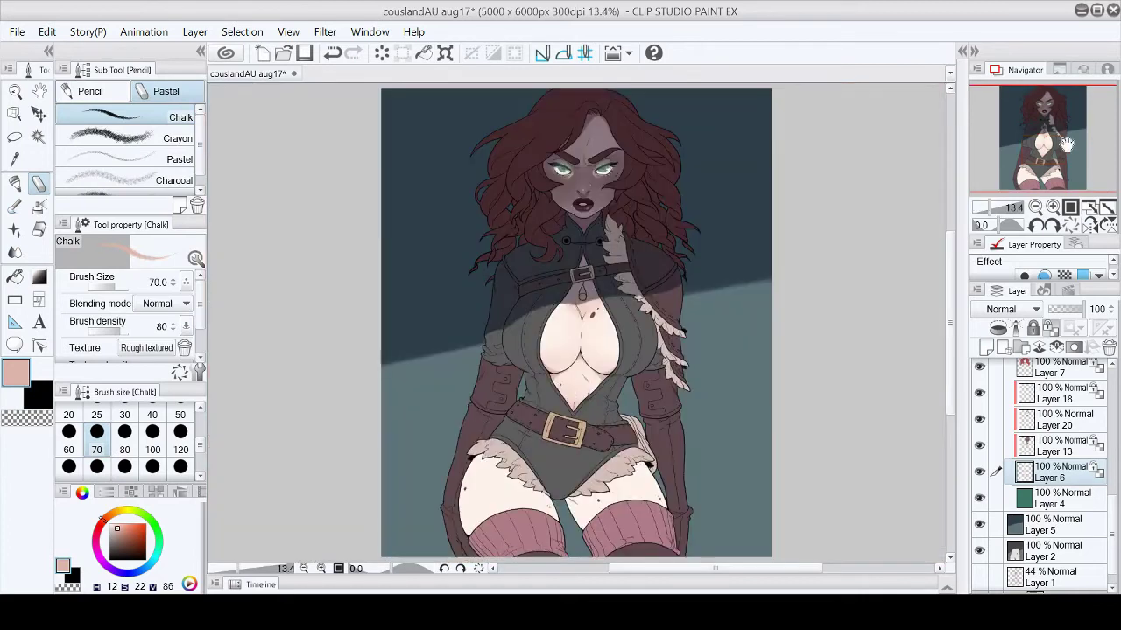
scroll(1005, 125, up, 5)
key(j)
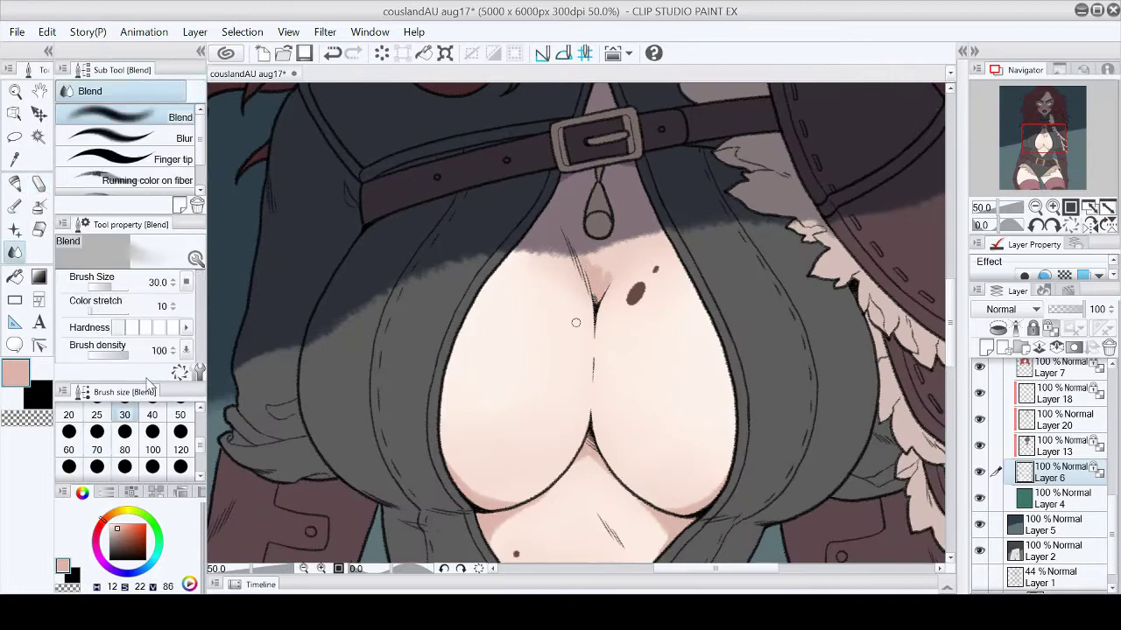
key(p)
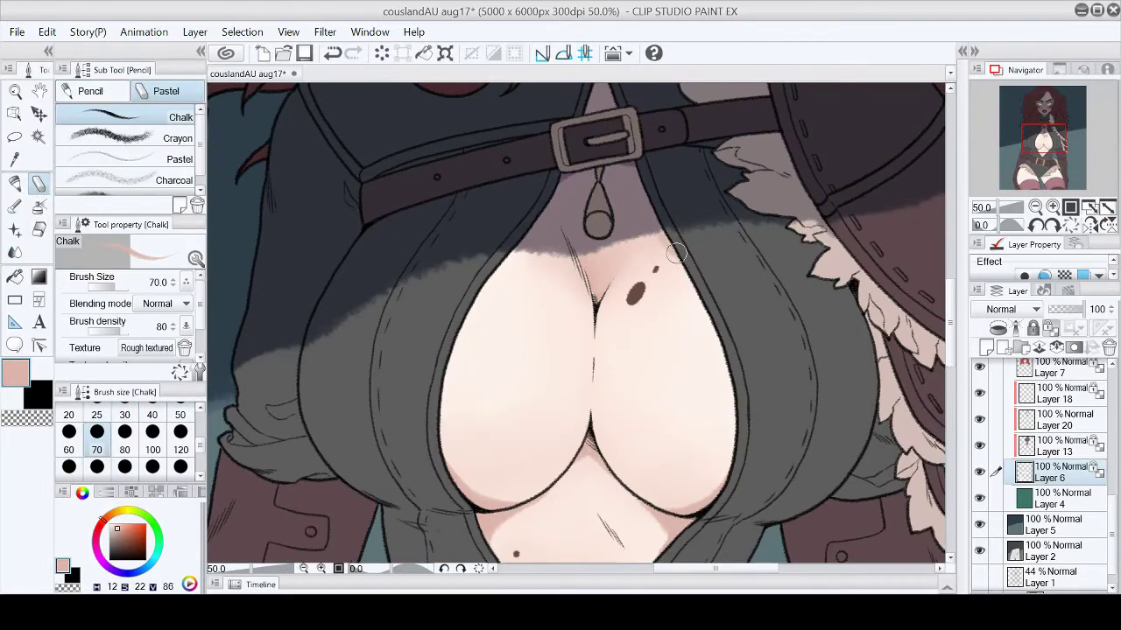
key(ctrl+0)
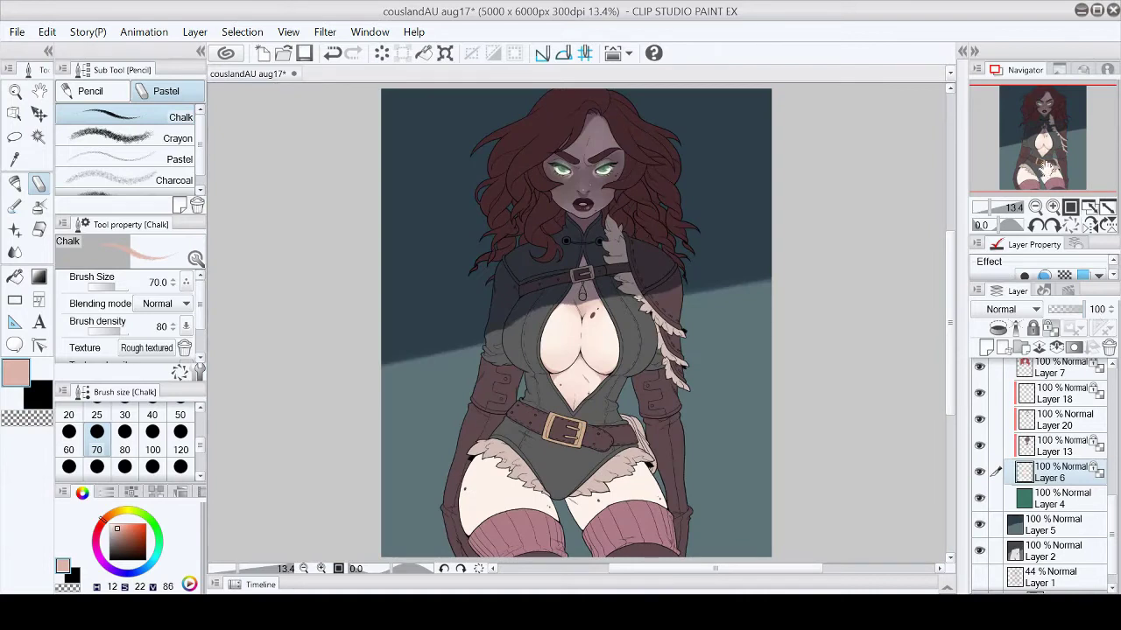
Step: Paint white highlights on both breasts with Running color edge watercolor, and smooth them with Blend at size 200
scroll(617, 337, up, 5)
key(x)
click(110, 523)
key(b)
drag(395, 293, 393, 320)
mouse_move(525, 302)
mouse_down()
mouse_move(530, 315)
mouse_move(575, 322)
mouse_up()
key(j)
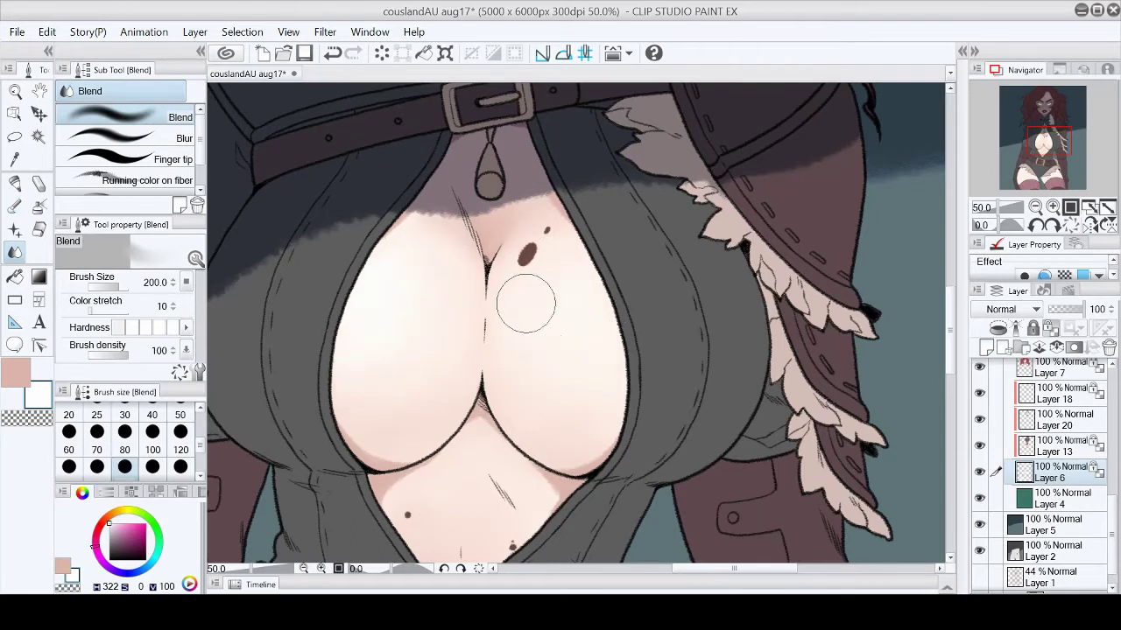
key(p)
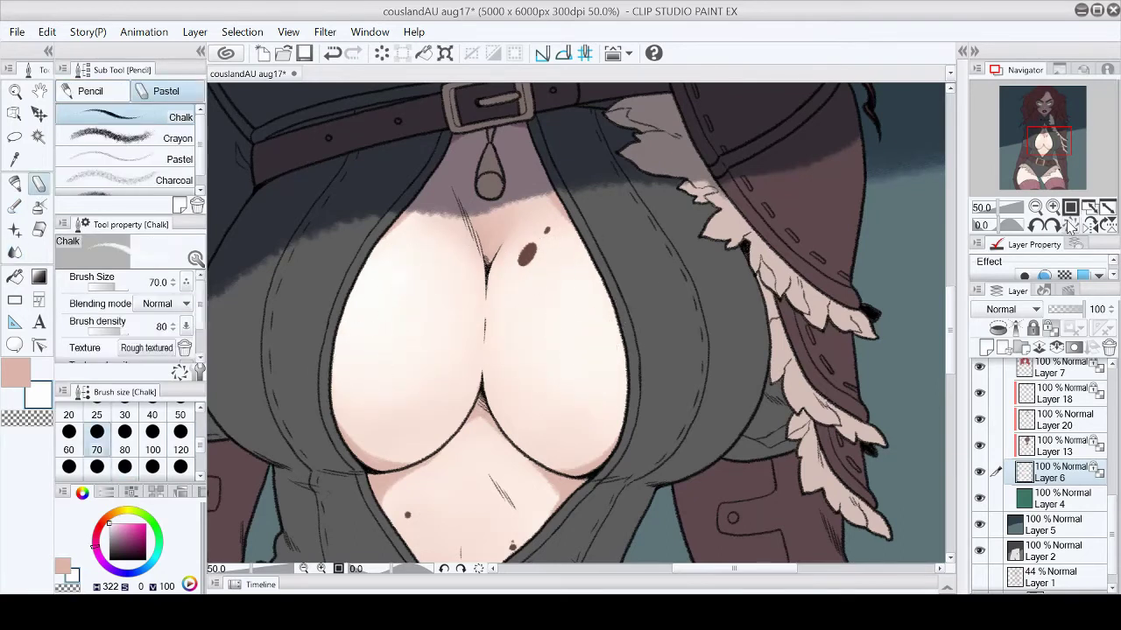
click(1089, 208)
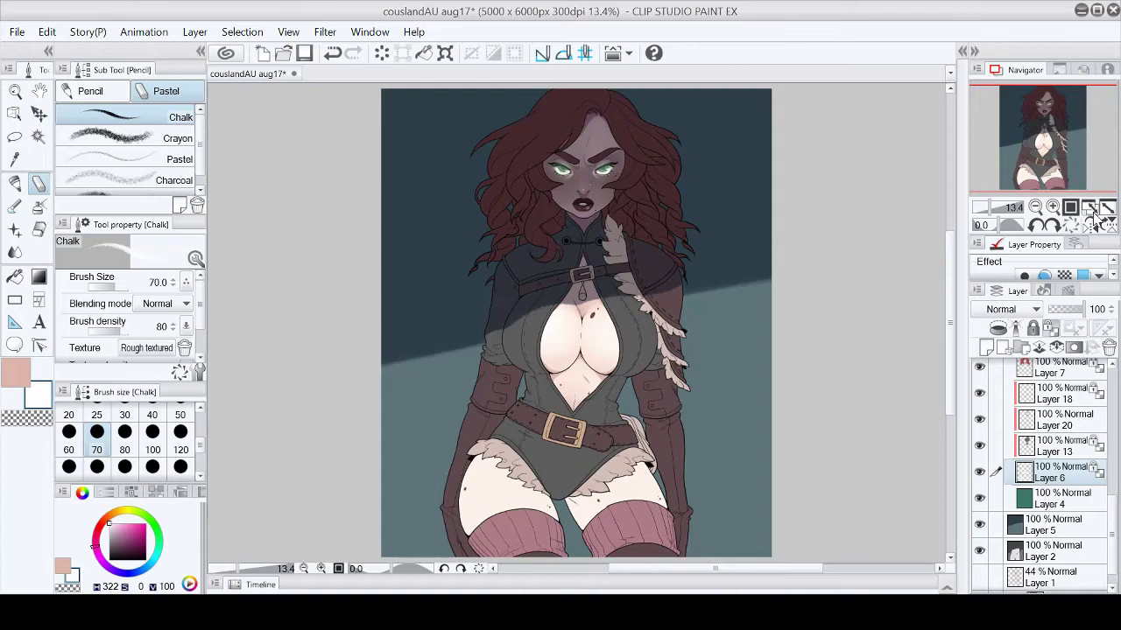
Step: Shade the inner thighs and the upper thighs below the ruffled trim on Layer 6 with pink Chalk at size 70
scroll(1094, 219, up, 5)
drag(1042, 157, 1039, 177)
drag(694, 301, 674, 364)
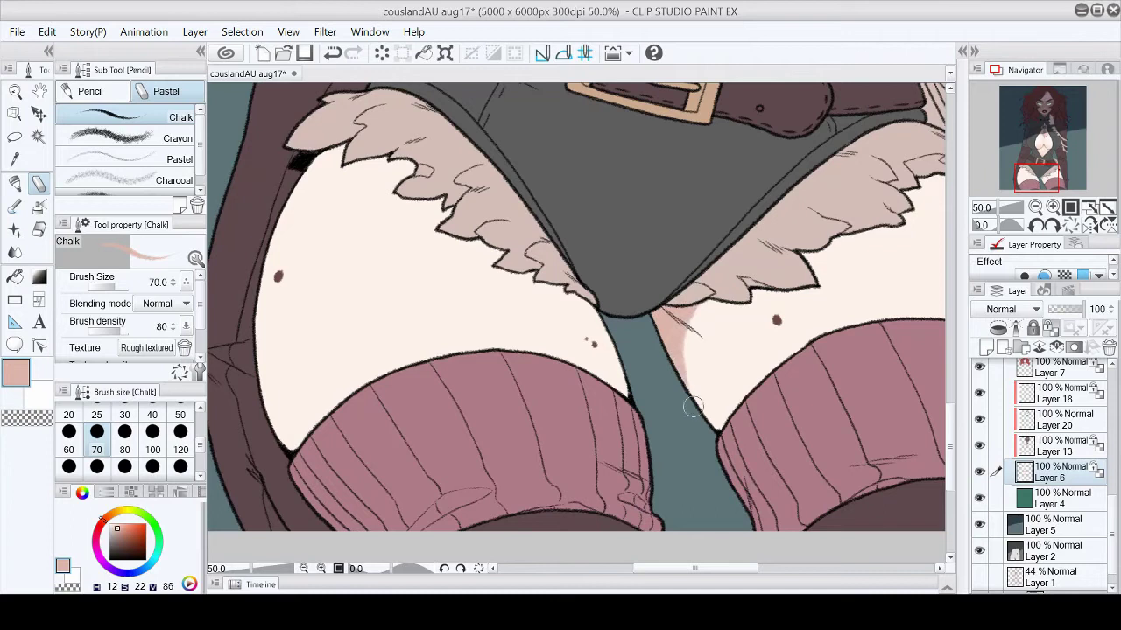
drag(305, 175, 342, 156)
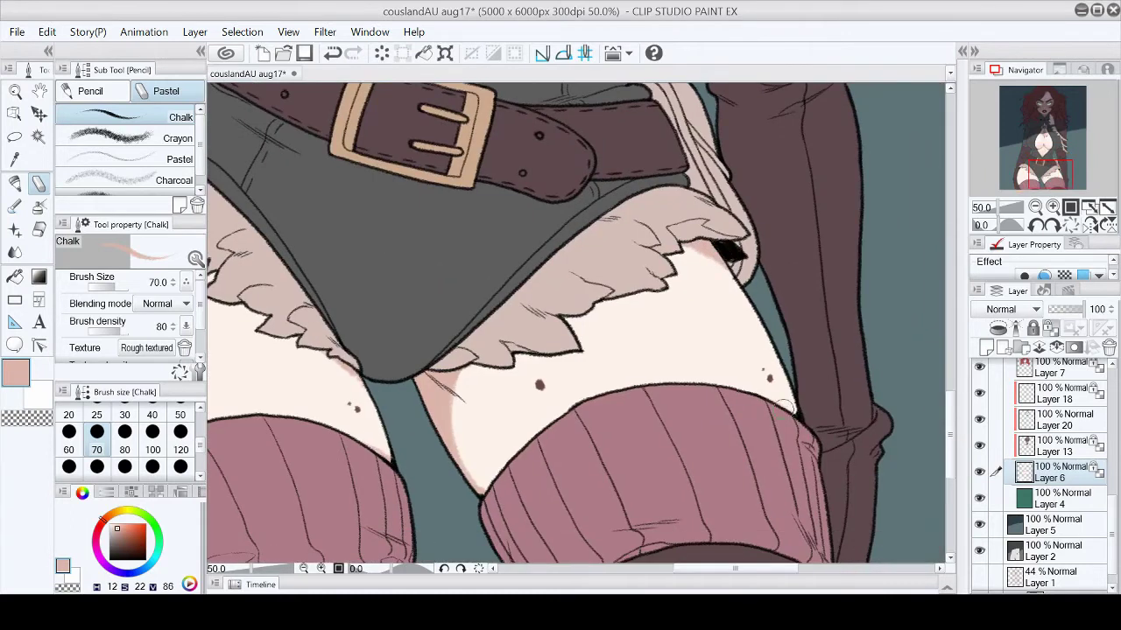
key(ctrl+0)
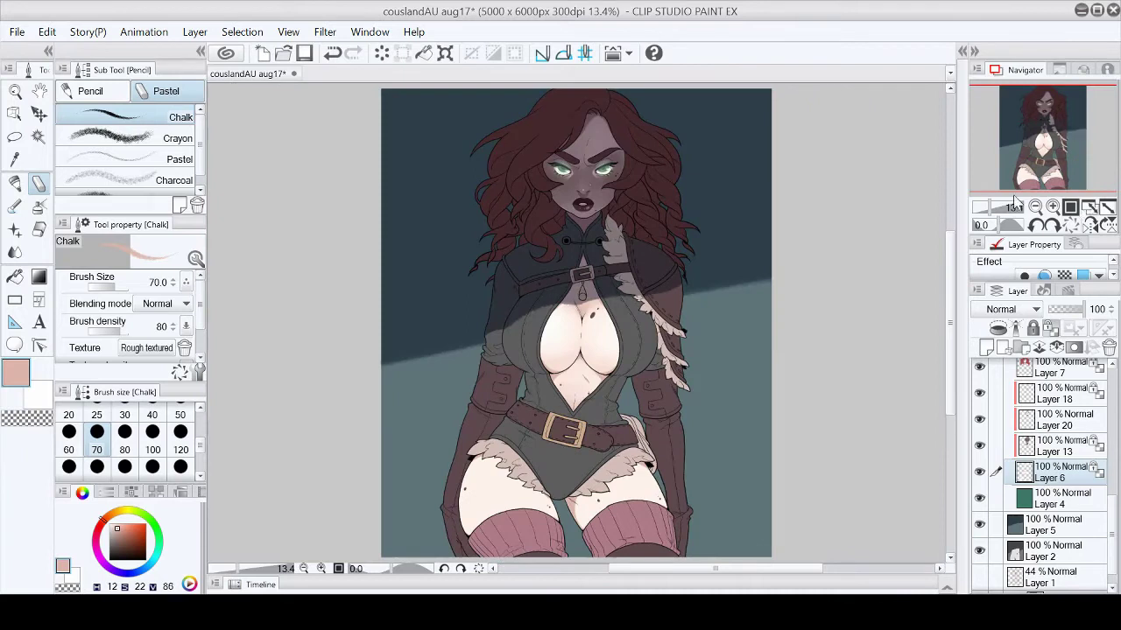
Step: Recolour the black nose, brow and forehead lines on Layer 3 dark purple (H337 S37 V25) with the Fill-in-mono pen at size 60
scroll(580, 175, up, 5)
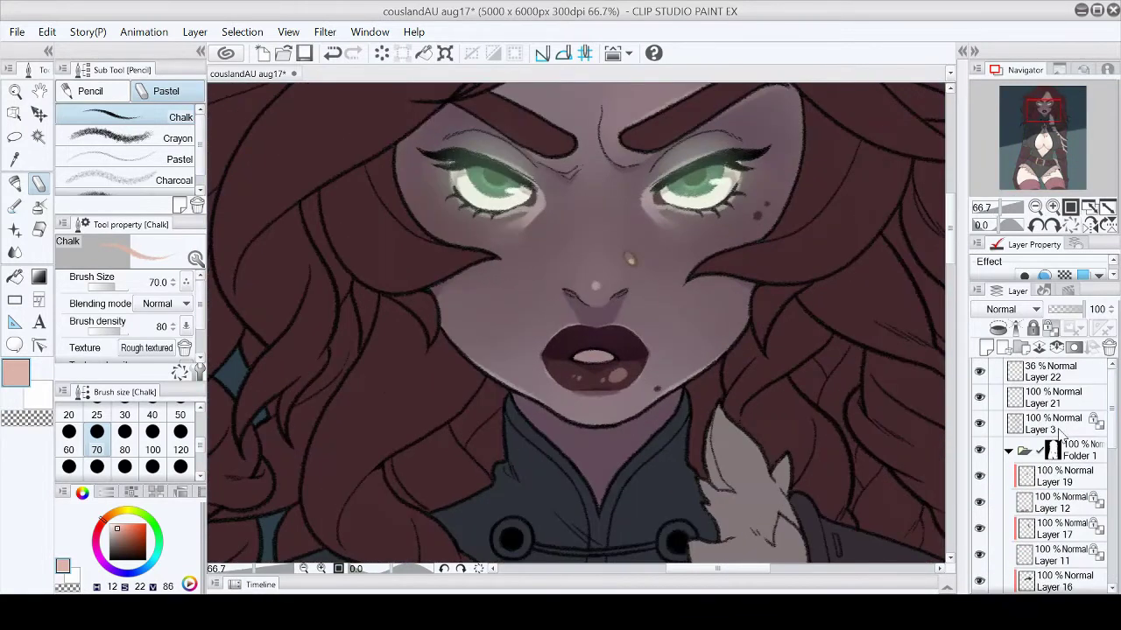
click(15, 182)
scroll(525, 297, up, 1)
drag(951, 254, 952, 215)
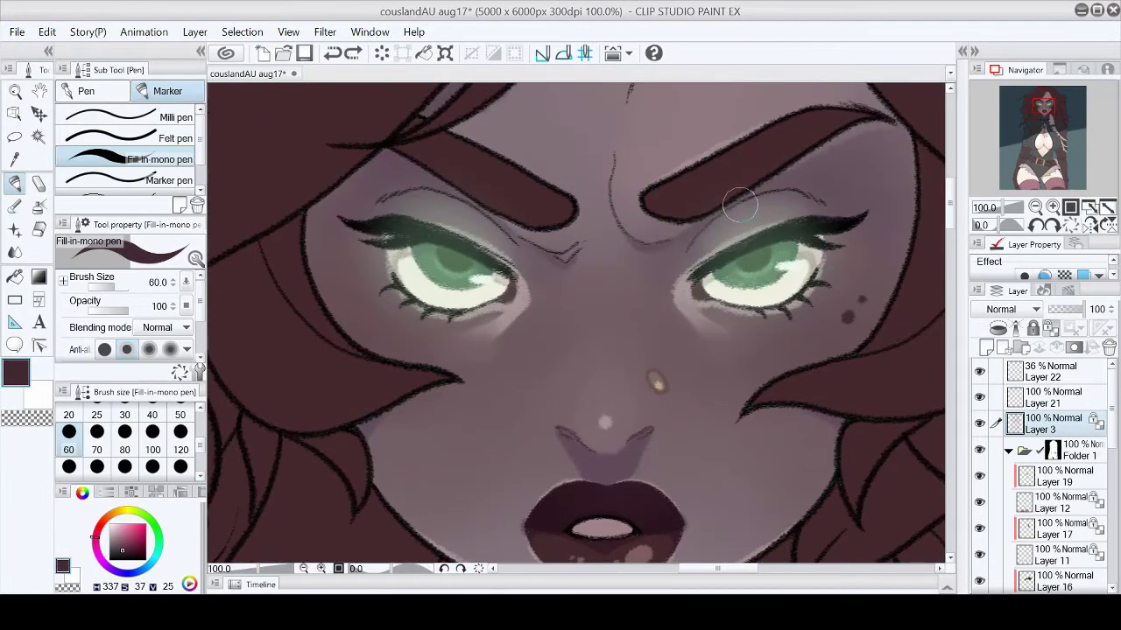
drag(955, 231, 968, 229)
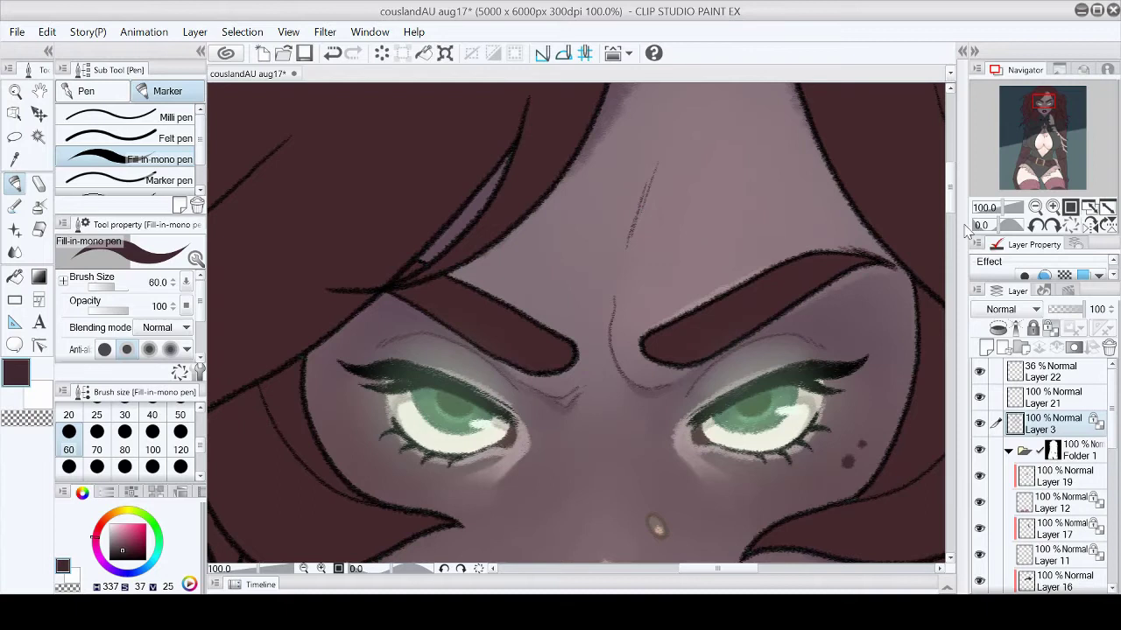
Step: Recolour the chin and jaw lines dark purple using Chalk at size 70 and the Fill-in-mono pen at size 60
scroll(490, 276, down, 10)
key(p)
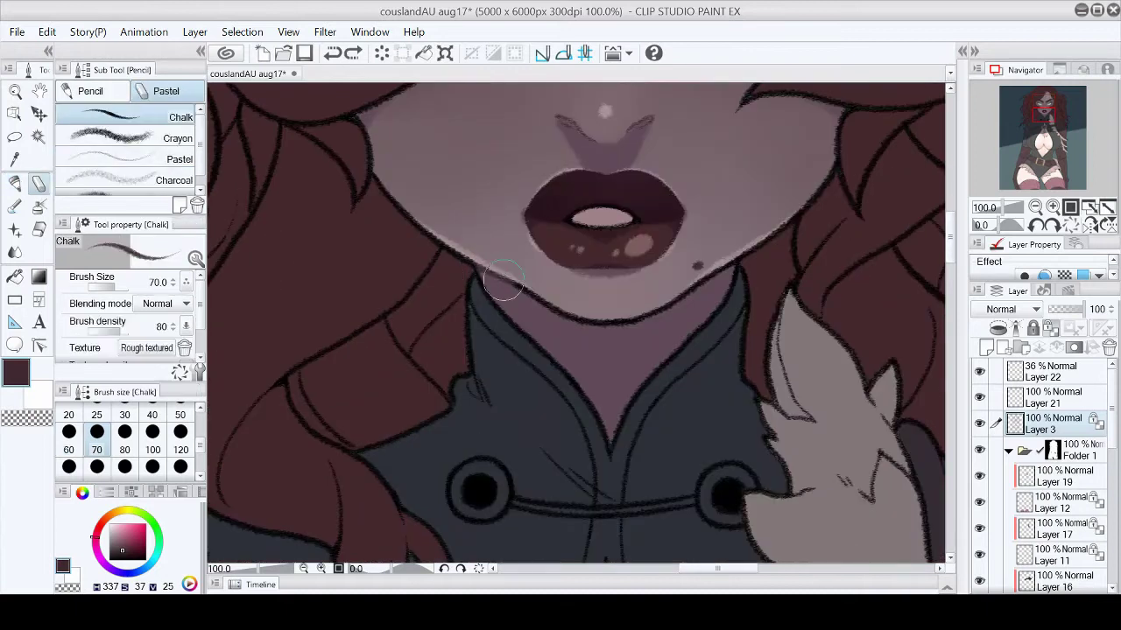
key(p)
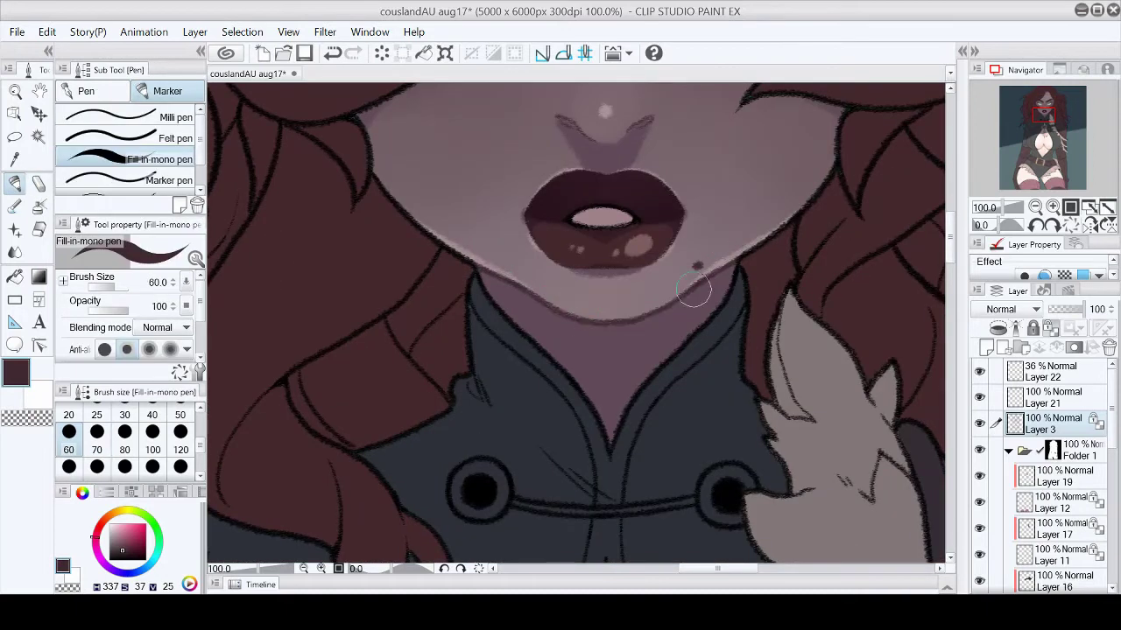
scroll(692, 288, down, 5)
Step: Tint the line art around the eyes softly with Running color edge watercolor at size 50
scroll(691, 289, up, 10)
key(b)
click(181, 420)
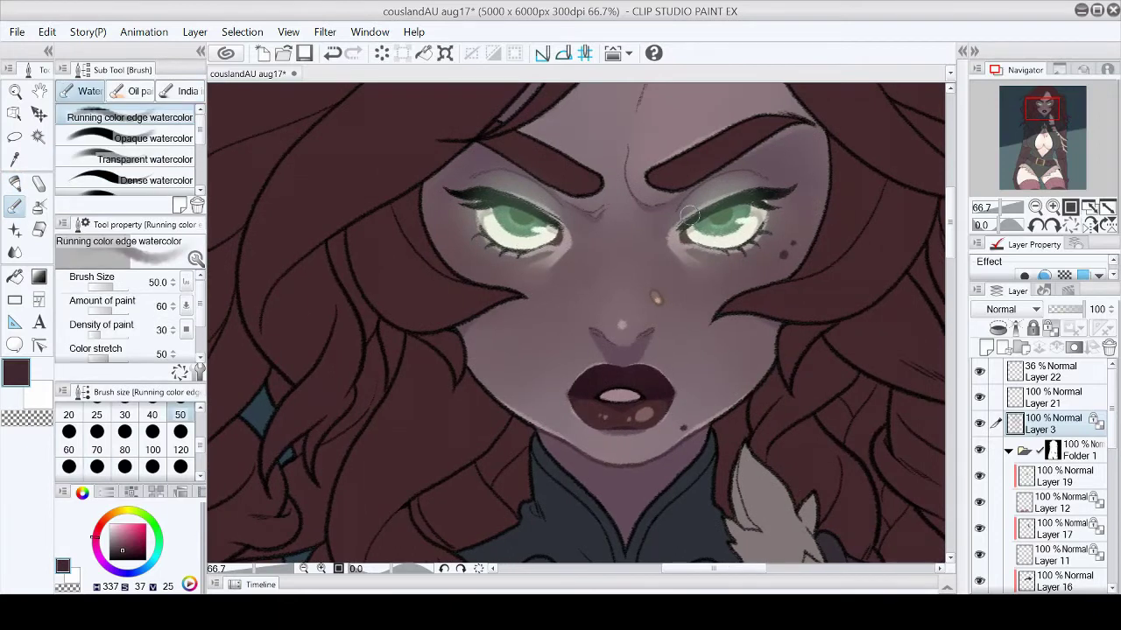
Step: Recolour the cleavage and underbust lines reddish brown (H12 S38 V60) with the Fill-in-mono pen at size 60 and Chalk at size 70
scroll(690, 216, down, 6)
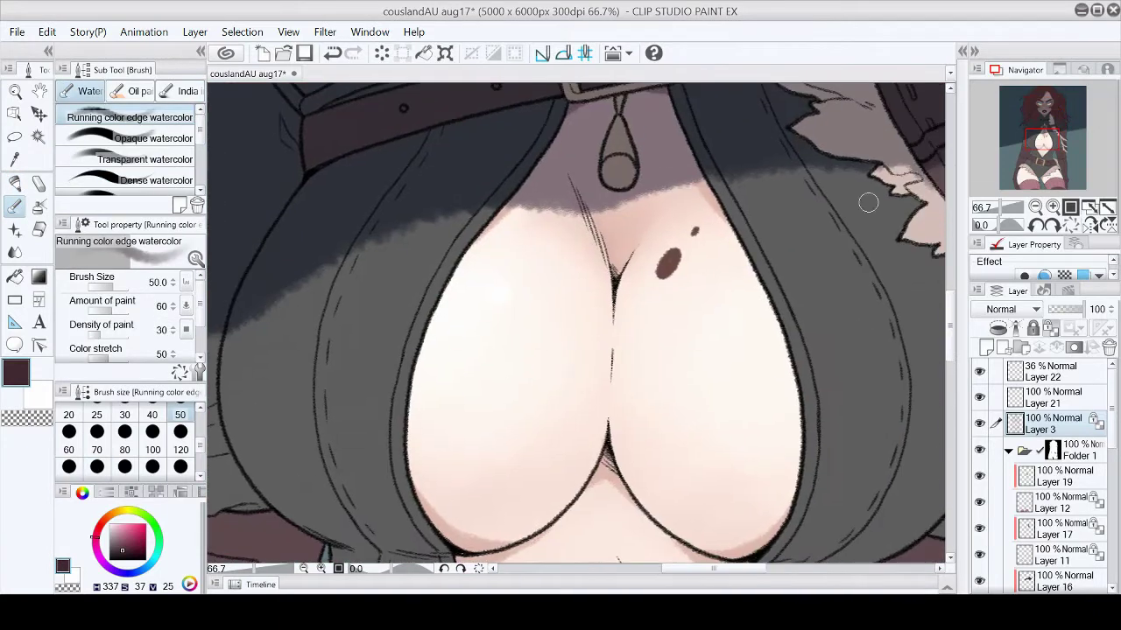
key(p)
alt+click(464, 541)
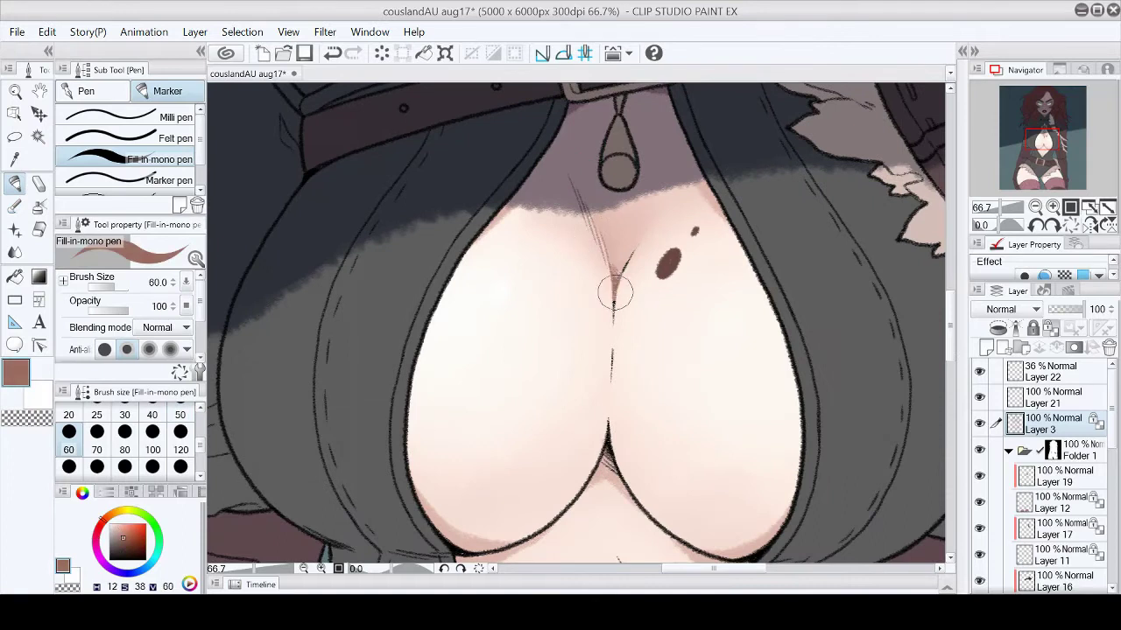
scroll(607, 446, down, 3)
key(p)
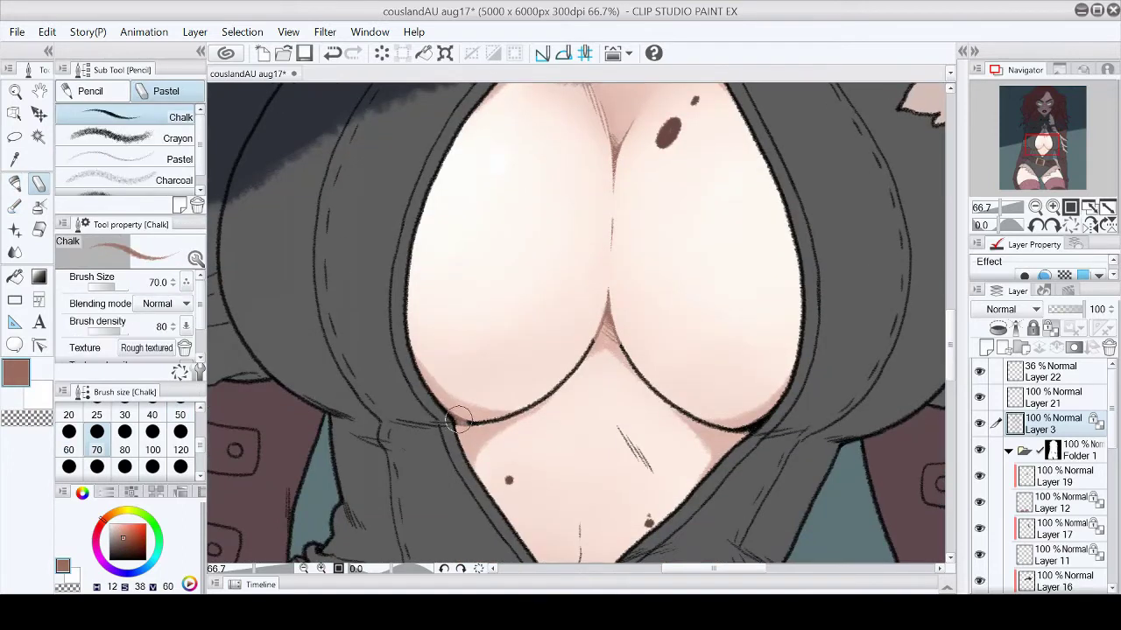
key(p)
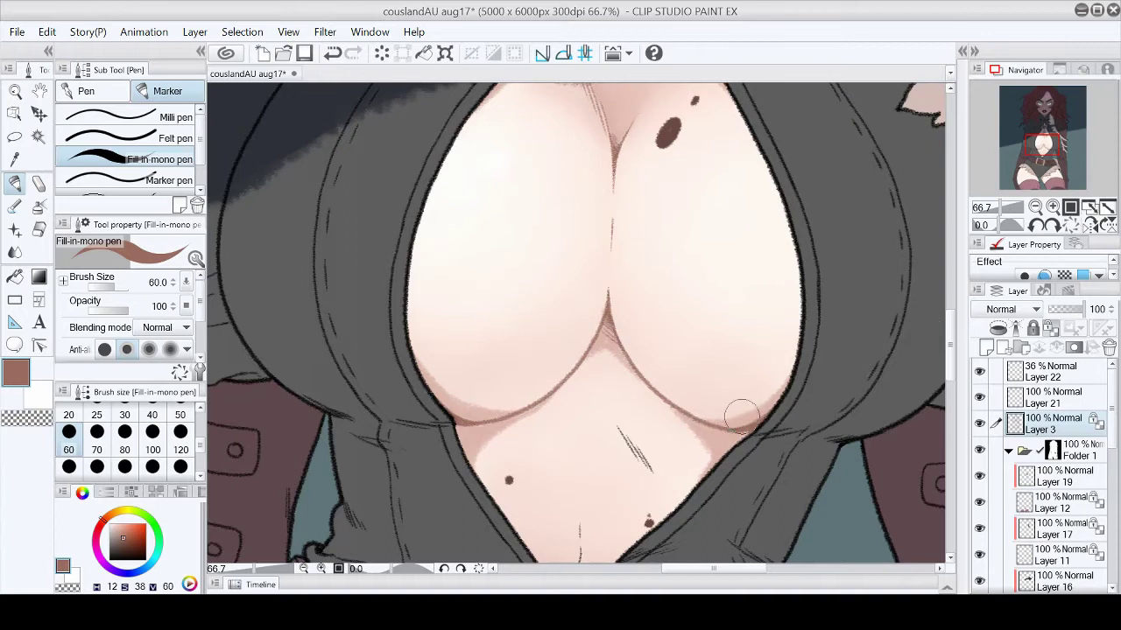
Step: Recolour the remaining stomach and inner thigh skin lines reddish brown with the Fill-in-mono pen at size 60, and save
scroll(634, 268, down, 4)
scroll(569, 350, down, 10)
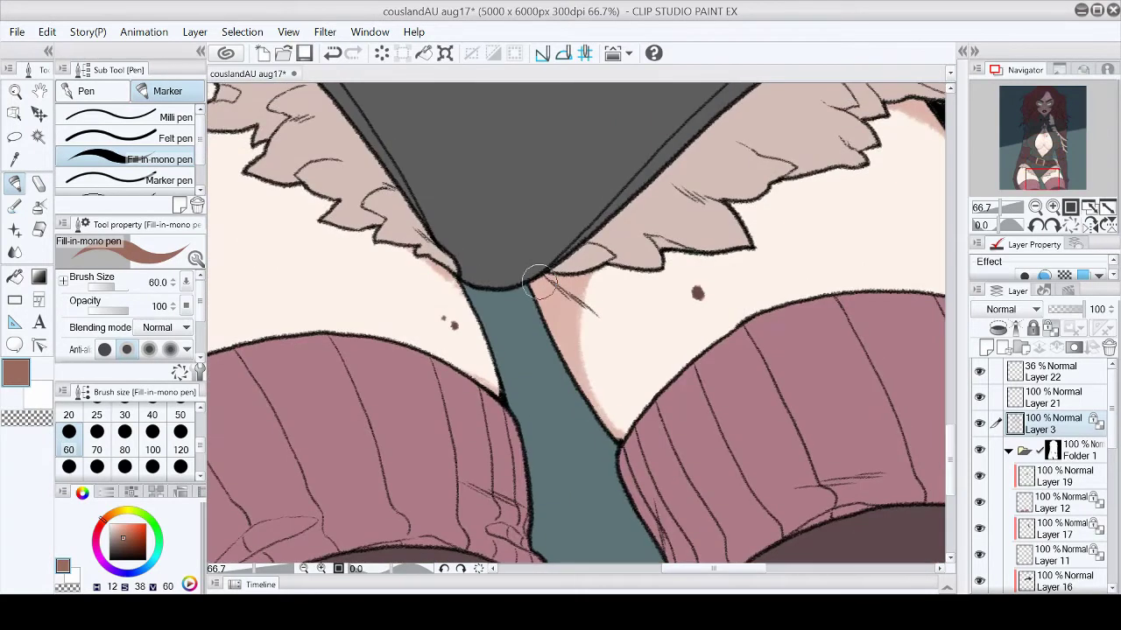
click(1106, 208)
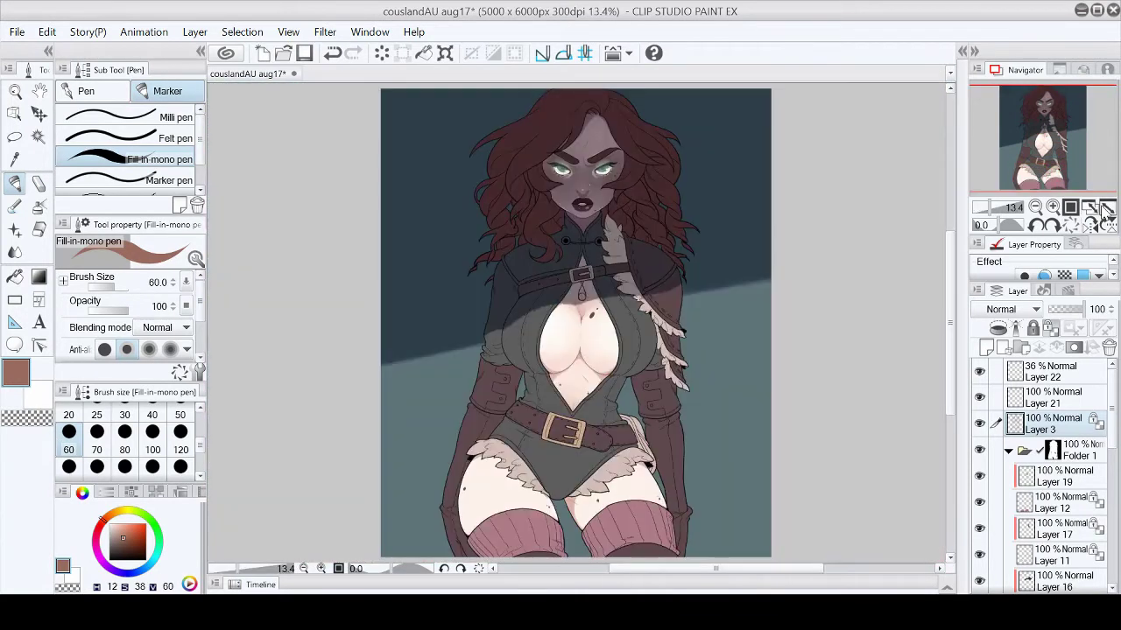
click(303, 53)
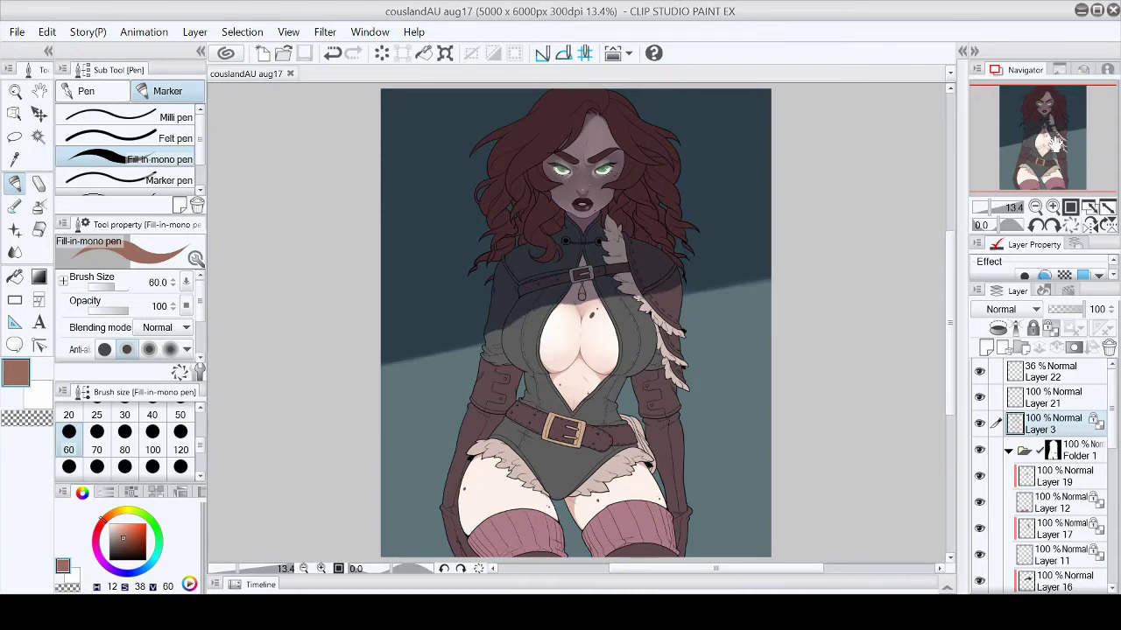
scroll(1057, 201, up, 4)
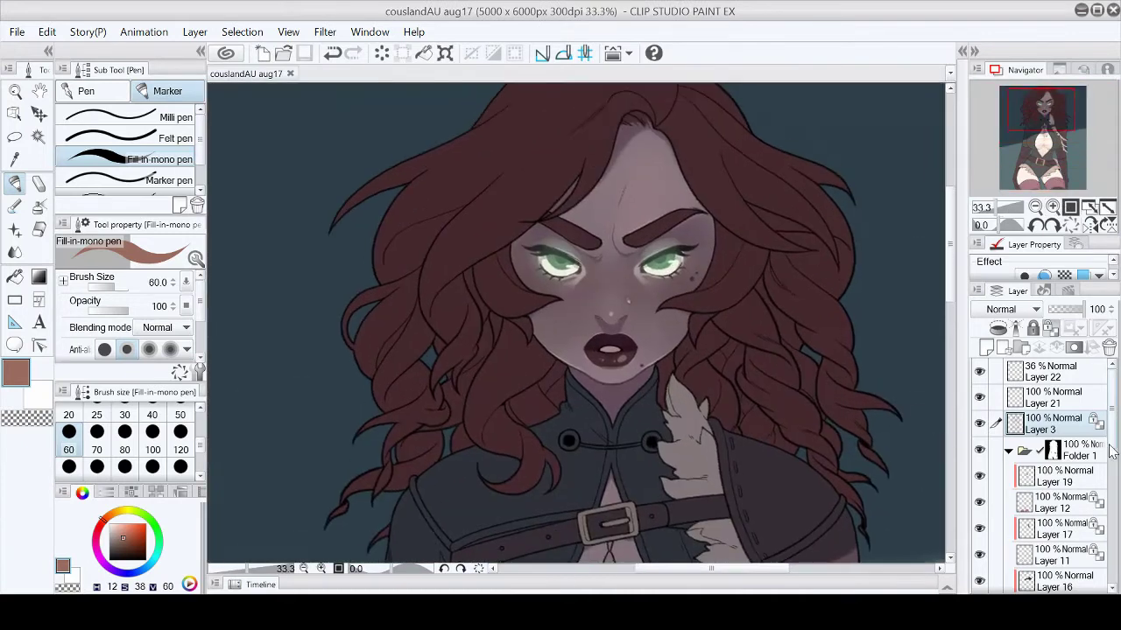
Step: Add a clipped layer above Layer 14 and start shading the hair beside the neck dark purple (H335 S48 V17) with the Fill-in-mono pen at size 60
scroll(1064, 473, down, 3)
click(1063, 473)
key(ctrl+shift+n)
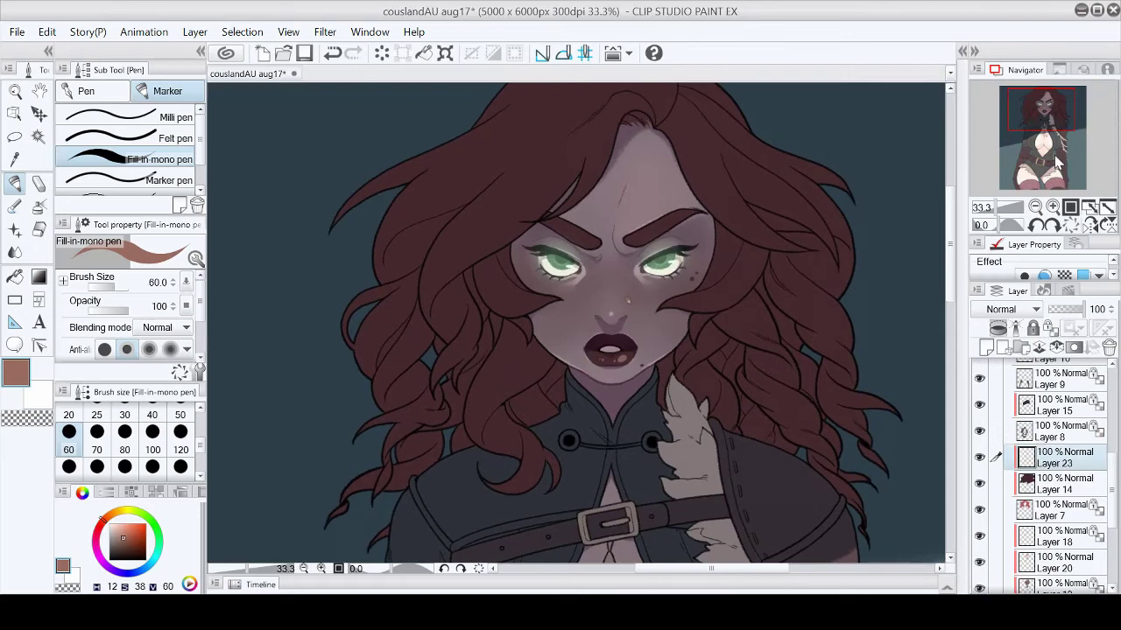
scroll(560, 394, up, 1)
alt+click(801, 217)
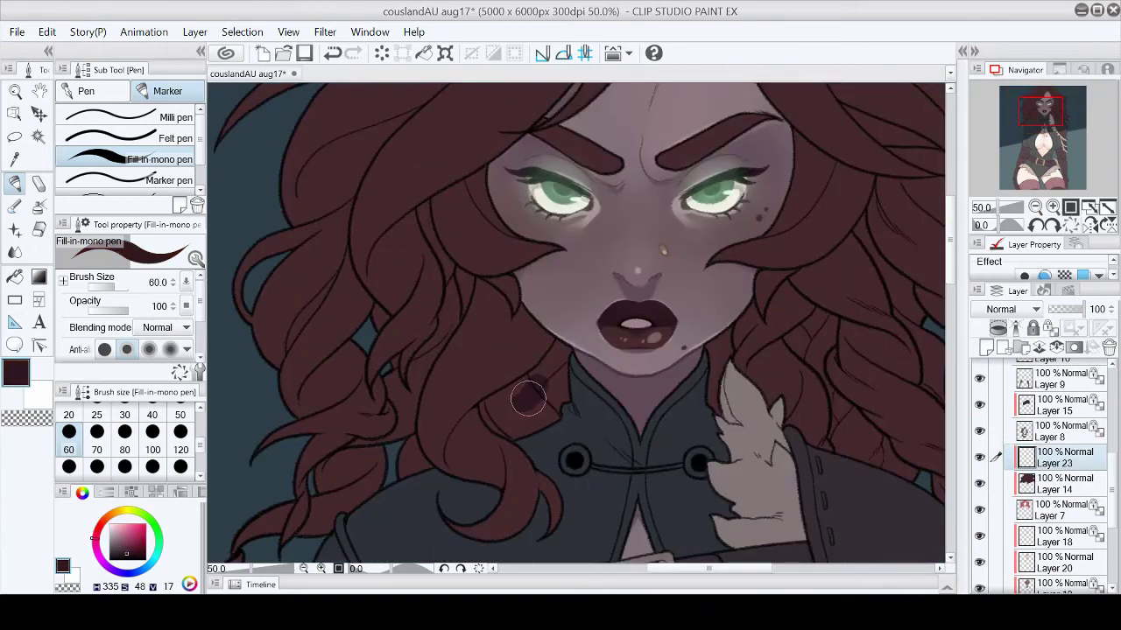
drag(518, 405, 560, 376)
Step: Lock the transparent pixels on the cloak's shading layer (Layer 15) and sample the cloak's base grey from Layer 8
scroll(561, 376, up, 2)
scroll(1112, 464, up, 1)
scroll(1112, 464, up, 1)
click(1064, 452)
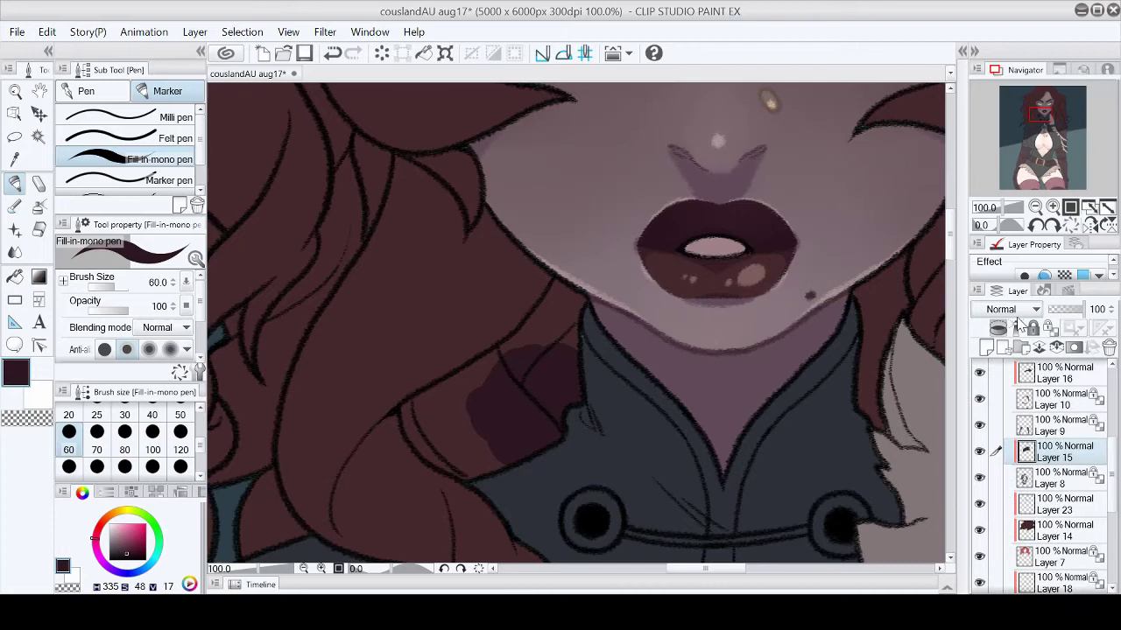
alt+click(578, 346)
click(1064, 478)
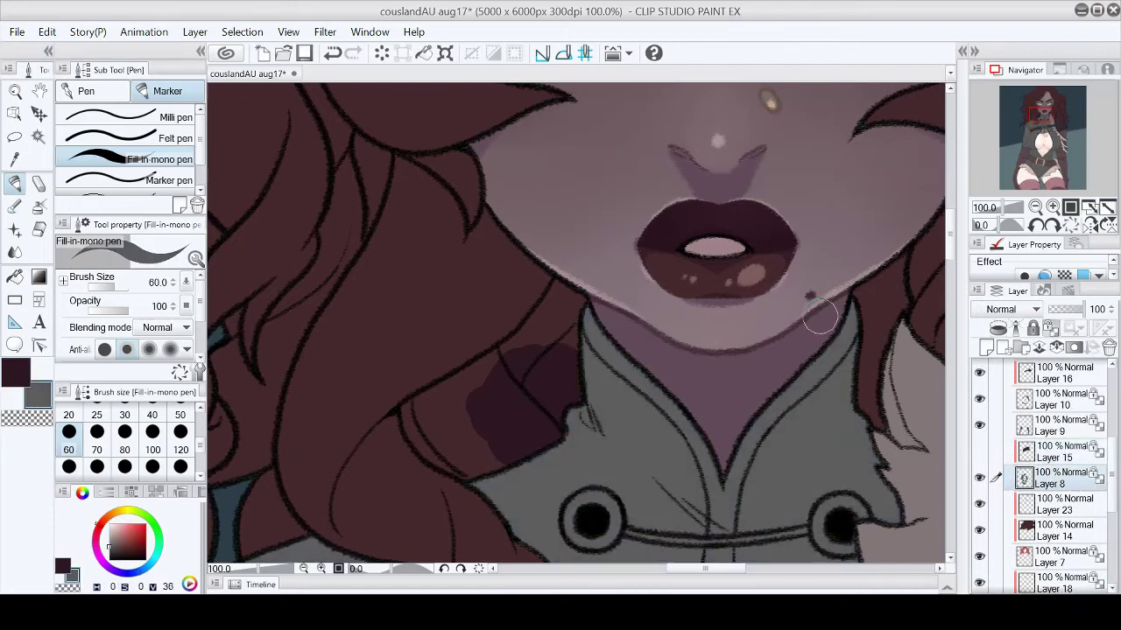
Step: Fill the recessed hair behind the left-hand curls and beside the neck with dark purple (H335 S48 V17) on Layer 23
click(1063, 504)
alt+click(446, 419)
mouse_move(446, 420)
mouse_down()
mouse_move(412, 408)
mouse_move(495, 357)
mouse_move(560, 297)
mouse_move(408, 433)
mouse_move(499, 451)
mouse_up()
drag(263, 435, 470, 317)
mouse_move(437, 254)
mouse_down()
mouse_move(457, 297)
mouse_move(422, 384)
mouse_move(295, 470)
mouse_move(302, 417)
mouse_move(377, 368)
mouse_move(468, 334)
mouse_move(356, 394)
mouse_move(382, 493)
mouse_move(295, 490)
mouse_move(473, 410)
mouse_move(528, 426)
mouse_move(440, 246)
mouse_move(440, 207)
mouse_move(472, 268)
mouse_move(475, 316)
mouse_move(495, 243)
mouse_up()
scroll(496, 243, up, 5)
drag(398, 315, 428, 338)
mouse_move(512, 390)
mouse_down()
mouse_move(545, 332)
mouse_move(540, 405)
mouse_up()
scroll(502, 212, up, 3)
mouse_move(502, 211)
mouse_down()
mouse_move(552, 308)
mouse_move(604, 330)
mouse_move(516, 172)
mouse_move(573, 368)
mouse_up()
scroll(573, 368, down, 8)
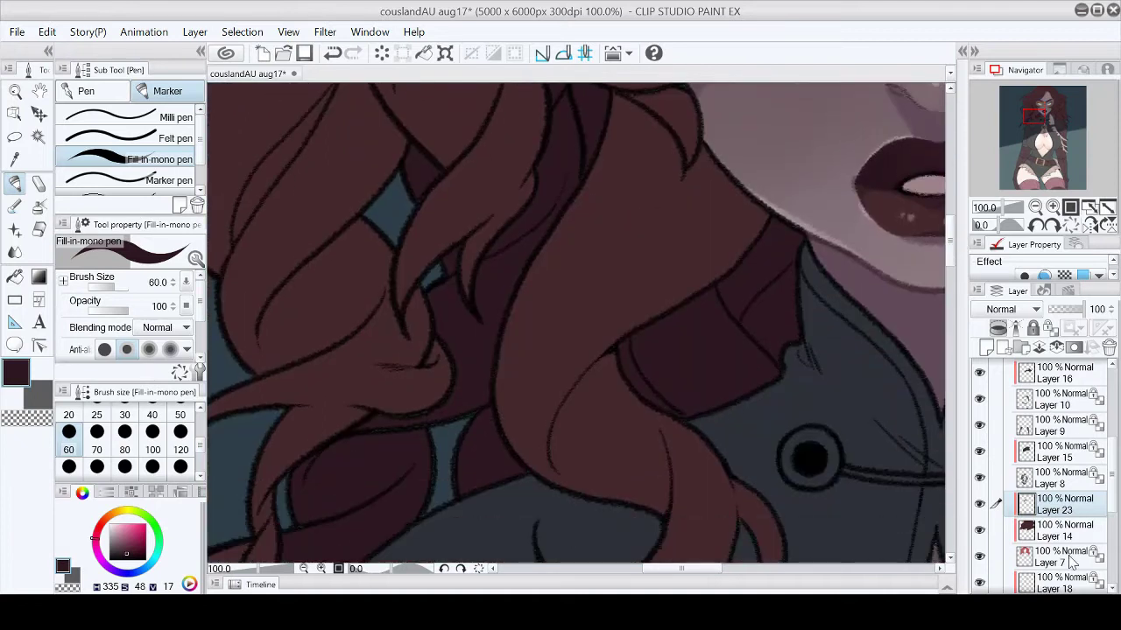
Step: Hide hair shading layers 14 and 23, sample the base hair red (H356 S52 V73) from Layer 7, and show the shading layers again
click(1071, 563)
click(980, 529)
click(980, 503)
alt+click(388, 441)
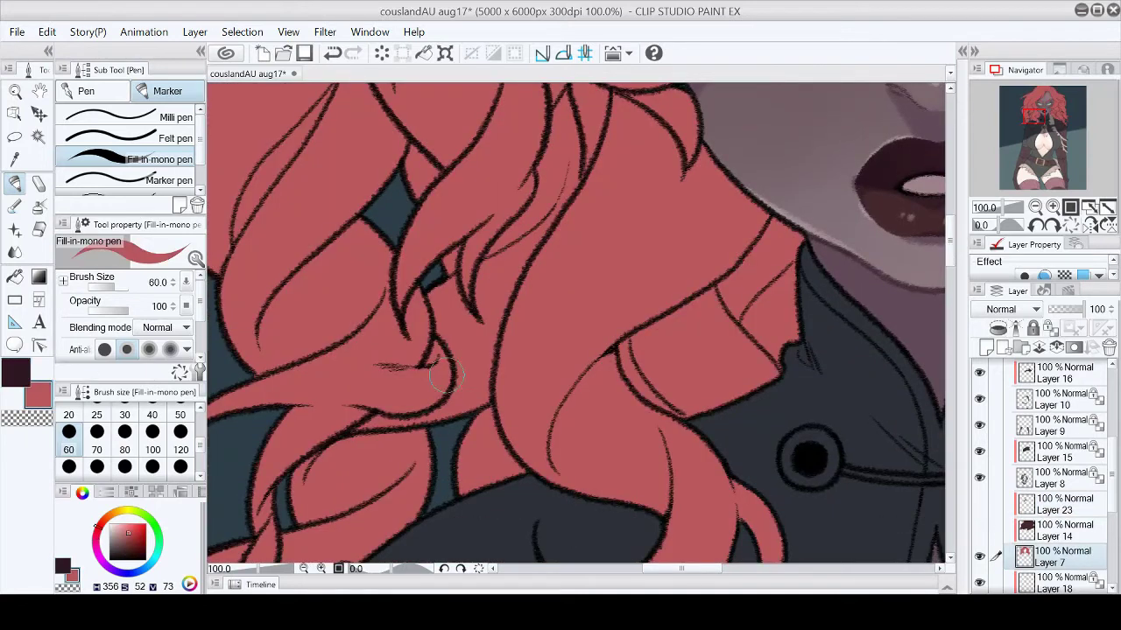
scroll(507, 316, down, 5)
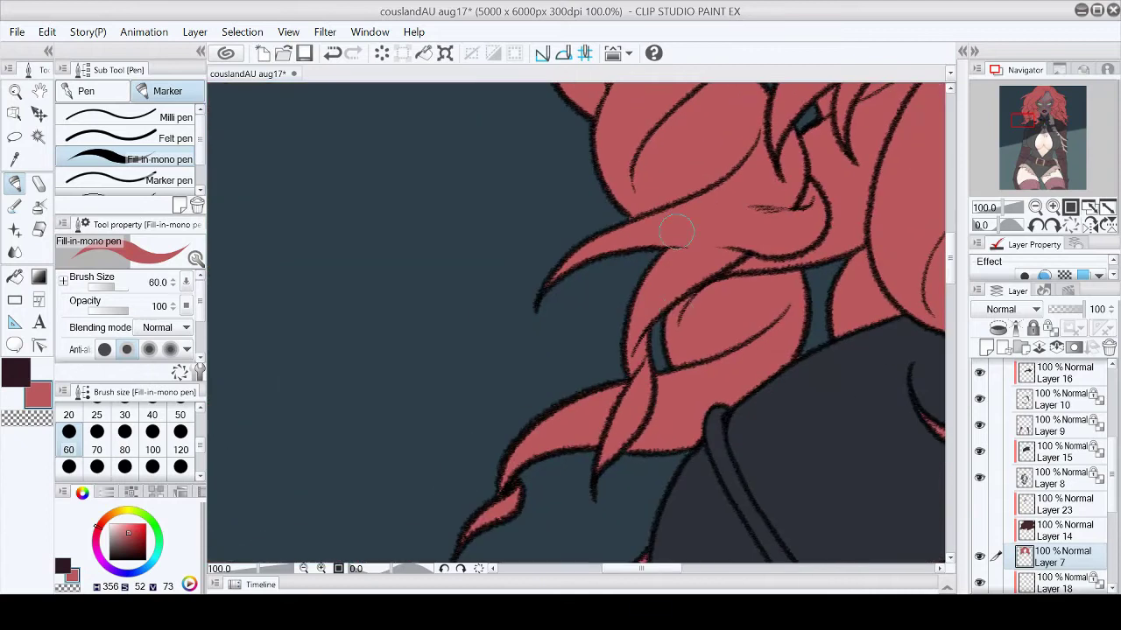
click(1033, 107)
drag(980, 504, 980, 530)
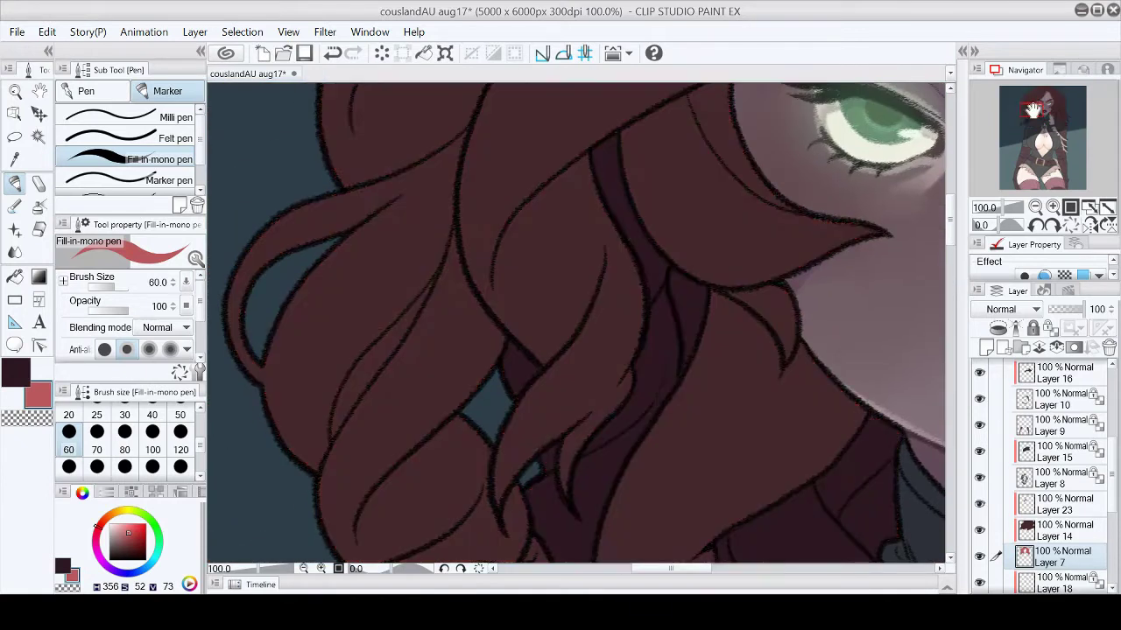
scroll(578, 324, down, 3)
click(1057, 117)
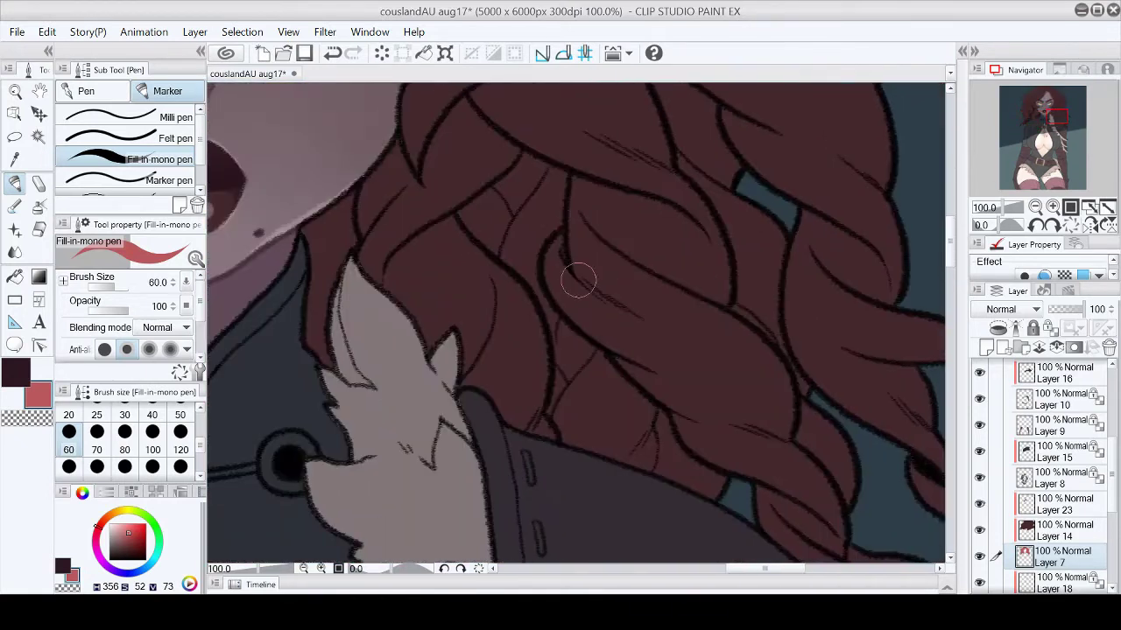
scroll(535, 324, left, 5)
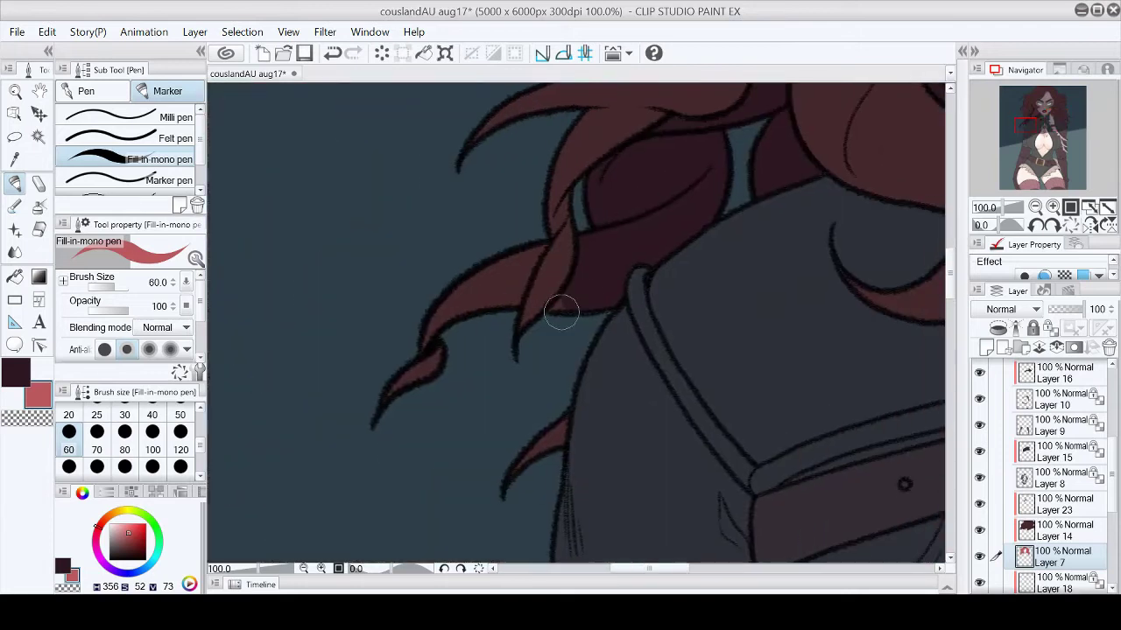
Step: Shade the back strands of the lower left curls dark purple (H335 S48 V17) on Layer 23
click(1064, 504)
key(x)
mouse_move(425, 346)
mouse_down()
mouse_move(495, 258)
mouse_move(527, 267)
mouse_up()
scroll(526, 267, up, 5)
Step: Fill the recessed hair right of the neck, behind the fur trim and between the lower right twisted locks, with dark purple
scroll(526, 268, right, 5)
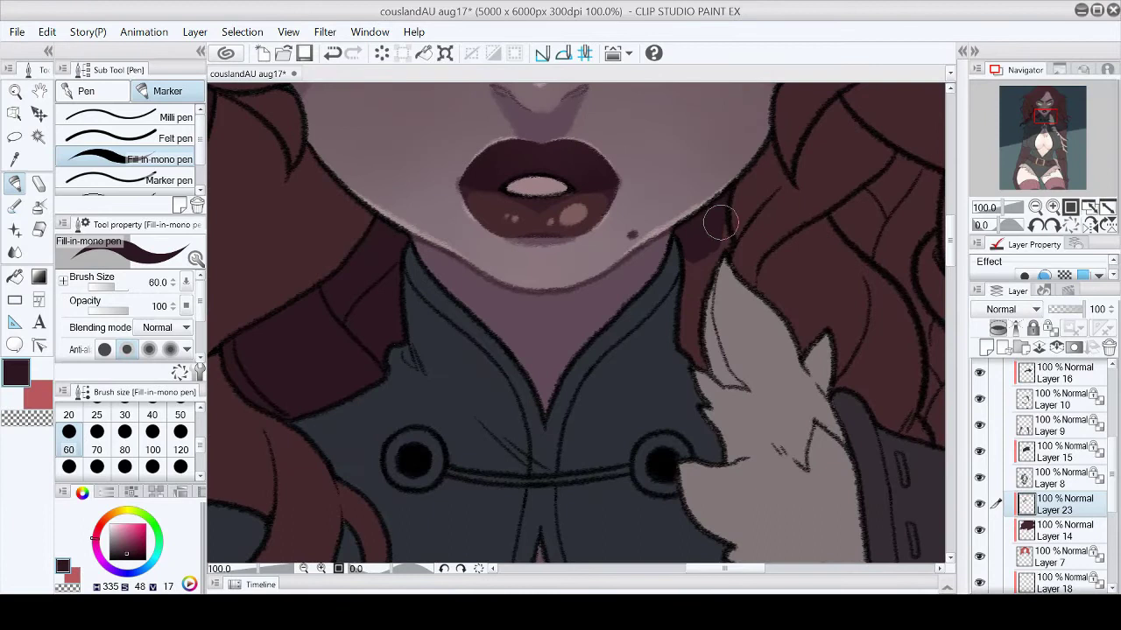
scroll(802, 294, right, 5)
mouse_move(557, 214)
mouse_down()
mouse_move(622, 156)
mouse_move(568, 227)
mouse_move(628, 201)
mouse_move(653, 172)
mouse_move(652, 208)
mouse_move(629, 242)
mouse_move(663, 424)
mouse_up()
scroll(663, 424, down, 5)
scroll(664, 425, right, 5)
mouse_move(531, 187)
mouse_down()
mouse_move(546, 241)
mouse_move(582, 245)
mouse_move(617, 280)
mouse_move(647, 335)
mouse_move(635, 362)
mouse_move(689, 372)
mouse_up()
mouse_move(771, 262)
mouse_down()
mouse_move(776, 316)
mouse_move(819, 376)
mouse_up()
scroll(819, 377, up, 5)
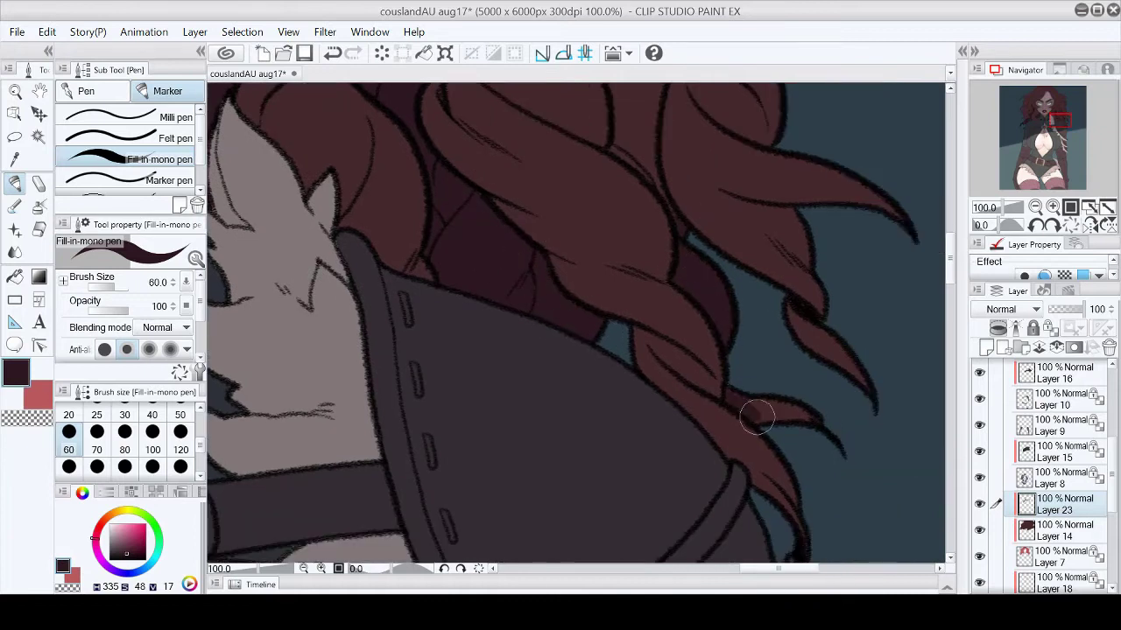
Step: Extend the dark purple shading up through the gaps between the upper right locks of hair
scroll(753, 403, up, 5)
mouse_move(571, 155)
mouse_down()
mouse_move(611, 187)
mouse_move(617, 245)
mouse_move(670, 366)
mouse_up()
scroll(670, 366, up, 5)
scroll(669, 366, left, 5)
mouse_move(621, 112)
mouse_down()
mouse_move(637, 219)
mouse_move(661, 236)
mouse_up()
drag(623, 185, 703, 268)
scroll(703, 268, down, 5)
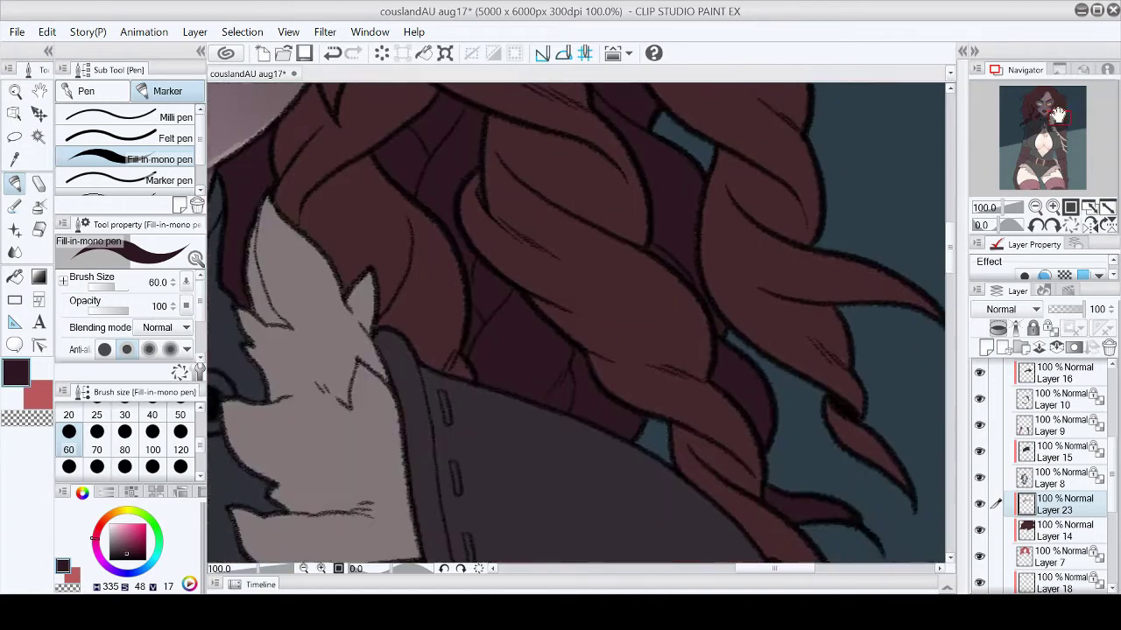
Step: Shade the underside of the hair at the parting above the forehead dark purple with the Fill-in-mono pen
scroll(1098, 160, down, 5)
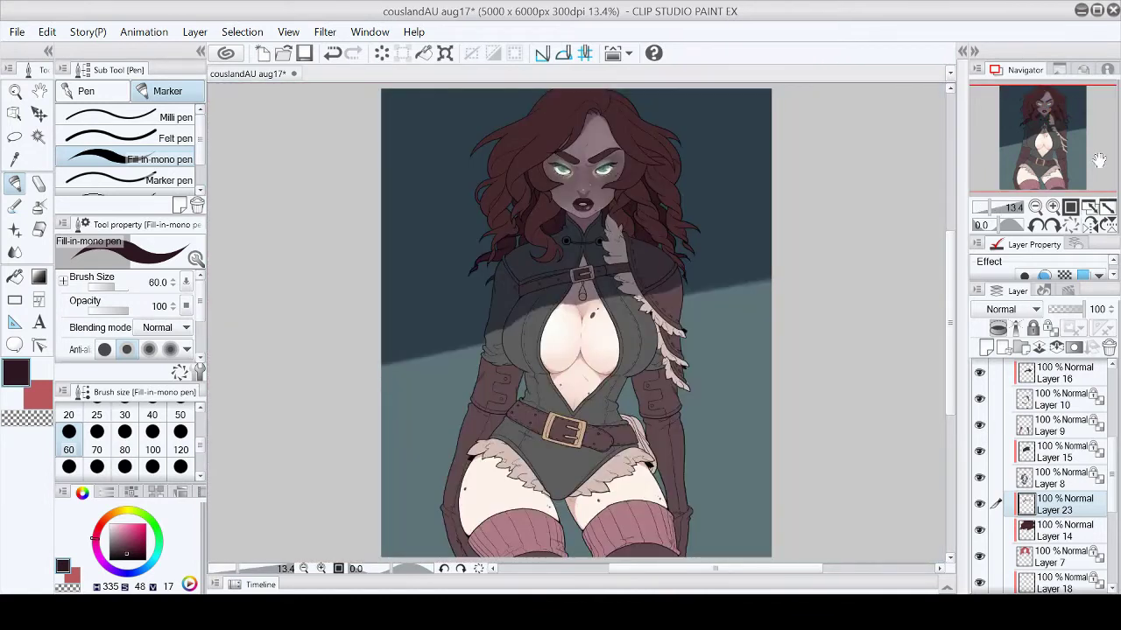
scroll(1099, 161, up, 5)
mouse_move(600, 187)
mouse_down()
mouse_move(620, 225)
mouse_move(683, 226)
mouse_up()
scroll(1099, 190, down, 5)
Step: Select the hair shading layer (Layer 14) and set up the Running color edge watercolor brush at size 80
click(1063, 530)
scroll(590, 93, up, 4)
key(b)
key(bracketright)
key(bracketright)
key(bracketright)
Step: Undo the red highlight strokes painted on the hair beside the forehead
scroll(1109, 200, down, 4)
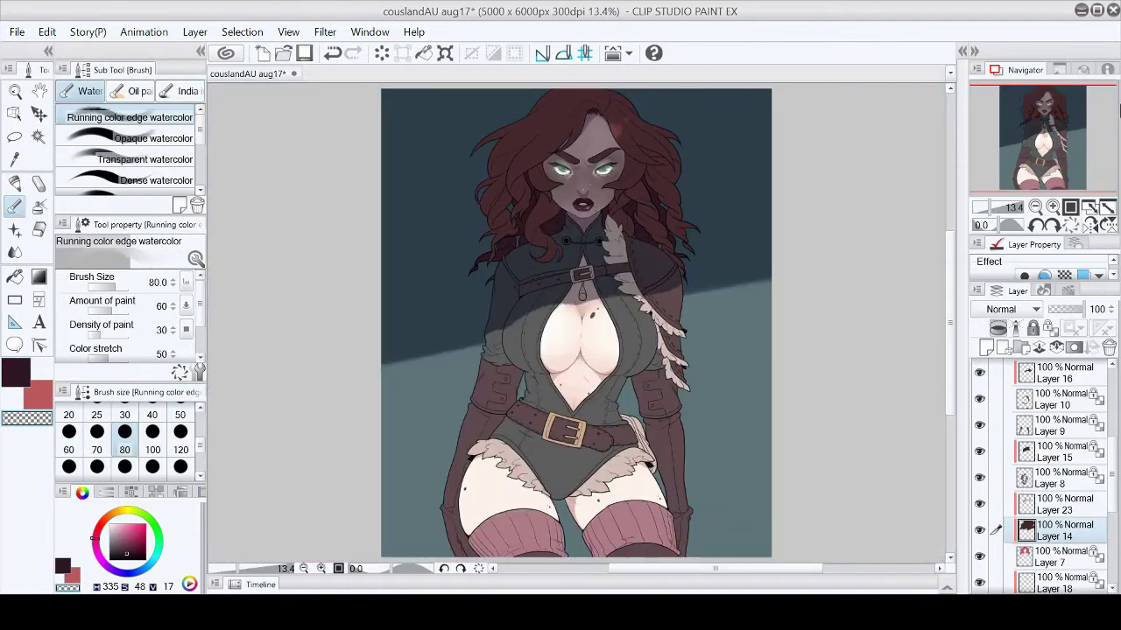
scroll(1055, 103, up, 4)
click(333, 54)
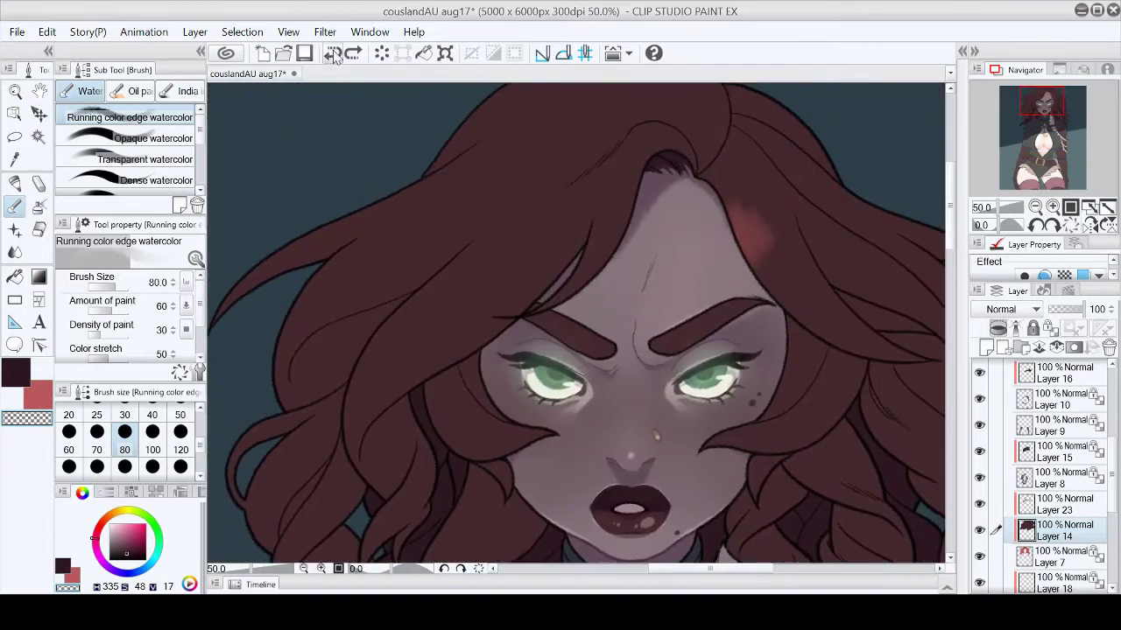
click(333, 53)
click(332, 54)
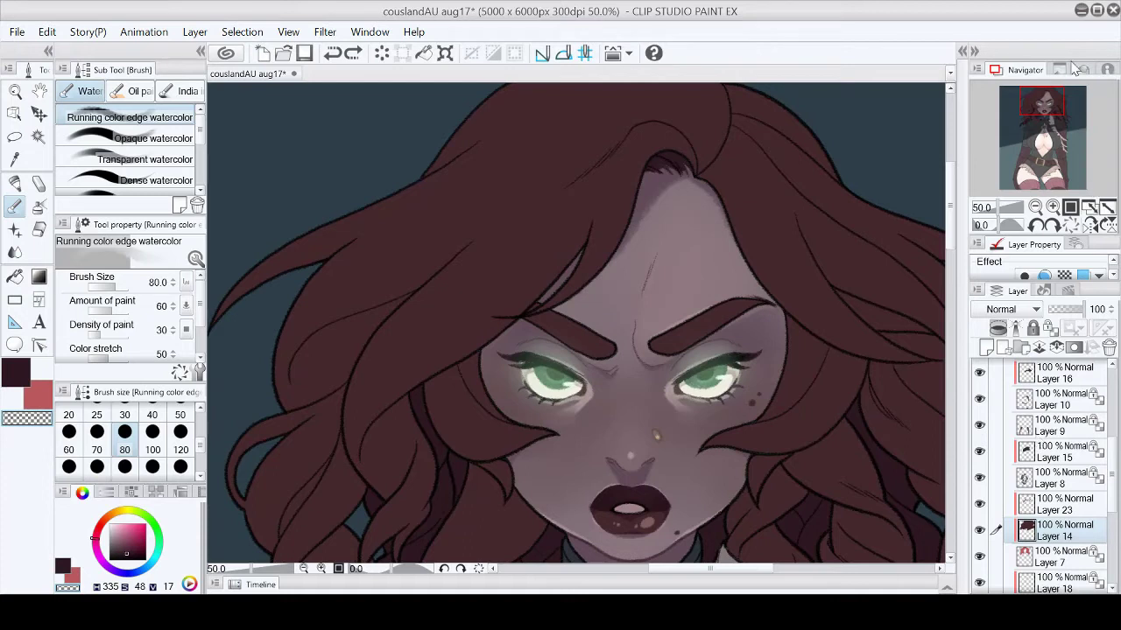
scroll(1096, 196, down, 4)
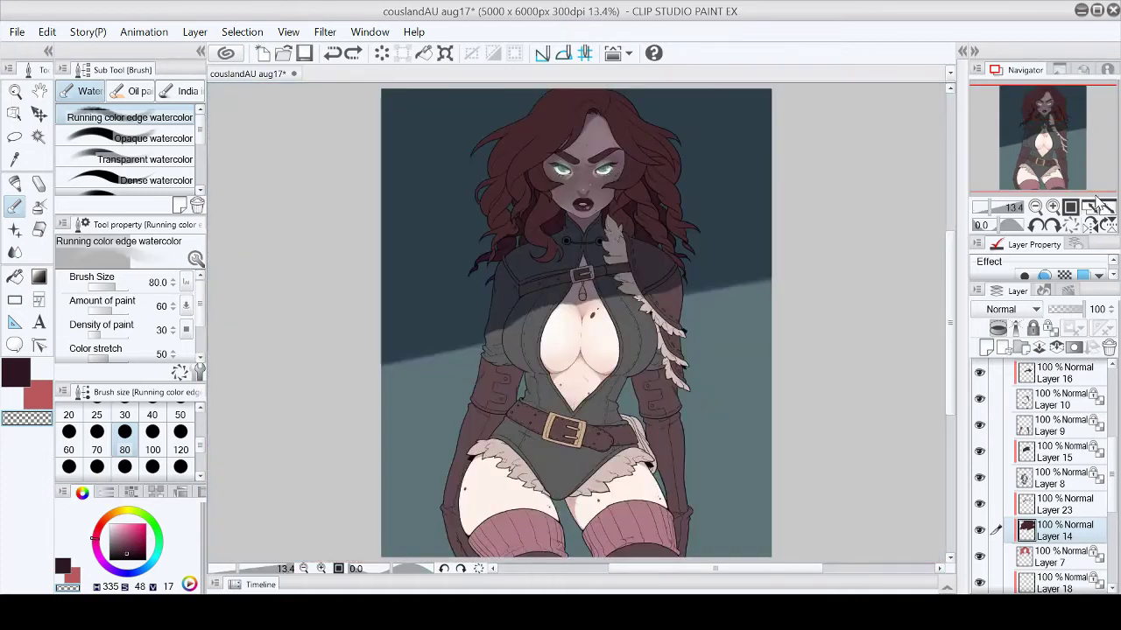
scroll(1057, 215, up, 5)
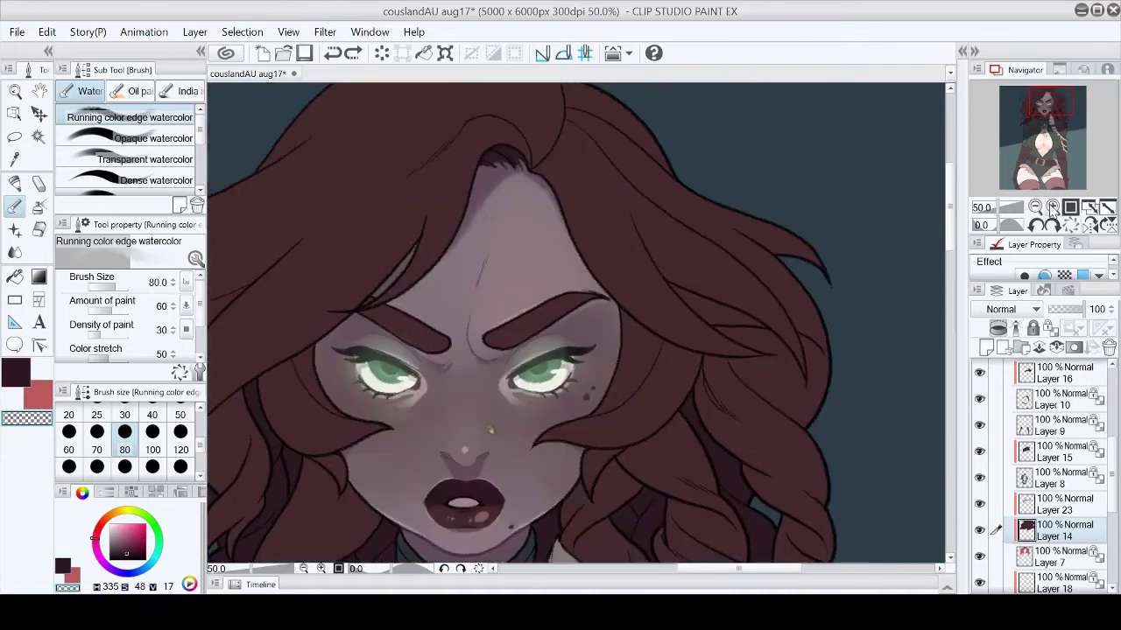
Step: Add a clipped layer above Layer 14 and highlight the hair beside the forehead red (H356 S52 V73) with Running color edge watercolor at size 80
key(ctrl+shift+n)
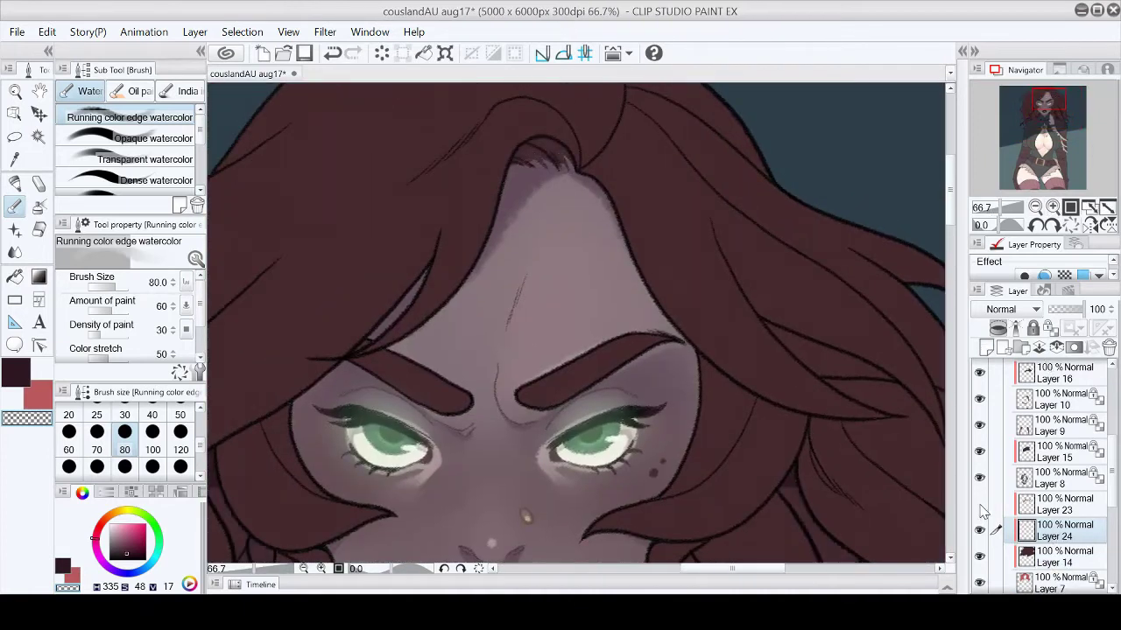
click(979, 554)
click(980, 554)
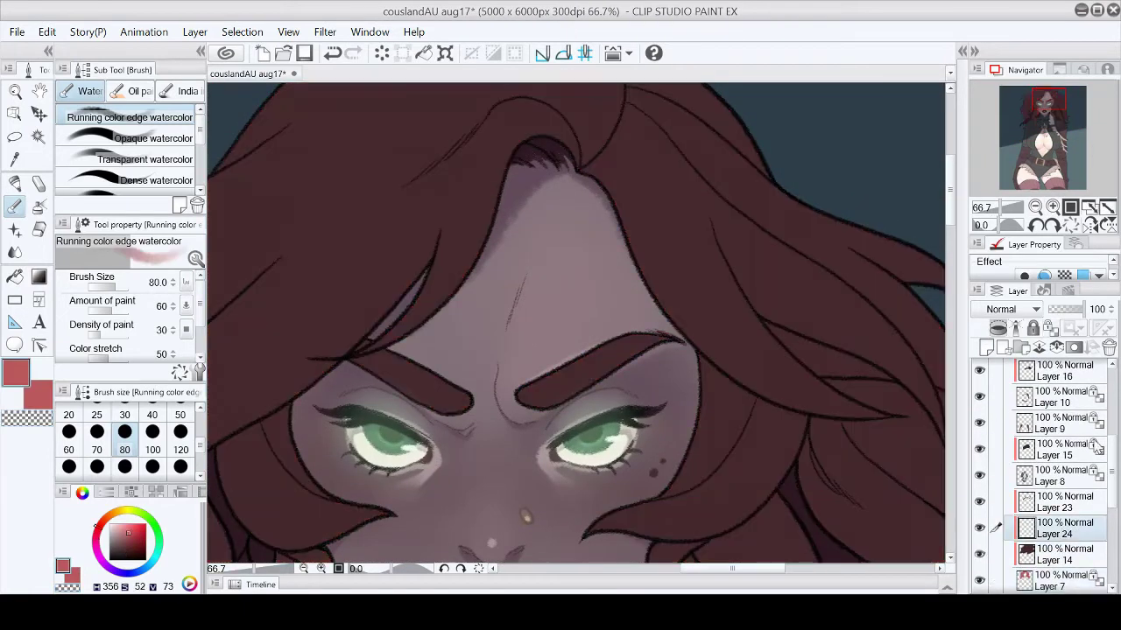
scroll(525, 179, down, 2)
mouse_move(526, 179)
mouse_down()
mouse_move(582, 311)
mouse_move(612, 250)
mouse_up()
scroll(524, 168, up, 2)
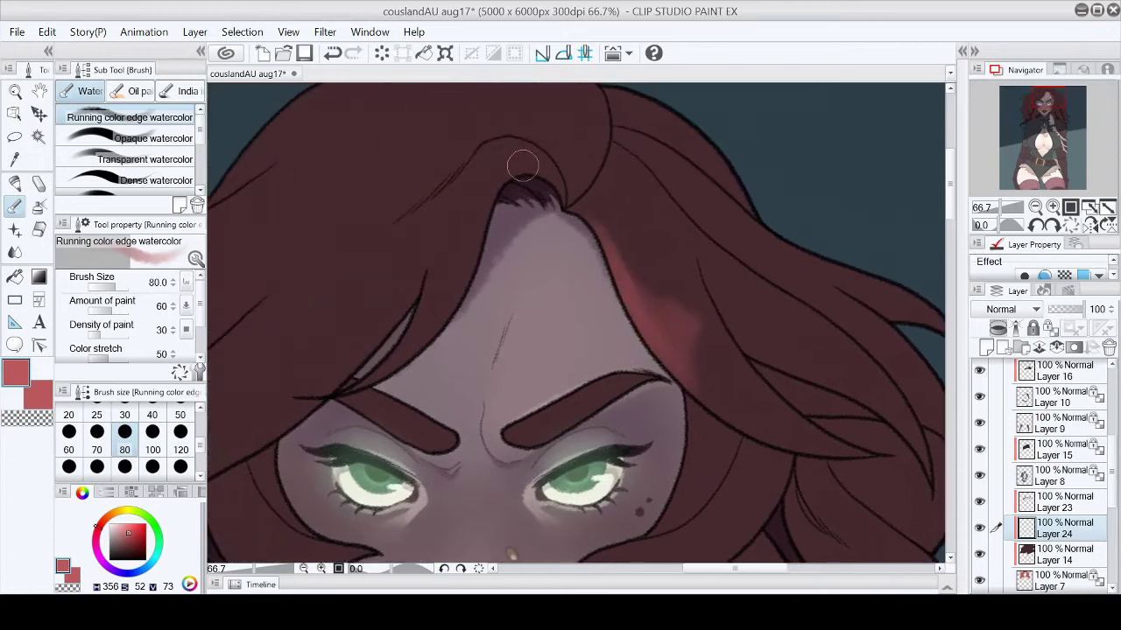
key(ctrl+0)
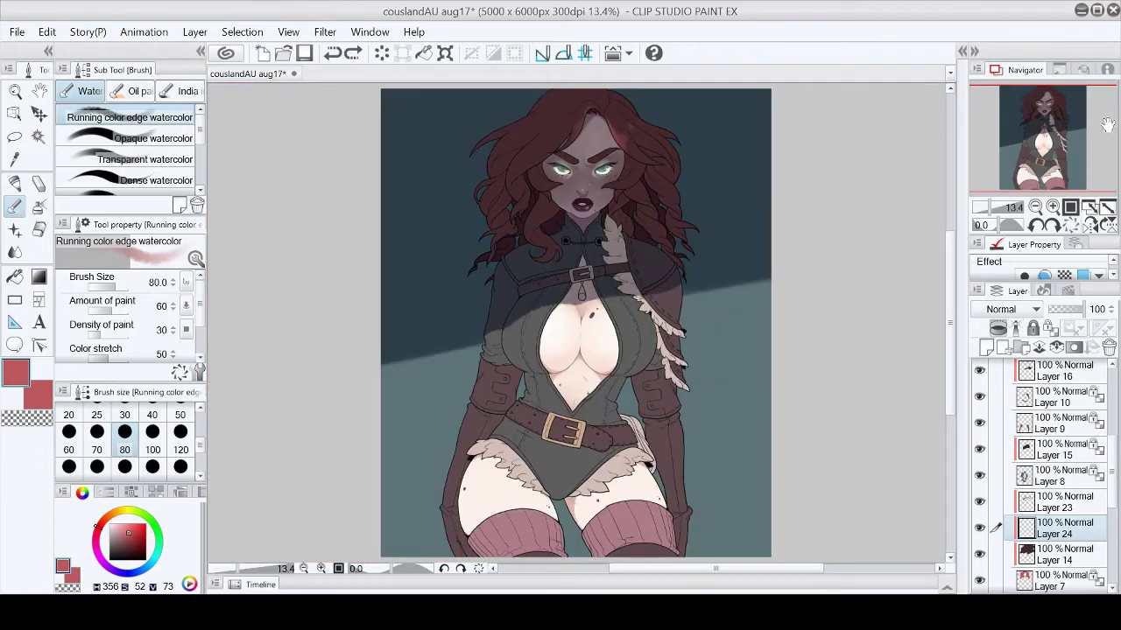
Step: Brush soft red highlights onto the left side of the fringe and the curls framing the cheeks and neck
scroll(1108, 125, up, 5)
click(1042, 105)
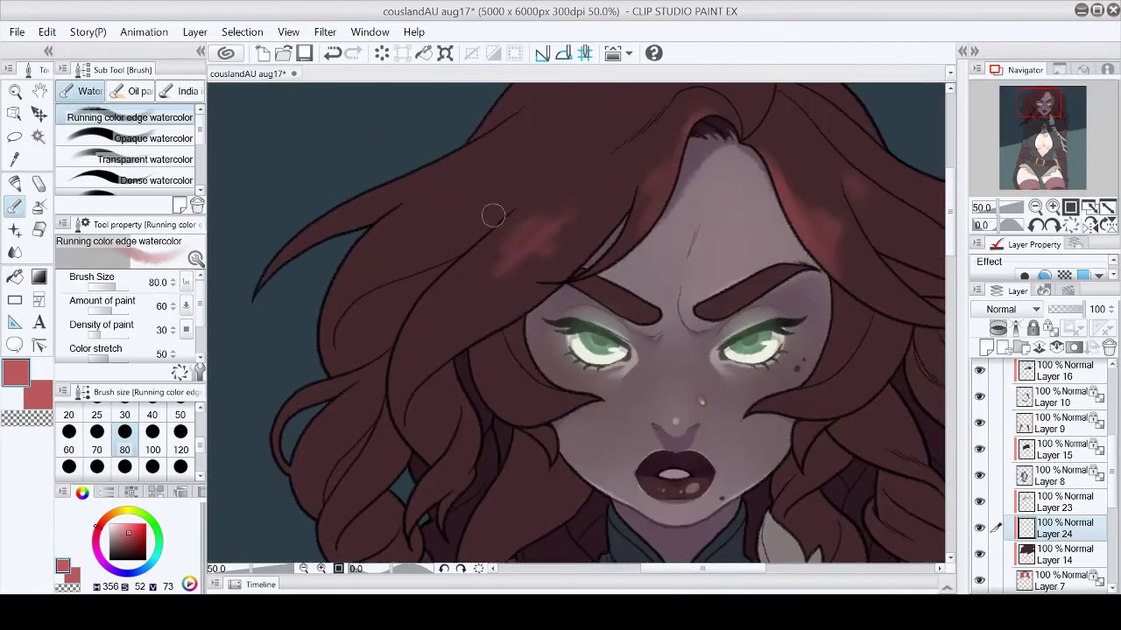
key(ctrl+0)
scroll(391, 243, up, 4)
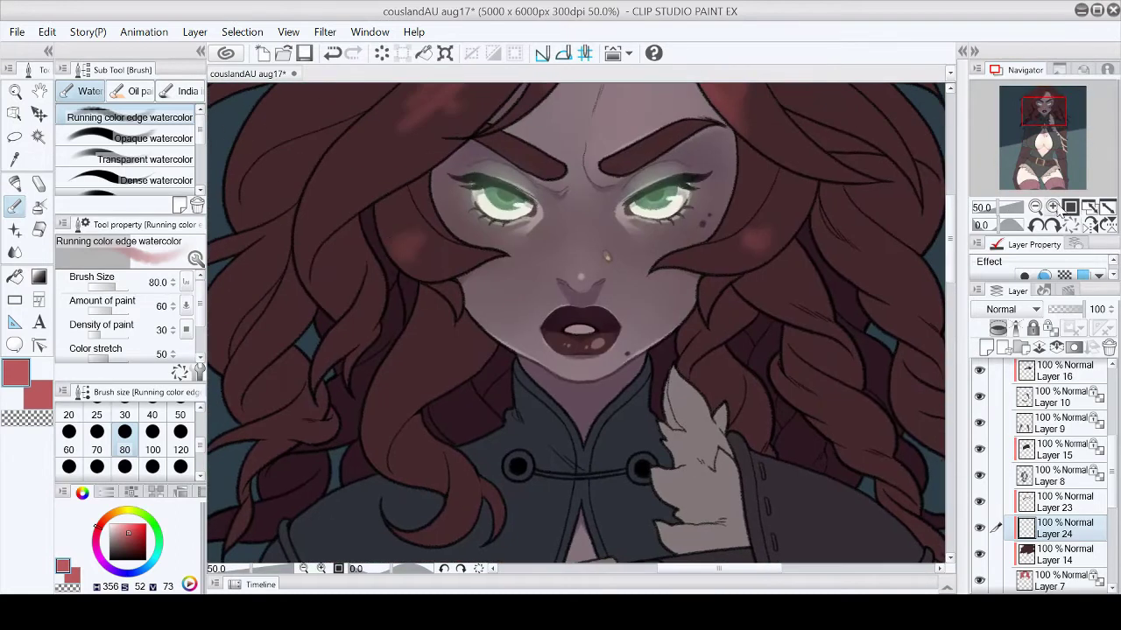
key(ctrl+0)
scroll(506, 306, up, 3)
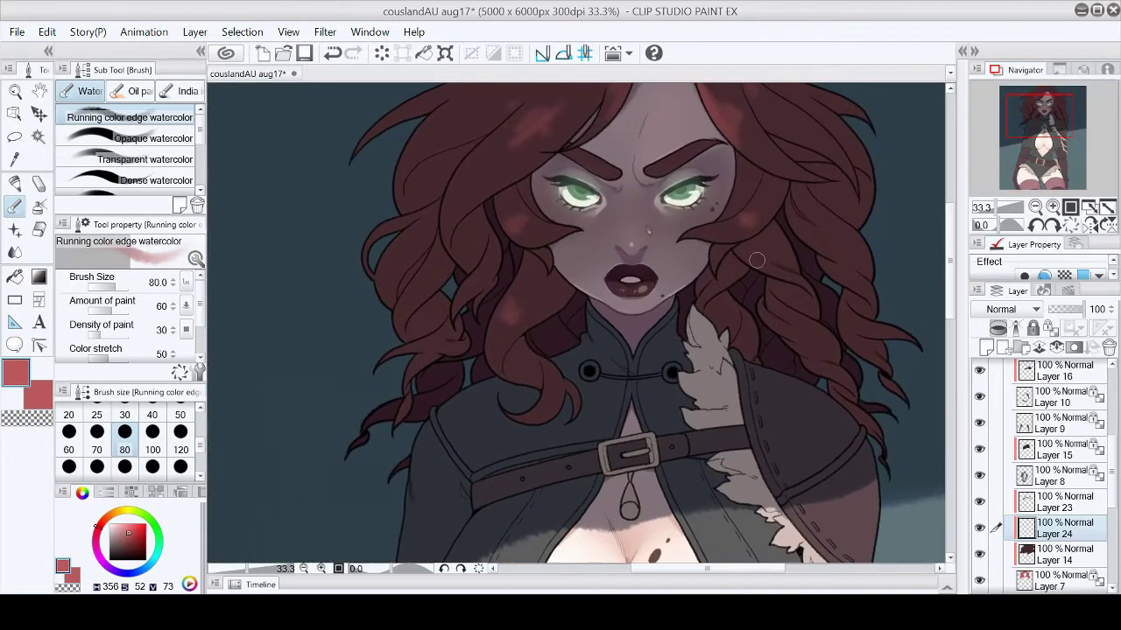
Step: Break the highlight beside the parting into hair strands with Chalk at size 70, using dark red (H354 S47 V40) and transparent colour
drag(952, 249, 940, 224)
scroll(649, 184, up, 2)
key(p)
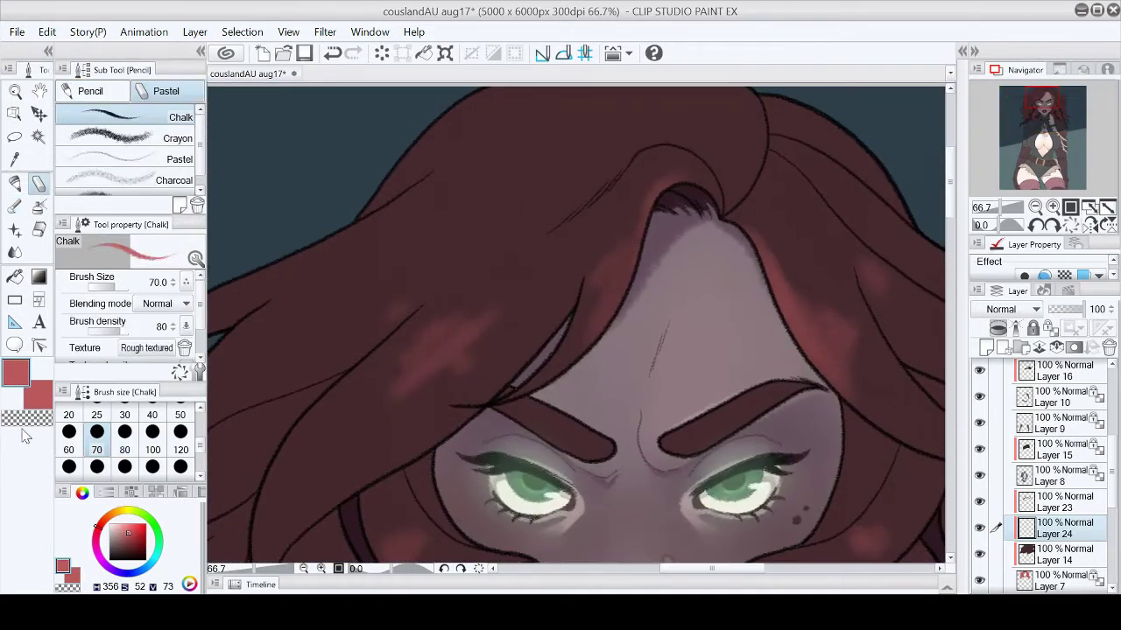
click(42, 405)
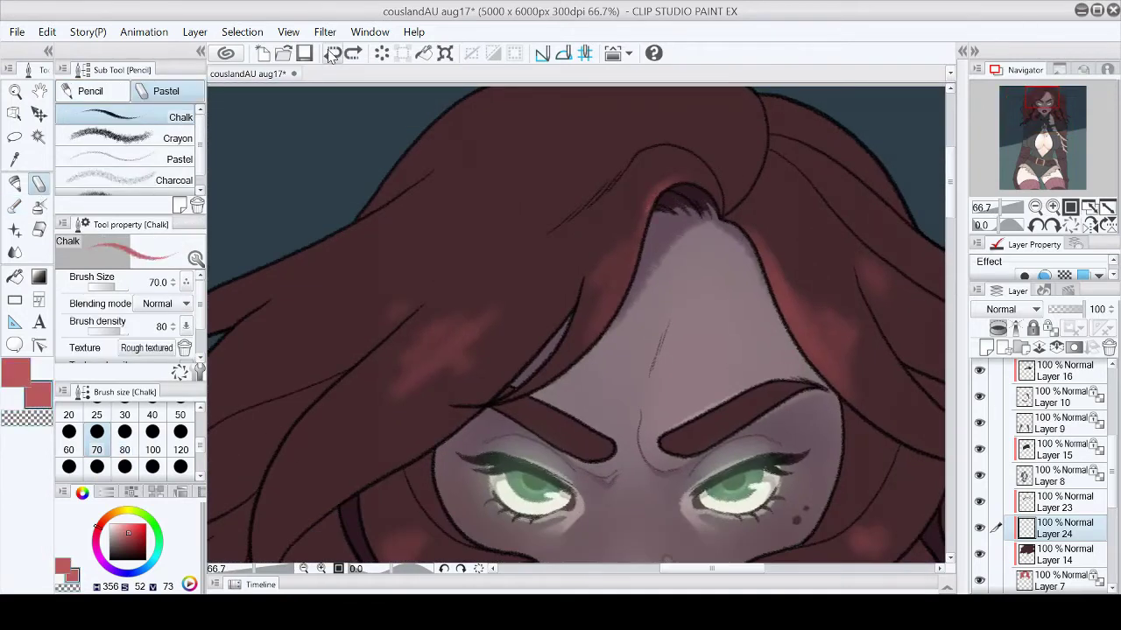
click(145, 136)
click(148, 119)
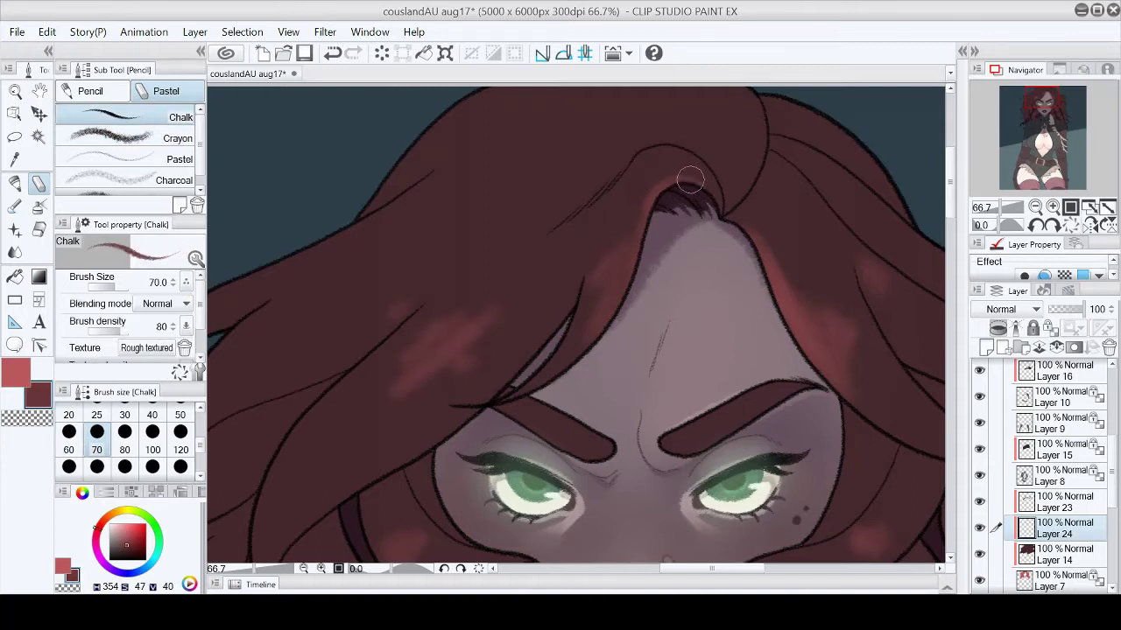
key(asciicircum)
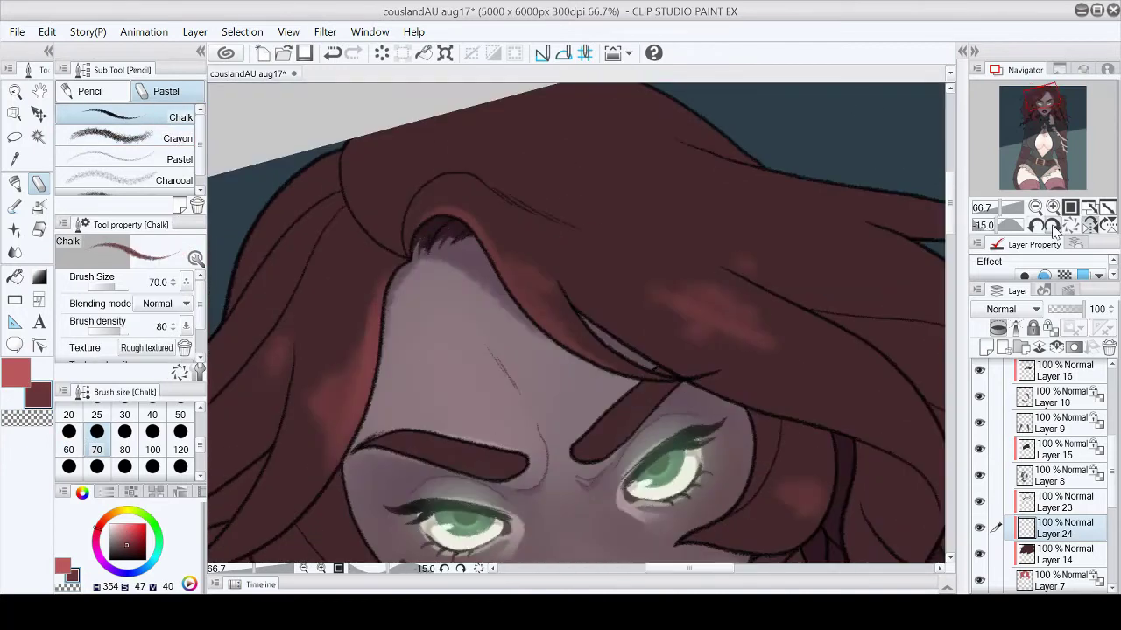
key(minus)
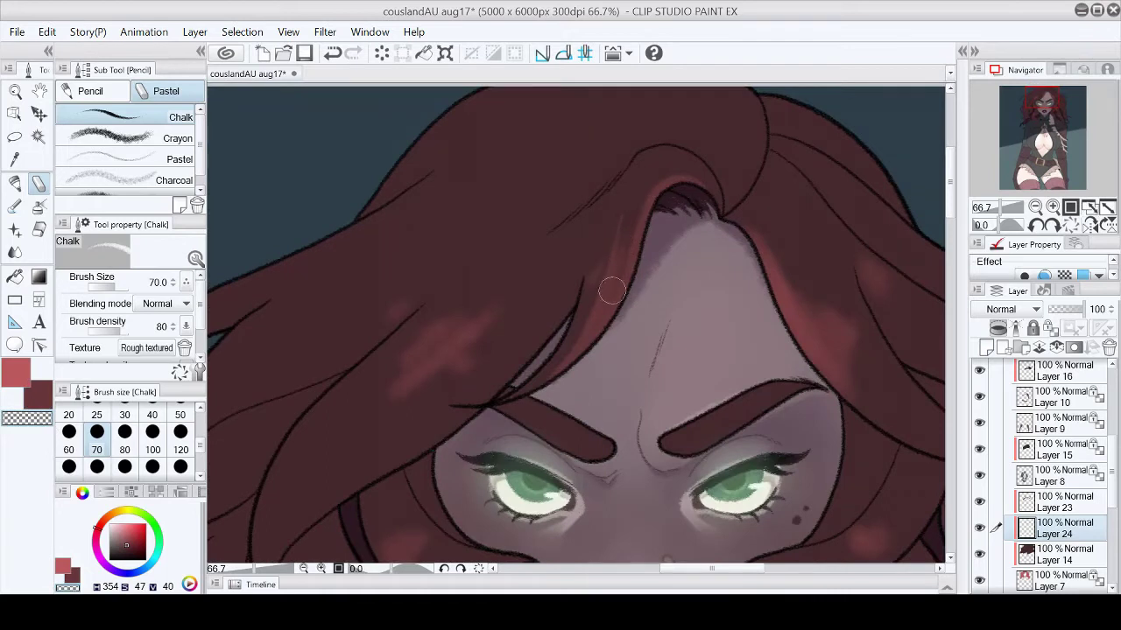
key(c)
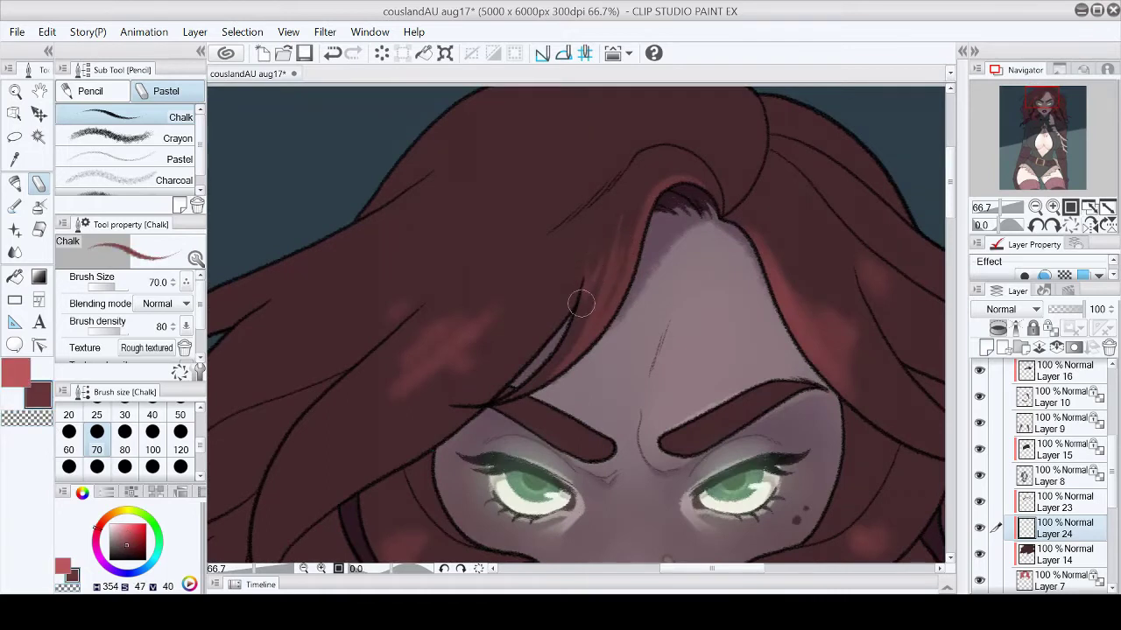
key(h)
key(c)
key(c)
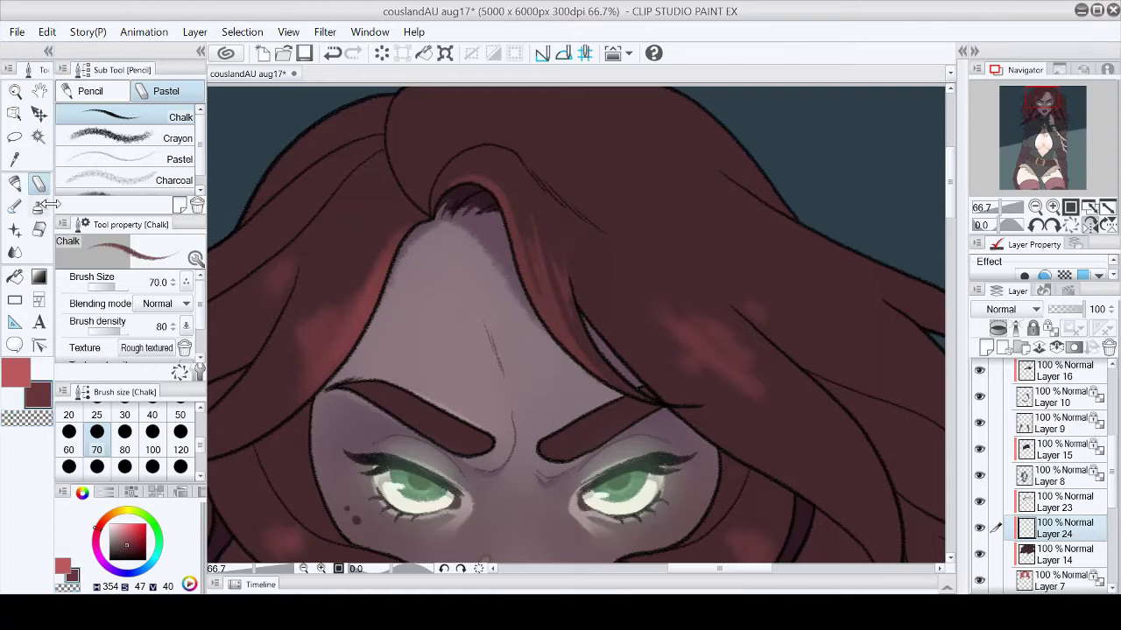
Step: Draw red strands through the highlight patch on the fringe sweep opposite the cheek moles with Chalk at size 70
click(123, 138)
click(1090, 225)
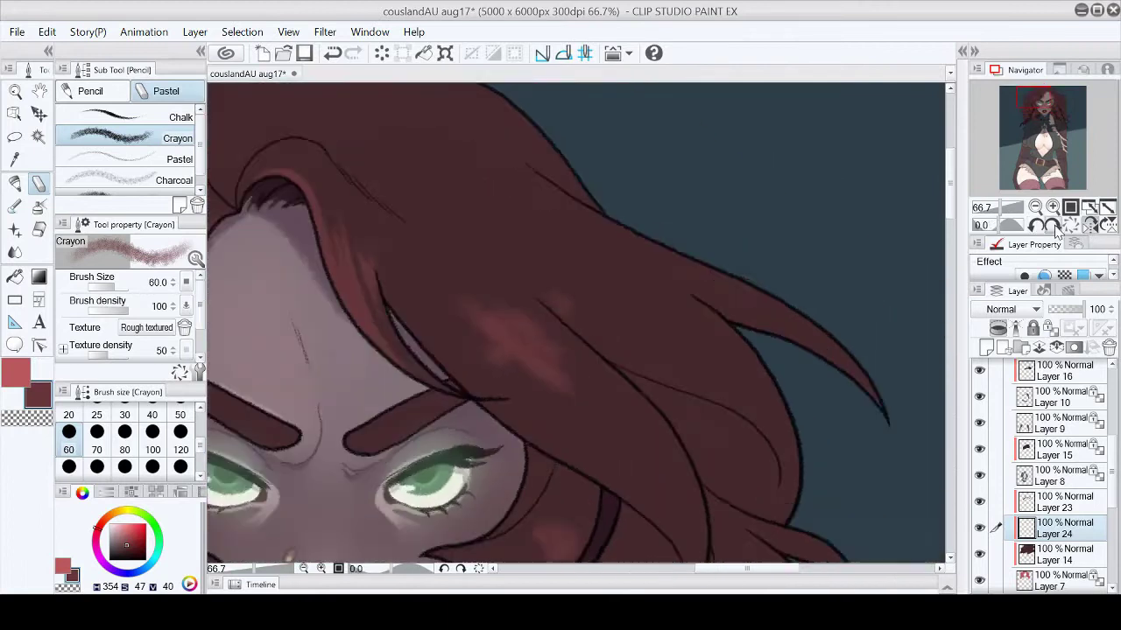
click(1052, 225)
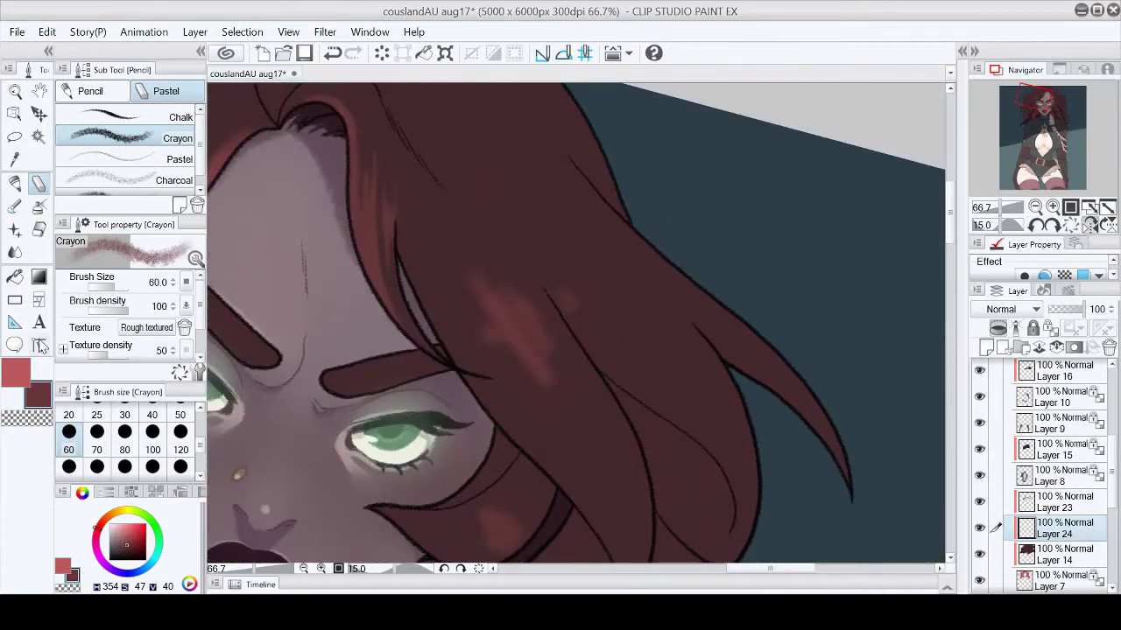
click(122, 116)
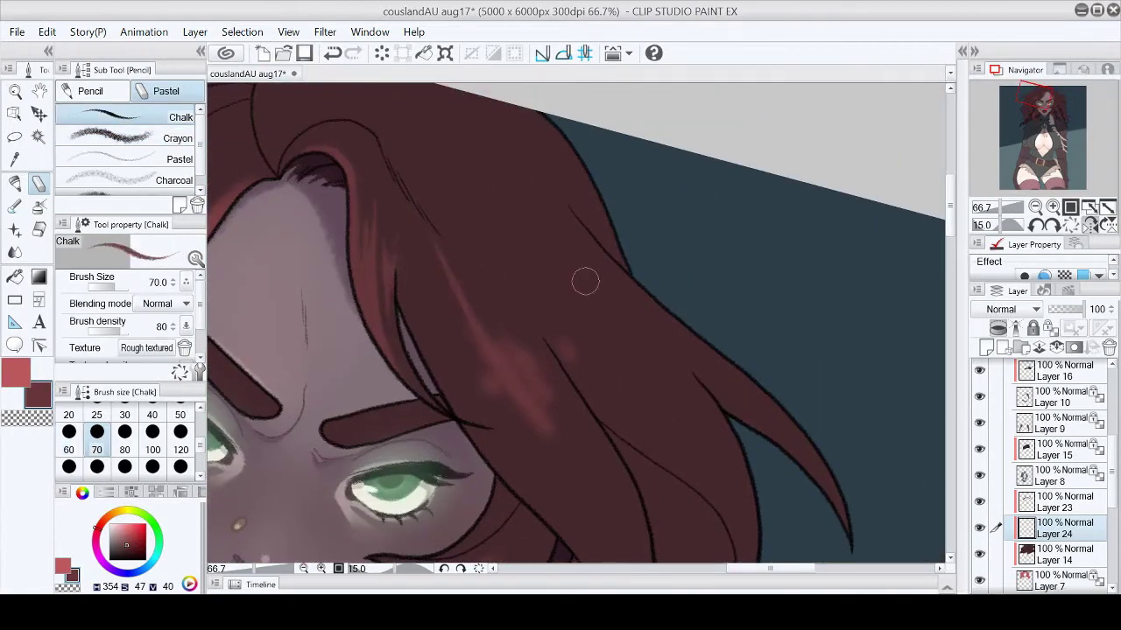
drag(516, 396, 500, 257)
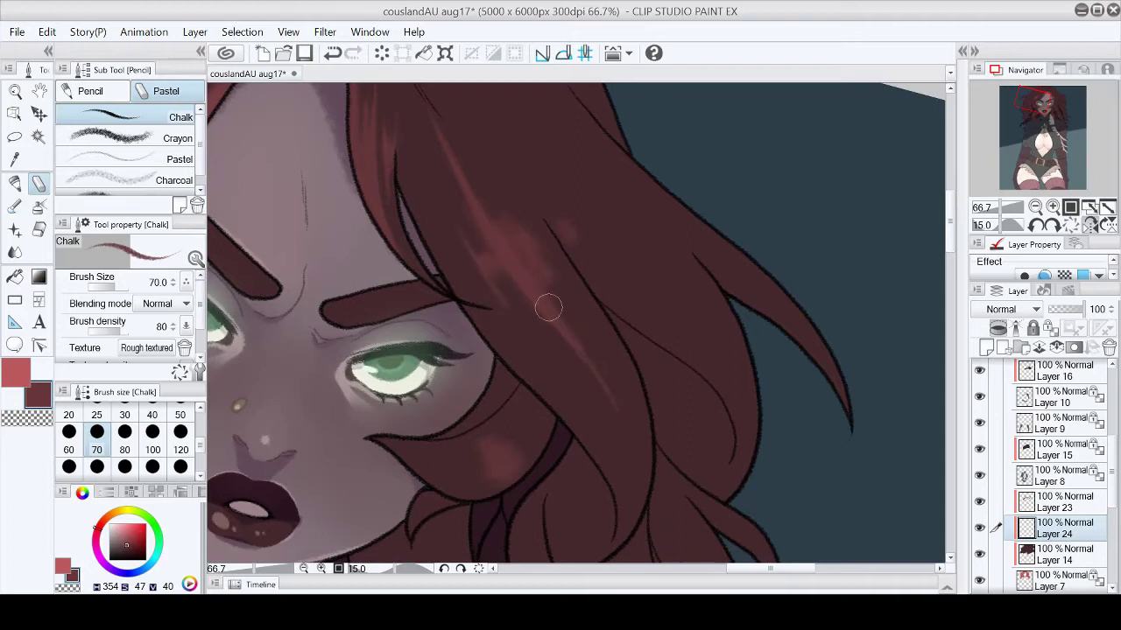
Step: Thin that fringe sweep's highlight into fine streaks by alternating transparent and coloured Chalk strokes at size 70
key(ctrl+shift+r)
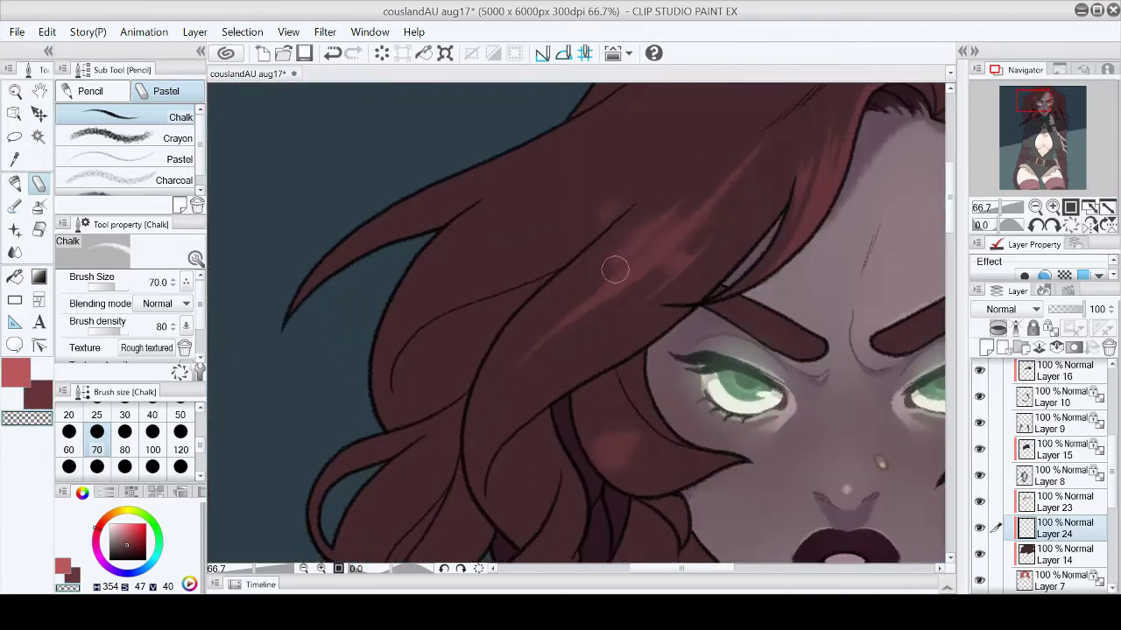
key(c)
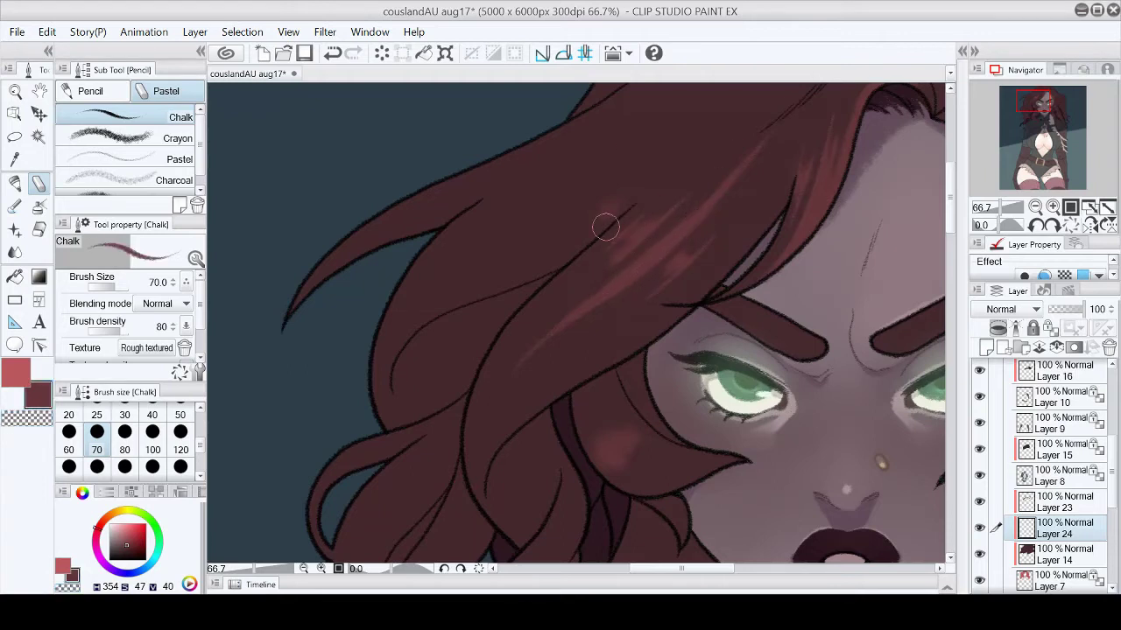
key(ctrl+0)
scroll(643, 497, up, 5)
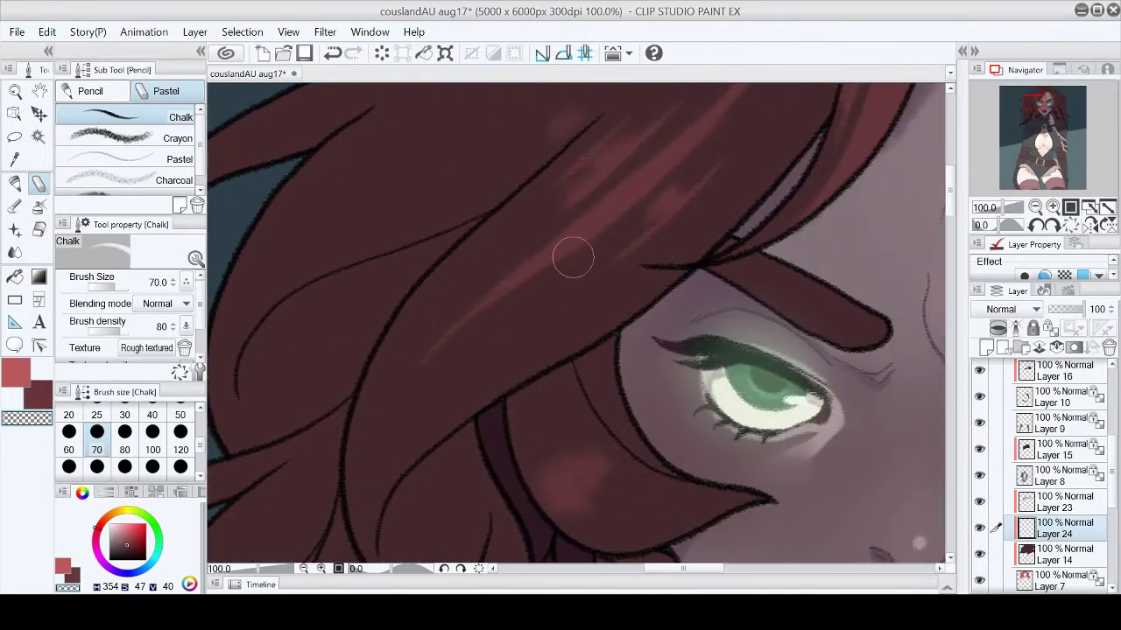
key(x)
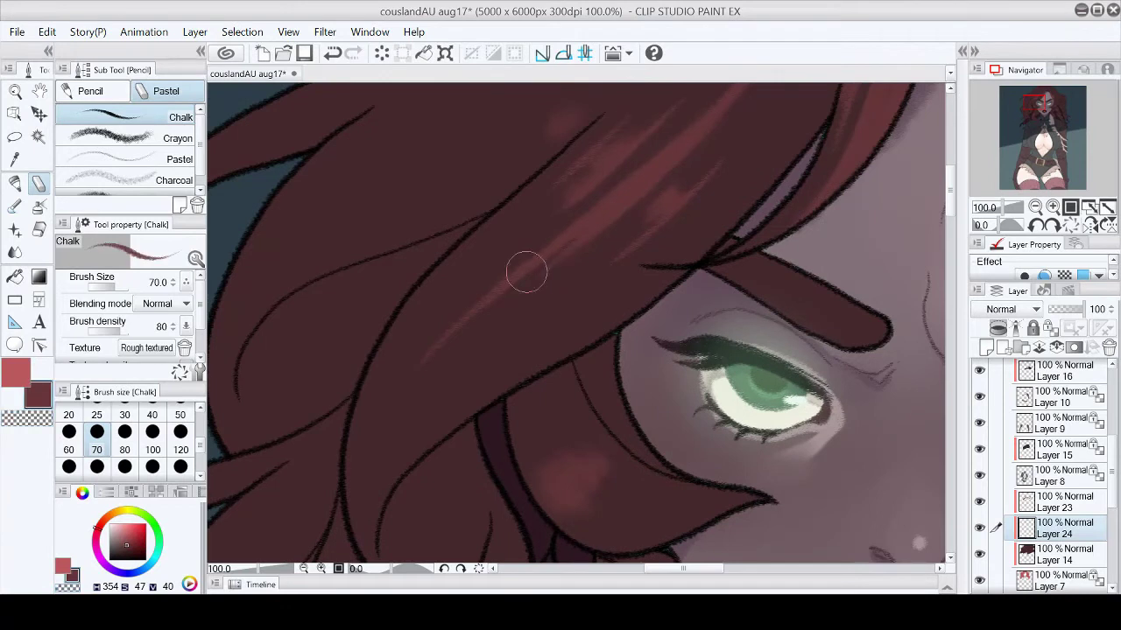
Step: Soften the streaked fringe highlight with Crayon at size 60, using dark red and transparent colour
key(ctrl+minus)
key(minus)
click(123, 138)
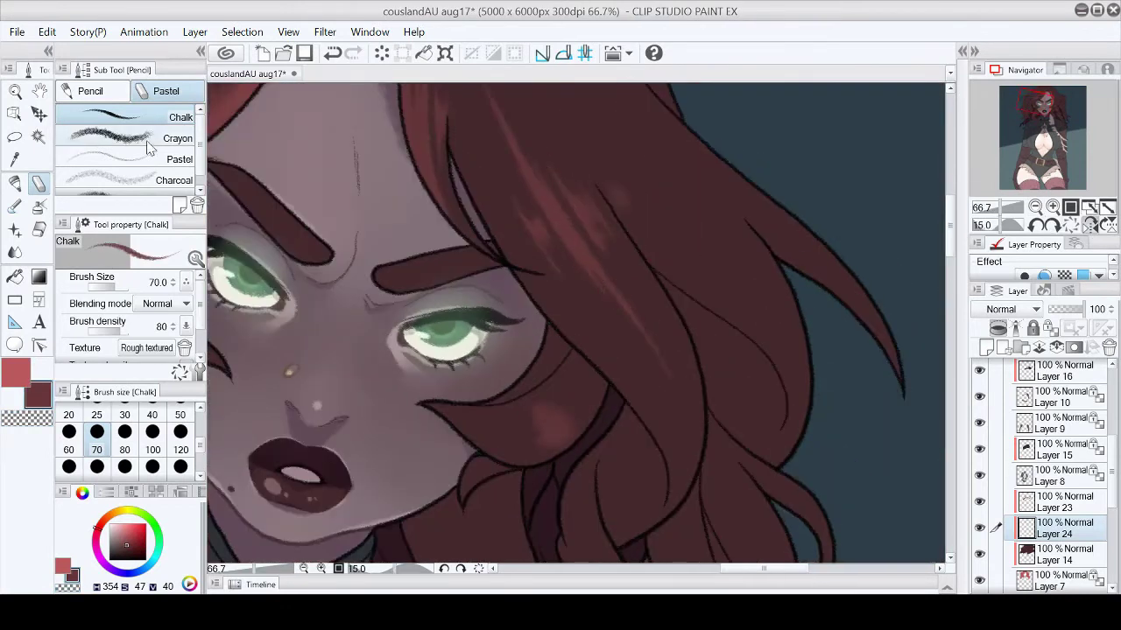
click(1073, 225)
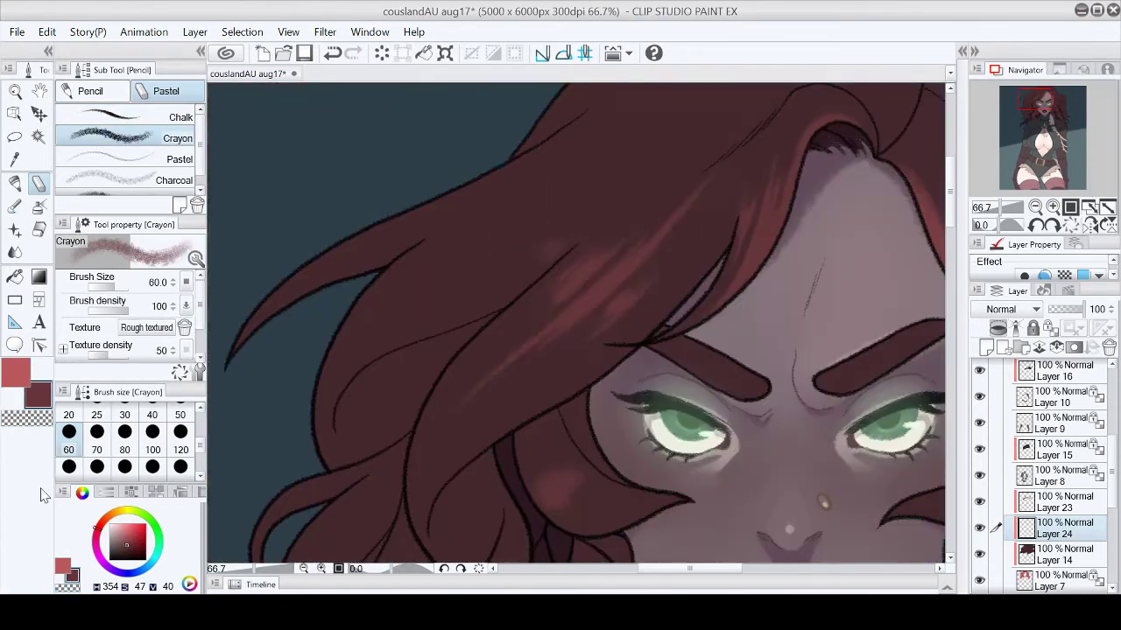
click(39, 421)
key(ctrl+0)
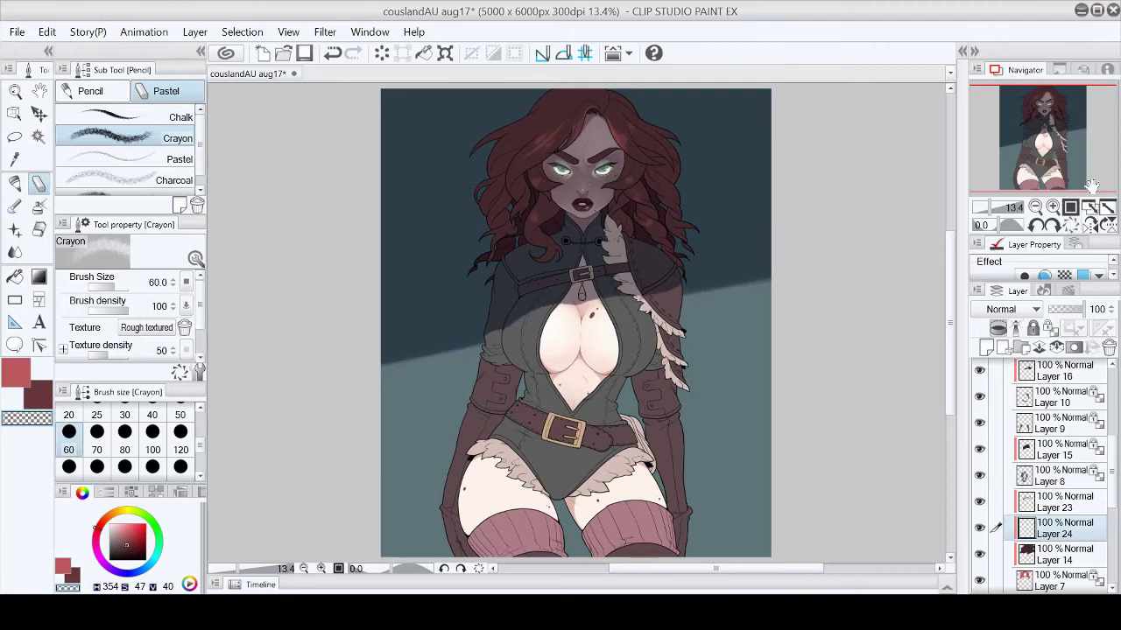
Step: Paint curved red strands with Chalk at size 70 over the highlight on the curl beside the cheek below the fringe sweep
scroll(518, 194, up, 10)
key(c)
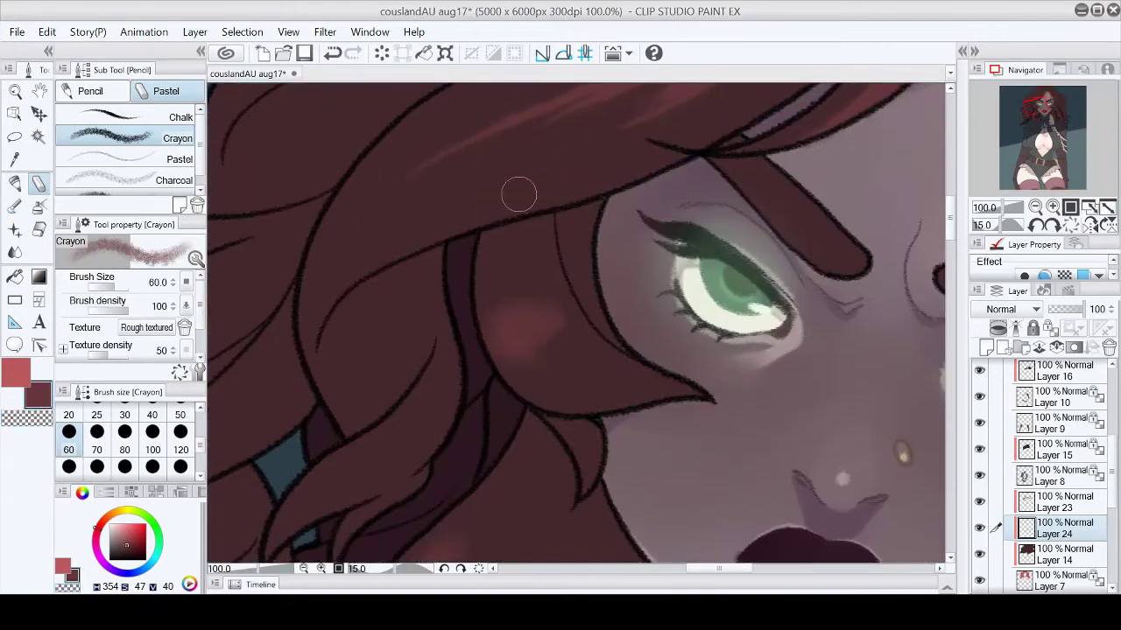
key(ctrl+z)
key(comma)
mouse_move(536, 248)
mouse_down()
mouse_move(545, 283)
mouse_move(613, 355)
mouse_up()
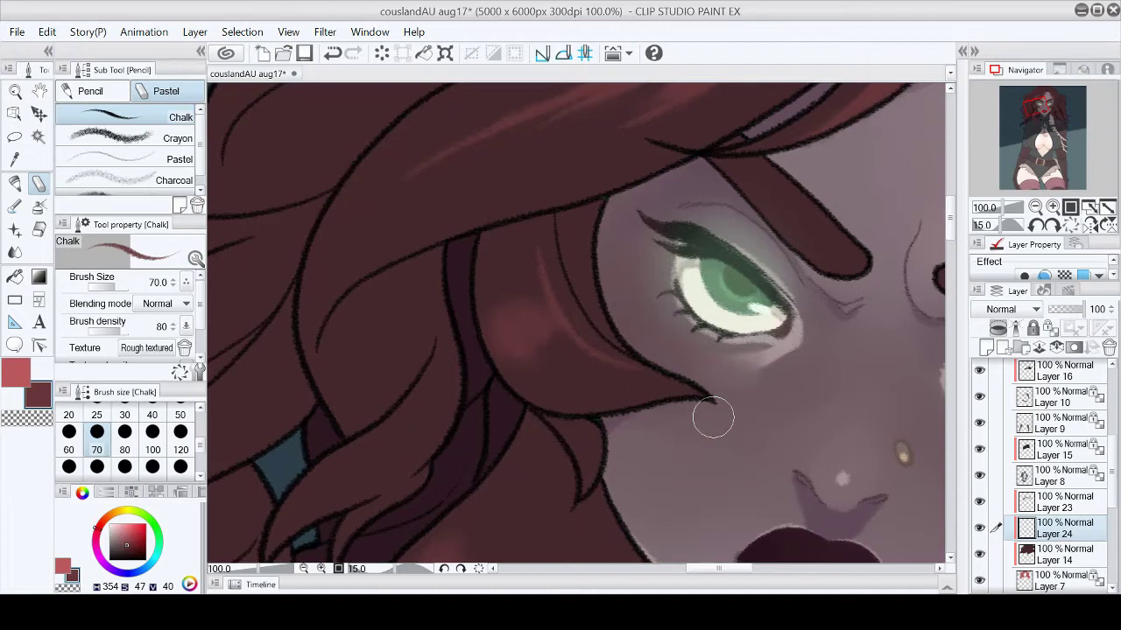
drag(538, 245, 552, 330)
mouse_move(512, 284)
mouse_down()
mouse_move(533, 340)
mouse_move(509, 308)
mouse_move(545, 348)
mouse_move(520, 314)
mouse_move(591, 367)
mouse_move(491, 321)
mouse_up()
Step: Refine the cheek curl's strands with Crayon at size 60 and transparent Chalk at size 70, and save the illustration
click(1070, 226)
key(c)
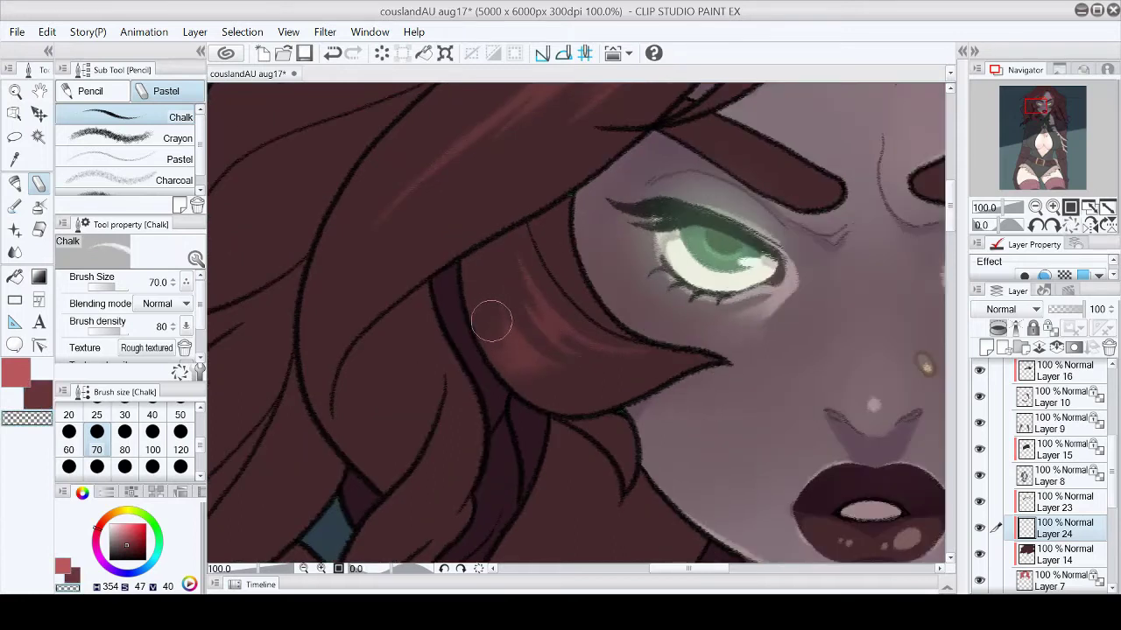
key(c)
click(333, 53)
key(period)
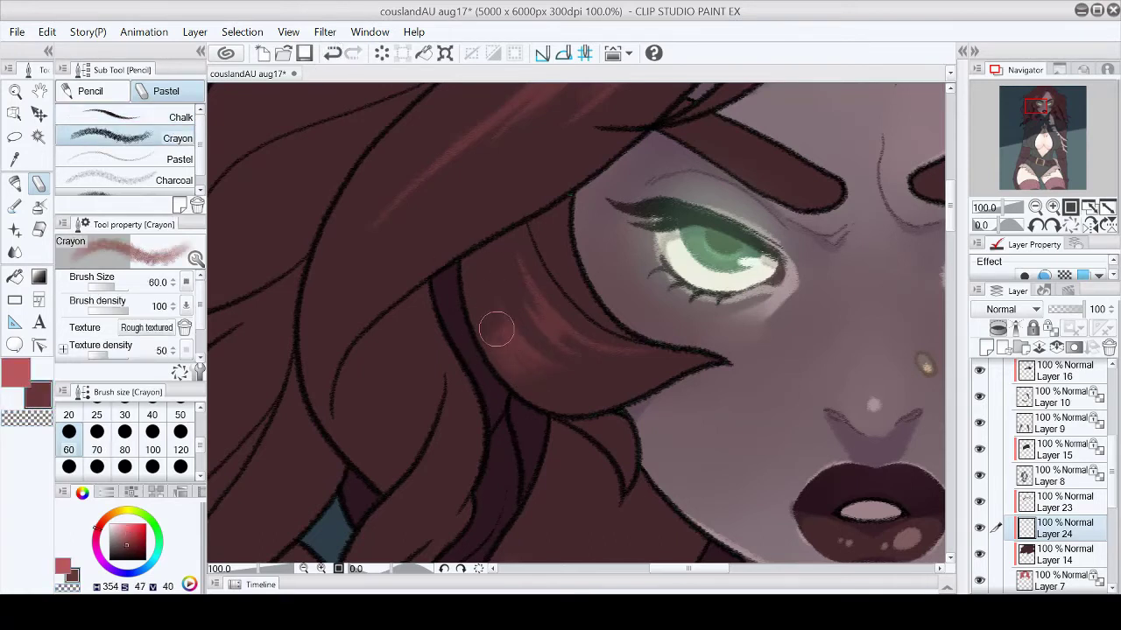
key(comma)
key(c)
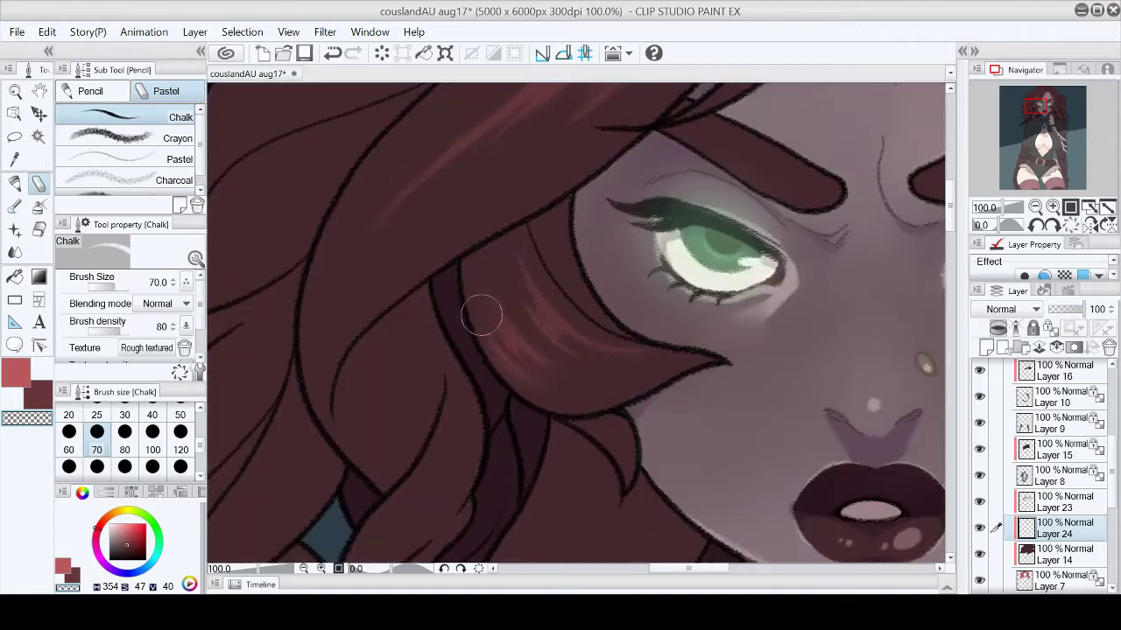
key(ctrl+0)
key(ctrl+s)
Step: Streak the round highlight on the large curl beside the neck with Chalk at size 70, using red and transparent strokes
scroll(1048, 166, up, 4)
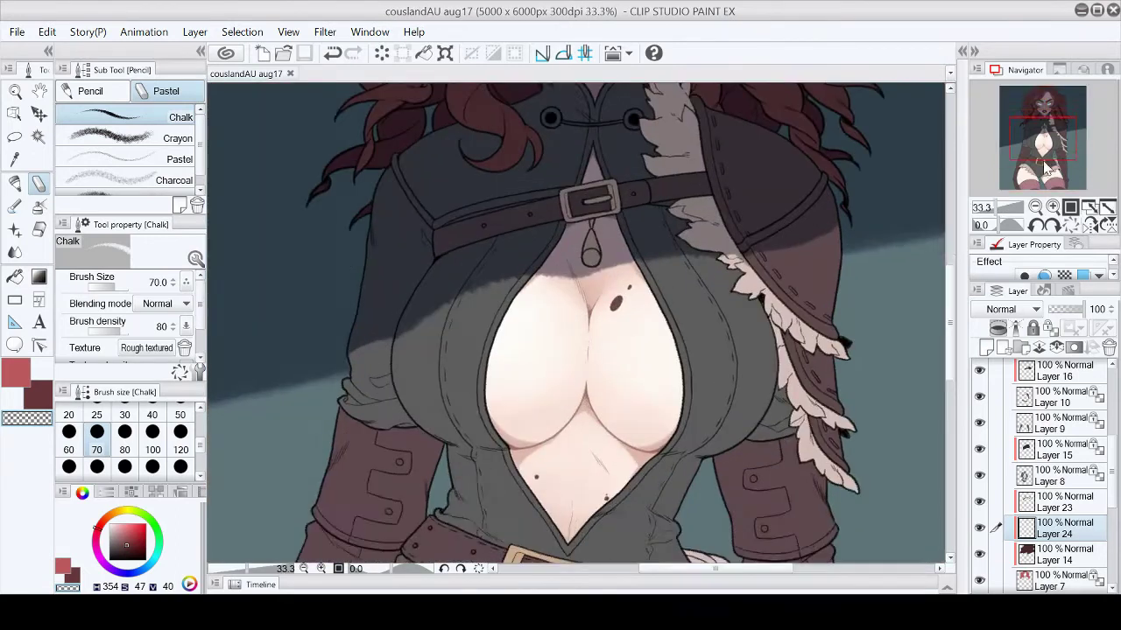
drag(1048, 166, 1044, 119)
scroll(1040, 118, up, 3)
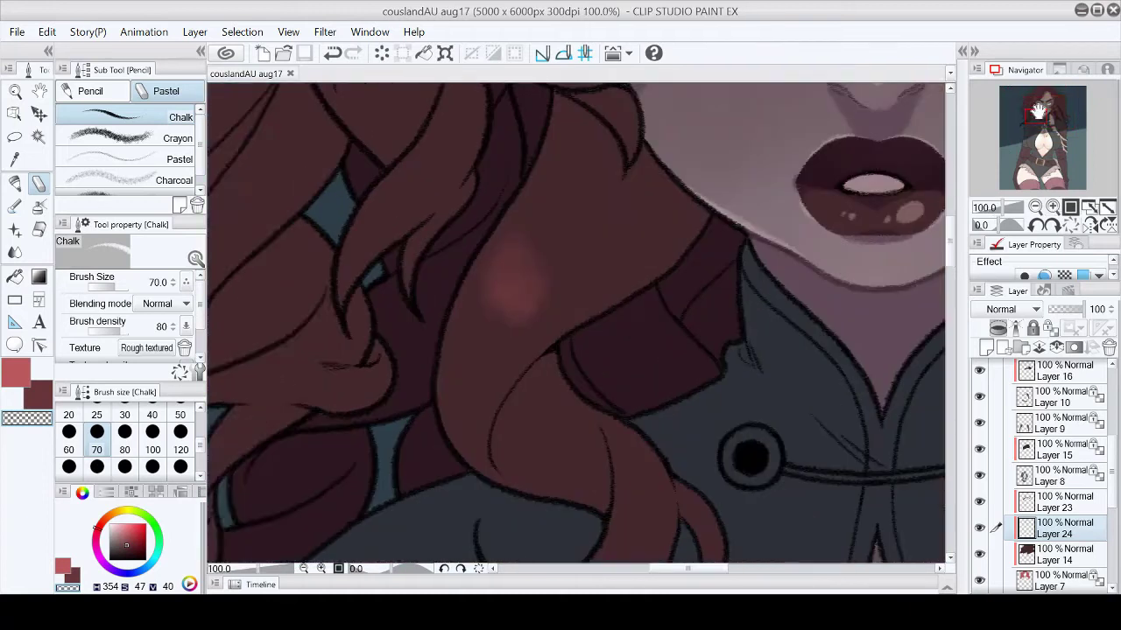
key(c)
mouse_move(492, 207)
mouse_down()
mouse_move(392, 357)
mouse_move(452, 253)
mouse_up()
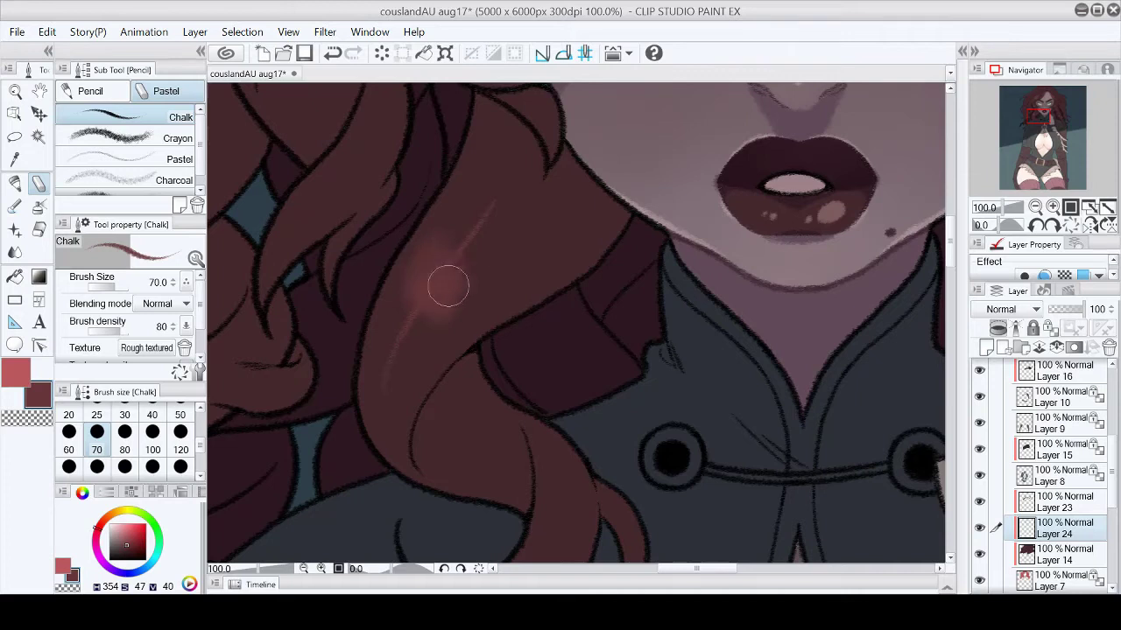
key(c)
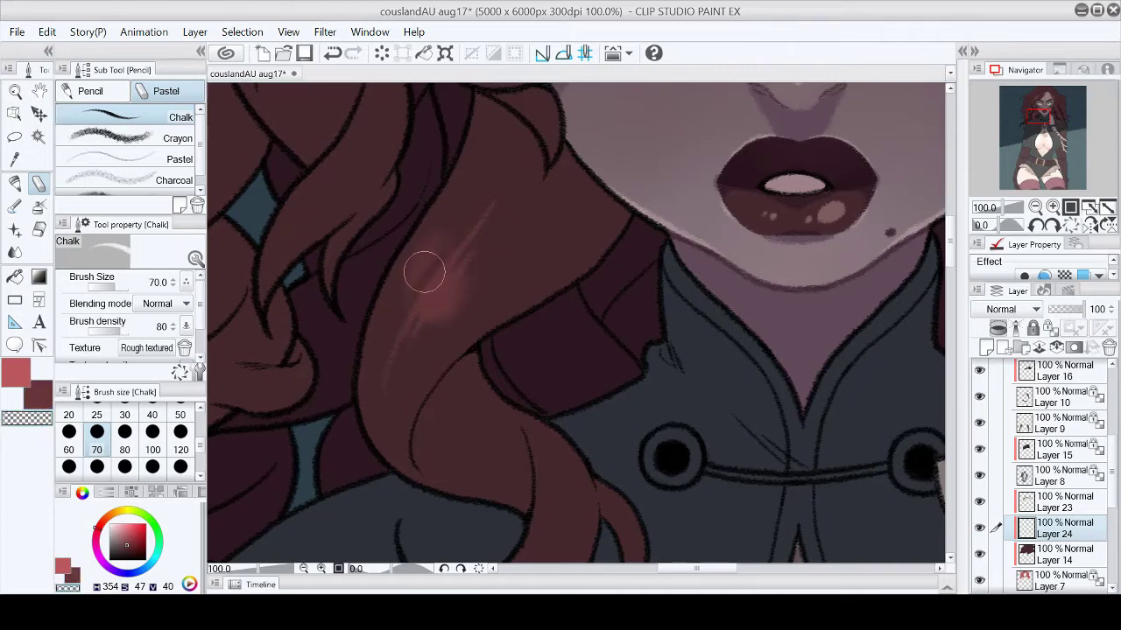
mouse_move(421, 305)
mouse_down()
mouse_move(408, 361)
mouse_move(430, 252)
mouse_move(408, 248)
mouse_move(430, 220)
mouse_move(422, 342)
mouse_up()
Step: Blend the neck curl's highlight with Crayon at size 60 and carve its strands with transparent Chalk
key(c)
key(c)
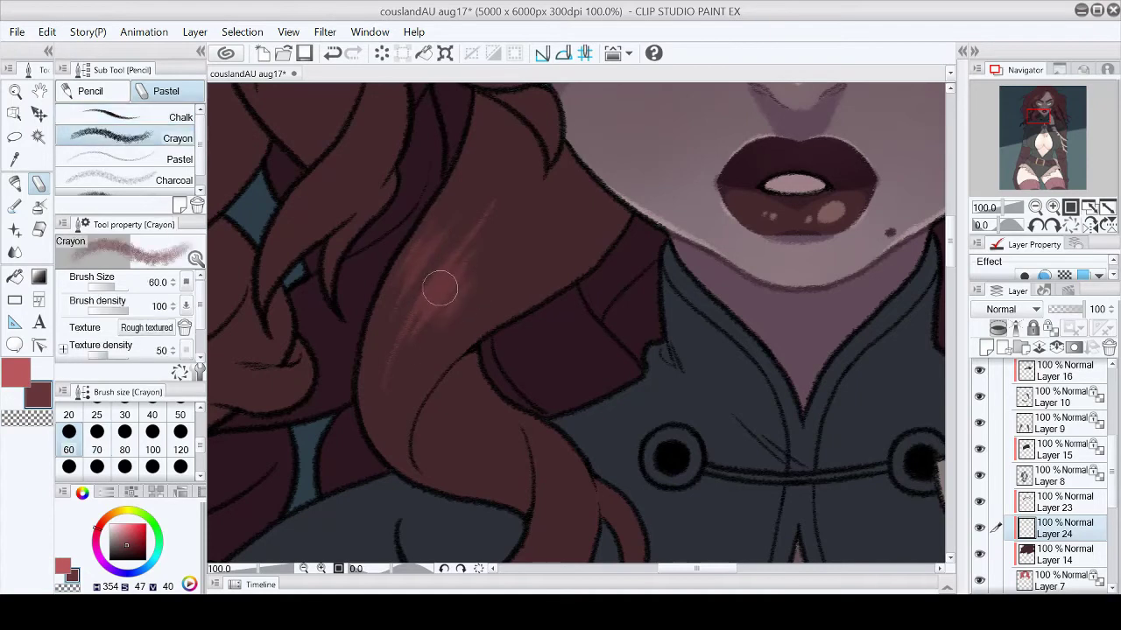
click(42, 403)
key(c)
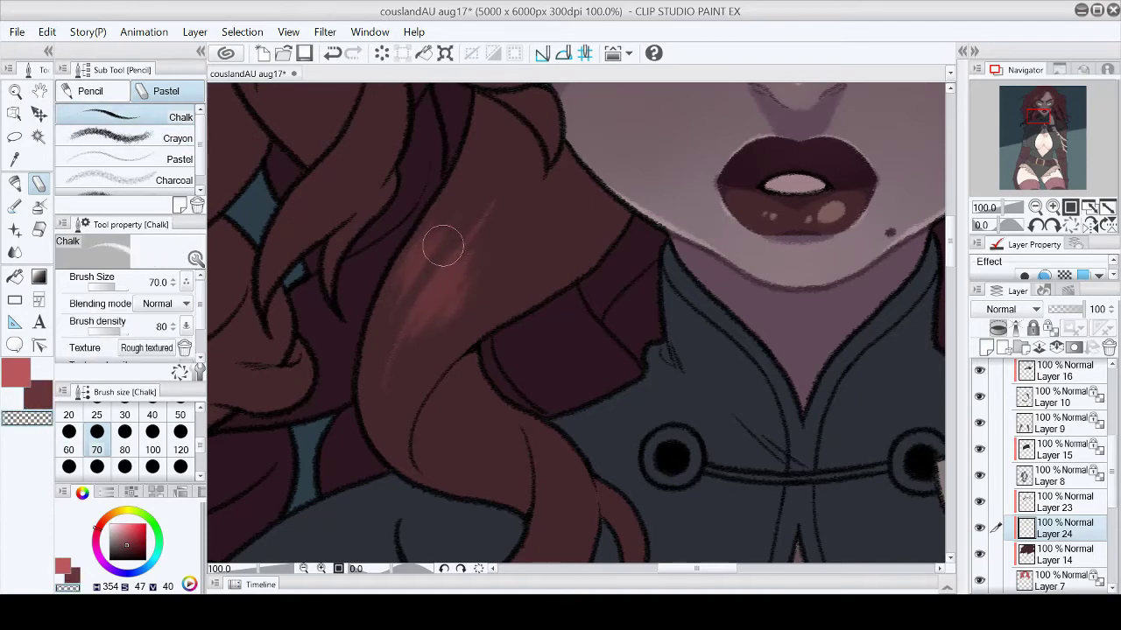
Step: Break the highlight along the forehead on the cheek-mole side into strands with Chalk at size 70, alternating colour and transparency
click(1108, 208)
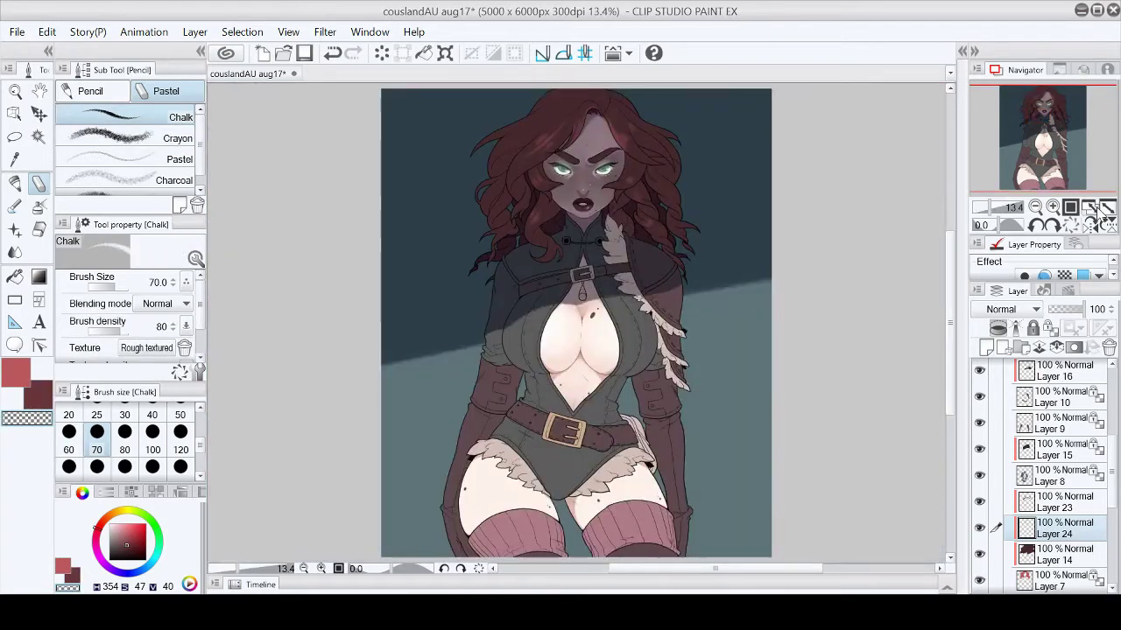
click(1052, 207)
drag(1046, 144, 1050, 146)
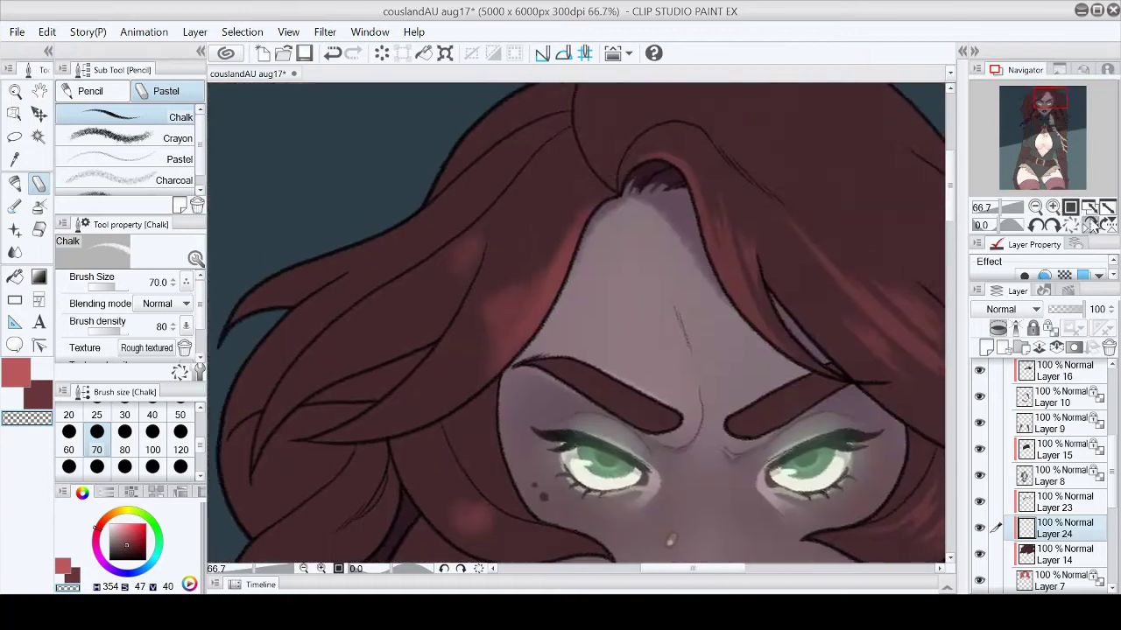
click(1052, 225)
drag(493, 207, 493, 213)
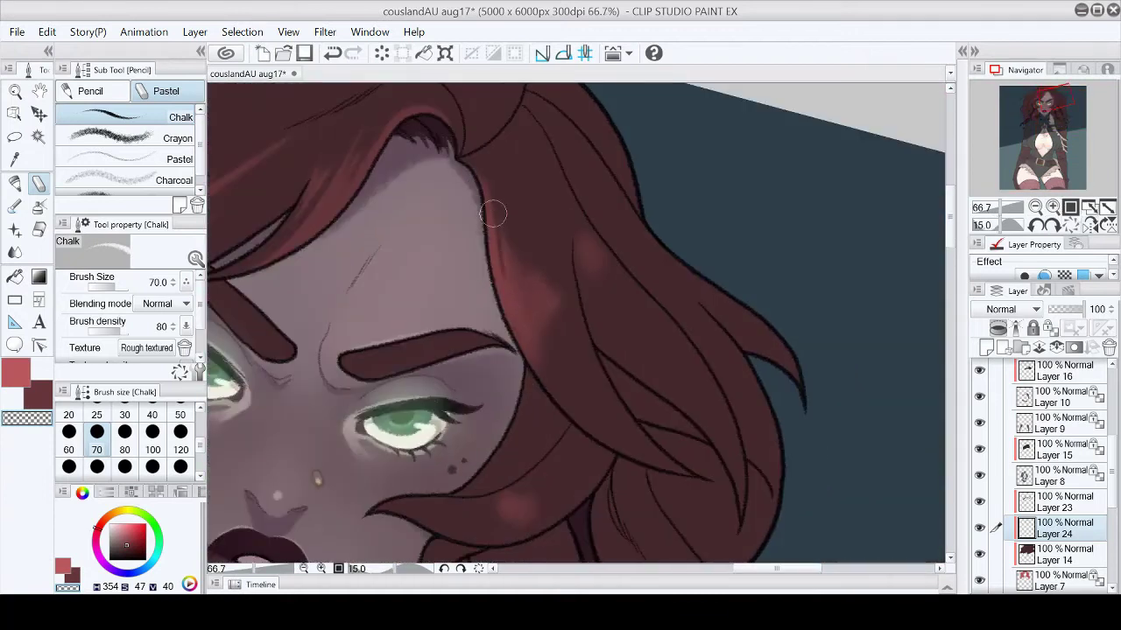
key(c)
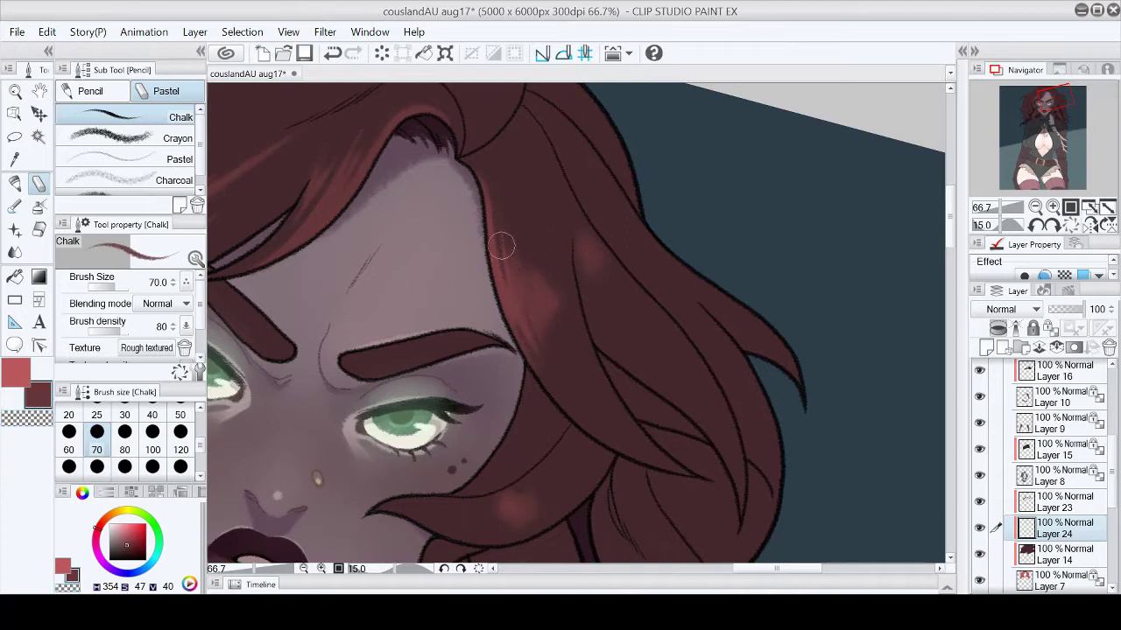
key(c)
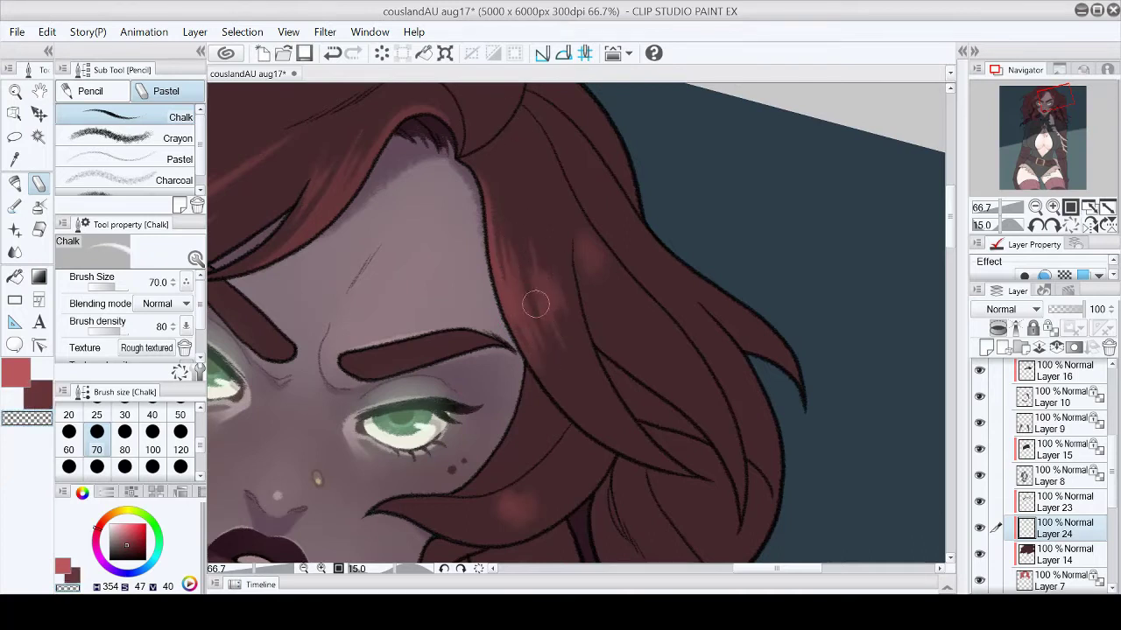
key(c)
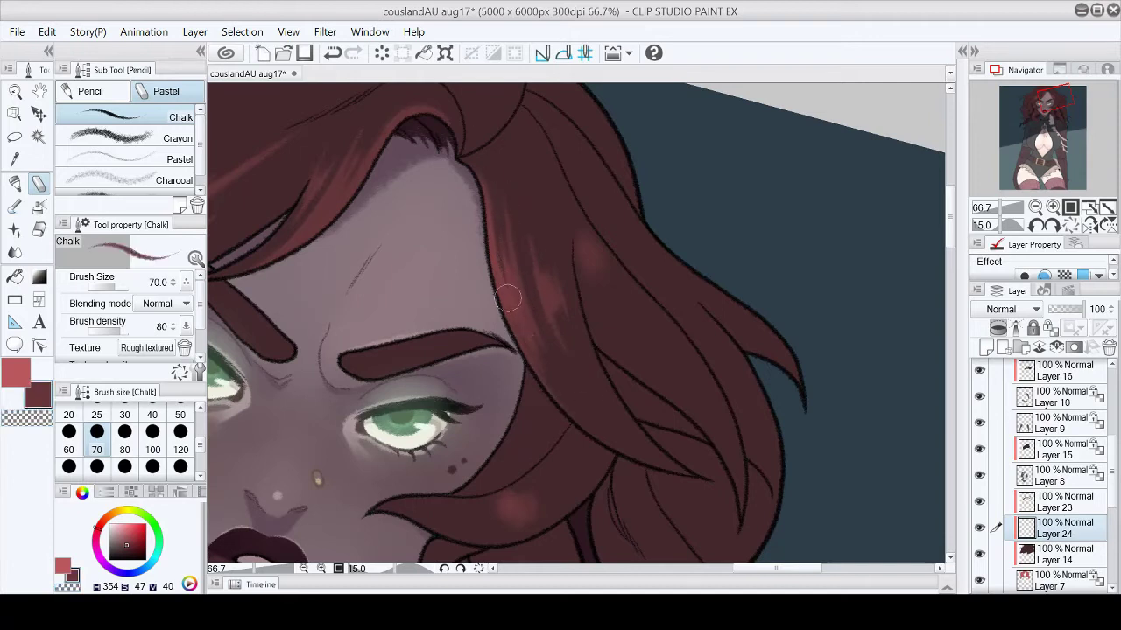
key(c)
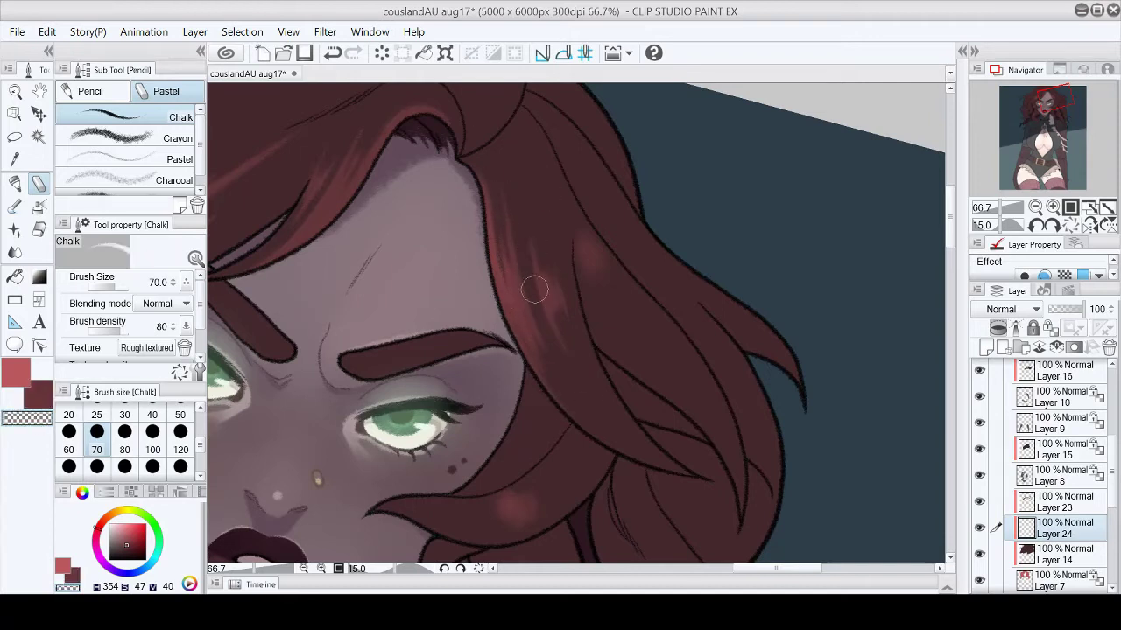
Step: Soften the forehead-side highlight with Crayon at size 60 and streak the neighbouring outer lock's highlight with Chalk at size 70
click(123, 139)
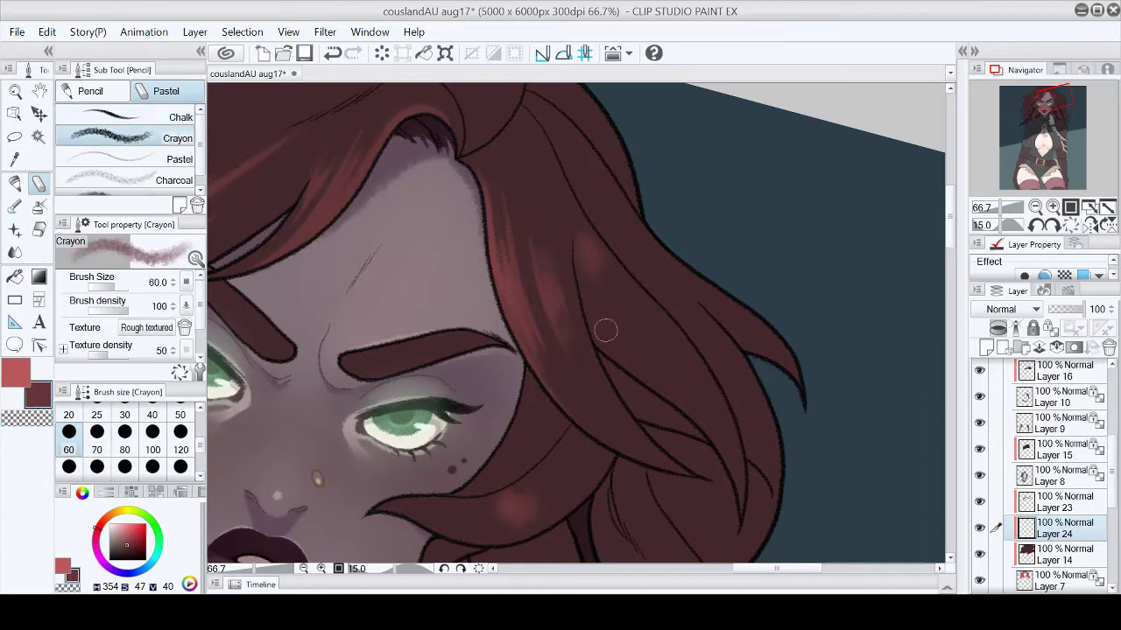
key(comma)
key(c)
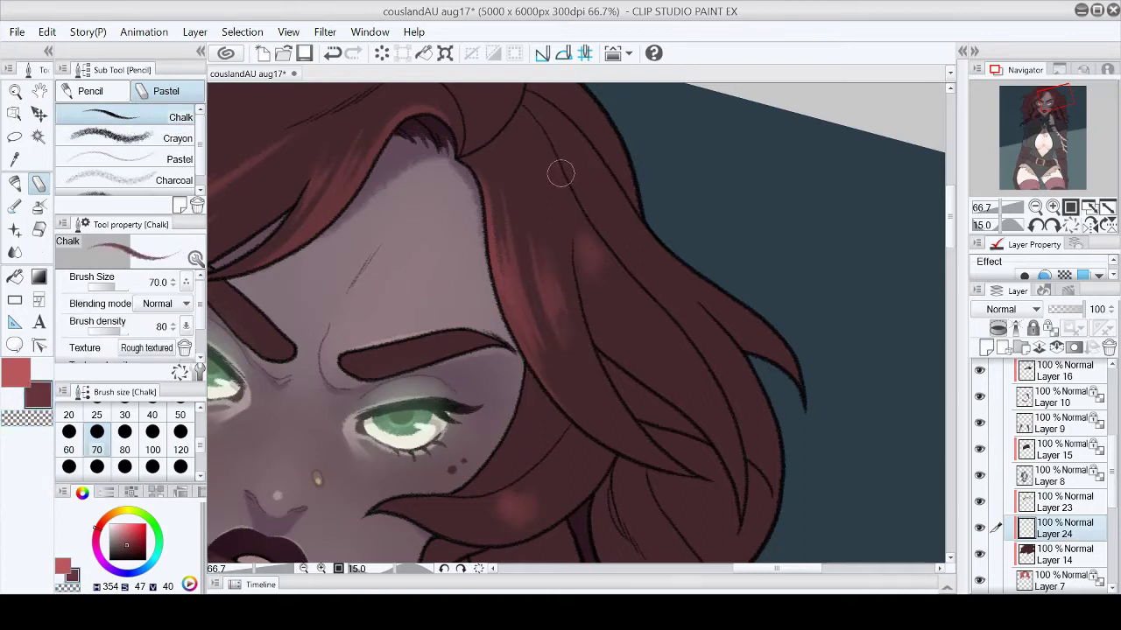
key(c)
key(c)
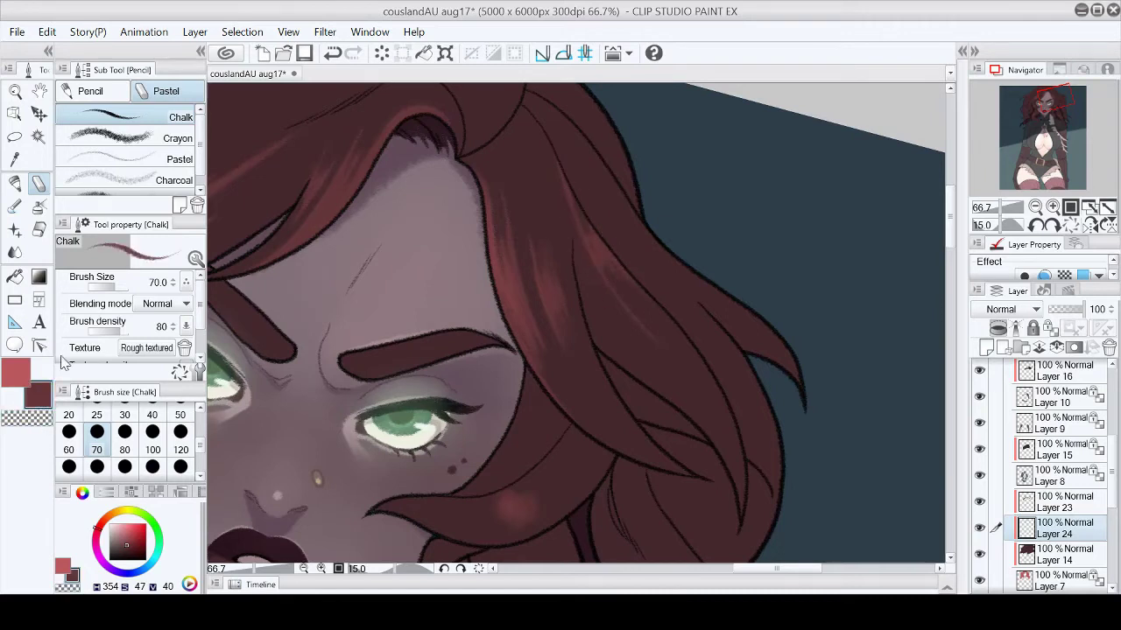
Step: Add finer Chalk strands at size 70 to the hair beside the forehead on the cheek-mole side
key(ctrl+0)
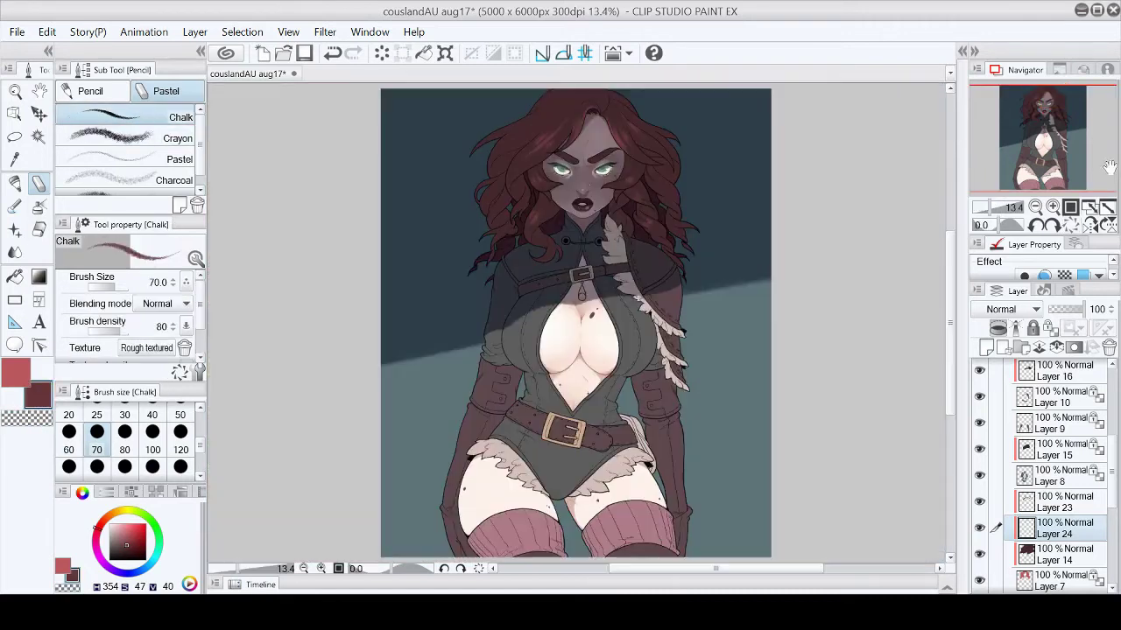
click(1107, 205)
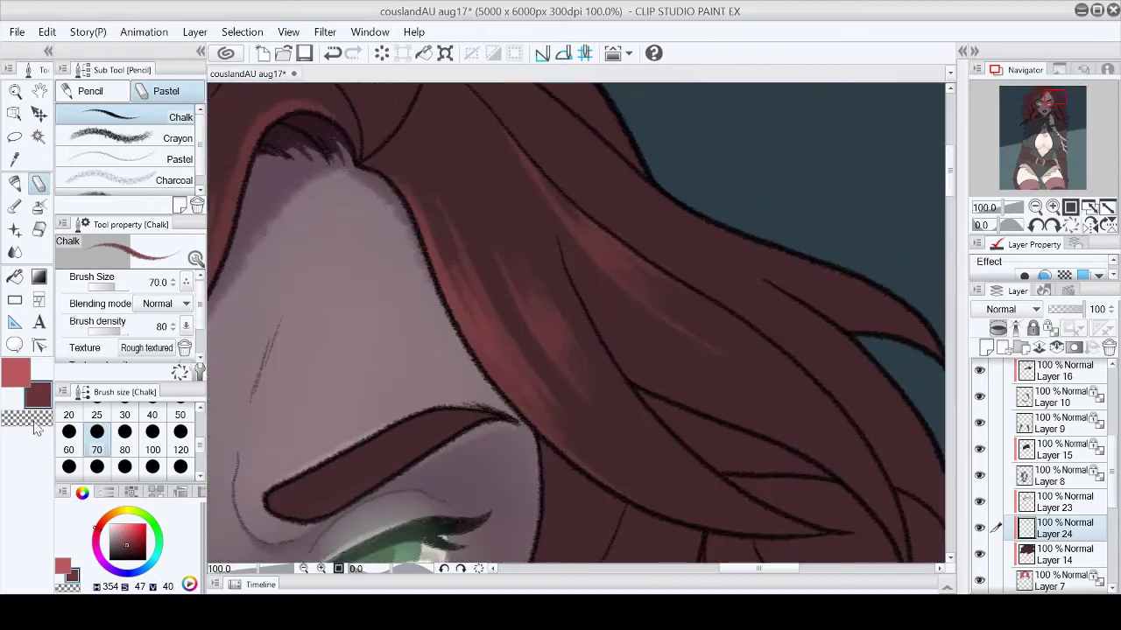
mouse_move(463, 208)
mouse_down()
mouse_move(438, 225)
mouse_move(458, 283)
mouse_move(452, 245)
mouse_move(468, 278)
mouse_up()
key(x)
click(1108, 210)
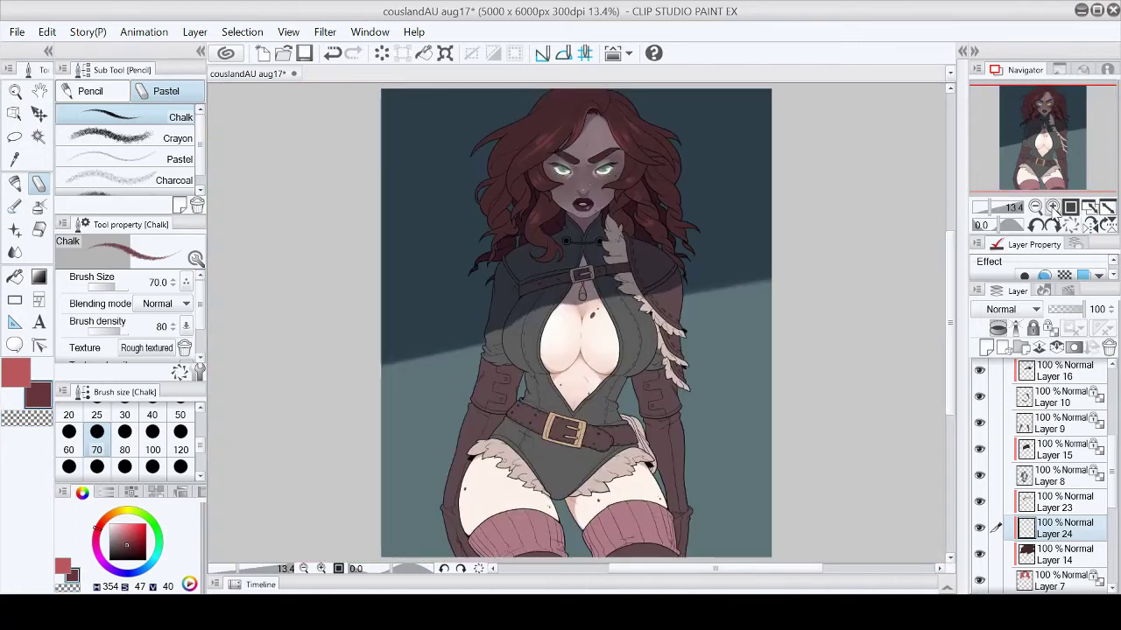
Step: Break the highlight on the lock beside the cheek-mole eye into strands with Chalk at size 70, alternating colour and transparency
click(1108, 210)
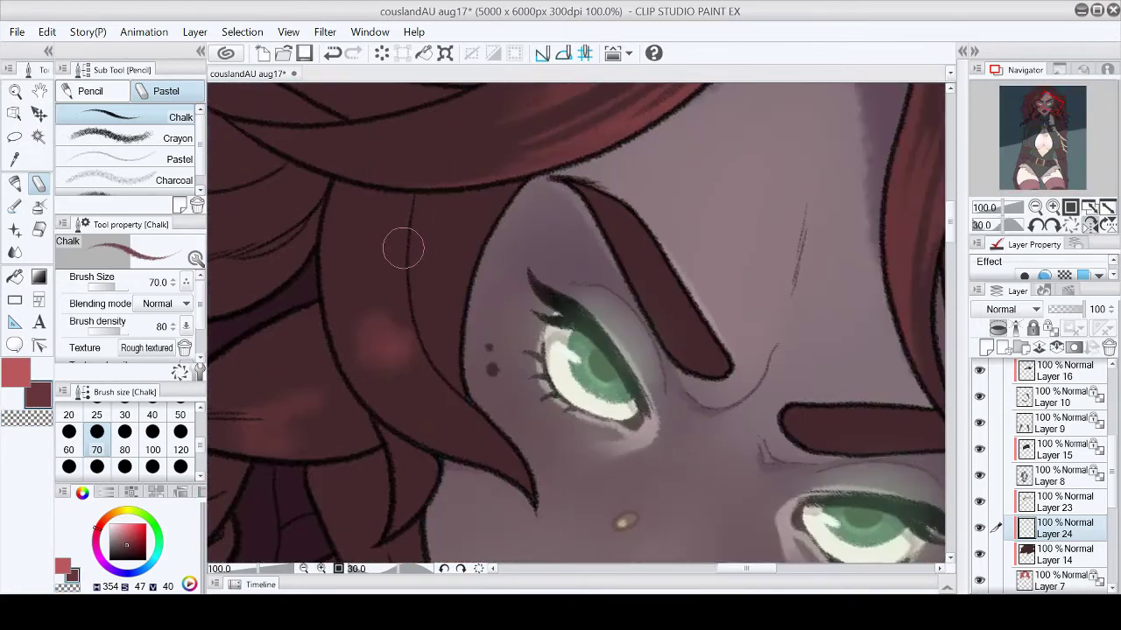
mouse_move(404, 248)
mouse_down()
mouse_move(422, 357)
mouse_move(446, 385)
mouse_move(386, 261)
mouse_move(387, 293)
mouse_up()
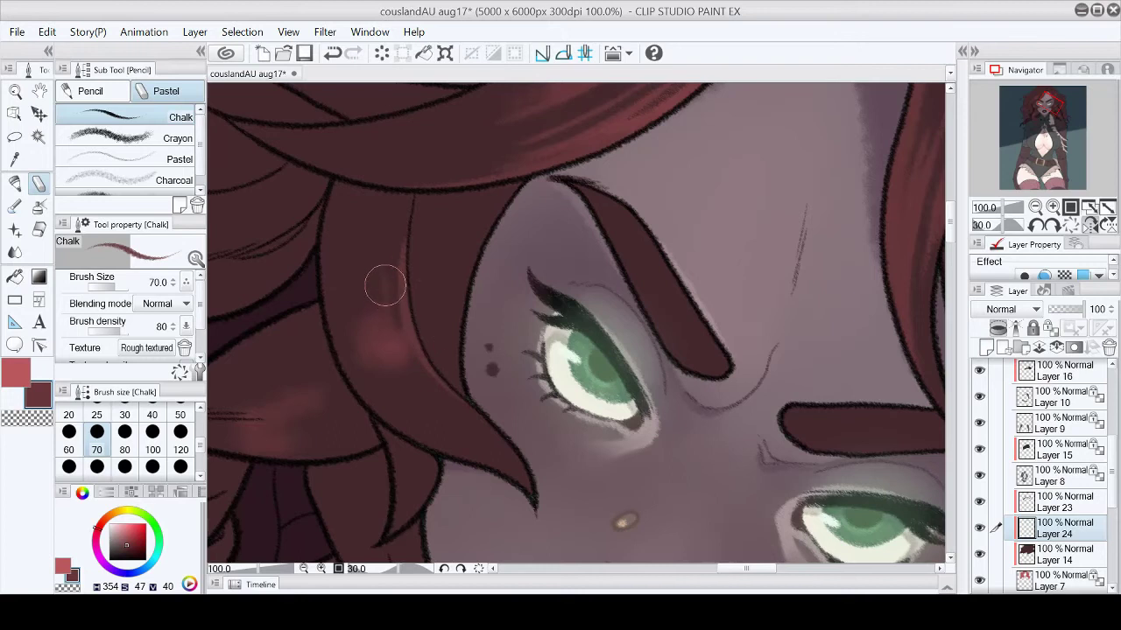
key(c)
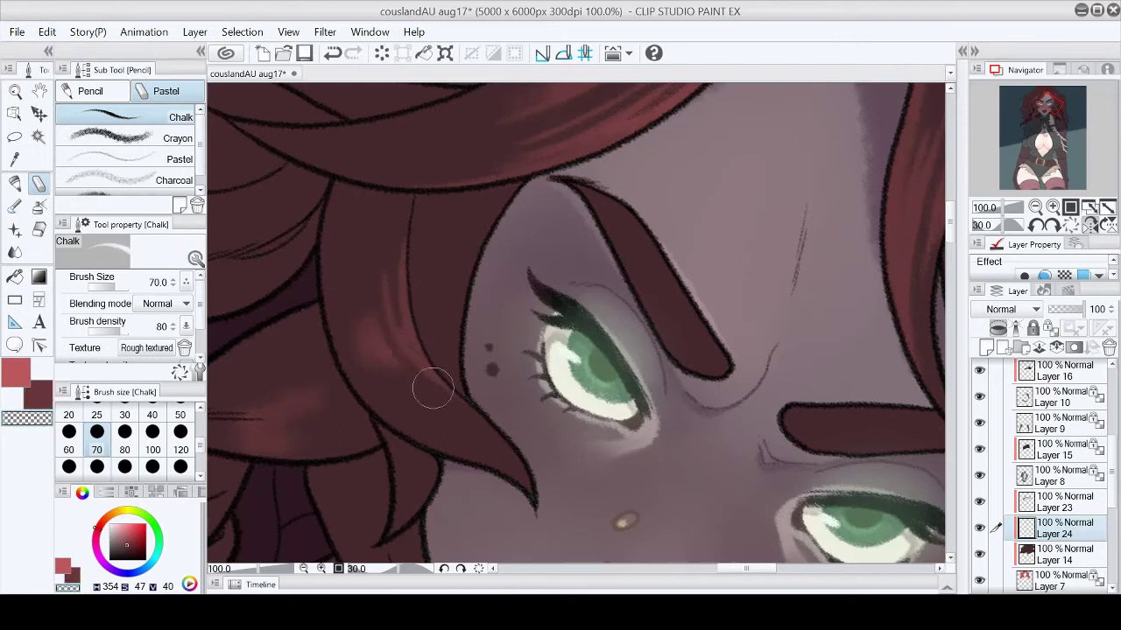
key(x)
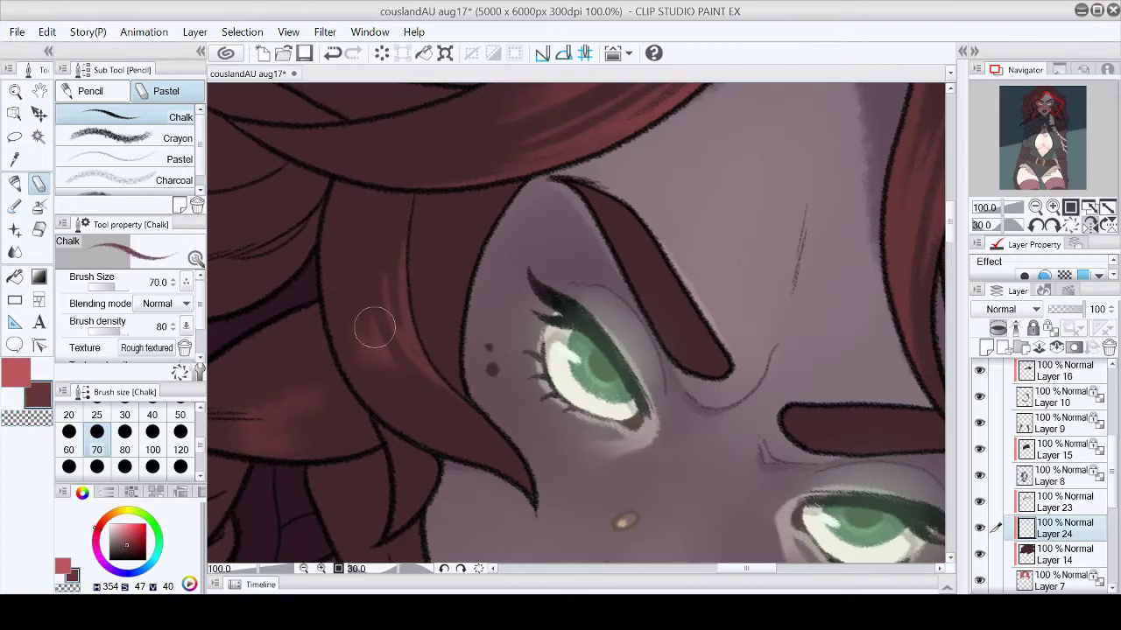
key(ctrl+at)
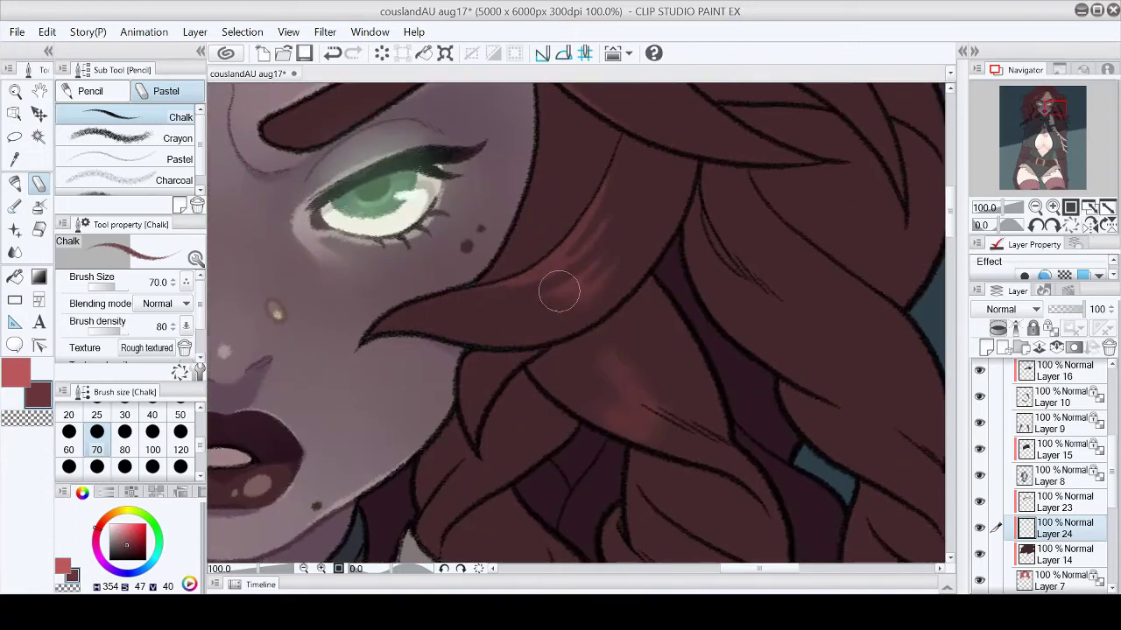
Step: Soften the same cheek lock's highlight with Crayon at size 60 and refine its strands with Chalk at size 70
key(period)
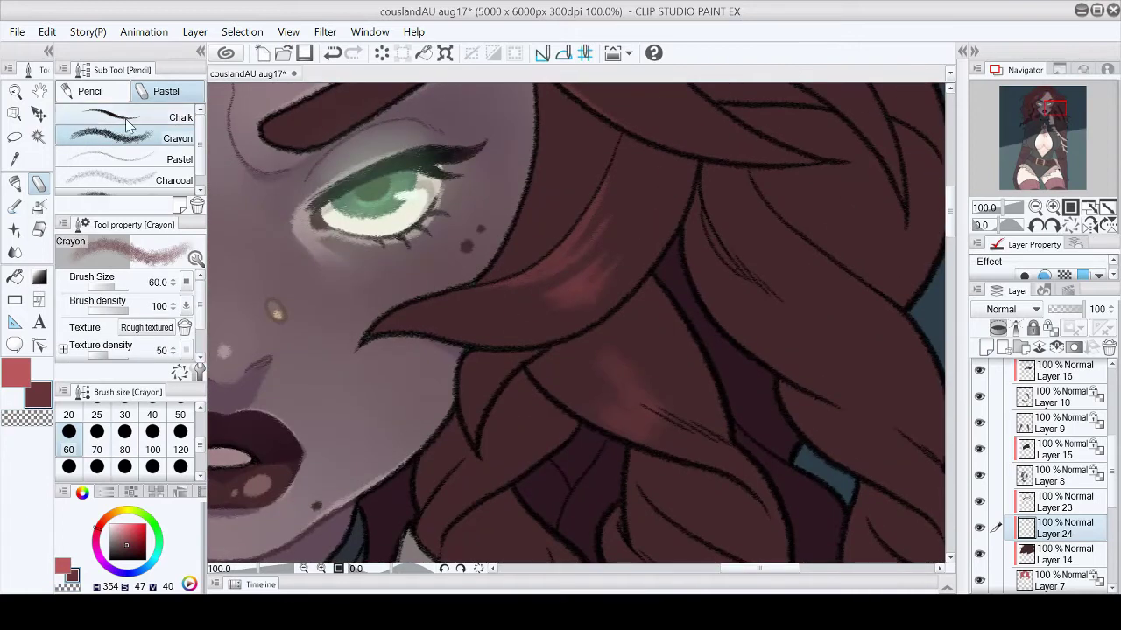
ctrl+shift+click(559, 310)
key(x)
key(p)
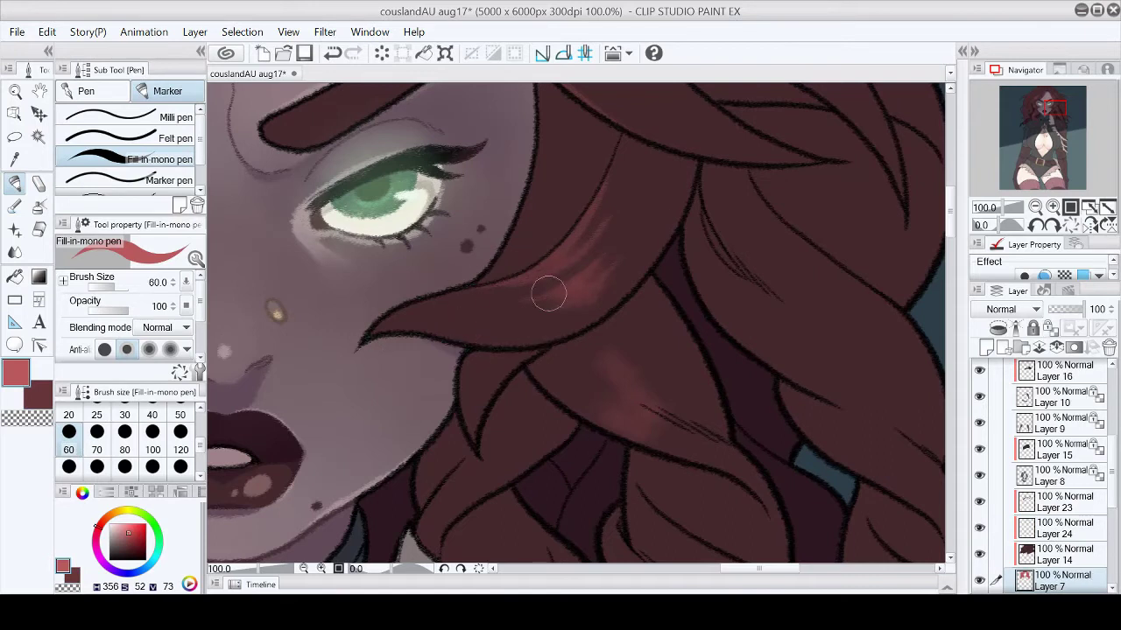
ctrl+shift+click(679, 198)
key(p)
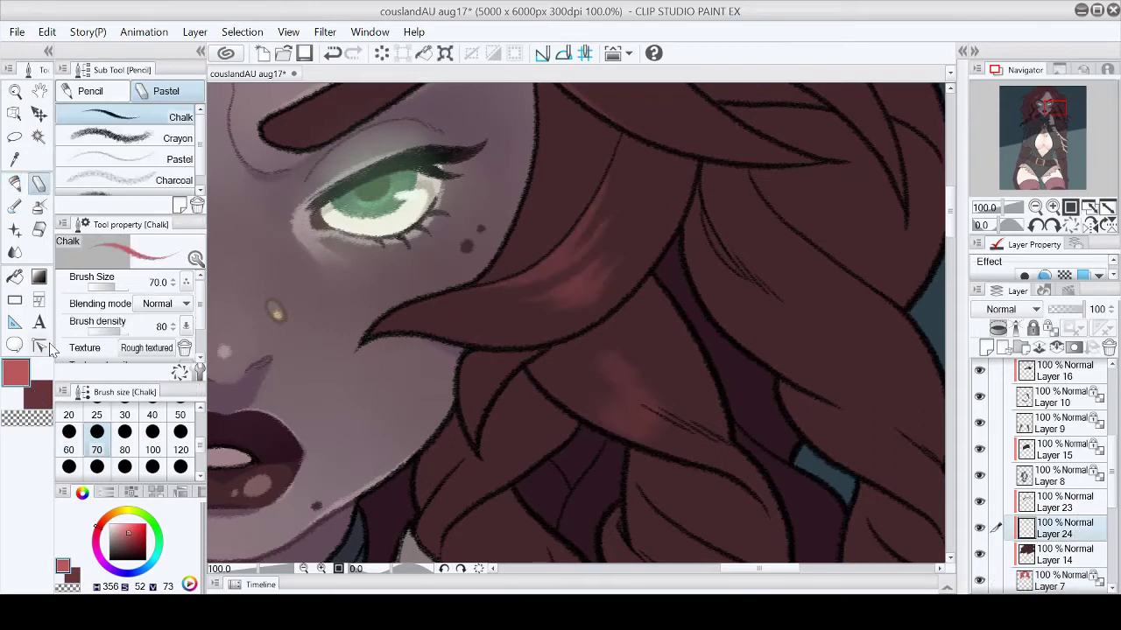
Step: Streak the highlight on the twisted lock just below the cheek lock with Chalk at size 70, using colour and transparency
drag(595, 333, 465, 227)
key(c)
key(c)
drag(428, 162, 458, 267)
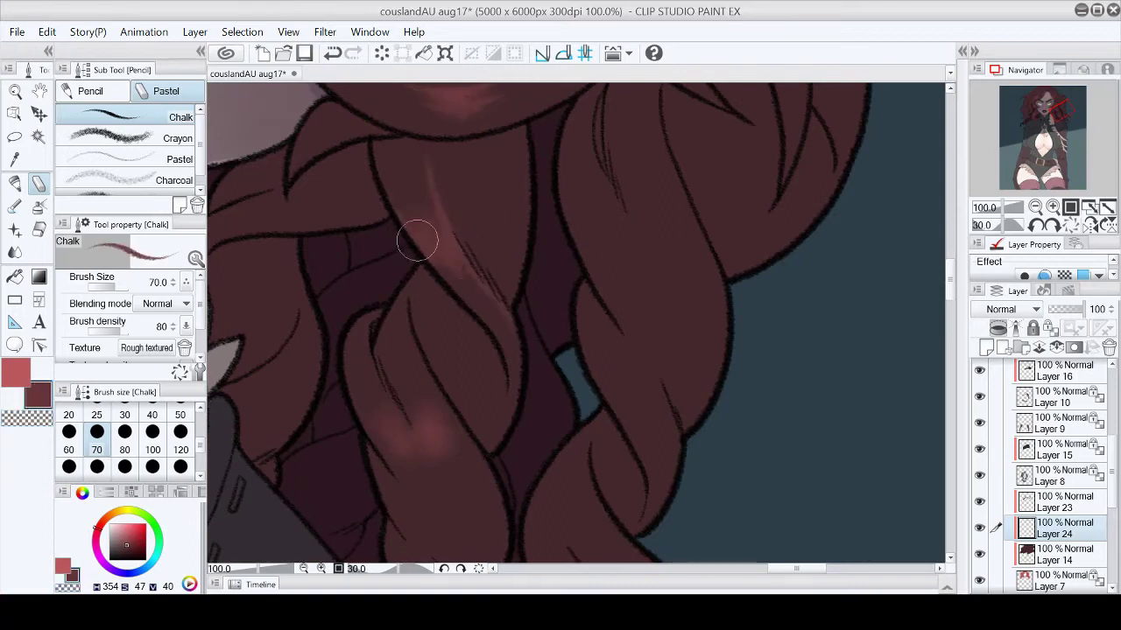
key(c)
key(c)
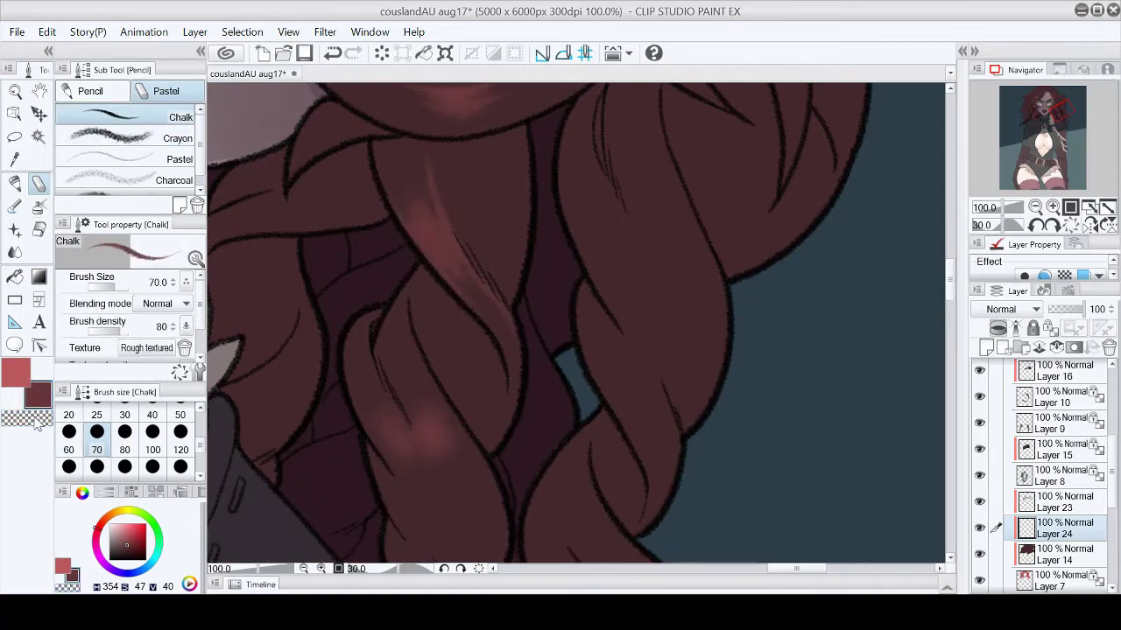
Step: Extend and carve the highlight on the next twist down, above the shoulder, into long strands with Chalk at size 70
scroll(1055, 230, down, 5)
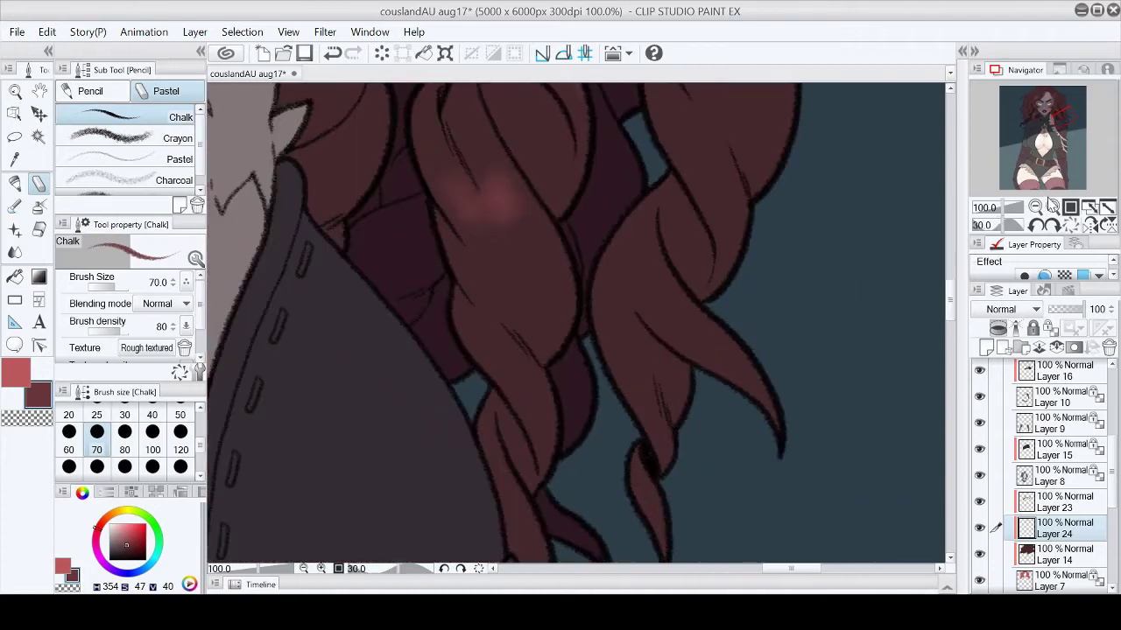
mouse_move(413, 113)
mouse_down()
mouse_move(437, 199)
mouse_move(525, 311)
mouse_up()
mouse_move(455, 202)
mouse_down()
mouse_move(494, 146)
mouse_move(481, 120)
mouse_move(542, 241)
mouse_move(516, 201)
mouse_move(489, 185)
mouse_up()
key(c)
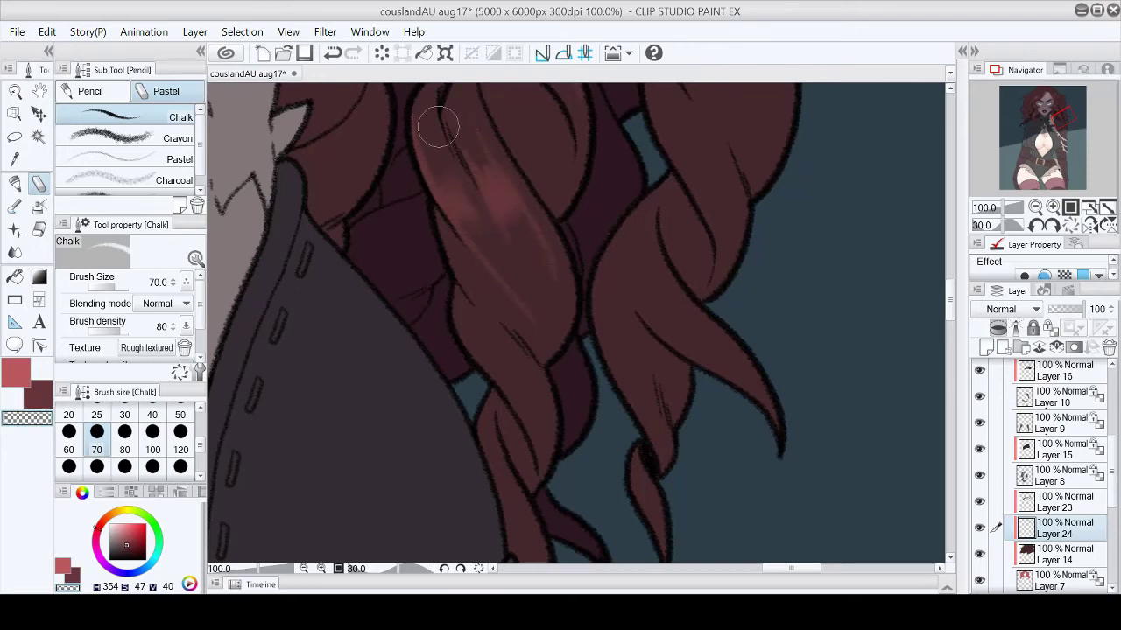
key(c)
key(c)
key(c)
Step: Blend the shoulder twist's highlight with transparent Crayon at size 60 and touch up its strands with Chalk at size 70
key(h)
key(c)
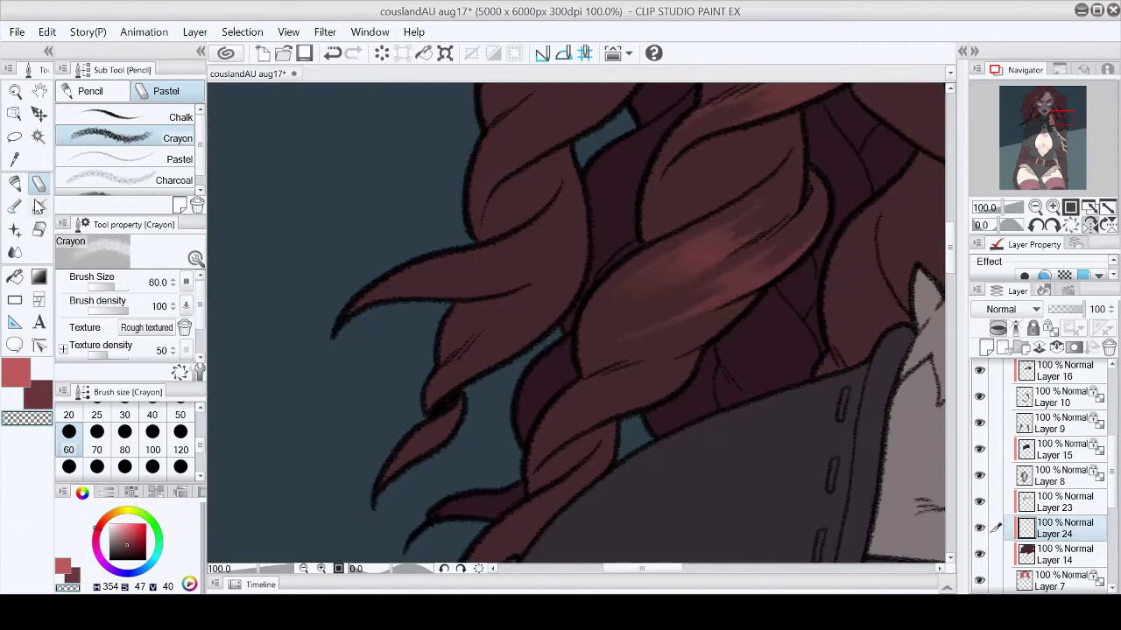
key(c)
key(c)
key(c)
key(h)
key(ctrl+0)
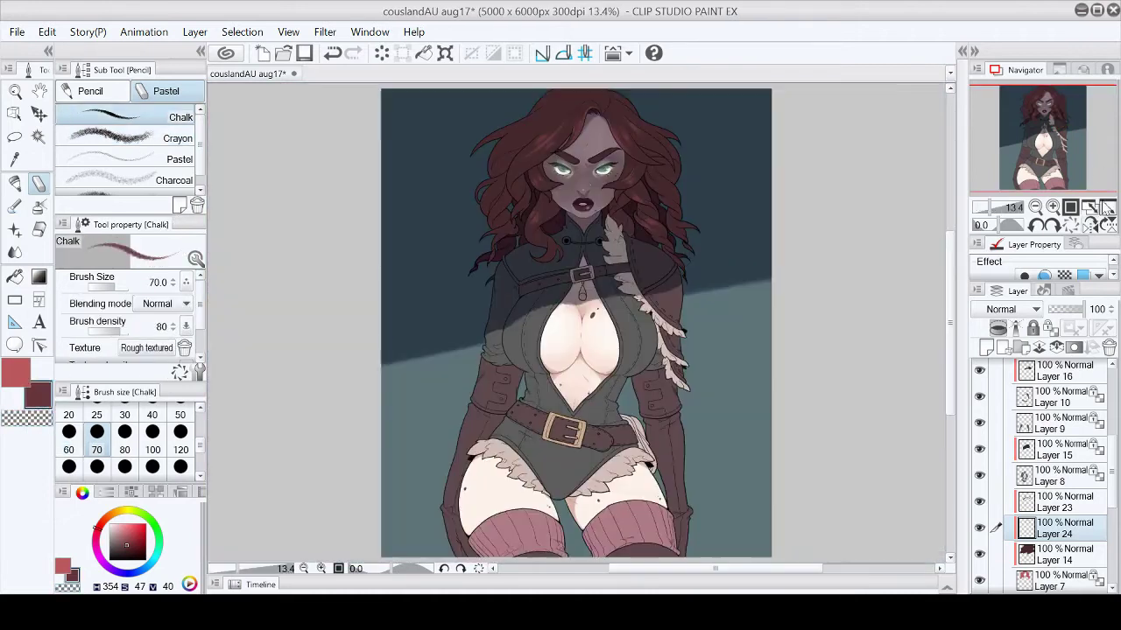
Step: Texture the highlights on the locks beside the neck with Chalk at size 70 and Crayon at size 60, and save the illustration
key(ctrl+alt+0)
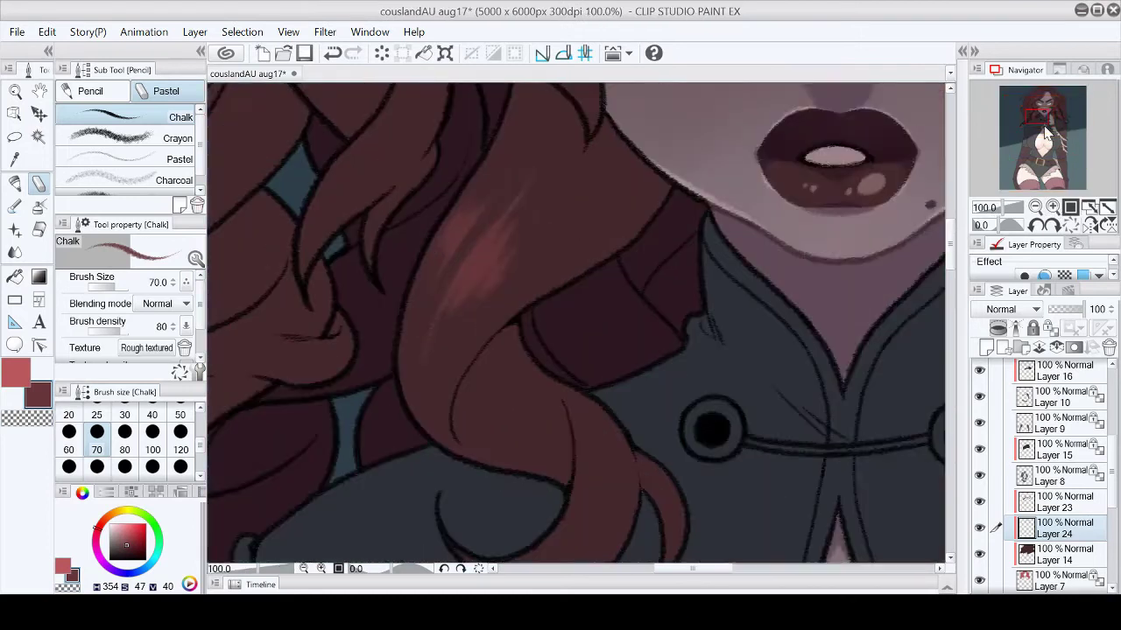
mouse_move(485, 271)
mouse_down()
mouse_move(524, 223)
mouse_move(501, 257)
mouse_move(503, 275)
mouse_move(523, 237)
mouse_move(503, 274)
mouse_move(534, 258)
mouse_up()
click(131, 137)
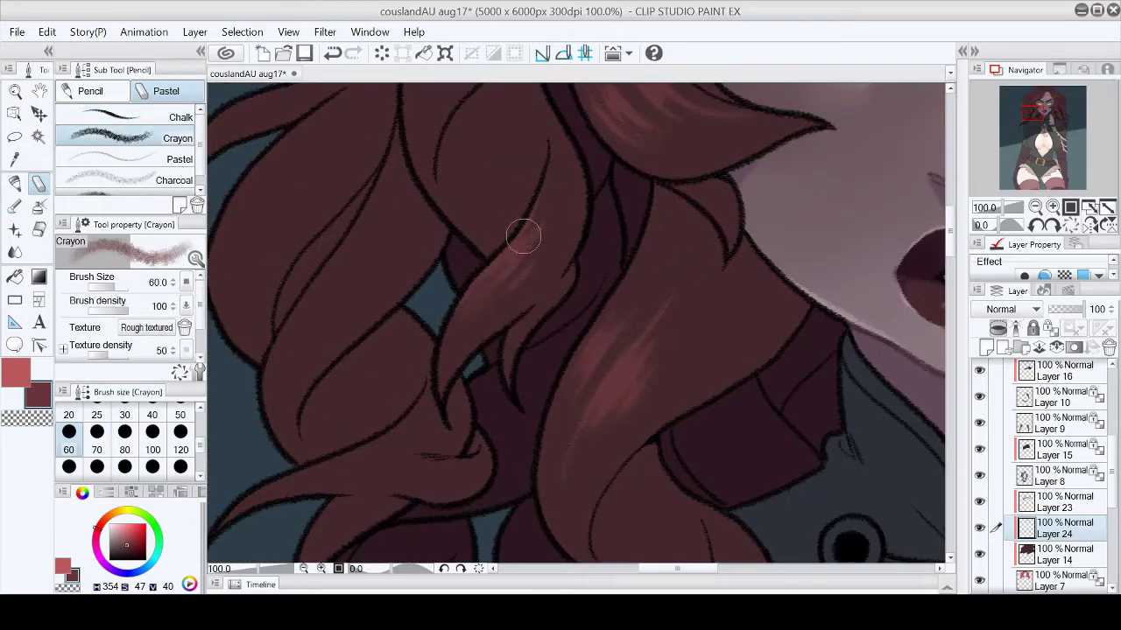
click(131, 117)
key(ctrl+0)
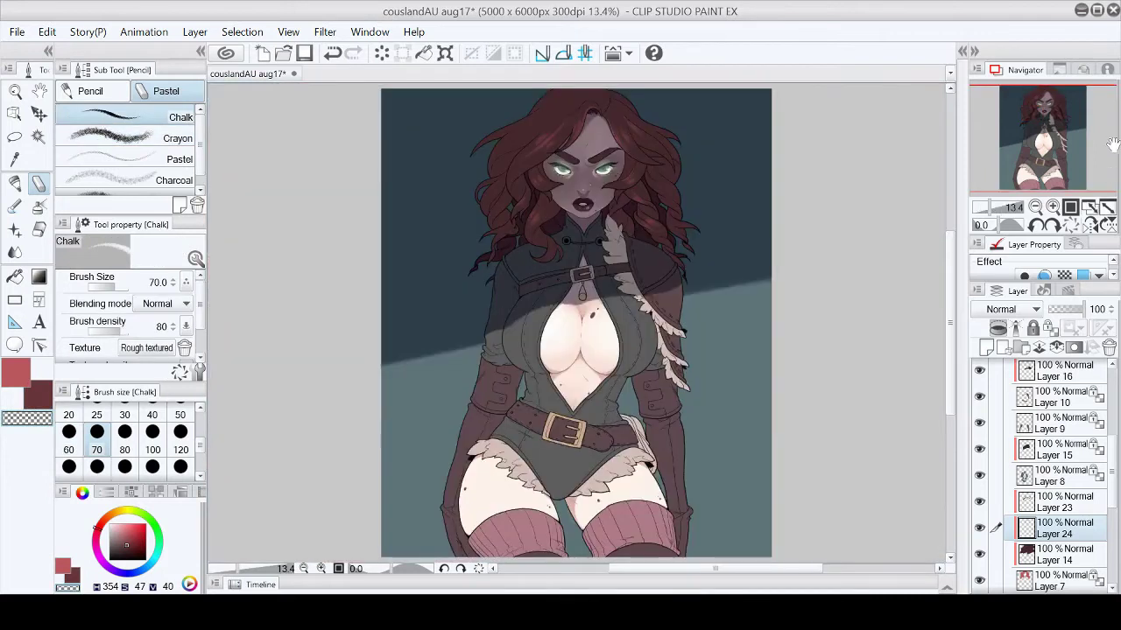
click(304, 52)
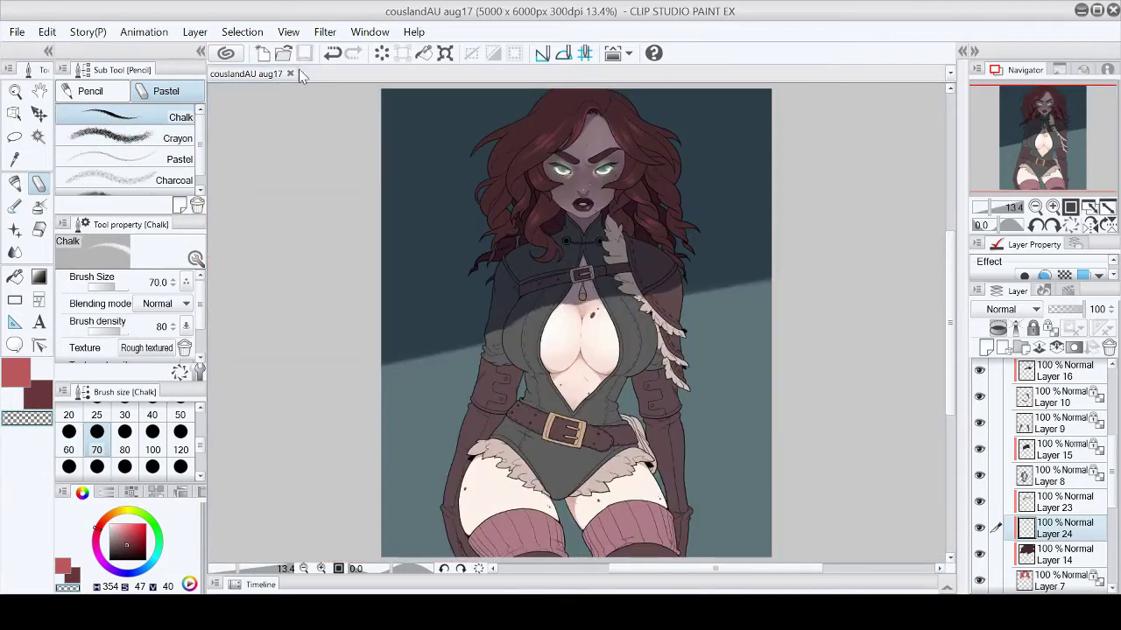
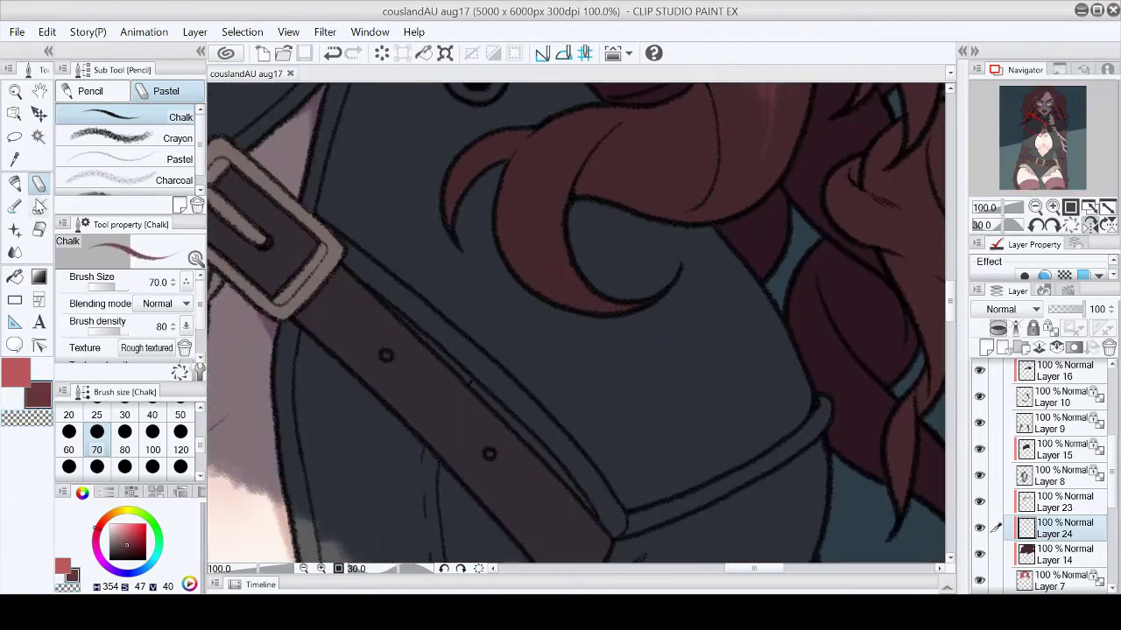
Step: Paint highlight strands on the curl tip resting on the cape with Chalk at size 70, alternating colour and transparency
mouse_move(543, 120)
mouse_down()
mouse_move(513, 162)
mouse_move(556, 113)
mouse_move(523, 203)
mouse_up()
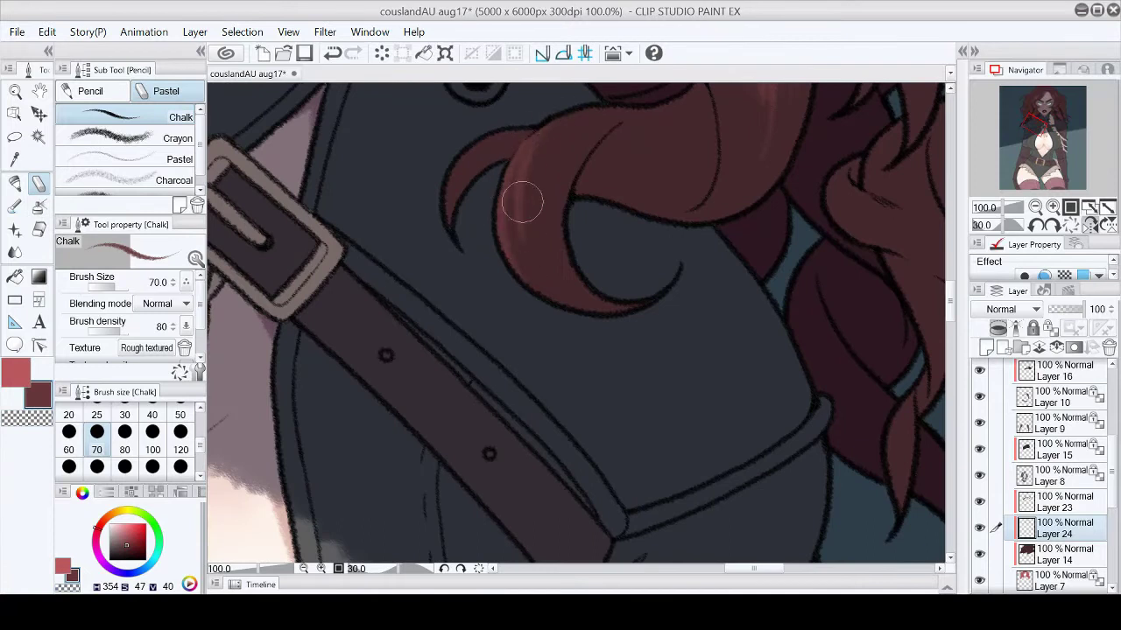
key(.)
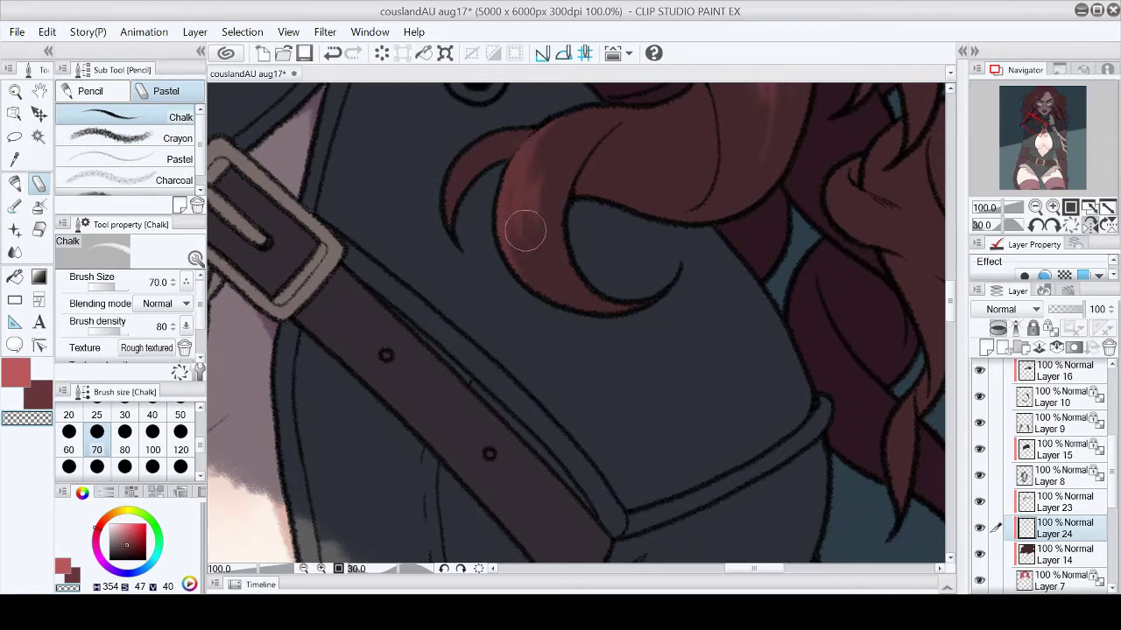
click(1088, 207)
click(1053, 208)
click(1053, 208)
click(1052, 208)
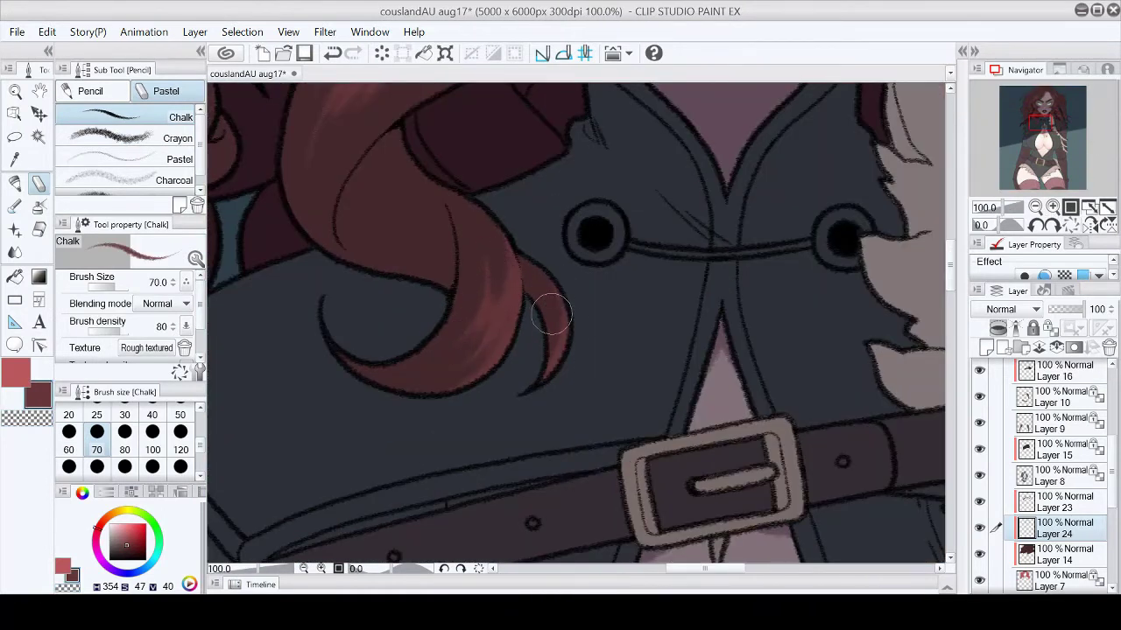
Step: Add streaked highlights to the hair on the side of the crown with Crayon at size 60 and Chalk at size 70
click(1089, 208)
scroll(578, 175, up, 5)
drag(788, 175, 661, 214)
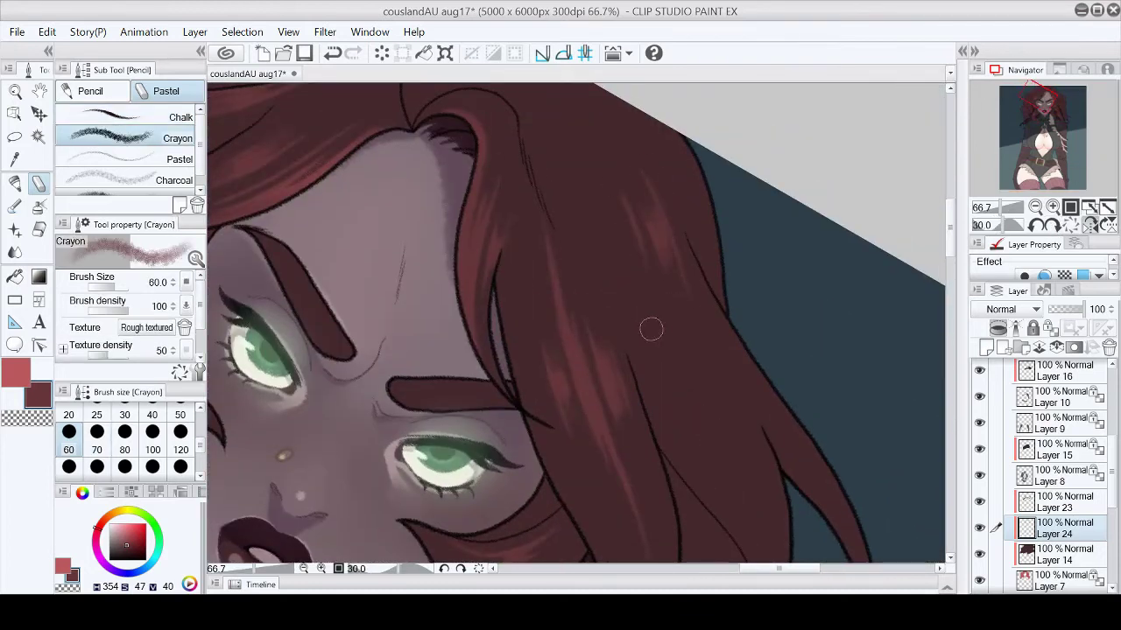
click(140, 118)
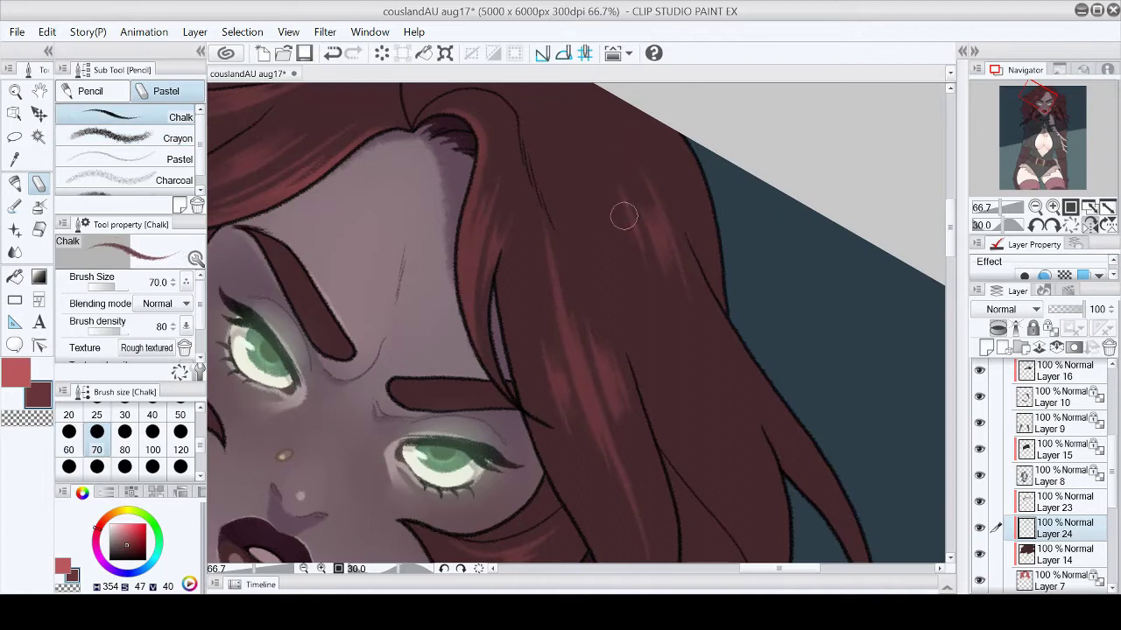
key(ctrl+0)
key(ctrl+alt+0)
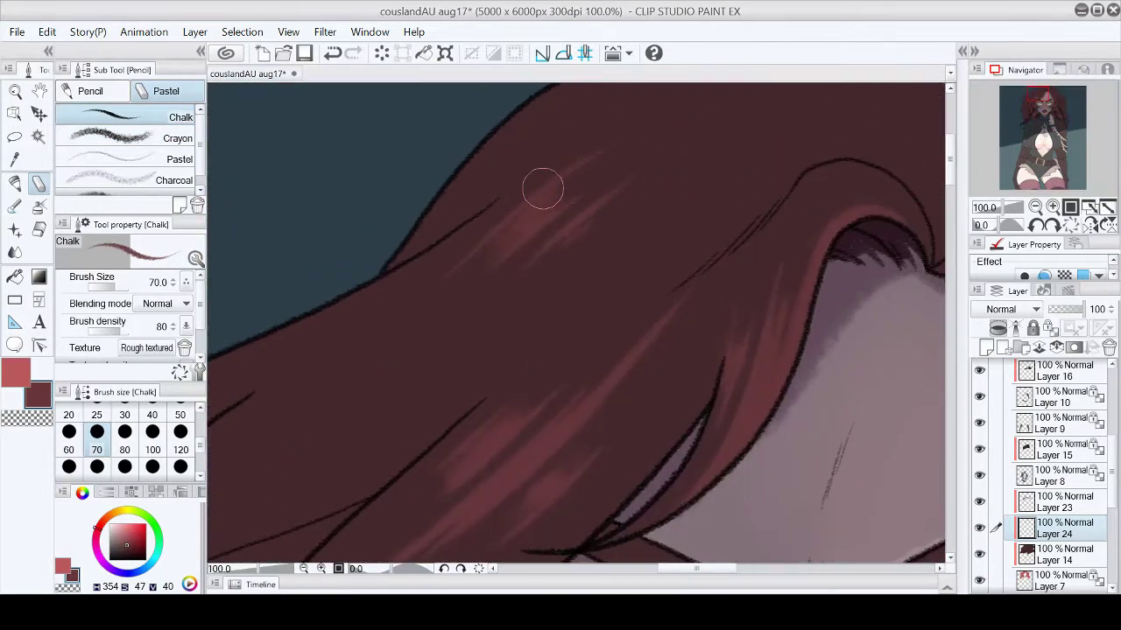
key(c)
key(c)
key(ctrl+0)
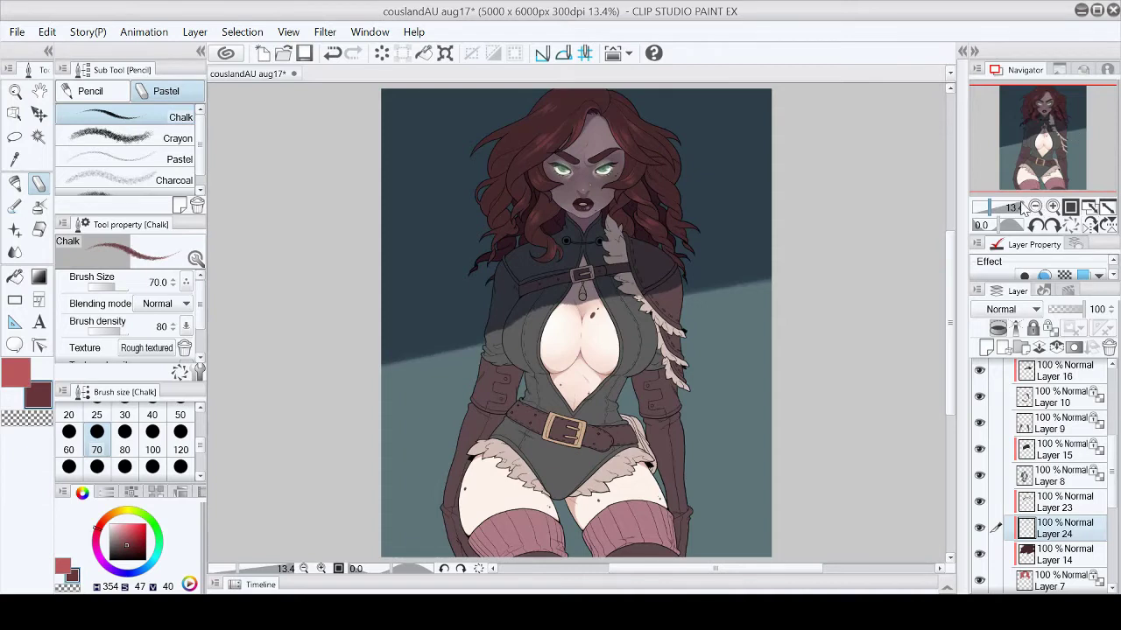
Step: Paint a streaked highlight on the outer lock beside the thin looping strand with Chalk at size 70
key(ctrl+alt+0)
drag(1044, 131, 1034, 108)
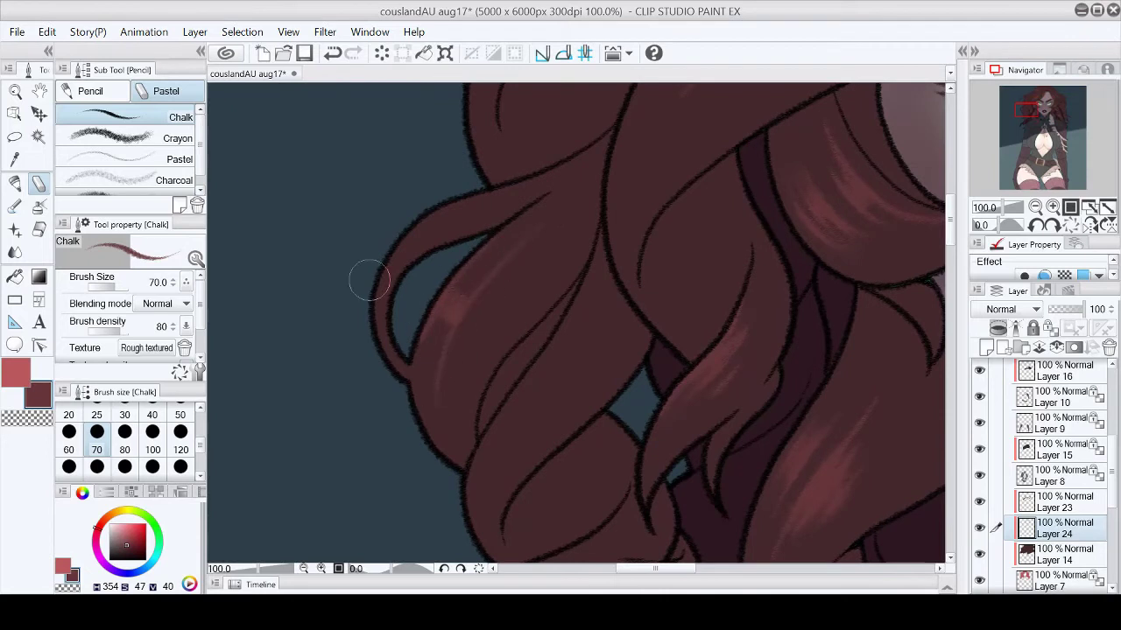
key(.)
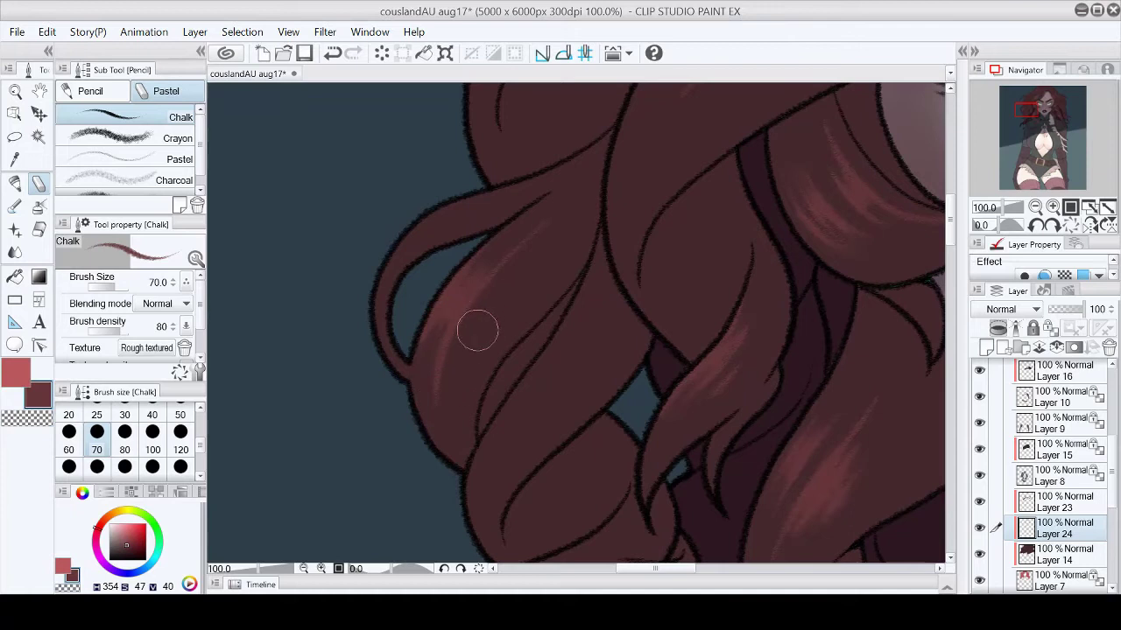
key(ctrl+0)
Step: Build up the highlight on the neighbouring inner lock with Crayon at size 60 and streak it with Chalk at size 70
click(1052, 206)
drag(1032, 121, 1044, 184)
mouse_move(558, 218)
mouse_down()
mouse_move(568, 313)
mouse_move(540, 303)
mouse_move(566, 316)
mouse_move(538, 275)
mouse_up()
click(106, 143)
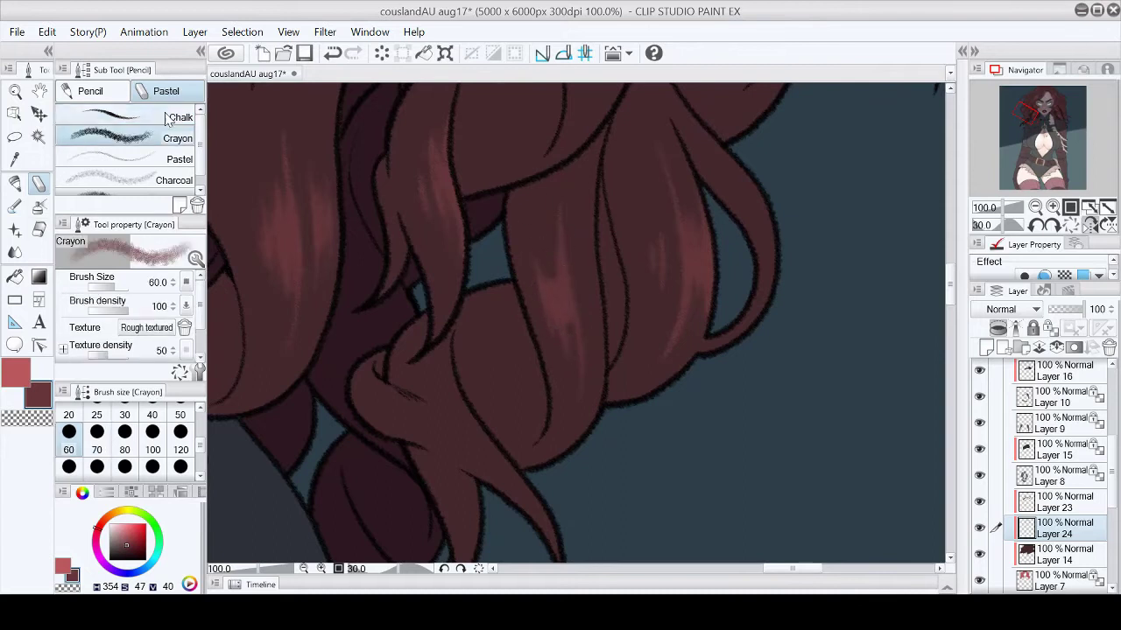
click(114, 117)
key(x)
click(1072, 225)
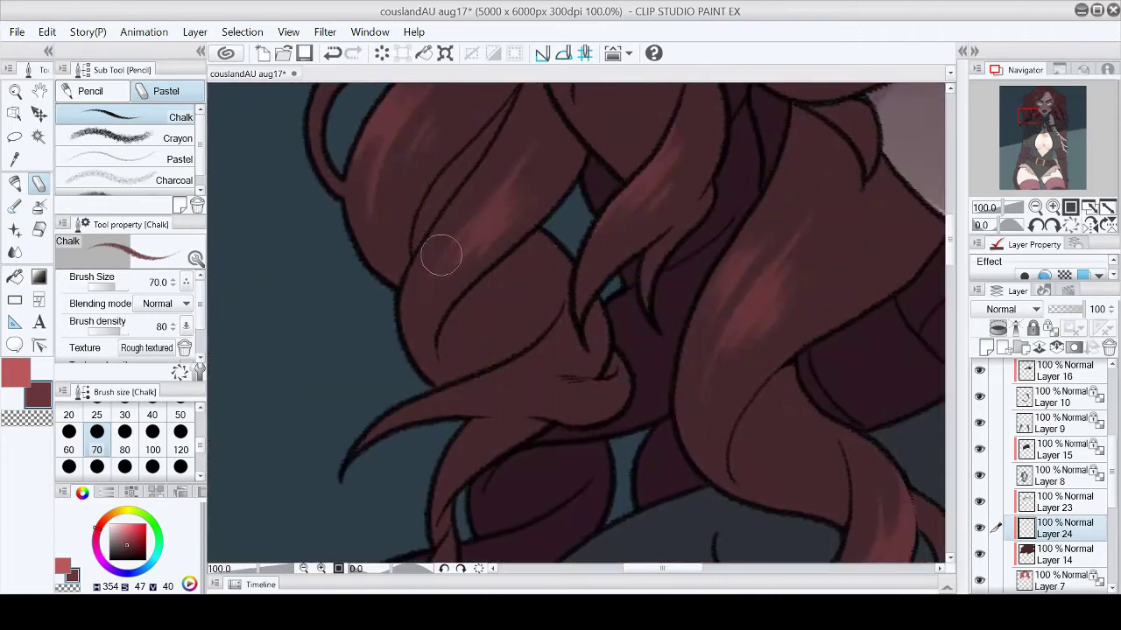
mouse_move(441, 255)
mouse_down()
mouse_move(424, 370)
mouse_move(422, 286)
mouse_move(484, 208)
mouse_up()
Step: Highlight the outer twisted lock on the cheek-mole side with Chalk at size 70, blending the strands with Crayon at size 60
key(ctrl+0)
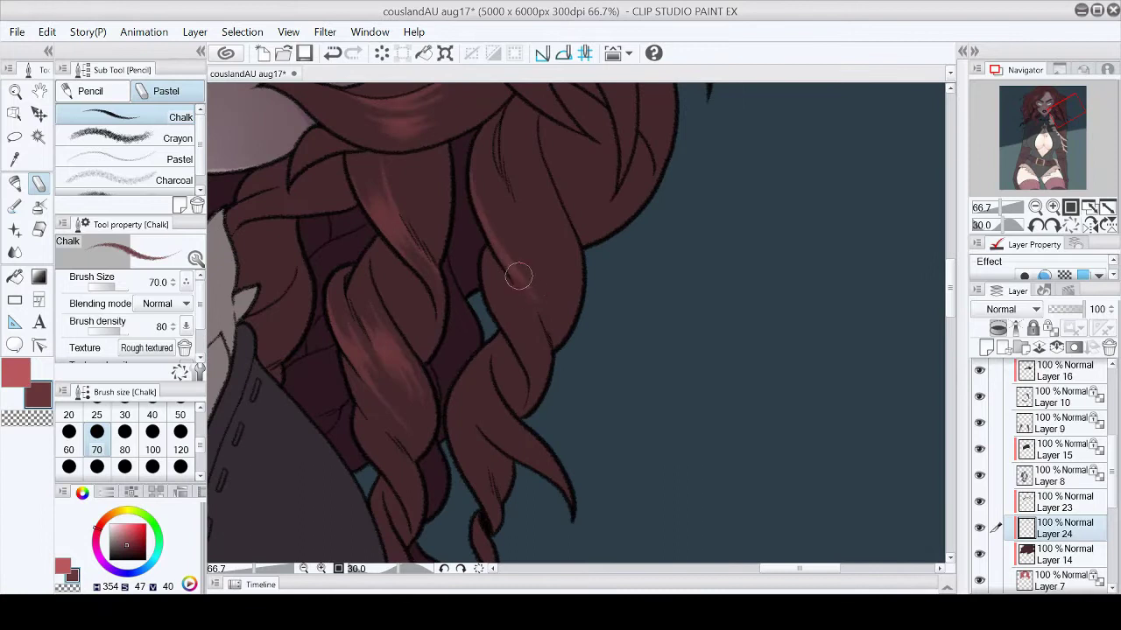
mouse_move(519, 276)
mouse_down()
mouse_move(498, 234)
mouse_move(551, 326)
mouse_move(535, 112)
mouse_move(512, 181)
mouse_move(557, 331)
mouse_up()
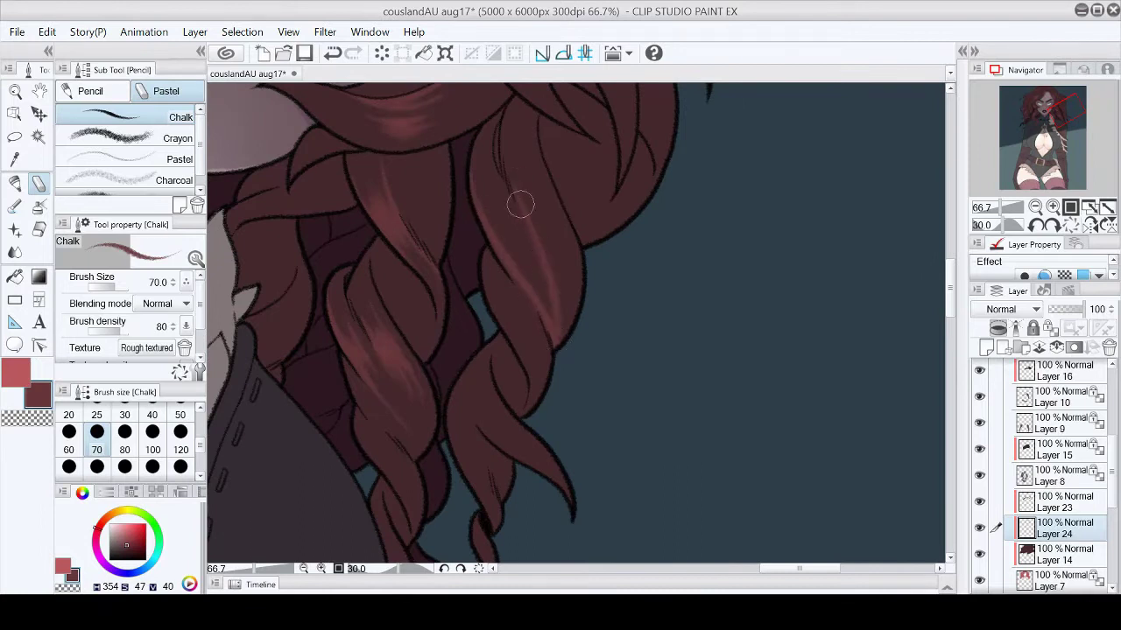
key(period)
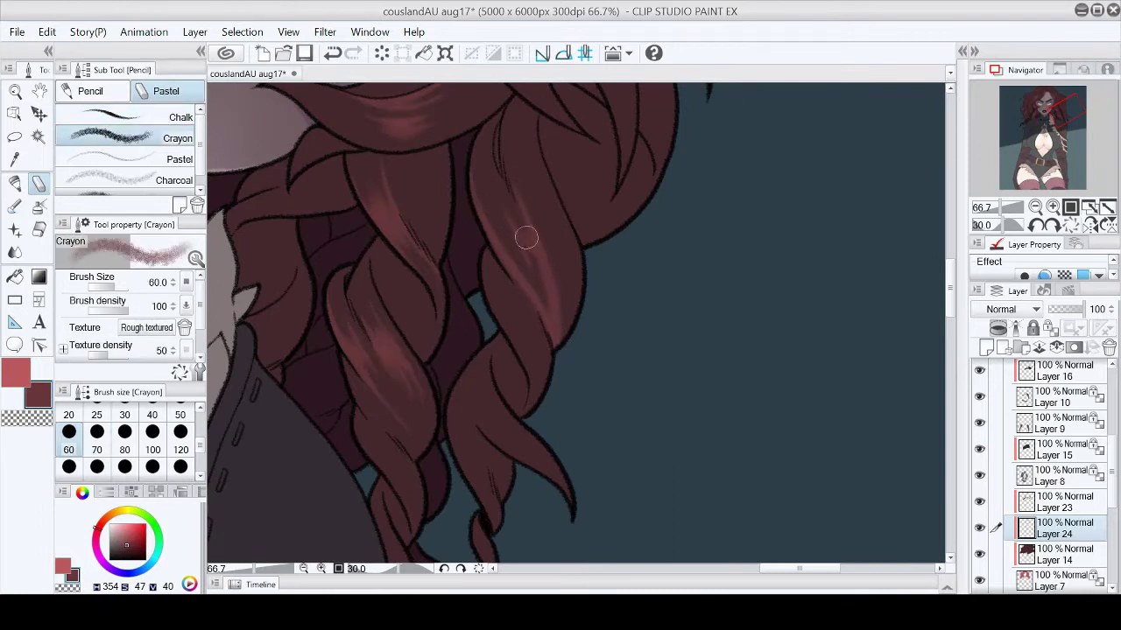
key(comma)
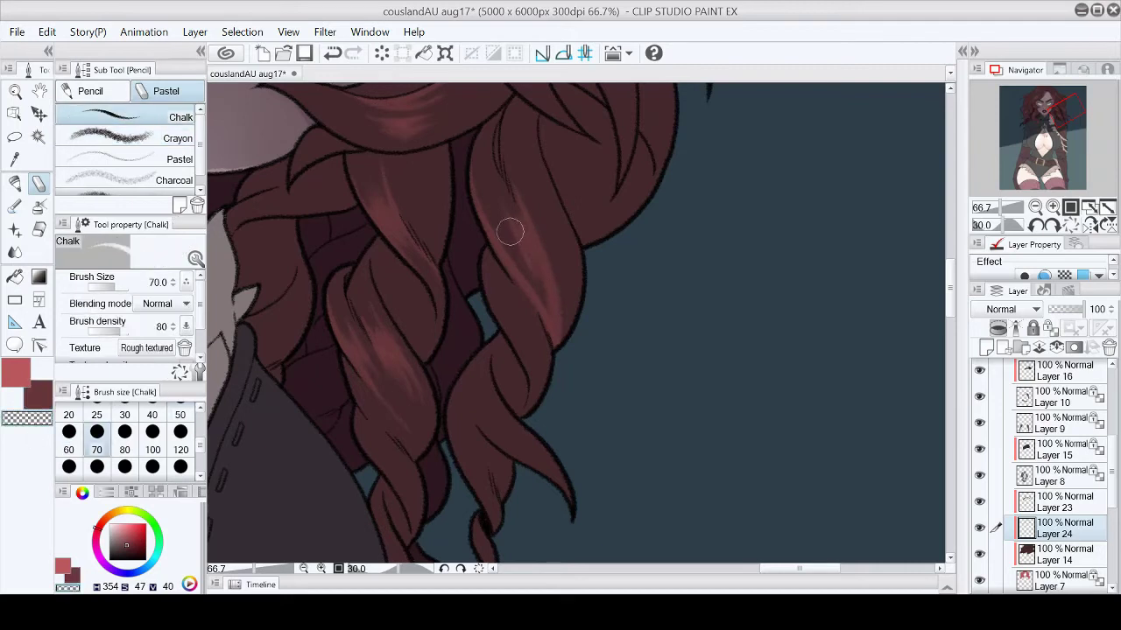
click(42, 403)
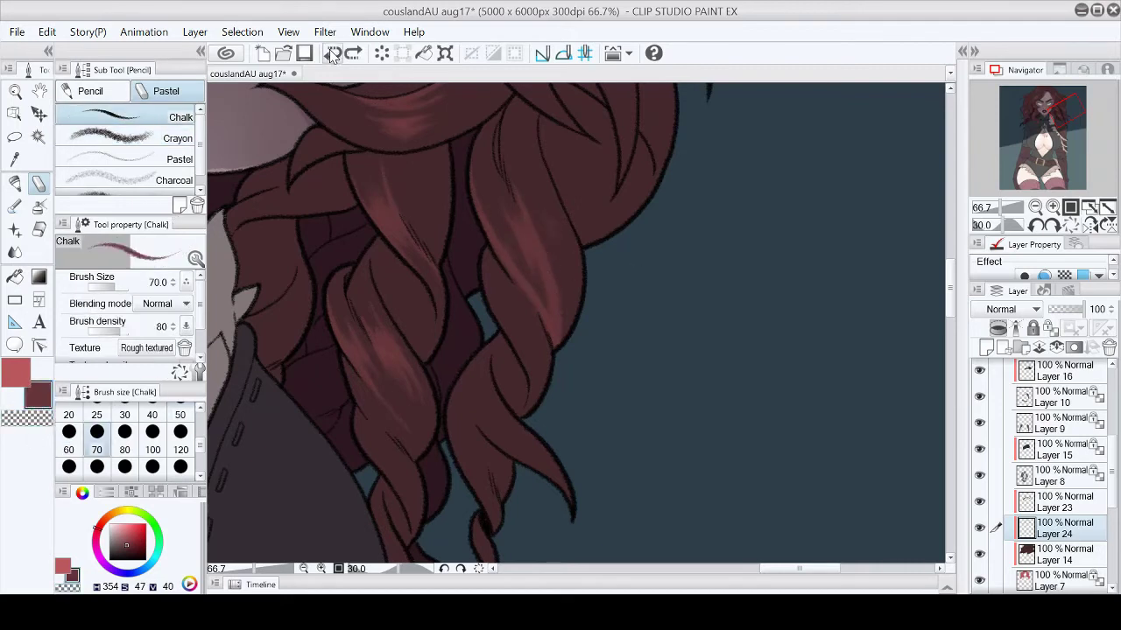
Step: Paint a streaked highlight on the flicked-out tip of the lowest outer lock with Chalk at size 70 and Crayon at size 30
click(1070, 225)
key(minus)
key(minus)
key(minus)
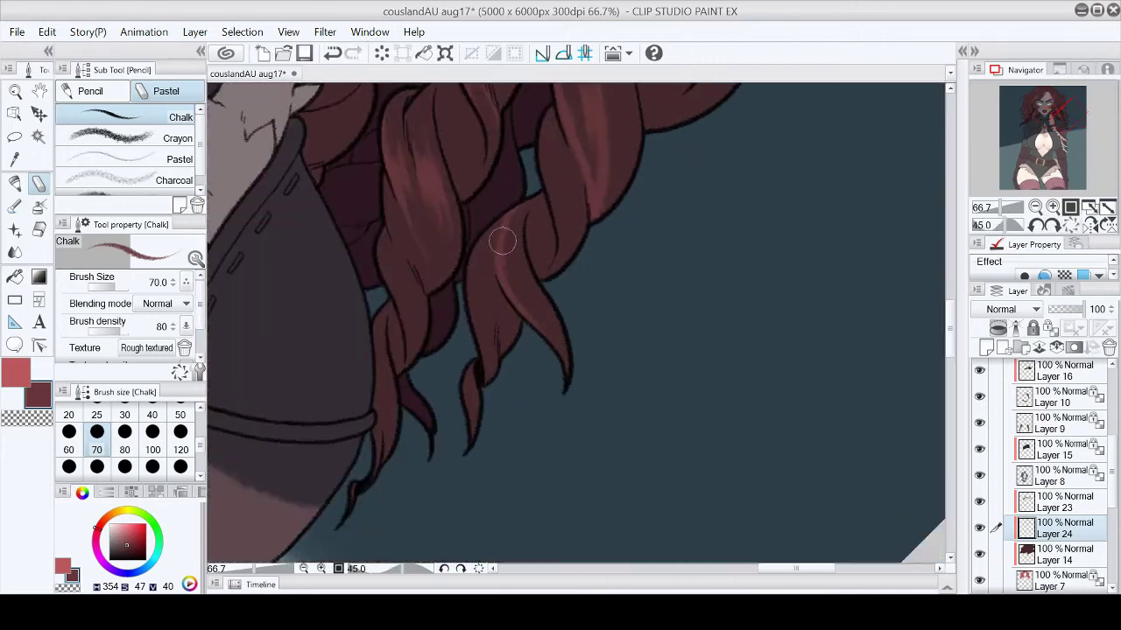
key(period)
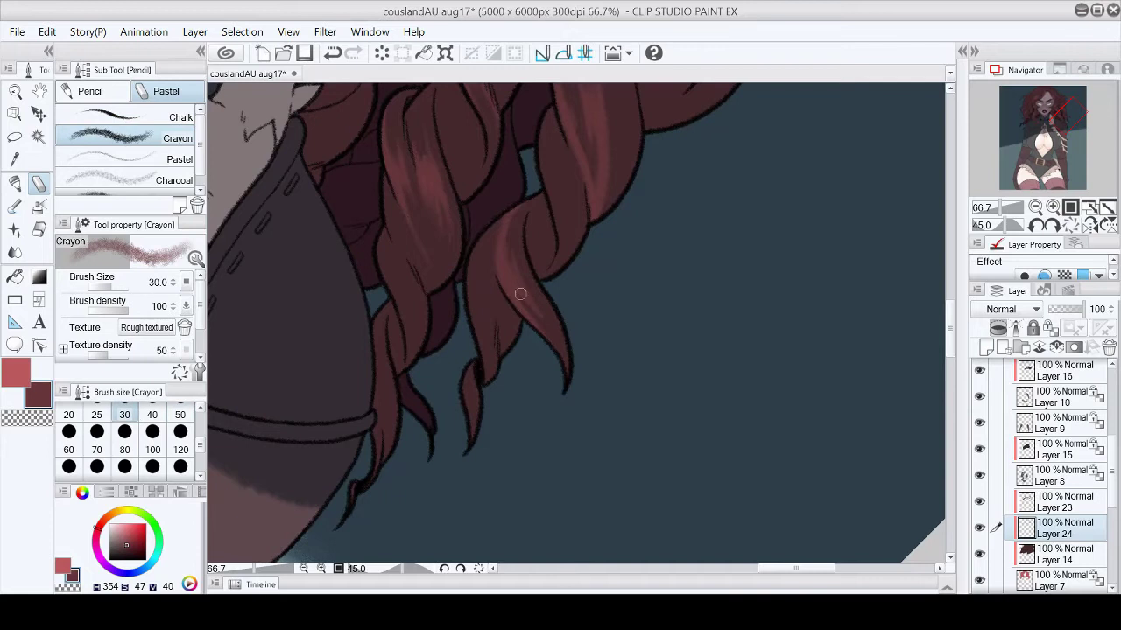
click(1106, 206)
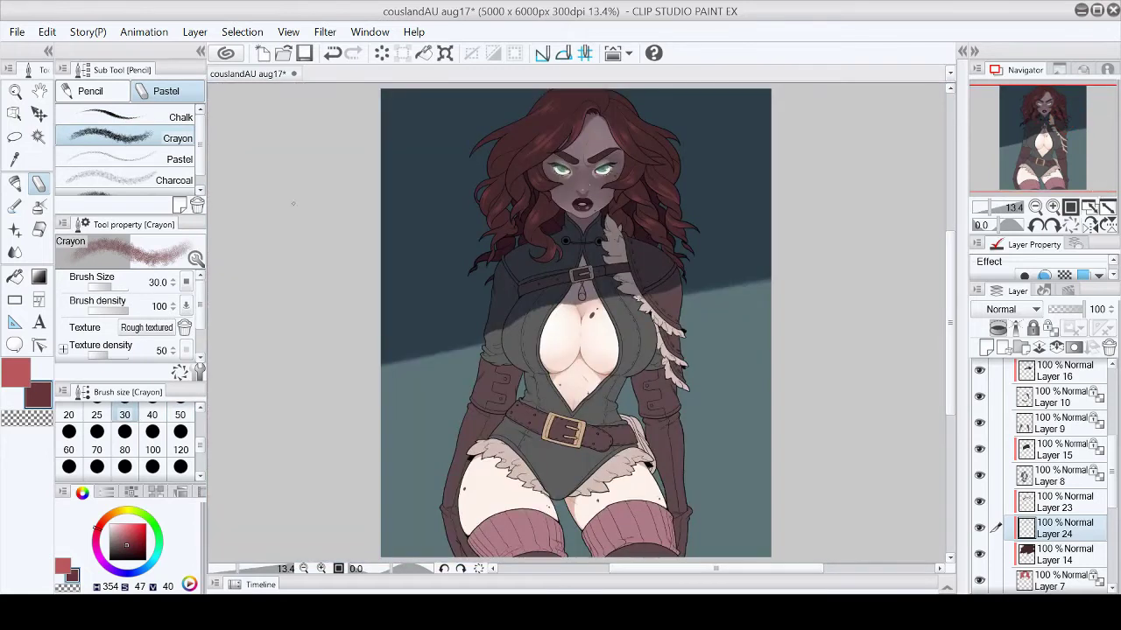
Step: Add thin Chalk highlights at size 70 along the outer edge of the large swept crown lock opposite the cheek moles, and save the file
scroll(513, 102, up, 5)
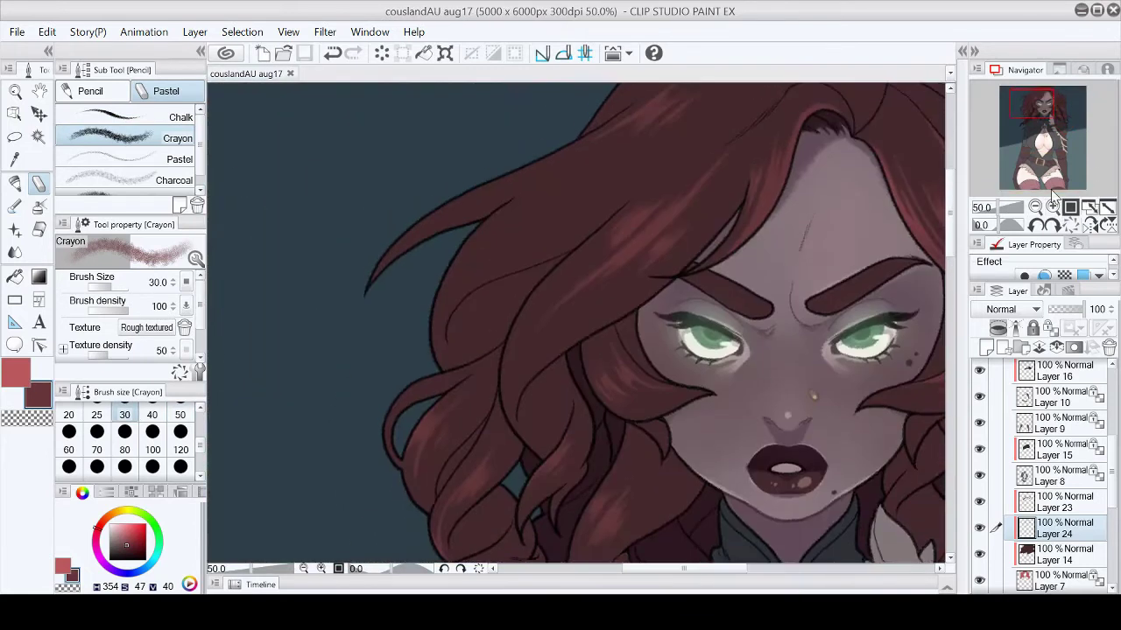
click(130, 119)
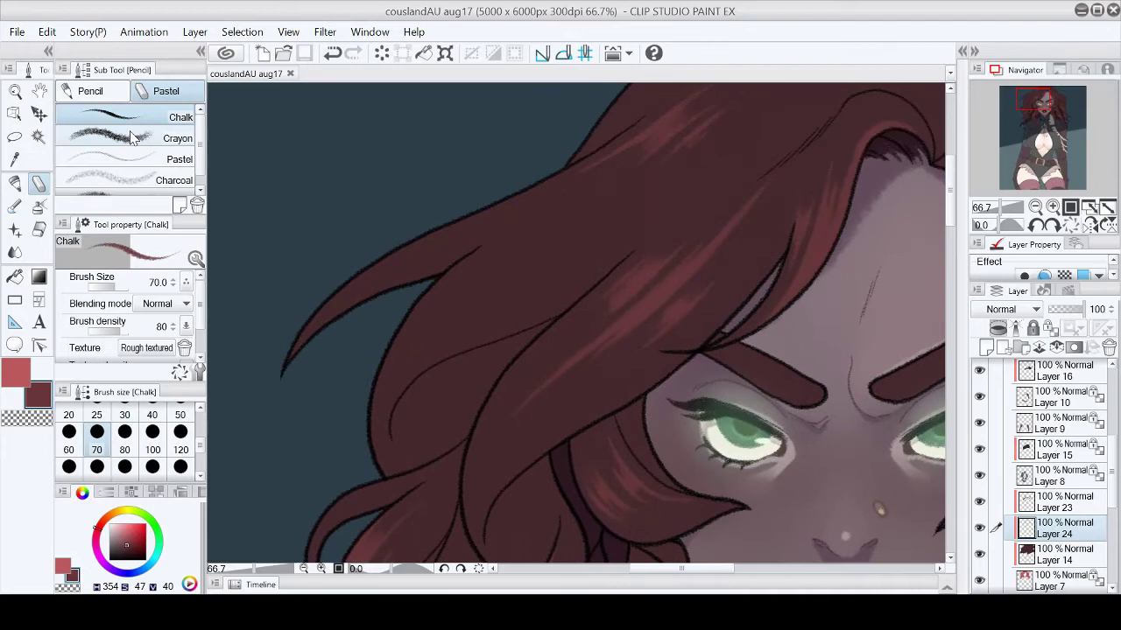
drag(387, 325, 393, 351)
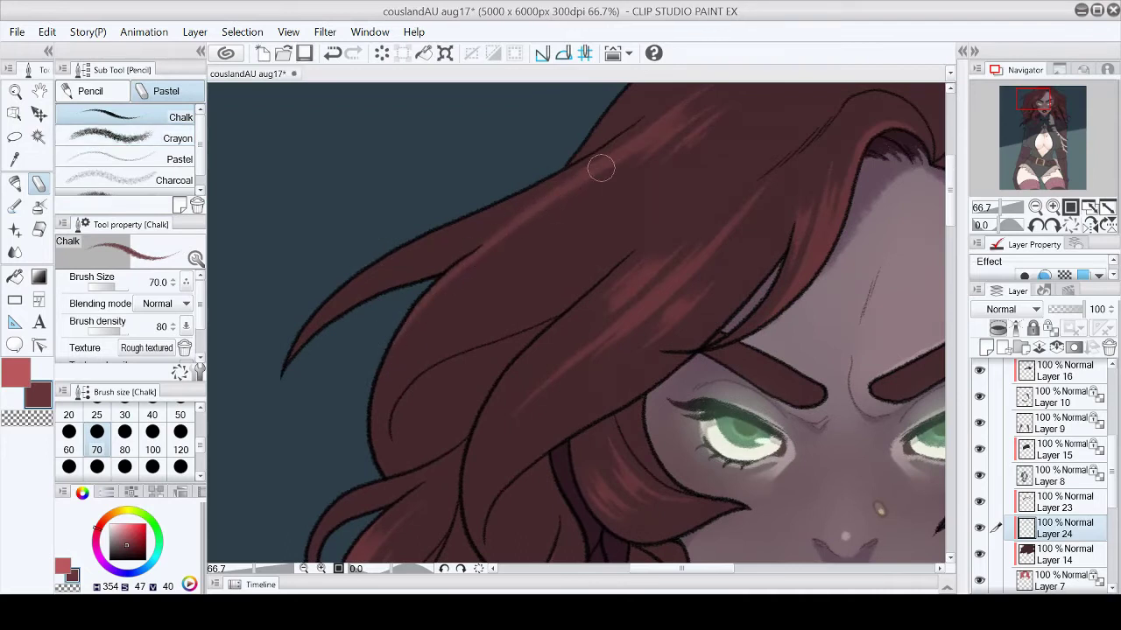
click(1090, 225)
click(1051, 225)
click(1051, 225)
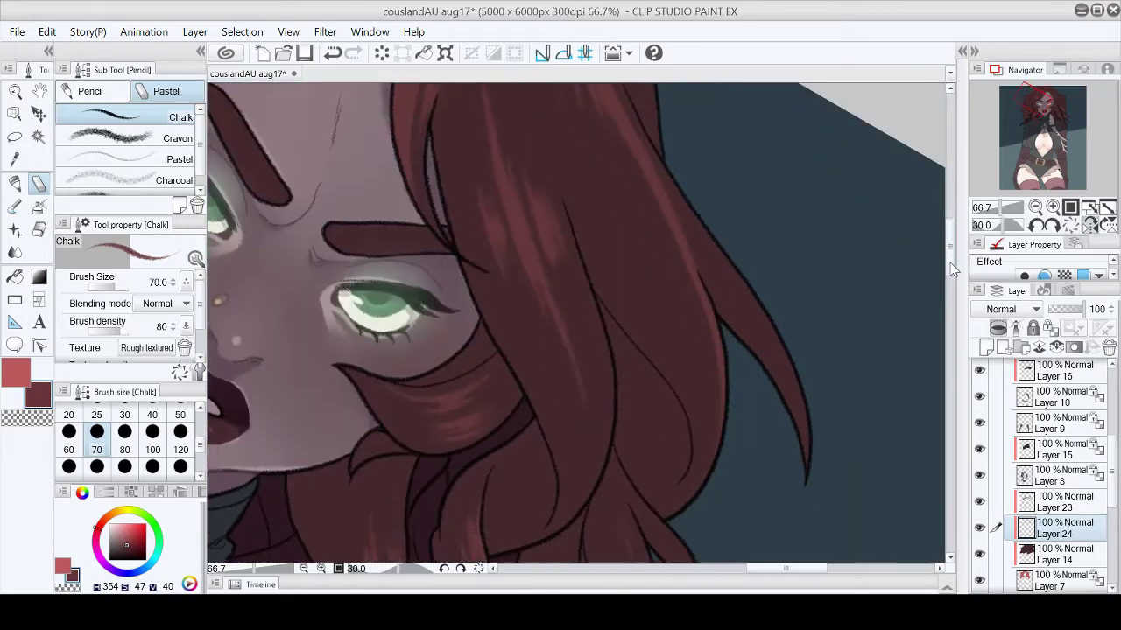
click(1107, 208)
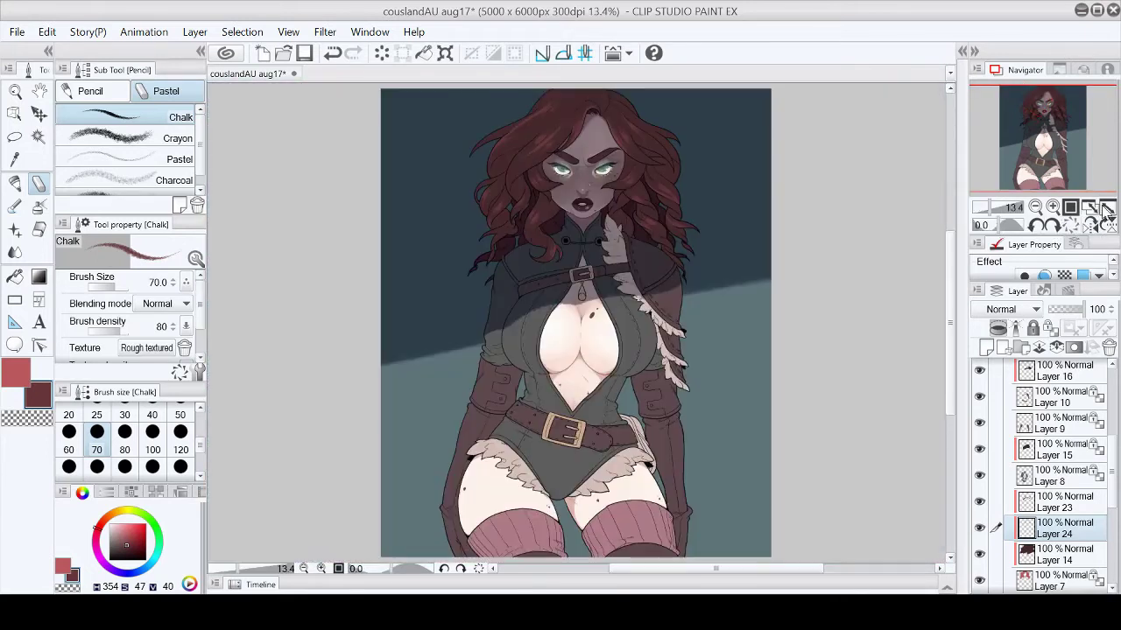
key(ctrl+s)
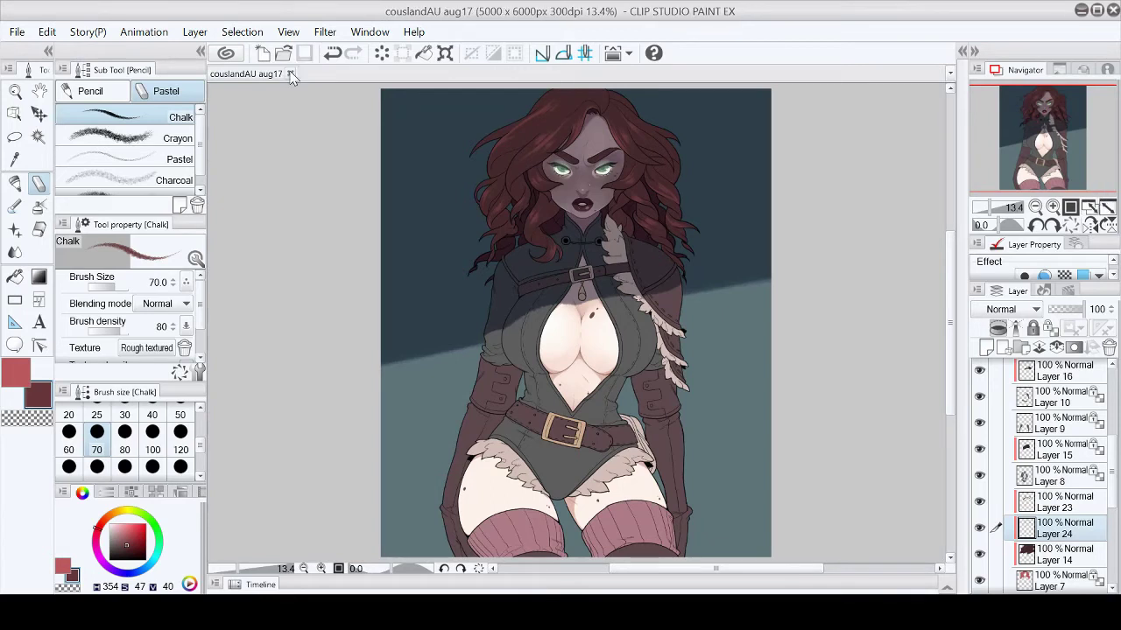
Step: On Layer 23, shade the narrow inner fold of the outer lock dark brown (H 357, S 46, V 21) with Fill-in-mono pen at size 60
click(1064, 502)
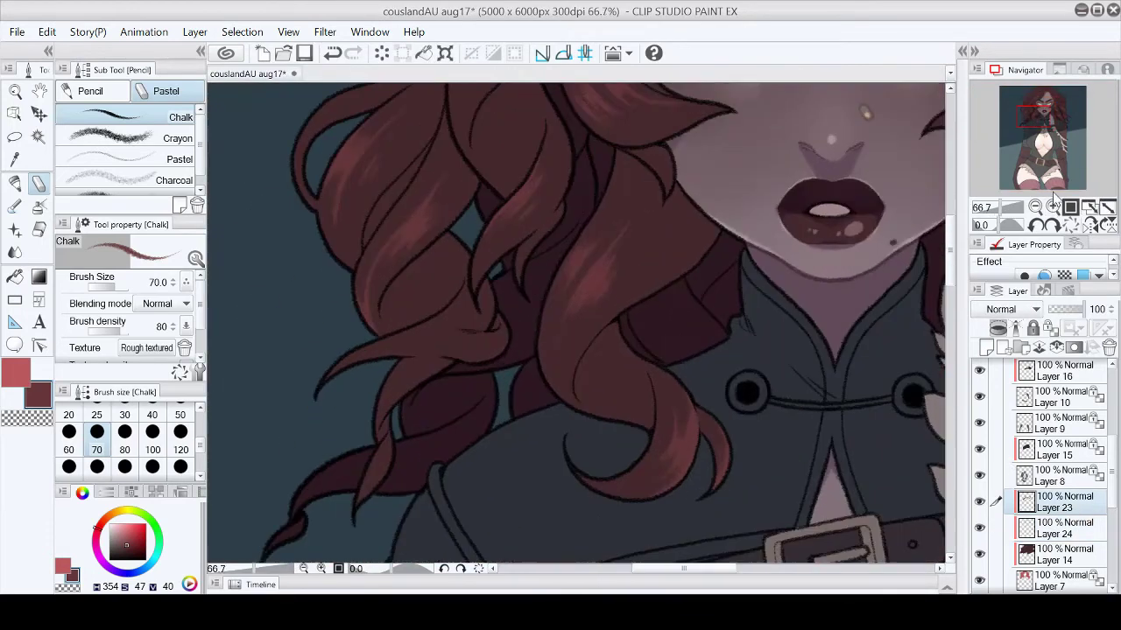
click(130, 549)
click(124, 551)
click(125, 552)
key(p)
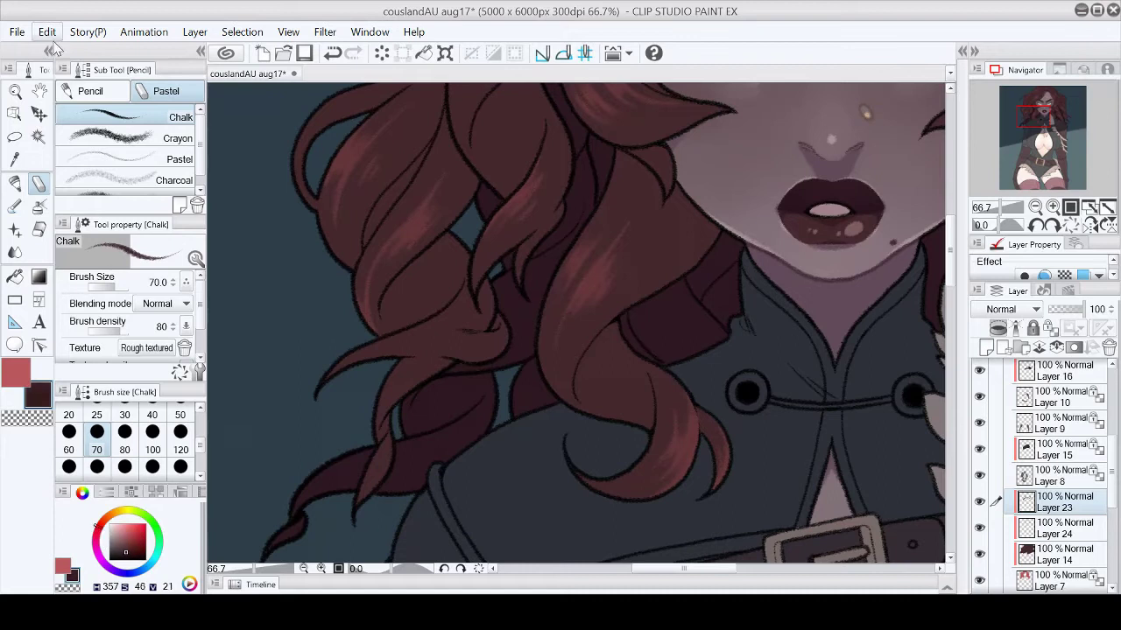
scroll(482, 163, up, 2)
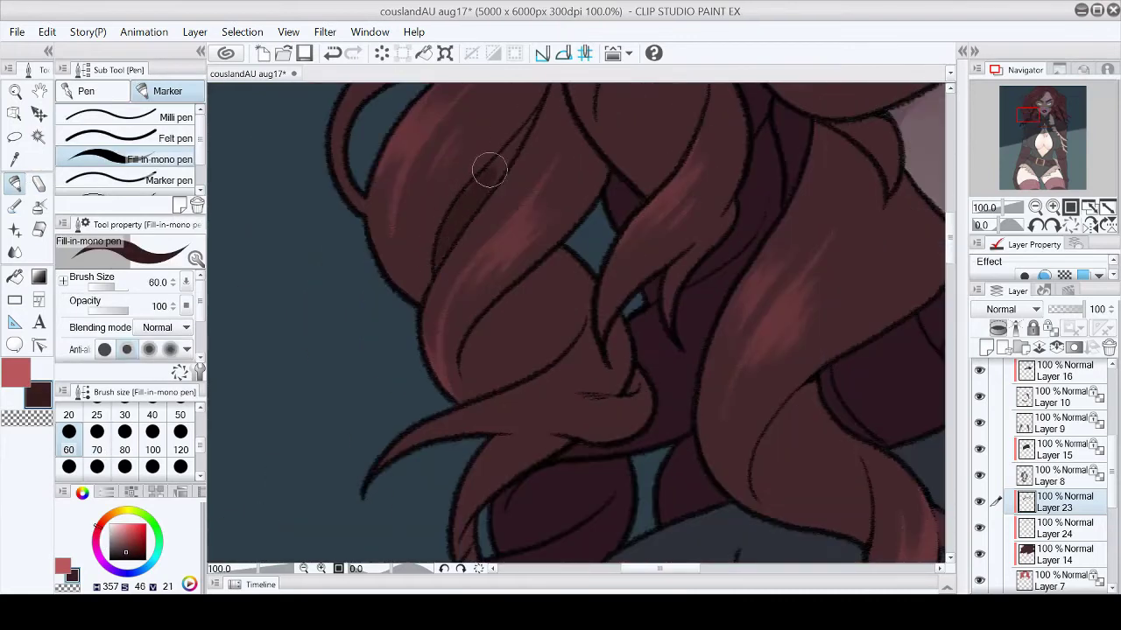
Step: Shade the inner turn and small curled end of the twisted lock below it with Fill-in-mono pen at size 60, softening with Chalk at size 70
drag(954, 239, 954, 248)
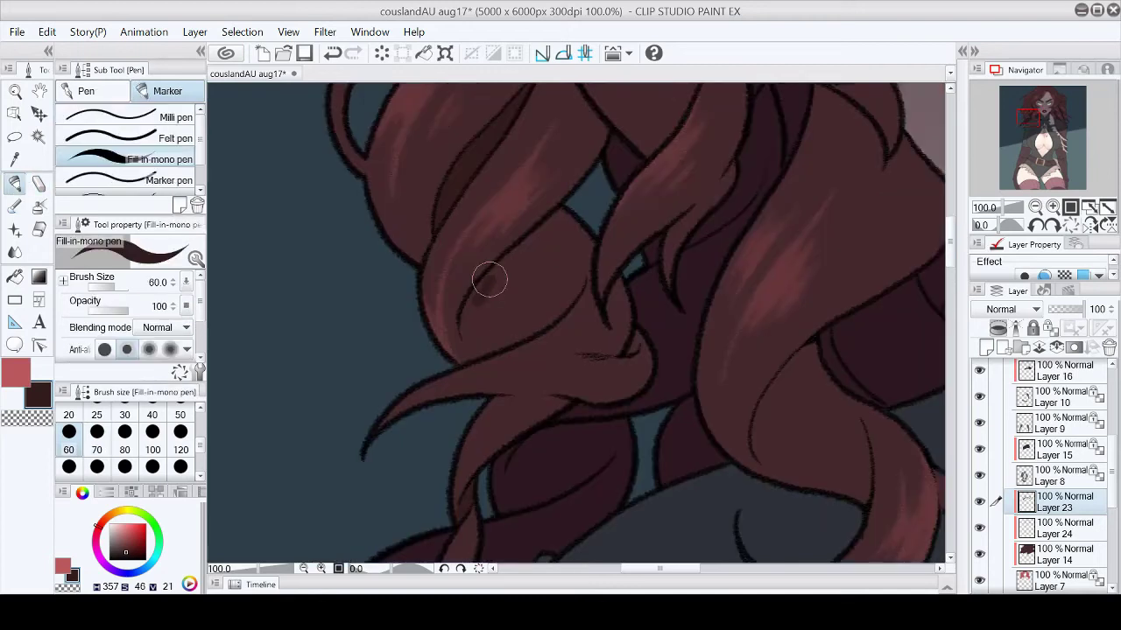
mouse_move(488, 278)
mouse_down()
mouse_move(509, 257)
mouse_move(477, 308)
mouse_move(504, 327)
mouse_move(545, 317)
mouse_move(513, 270)
mouse_move(496, 334)
mouse_move(566, 279)
mouse_up()
key(p)
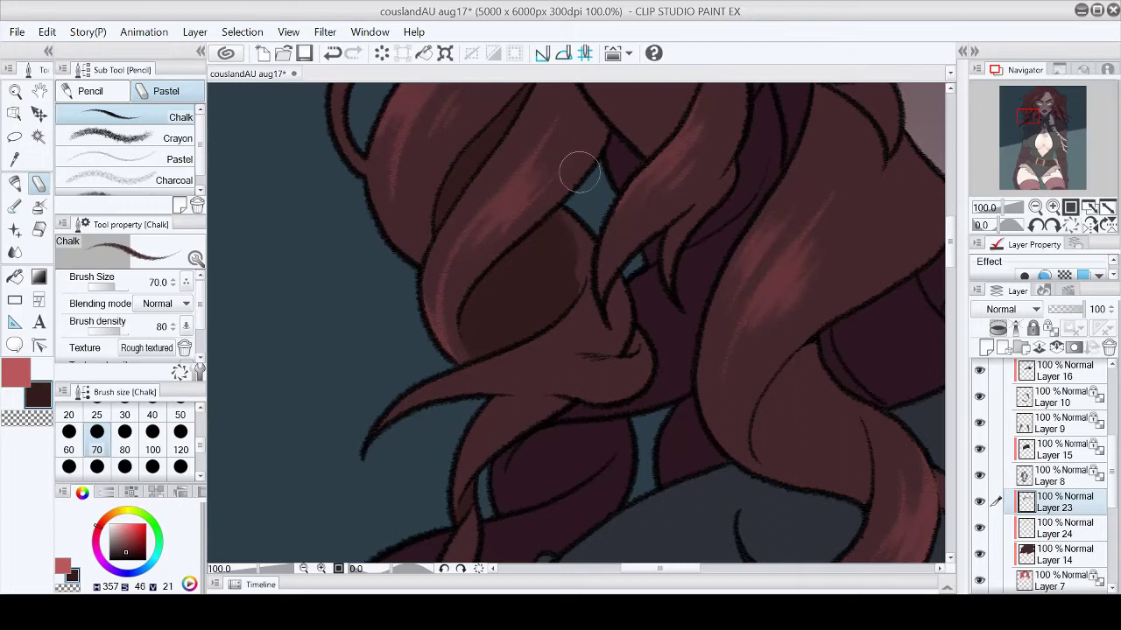
click(15, 183)
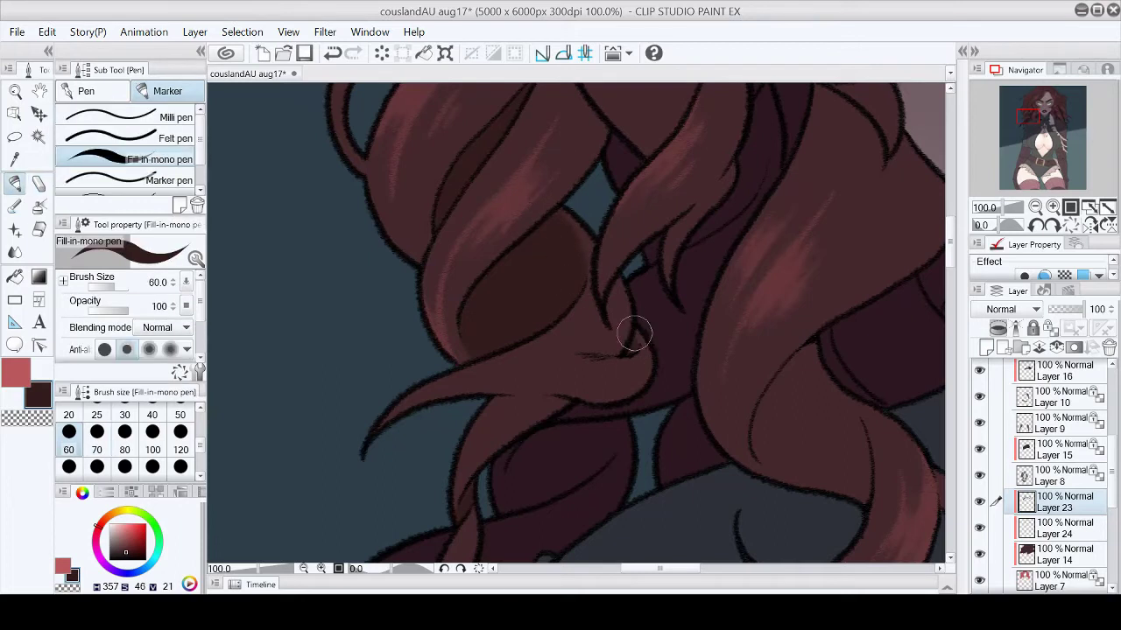
Step: Shade the hollow of the large swept lock and the parting above the forehead with Fill-in-mono pen at size 60, softening with Chalk at size 70
drag(1026, 116, 1031, 100)
mouse_move(489, 282)
mouse_down()
mouse_move(570, 220)
mouse_move(537, 268)
mouse_move(481, 253)
mouse_move(426, 331)
mouse_move(531, 282)
mouse_up()
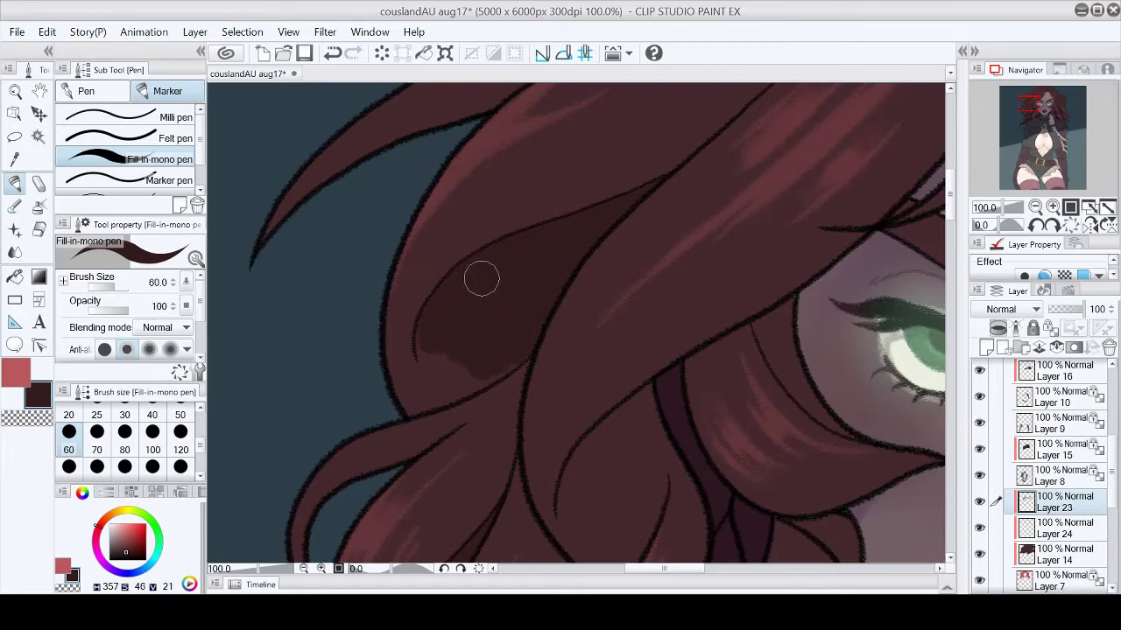
key(p)
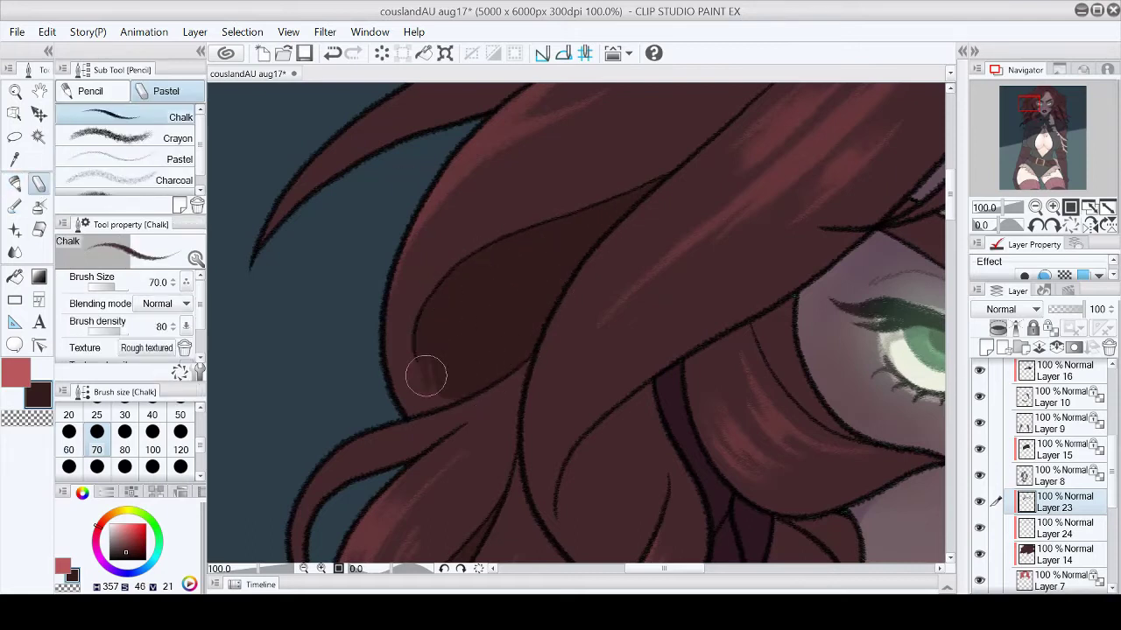
key(c)
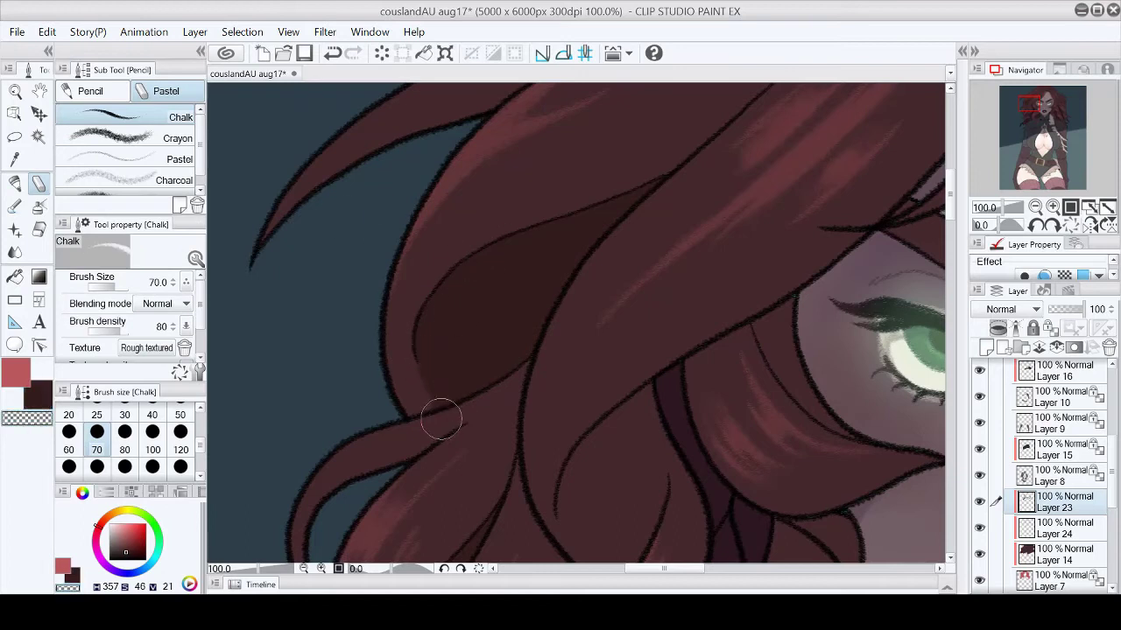
key(c)
mouse_move(441, 420)
mouse_down()
mouse_move(496, 254)
mouse_move(515, 232)
mouse_up()
key(p)
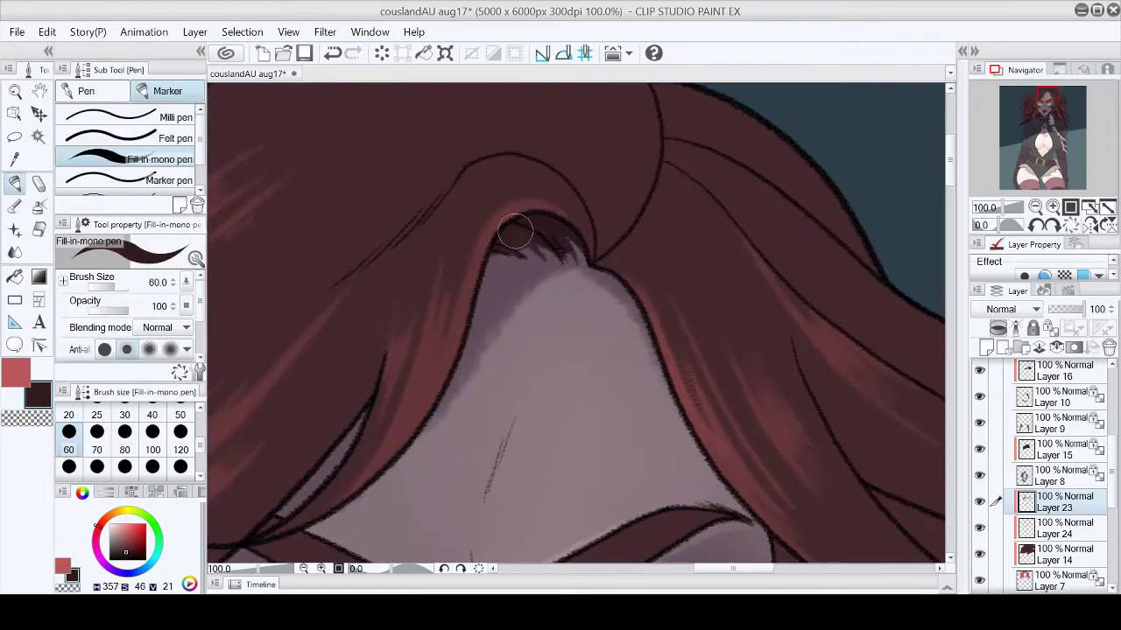
Step: Fill the recess beneath the overlapping pointed locks on the cheek-mole side with dark brown using Fill-in-mono pen at size 60
drag(1047, 90, 1064, 104)
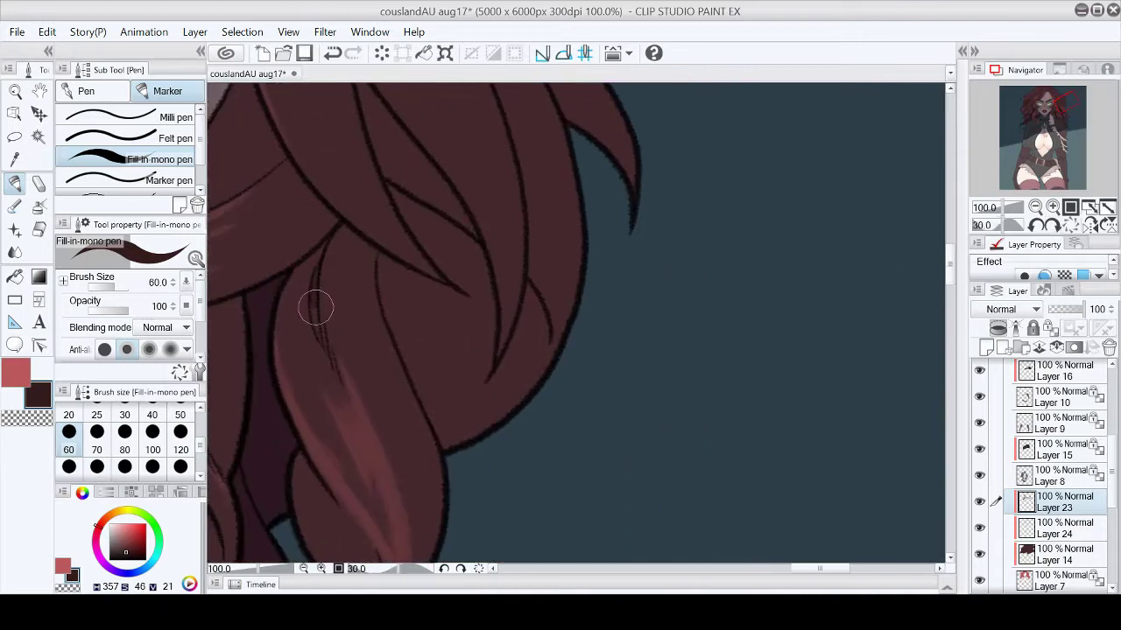
mouse_move(405, 308)
mouse_down()
mouse_move(442, 375)
mouse_move(376, 258)
mouse_move(420, 376)
mouse_move(472, 412)
mouse_up()
drag(393, 265, 464, 307)
mouse_move(388, 184)
mouse_down()
mouse_move(448, 268)
mouse_move(424, 224)
mouse_move(457, 236)
mouse_move(484, 292)
mouse_move(458, 289)
mouse_up()
mouse_move(494, 372)
mouse_down()
mouse_move(483, 426)
mouse_move(528, 288)
mouse_move(521, 377)
mouse_up()
key(p)
key(p)
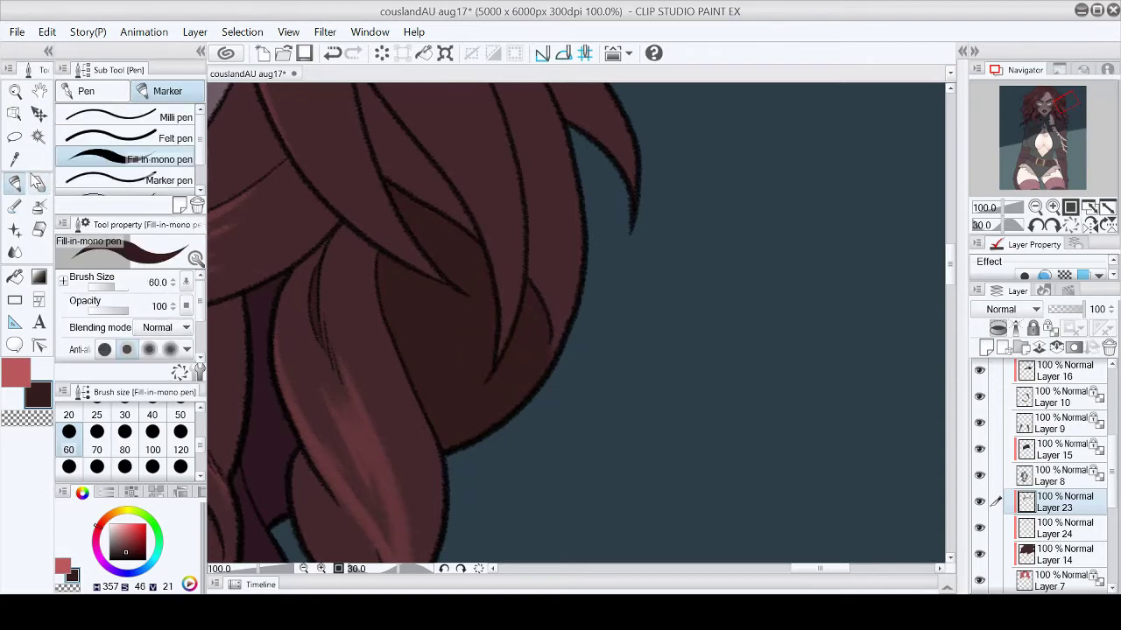
Step: Shade the inner turn of the outer twisted lock above its flicked tip with Fill-in-mono pen at size 60, refining the edge with Chalk at size 70
key(ctrl+0)
click(1070, 225)
drag(1061, 107, 1068, 115)
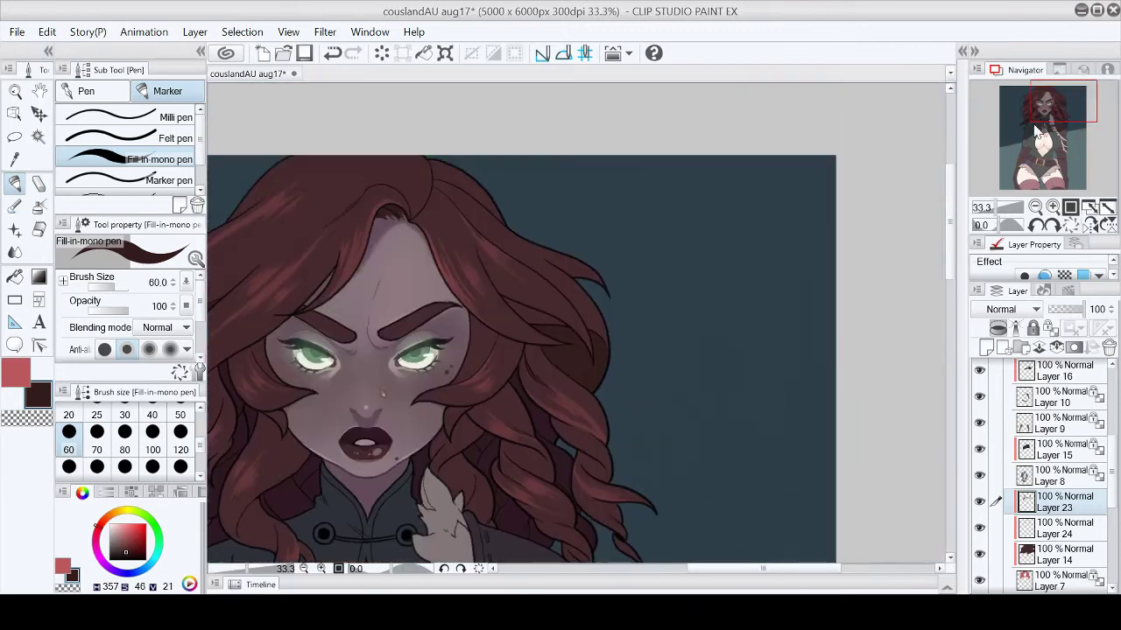
scroll(604, 512, up, 5)
mouse_move(477, 219)
mouse_down()
mouse_move(488, 257)
mouse_move(568, 315)
mouse_up()
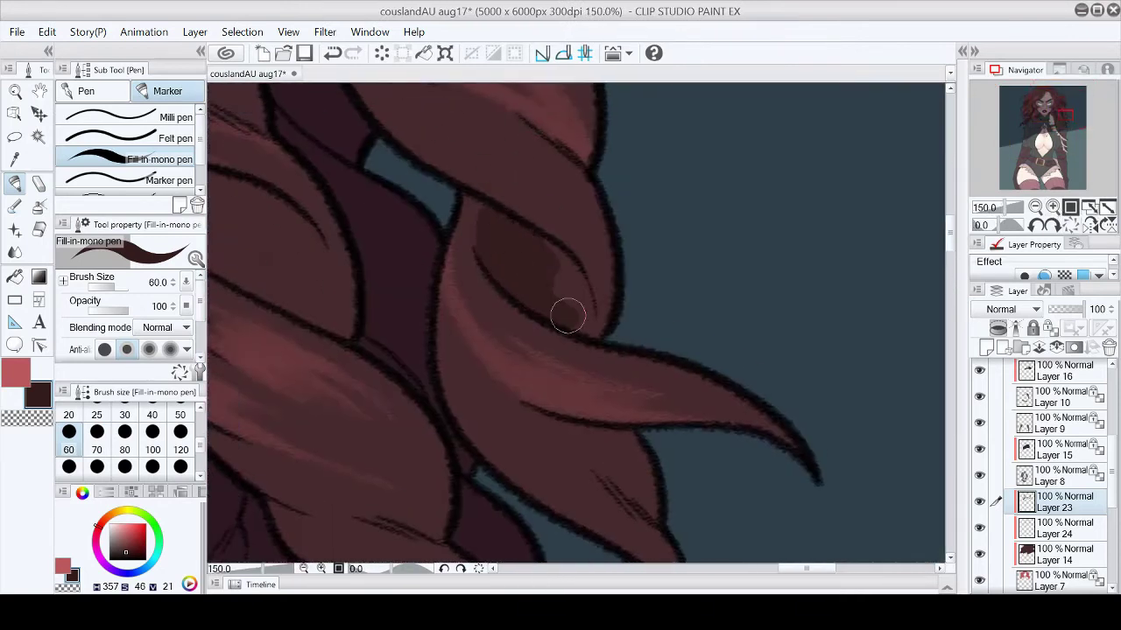
key(p)
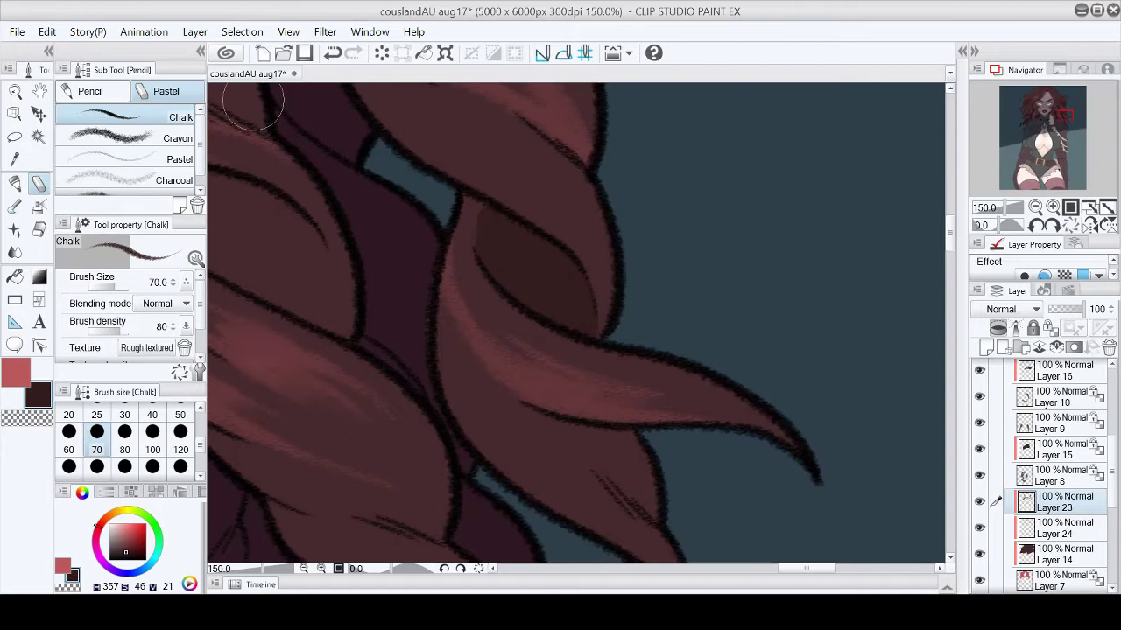
Step: Shade the inner turn of the low twisted lock beside the cape with Fill-in-mono pen at size 60, and reduce Chalk to size 50
click(180, 427)
drag(1059, 131, 1065, 124)
key(p)
mouse_move(372, 195)
mouse_down()
mouse_move(421, 220)
mouse_move(449, 260)
mouse_up()
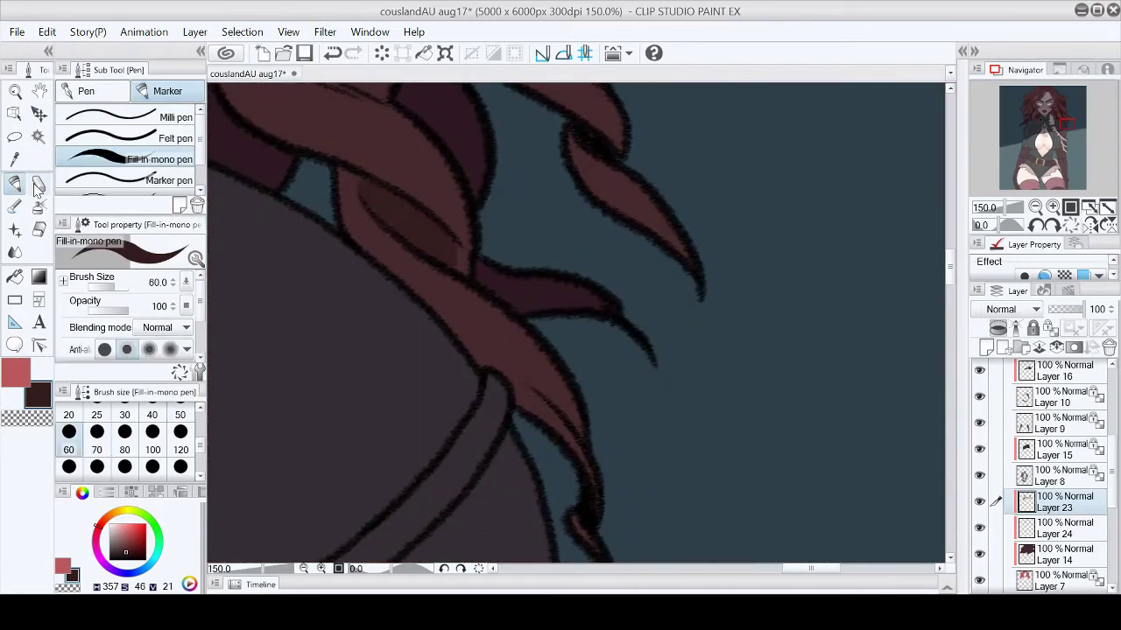
click(38, 185)
click(1106, 208)
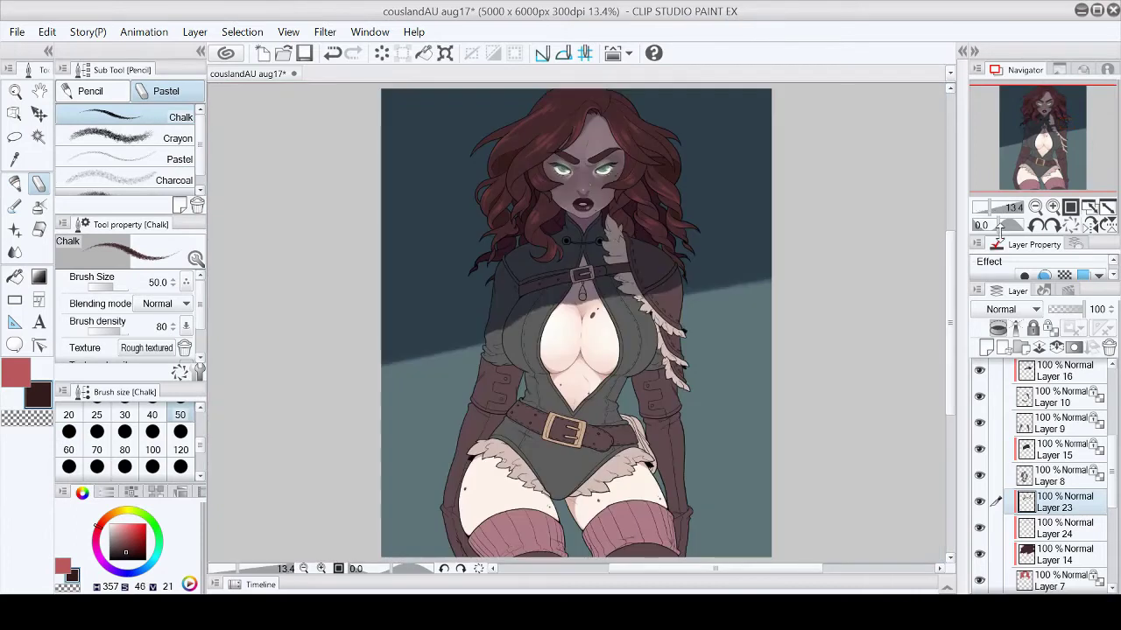
Step: Darken the hollow of the lock behind the cheek curl opposite the moles with Fill-in-mono pen at size 60, touching it up with Chalk at size 50
click(1052, 208)
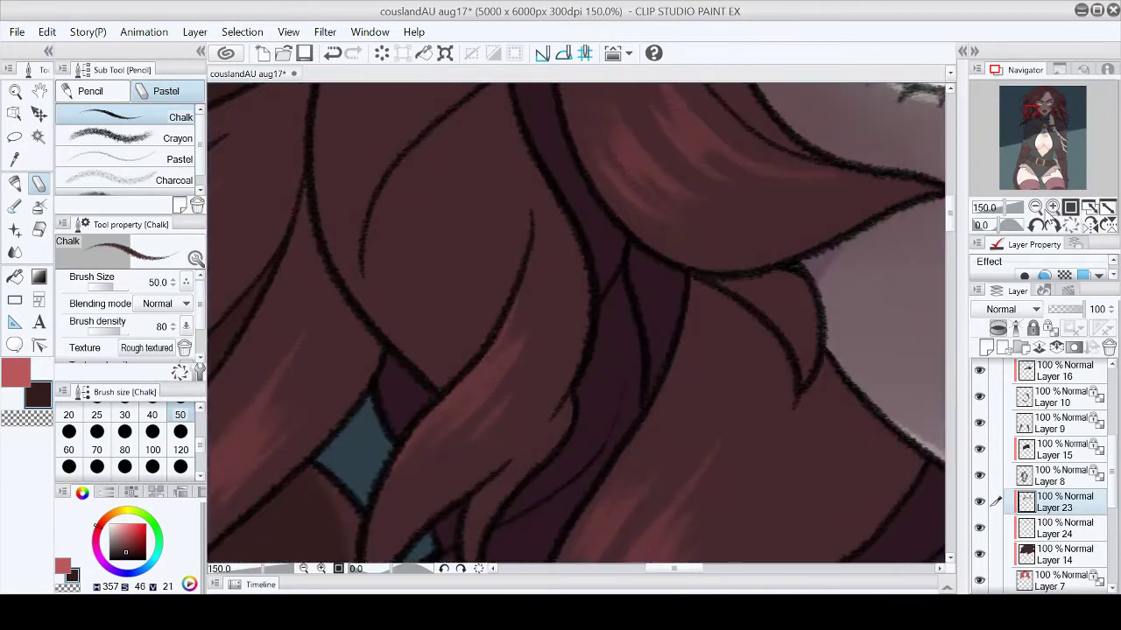
key(p)
mouse_move(415, 257)
mouse_down()
mouse_move(501, 178)
mouse_move(484, 225)
mouse_move(404, 274)
mouse_move(380, 378)
mouse_move(509, 287)
mouse_move(436, 358)
mouse_move(462, 445)
mouse_move(496, 409)
mouse_up()
key(p)
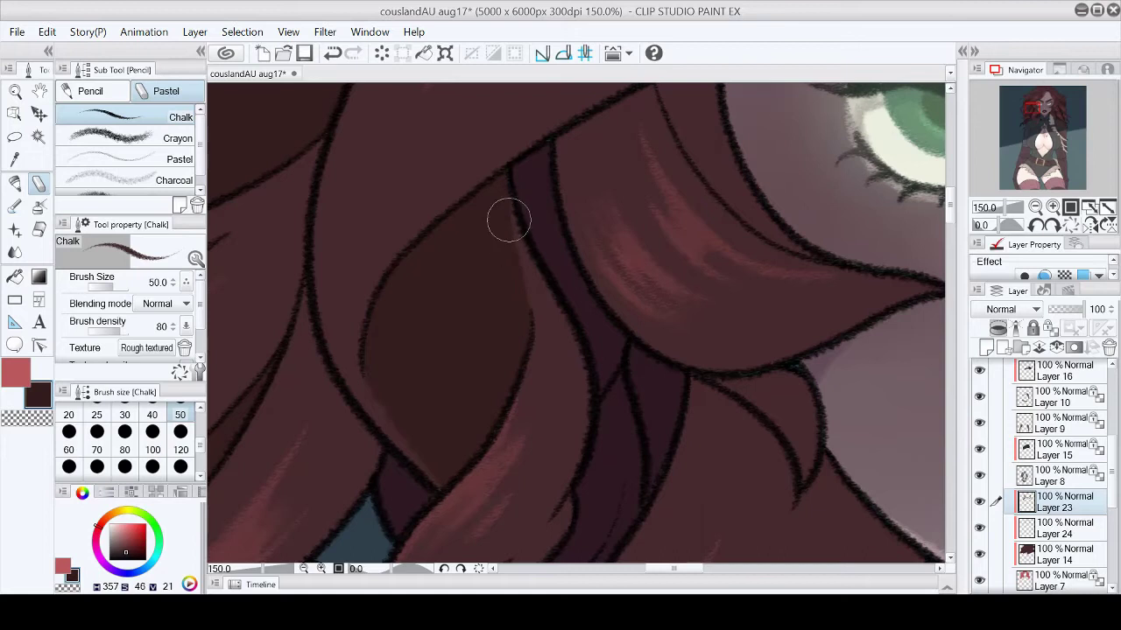
Step: Shade the inner bend of the long curl beside the collar with Fill-in-mono pen at size 60 and Chalk at size 50, and save the file
drag(1037, 106, 1042, 120)
key(p)
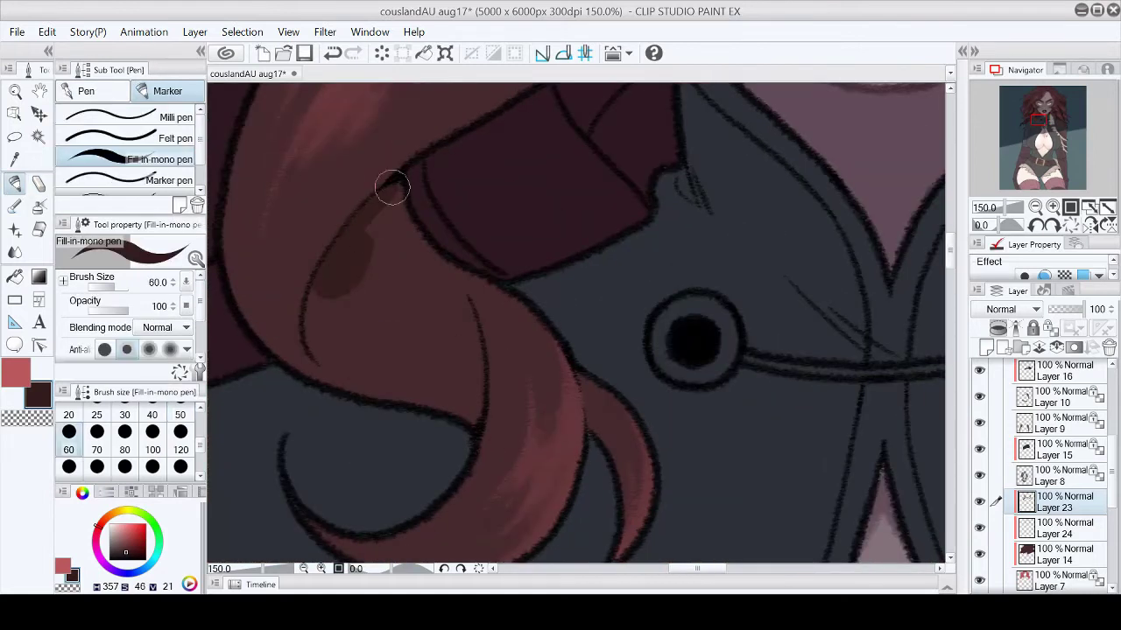
mouse_move(311, 327)
mouse_down()
mouse_move(355, 337)
mouse_move(393, 249)
mouse_move(442, 307)
mouse_move(452, 297)
mouse_move(403, 335)
mouse_move(444, 358)
mouse_move(473, 330)
mouse_move(469, 383)
mouse_up()
key(p)
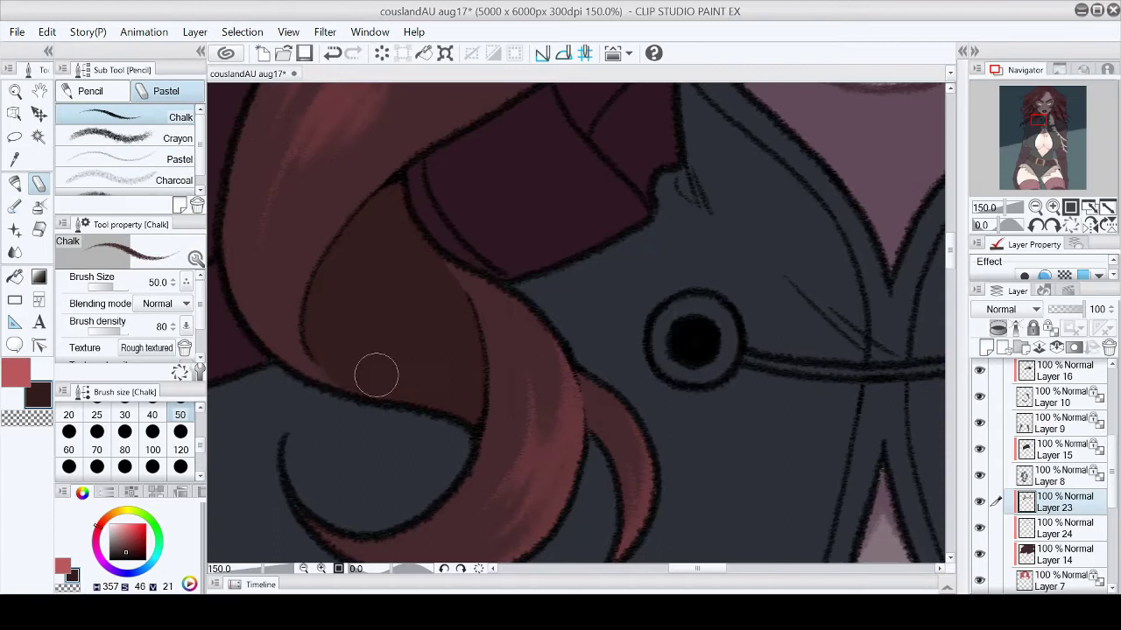
key(ctrl+0)
click(304, 53)
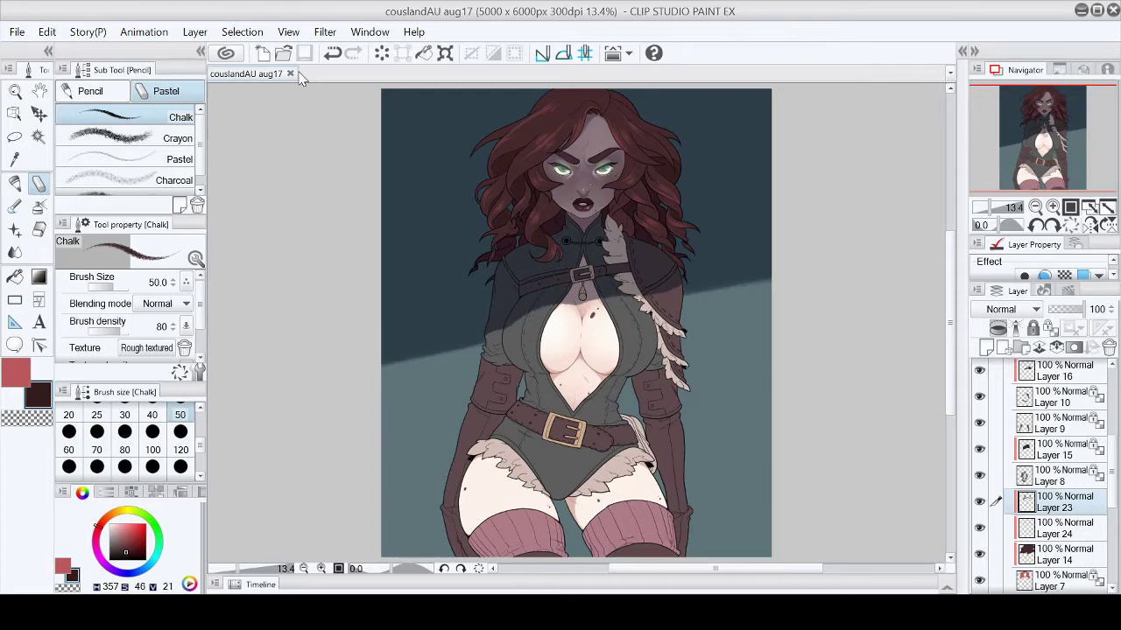
Step: Shade the inner side of the lock behind the fur trim on the cheek-mole side with Fill-in-mono pen at size 60
scroll(640, 165, up, 8)
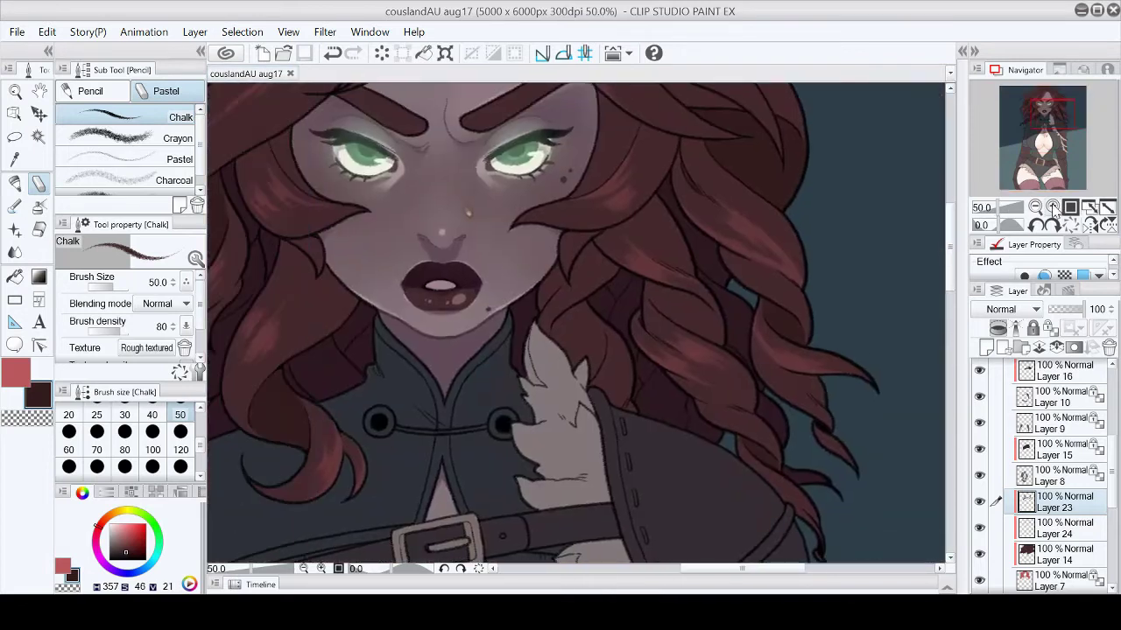
key(p)
mouse_move(537, 225)
mouse_down()
mouse_move(593, 272)
mouse_move(618, 242)
mouse_move(635, 376)
mouse_move(625, 338)
mouse_move(661, 379)
mouse_up()
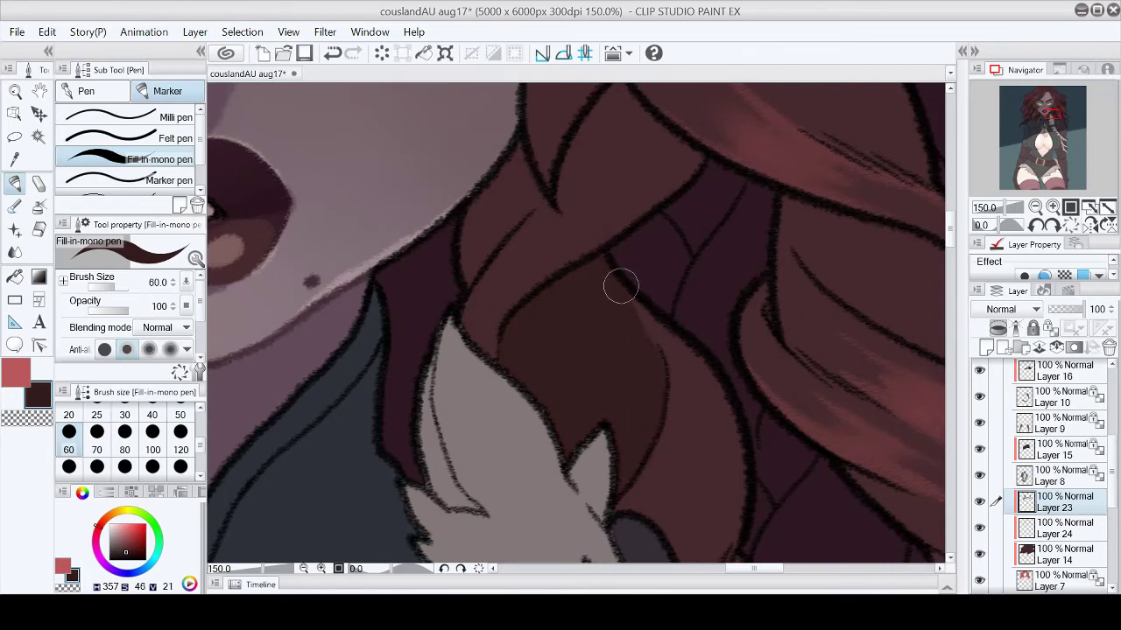
key(p)
Step: Shade the inner turn of the neighbouring twisted lock with Fill-in-mono pen at size 60 and Chalk at size 50, and save the file
click(1063, 117)
drag(1064, 116, 1059, 112)
key(p)
mouse_move(376, 351)
mouse_down()
mouse_move(321, 265)
mouse_move(455, 363)
mouse_move(460, 305)
mouse_move(482, 398)
mouse_up()
key(p)
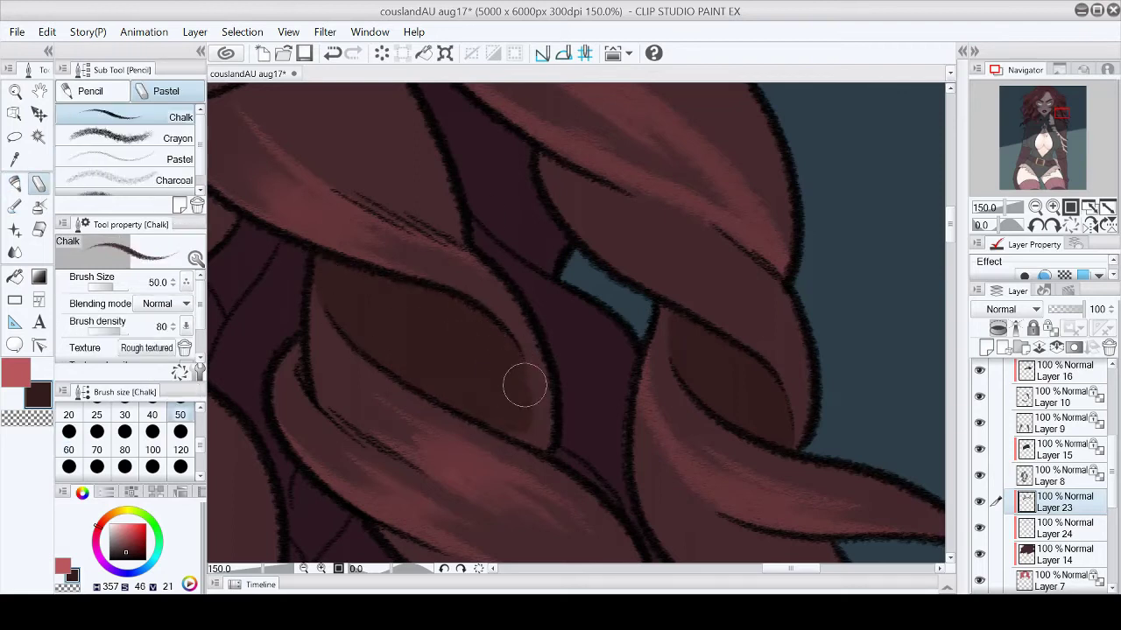
key(ctrl+0)
key(ctrl+s)
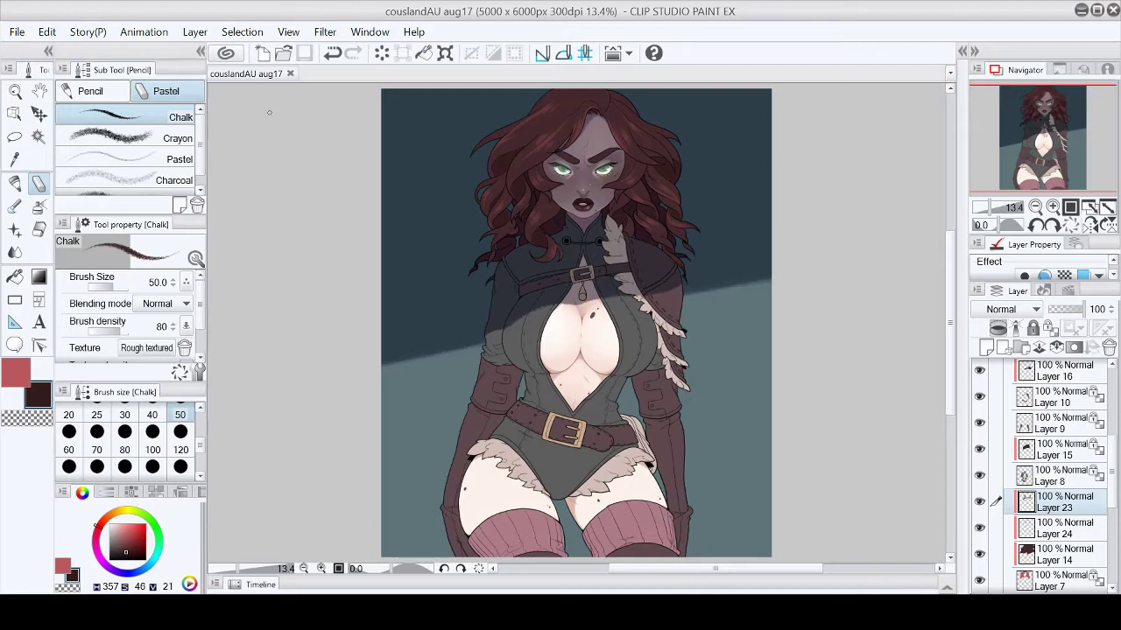
Step: Make Layer 8 with the grey bodice active and mix a dark blue-grey shadow colour of H 241, S 11, V 32
click(1052, 206)
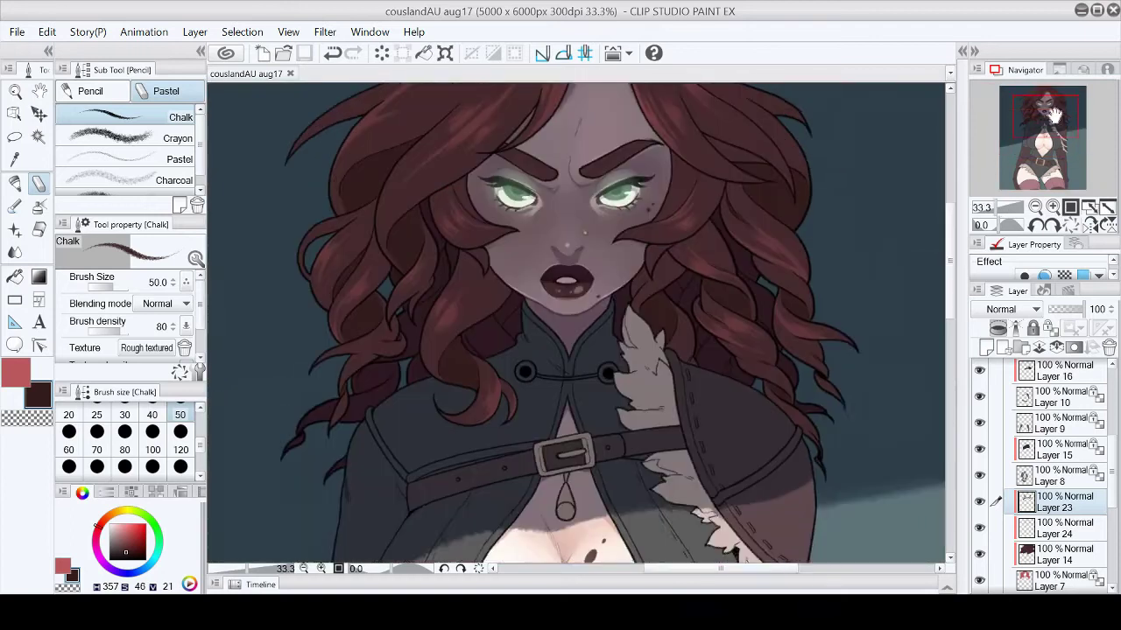
scroll(1113, 451, up, 1)
scroll(1114, 451, up, 2)
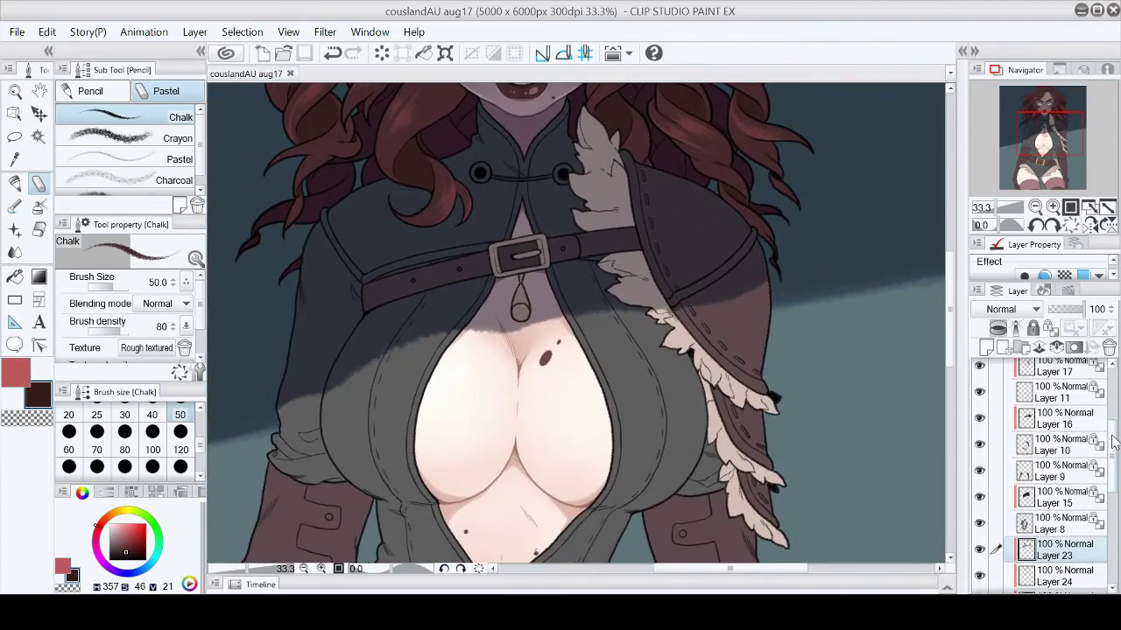
click(1064, 537)
scroll(1015, 129, up, 1)
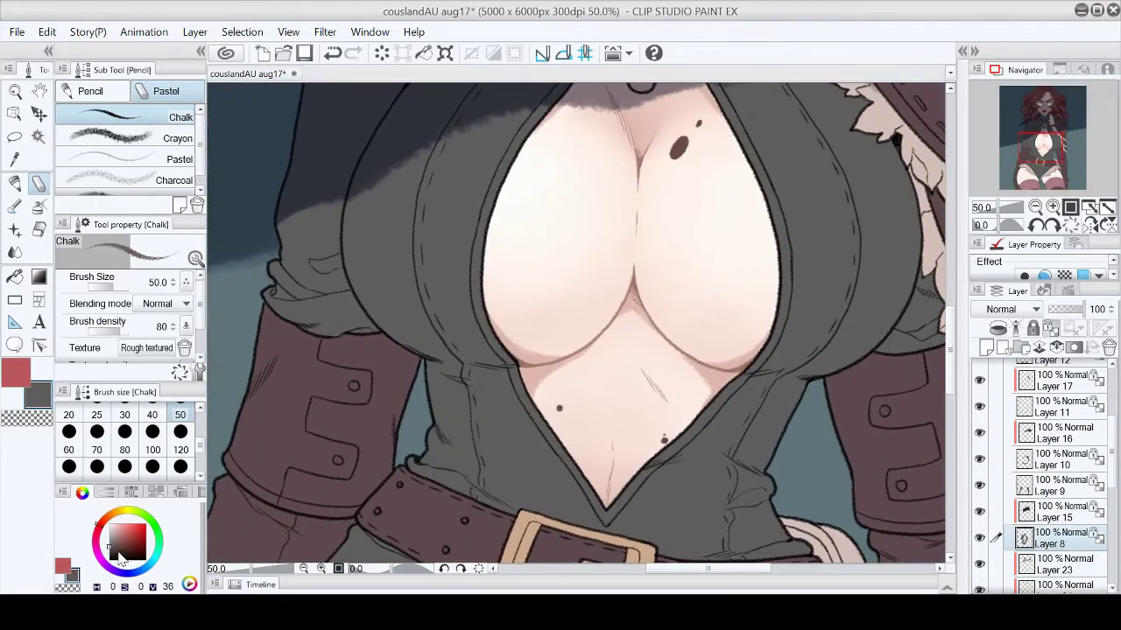
drag(125, 565, 112, 549)
drag(1042, 145, 1045, 137)
Step: Shade the underside of both bust sections of the grey bodice with Running color edge watercolor at size 100, softening it with Blend at size 200
key(b)
click(1055, 226)
click(1056, 226)
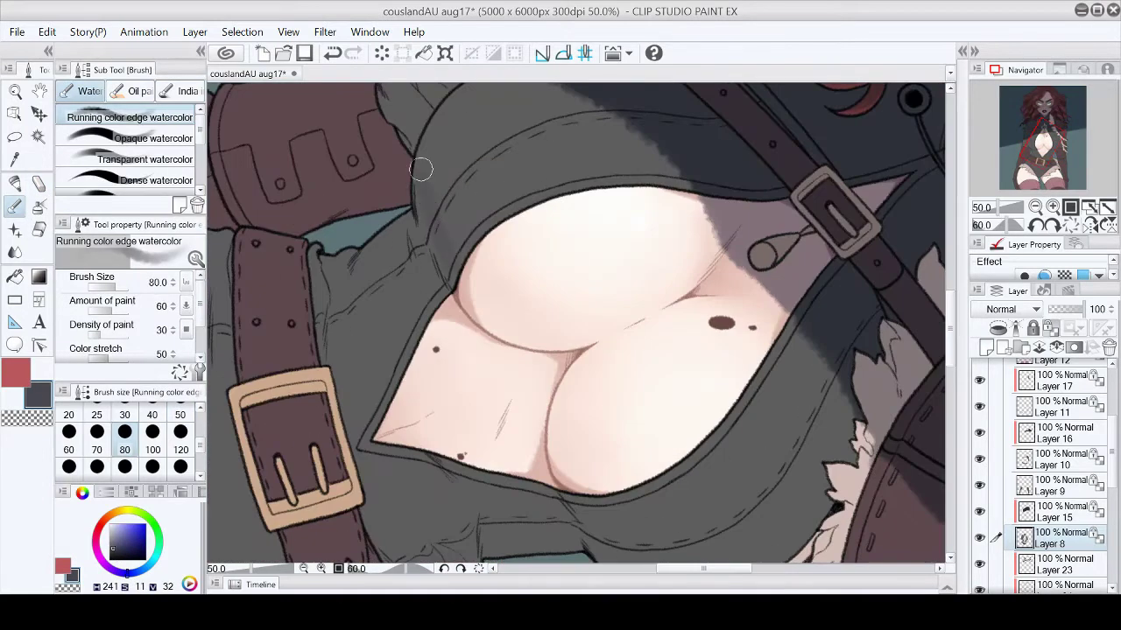
key(bracketright)
click(1073, 224)
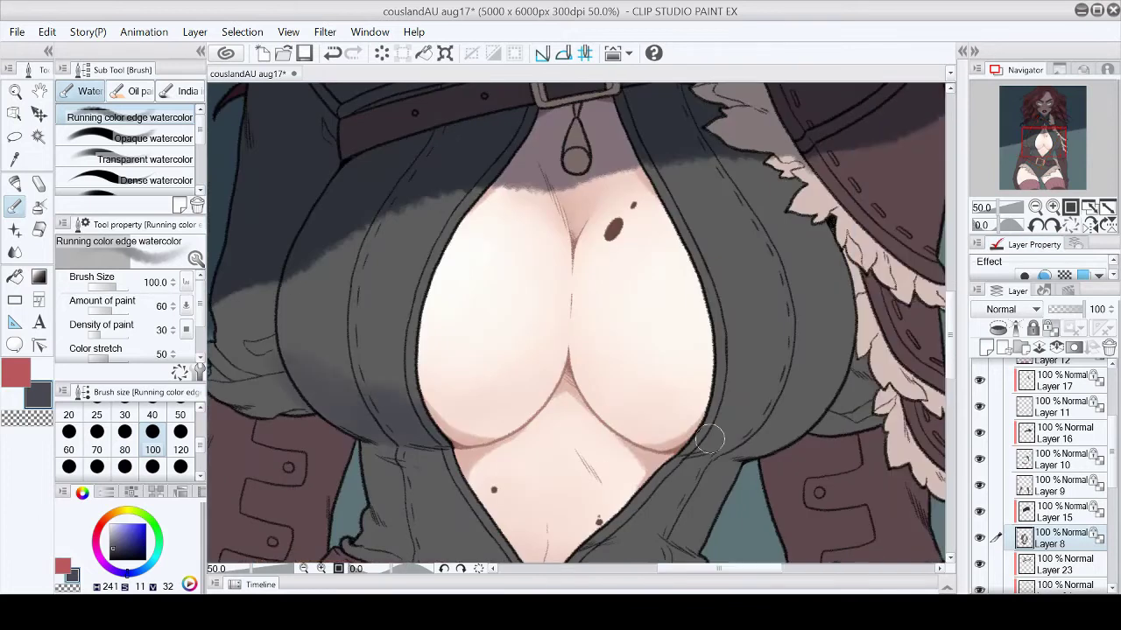
mouse_move(709, 440)
mouse_down()
mouse_move(757, 449)
mouse_move(799, 415)
mouse_move(805, 364)
mouse_move(810, 413)
mouse_move(731, 396)
mouse_move(776, 429)
mouse_up()
drag(340, 411, 463, 423)
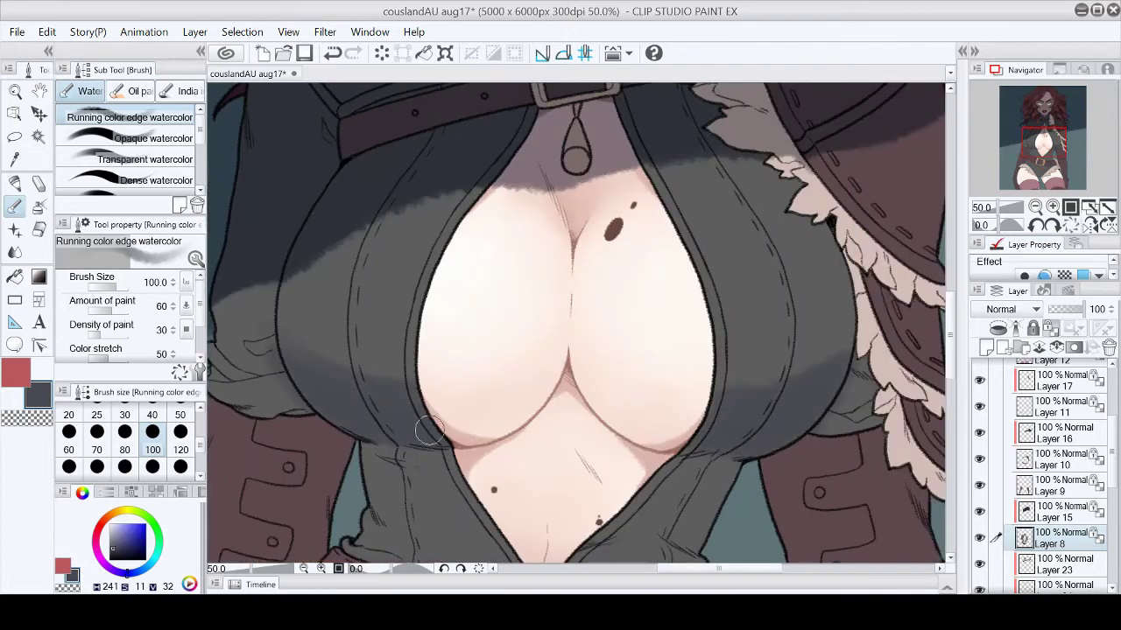
click(16, 253)
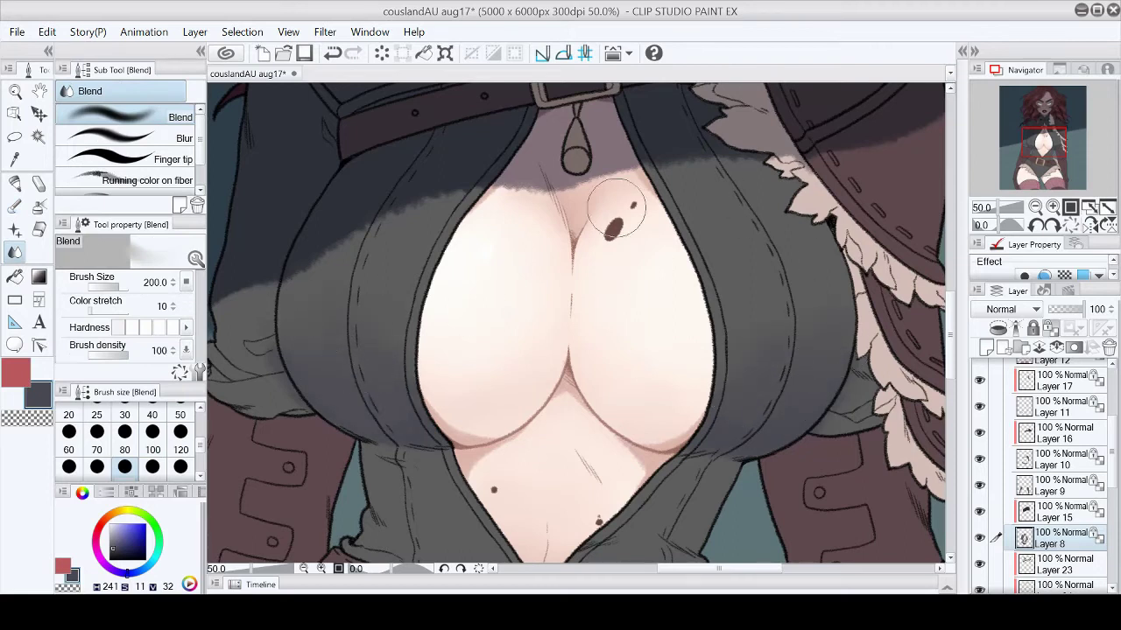
Step: Sample the bodice's base grey for Fill-in-mono pen and ready Chalk at size 50 with the blue-grey shadow colour beside the rolled sleeve
key(p)
alt+click(224, 311)
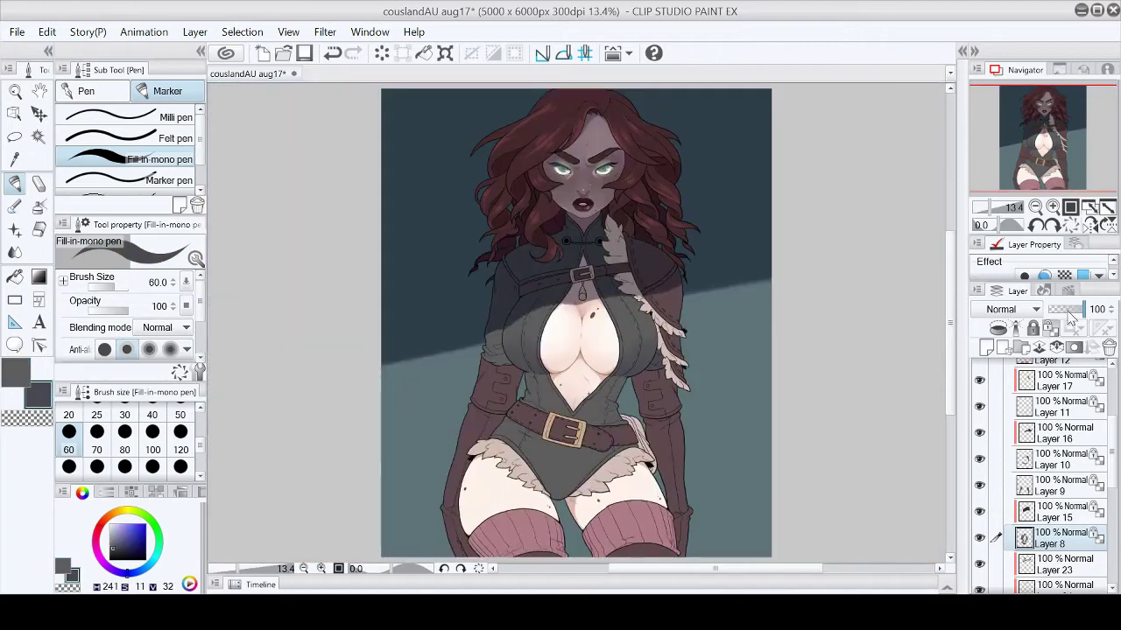
scroll(1024, 140, up, 1)
key(b)
key(p)
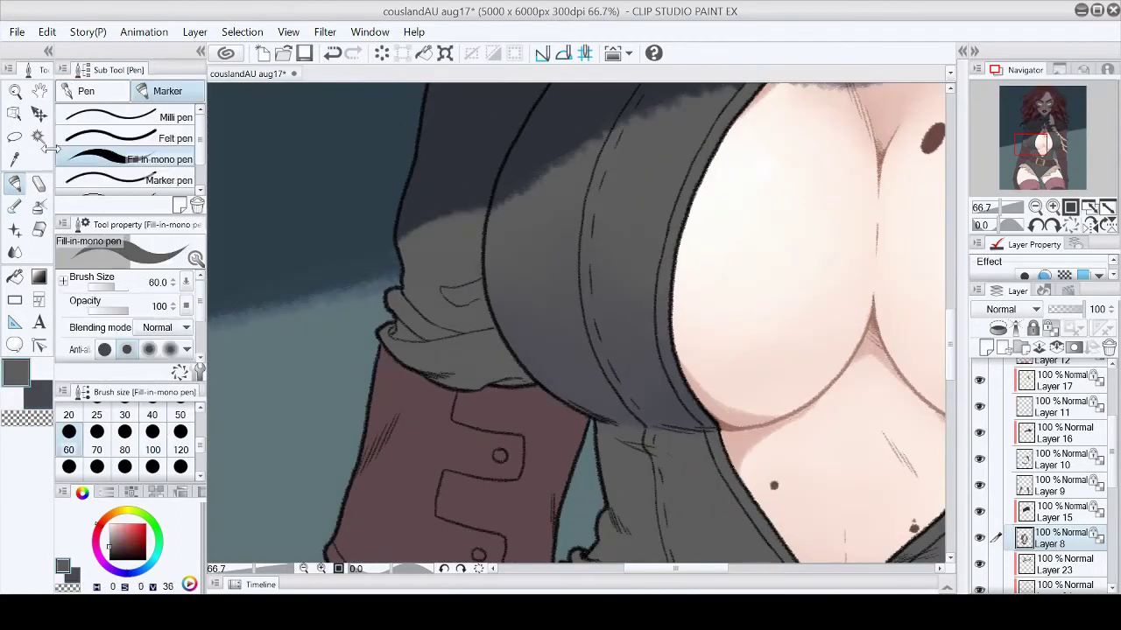
key(p)
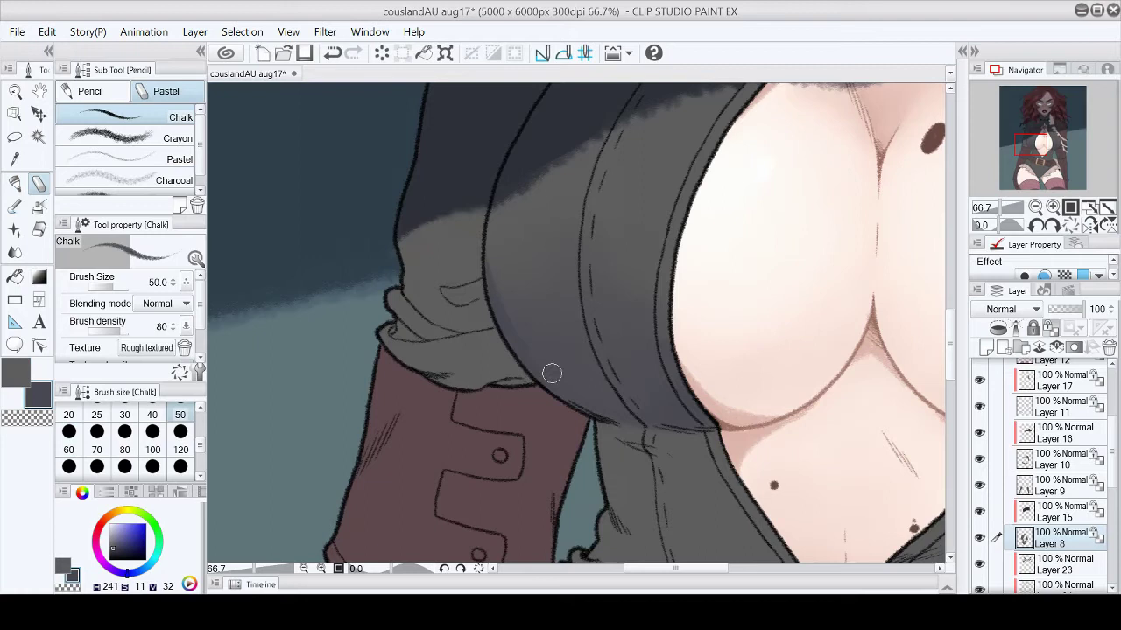
Step: Soften the blue-grey shading on the chest of the grey top with the Blend tool, using sizes up to 170
key(b)
key(j)
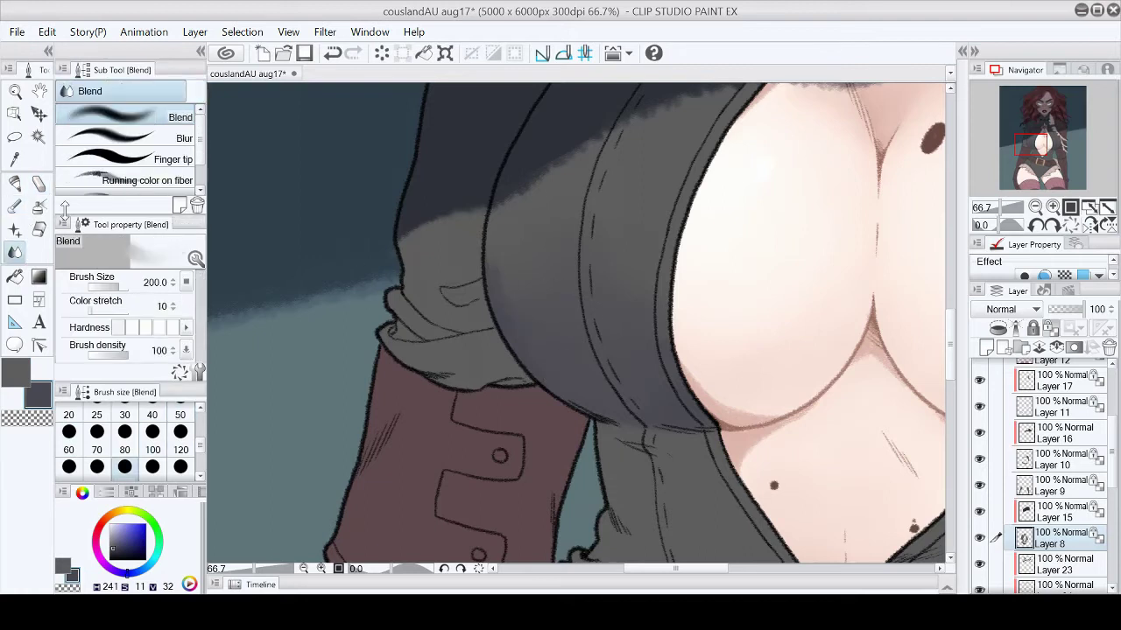
click(1106, 209)
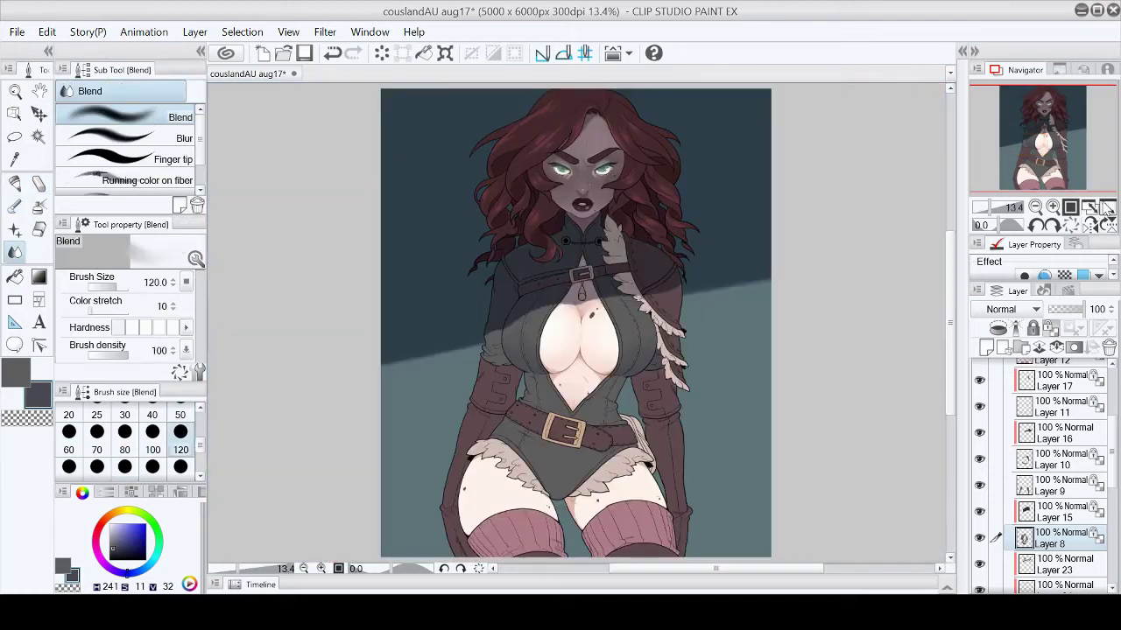
key(ctrl+plus)
key(ctrl+plus)
key(ctrl+plus)
key(bracketright)
key(bracketright)
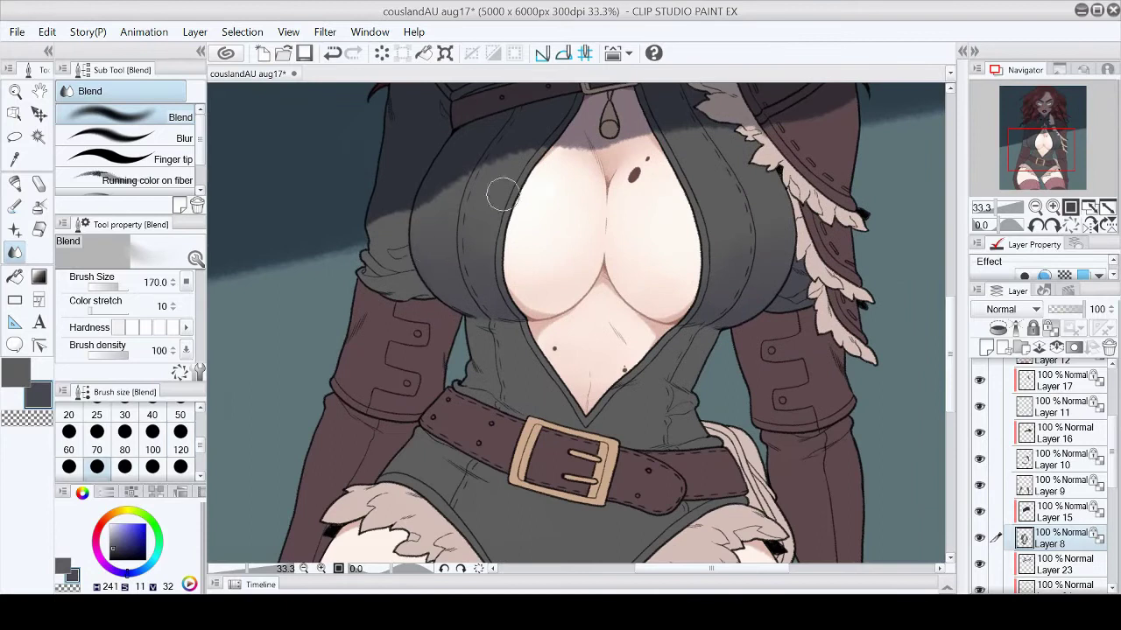
click(1107, 208)
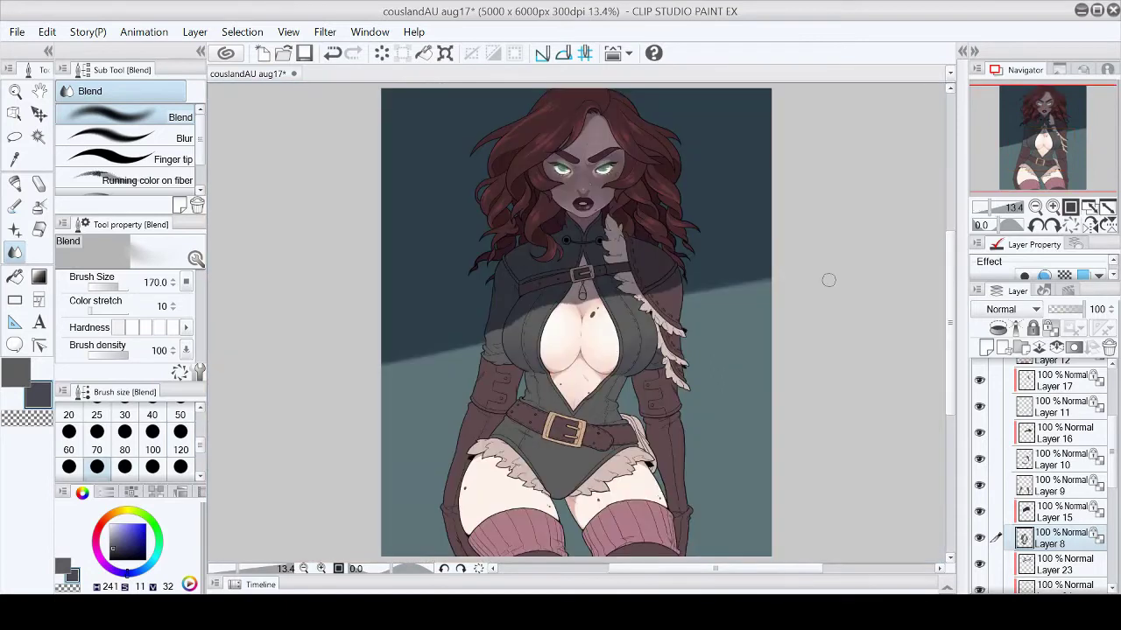
Step: Paint blue-grey fold shadows on the rolled sleeve cuff beside the chest with the Chalk brush at size 50
key(ctrl+plus)
key(ctrl+plus)
key(ctrl+plus)
key(ctrl+plus)
key(ctrl+plus)
key(p)
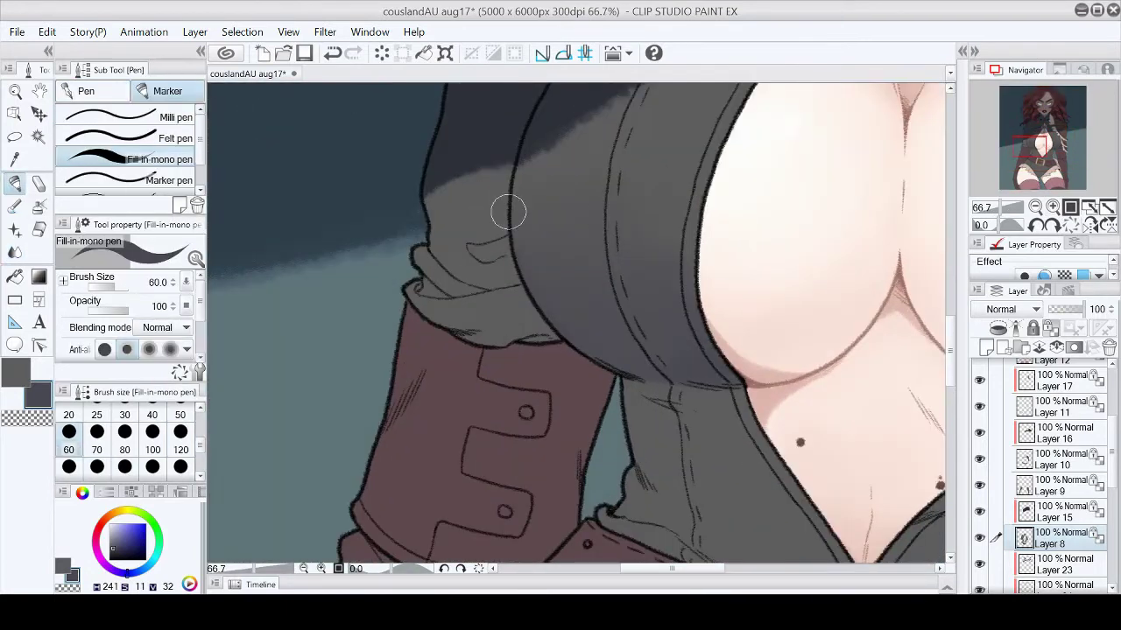
key(ctrl+plus)
key(p)
drag(416, 211, 451, 210)
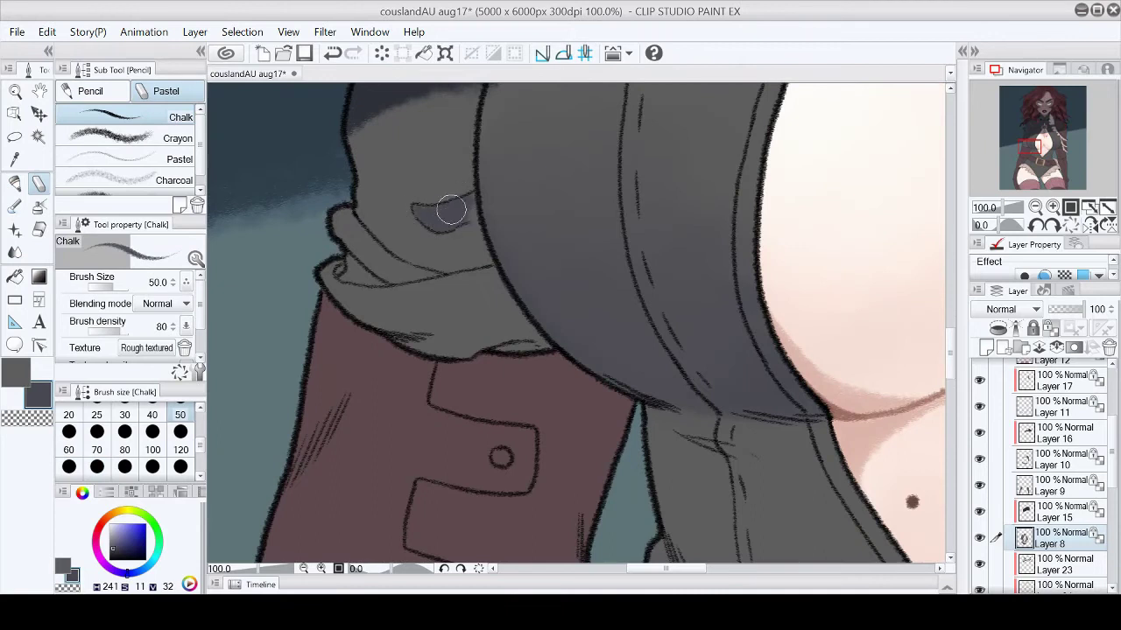
key(minus)
key(minus)
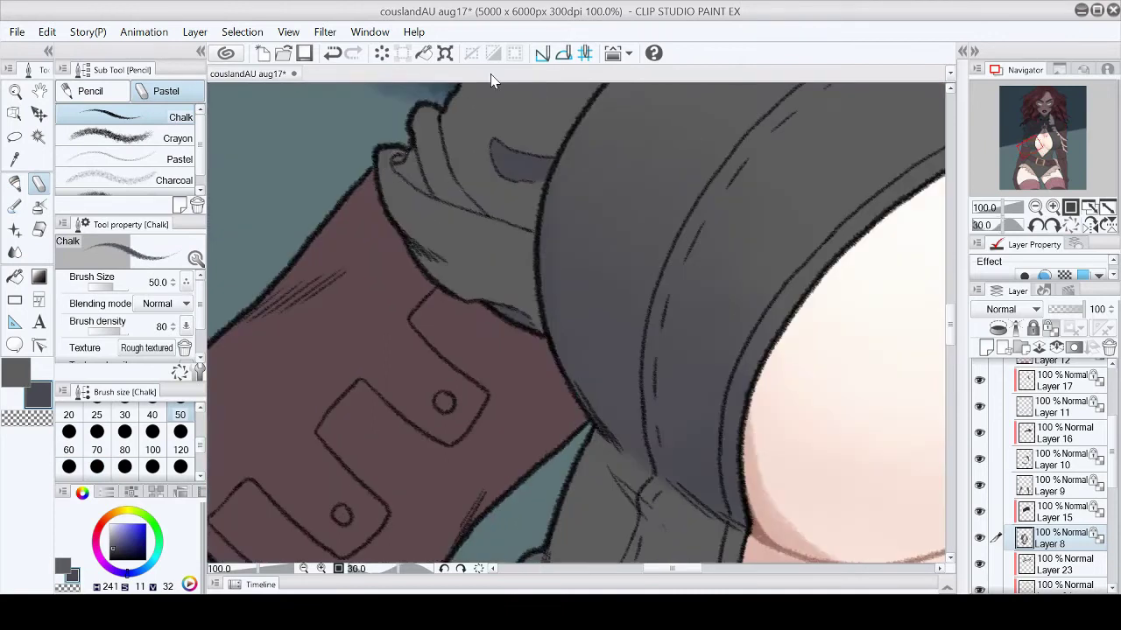
click(1070, 225)
click(1107, 207)
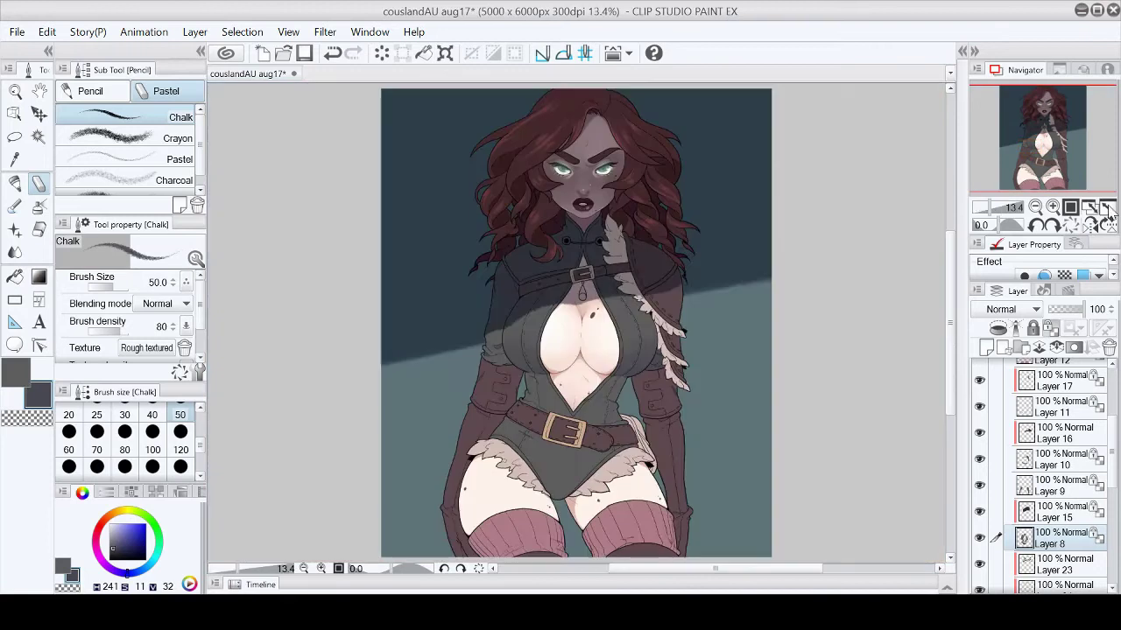
Step: Paint blue-grey shadows in the waist folds above the belt's loose end with the Chalk brush
scroll(1055, 181, up, 4)
click(1057, 144)
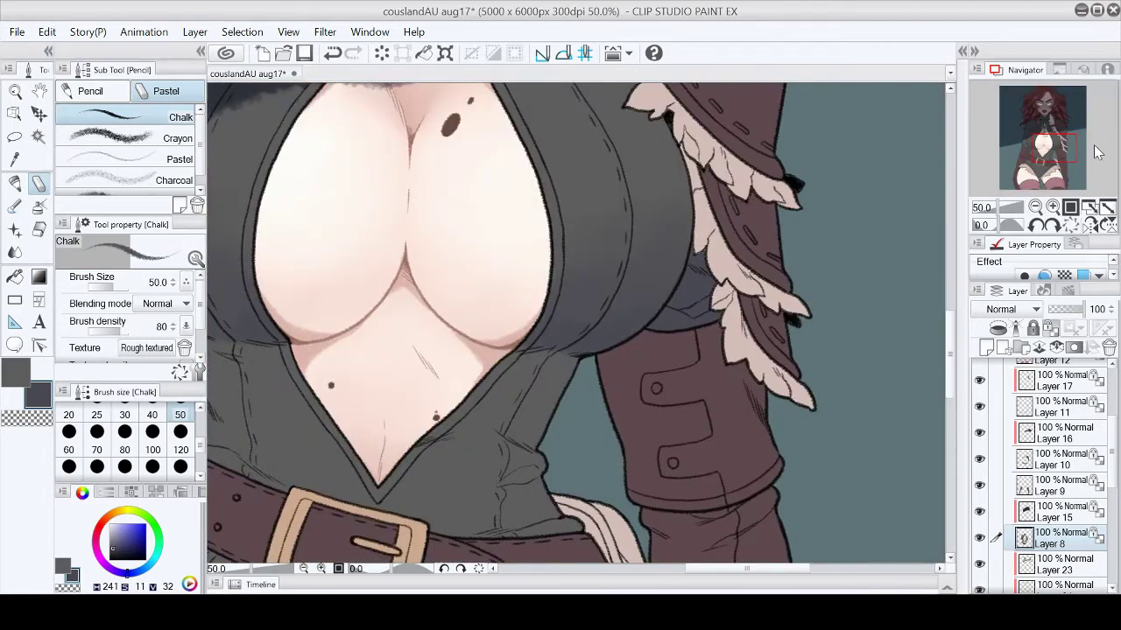
scroll(1097, 153, up, 2)
click(1044, 160)
mouse_move(670, 267)
mouse_down()
mouse_move(613, 298)
mouse_move(692, 263)
mouse_move(639, 277)
mouse_up()
mouse_move(630, 398)
mouse_down()
mouse_move(569, 398)
mouse_move(645, 383)
mouse_up()
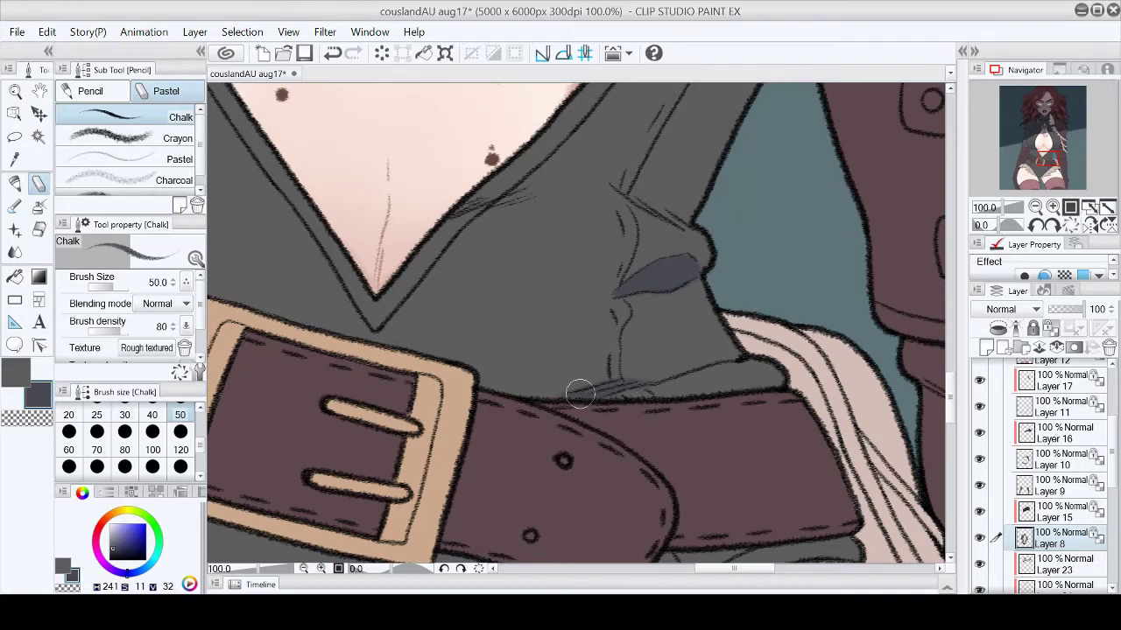
Step: Shade the creases on the opposite side of the waist, above the riveted belt section, with the canvas rotated 30 degrees
key(h)
key(asciicircum)
key(asciicircum)
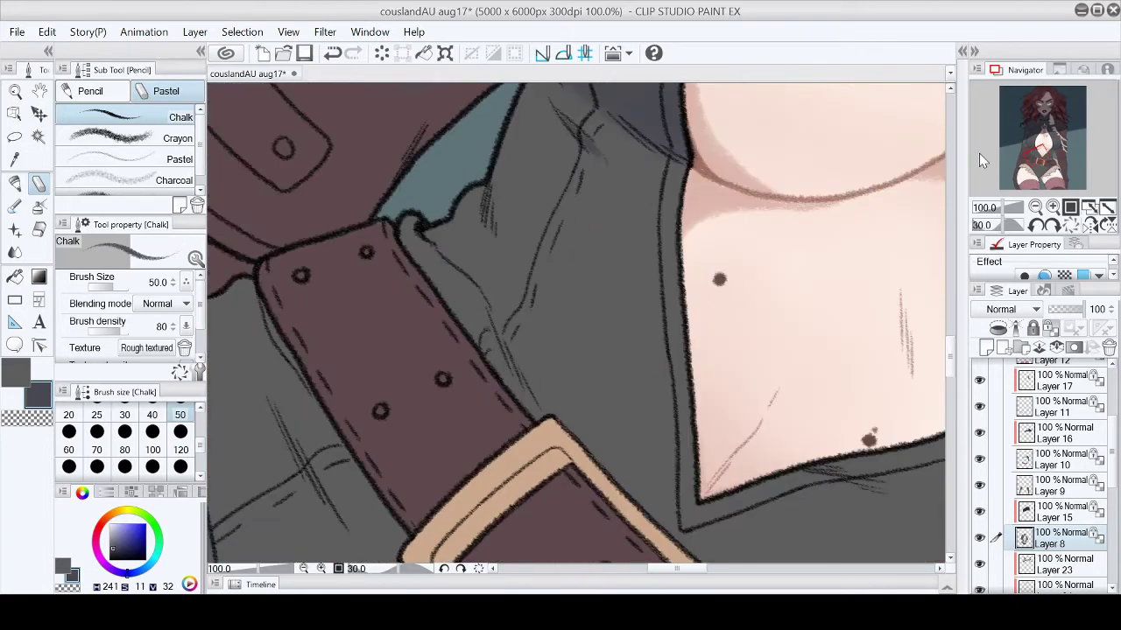
mouse_move(490, 333)
mouse_down()
mouse_move(520, 380)
mouse_move(529, 368)
mouse_up()
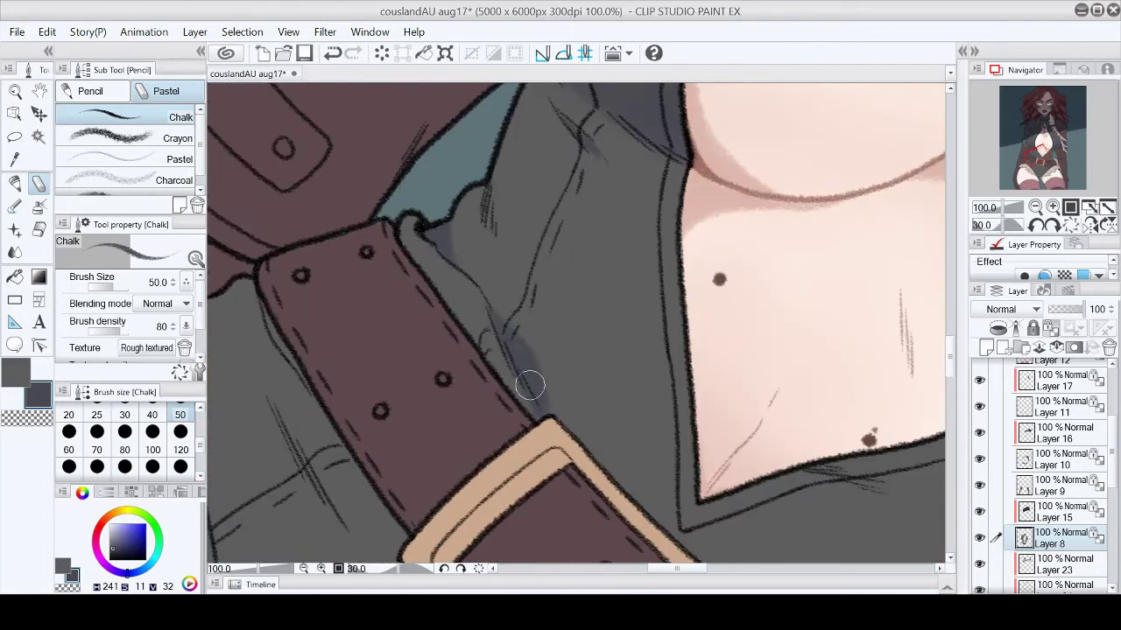
click(1069, 223)
click(1011, 142)
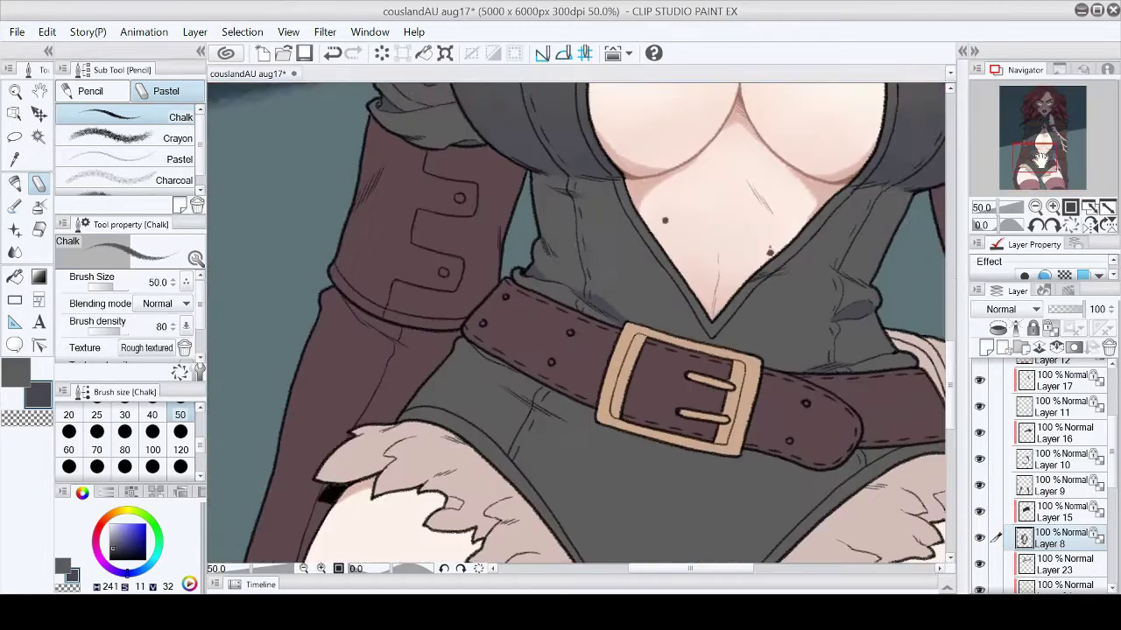
Step: Add Chalk fold shadows to the grey garment on the hips just below the belt
drag(451, 198, 601, 271)
click(1039, 158)
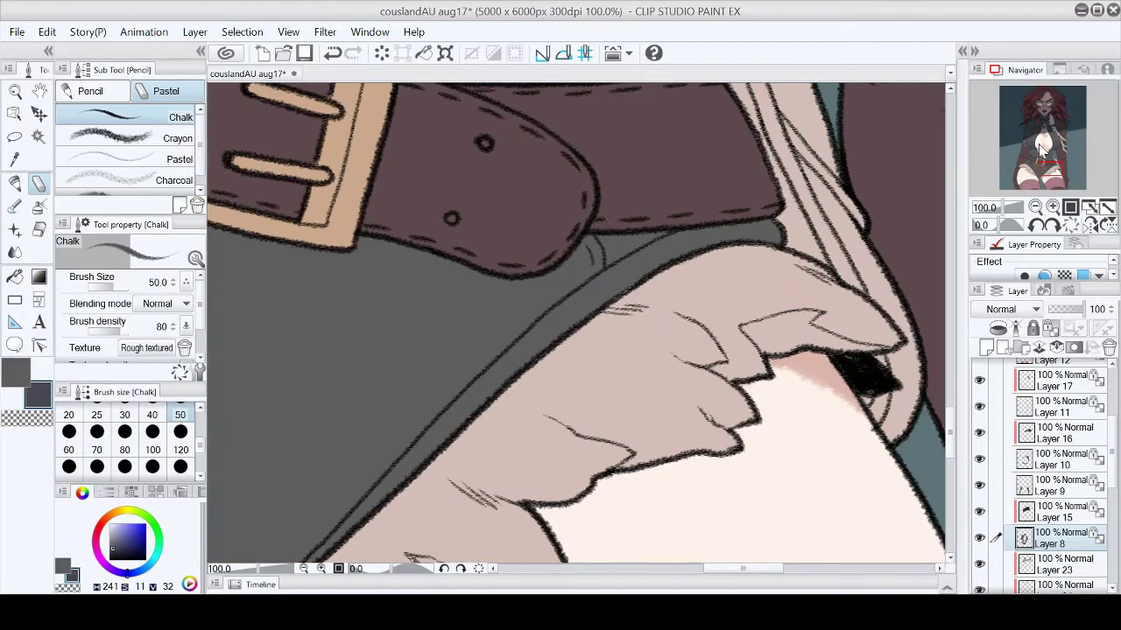
click(1106, 208)
click(1069, 206)
click(1033, 140)
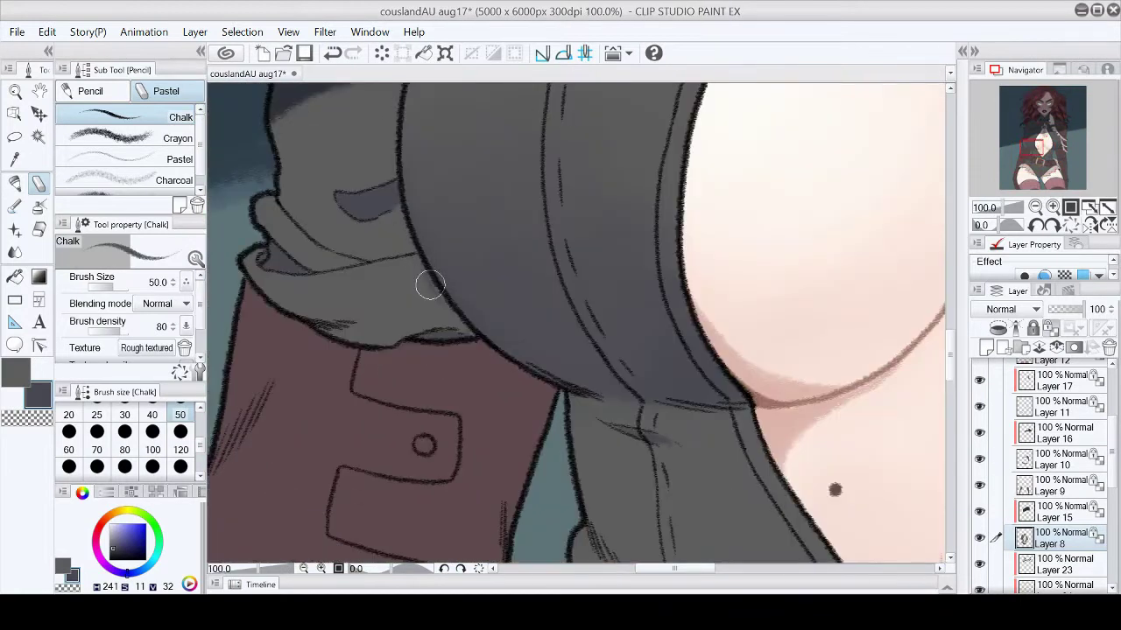
click(1107, 207)
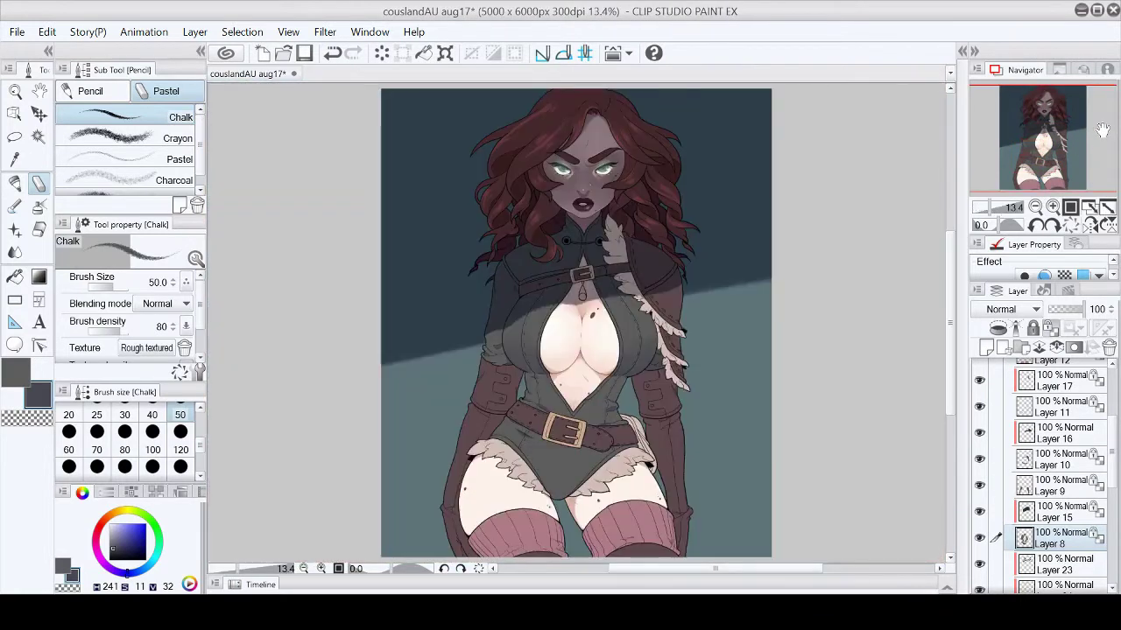
Step: Paint Chalk shadows on both sides of the waist directly beneath the chest seams
click(1070, 206)
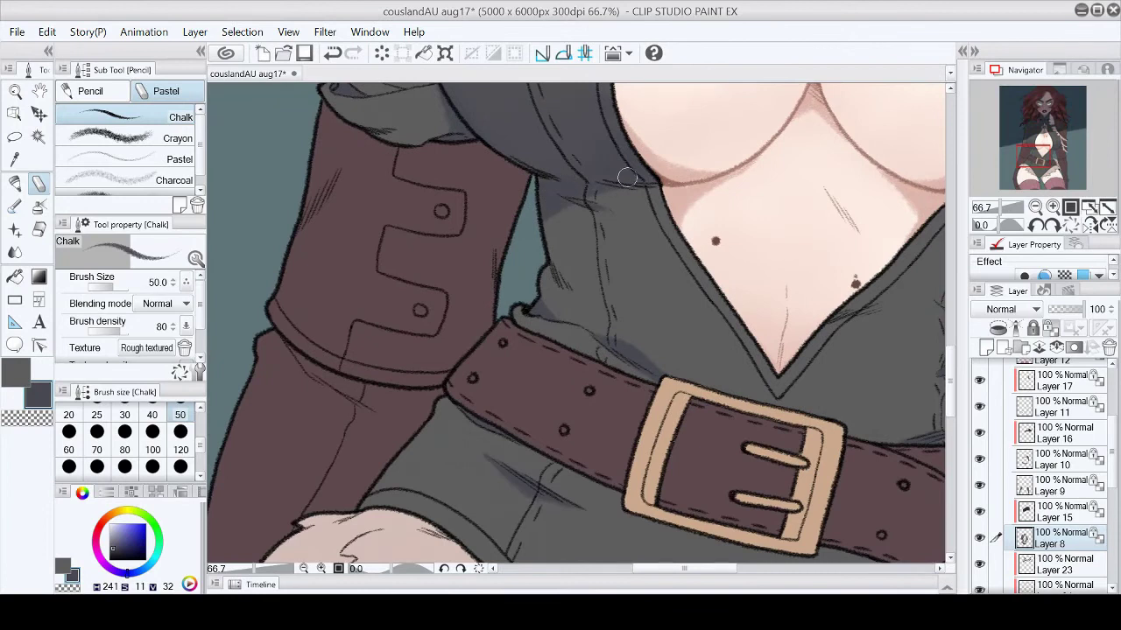
scroll(526, 266, down, 1)
click(1105, 208)
click(1052, 206)
scroll(483, 495, up, 3)
scroll(733, 213, down, 2)
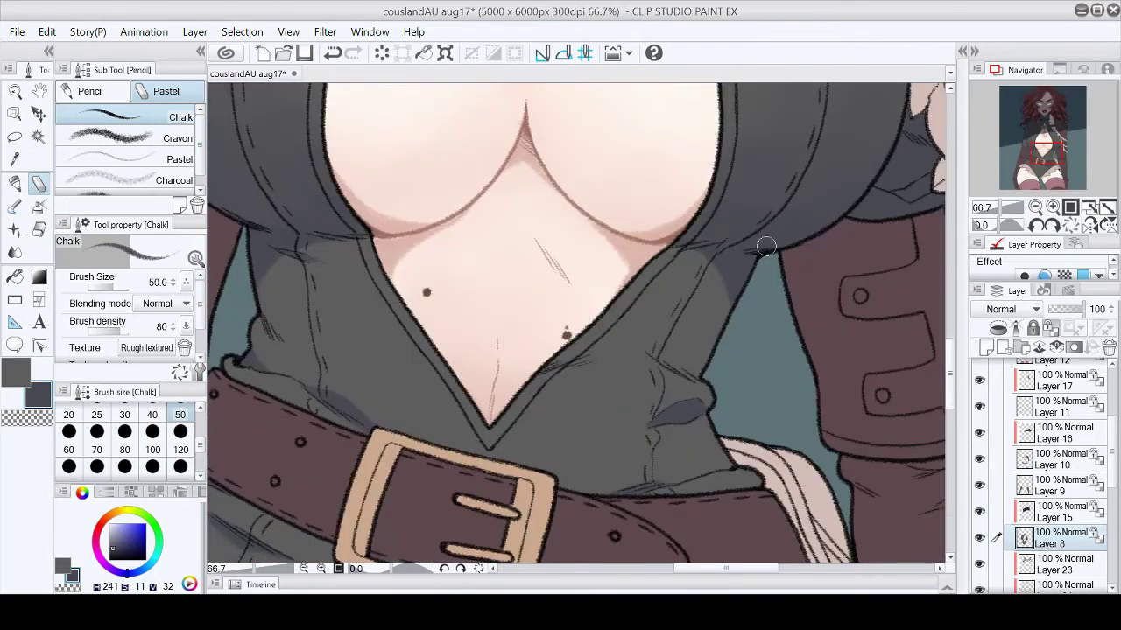
click(1105, 208)
Step: Shade the lower front of the garment with Running color edge watercolor and smooth it with the Blend tool
scroll(578, 342, up, 2)
scroll(546, 490, up, 1)
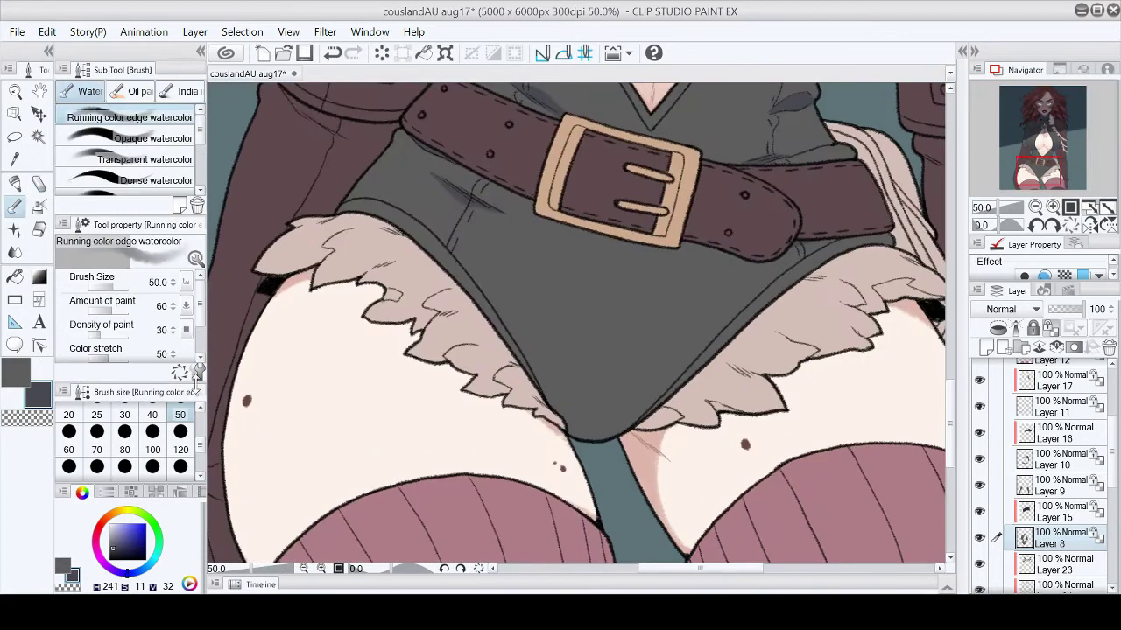
key(b)
key(j)
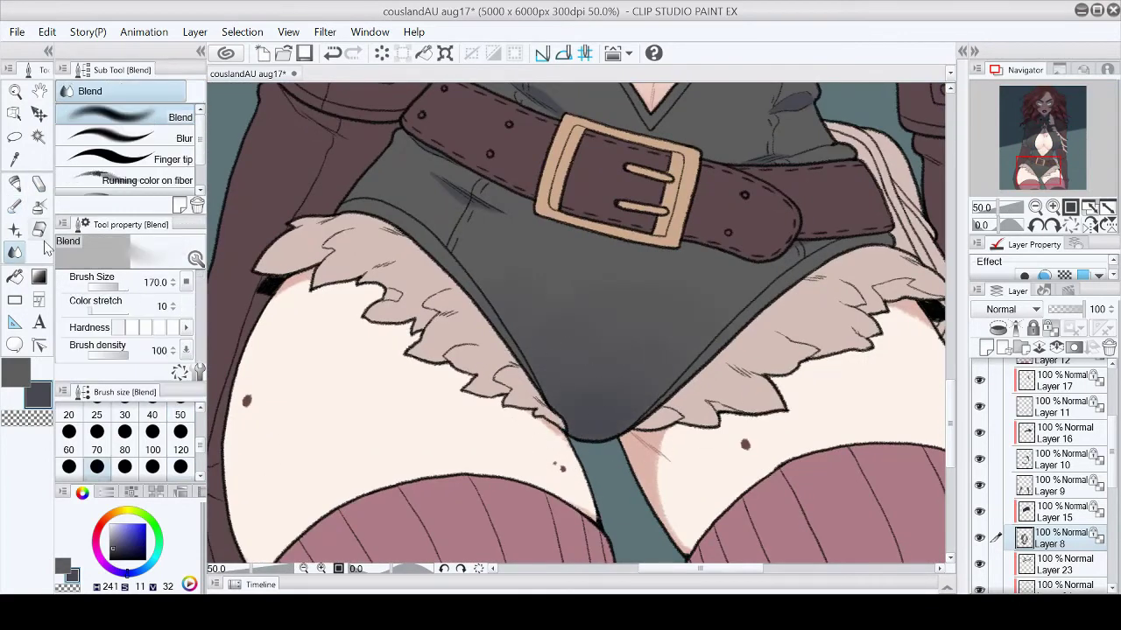
click(1105, 208)
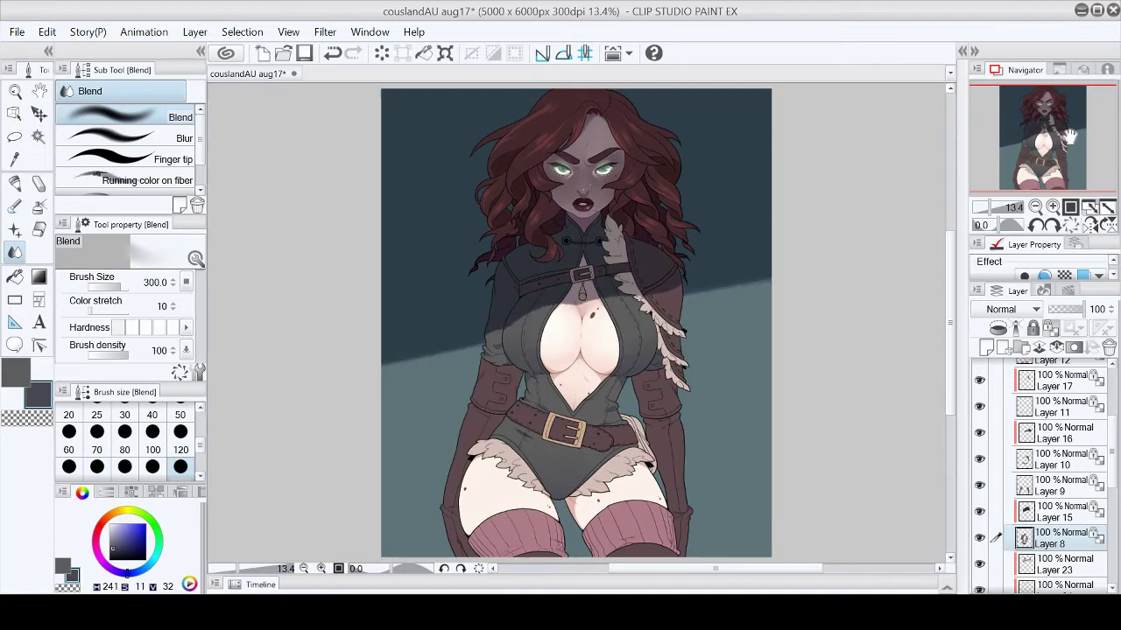
Step: Brush a muted pink-grey (H 339, S 14, V 52) onto both chest panels at size 300 and blend it in
scroll(1057, 147, up, 2)
drag(1057, 147, 1056, 150)
click(118, 558)
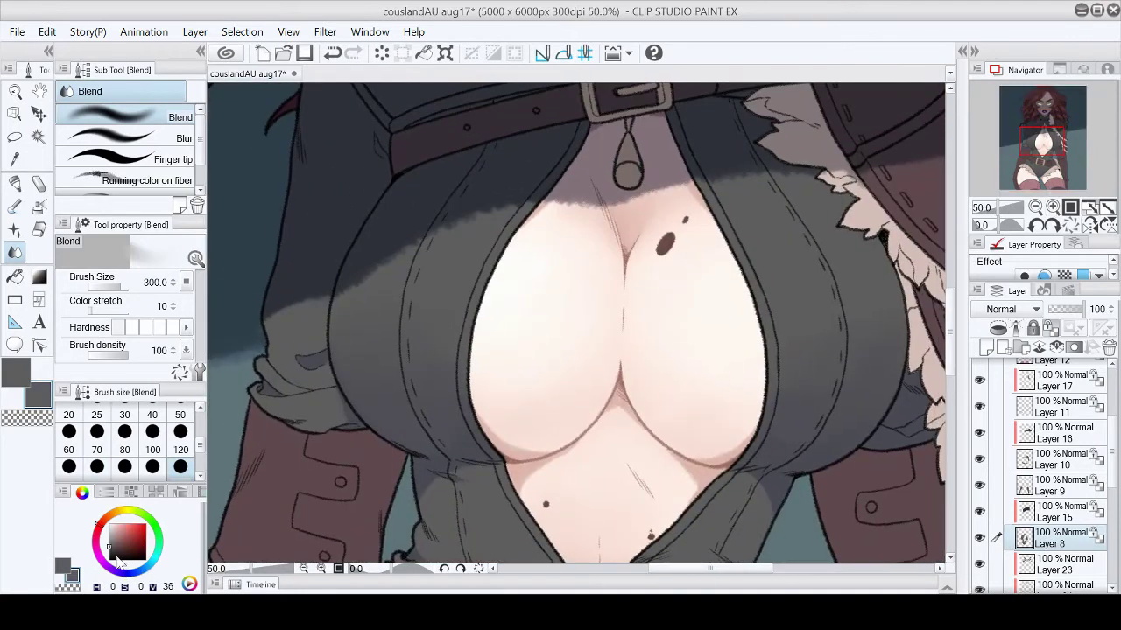
click(114, 541)
key(b)
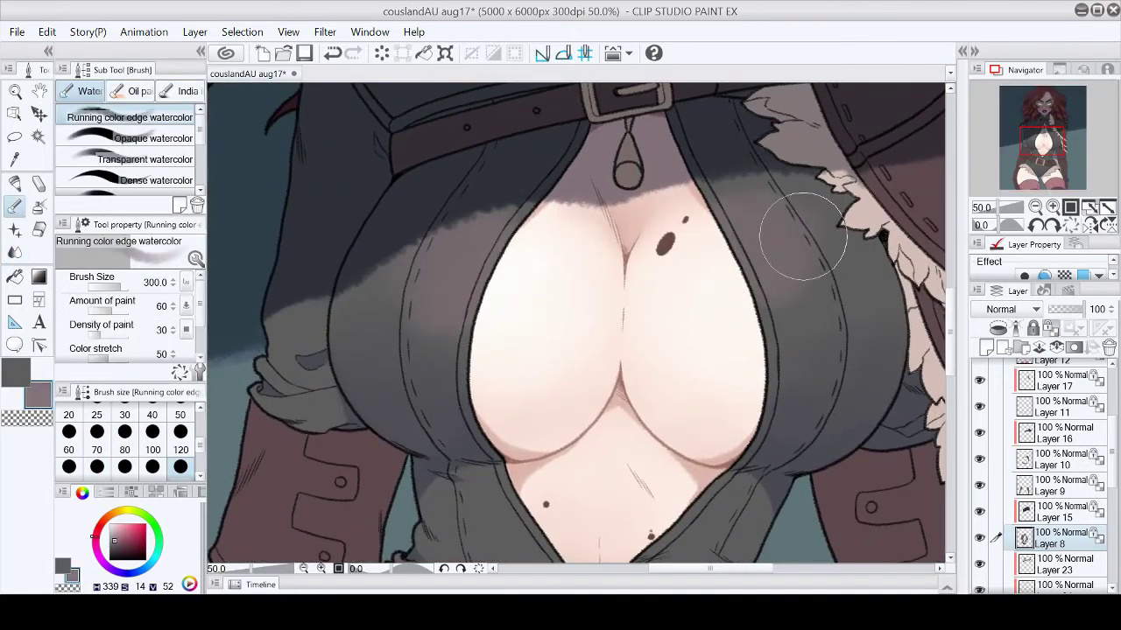
key(j)
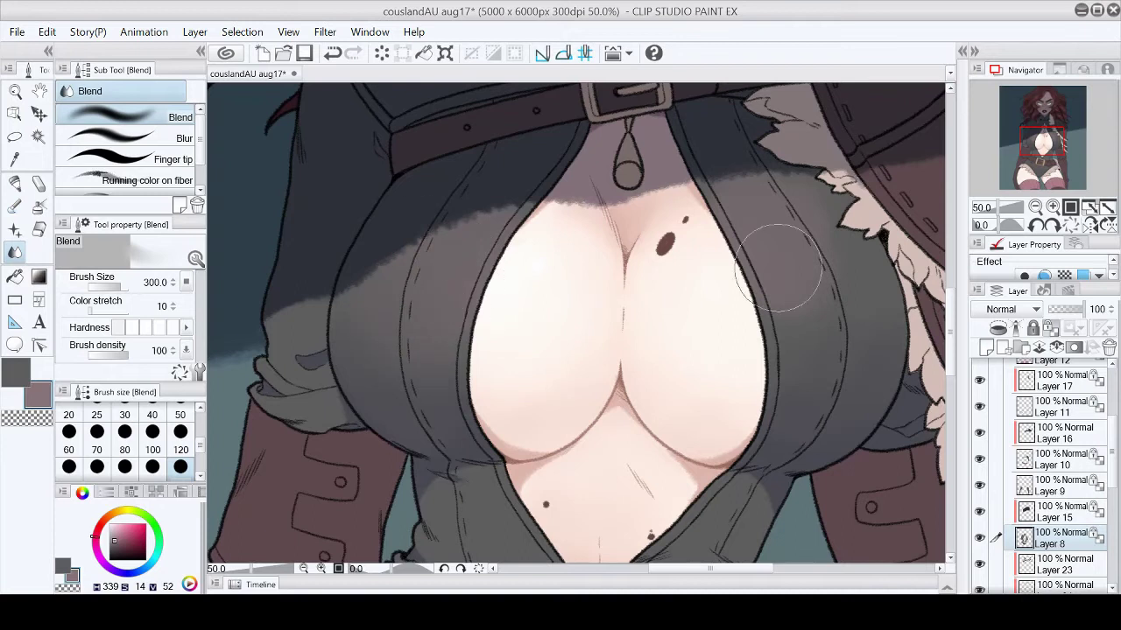
click(1106, 208)
click(1052, 208)
click(1107, 208)
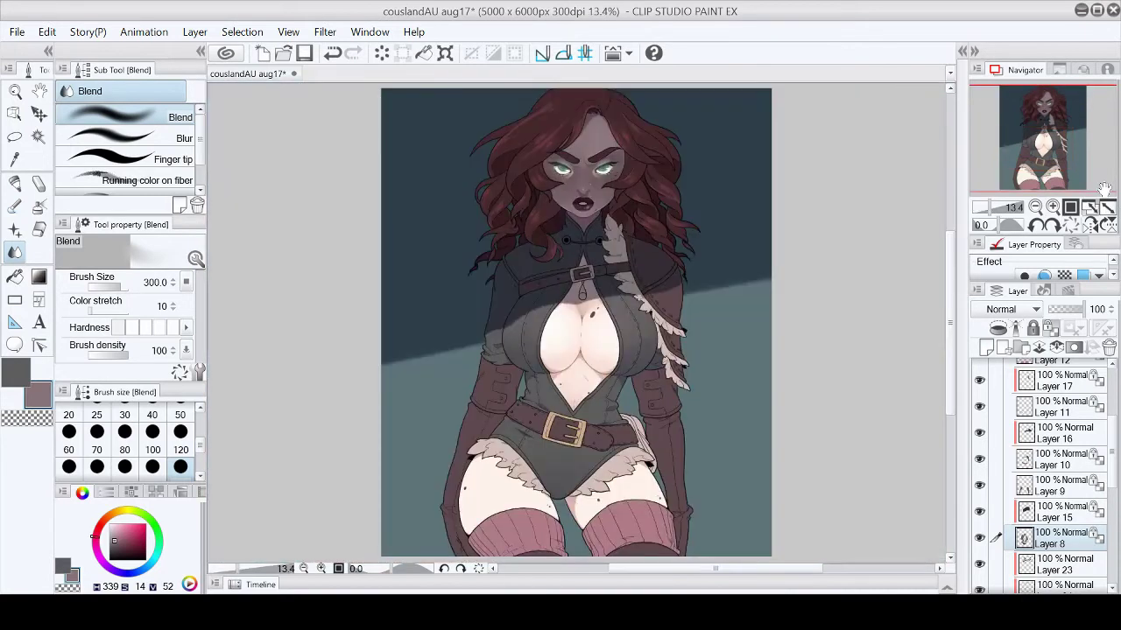
Step: Accent the stitched seams of the chest panels with pink-grey Chalk at size 50 and save the file
key(ctrl+alt+0)
key(p)
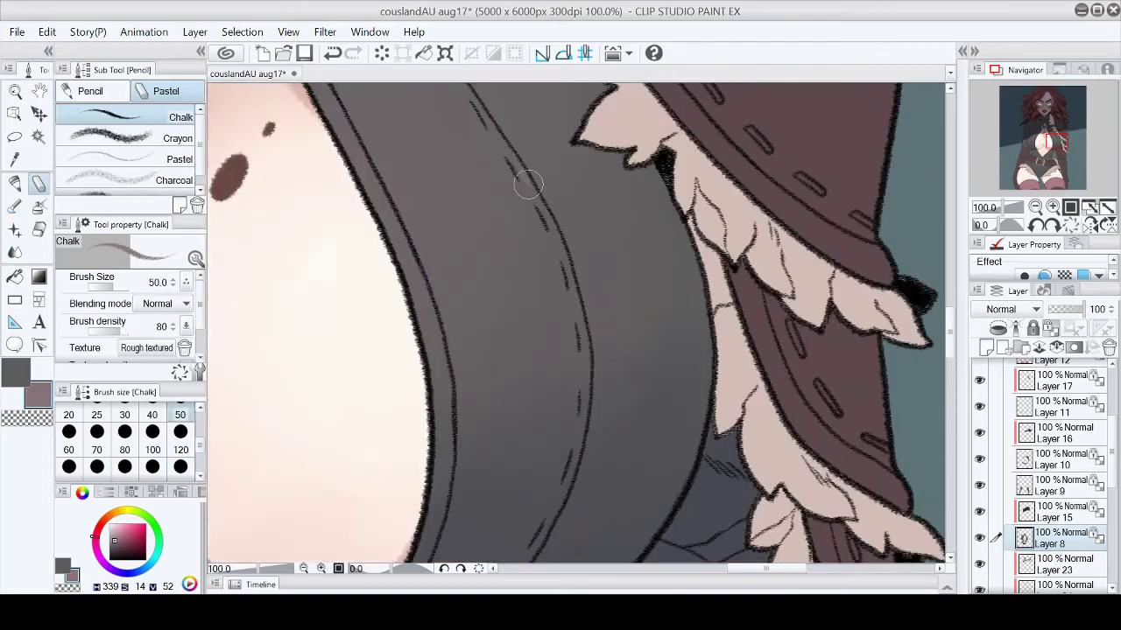
scroll(528, 184, down, 1)
scroll(569, 287, left, 5)
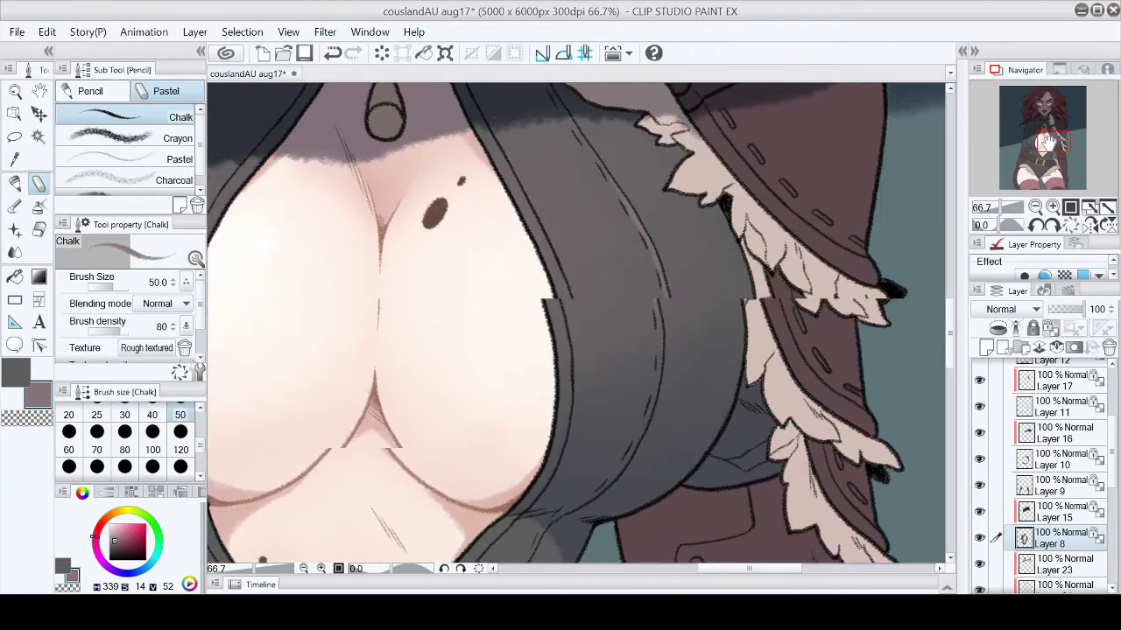
drag(268, 258, 270, 268)
click(1106, 209)
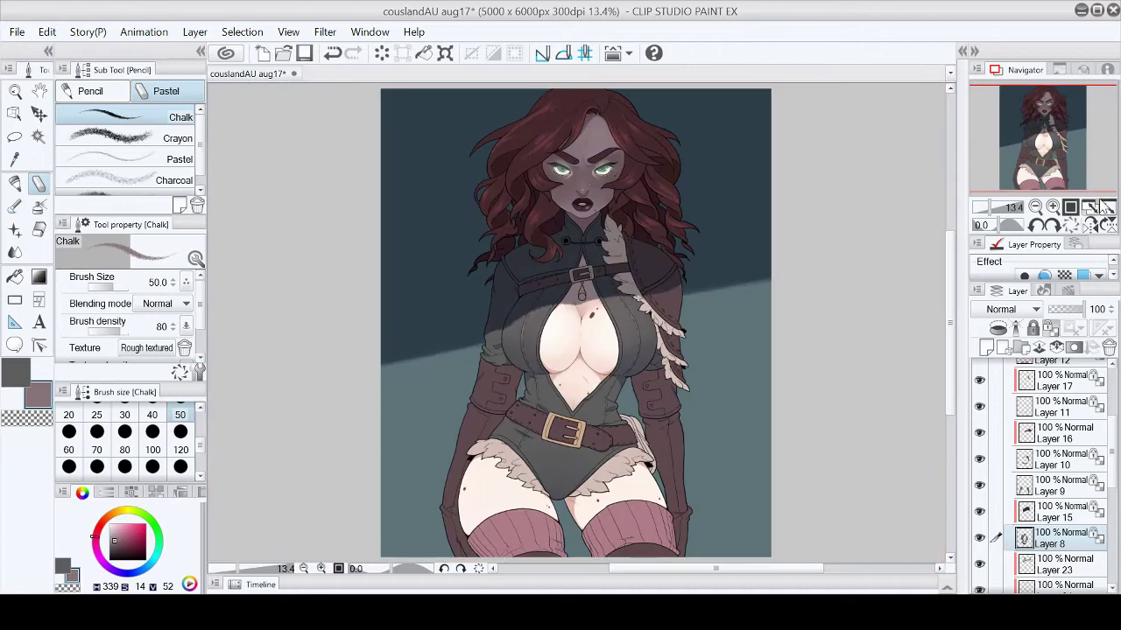
key(ctrl+s)
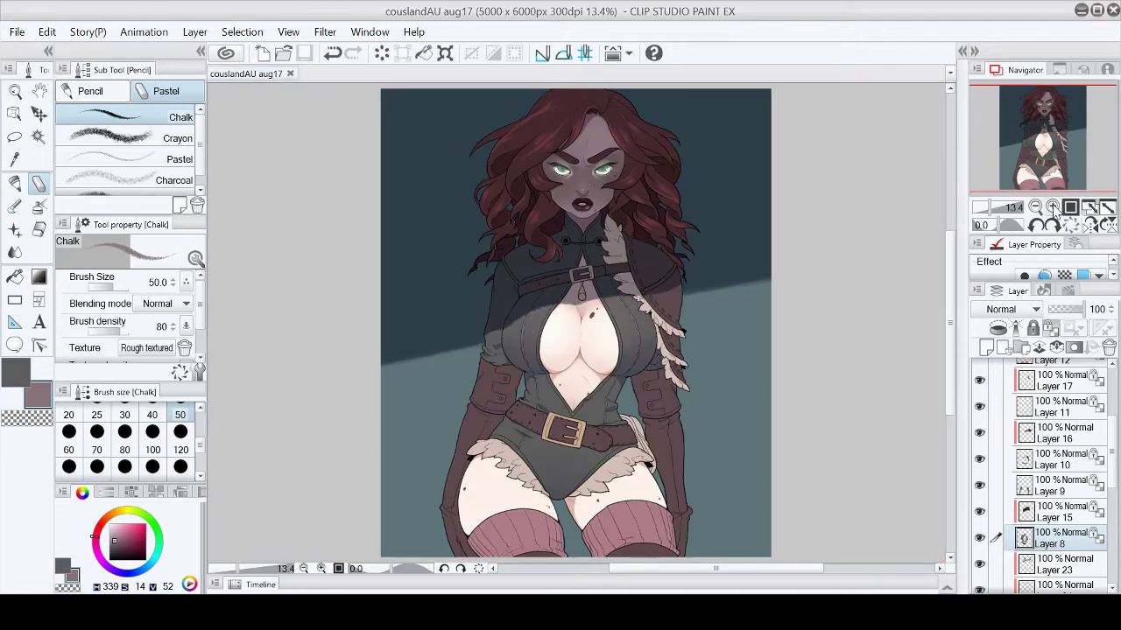
Step: Add thin pink-grey highlights along the waist seams and folds with Running color edge watercolor at size 20
key(ctrl+alt+0)
key(b)
click(69, 414)
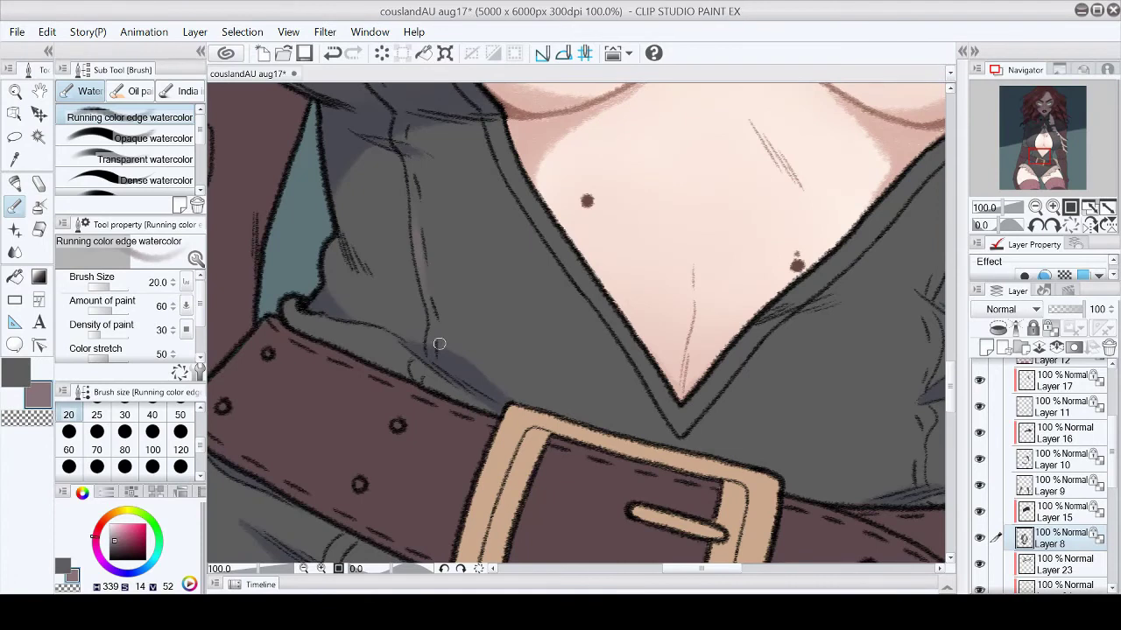
drag(934, 332, 678, 272)
click(1107, 206)
click(1053, 206)
click(1053, 207)
click(1107, 207)
scroll(759, 250, up, 5)
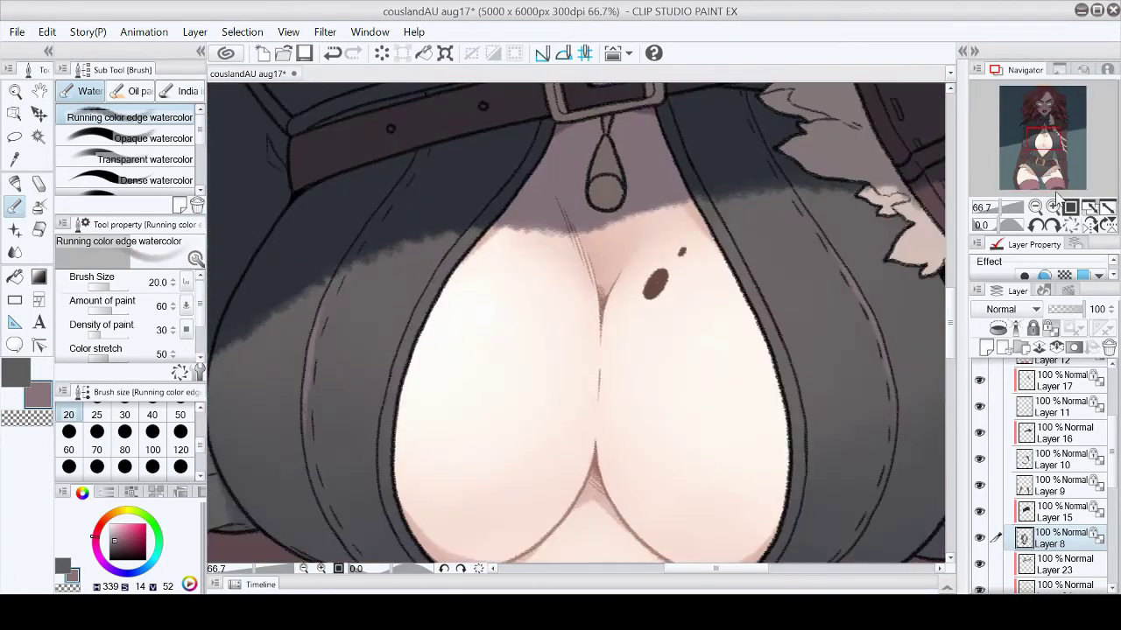
Step: Dab pink-grey Chalk highlights onto the chest panel beside the fur trim and save the illustration
key(p)
click(1094, 208)
scroll(583, 281, up, 5)
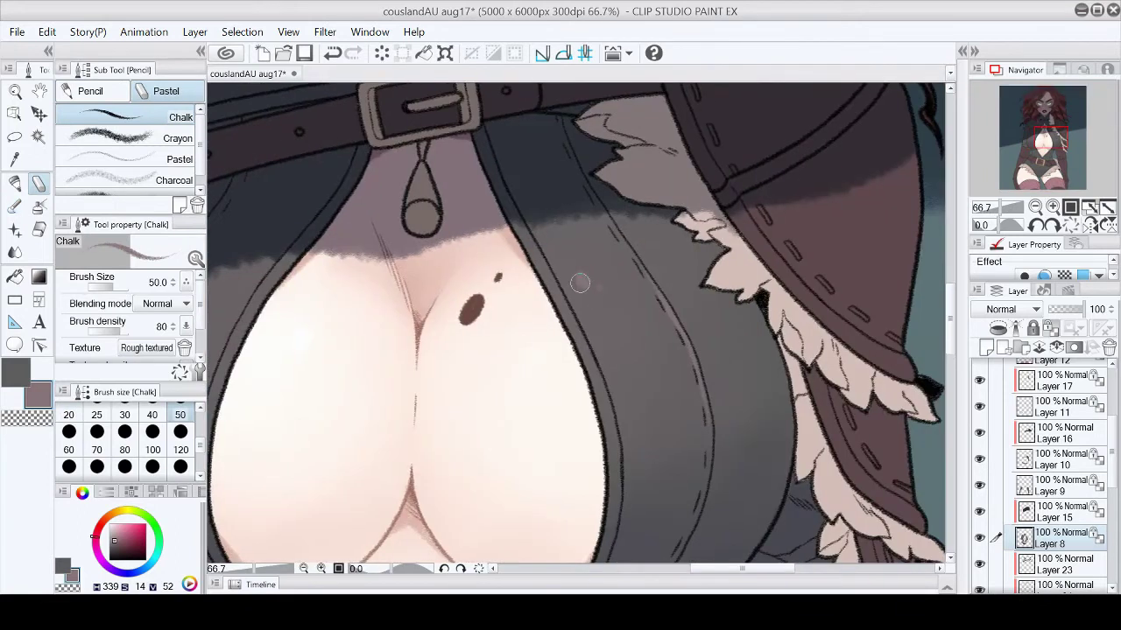
key(ctrl+0)
key(ctrl+s)
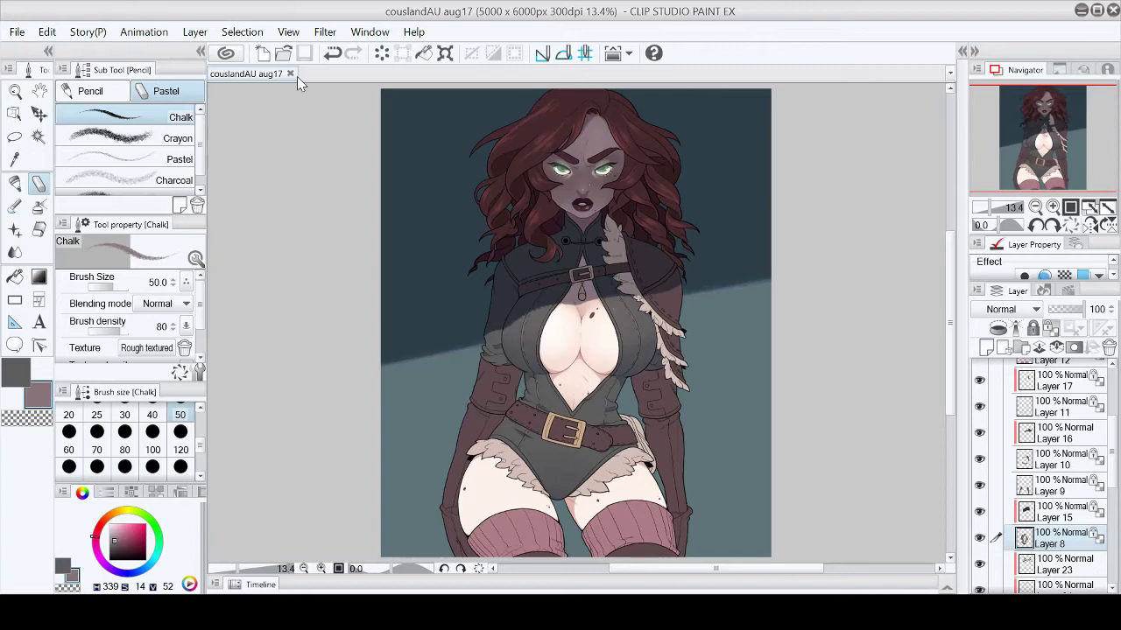
Step: Shade the shadowed cape on Layer 15 around the collar and clasps with dark blue Chalk (H 218, S 27, V 19) at size 100 and save
click(1055, 511)
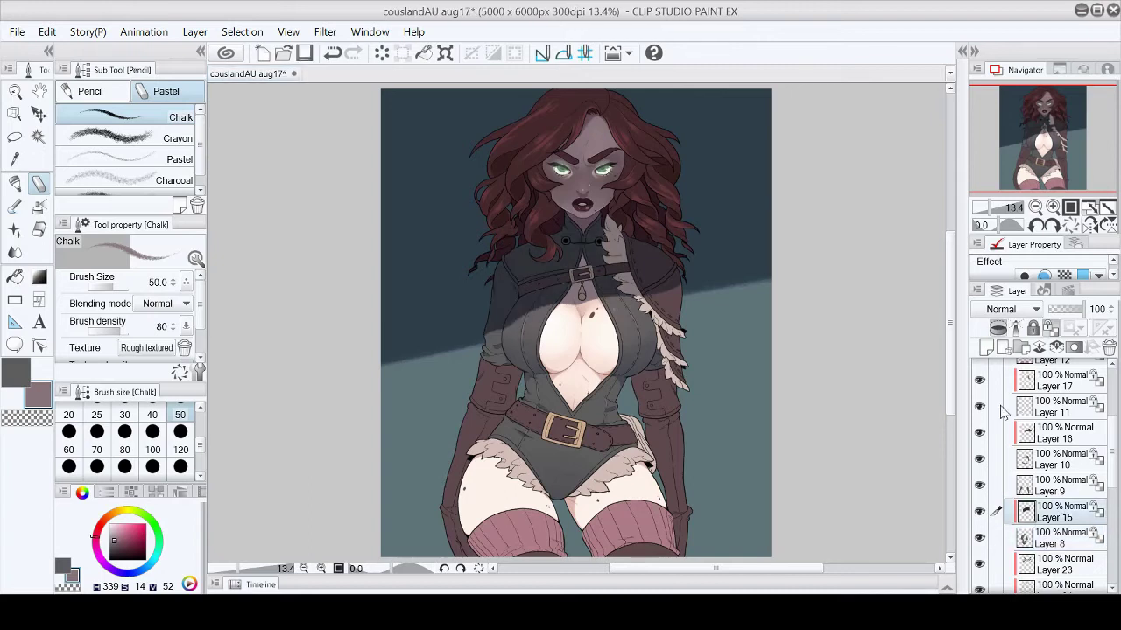
scroll(1071, 132, up, 5)
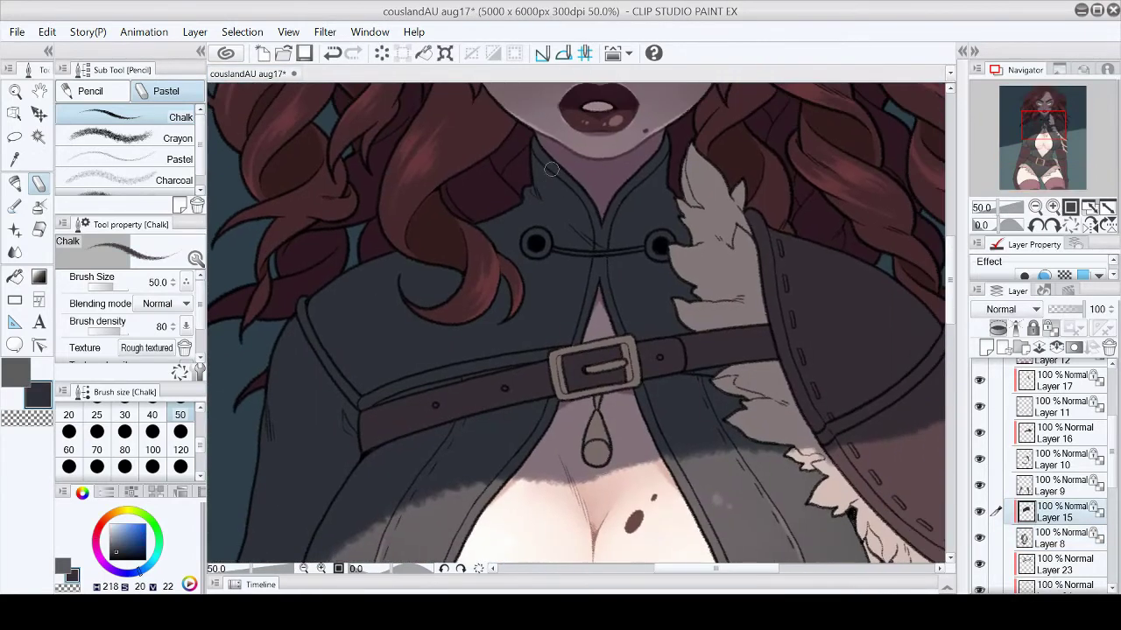
click(153, 440)
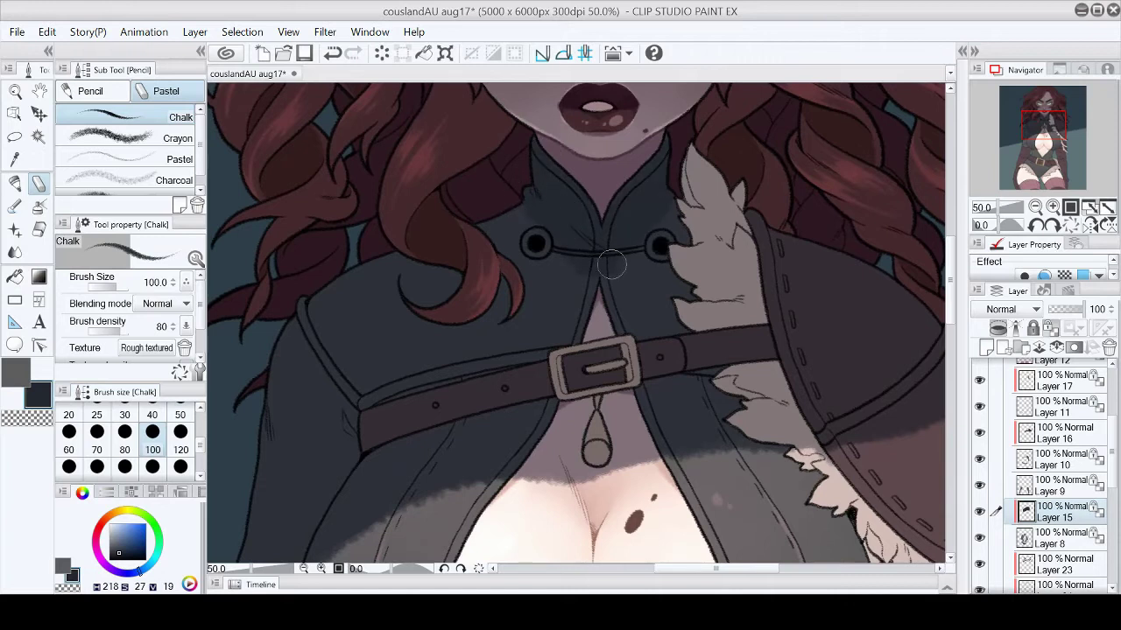
key(ctrl+0)
key(ctrl+s)
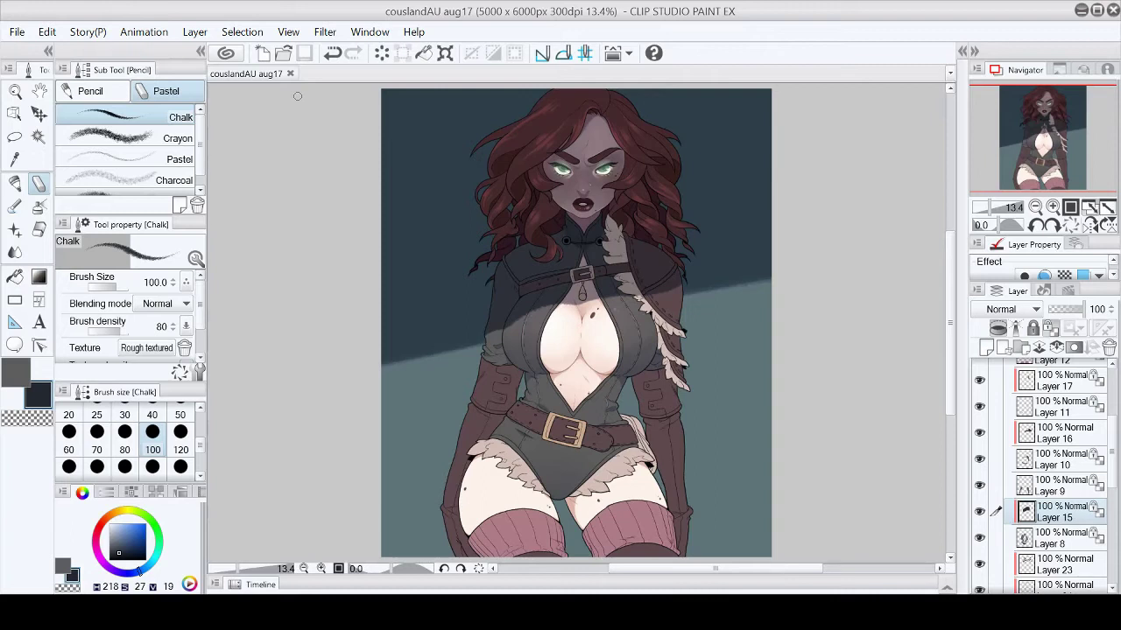
Step: Add a new layer above Layer 15 and colour both clasp rings brown-grey (H 4, S 12, V 47) with the Fill-in-mono pen at size 60
scroll(576, 333, up, 5)
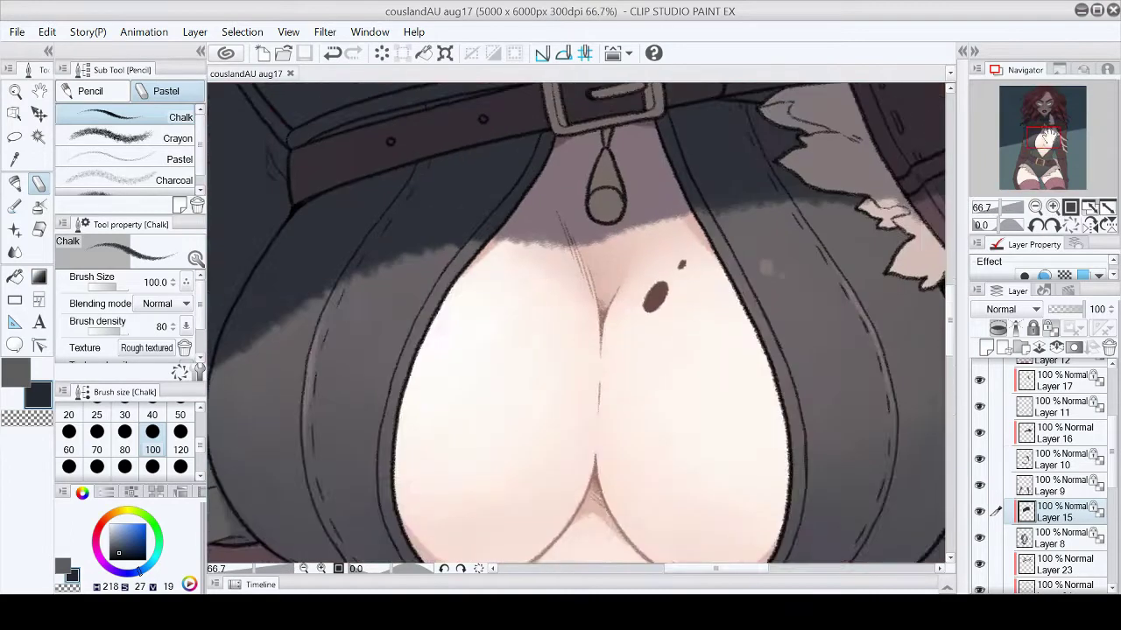
key(ctrl+shift+n)
scroll(665, 298, up, 2)
scroll(578, 324, up, 3)
key(p)
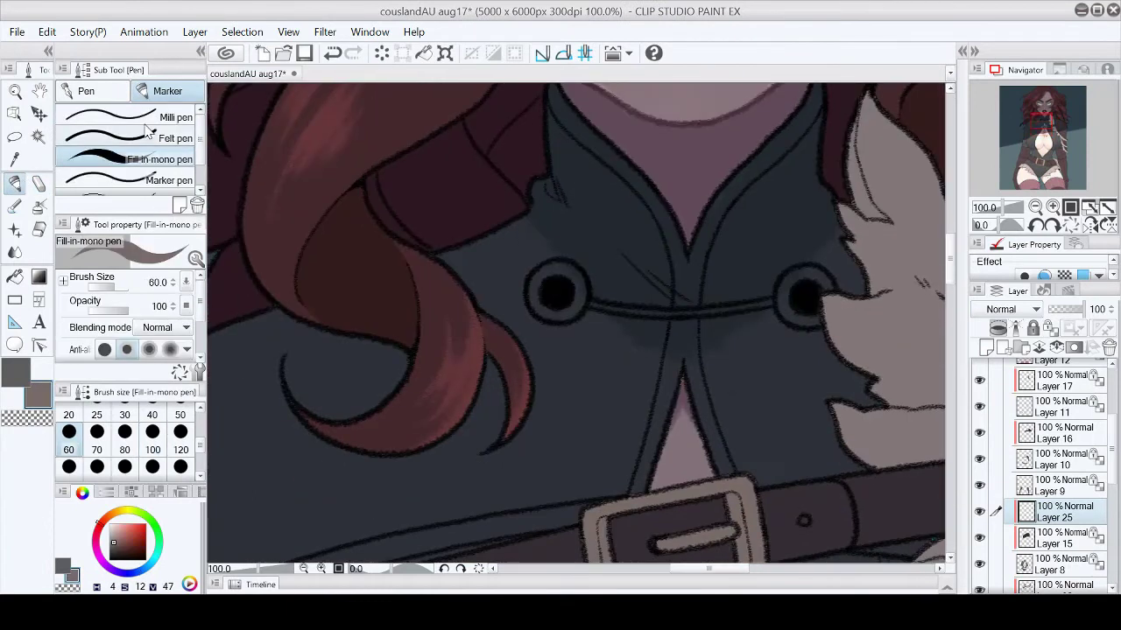
mouse_move(541, 264)
mouse_down()
mouse_move(565, 263)
mouse_move(578, 298)
mouse_move(569, 317)
mouse_up()
mouse_move(788, 281)
mouse_down()
mouse_move(821, 296)
mouse_move(801, 317)
mouse_move(788, 289)
mouse_up()
Step: Fill the collar's edge trim on both sides of the neck down to the clasp cord in brown-grey and tidy it with Chalk at size 30
click(1101, 208)
scroll(515, 223, up, 7)
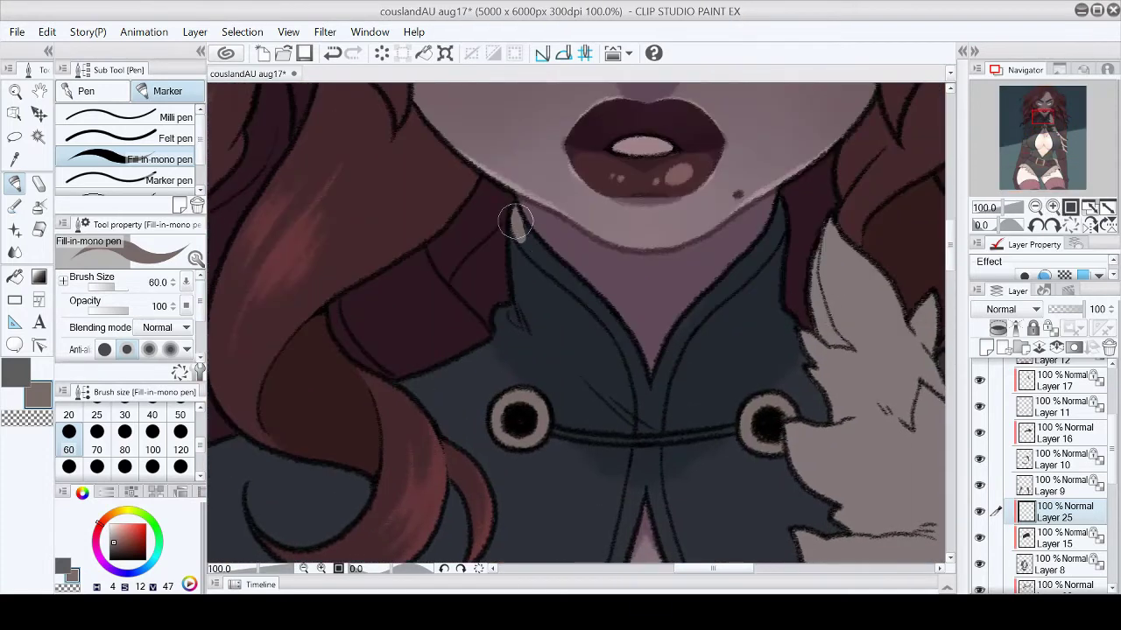
scroll(515, 223, up, 2)
mouse_move(515, 229)
mouse_down()
mouse_move(484, 163)
mouse_move(496, 207)
mouse_move(661, 381)
mouse_move(687, 464)
mouse_move(810, 243)
mouse_move(879, 150)
mouse_up()
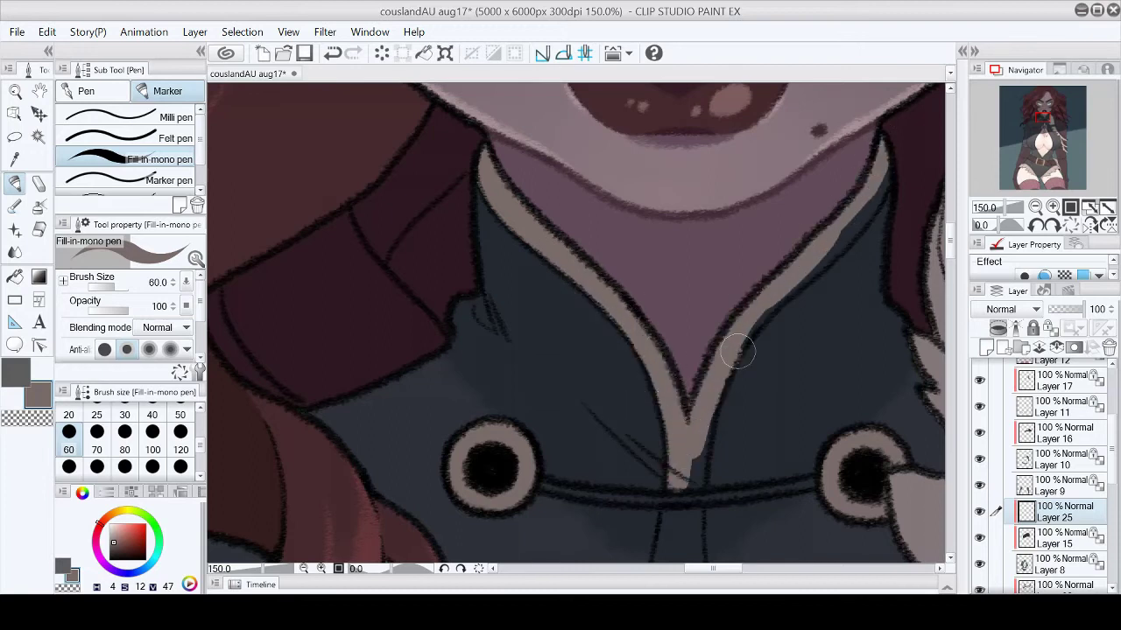
key(p)
mouse_move(701, 422)
mouse_down()
mouse_move(678, 525)
mouse_move(690, 521)
mouse_up()
scroll(954, 279, down, 3)
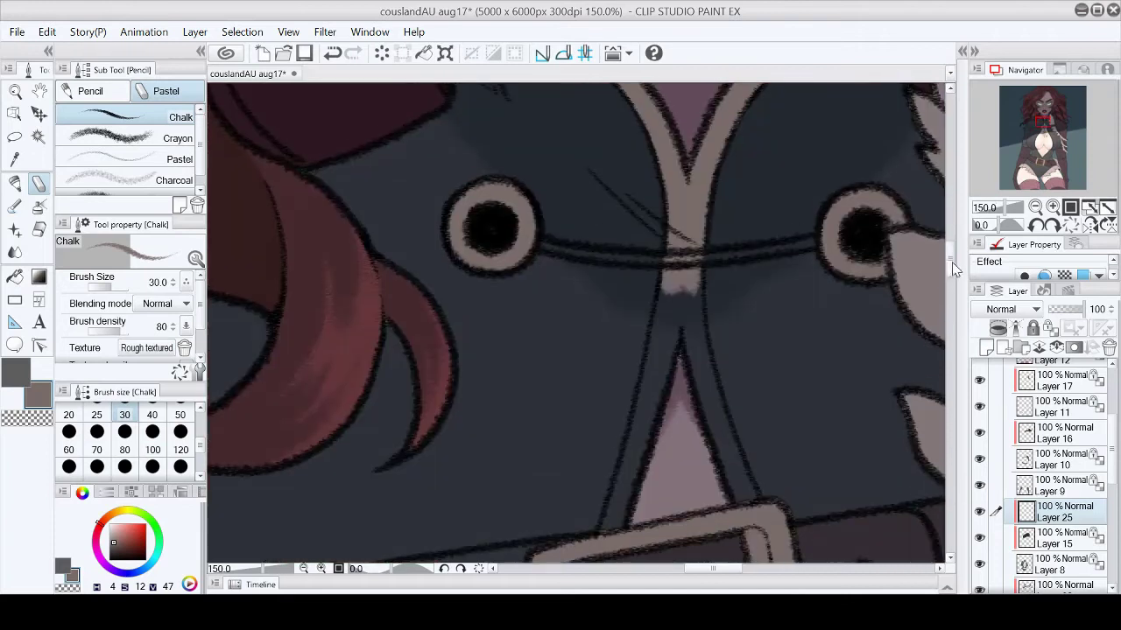
Step: Colour the cord between the clasps and the trim around the opening above the belt buckle in the same brown-grey
key(p)
mouse_move(547, 249)
mouse_down()
mouse_move(652, 254)
mouse_move(863, 221)
mouse_up()
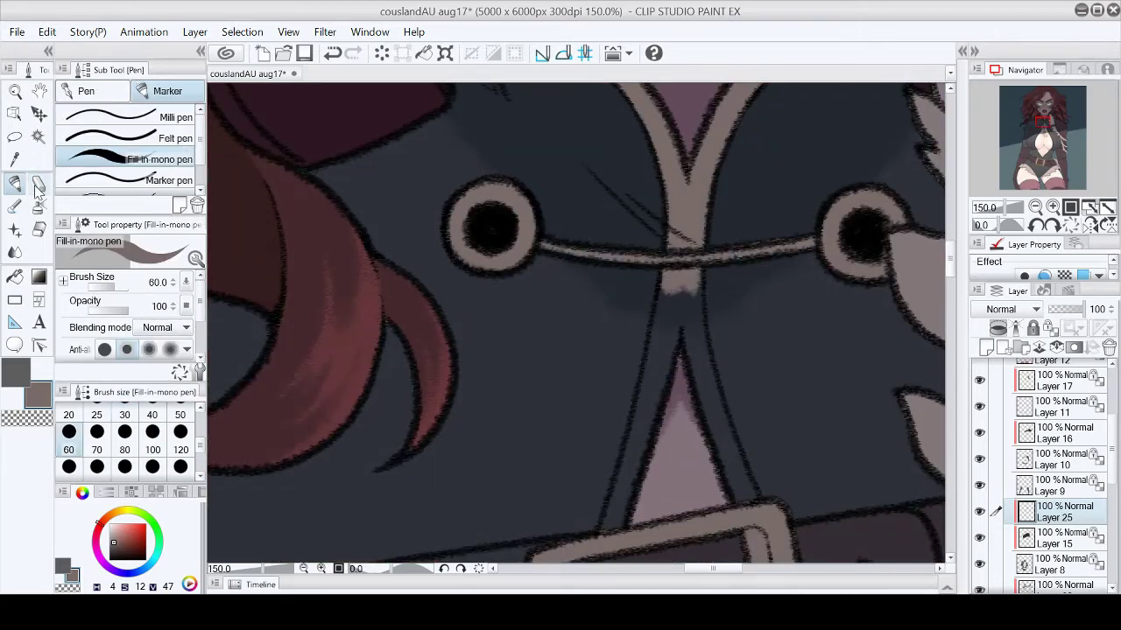
key(p)
scroll(576, 323, down, 1)
mouse_move(672, 232)
mouse_down()
mouse_move(606, 471)
mouse_move(670, 267)
mouse_move(698, 261)
mouse_move(720, 364)
mouse_move(682, 259)
mouse_move(745, 411)
mouse_up()
key(p)
drag(676, 269, 617, 473)
Step: Continue the brown-grey trim along both neckline edges from the buckle to the shadow boundary, finishing the edges with Chalk at size 30
scroll(685, 262, down, 5)
mouse_move(550, 229)
mouse_down()
mouse_move(454, 428)
mouse_move(394, 477)
mouse_move(642, 324)
mouse_move(678, 274)
mouse_up()
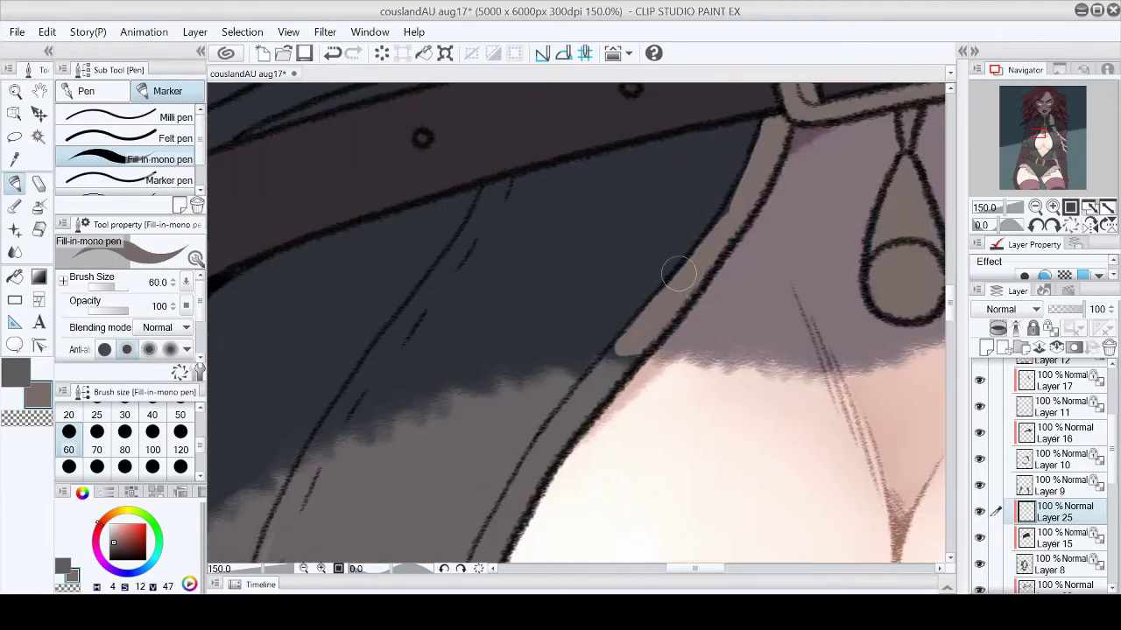
key(p)
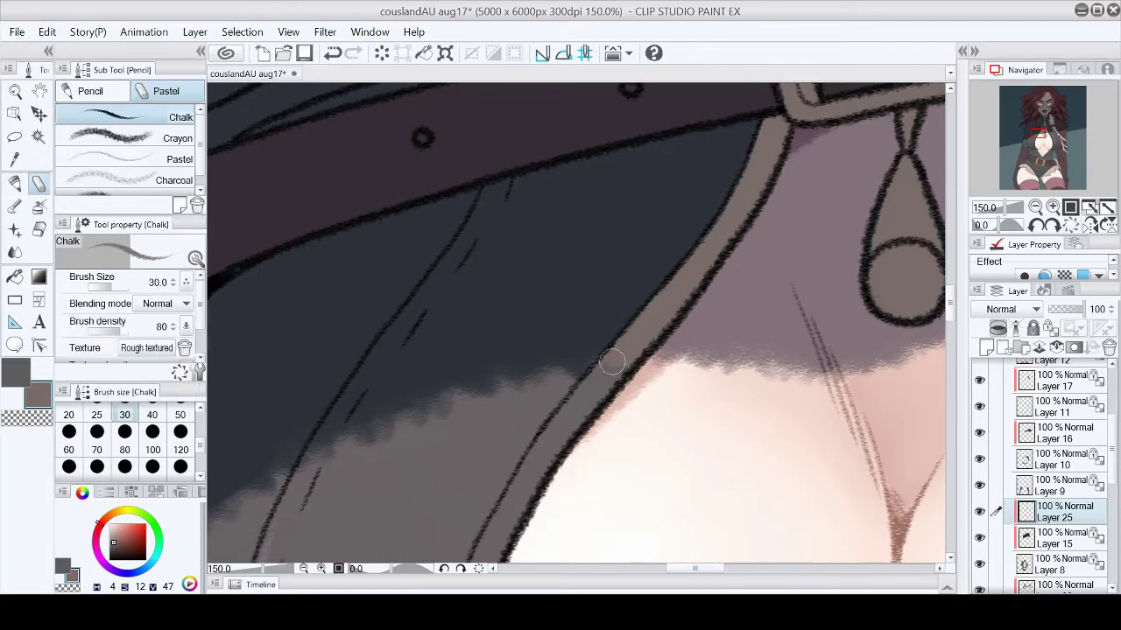
scroll(612, 361, right, 10)
scroll(612, 362, up, 3)
key(p)
mouse_move(602, 291)
mouse_down()
mouse_move(574, 188)
mouse_move(641, 378)
mouse_up()
key(p)
drag(584, 215, 643, 360)
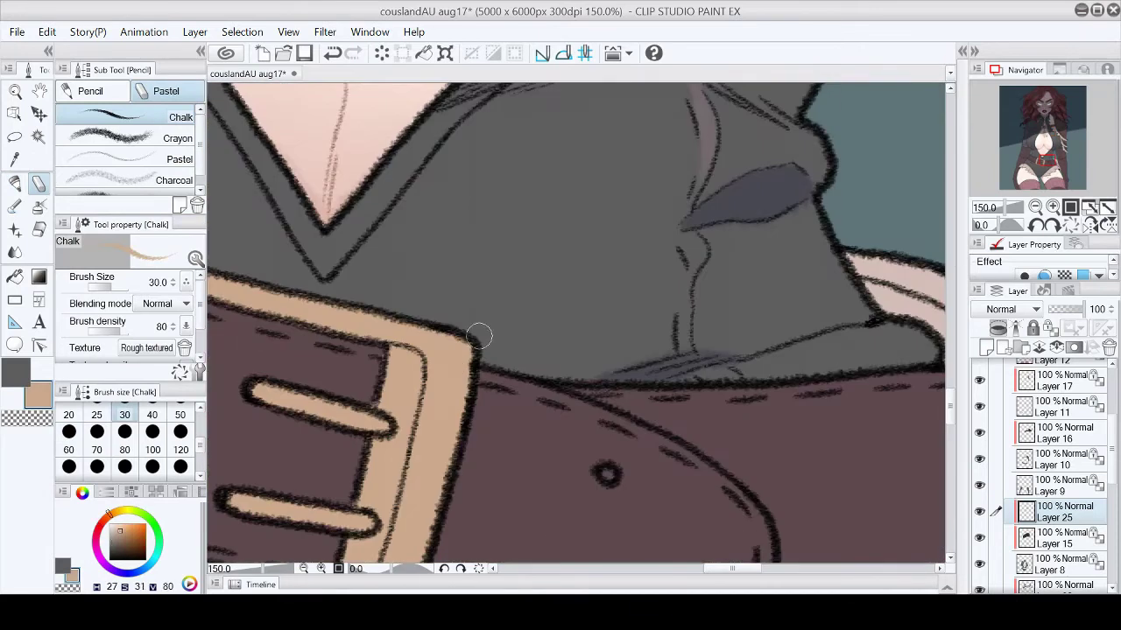
Step: Paint tan trim (H 27, S 31, V 80) along the neckline's edge on the character's left, from the lower point up to the shadow boundary
key(p)
scroll(407, 267, up, 2)
mouse_move(447, 342)
mouse_down()
mouse_move(491, 361)
mouse_move(526, 289)
mouse_move(626, 180)
mouse_move(690, 141)
mouse_move(509, 463)
mouse_move(691, 263)
mouse_up()
mouse_move(692, 263)
mouse_down()
mouse_move(551, 379)
mouse_move(670, 255)
mouse_move(707, 166)
mouse_up()
mouse_move(648, 300)
mouse_down()
mouse_move(723, 189)
mouse_move(709, 354)
mouse_move(671, 199)
mouse_move(704, 229)
mouse_move(713, 338)
mouse_up()
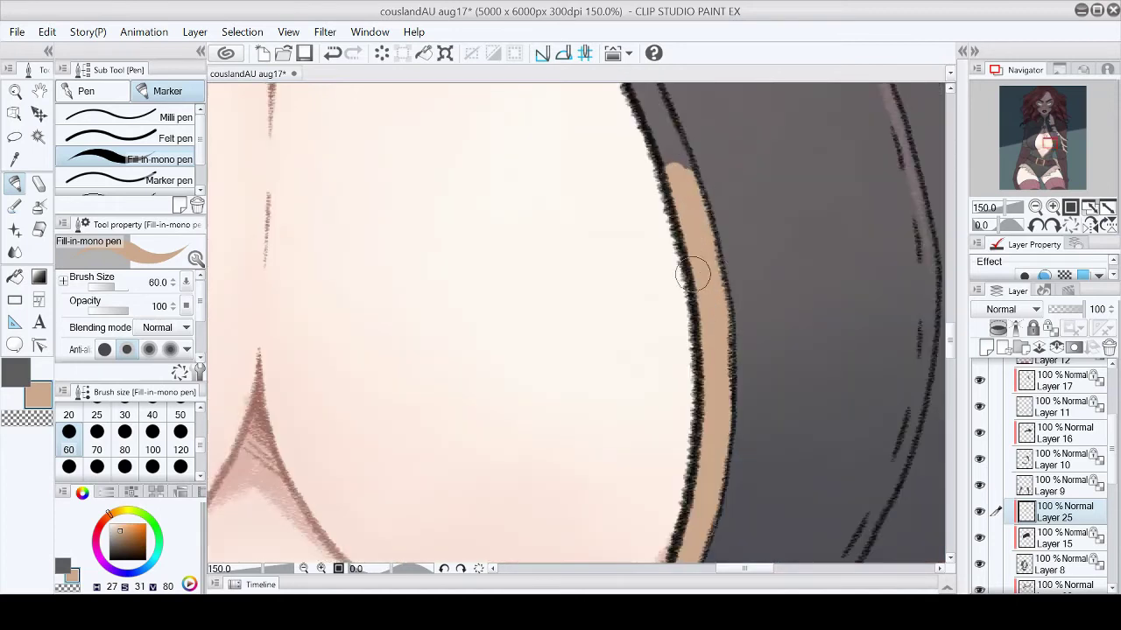
scroll(701, 333, up, 3)
drag(604, 202, 683, 359)
scroll(952, 326, up, 3)
scroll(951, 325, up, 3)
drag(518, 258, 608, 425)
scroll(543, 297, up, 2)
drag(530, 311, 495, 276)
key(p)
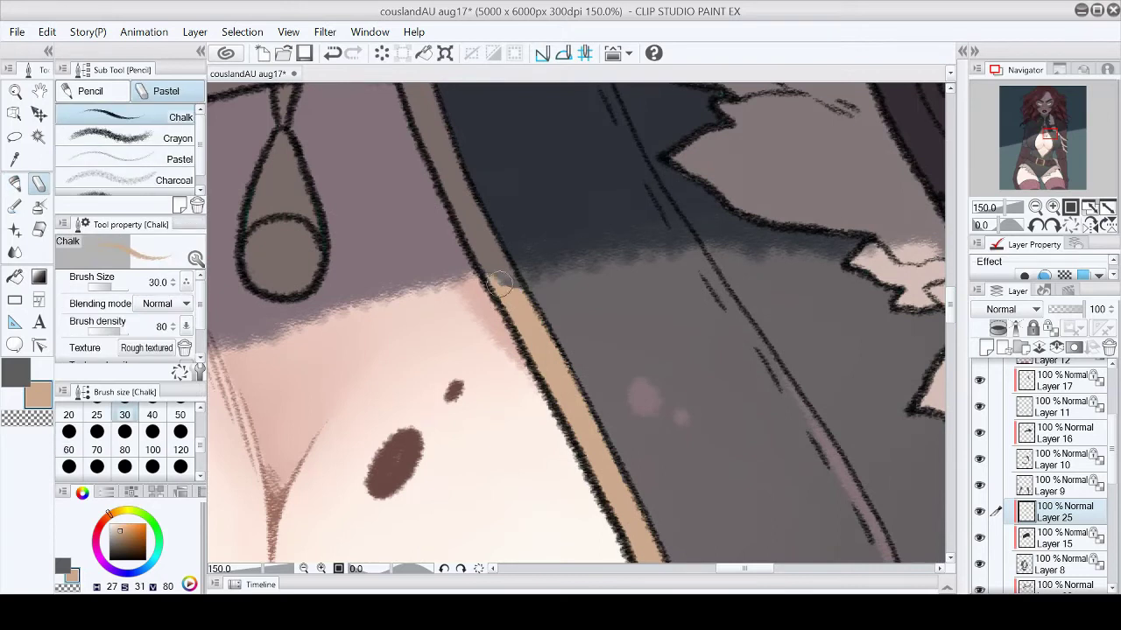
Step: Paint the matching tan trim along the neckline's edge on the character's right with the Fill-in-mono pen at size 60
key(h)
drag(547, 193, 495, 255)
key(p)
drag(438, 361, 503, 239)
mouse_move(435, 359)
mouse_down()
mouse_move(567, 200)
mouse_move(540, 268)
mouse_move(536, 455)
mouse_up()
mouse_move(536, 455)
mouse_down()
mouse_move(484, 360)
mouse_move(499, 411)
mouse_move(529, 451)
mouse_up()
drag(529, 451, 534, 330)
mouse_move(495, 298)
mouse_down()
mouse_move(561, 380)
mouse_move(403, 230)
mouse_move(552, 473)
mouse_move(552, 345)
mouse_up()
drag(604, 429, 518, 324)
click(1088, 207)
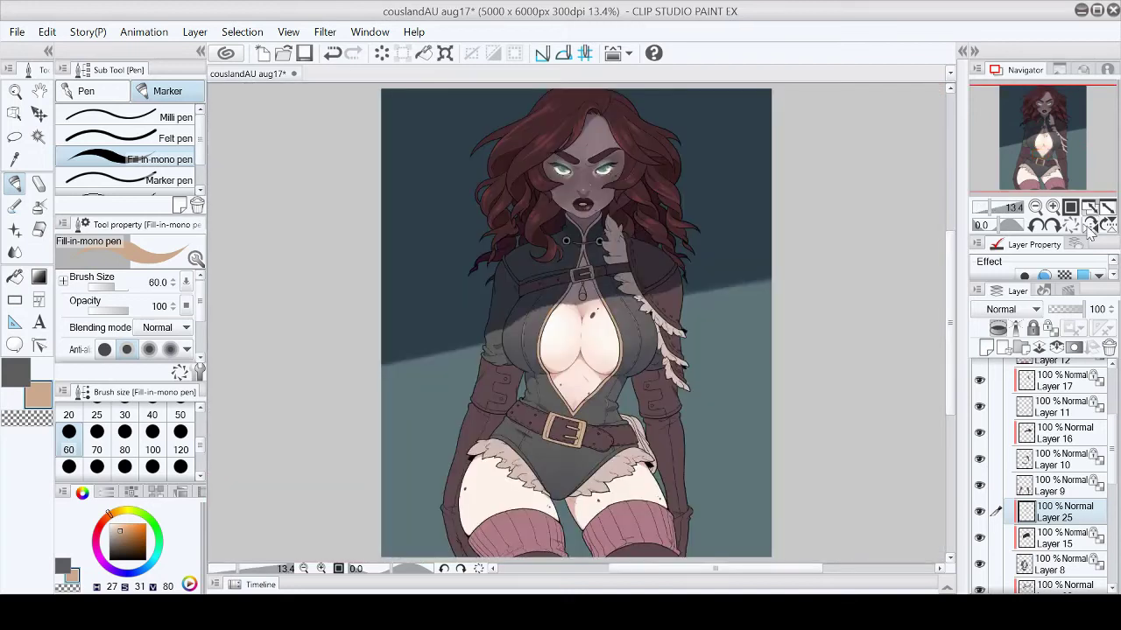
Step: Fill the trim of the garment's leg opening above the fur on the character's left with tan
click(1070, 208)
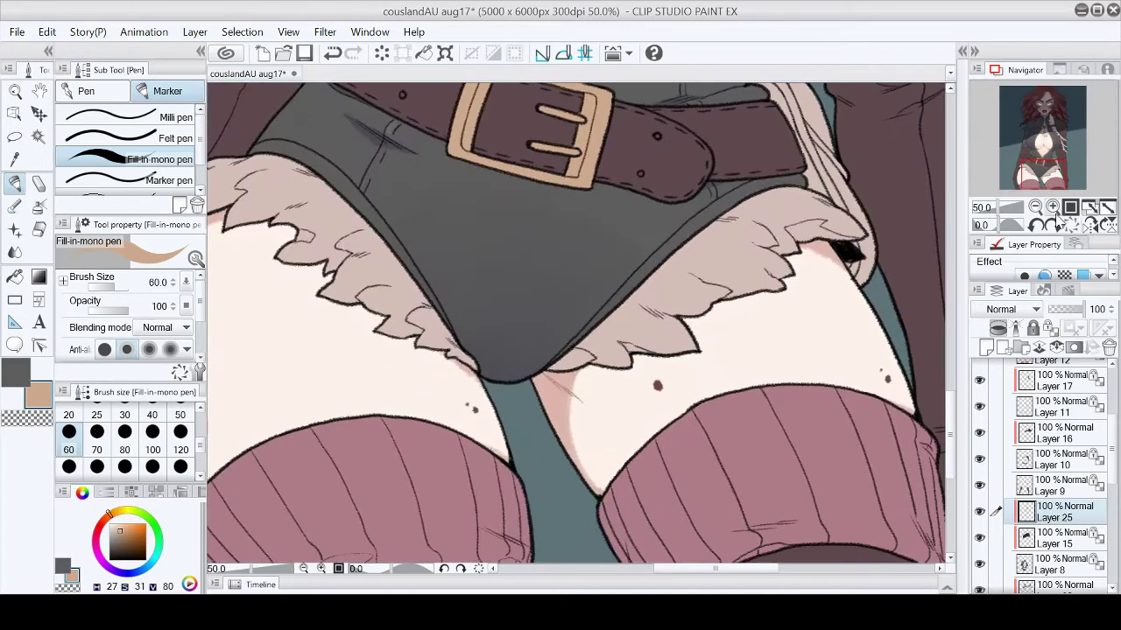
click(1053, 208)
mouse_move(560, 386)
mouse_down()
mouse_move(771, 148)
mouse_move(643, 298)
mouse_move(841, 122)
mouse_up()
click(1044, 169)
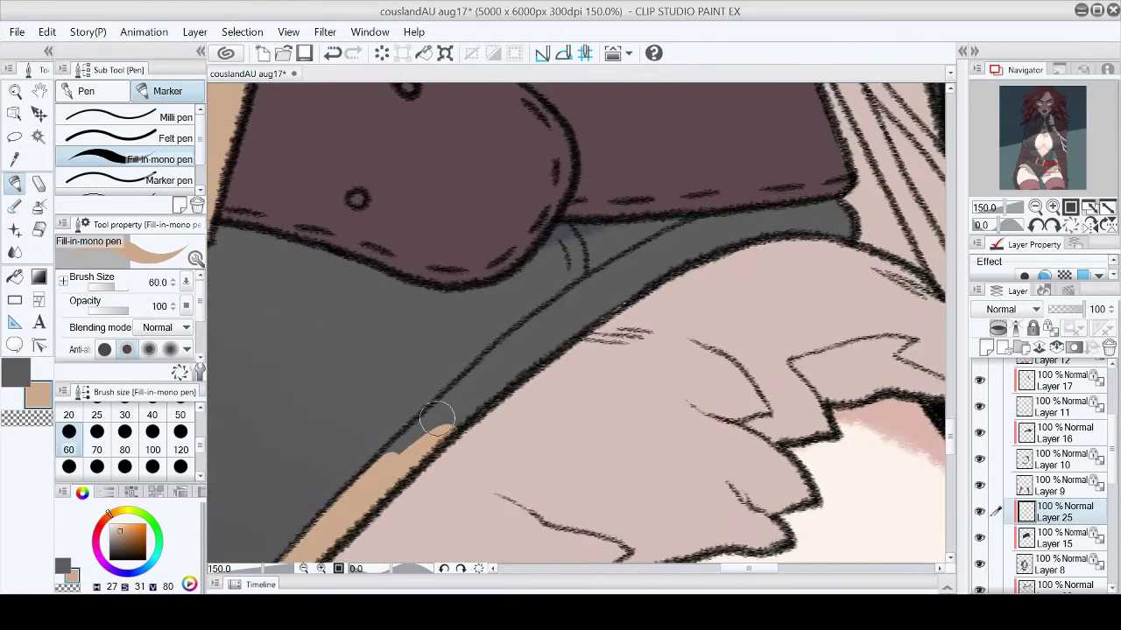
mouse_move(405, 448)
mouse_down()
mouse_move(466, 386)
mouse_move(534, 356)
mouse_move(463, 382)
mouse_move(584, 289)
mouse_move(659, 287)
mouse_move(643, 263)
mouse_move(704, 225)
mouse_move(778, 220)
mouse_move(836, 208)
mouse_up()
Step: Fill the leg-opening trim above the fur on the character's right with tan and save the illustration
drag(1067, 178, 1042, 169)
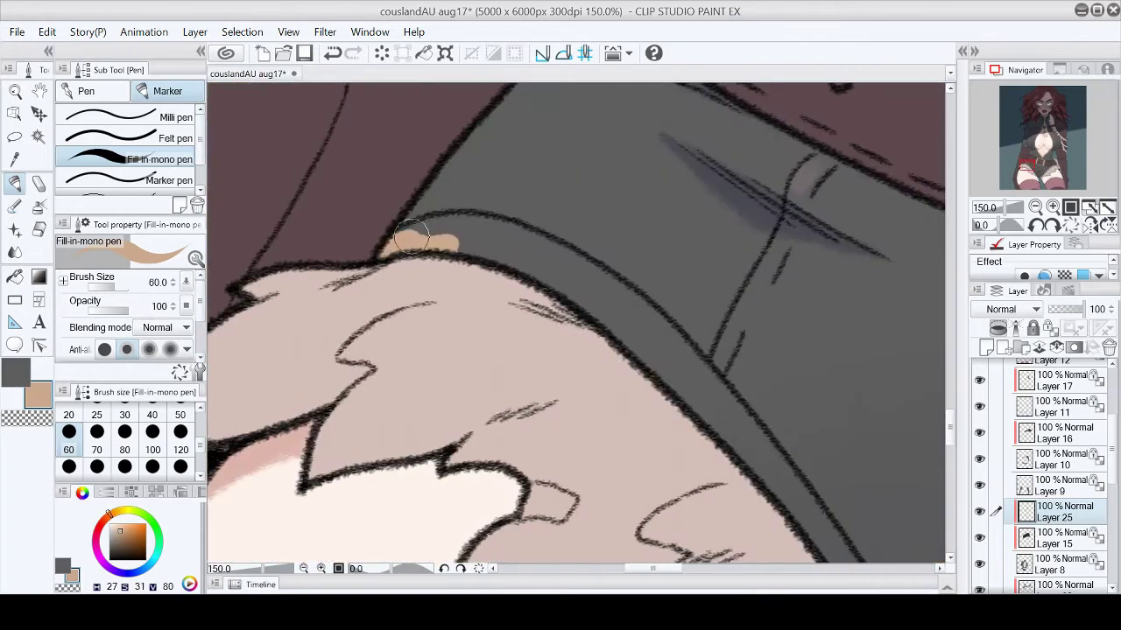
click(1053, 229)
mouse_move(560, 193)
mouse_down()
mouse_move(613, 367)
mouse_move(666, 446)
mouse_move(655, 311)
mouse_up()
scroll(655, 311, down, 3)
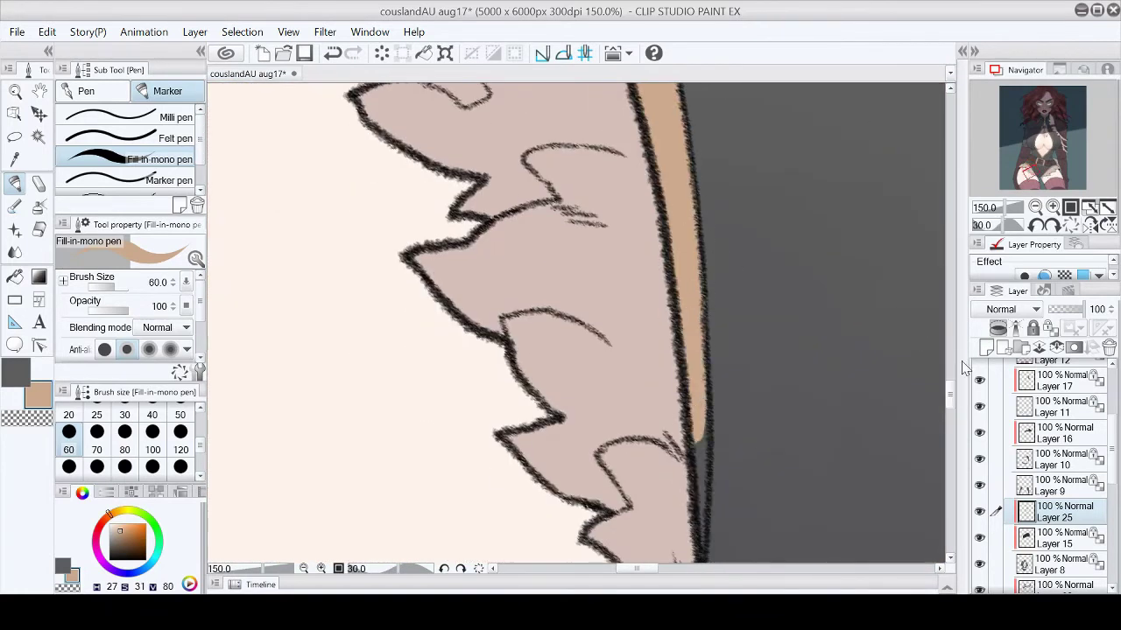
key(ctrl+0)
key(ctrl+@)
key(ctrl+s)
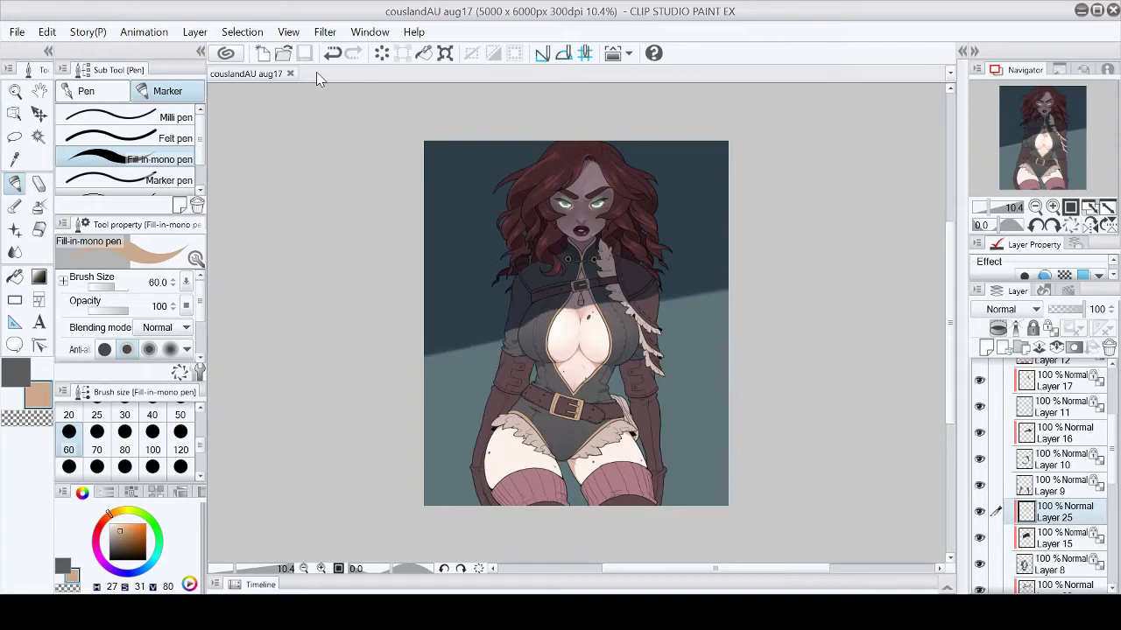
Step: Shade the tan neckline and leg-opening trim in brown-grey (H 4, S 12, V 47) with Running color edge watercolor at size 70
click(1054, 207)
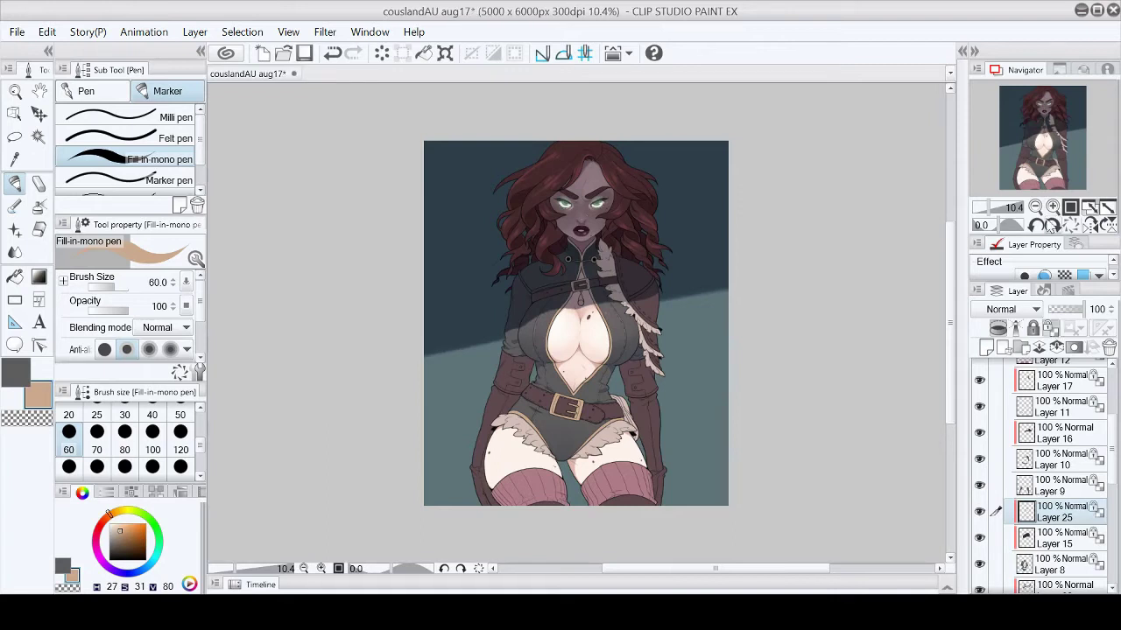
click(1054, 208)
click(1054, 208)
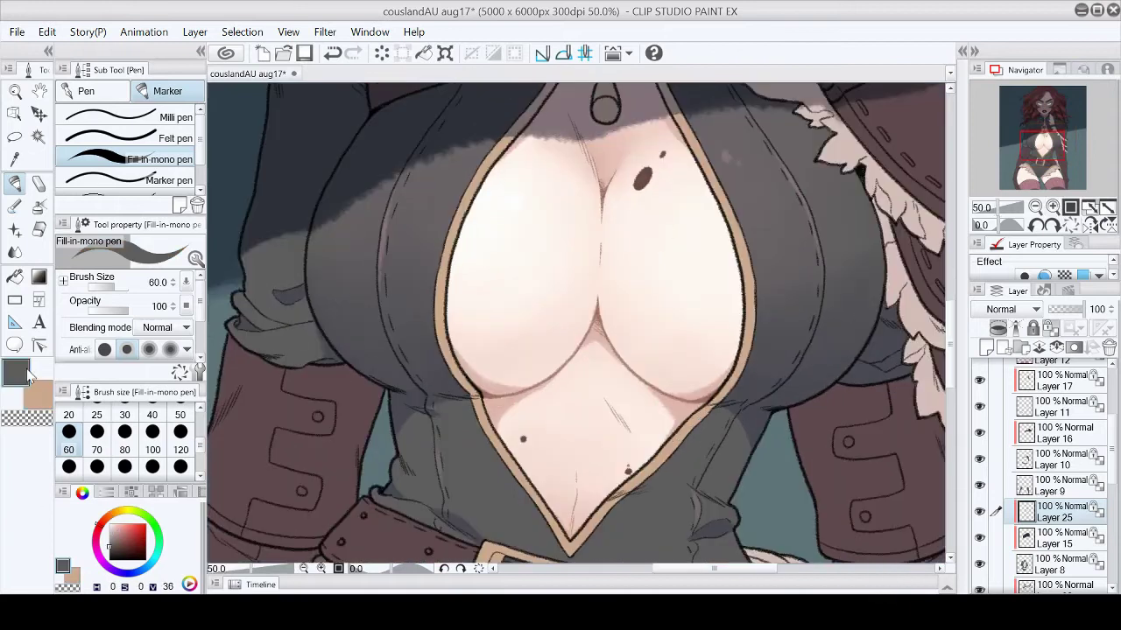
key(b)
click(1051, 226)
key(bracketright)
key(bracketright)
key(bracketright)
key(bracketright)
key(bracketright)
key(bracketright)
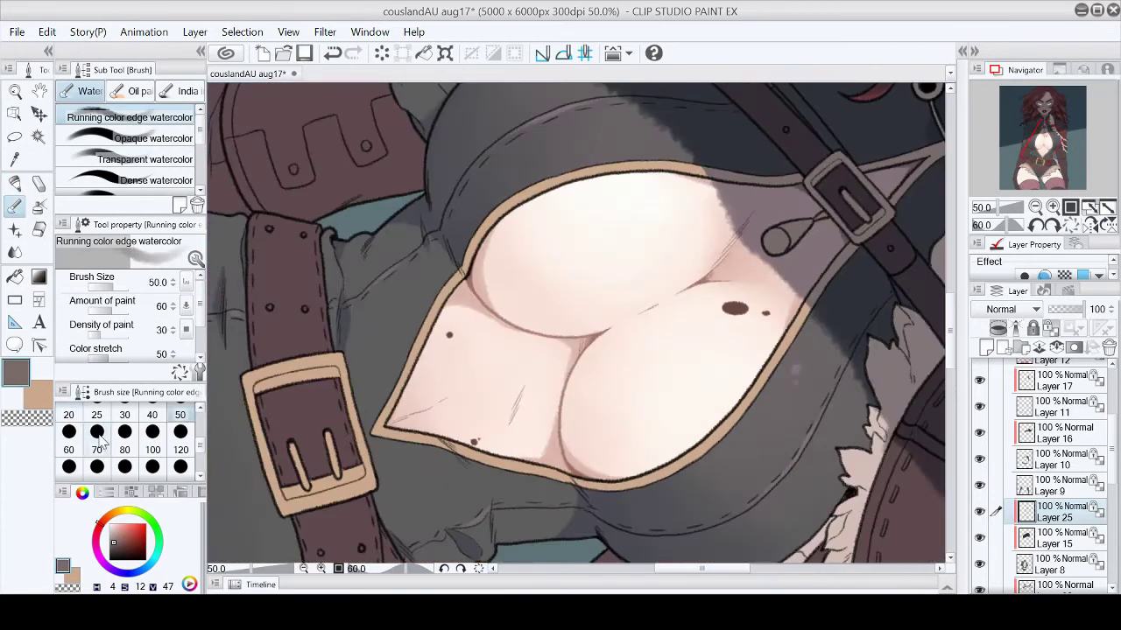
click(1070, 225)
drag(715, 392, 742, 368)
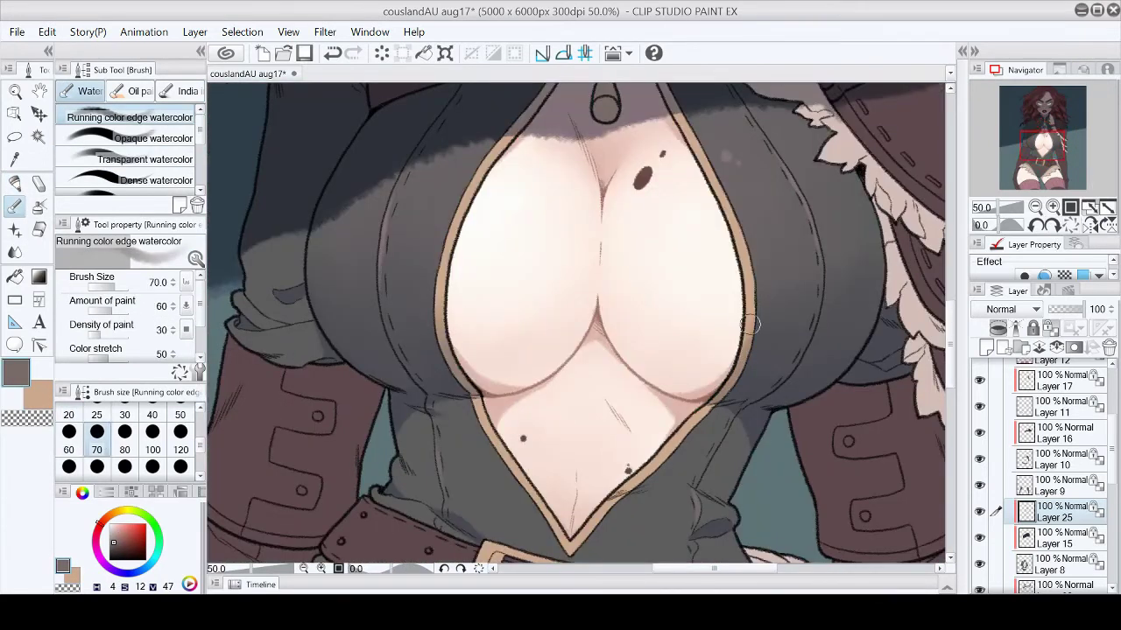
scroll(954, 390, down, 5)
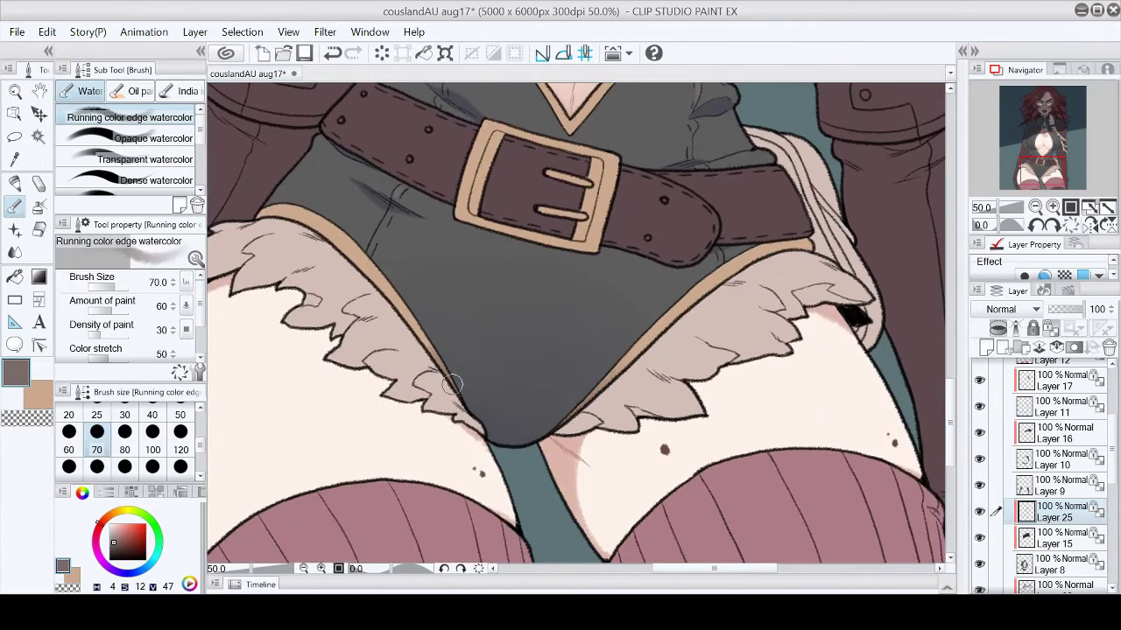
scroll(665, 450, up, 4)
Step: Brush cream highlights (H 35, S 17, V 92) onto the lit neckline trim with Running color edge watercolor at size 70
key(x)
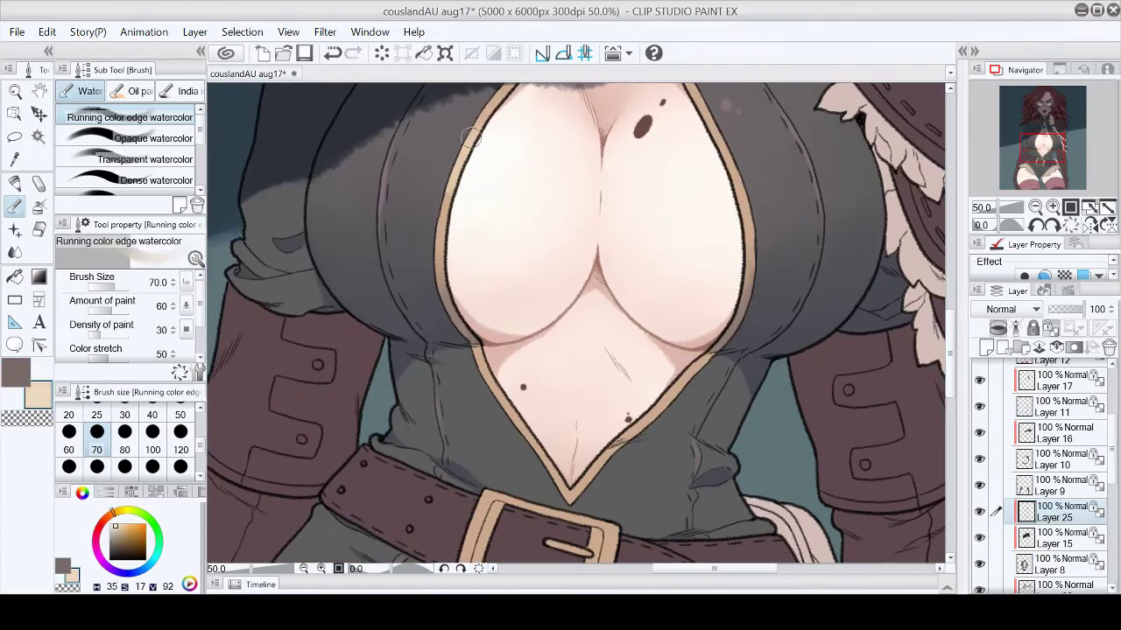
scroll(898, 170, up, 2)
click(1106, 207)
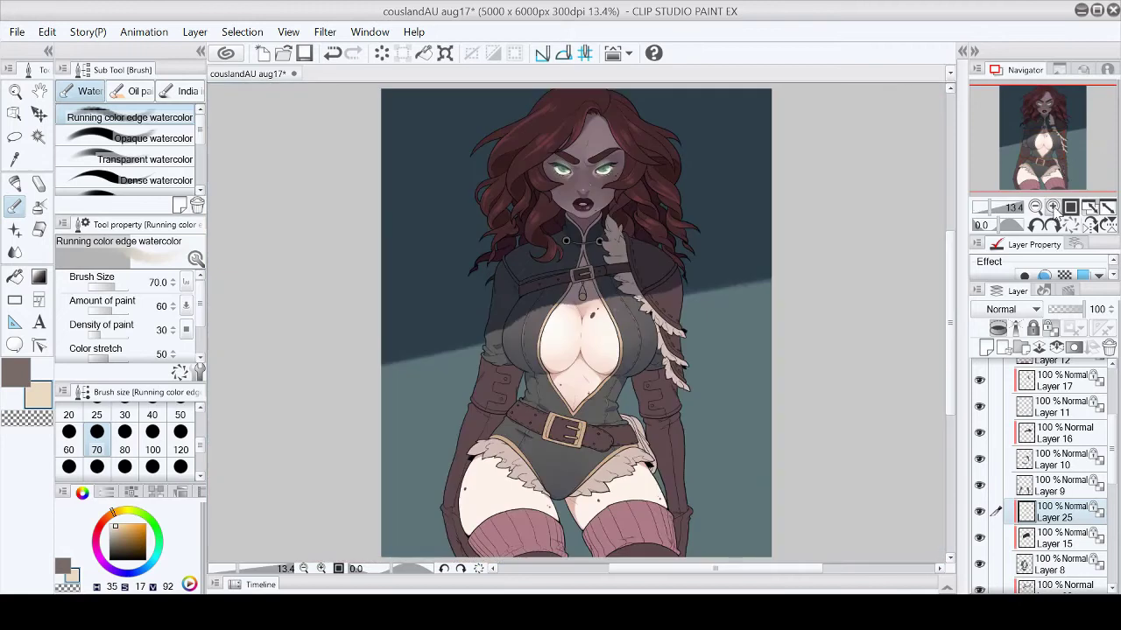
Step: Shade the cape trim beneath the clasp cord in dark brown (H 357, S 19, V 40) with the Fill-in-mono pen at size 60
click(1040, 116)
alt+click(587, 234)
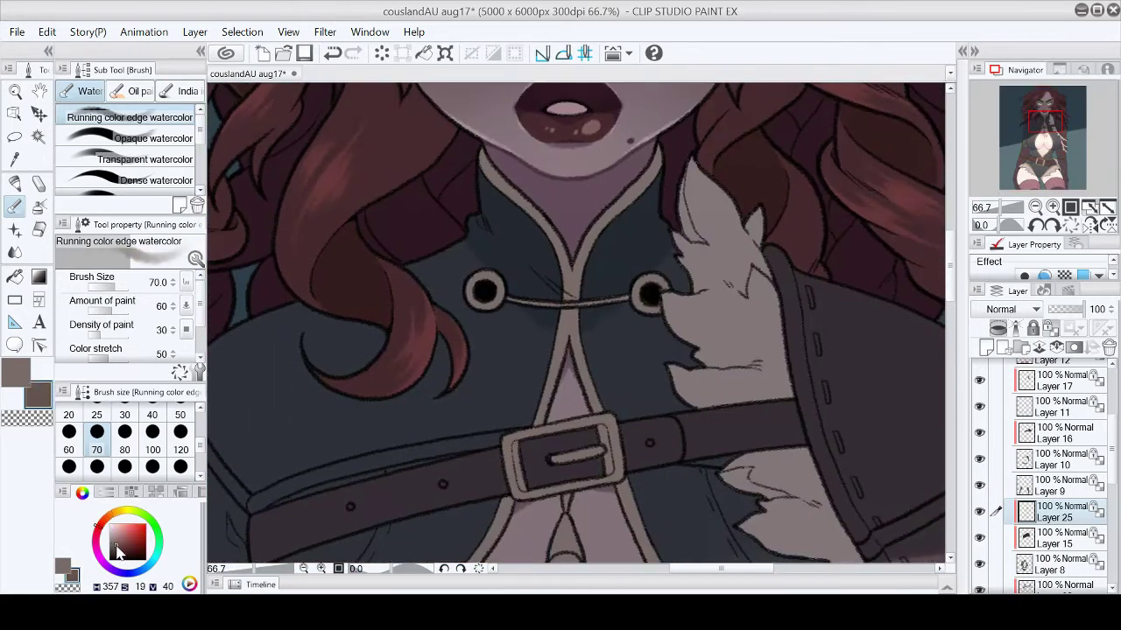
key(p)
scroll(561, 315, up, 2)
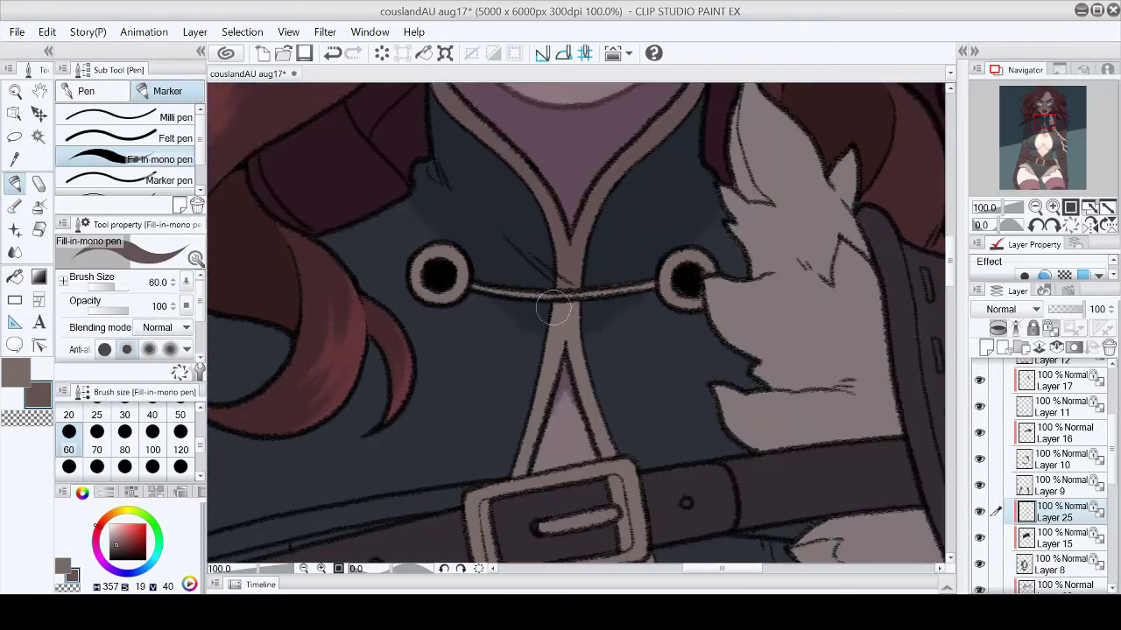
Step: Highlight the clasp ring in light tan (H 29, S 25, V 85) with Running color edge watercolor at size 30
key(p)
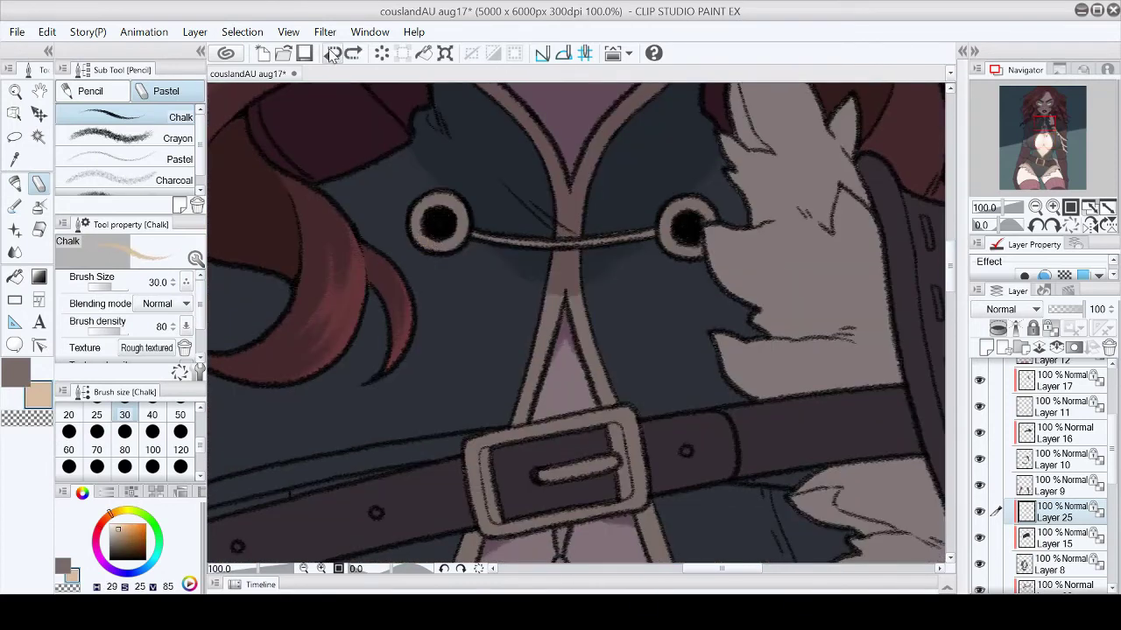
key(b)
drag(422, 241, 415, 226)
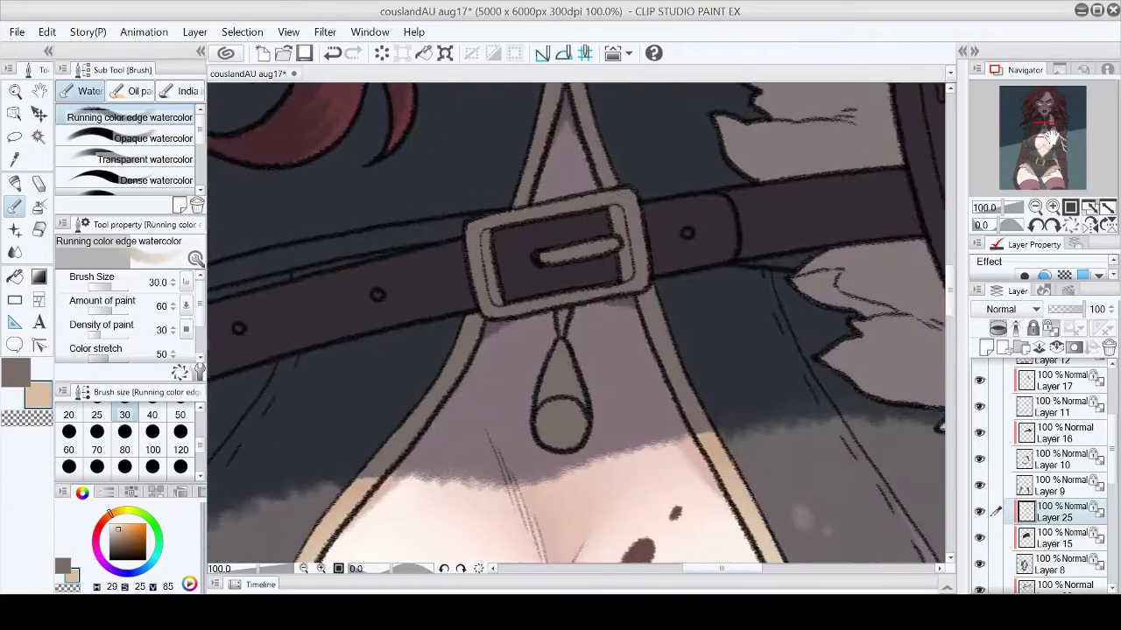
Step: Paint light tan highlights onto both vertical sides of the shadowed chest belt buckle on Layer 19
click(69, 420)
scroll(1066, 359, up, 3)
click(1059, 475)
drag(425, 262, 429, 227)
drag(660, 175, 667, 209)
Step: Soften the chest buckle's highlights with Blend at size 300 and refine them with Crayon and Blend at size 20
key(j)
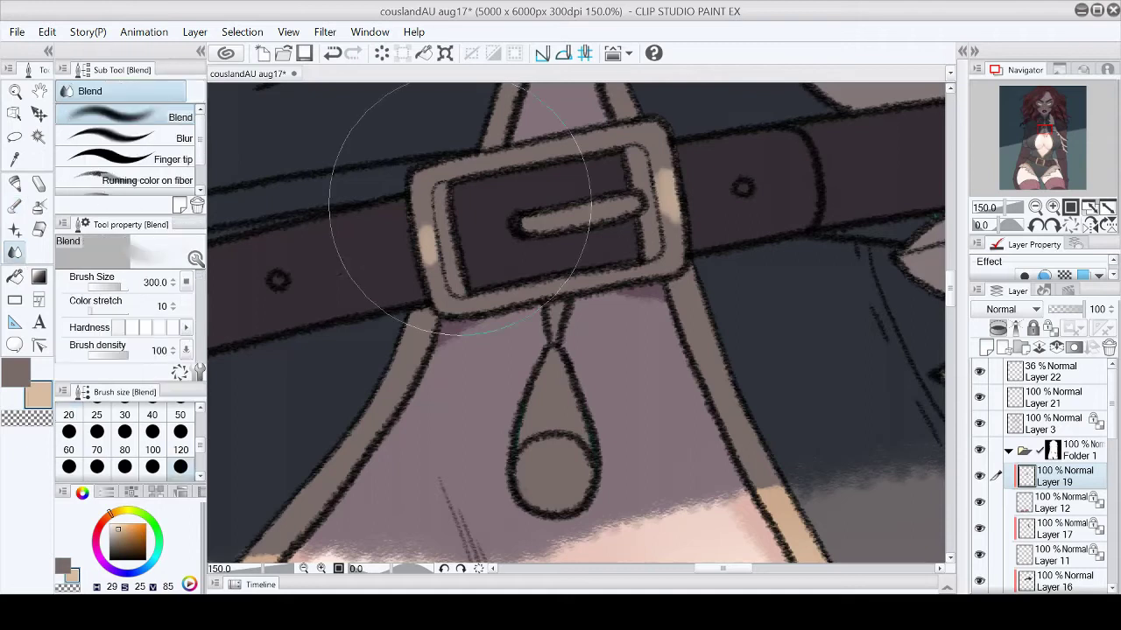
drag(426, 254, 445, 285)
drag(657, 157, 682, 243)
key(p)
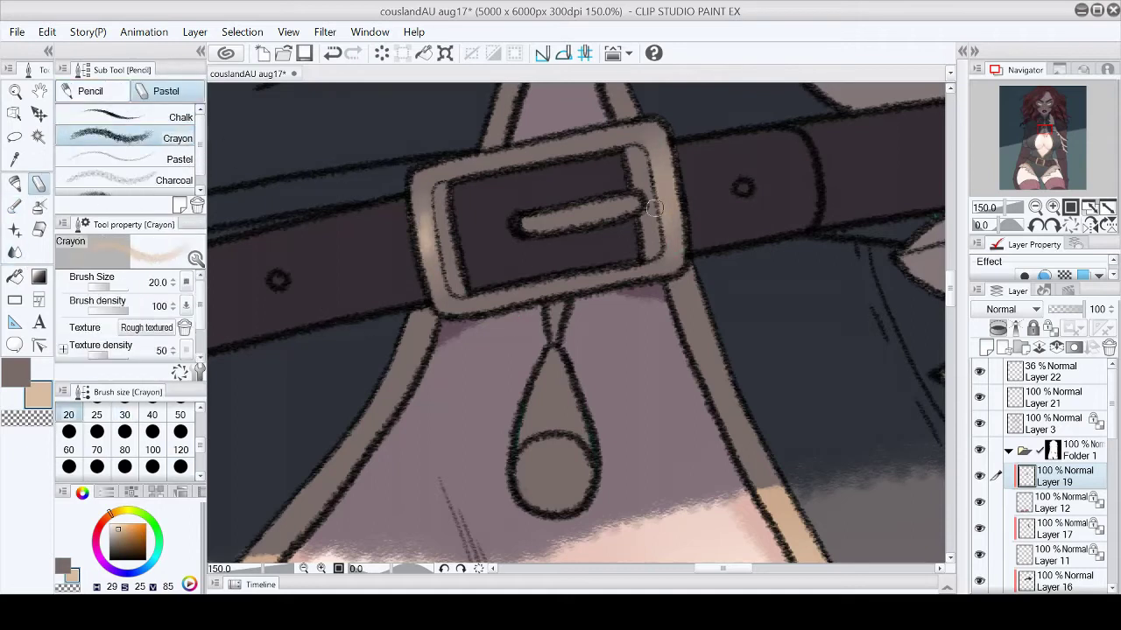
click(15, 252)
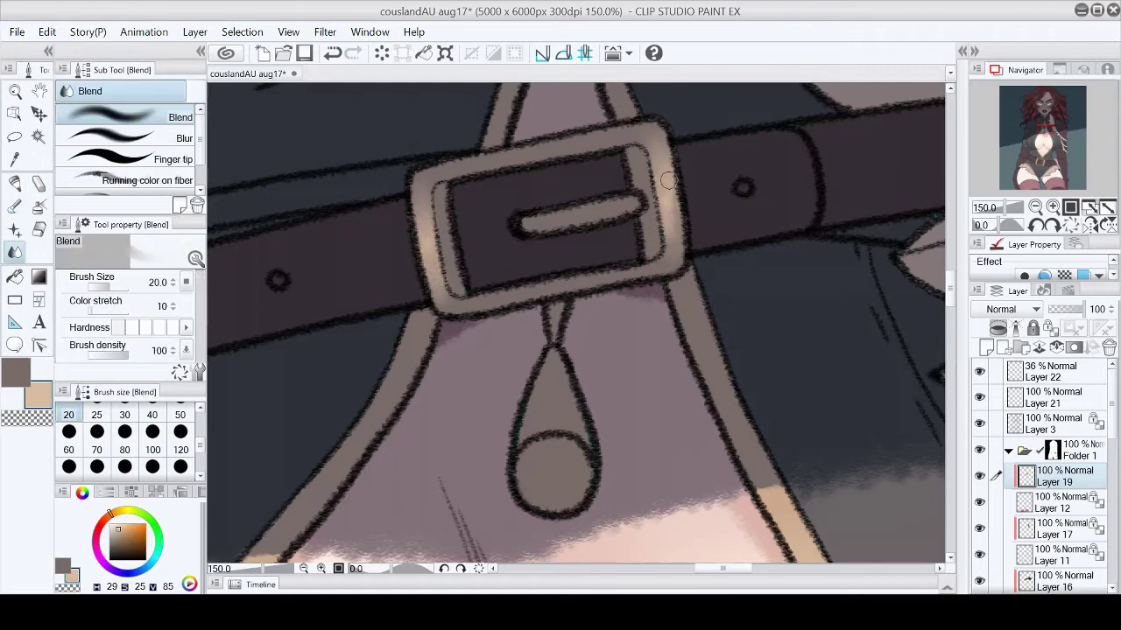
Step: Blend the chest buckle's side highlights at size 20 and touch up its frame with Chalk at size 30
drag(429, 219, 431, 271)
key(p)
key(x)
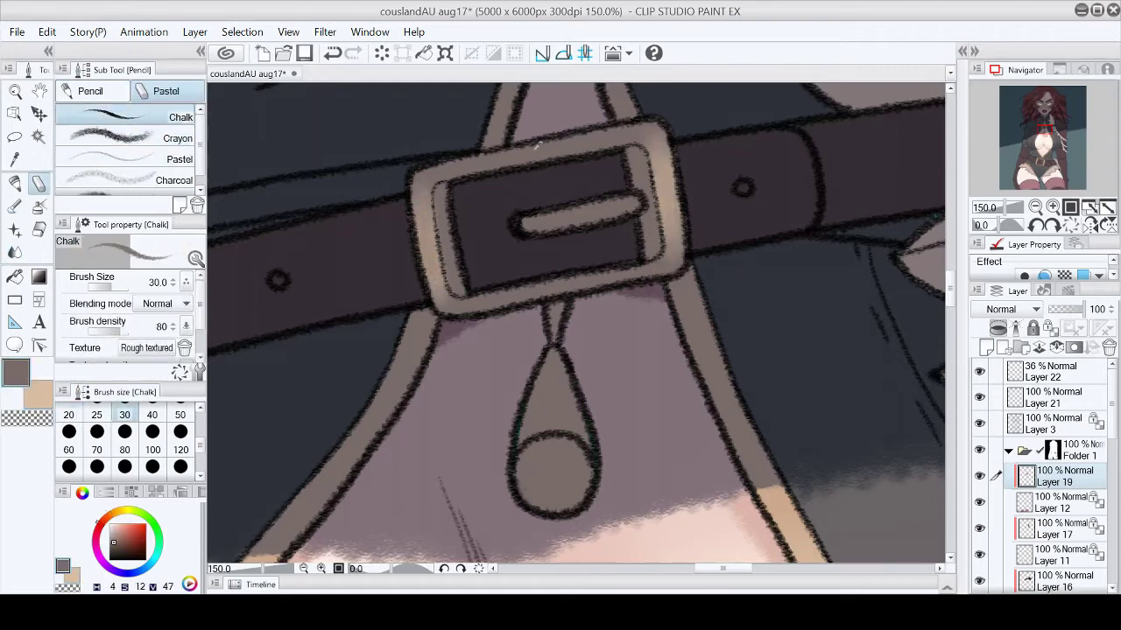
key(x)
key(ctrl+0)
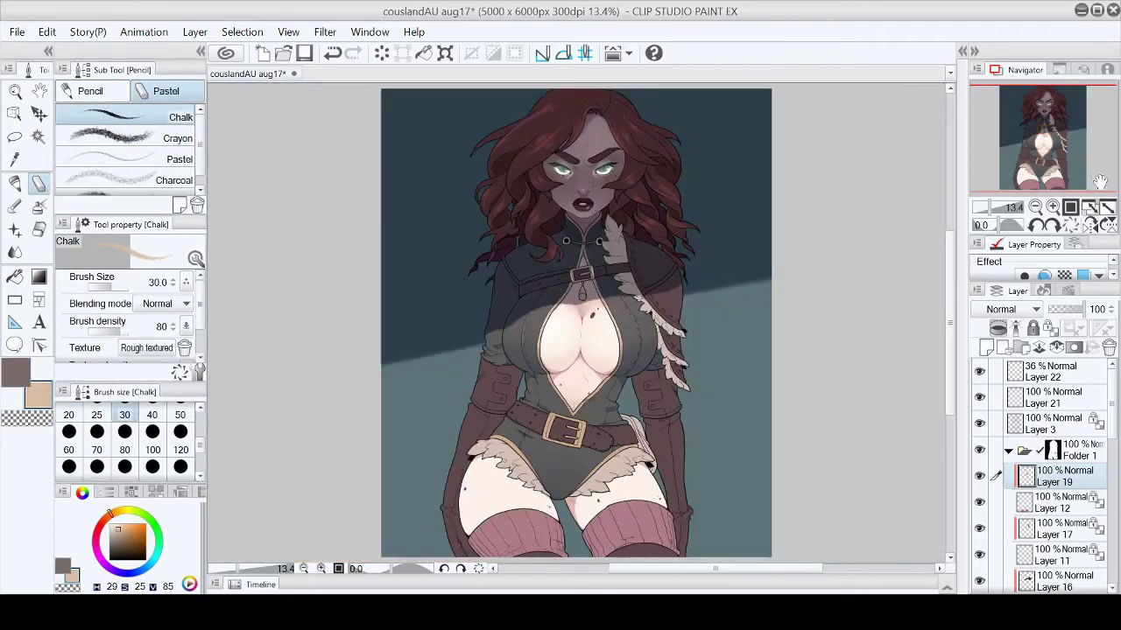
Step: Undo the last buckle stroke and refine the buckle frame's edges in brown-grey (H 4, S 12, V 47) with Crayon at size 20
key(ctrl+z)
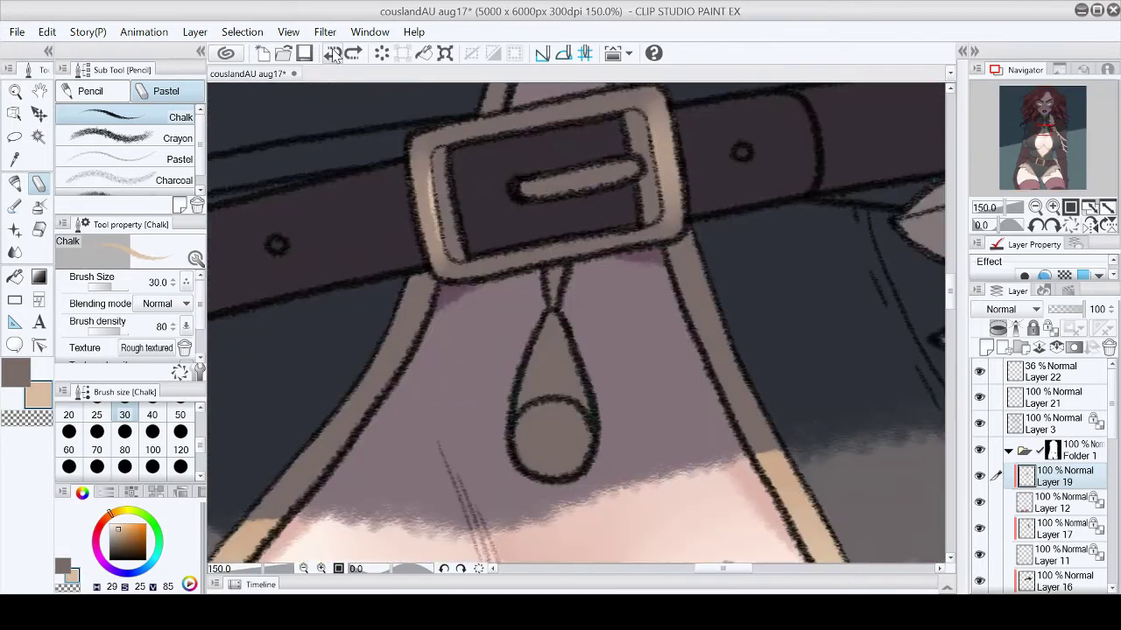
key(b)
key(x)
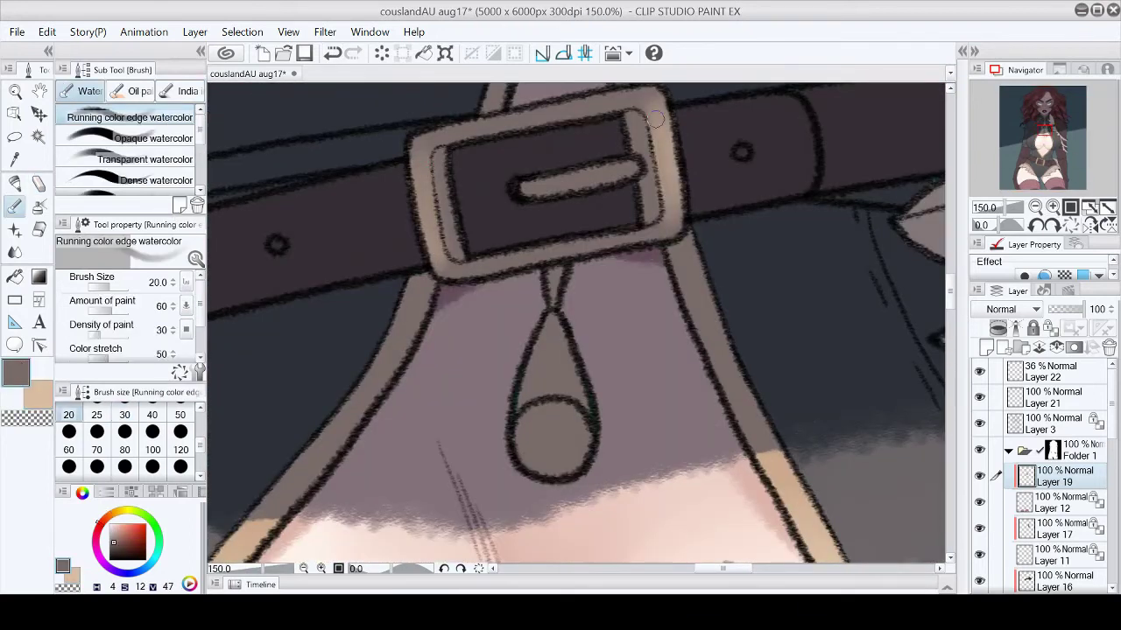
click(37, 183)
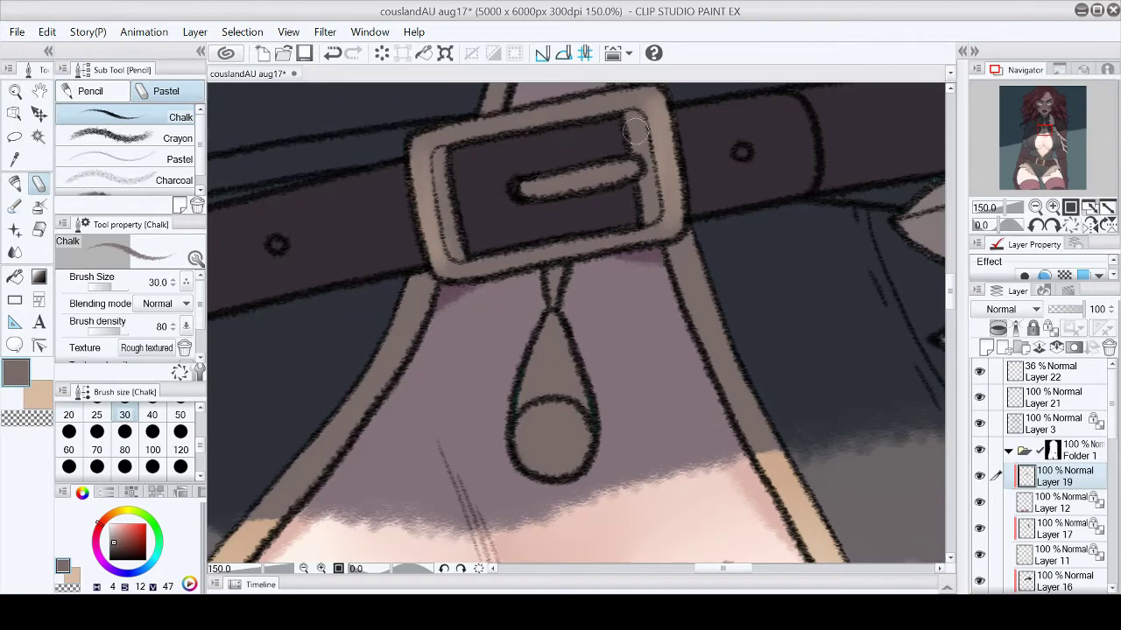
scroll(490, 120, up, 3)
click(175, 137)
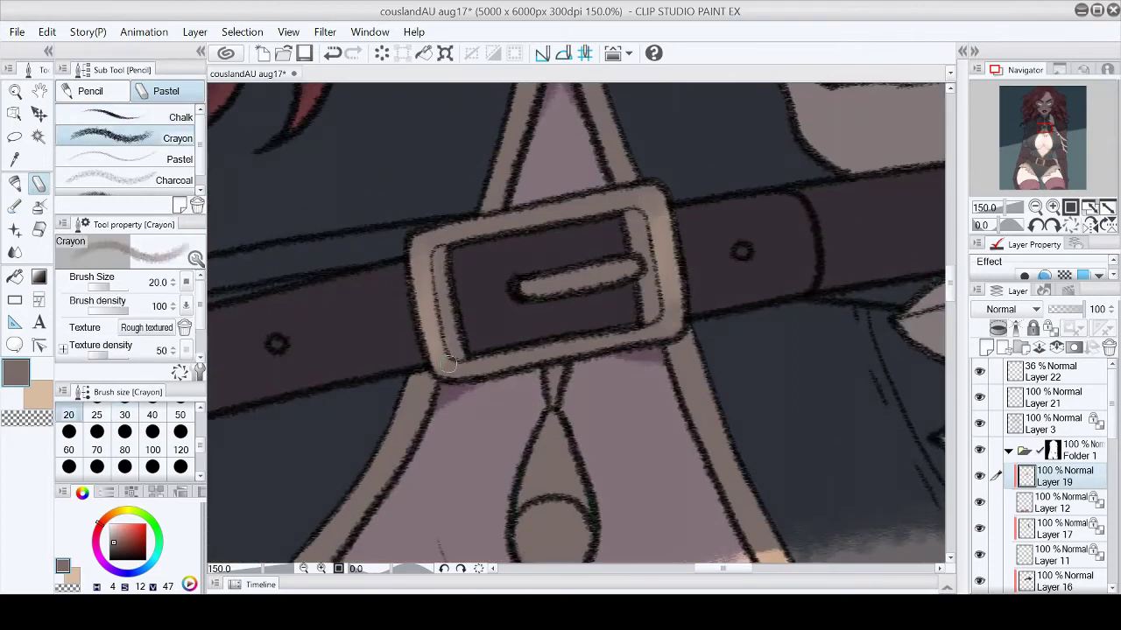
key(b)
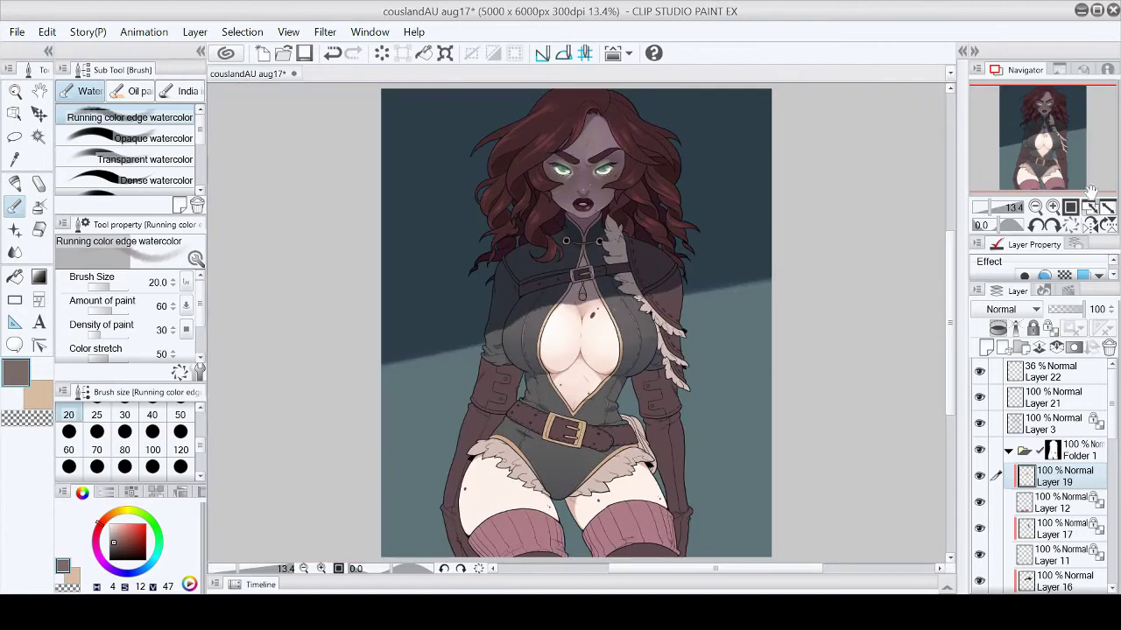
Step: Paint a soft brown highlight (H 20, S 19, V 61) down the teardrop pendant below the buckle with Chalk at size 30 on Layer 19
scroll(1049, 131, up, 3)
mouse_move(1049, 129)
mouse_down()
mouse_move(1044, 140)
mouse_move(1050, 131)
mouse_up()
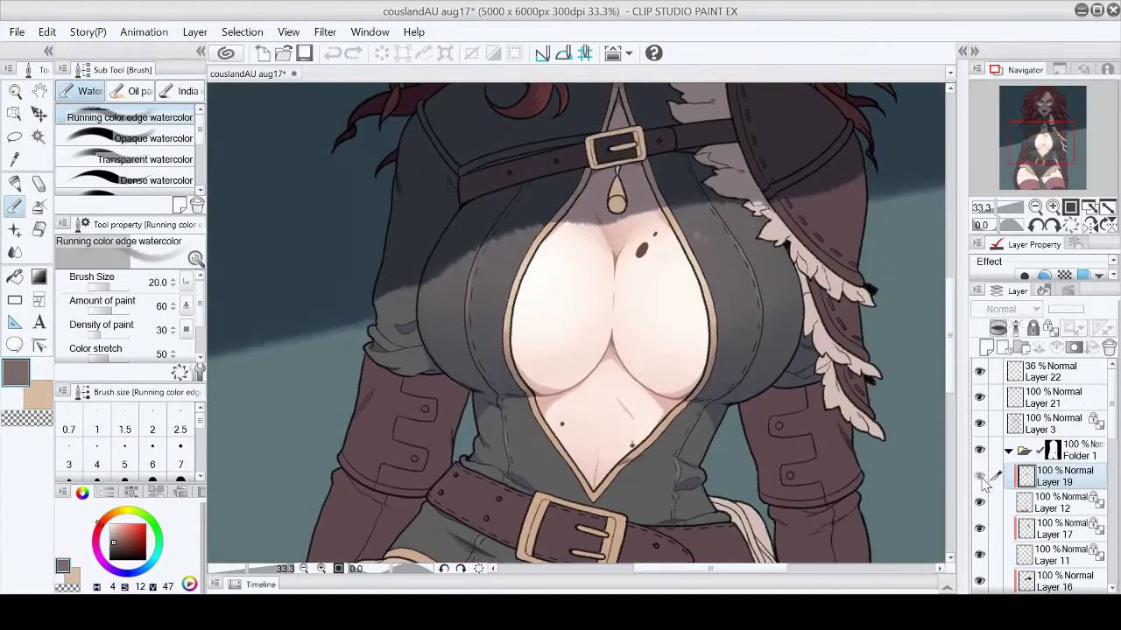
scroll(1050, 131, up, 5)
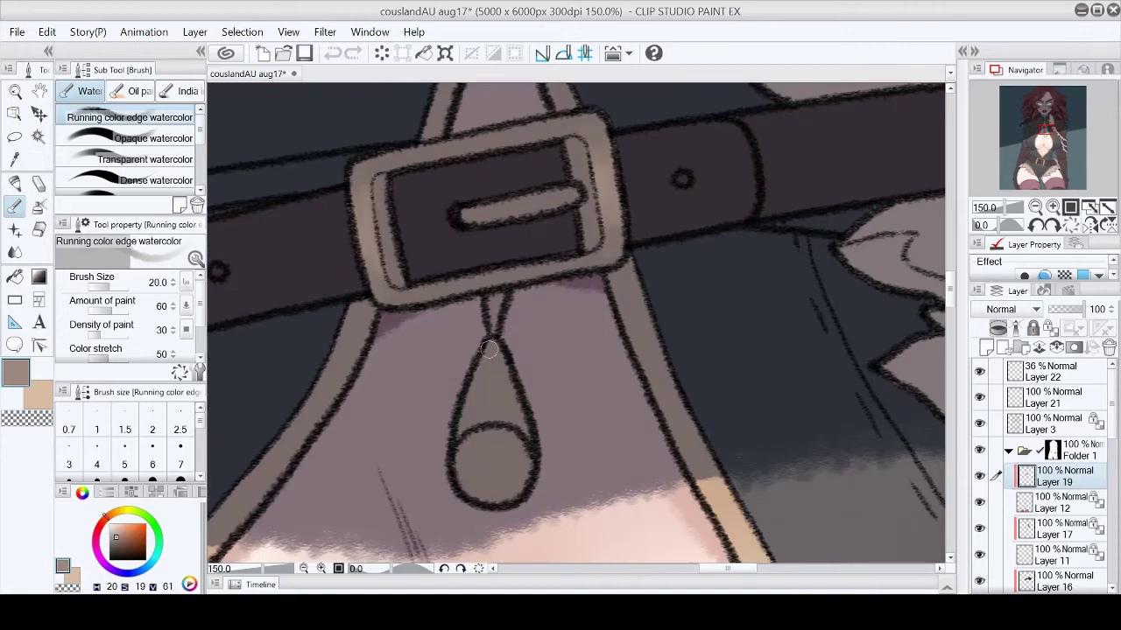
key(p)
drag(491, 347, 480, 424)
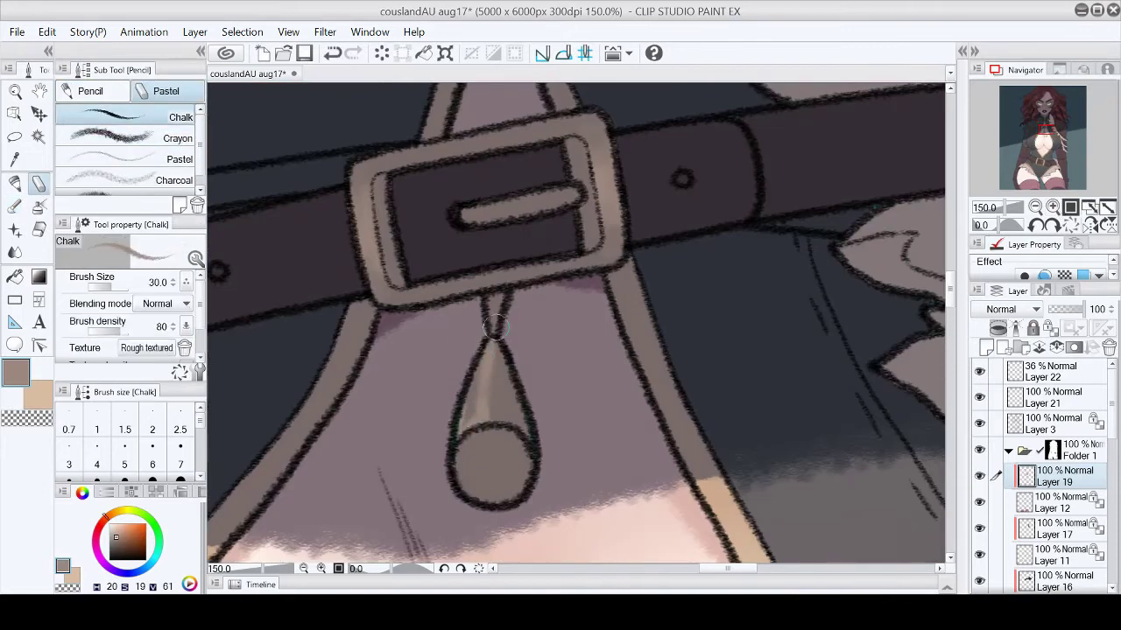
key(ctrl+0)
Step: Shade the gloves on Layer 9 in dark plum (H 329, S 25, V 24) with size 600 Running color edge watercolor, softened with Blend at size 800
scroll(1042, 473, down, 3)
click(1064, 485)
scroll(1055, 181, up, 3)
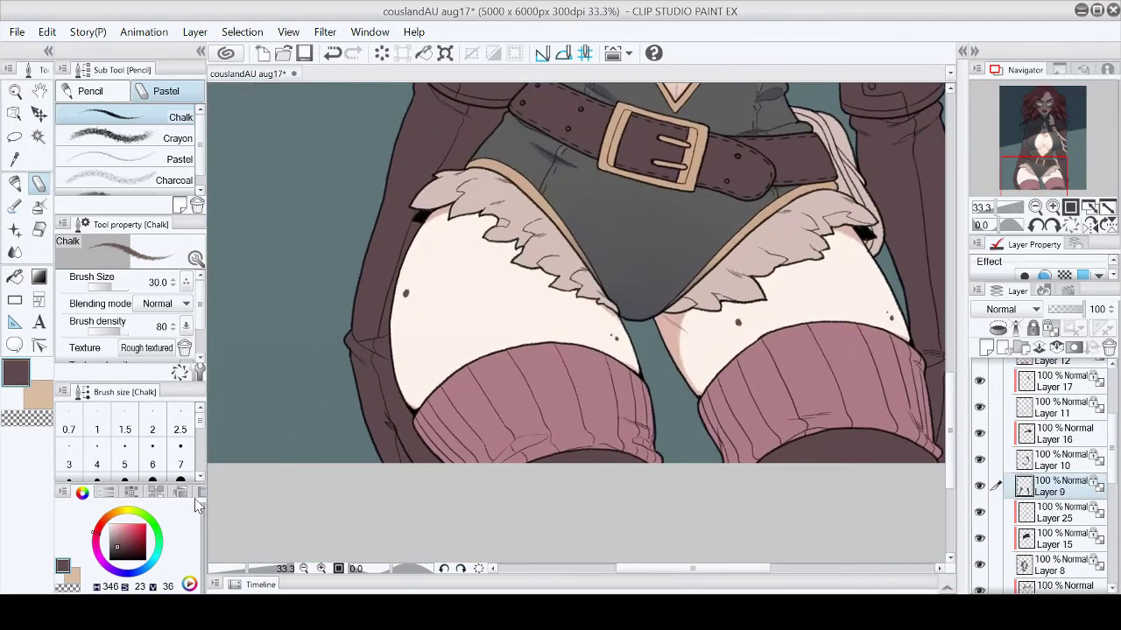
click(118, 551)
key(b)
key(ctrl+minus)
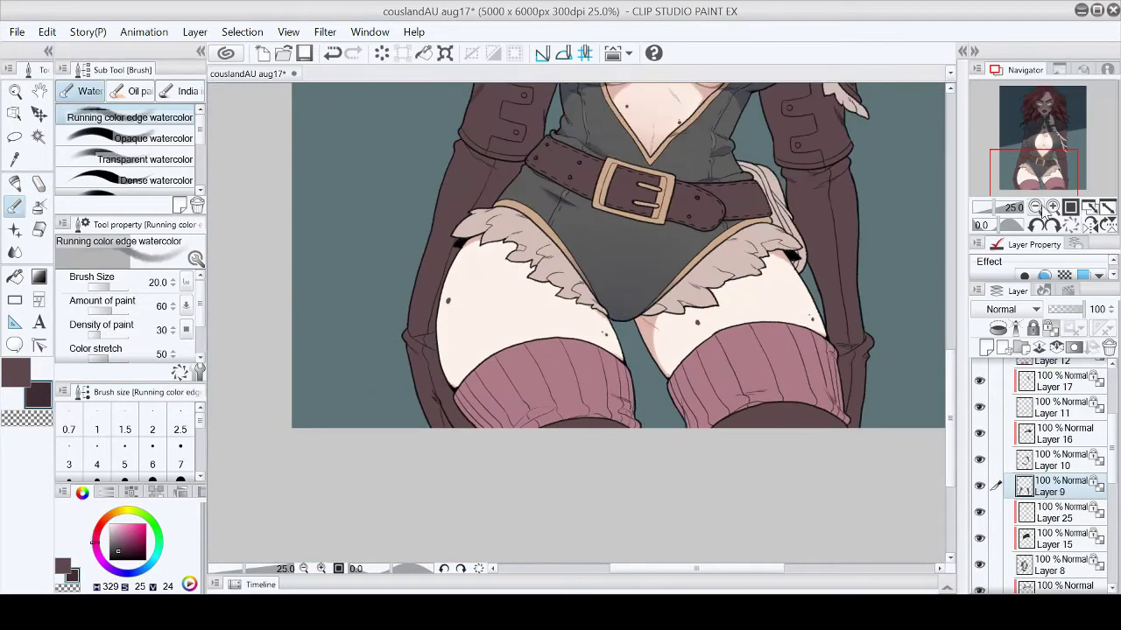
scroll(612, 289, up, 2)
scroll(182, 425, down, 5)
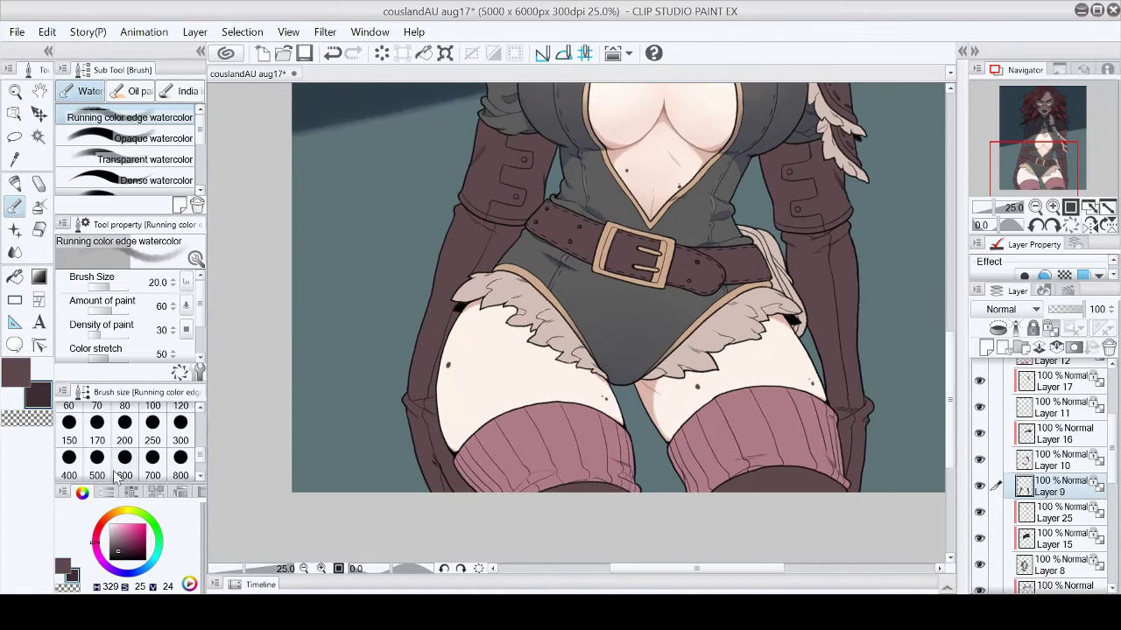
click(124, 457)
key(j)
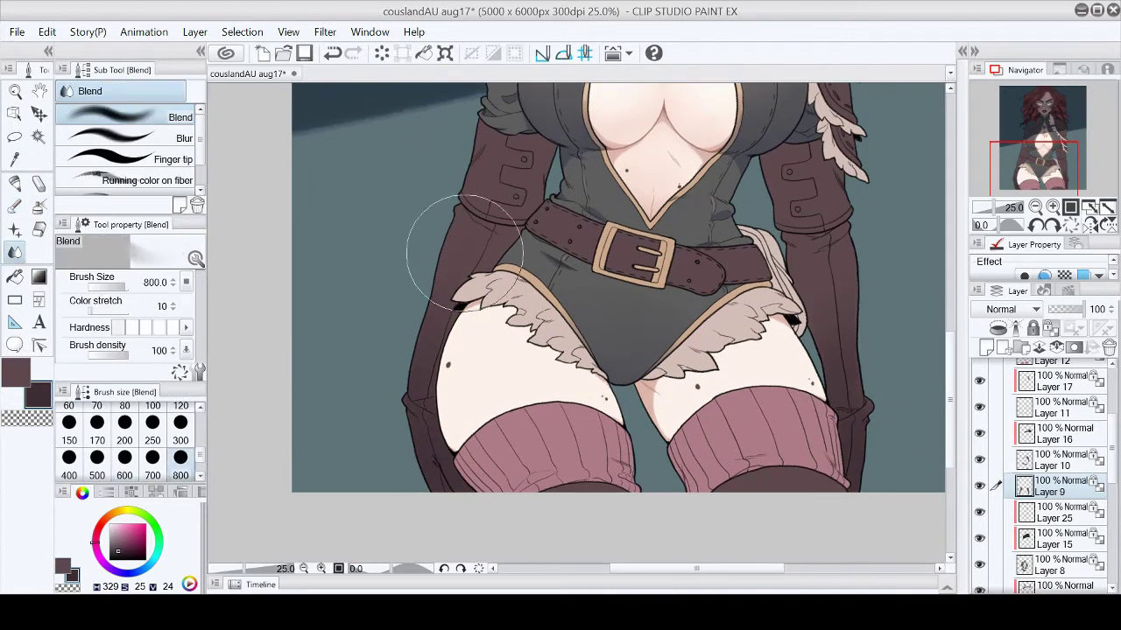
Step: Paint a dark fold shadow along the inner edge of the left-hand glove cuff with Crayon at size 40, using sampled plum tones
click(1106, 210)
scroll(498, 414, up, 5)
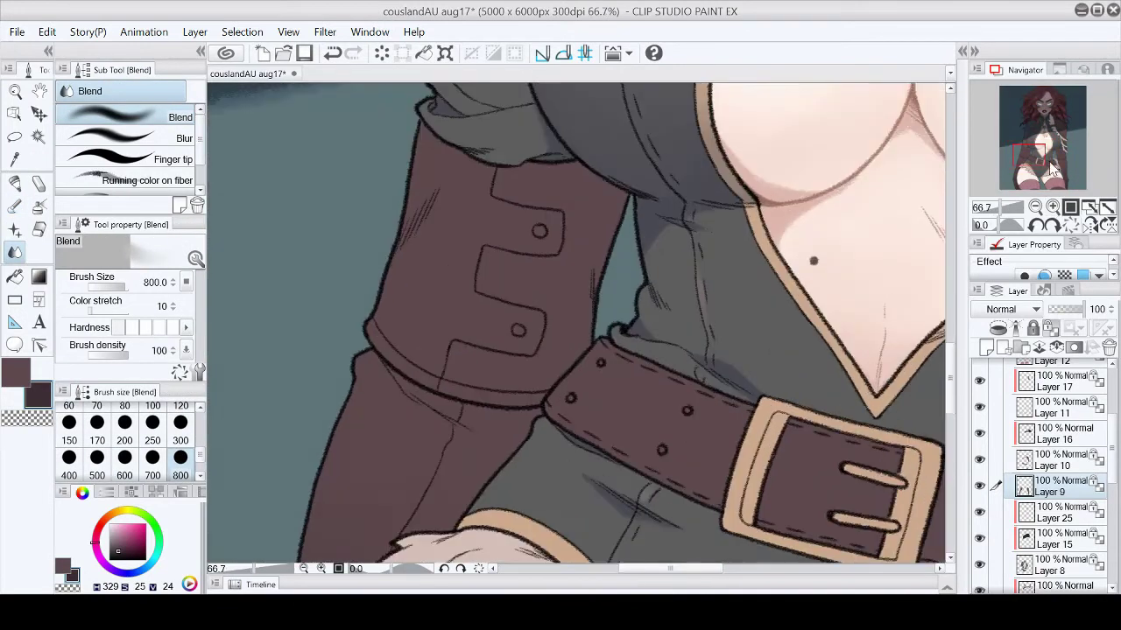
key(p)
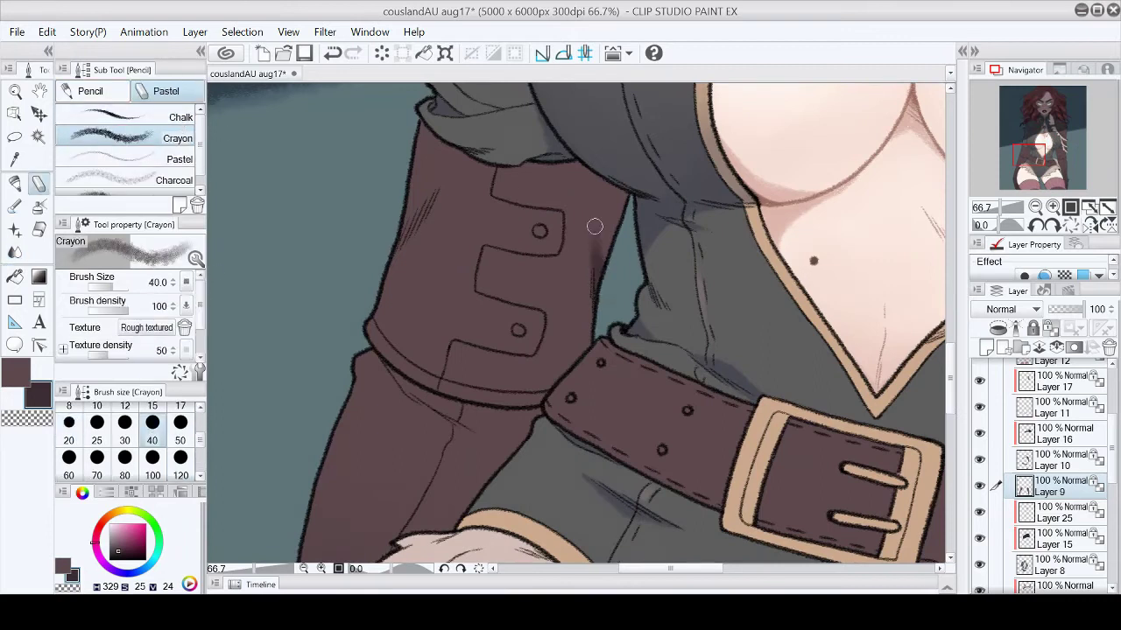
alt+click(599, 186)
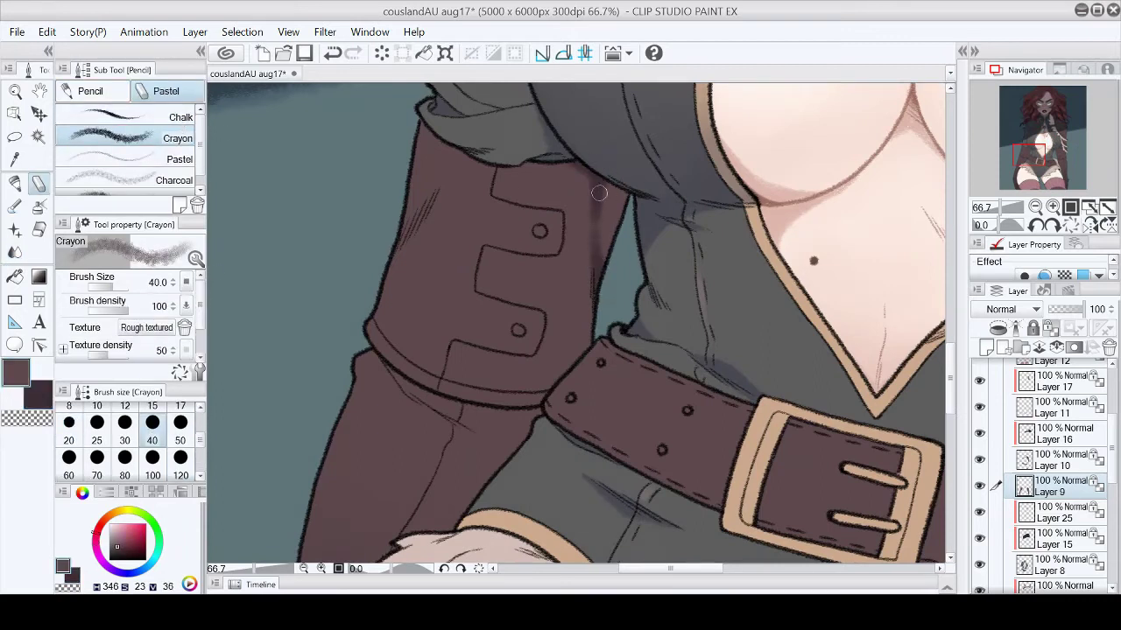
alt+click(586, 200)
scroll(605, 259, down, 1)
click(1106, 210)
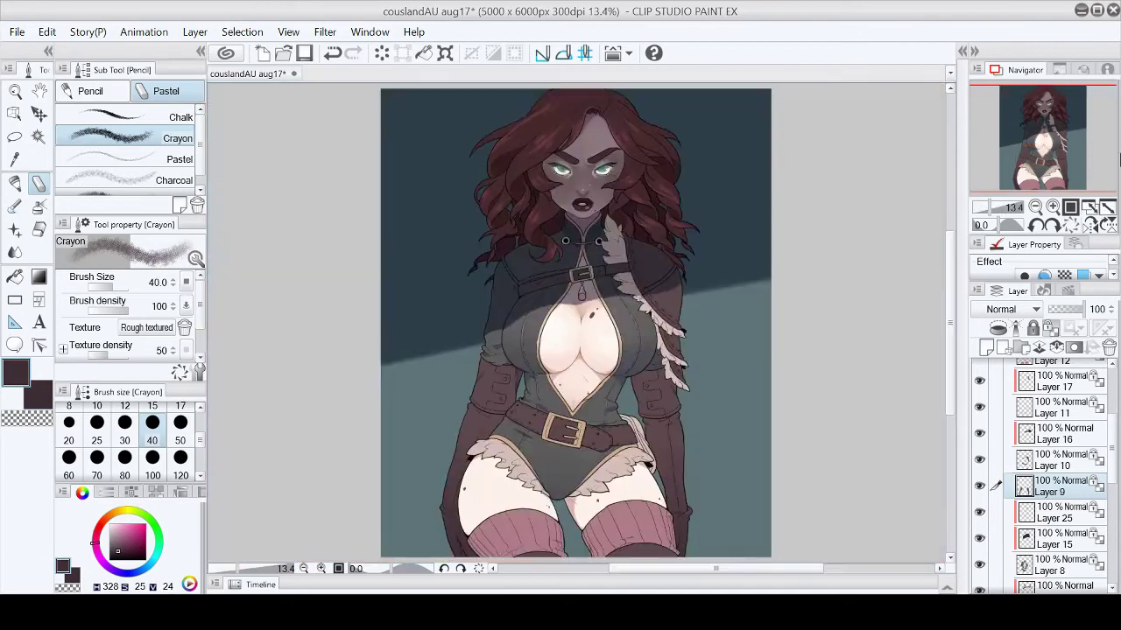
Step: Shade the left-hand forearm beneath the glove cuff with Chalk at size 50, alternating plum tones H 328, S 25, V 24 and H 344, S 24, V 31
scroll(1051, 167, up, 4)
drag(1051, 170, 1048, 157)
scroll(1048, 158, up, 1)
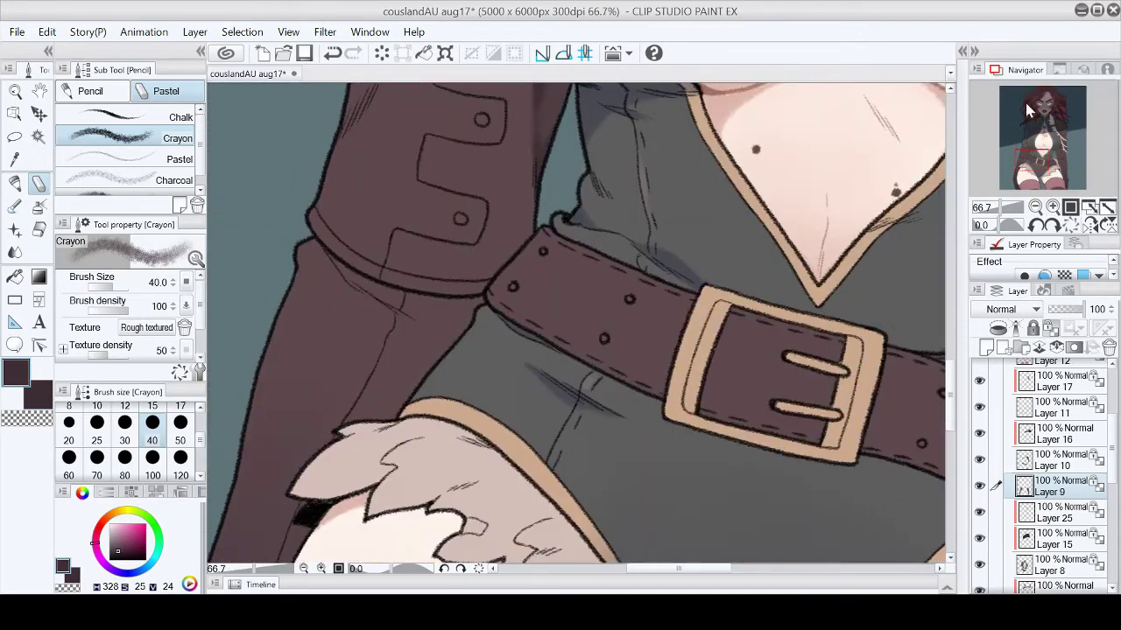
click(131, 116)
key(asciicircum)
key(asciicircum)
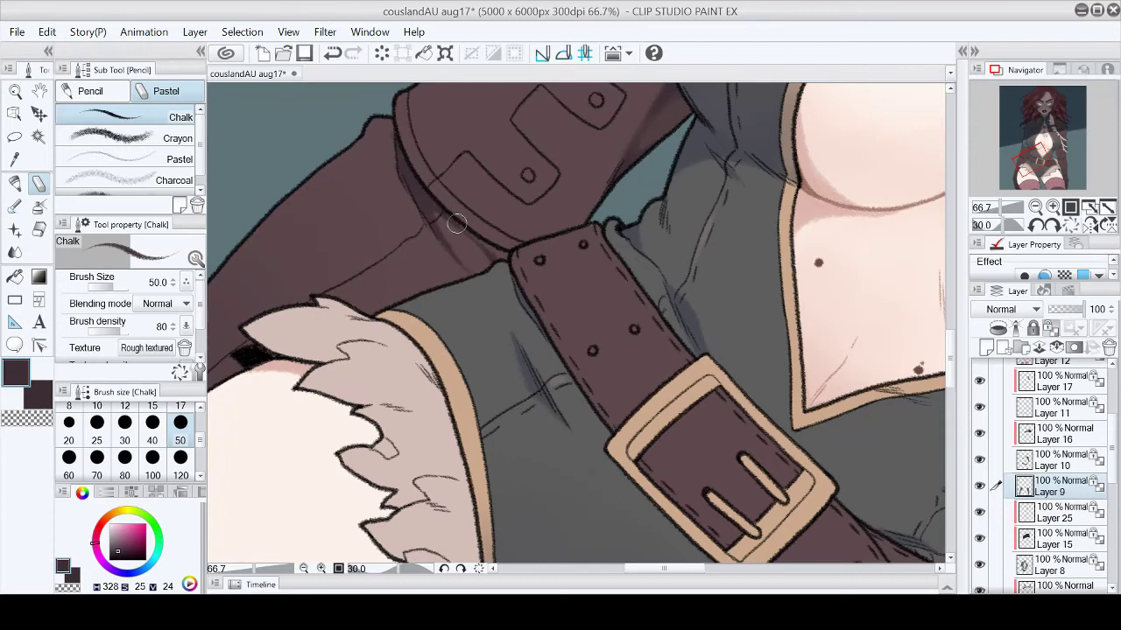
alt+click(667, 105)
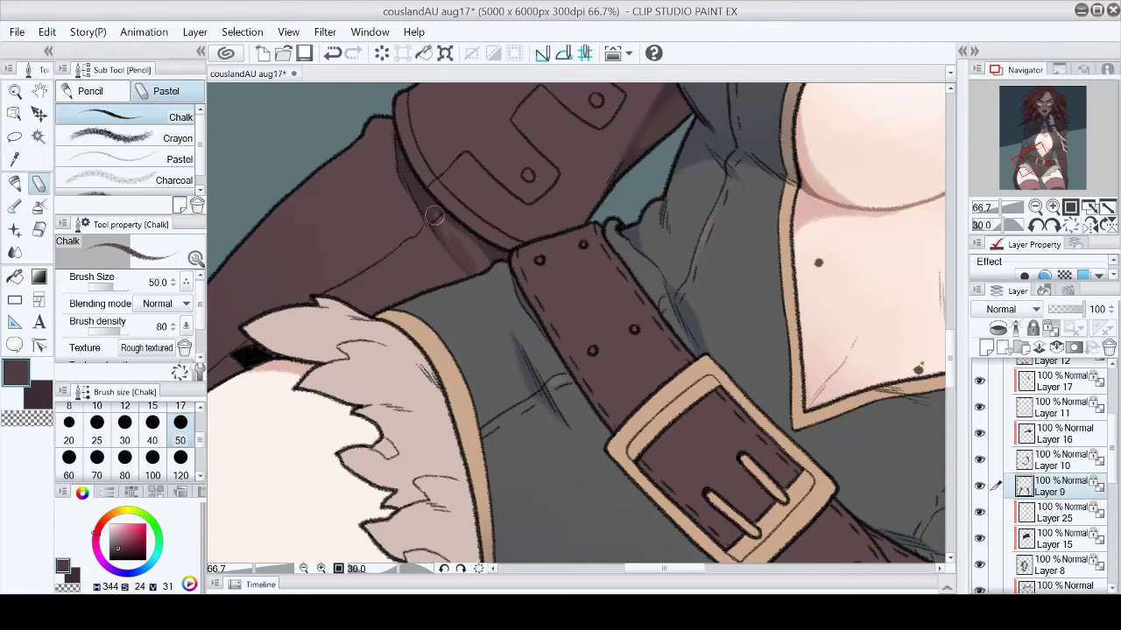
alt+click(417, 192)
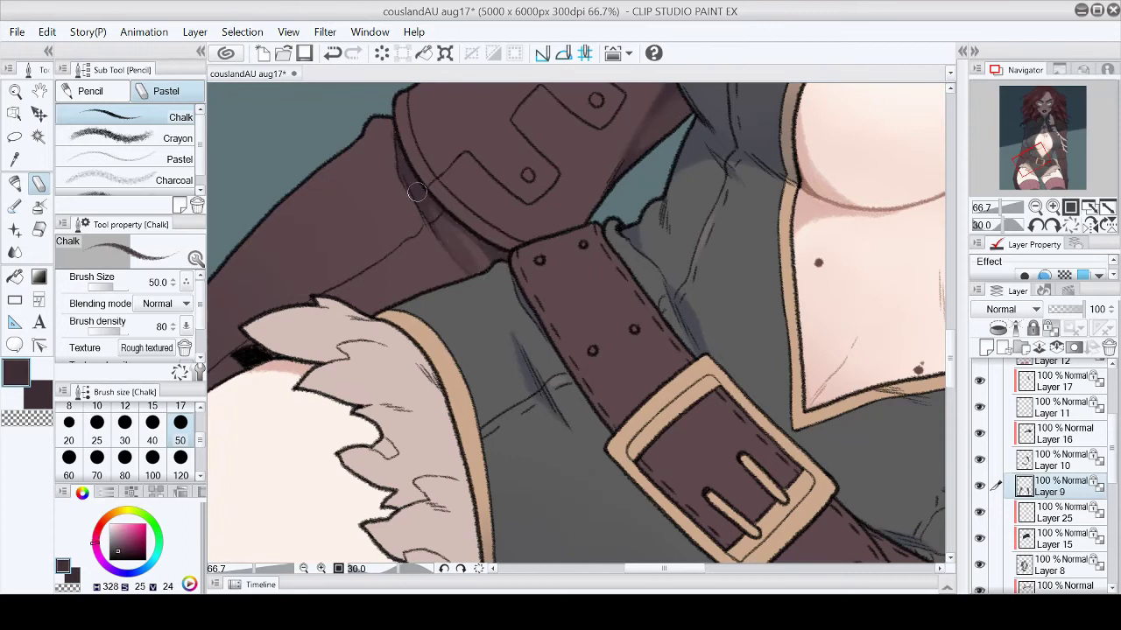
click(1070, 225)
click(1107, 207)
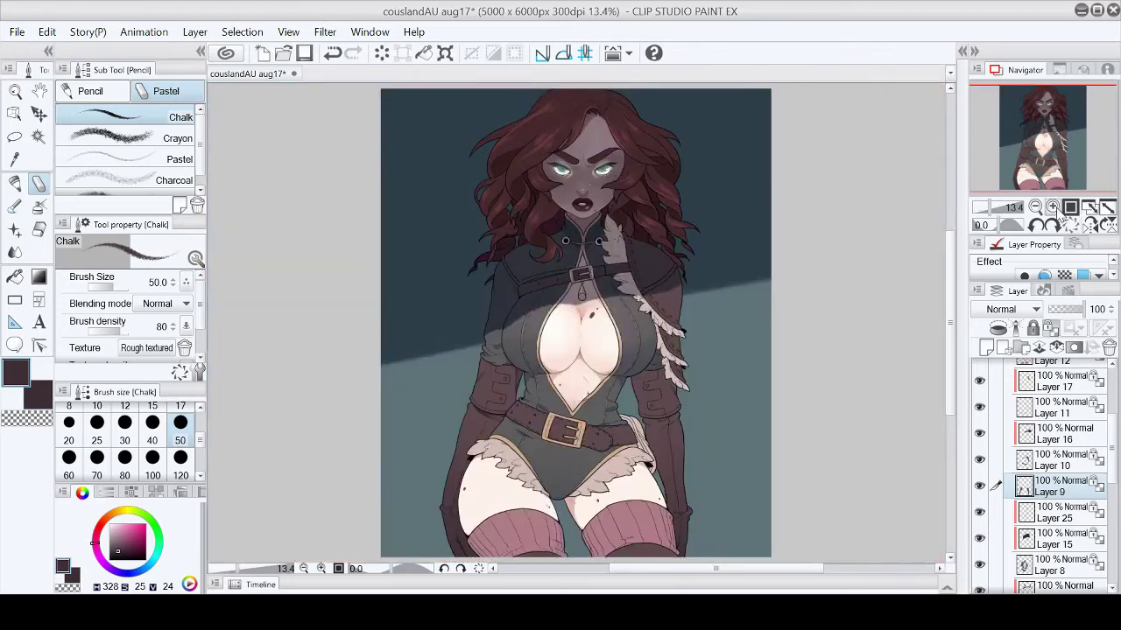
Step: Extend the fold shadow down the left-hand forearm toward the fur trim with Chalk at size 50 in plum (H 344, S 24, V 31)
click(1070, 207)
alt+click(556, 225)
drag(477, 262, 485, 244)
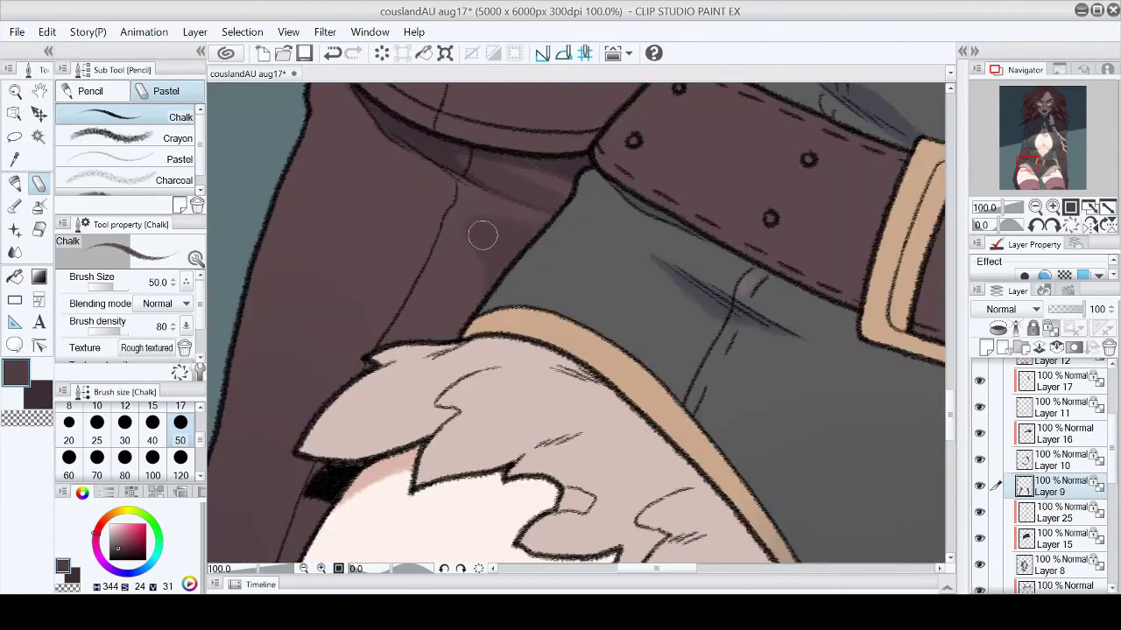
alt+click(457, 226)
Step: Define the creases under the left-hand glove cuff with Crayon at size 40 and soften them with Chalk at size 50
click(131, 137)
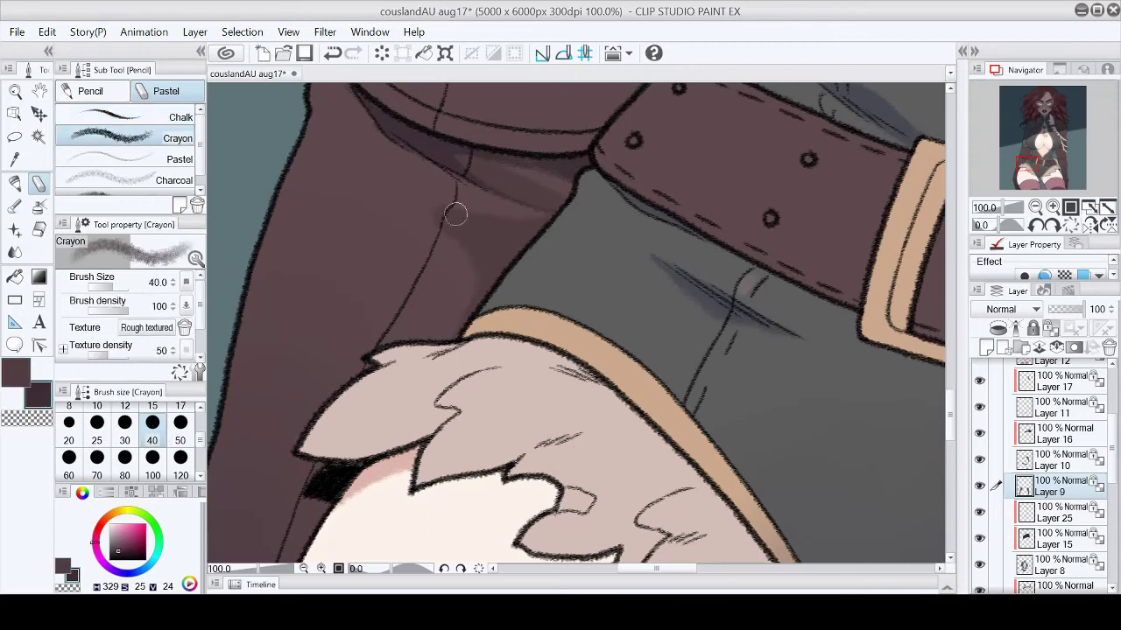
key(^)
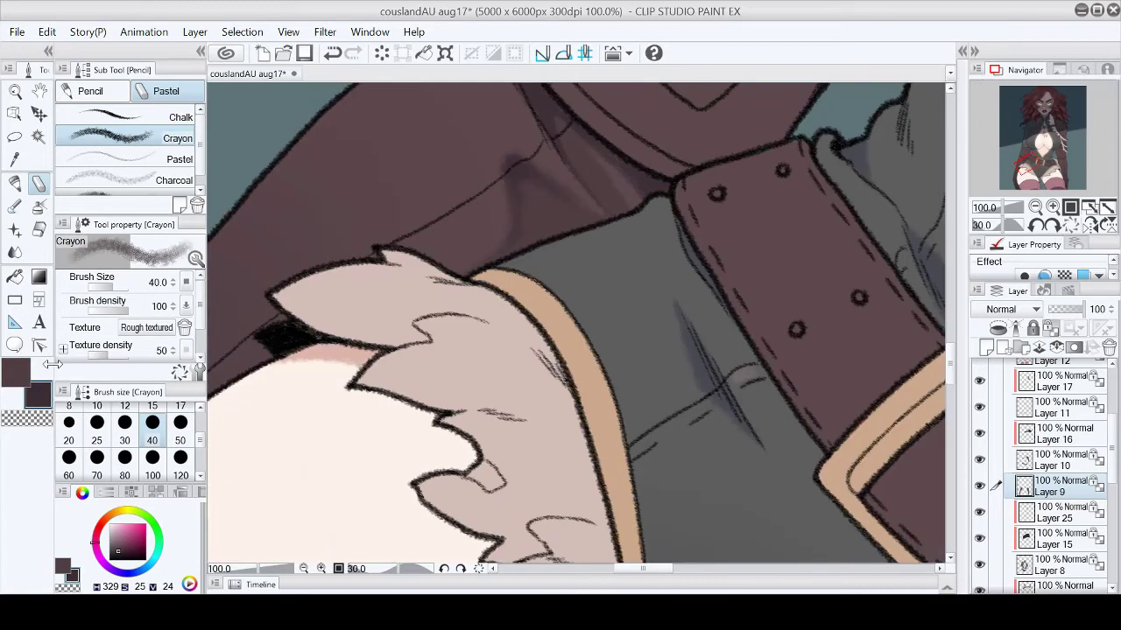
key(^)
alt+click(467, 185)
alt+click(595, 267)
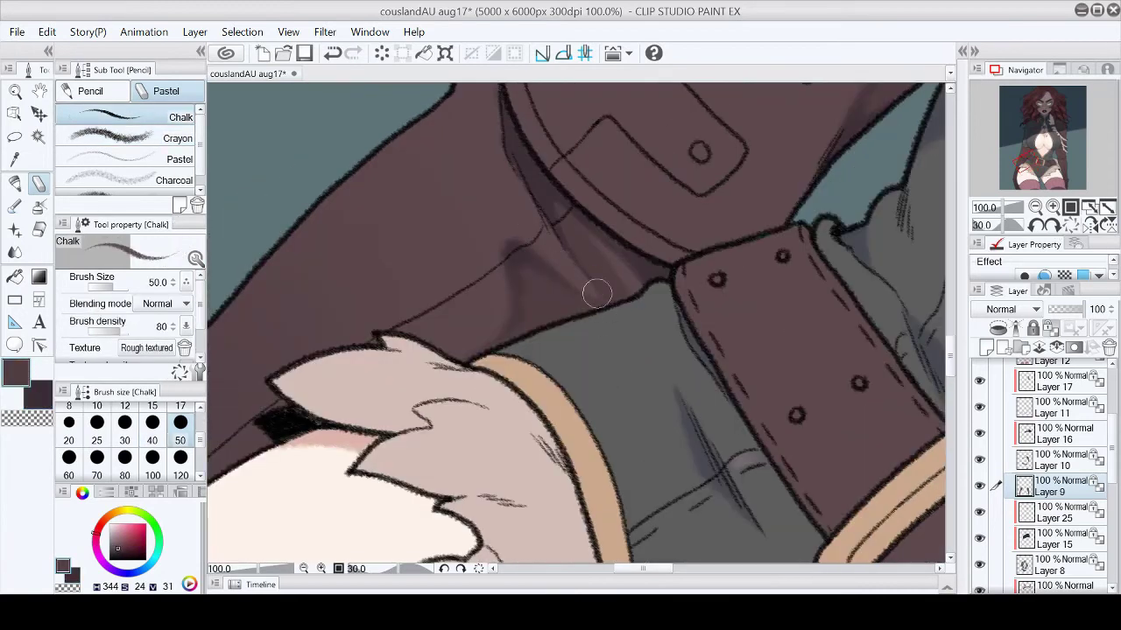
key(ctrl+0)
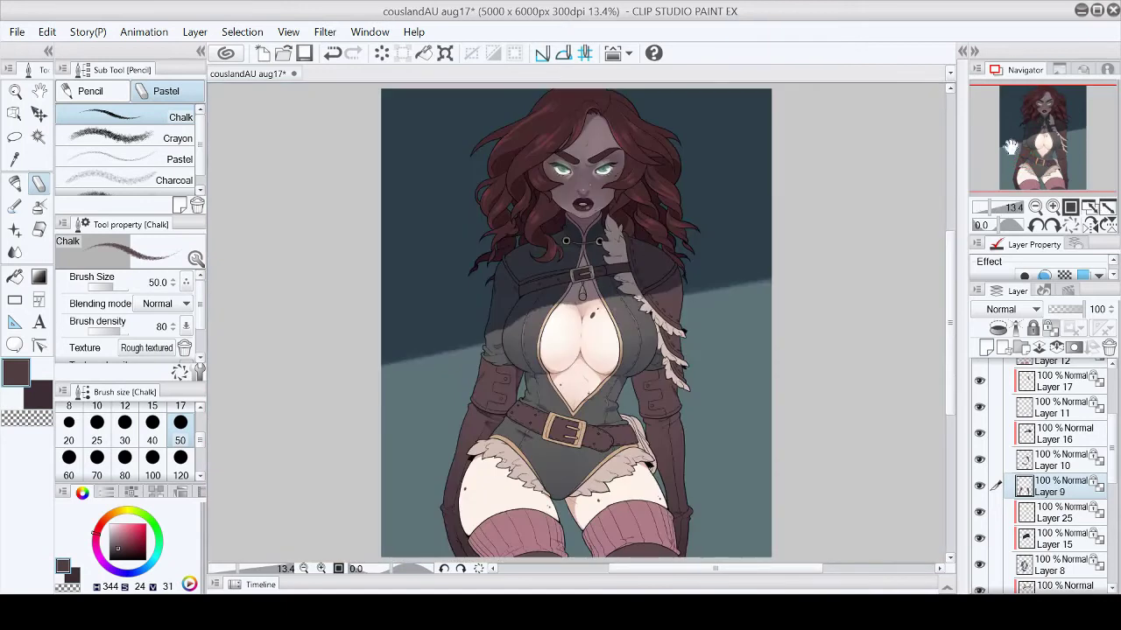
Step: Paint a diagonal cast shadow across the inner side of the right-hand glove cuff in dark plum (H 329, S 25, V 24) with Crayon at size 40
scroll(613, 420, up, 8)
click(131, 138)
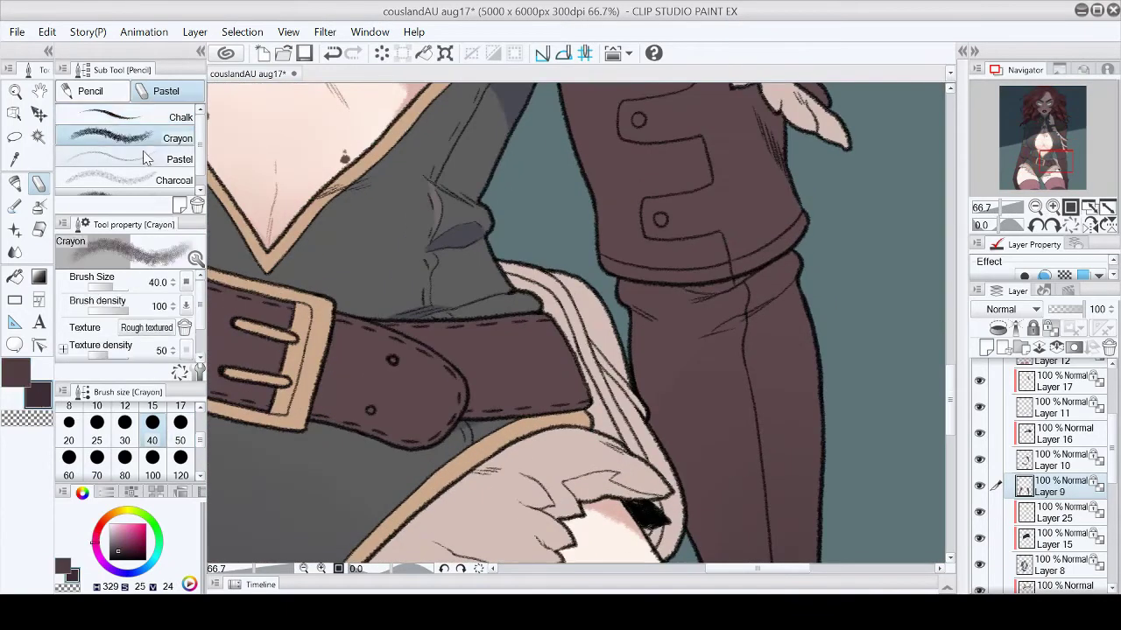
scroll(613, 306, up, 5)
mouse_move(720, 193)
mouse_down()
mouse_move(678, 235)
mouse_move(600, 391)
mouse_up()
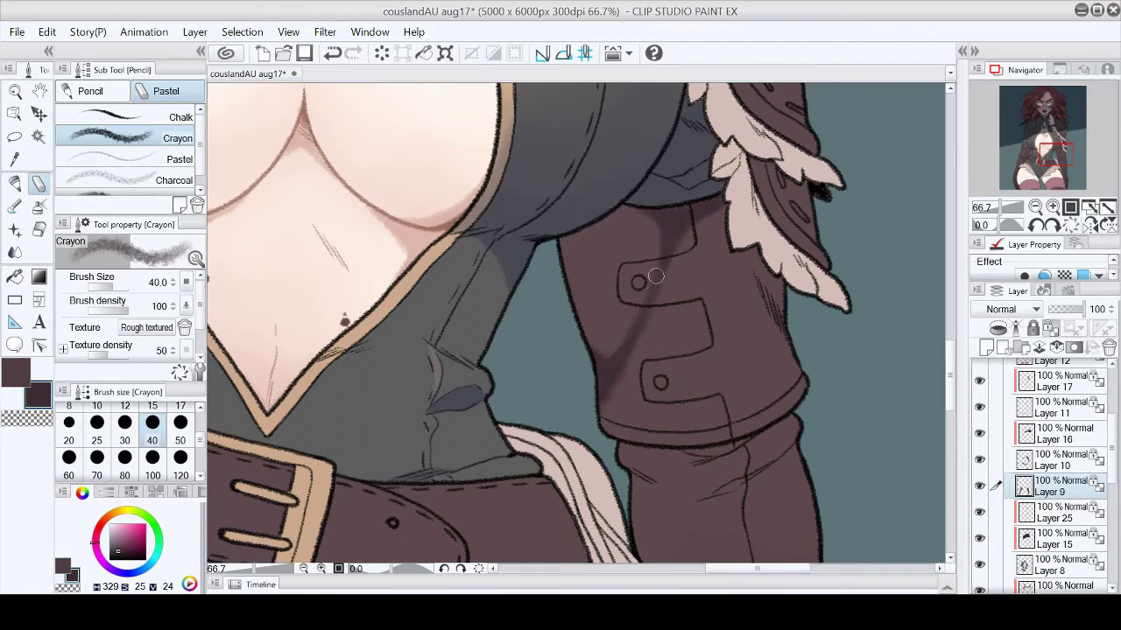
key(h)
key(h)
mouse_move(604, 264)
mouse_down()
mouse_move(643, 240)
mouse_move(633, 346)
mouse_up()
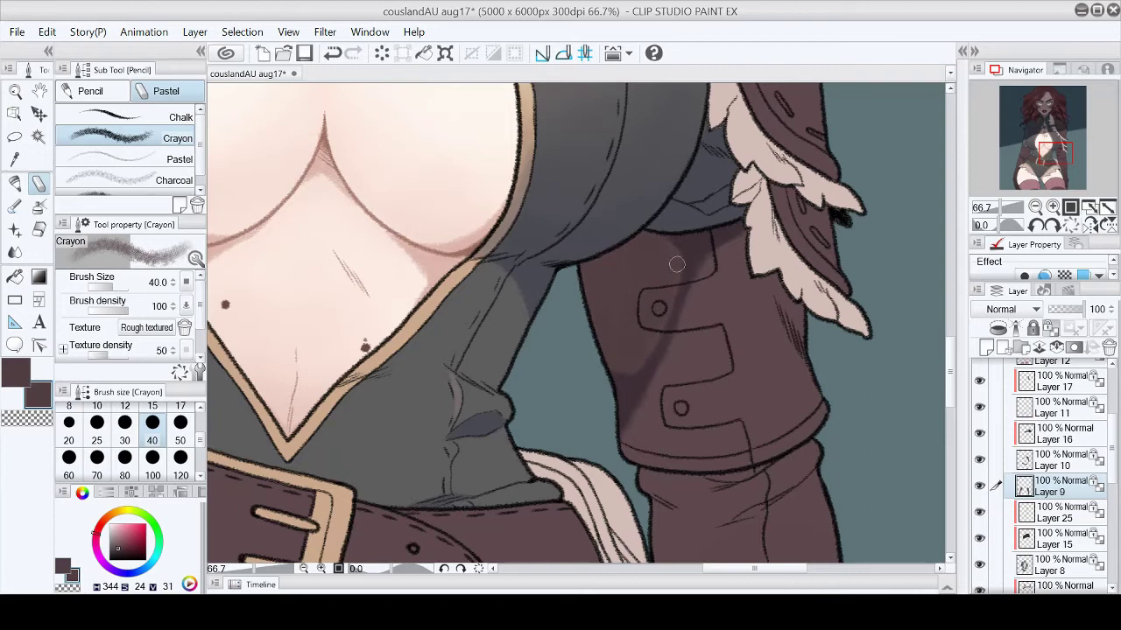
key(p)
key(p)
alt+click(679, 268)
Step: Deepen the fold shadows beneath the left-hand glove cuff with Crayon at size 40 in dark plum (H 330, S 26, V 24)
key(h)
drag(491, 386, 564, 297)
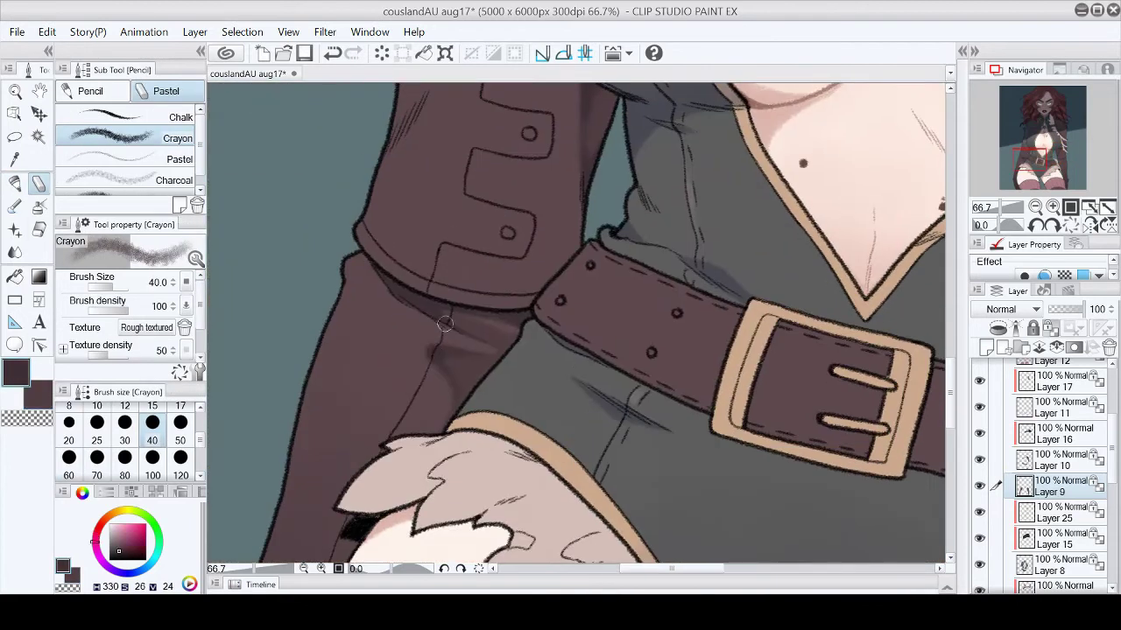
key(h)
click(1105, 206)
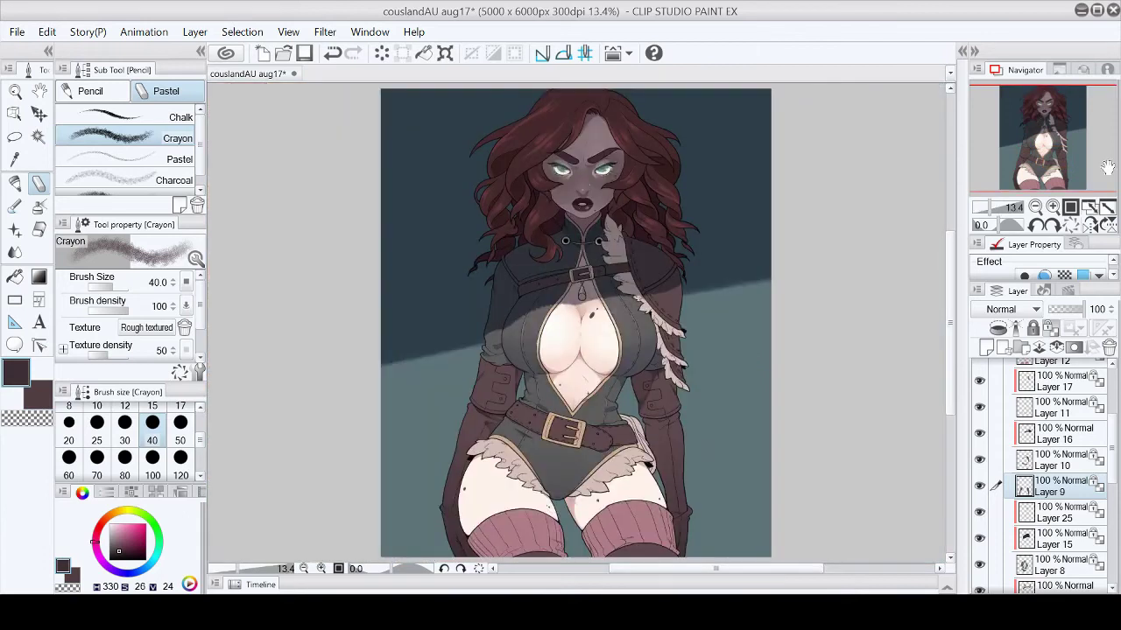
Step: Paint fold shadows on the right-hand glove just below the cuff with Chalk at size 50 in dark plum (H 330, S 26, V 24)
click(1105, 207)
key(p)
key(p)
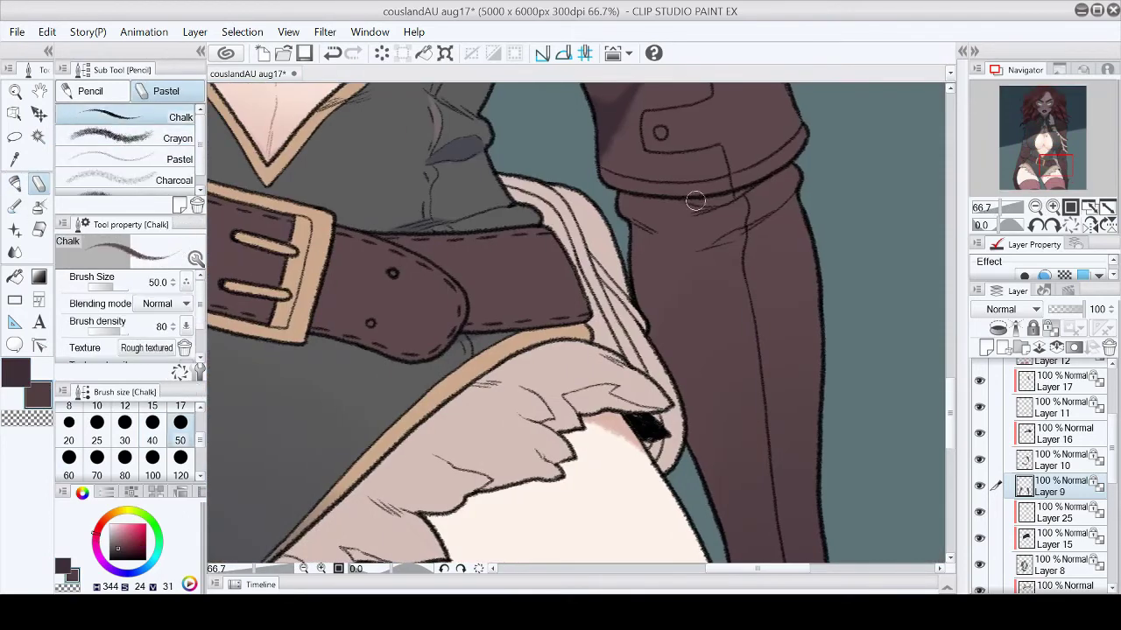
scroll(951, 381, up, 3)
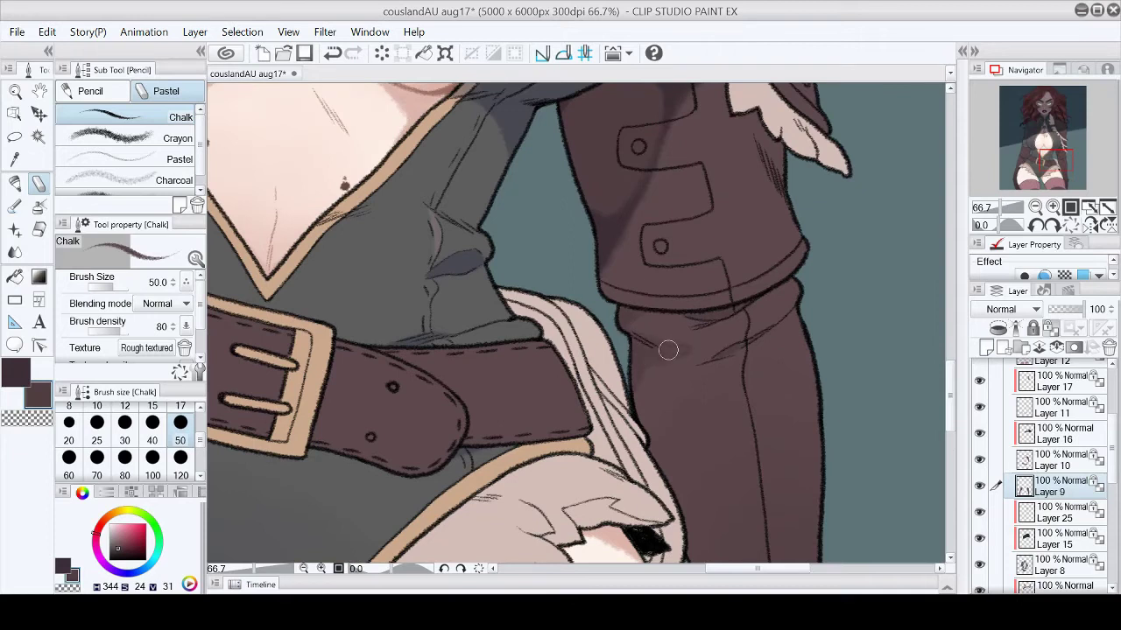
alt+click(755, 306)
scroll(756, 306, down, 5)
scroll(525, 350, up, 5)
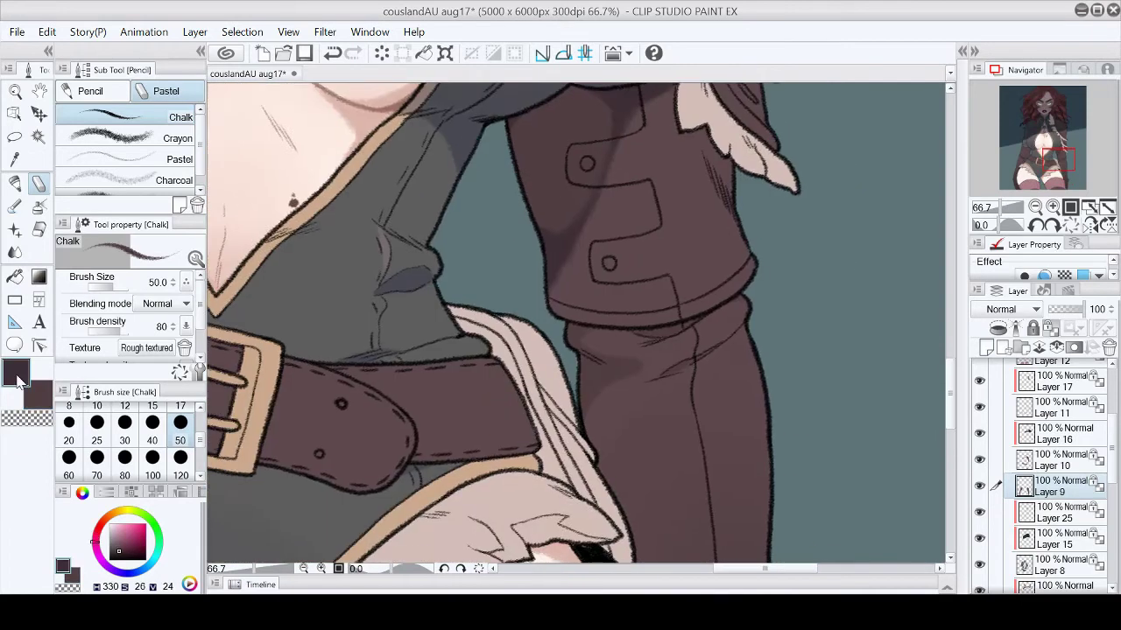
key(ctrl+alt+0)
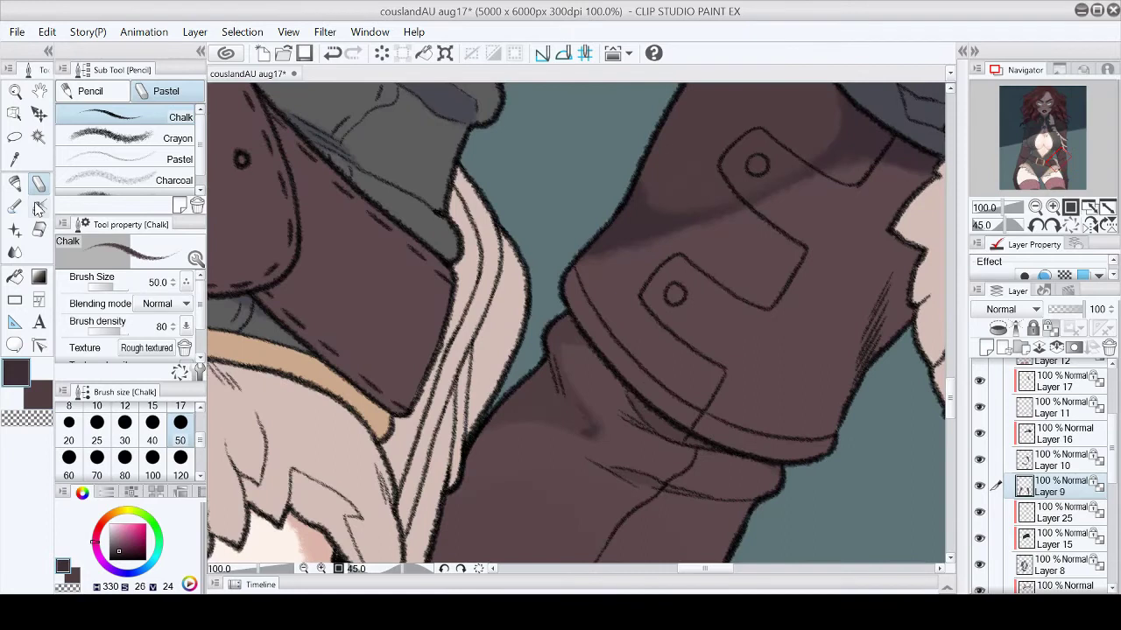
alt+click(552, 437)
click(1070, 224)
alt+click(588, 339)
drag(823, 383, 685, 170)
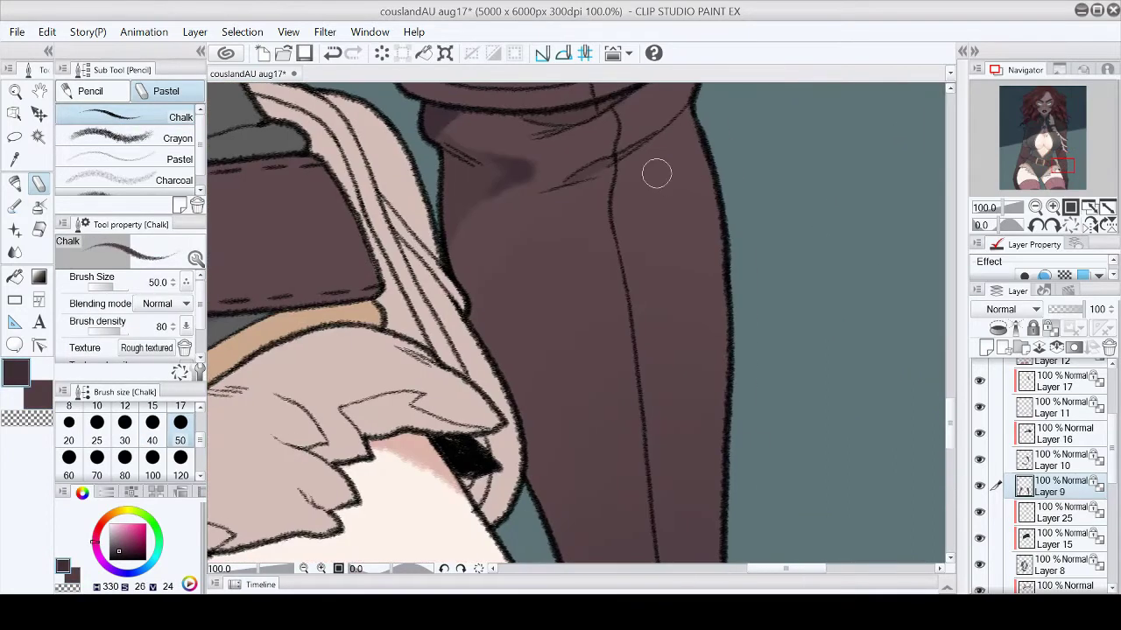
alt+click(685, 170)
Step: Shade the wrist folds of both gloves with Crayon at size 40 and Chalk at size 50 in plum tones, and save the illustration
key(ctrl+minus)
drag(682, 368, 596, 219)
click(131, 138)
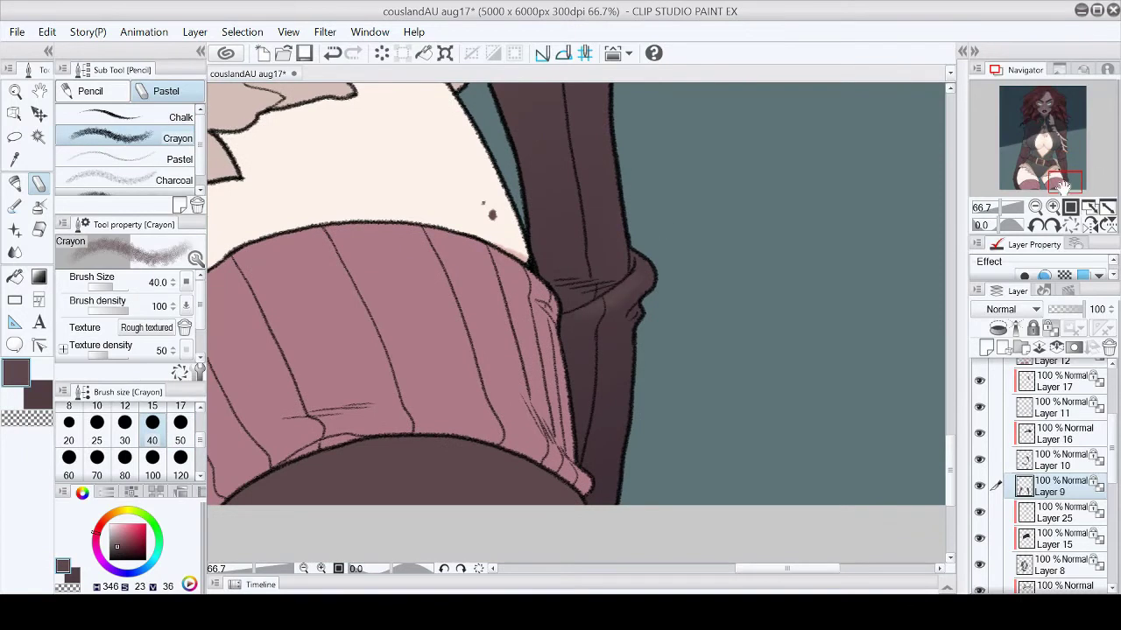
drag(1097, 177, 1053, 174)
key(asciicircum)
key(asciicircum)
key(asciicircum)
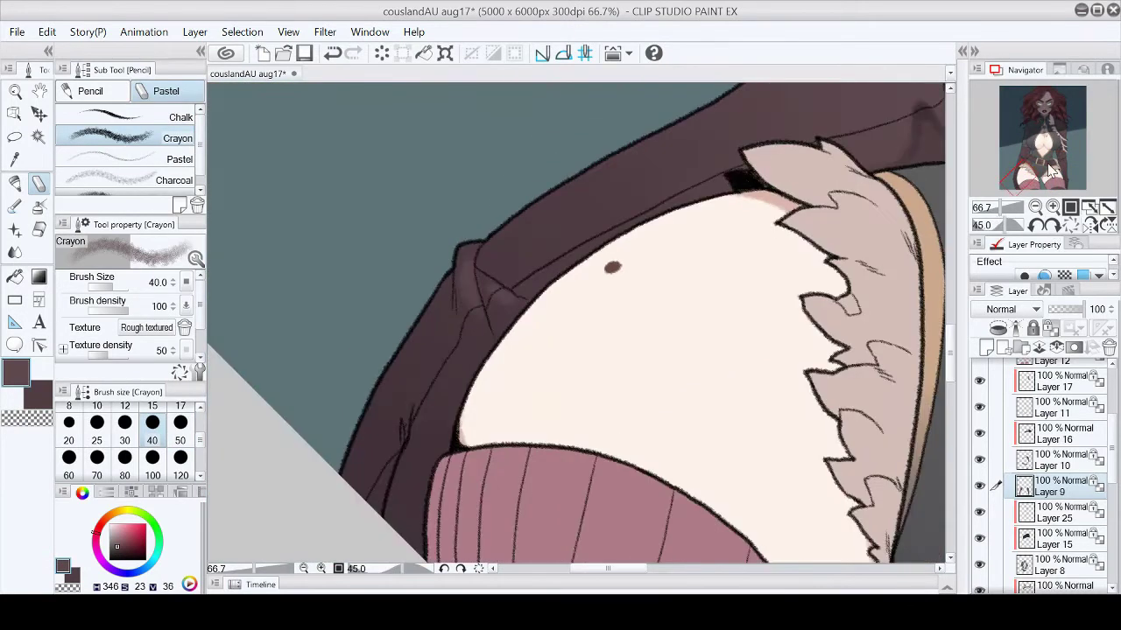
alt+click(420, 306)
click(140, 116)
key(ctrl+0)
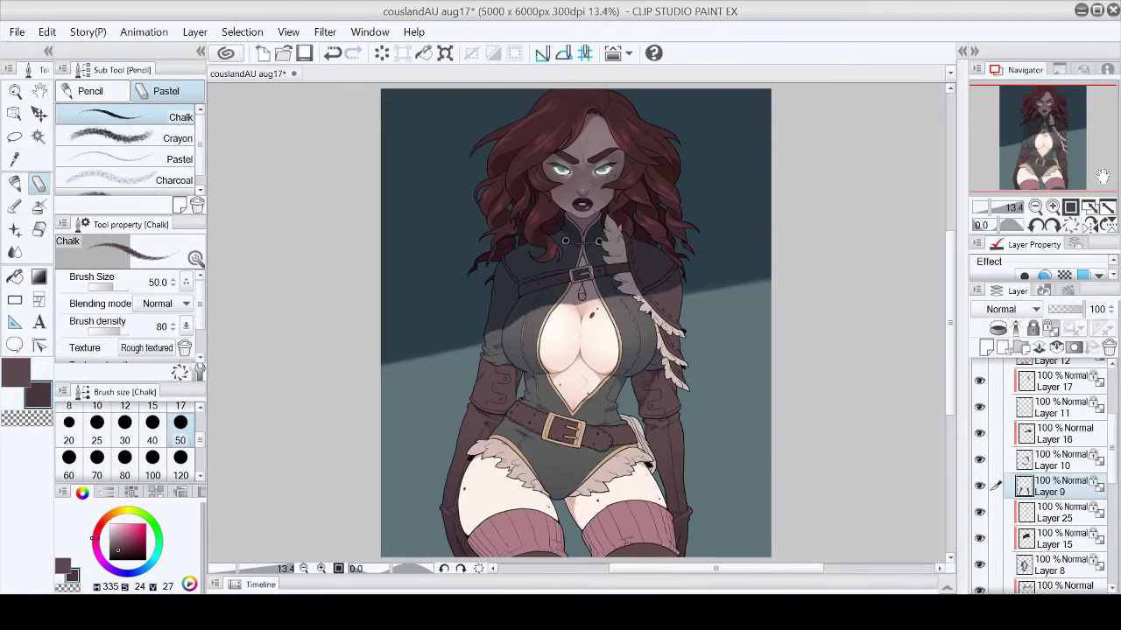
key(ctrl+s)
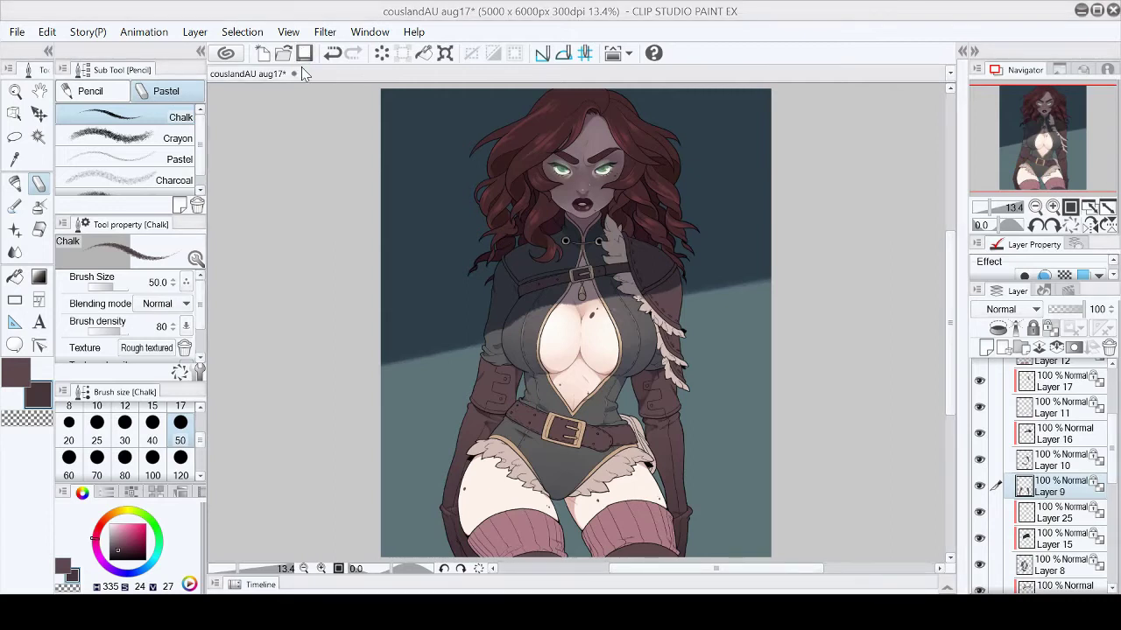
Step: Paint the right-hand glove cuff's edge band tan (H 27, S 31, V 80) on a new clipped layer with the Fill-in-mono pen at size 30
key(ctrl+shift+n)
scroll(569, 429, up, 8)
alt+click(376, 237)
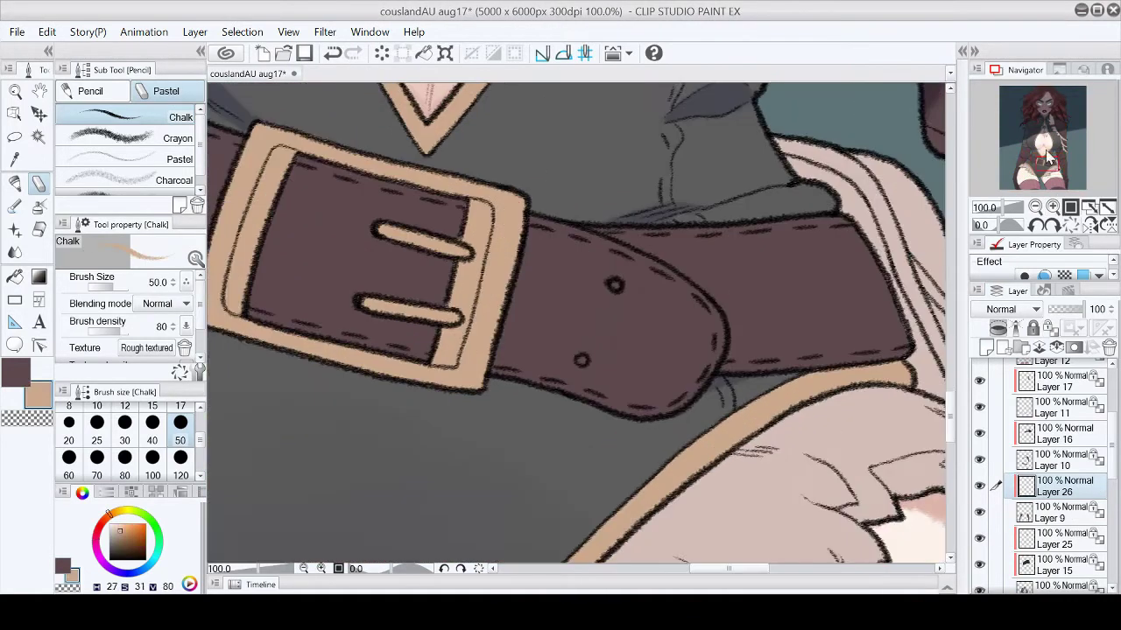
key(minus)
key(minus)
key(minus)
key(minus)
mouse_move(655, 185)
mouse_down()
mouse_move(683, 263)
mouse_move(675, 317)
mouse_up()
key(p)
mouse_move(658, 186)
mouse_down()
mouse_move(676, 289)
mouse_move(670, 355)
mouse_move(652, 381)
mouse_up()
key(asciicircum)
key(asciicircum)
key(asciicircum)
key(asciicircum)
key(asciicircum)
key(asciicircum)
key(asciicircum)
key(asciicircum)
mouse_move(447, 254)
mouse_down()
mouse_move(481, 351)
mouse_move(452, 292)
mouse_move(513, 392)
mouse_up()
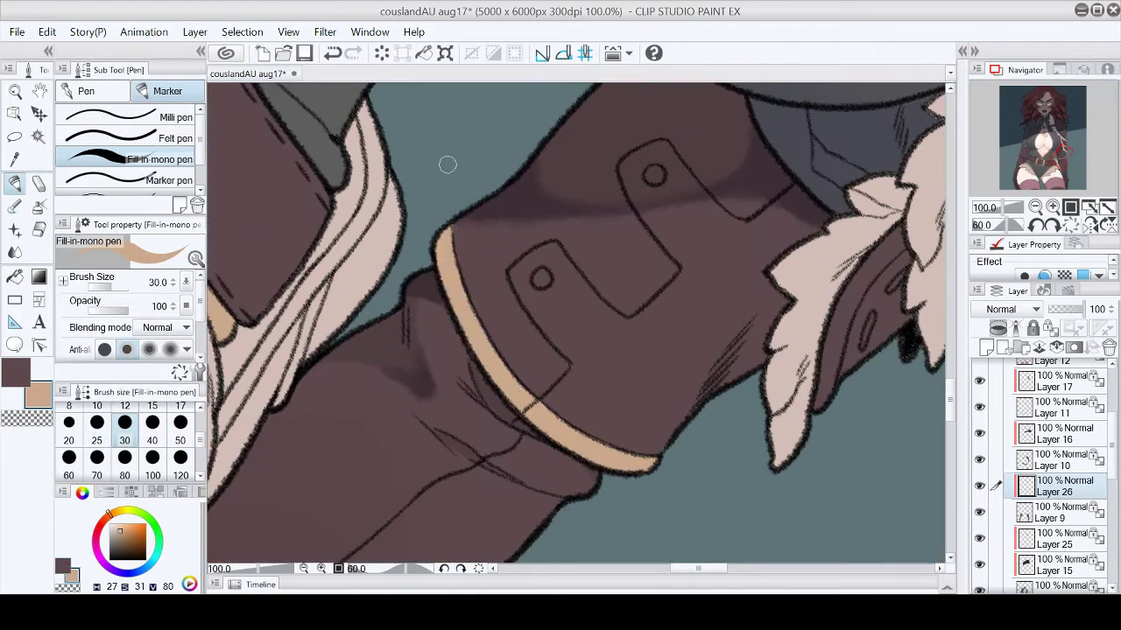
Step: Fill the buttons on the glove cuffs with the same tan using Chalk at size 30
key(p)
key(x)
key(x)
key(equal)
key(equal)
key(equal)
key(equal)
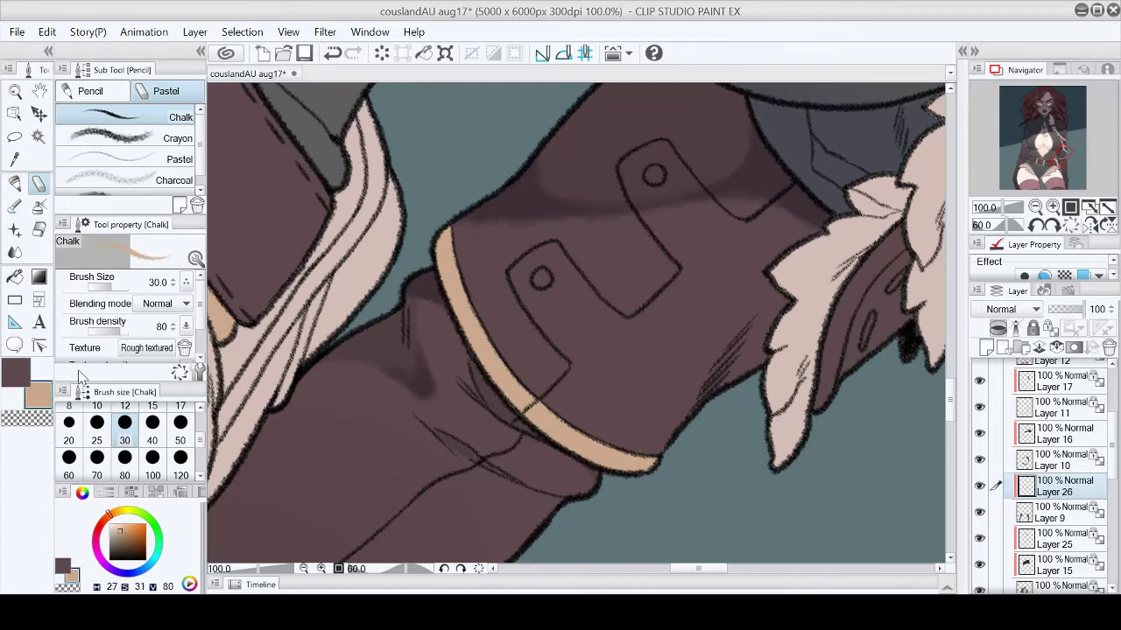
drag(1059, 158, 1031, 154)
key(minus)
key(minus)
key(minus)
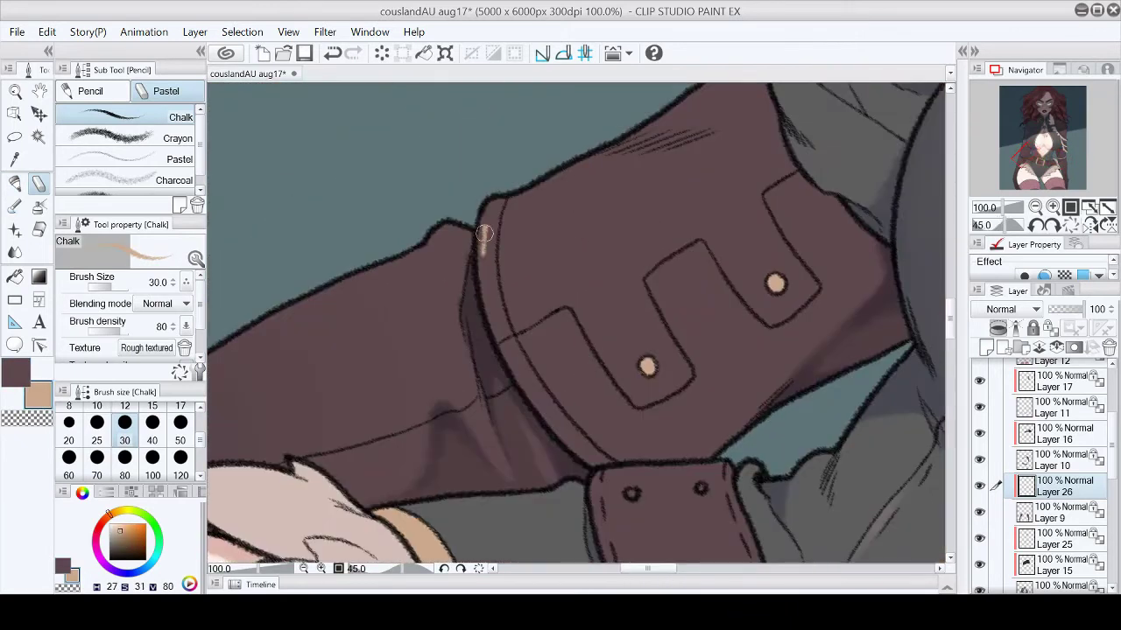
Step: Paint the left-hand glove cuff's edge band tan with the Fill-in-mono pen at size 30
key(p)
drag(499, 203, 515, 372)
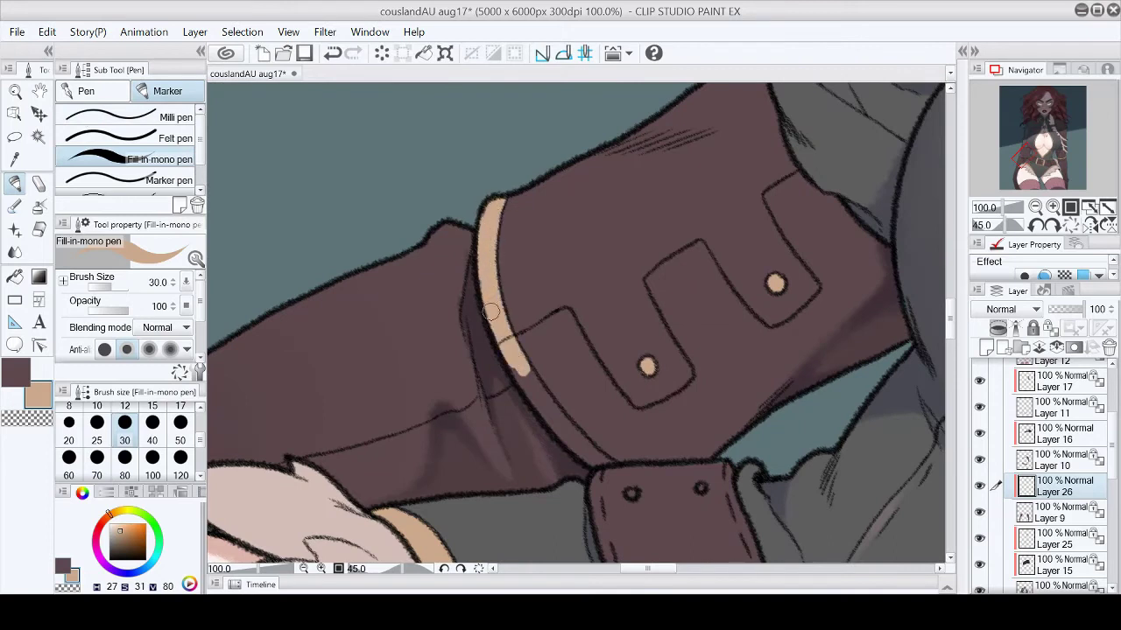
key(asciicircum)
drag(521, 314, 537, 367)
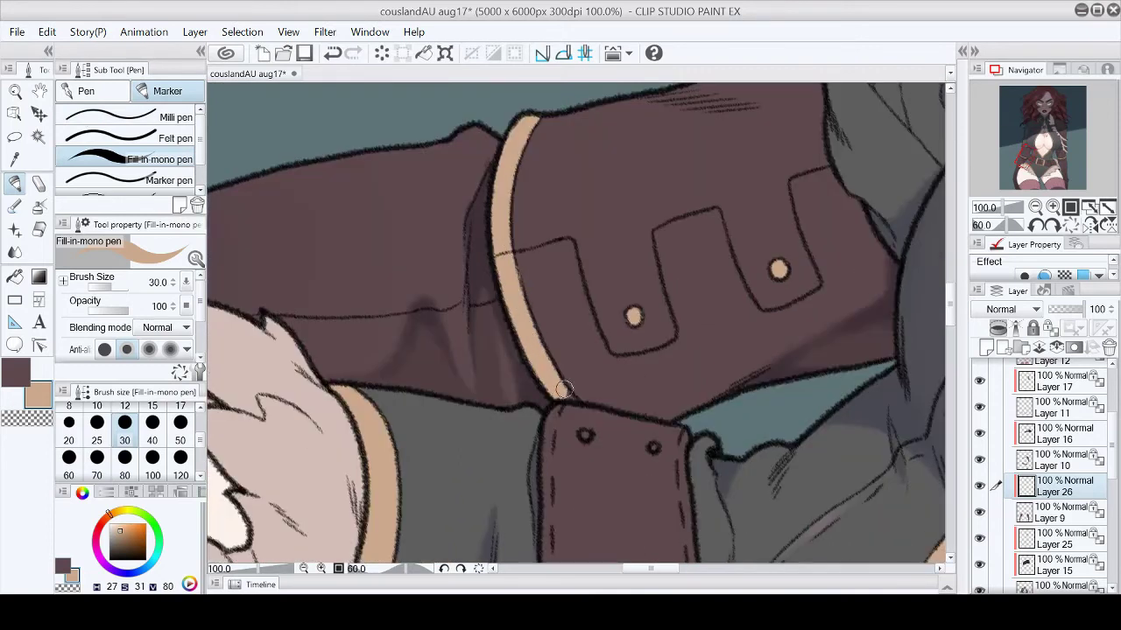
click(1106, 207)
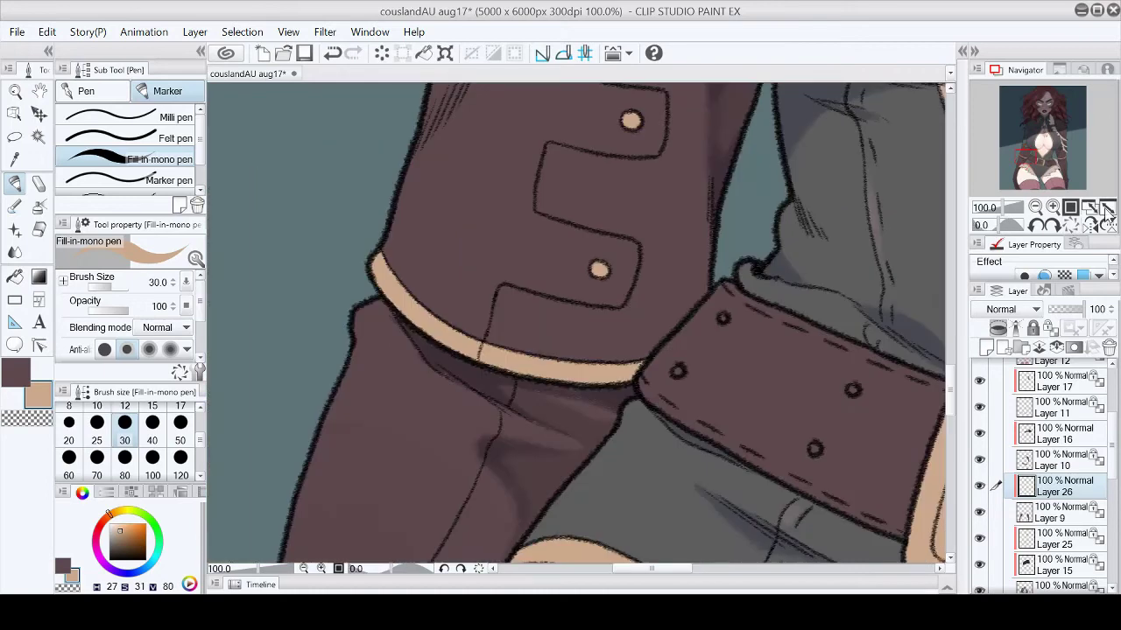
Step: Highlight the tan cuff trim in pale tan (H 32, S 21, V 89) using Running color edge watercolor at size 70
click(1039, 160)
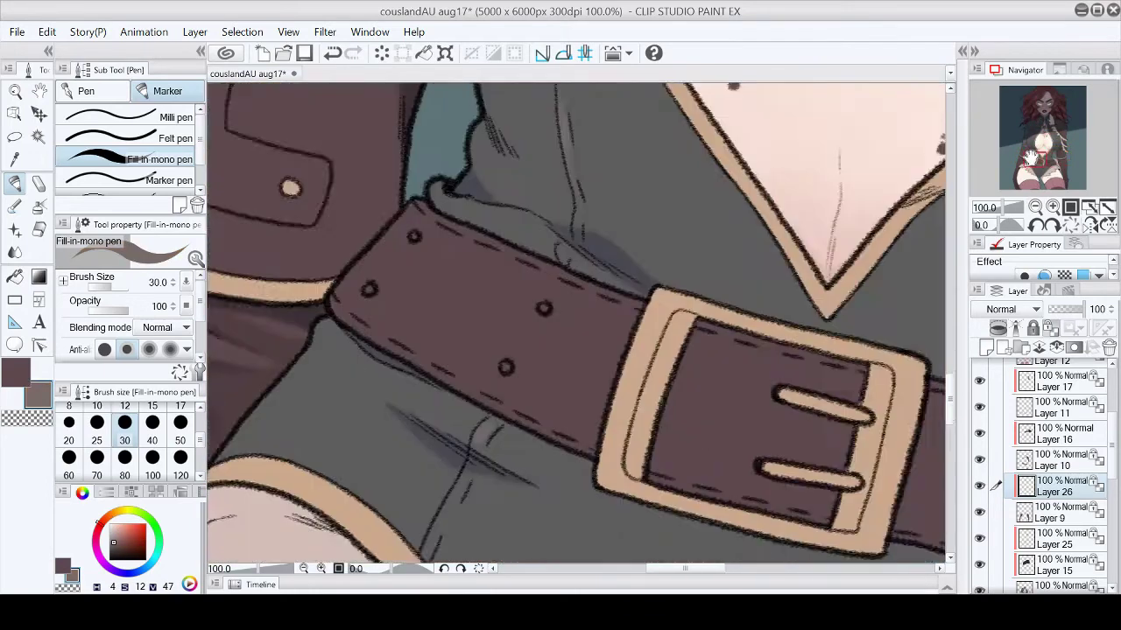
click(1036, 207)
click(1042, 133)
click(1041, 149)
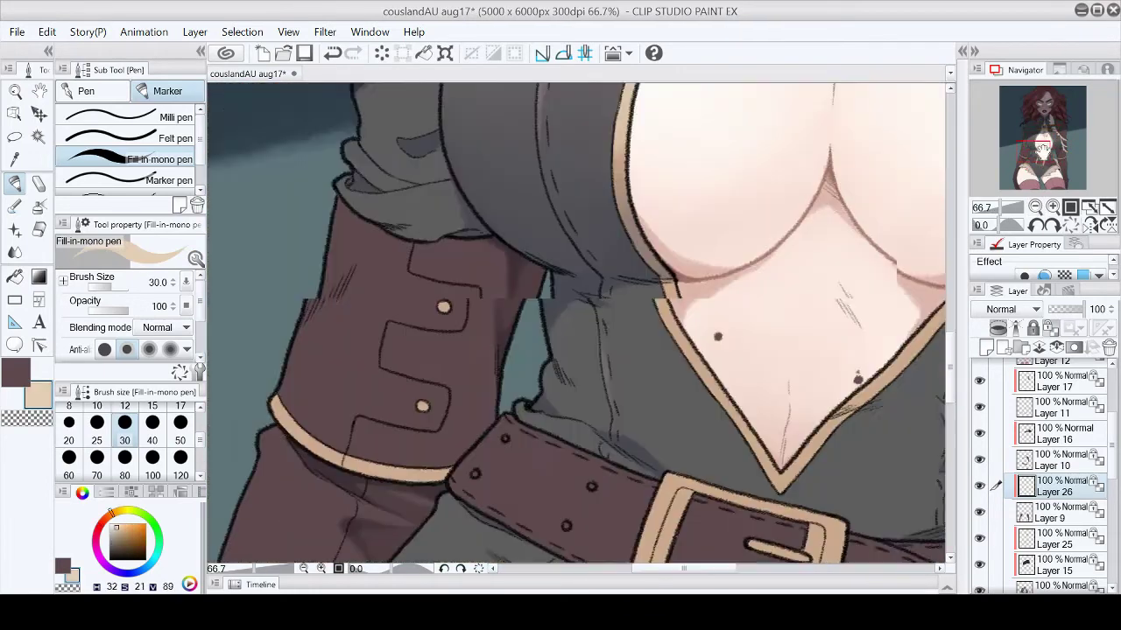
click(1042, 154)
key(b)
click(1053, 225)
click(1053, 225)
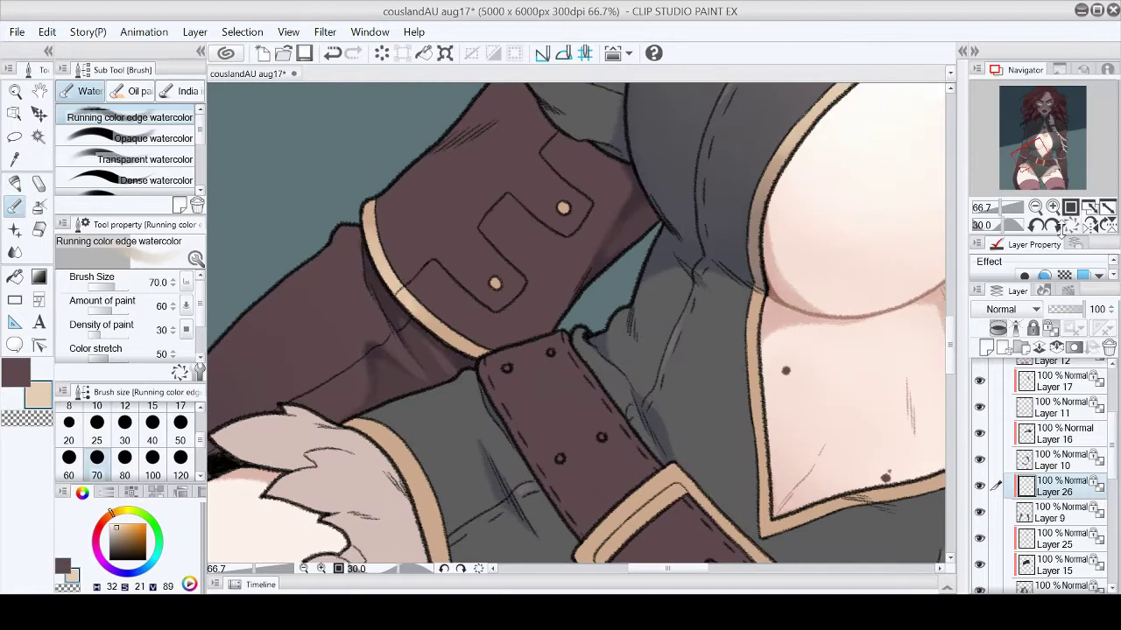
click(1070, 225)
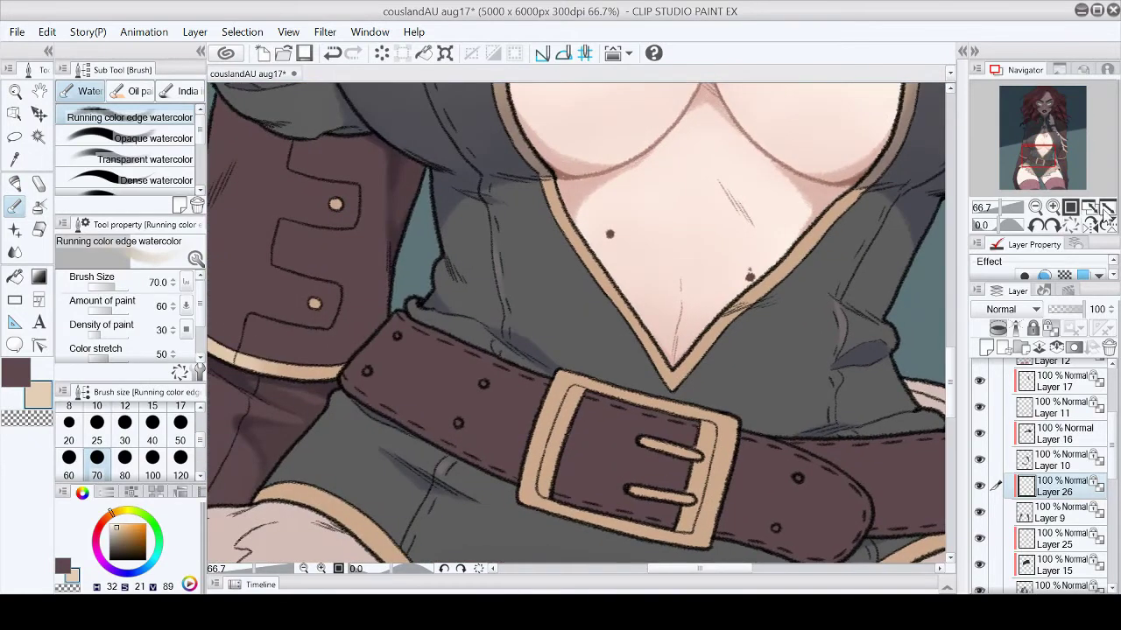
Step: Shade the layered cape beneath its fur trim on Layer 10 with Chalk at size 50 in plum (H 344, S 24, V 31)
click(1090, 207)
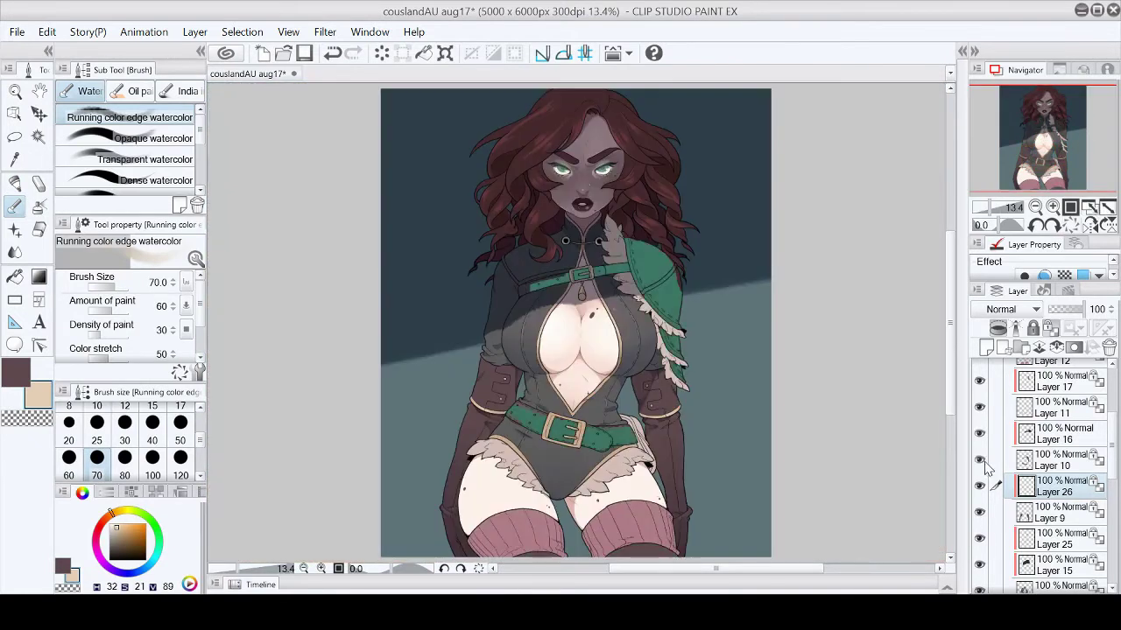
click(1060, 460)
key(ctrl+alt+0)
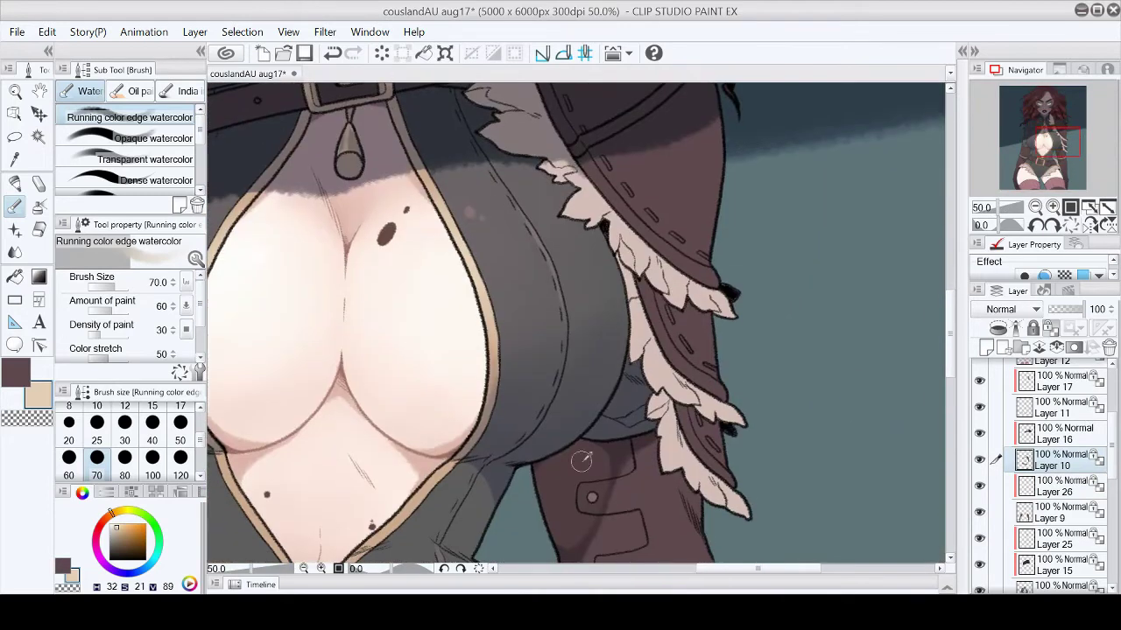
key(p)
click(167, 117)
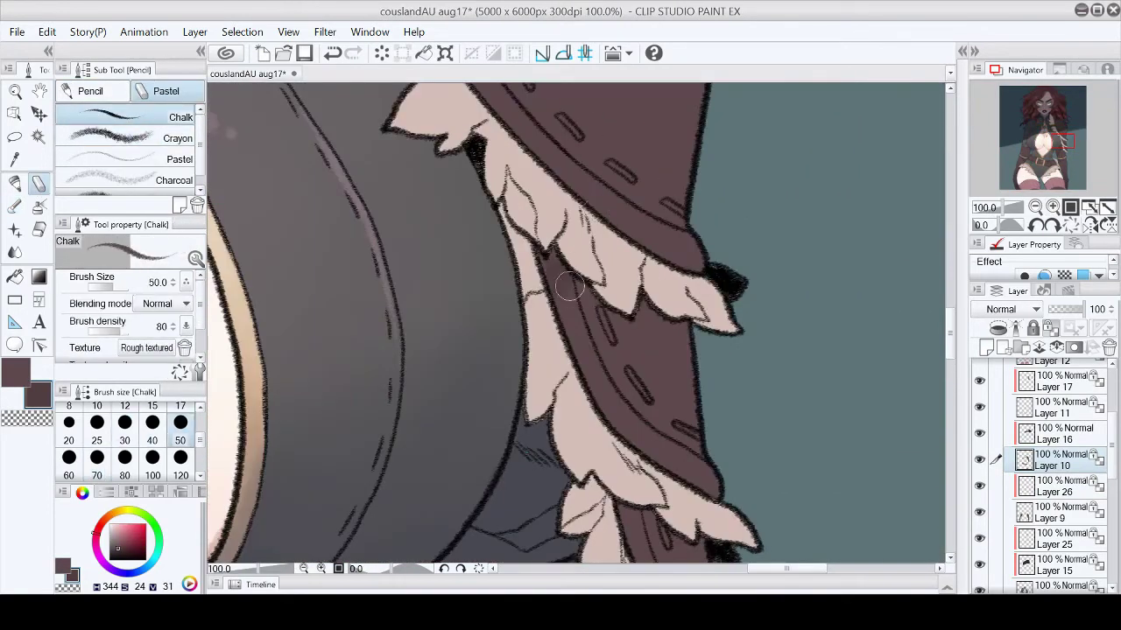
scroll(953, 328, down, 2)
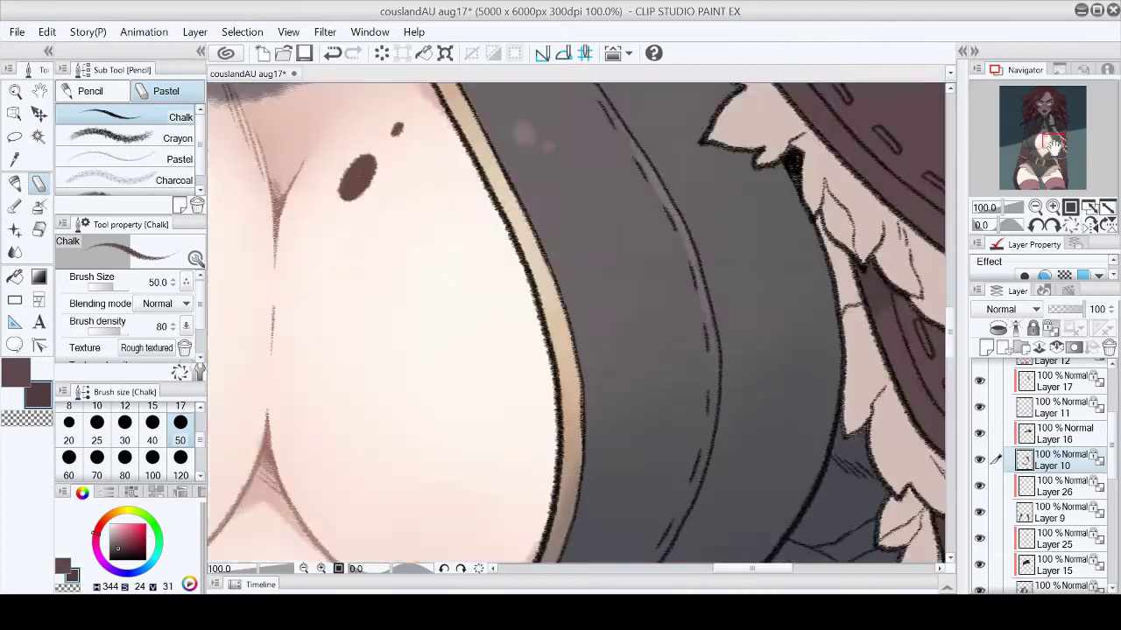
Step: Shade the waist belt in plum (H 344, S 24, V 31) with Running color edge watercolor at size 300 and smooth it with Blend
key(b)
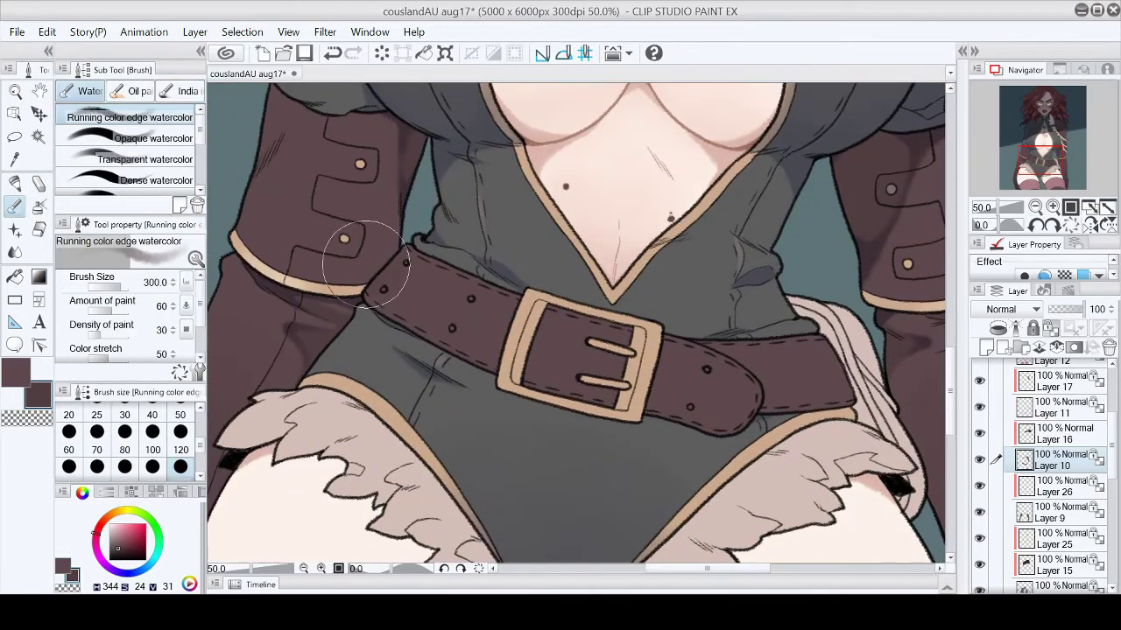
click(1052, 225)
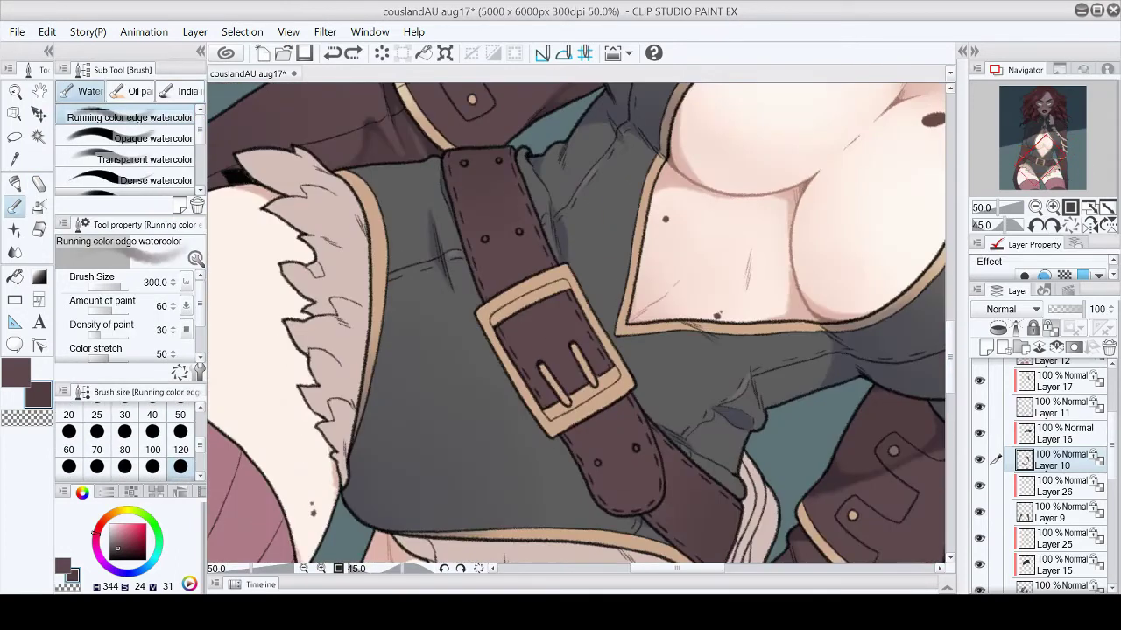
key(j)
scroll(179, 462, down, 2)
click(1089, 225)
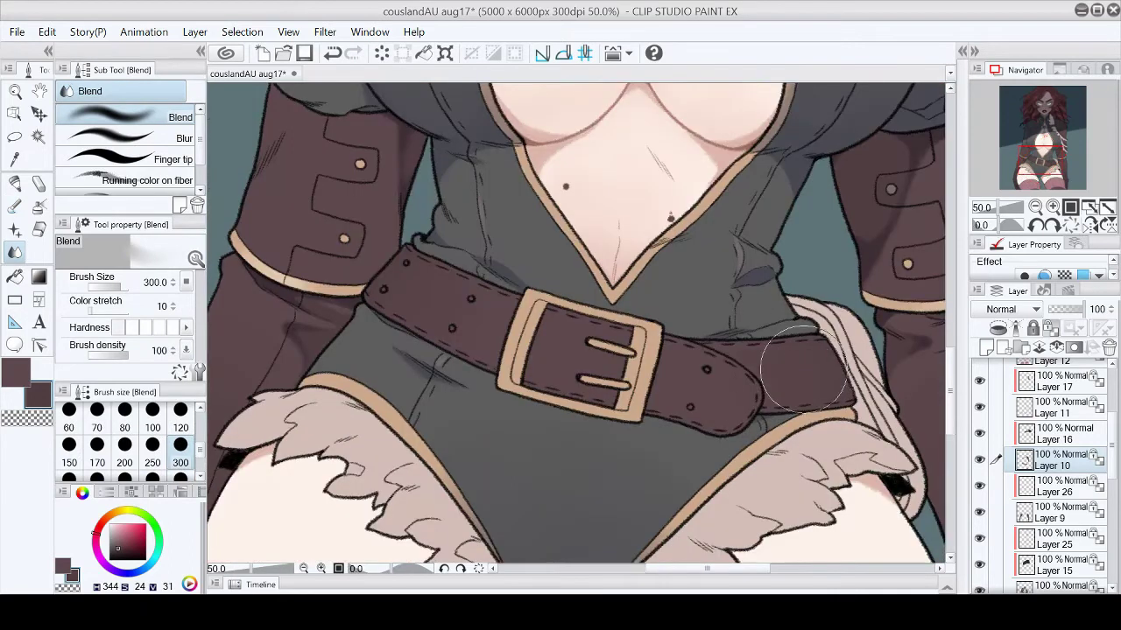
Step: Add lighter reddish plum (H 351, S 29, V 48) to the waist belt with Running color edge watercolor at size 300 and blend it
key(b)
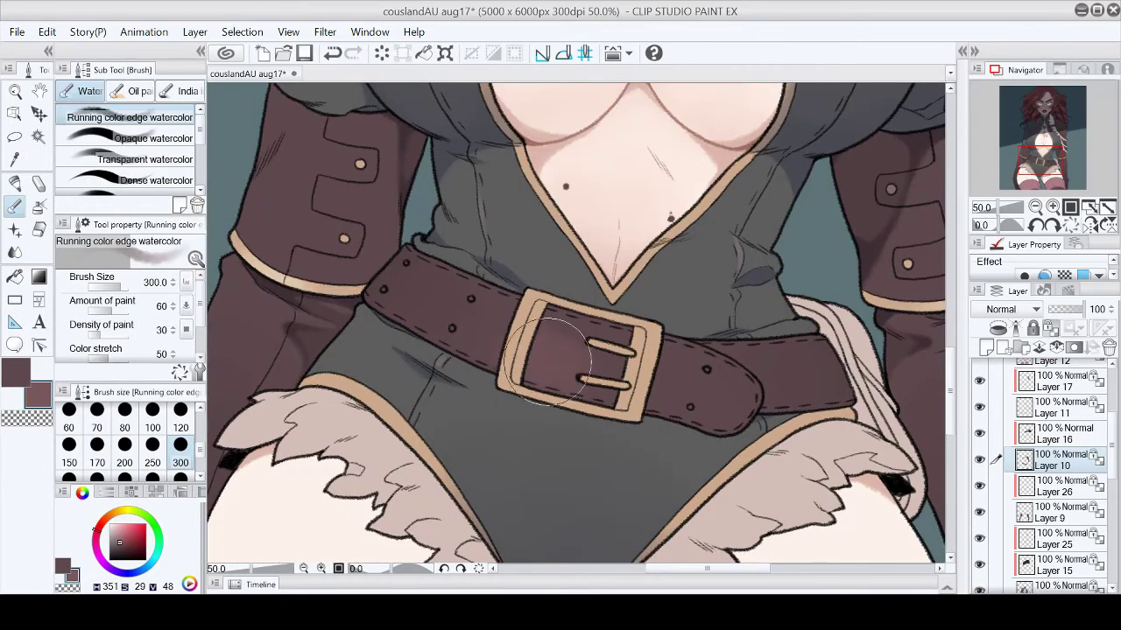
key(ctrl+minus)
key(asciicircum)
key(asciicircum)
key(j)
drag(502, 290, 561, 313)
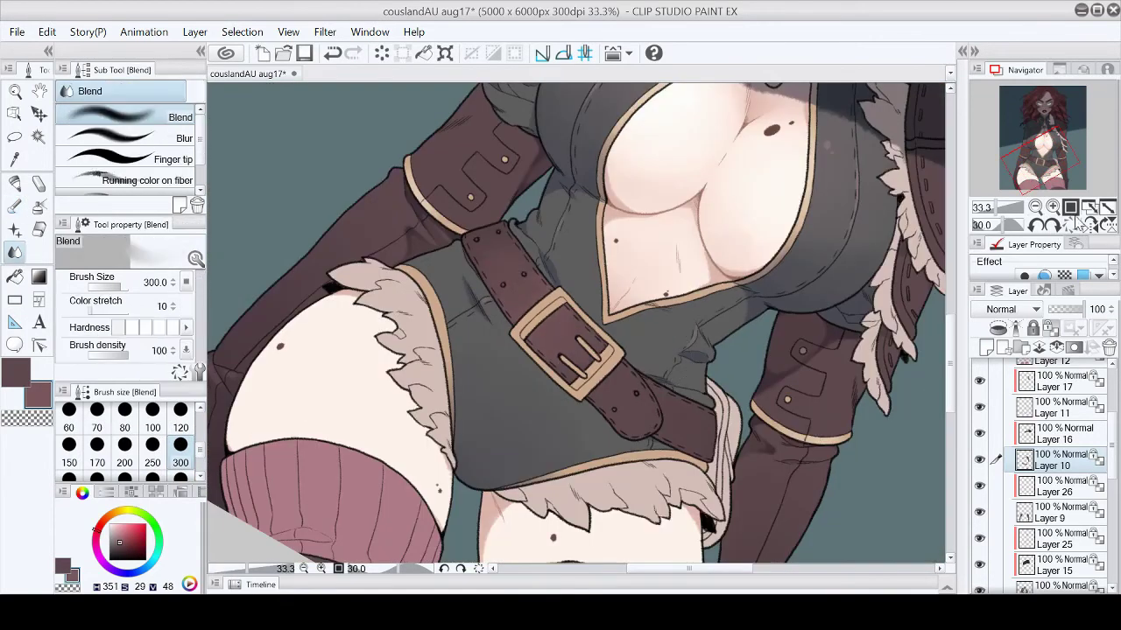
key(ctrl+0)
Step: Define small shadows on the waist belt around the buckle and holes with Chalk at size 30 in dark plum (H 330, S 26, V 24)
scroll(1046, 160, up, 5)
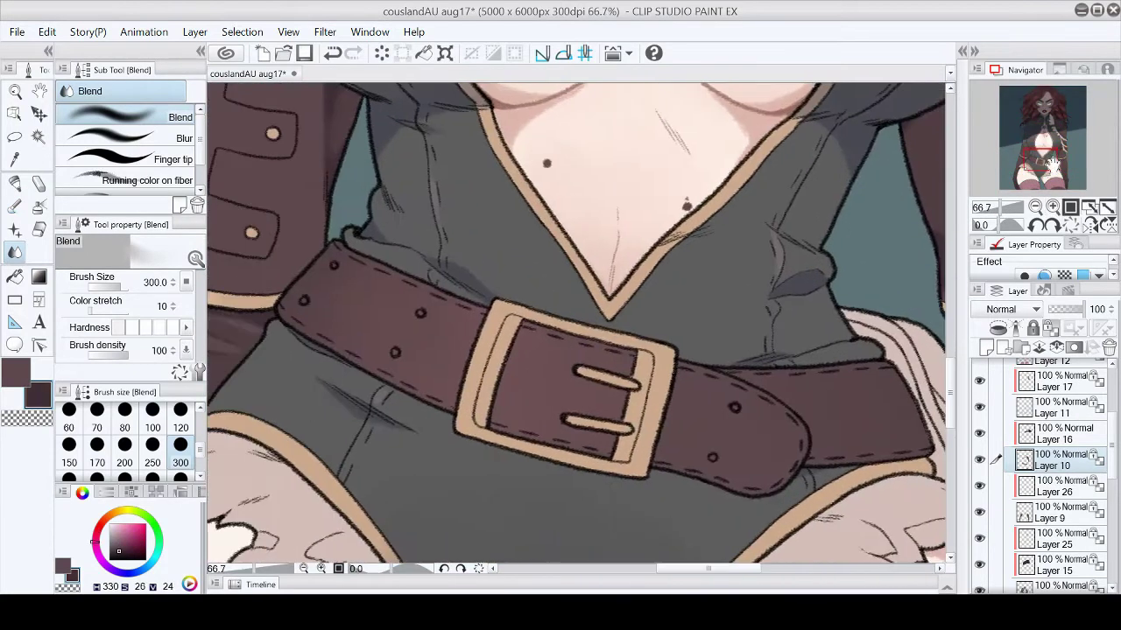
key(p)
scroll(162, 435, up, 1)
click(124, 410)
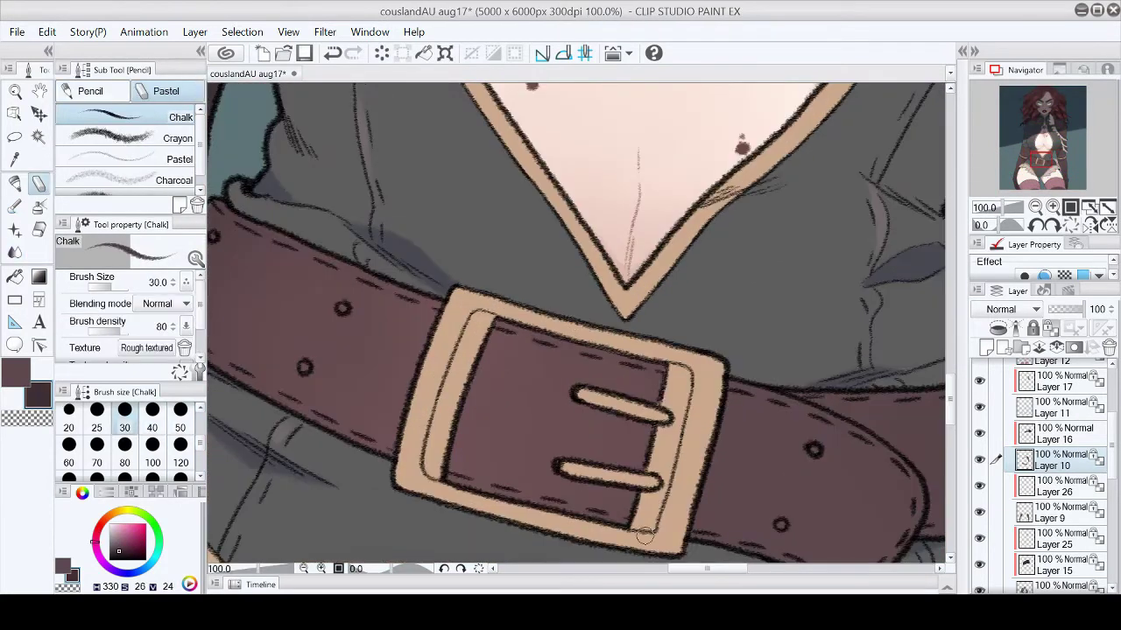
drag(554, 463, 734, 467)
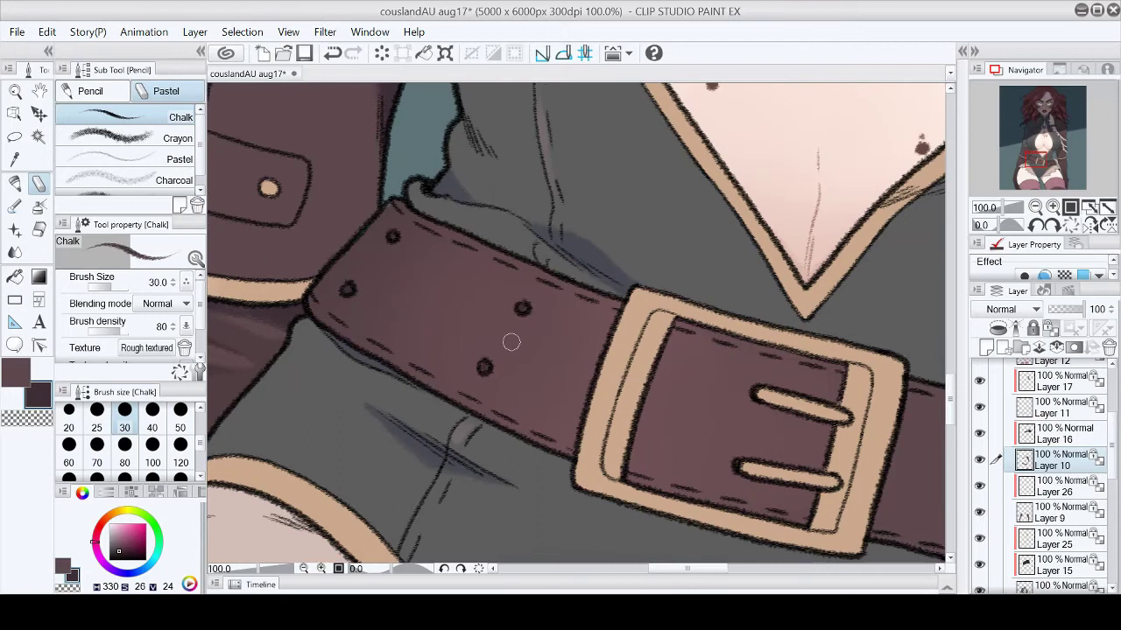
ctrl+shift+click(484, 367)
Step: Add small shadows to the chest belt around its buckle on Layer 16 with Fill-in-mono pen at size 30 in near-black purple (H 309, S 21, V 13)
key(p)
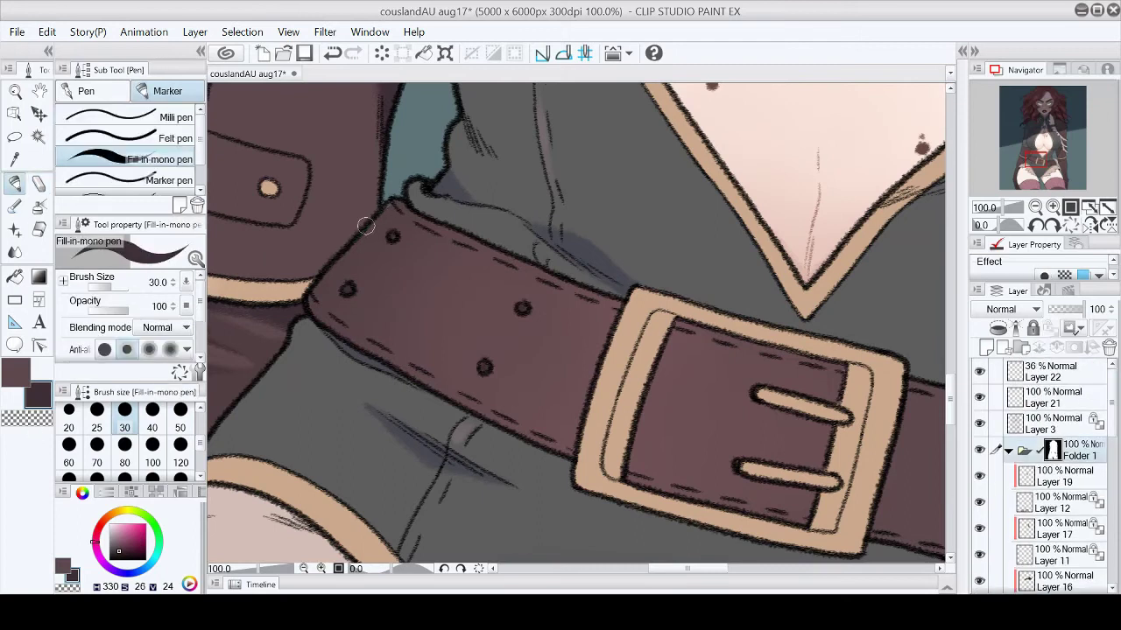
scroll(1097, 374, down, 5)
click(1059, 473)
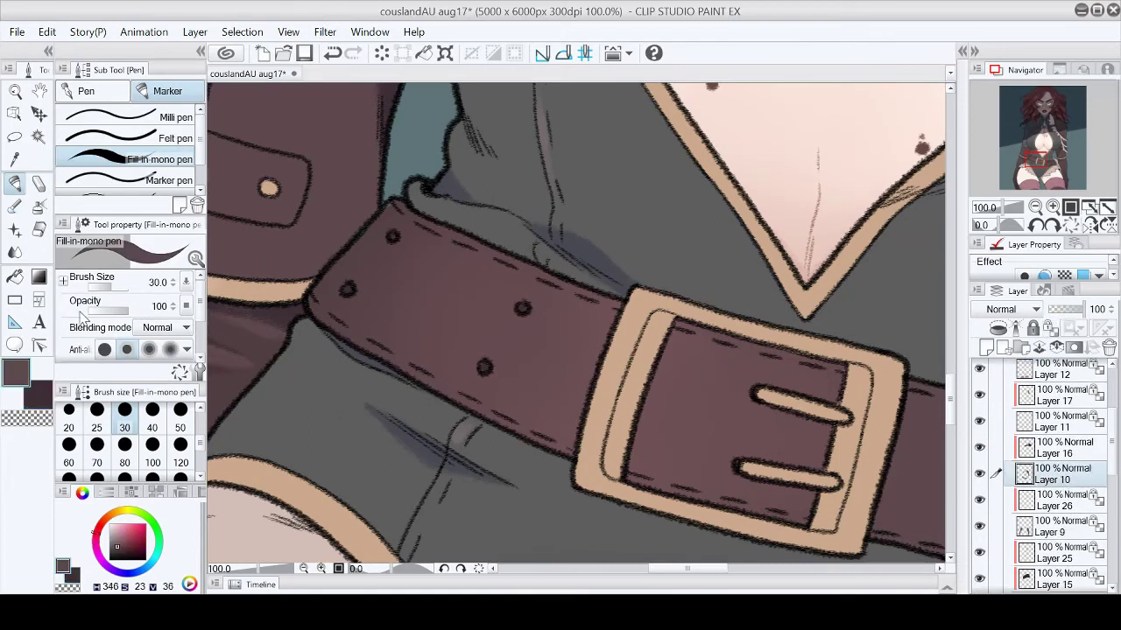
drag(941, 396, 712, 376)
drag(684, 446, 547, 370)
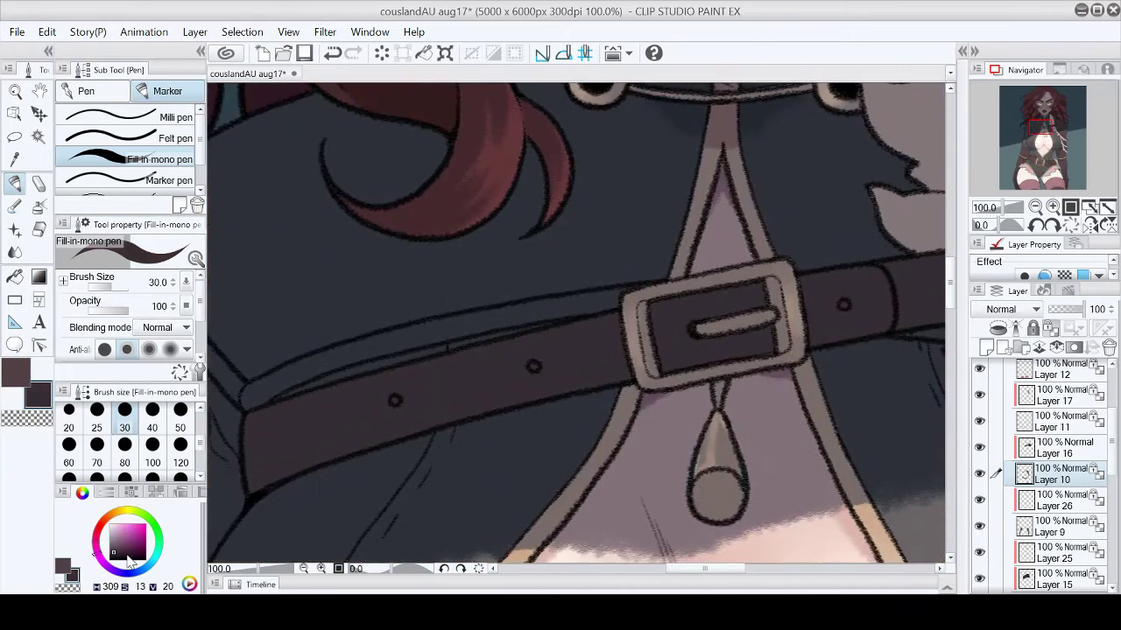
ctrl+shift+click(383, 409)
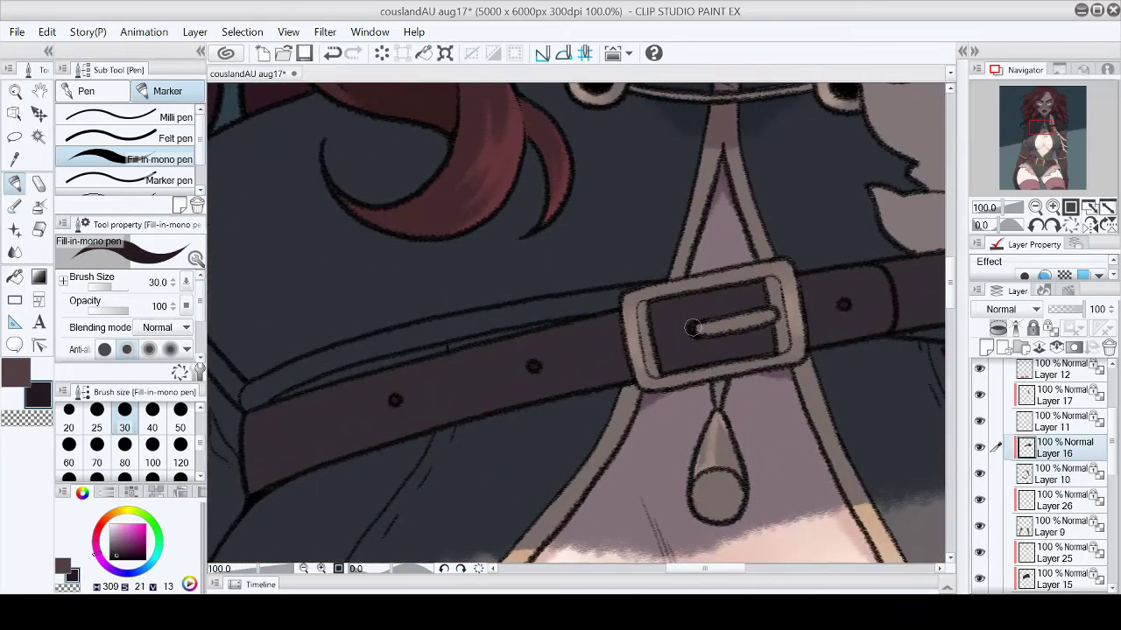
Step: Try ringing the waist belt's holes on Layer 10 with Chalk at size 30 in tan (H 27, S 31, V 80)
click(1091, 207)
scroll(561, 420, up, 8)
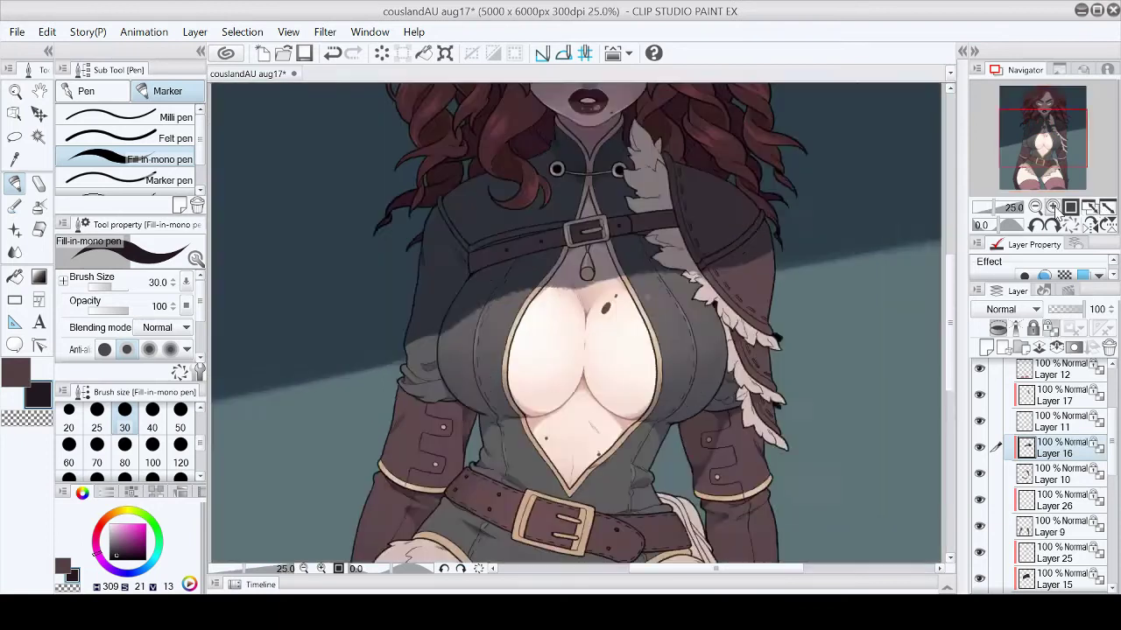
ctrl+shift+click(876, 289)
key(p)
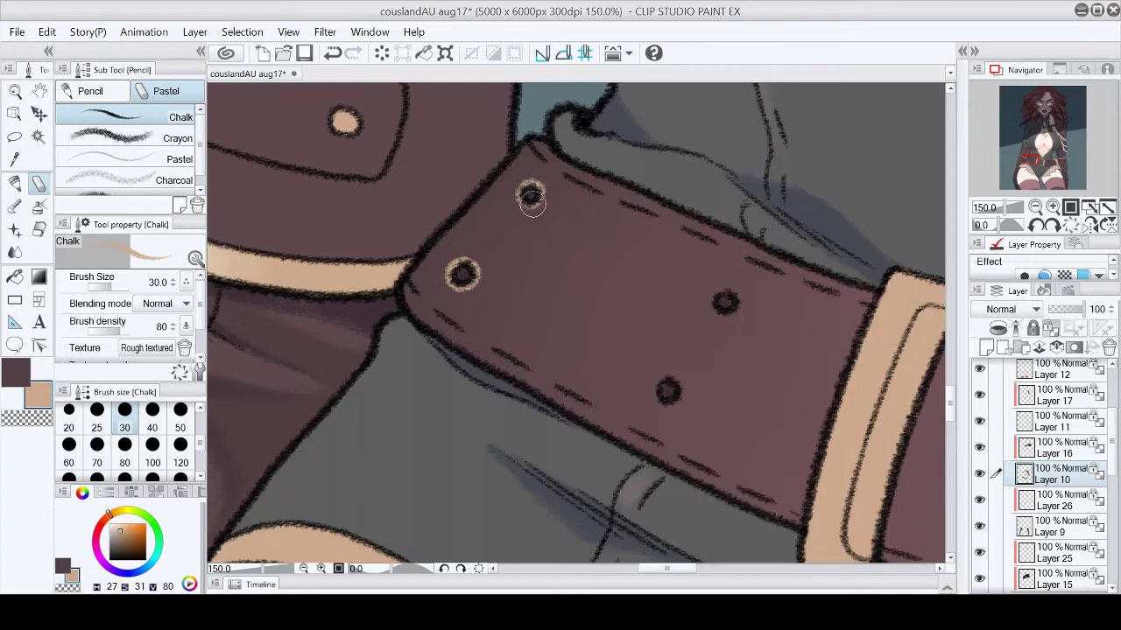
click(1091, 207)
scroll(578, 324, up, 5)
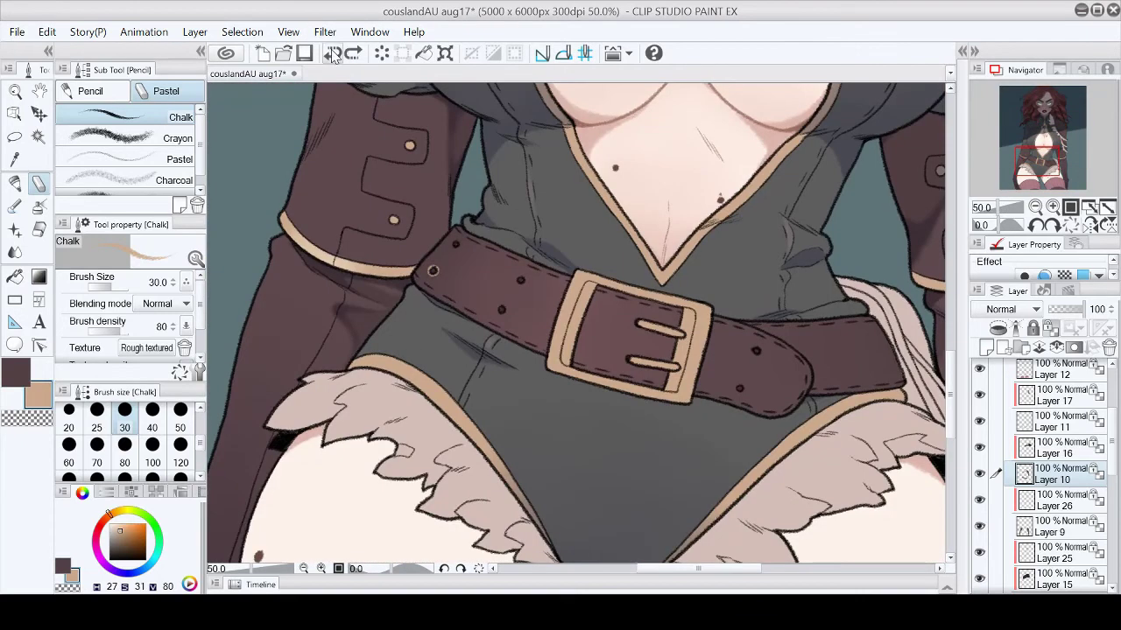
Step: Fill the cape's sunlit stitches on a new clipped layer above Layer 10 with Chalk at size 30 in dusty brown (H 13, S 21, V 57)
drag(1039, 157, 1060, 141)
key(ctrl+shift+n)
scroll(1065, 156, up, 2)
click(1050, 225)
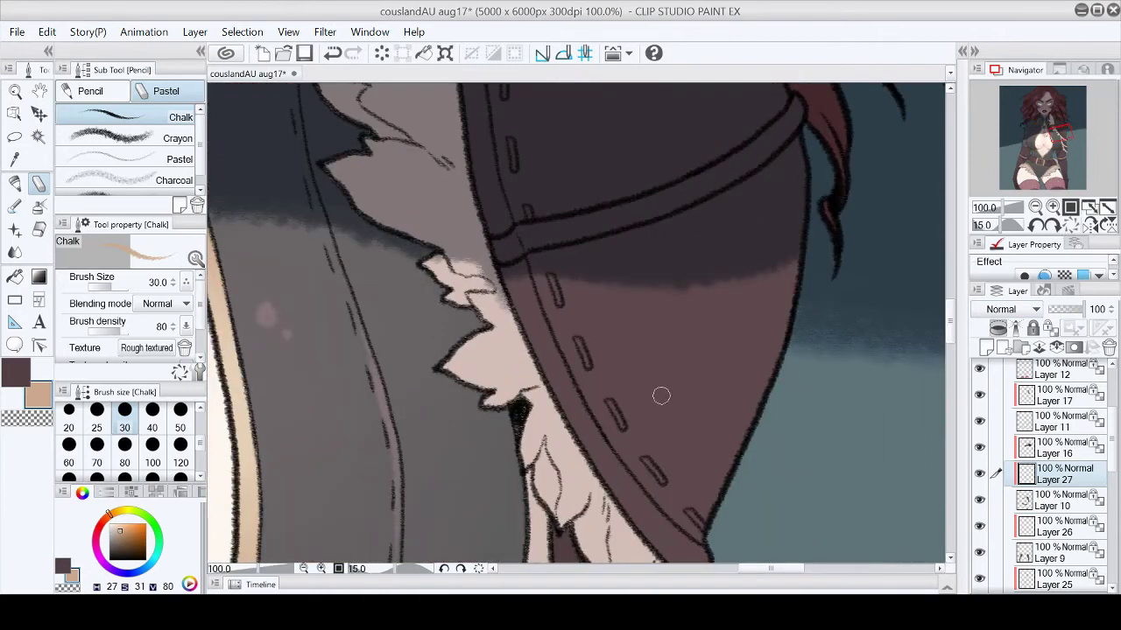
alt+click(663, 394)
scroll(553, 289, up, 1)
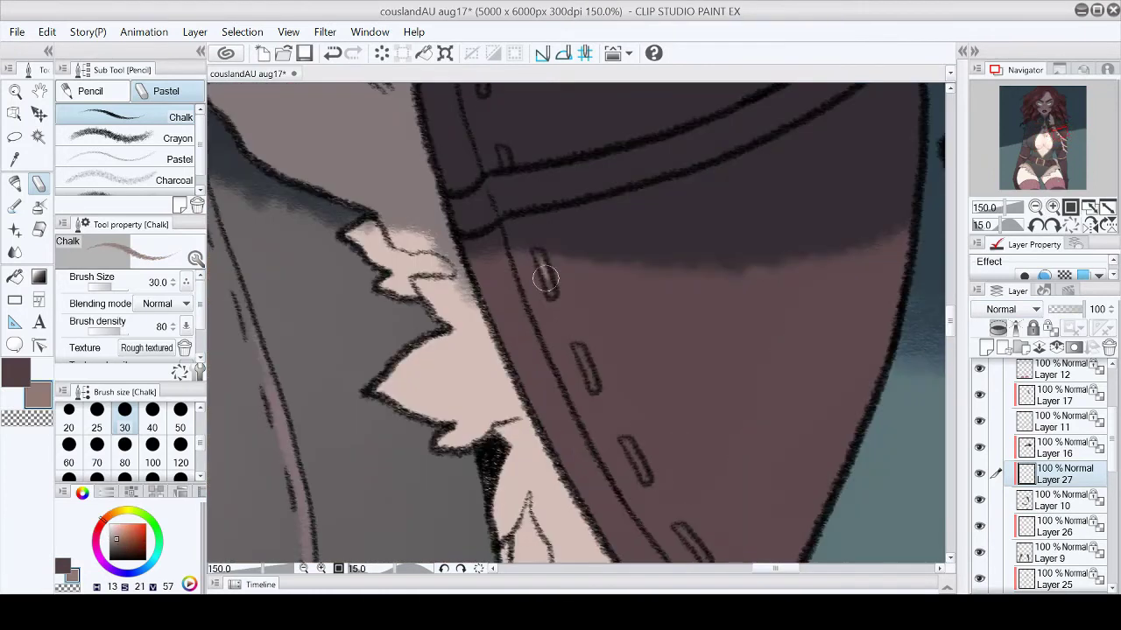
click(1071, 226)
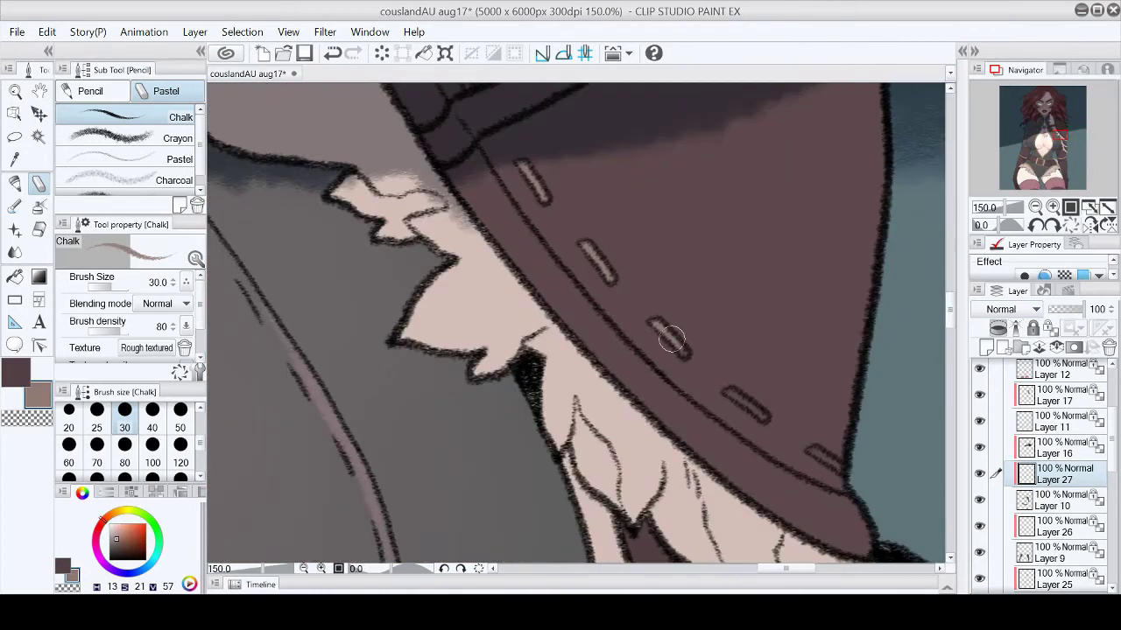
click(953, 317)
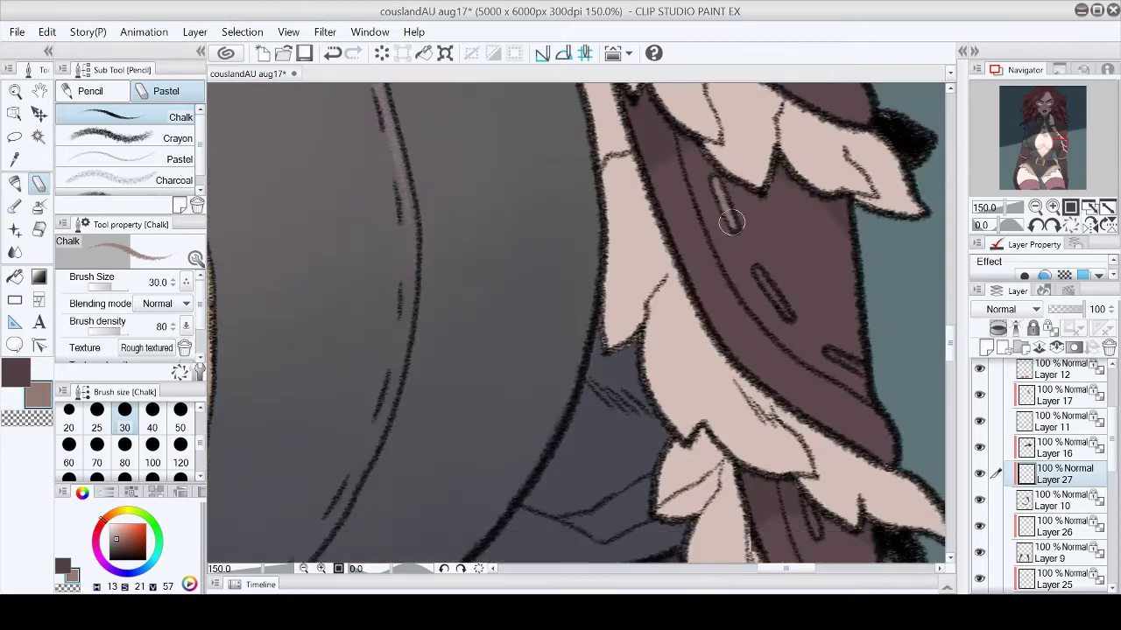
key(ctrl+0)
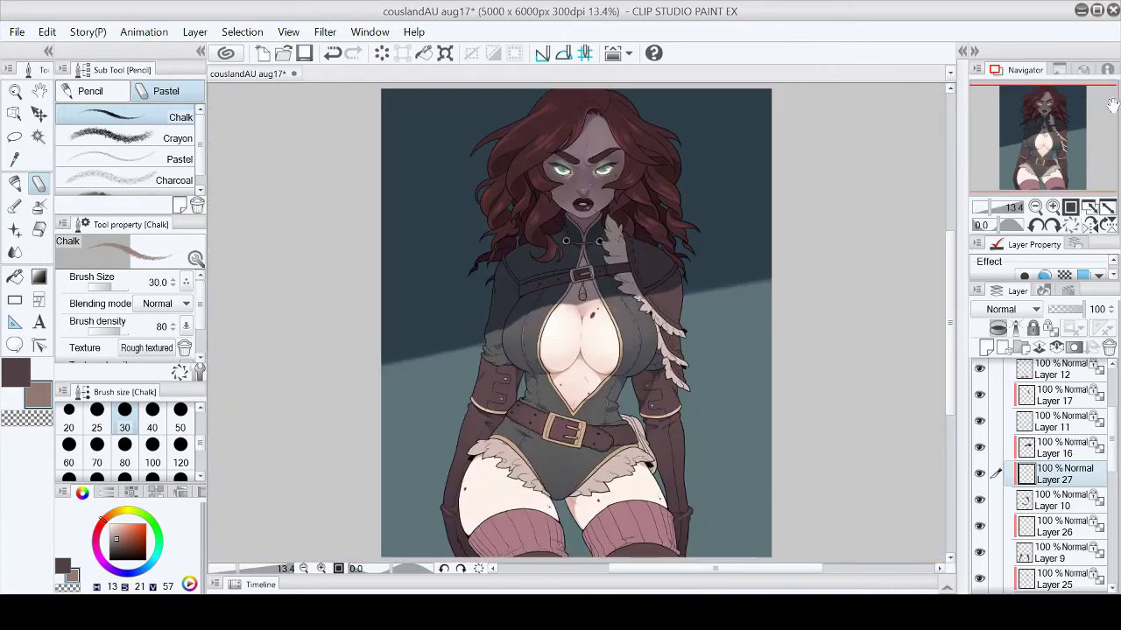
Step: Fill the stitches on the cape's shadowed upper part on Layer 16 with Chalk at size 30 in darker brown (H 13, S 25, V 44)
key(ctrl+alt+0)
click(1059, 145)
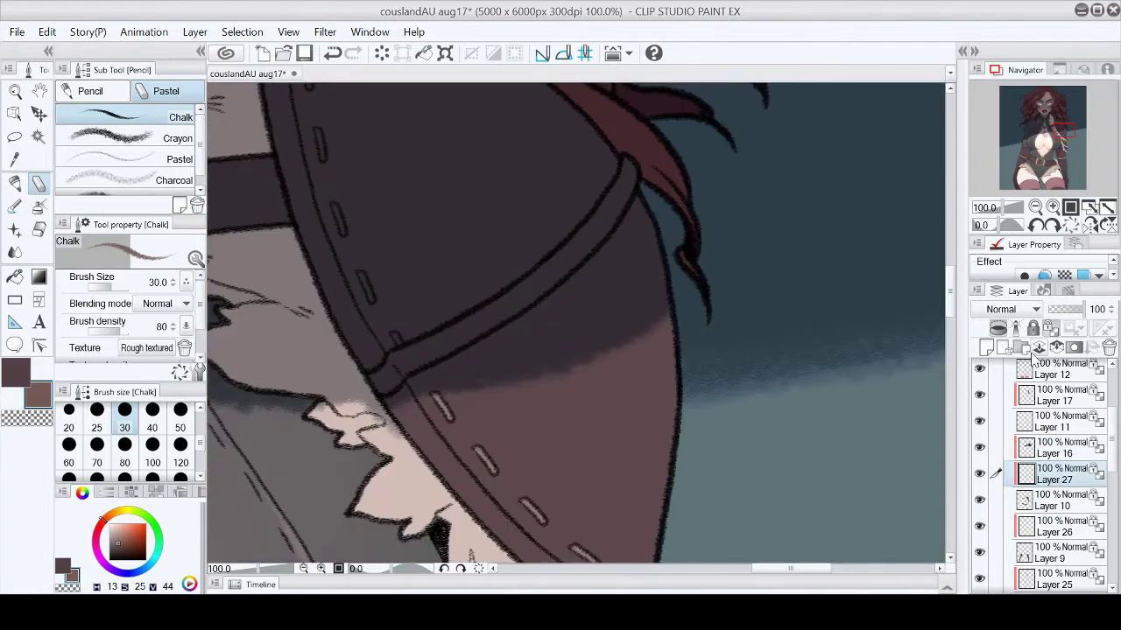
ctrl+shift+click(723, 303)
key(ctrl+plus)
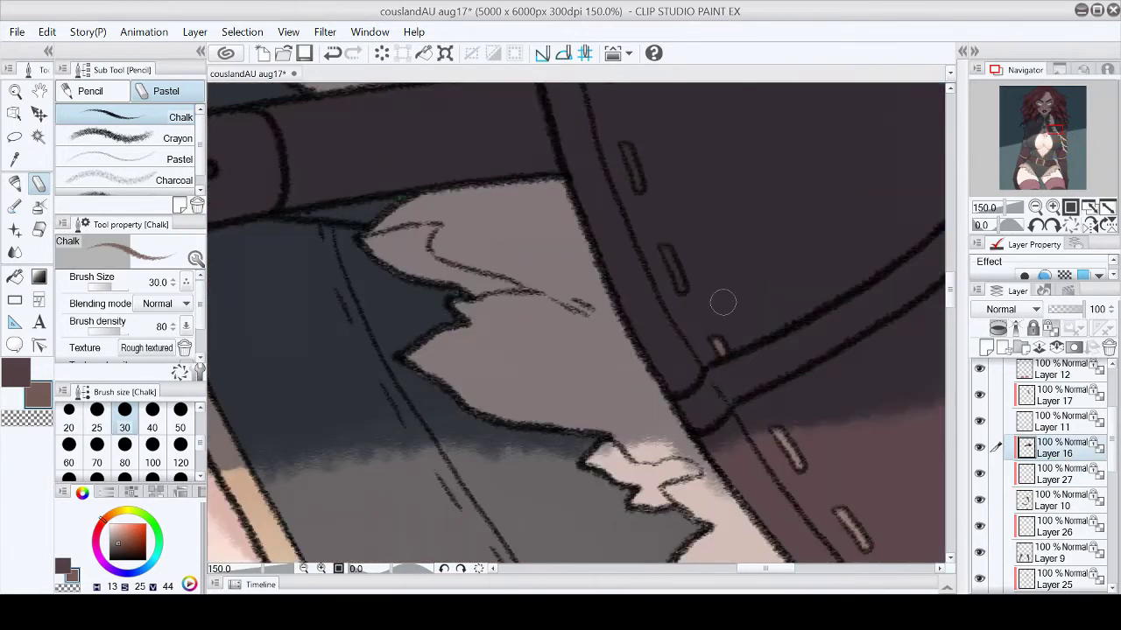
scroll(625, 338, up, 3)
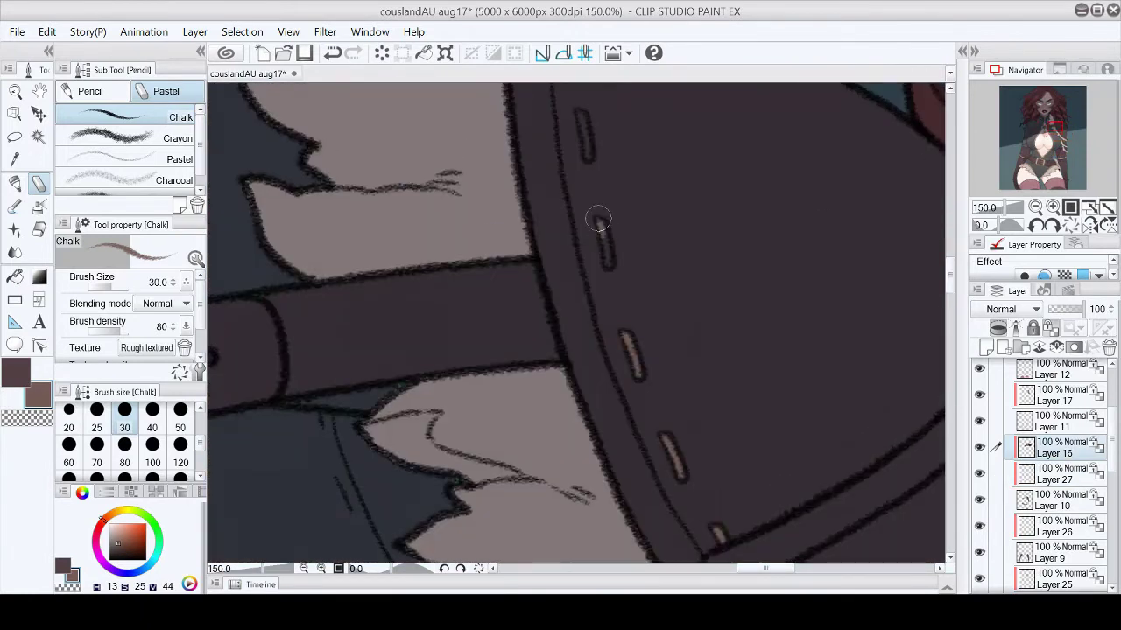
scroll(603, 235, up, 3)
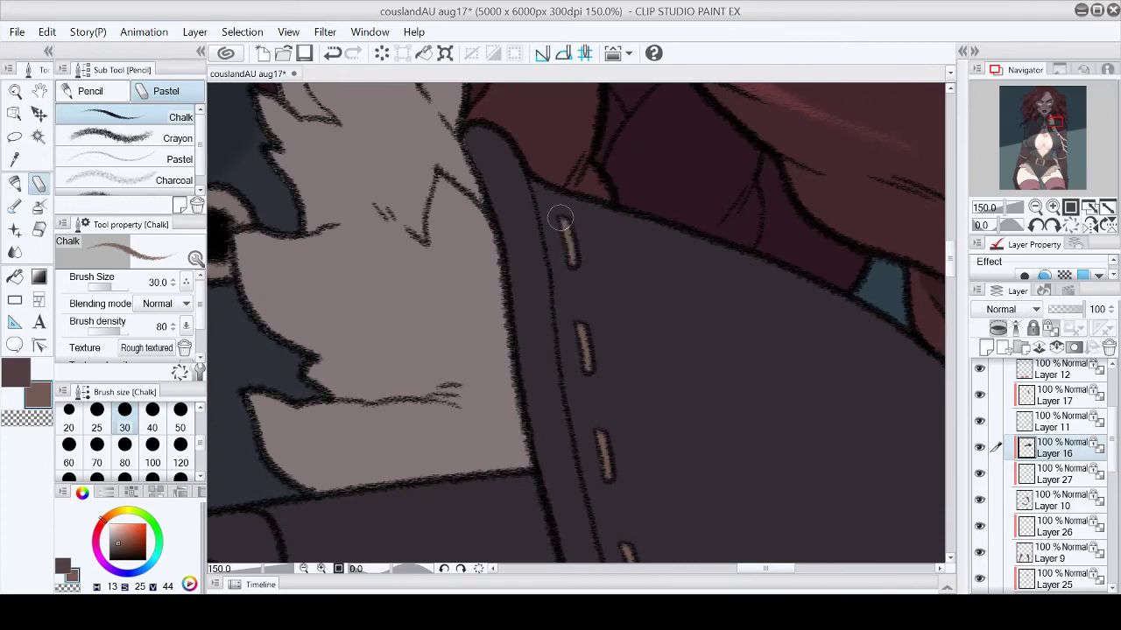
key(ctrl+0)
Step: Recolor the waist belt's stitch lines before the buckle on Layer 3 with Fill-in-mono pen at size 30 in dusty red (H 0, S 29, V 56)
scroll(1050, 412, up, 3)
click(1051, 423)
scroll(569, 429, up, 10)
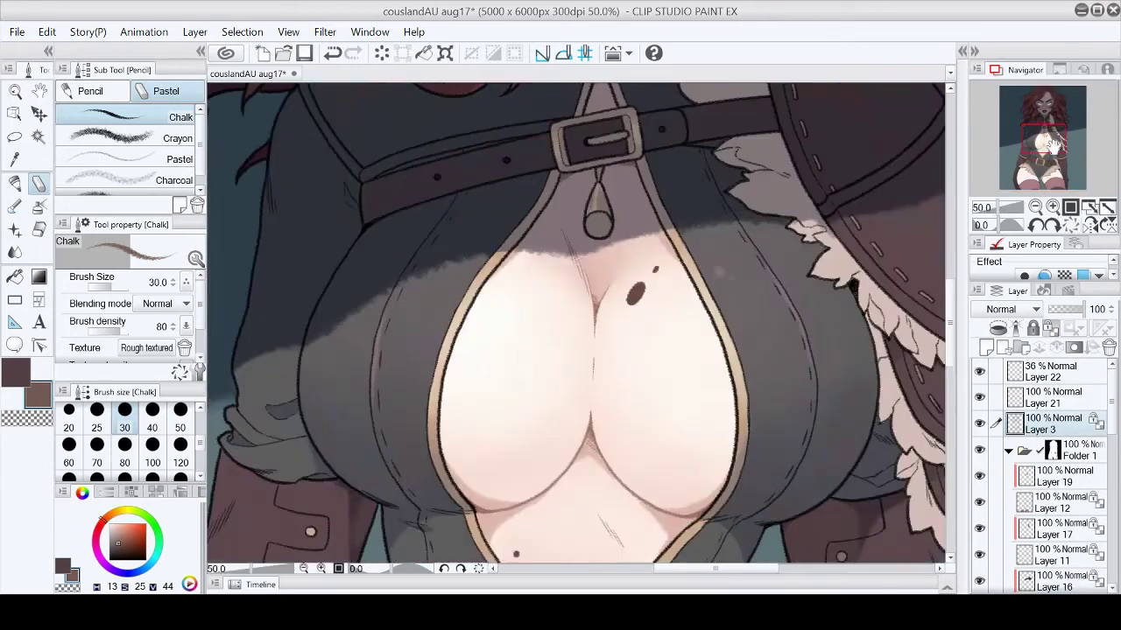
key(p)
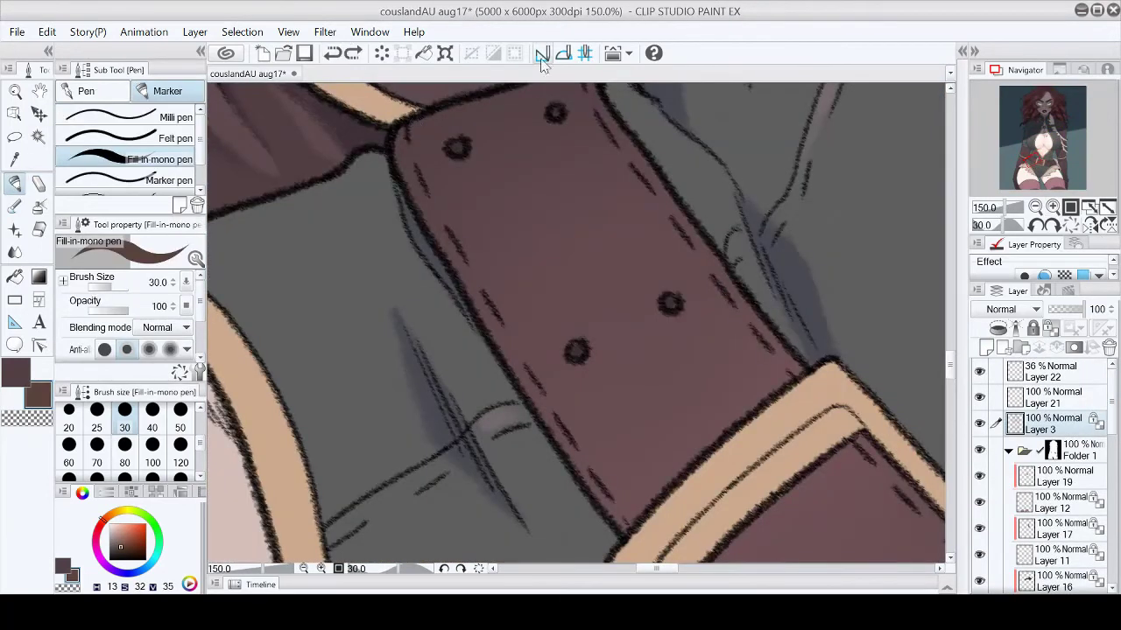
click(120, 540)
mouse_move(401, 124)
mouse_down()
mouse_move(456, 241)
mouse_move(613, 502)
mouse_up()
scroll(952, 363, up, 3)
scroll(953, 363, up, 1)
drag(578, 198, 615, 270)
drag(631, 293, 653, 320)
drag(668, 344, 675, 353)
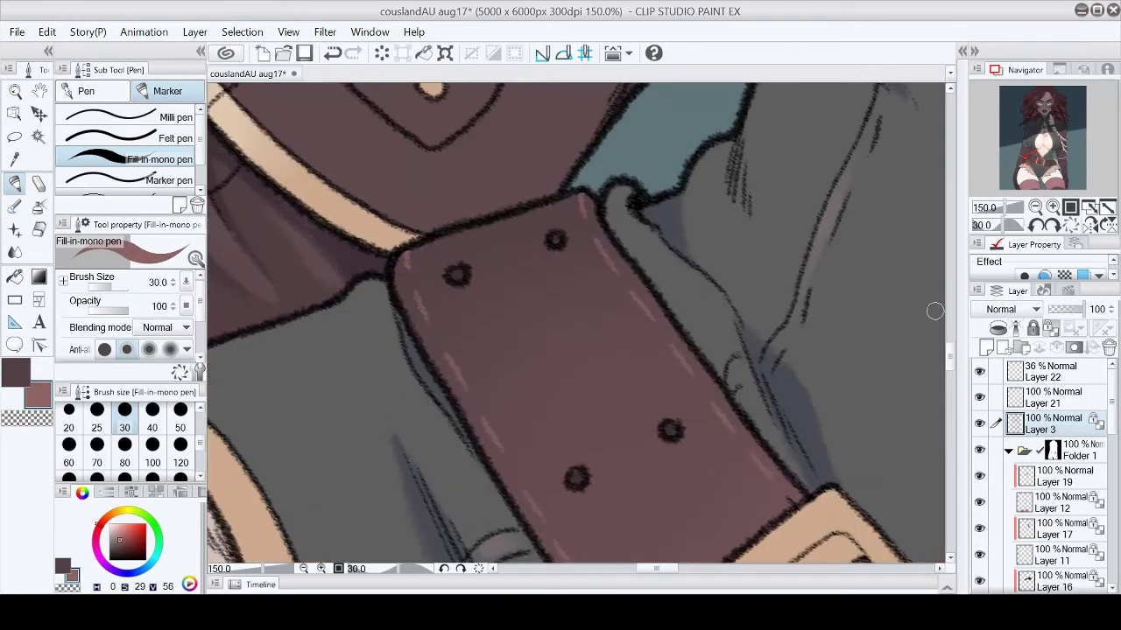
Step: Recolor the upper and lower stitch lines on the belt section inside the buckle in the same dusty red
key(ctrl+@)
scroll(748, 188, right, 5)
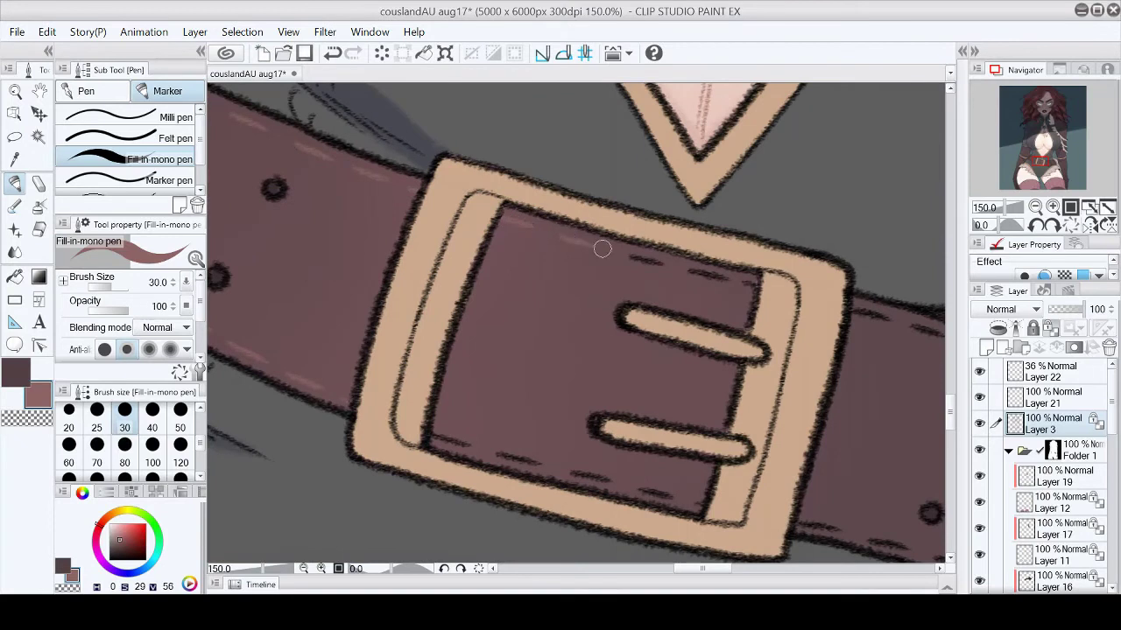
drag(631, 257, 661, 264)
drag(689, 270, 728, 279)
drag(490, 452, 538, 464)
drag(571, 471, 611, 482)
drag(639, 481, 685, 498)
Step: Recolor the stitch lines around the rounded tip of the waist belt in the same dusty red
key(minus)
key(minus)
key(minus)
key(minus)
key(minus)
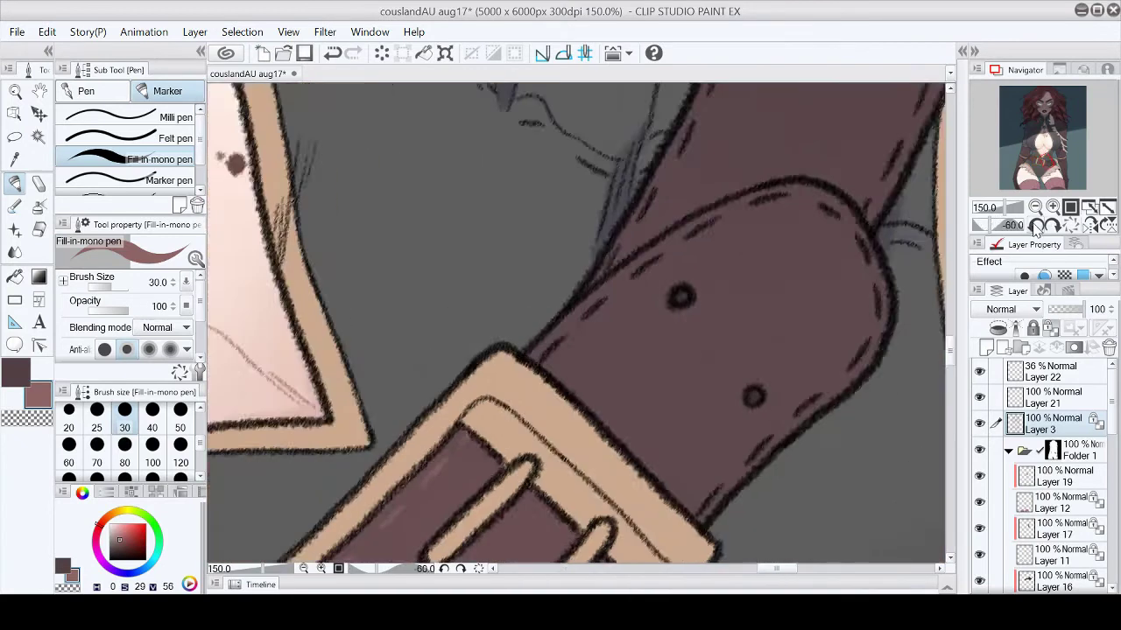
drag(685, 184, 662, 208)
drag(713, 165, 750, 145)
drag(779, 145, 806, 156)
drag(824, 164, 852, 204)
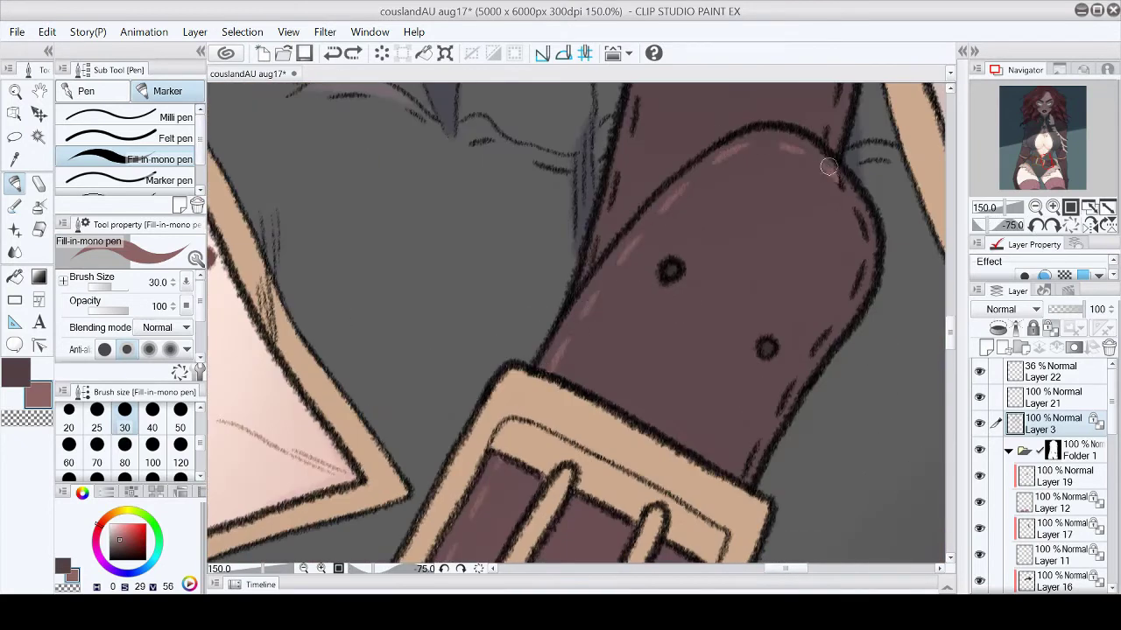
Step: Recolor the stitch lines on both edges of the belt section behind the rounded tip in dusty red (H 0, S 28, V 54)
scroll(954, 346, up, 5)
drag(638, 294, 621, 331)
drag(619, 368, 607, 408)
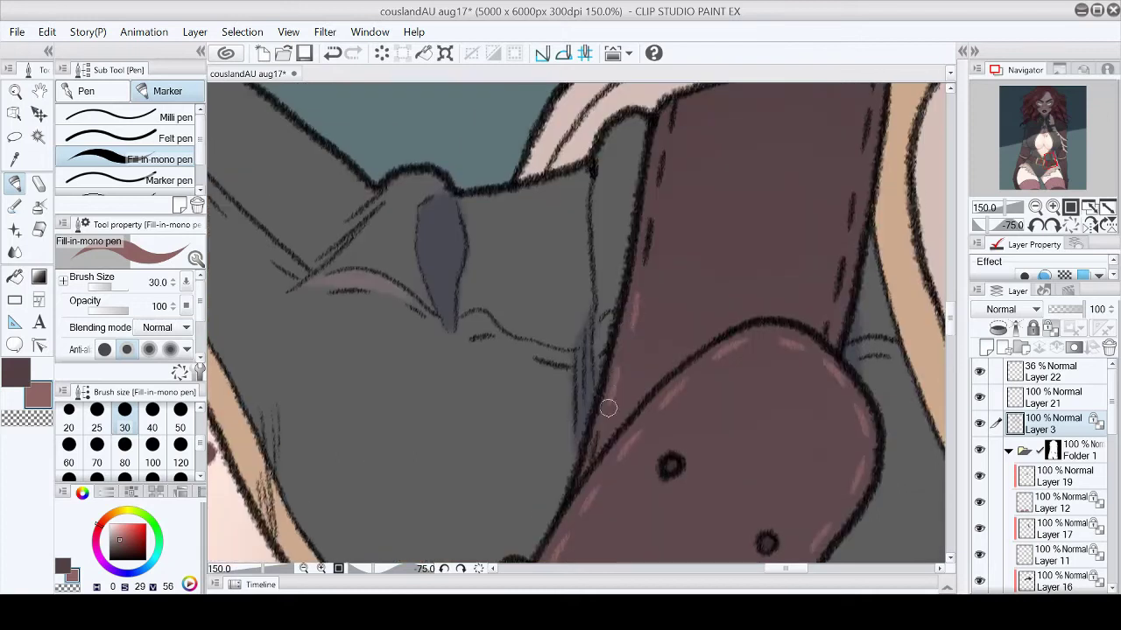
alt+click(586, 471)
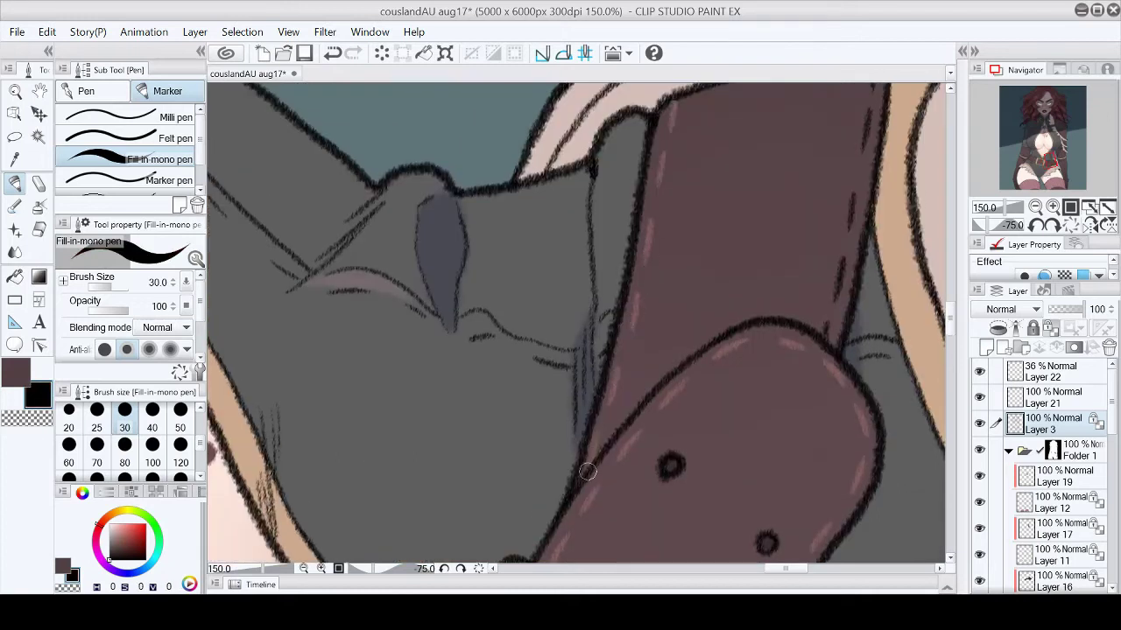
click(14, 379)
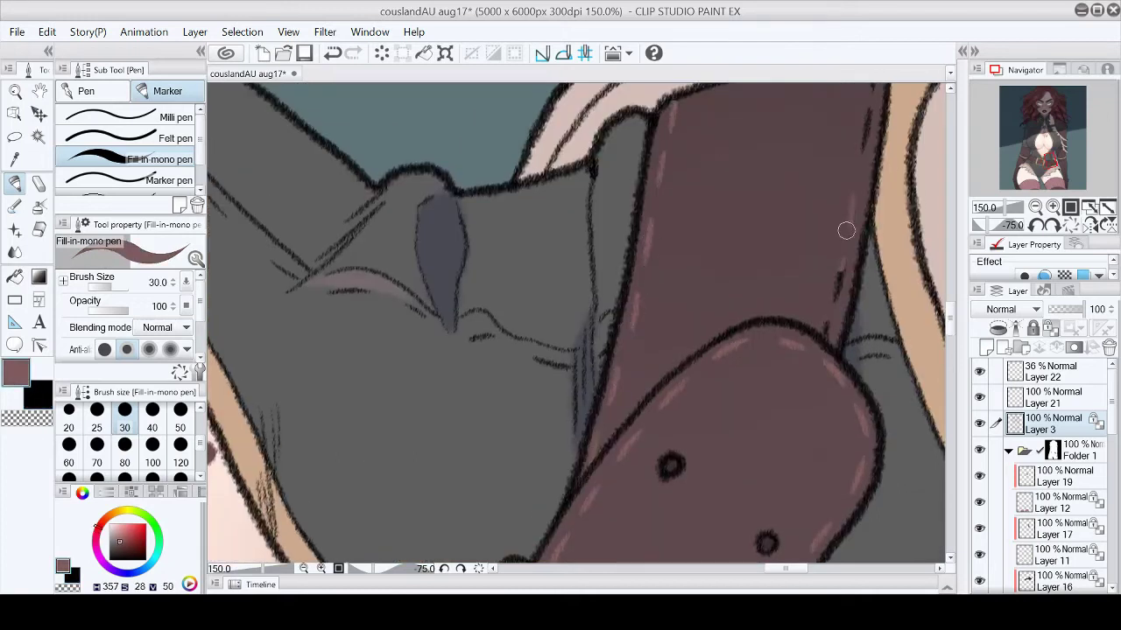
click(1053, 207)
click(1035, 207)
scroll(868, 227, up, 3)
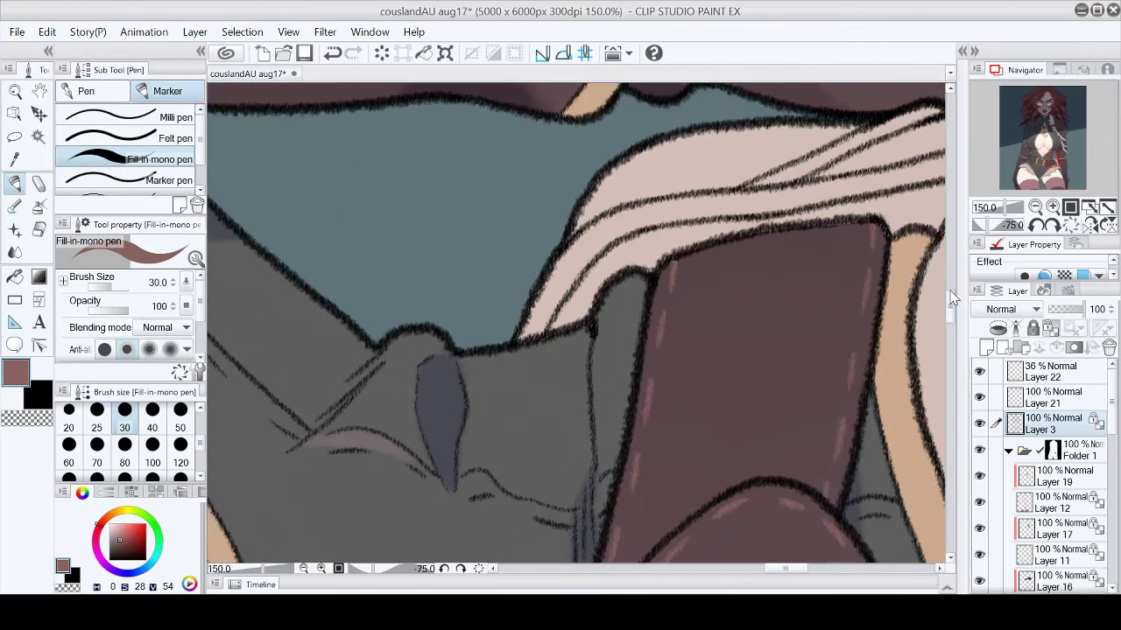
scroll(814, 289, down, 5)
Step: Recolor the stitch outlines on the sunlit cape layers on Layer 3 with Fill-in-mono pen in dusty red (H 0, S 28, V 54)
click(1106, 211)
click(1054, 208)
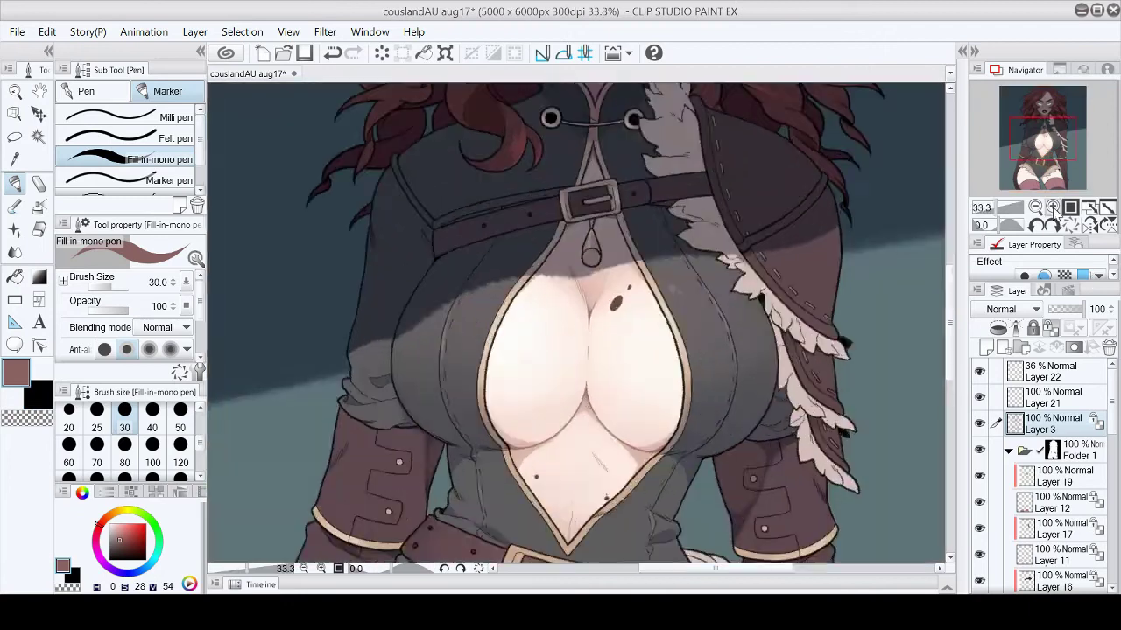
scroll(736, 289, up, 5)
drag(472, 116, 491, 160)
drag(512, 210, 534, 256)
drag(560, 307, 585, 348)
drag(613, 391, 627, 415)
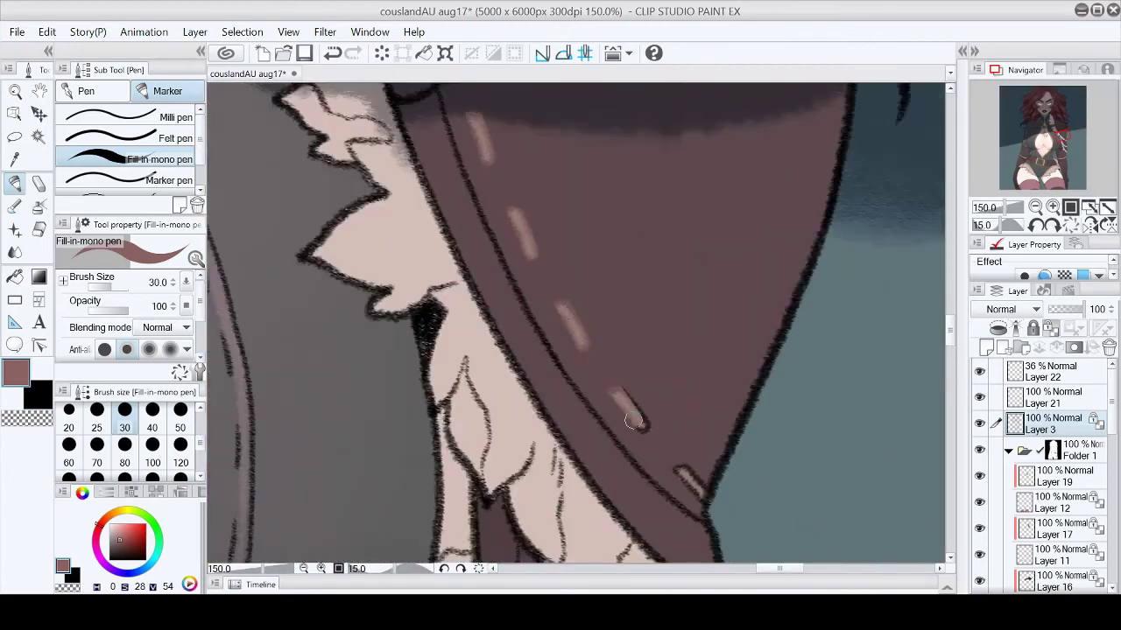
scroll(951, 329, down, 6)
drag(535, 234, 553, 294)
drag(561, 340, 583, 394)
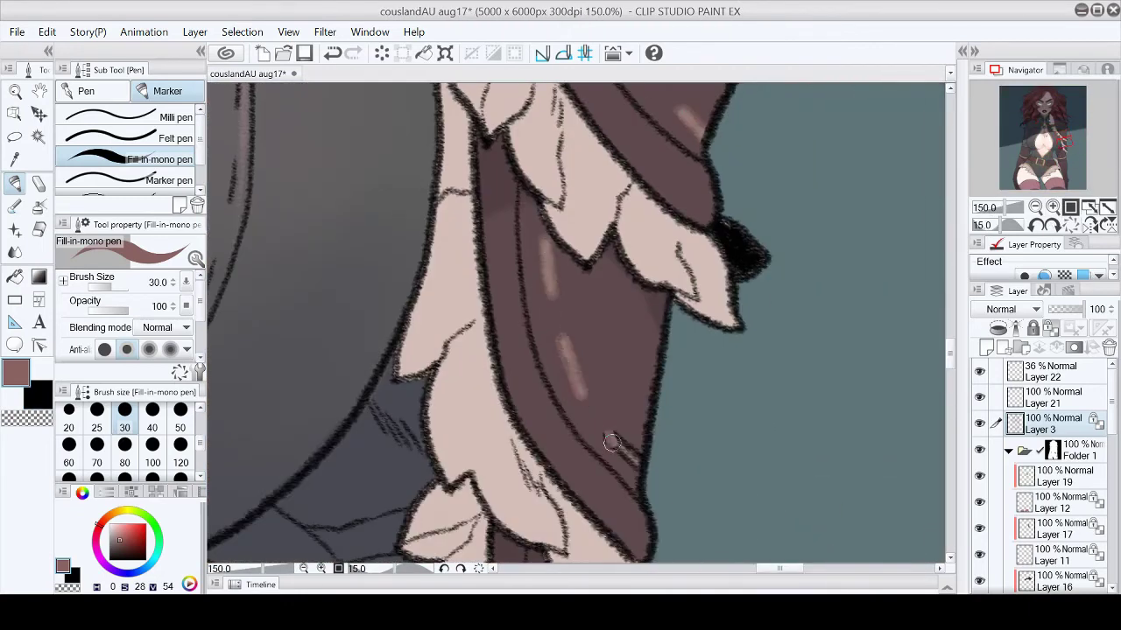
Step: Recolor the stitch outlines on the cape's shadowed part in darker red (H 0, S 33, V 44) and save the illustration
scroll(952, 363, up, 6)
drag(624, 349, 609, 408)
drag(647, 457, 634, 478)
scroll(953, 298, down, 1)
scroll(953, 298, down, 3)
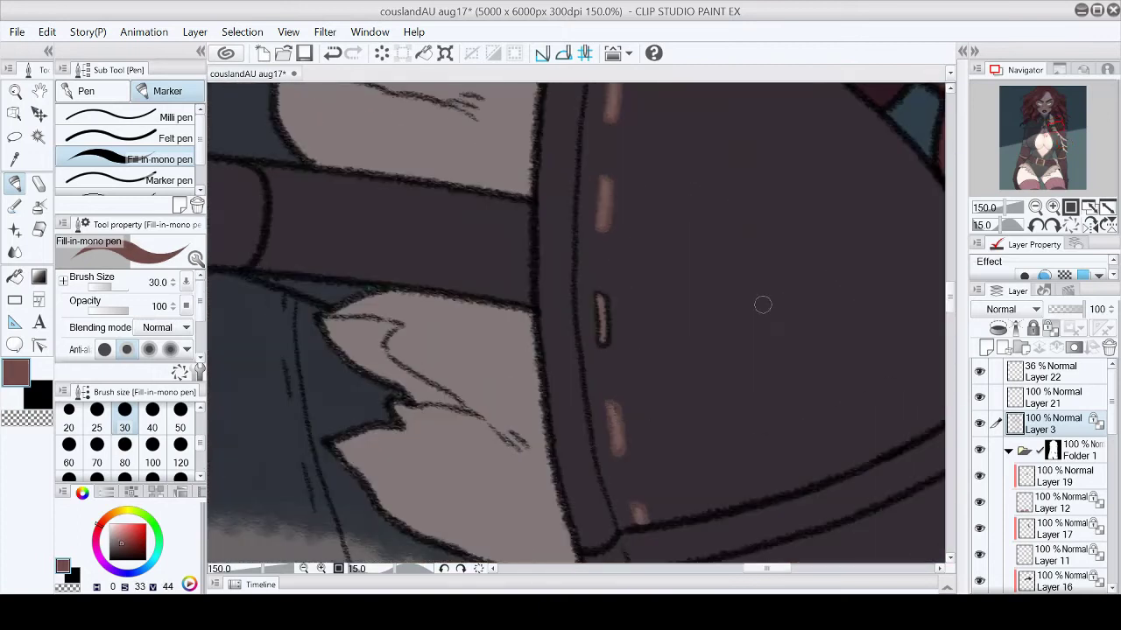
click(1089, 206)
click(1072, 225)
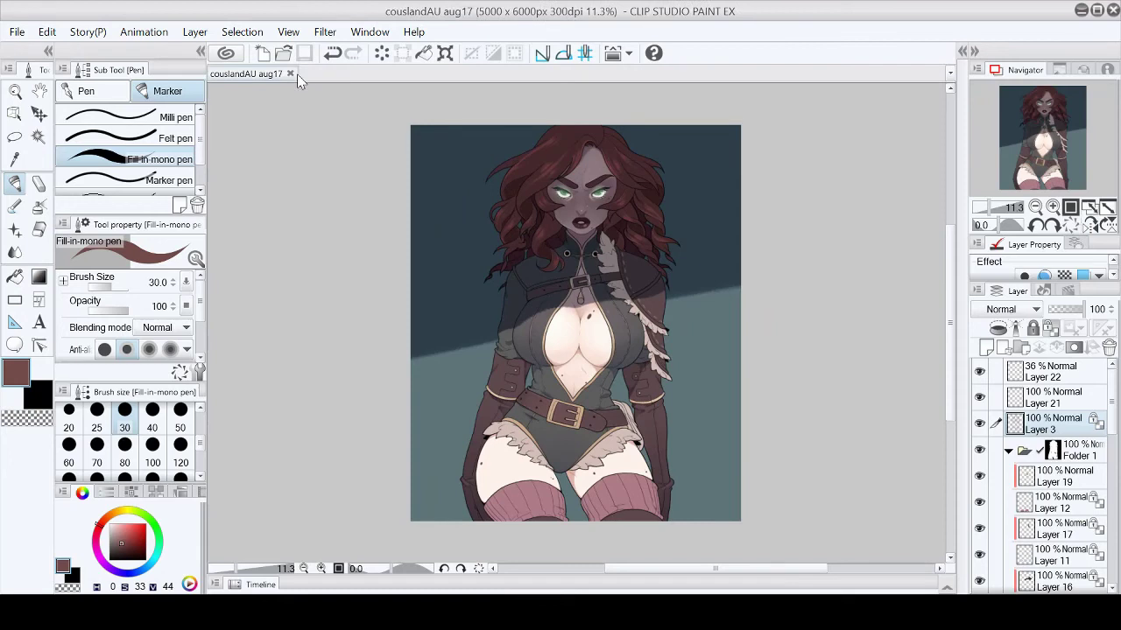
Step: Shade the leotard's fur trim on Layer 11 with Running color edge watercolor in H 9, S 19, V 67 and blend it
scroll(1051, 491, down, 3)
click(1060, 485)
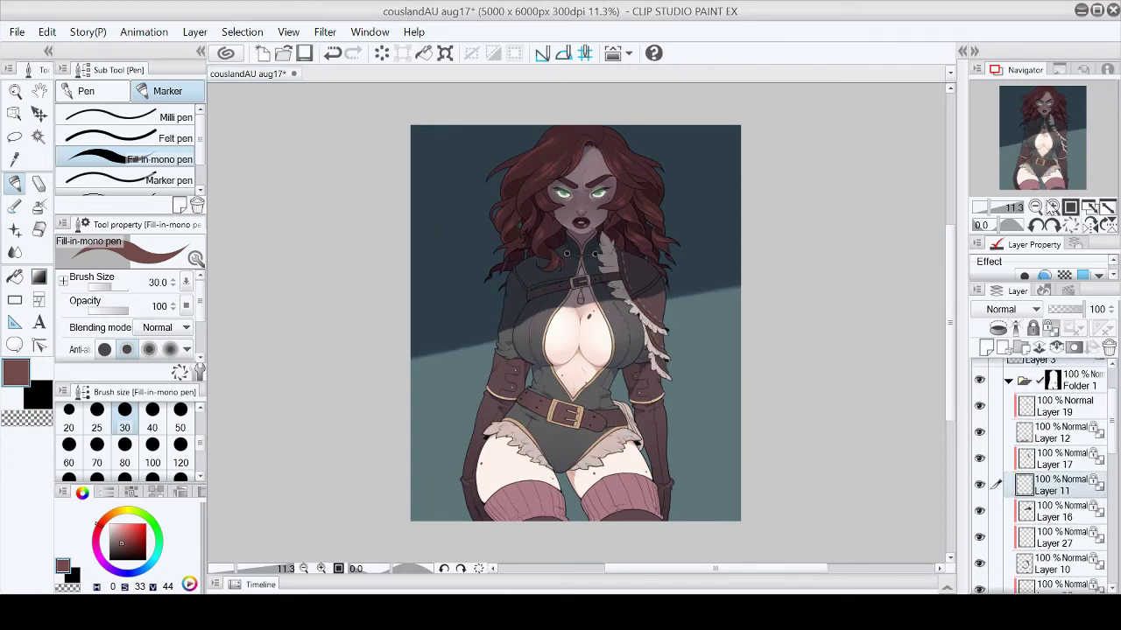
click(1042, 165)
alt+click(525, 403)
key(b)
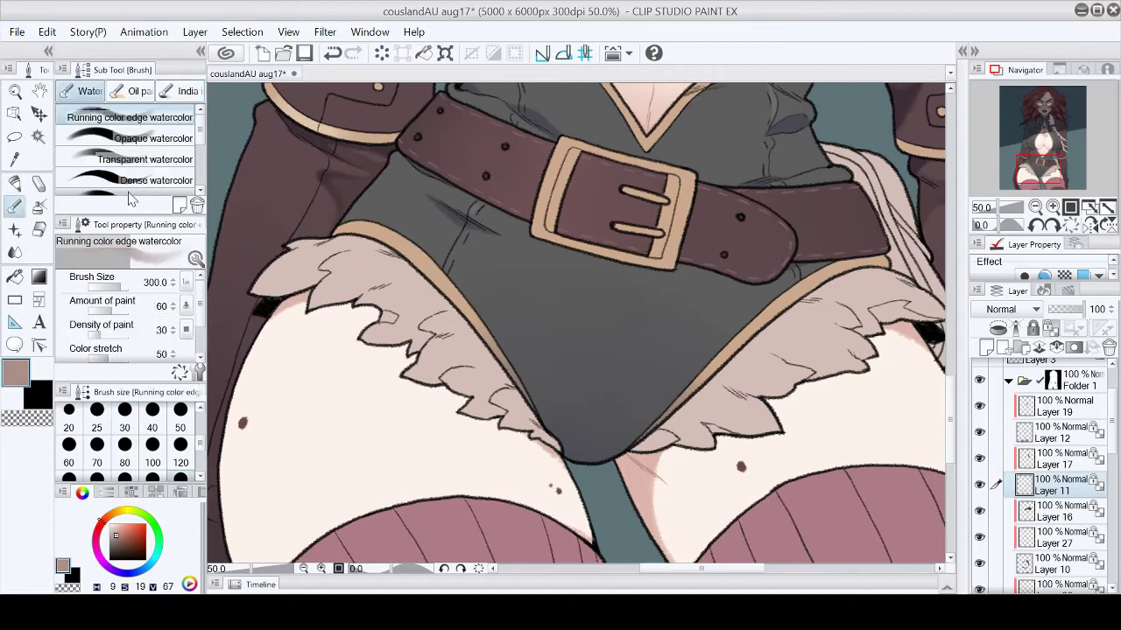
key(j)
Step: Shade the fur trim on the cape's sunlit tiers on Layer 11 with watercolor and pen strokes in H 9, S 19, V 67
mouse_move(1042, 170)
mouse_down()
mouse_move(1060, 151)
mouse_move(1055, 138)
mouse_move(1060, 175)
mouse_move(1058, 138)
mouse_up()
key(b)
scroll(1060, 142, up, 1)
scroll(1062, 142, up, 1)
key(p)
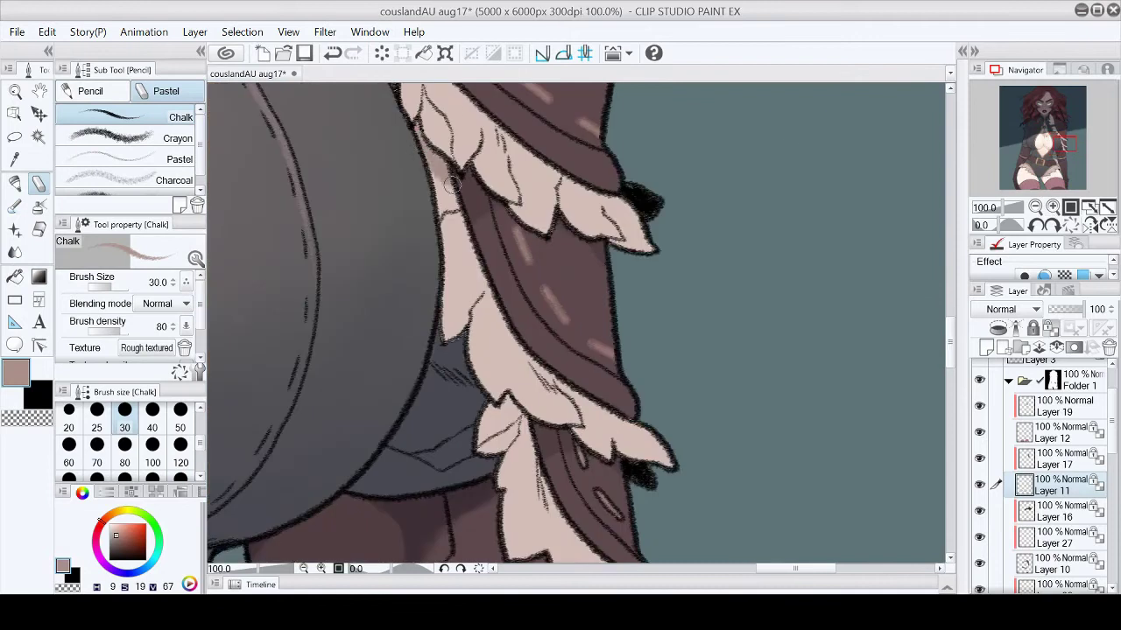
key(b)
key(p)
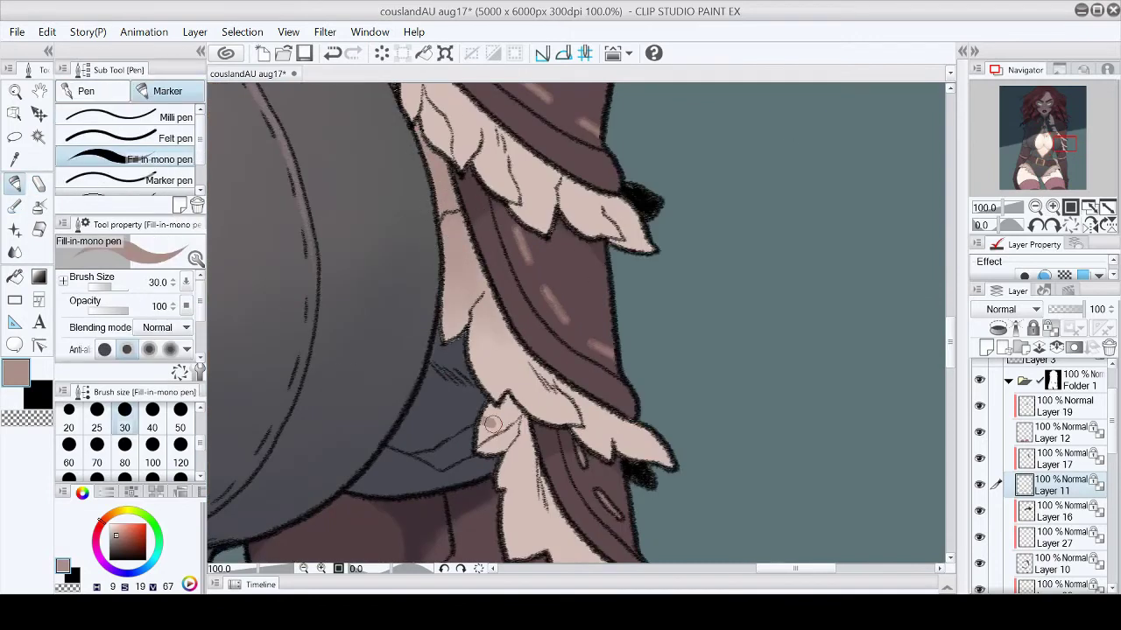
drag(670, 380, 666, 271)
key(b)
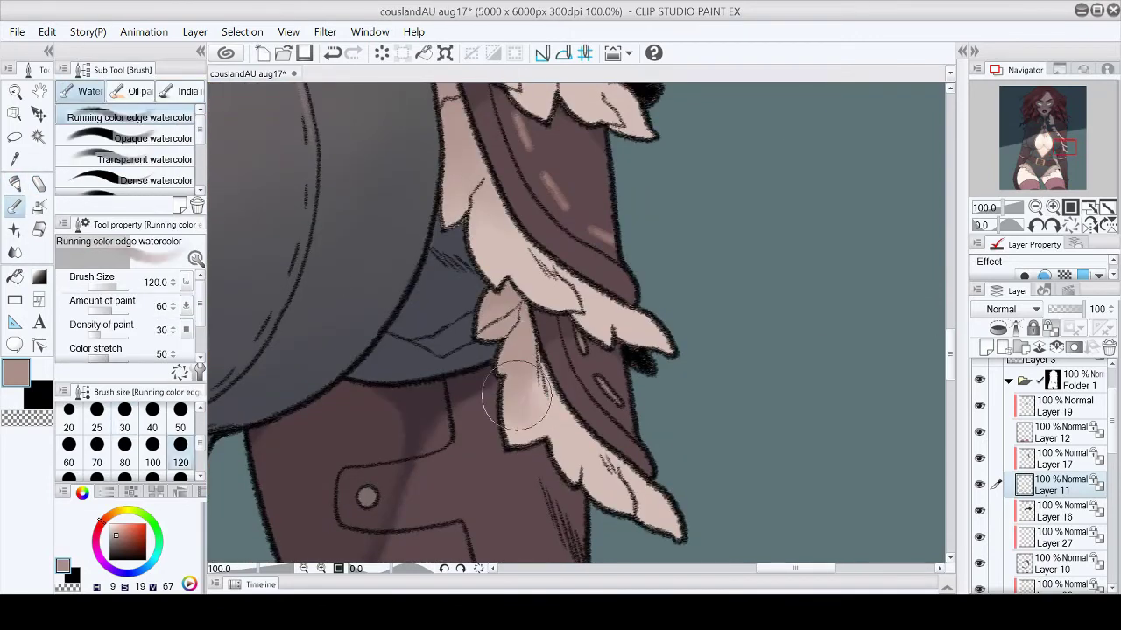
alt+click(547, 348)
click(1106, 208)
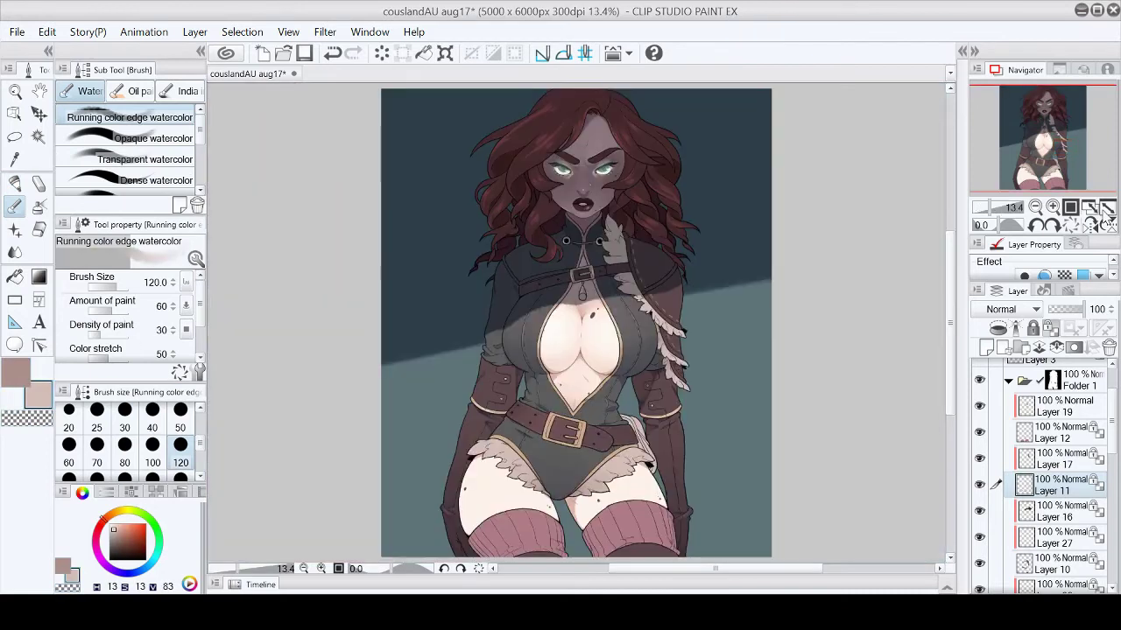
click(1070, 207)
Step: Recolor the outlines of the shadowed fur around the chest belt on Layer 3 in dark reddish brown (H 355, S 19, V 32), brush size 50
drag(1043, 110, 1058, 137)
alt+click(443, 181)
drag(443, 180, 491, 368)
key(p)
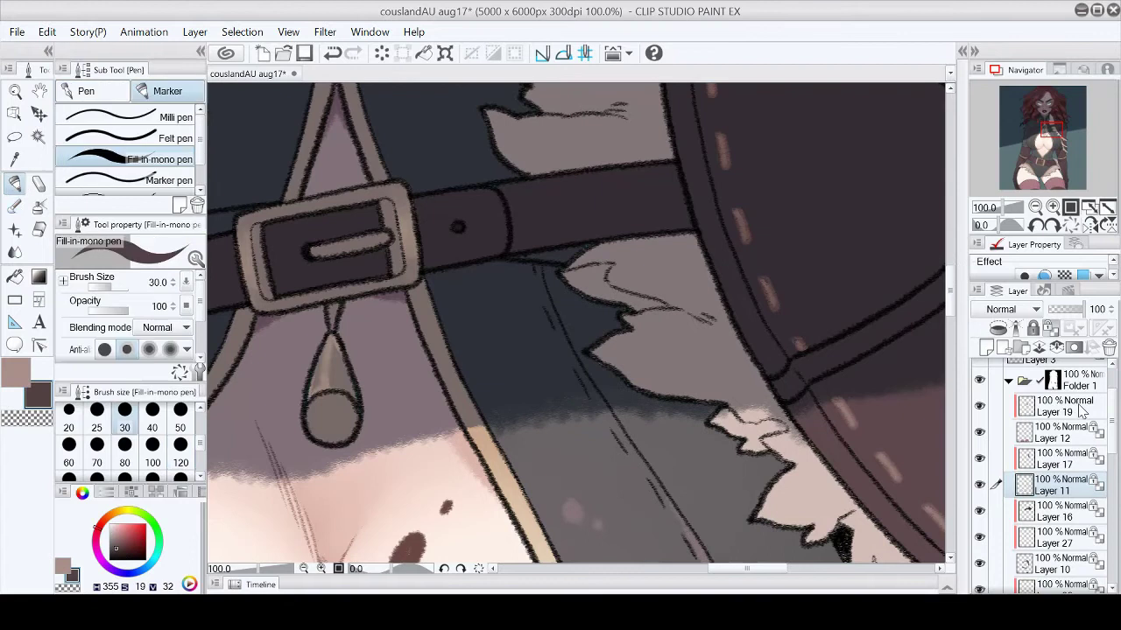
ctrl+shift+click(569, 207)
scroll(569, 206, up, 1)
key(bracketright)
key(bracketright)
mouse_move(589, 212)
mouse_down()
mouse_move(616, 243)
mouse_move(685, 283)
mouse_move(783, 320)
mouse_move(617, 349)
mouse_move(625, 388)
mouse_move(821, 435)
mouse_up()
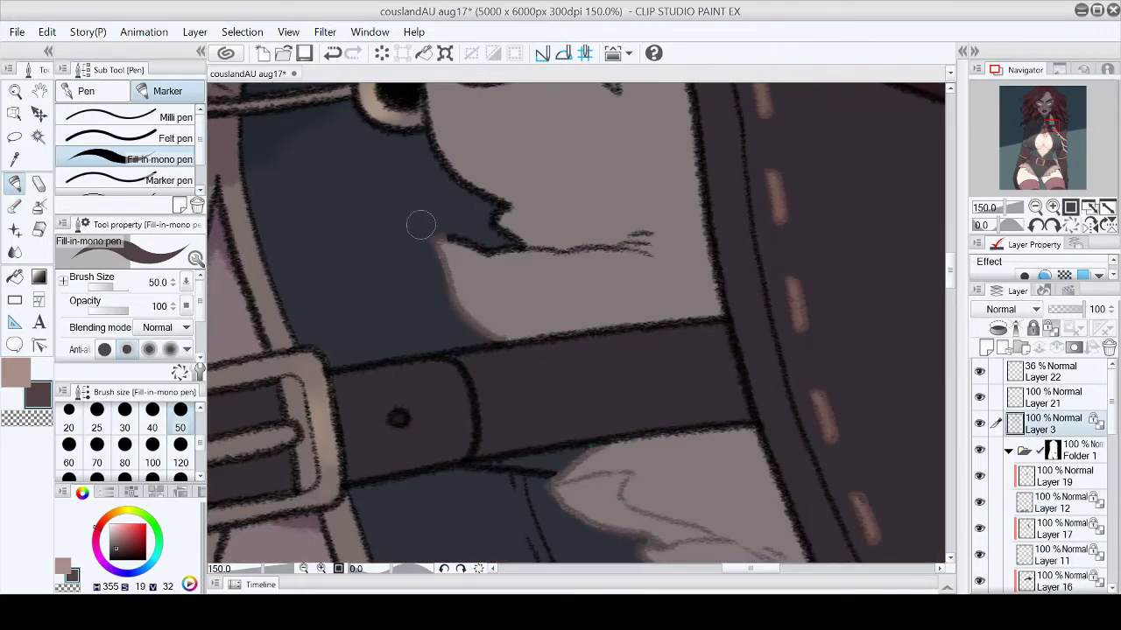
Step: Recolor the outlines and inner strokes of the fur beside the collar eyelet in the same dark reddish brown
drag(422, 225, 646, 235)
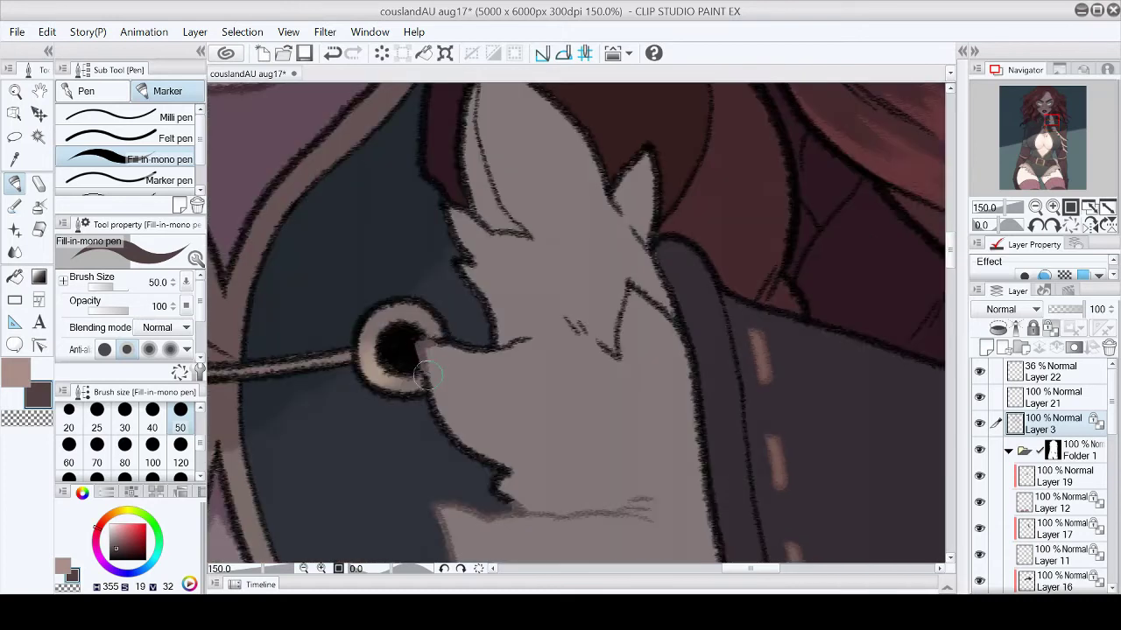
mouse_move(423, 375)
mouse_down()
mouse_move(453, 440)
mouse_move(521, 525)
mouse_move(454, 344)
mouse_move(466, 277)
mouse_move(435, 201)
mouse_move(457, 151)
mouse_move(559, 273)
mouse_move(649, 331)
mouse_up()
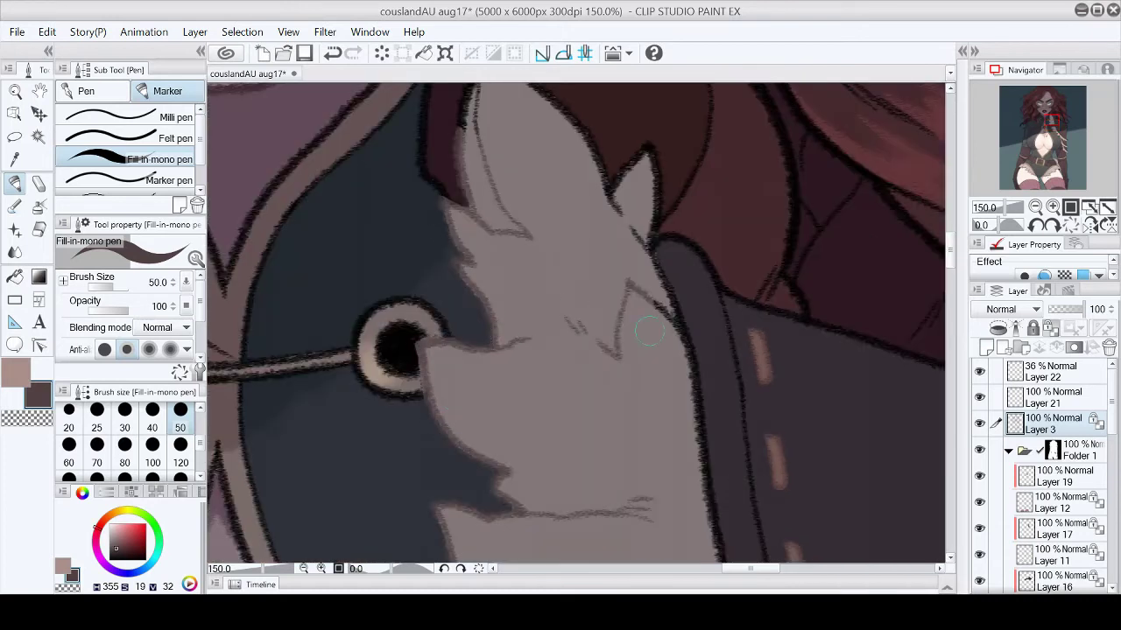
scroll(578, 324, up, 5)
Step: Recolor the outlines of the cape's upper sunlit fur tier in dusty brown (H 9, S 25, V 51) with the Fill-in-mono pen
mouse_move(450, 298)
mouse_down()
mouse_move(491, 210)
mouse_move(560, 280)
mouse_move(618, 367)
mouse_move(623, 423)
mouse_up()
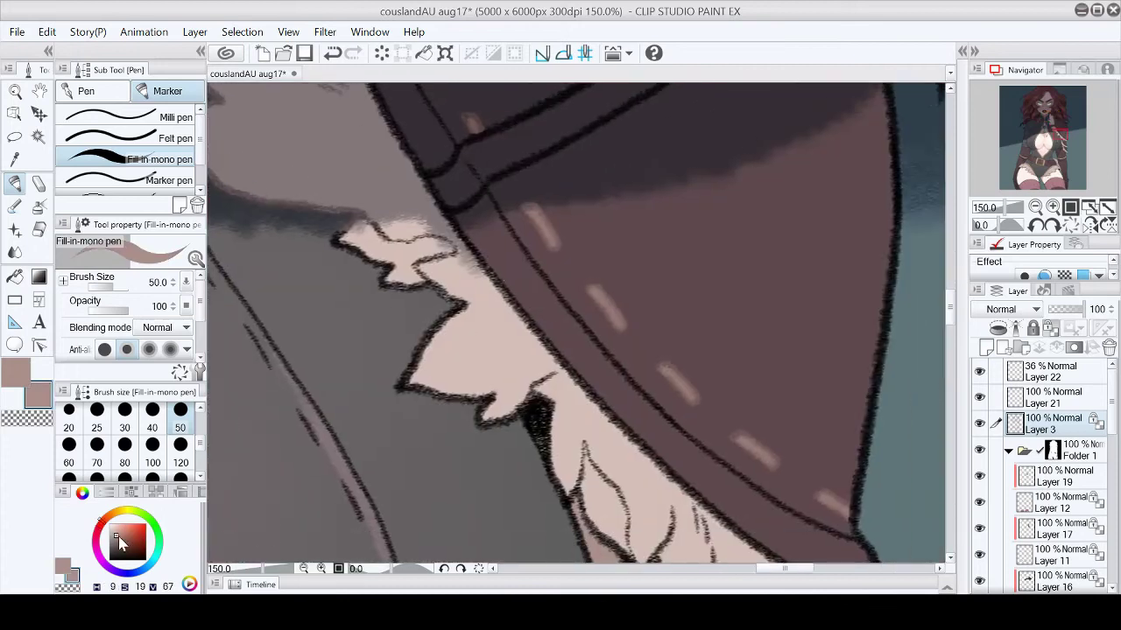
alt+click(335, 242)
mouse_move(435, 241)
mouse_down()
mouse_move(421, 271)
mouse_move(416, 259)
mouse_move(421, 387)
mouse_move(542, 332)
mouse_move(501, 422)
mouse_up()
mouse_move(545, 496)
mouse_down()
mouse_move(417, 262)
mouse_move(460, 292)
mouse_move(469, 316)
mouse_move(496, 309)
mouse_move(550, 373)
mouse_move(618, 313)
mouse_move(643, 406)
mouse_move(701, 401)
mouse_move(696, 413)
mouse_move(758, 430)
mouse_move(709, 352)
mouse_move(740, 350)
mouse_up()
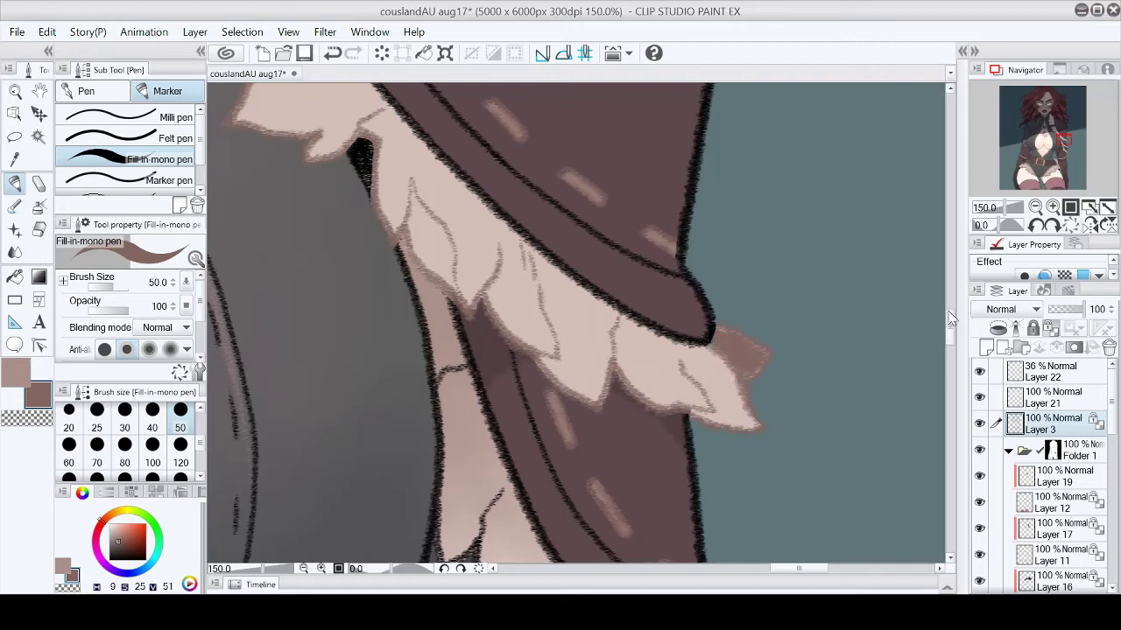
Step: Recolor the fur outlines on the cape's lower tiers in the same dusty brown, down to the lowest tip
scroll(452, 228, down, 3)
mouse_move(445, 330)
mouse_down()
mouse_move(485, 442)
mouse_move(539, 500)
mouse_move(412, 210)
mouse_up()
mouse_move(377, 215)
mouse_down()
mouse_move(390, 247)
mouse_move(462, 269)
mouse_move(422, 195)
mouse_move(425, 262)
mouse_move(325, 238)
mouse_move(313, 287)
mouse_move(347, 297)
mouse_move(320, 320)
mouse_up()
mouse_move(348, 357)
mouse_down()
mouse_move(411, 456)
mouse_move(480, 275)
mouse_move(545, 328)
mouse_move(611, 328)
mouse_up()
scroll(823, 227, down, 3)
mouse_move(420, 289)
mouse_down()
mouse_move(477, 363)
mouse_move(543, 355)
mouse_move(596, 326)
mouse_up()
scroll(595, 326, up, 3)
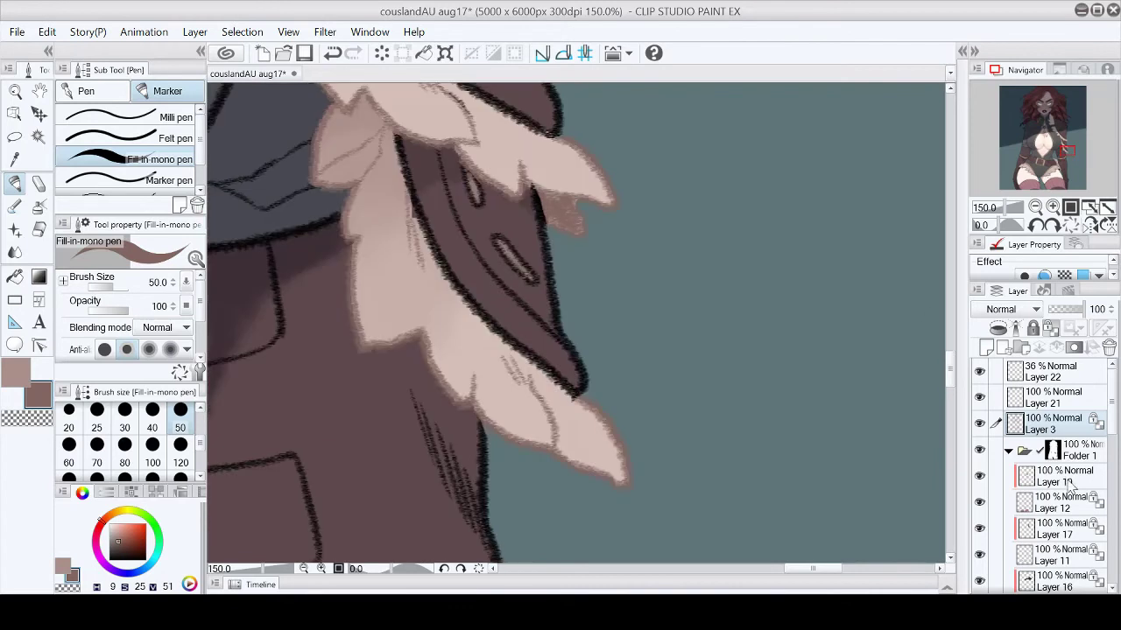
Step: Recolor the leotard's fur trim outlines from the outer hip down to the crotch along the leg opening away from the hanging rope
scroll(1042, 438, down, 1)
key(ctrl+0)
key(ctrl+alt+0)
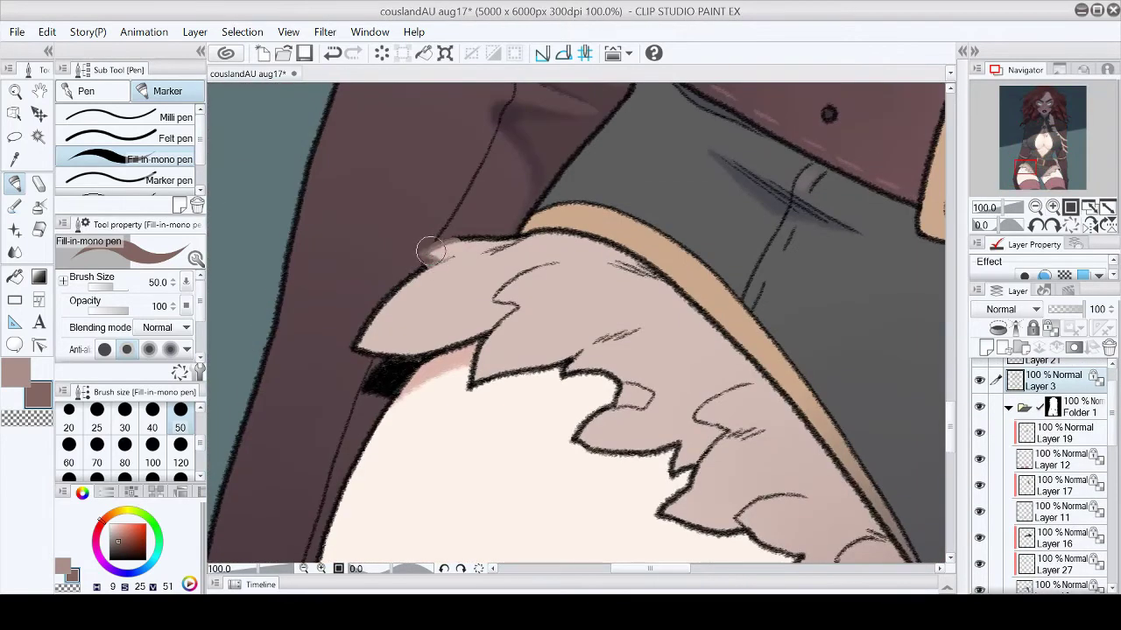
mouse_move(429, 252)
mouse_down()
mouse_move(450, 254)
mouse_move(347, 358)
mouse_move(375, 376)
mouse_move(472, 351)
mouse_move(526, 368)
mouse_move(613, 353)
mouse_up()
mouse_move(629, 267)
mouse_down()
mouse_move(446, 225)
mouse_move(377, 315)
mouse_move(555, 350)
mouse_move(539, 401)
mouse_move(592, 431)
mouse_up()
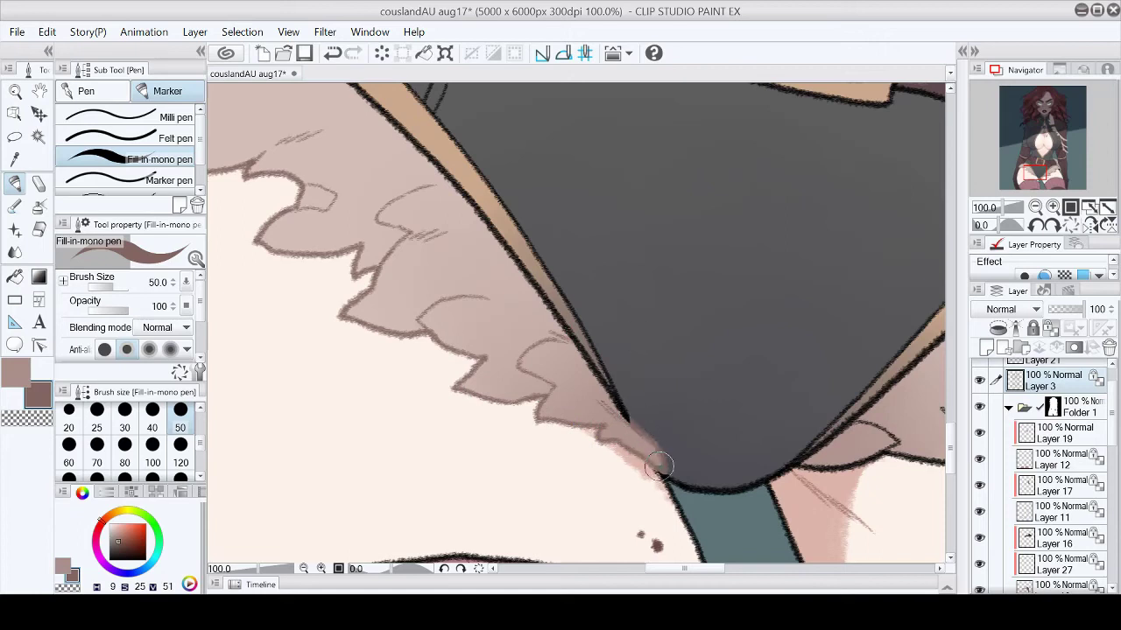
drag(660, 465, 380, 405)
Step: Recolor the fur outlines and the black patch beneath them along the leg opening beside the hanging rope, and save the illustration
mouse_move(616, 465)
mouse_down()
mouse_move(670, 436)
mouse_move(849, 414)
mouse_move(786, 349)
mouse_move(427, 354)
mouse_up()
mouse_move(491, 381)
mouse_down()
mouse_move(521, 277)
mouse_move(655, 159)
mouse_up()
mouse_move(584, 169)
mouse_down()
mouse_move(519, 219)
mouse_move(569, 175)
mouse_move(592, 289)
mouse_move(629, 230)
mouse_up()
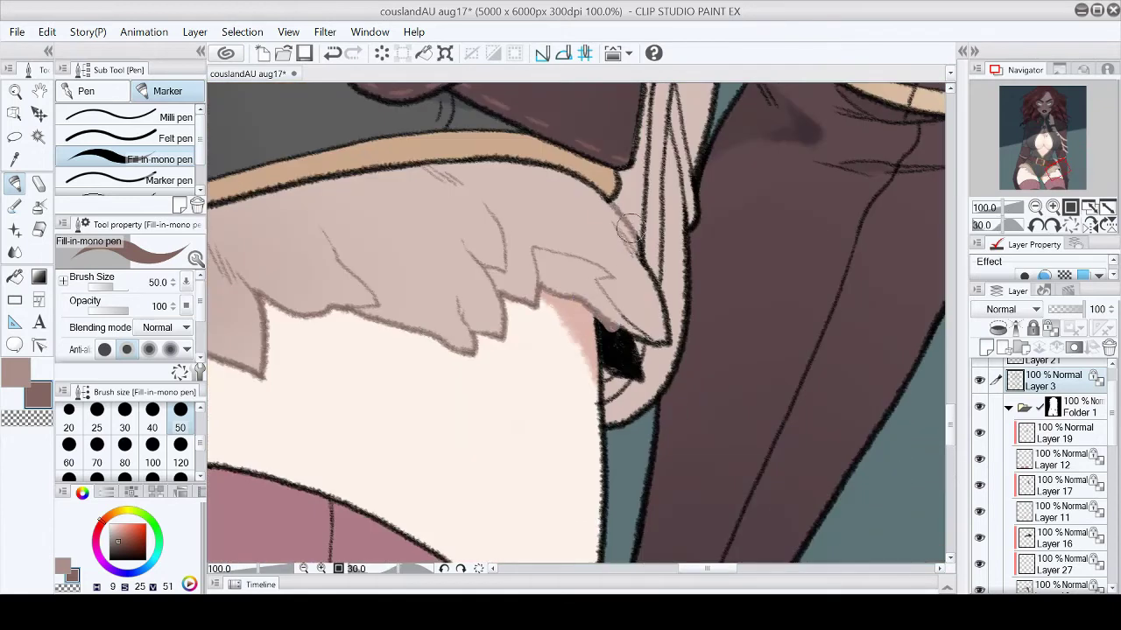
mouse_move(653, 285)
mouse_down()
mouse_move(604, 325)
mouse_move(627, 352)
mouse_up()
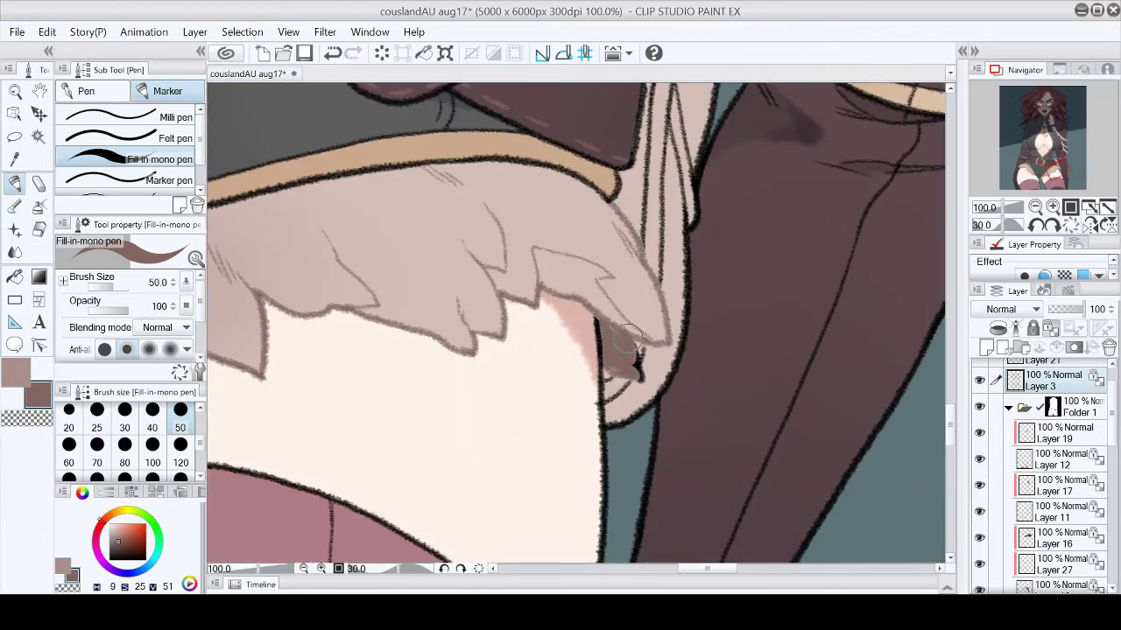
click(1102, 206)
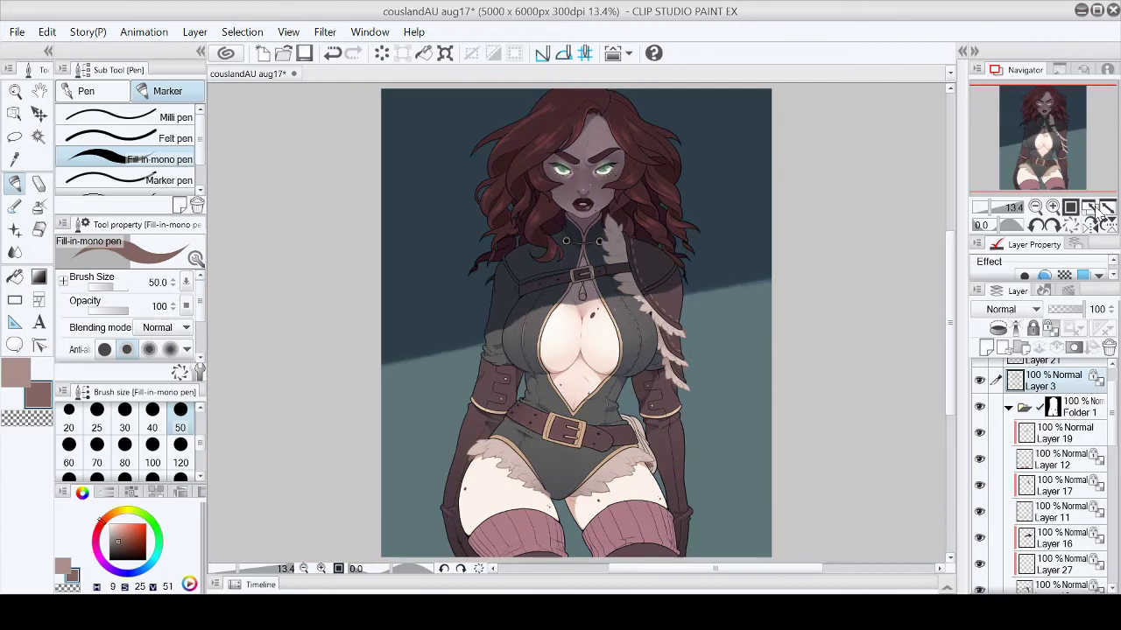
key(ctrl+s)
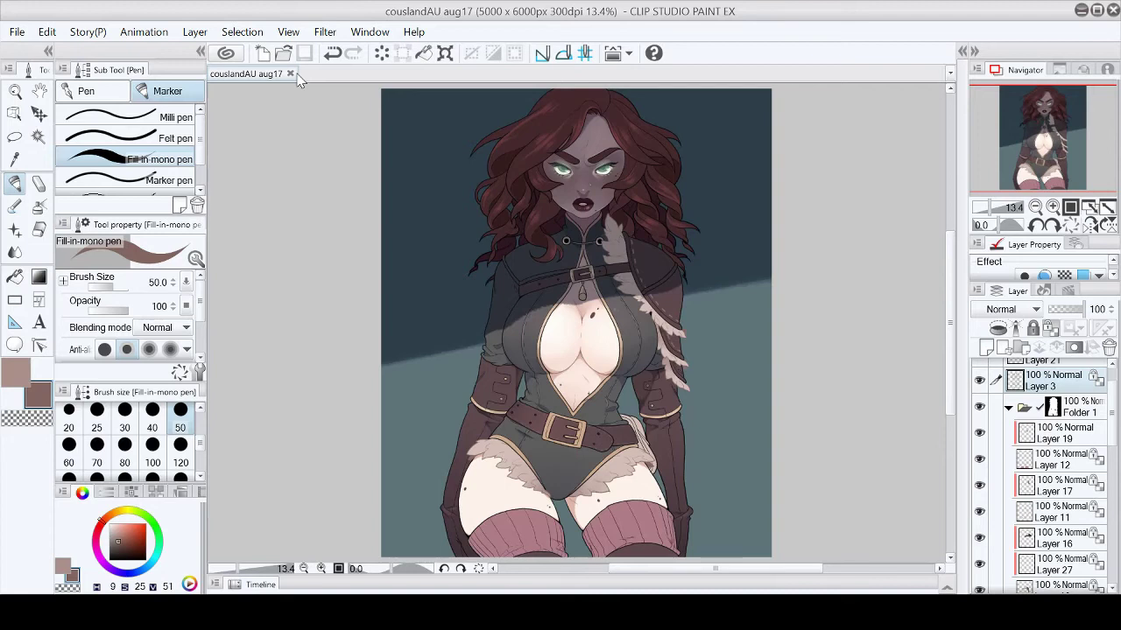
Step: Shade the inner edges of the waist belt's buckle on Layer 12 with Chalk in tan brown (H 25, S 27, V 70)
click(1055, 512)
click(1055, 460)
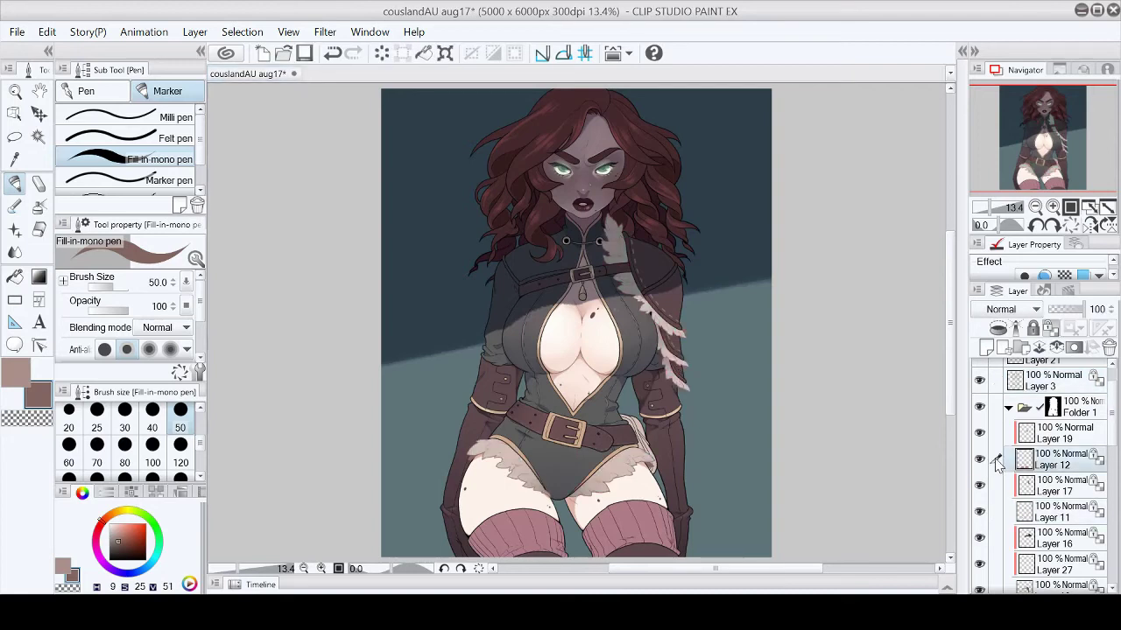
click(1053, 207)
click(1053, 207)
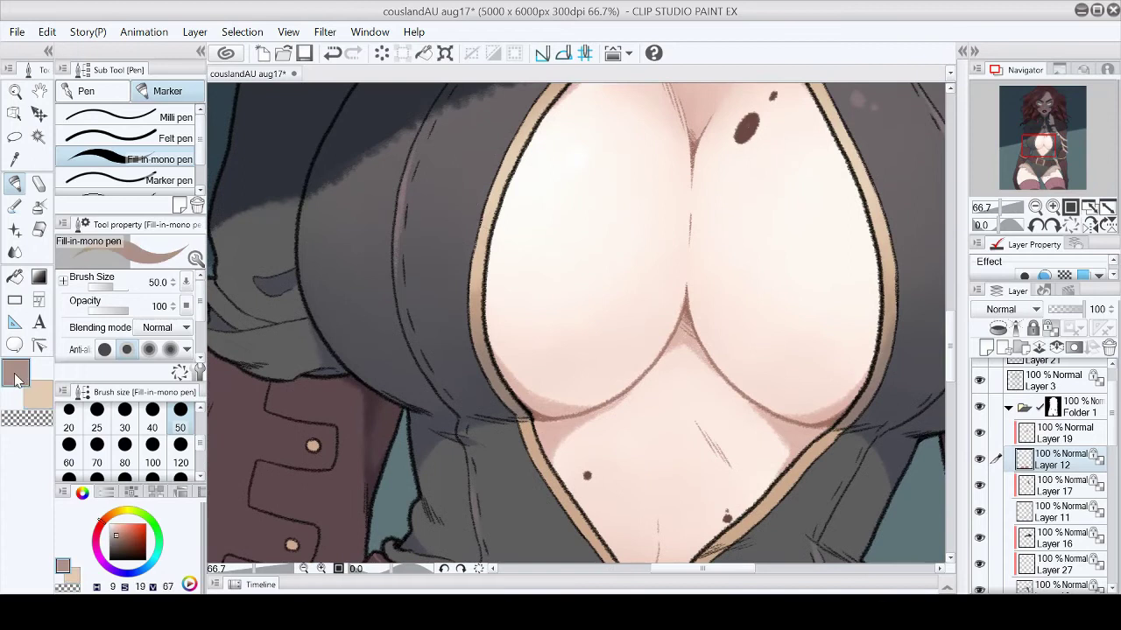
click(1054, 208)
key(p)
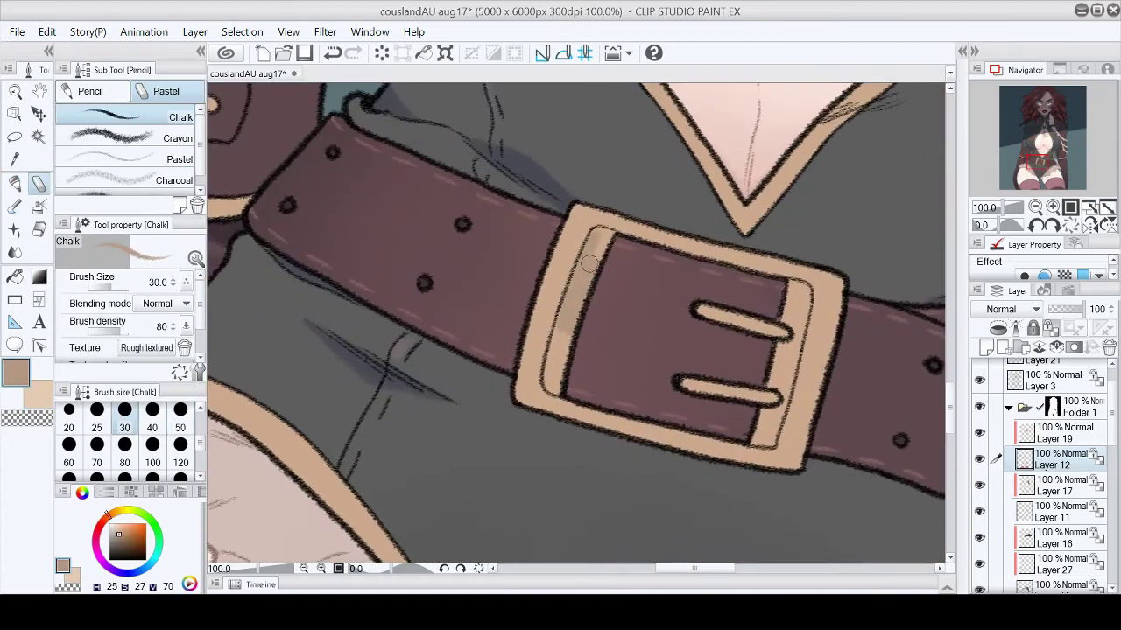
mouse_move(798, 290)
mouse_down()
mouse_move(793, 322)
mouse_move(804, 312)
mouse_move(766, 385)
mouse_move(764, 432)
mouse_up()
key(bracketright)
key(bracketright)
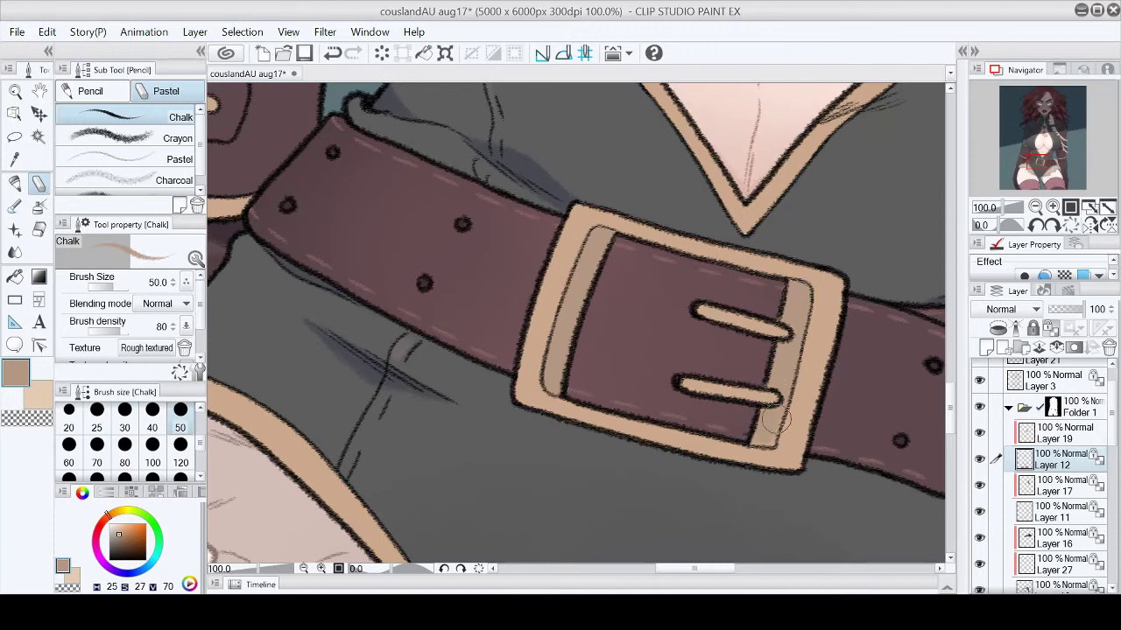
Step: Highlight the buckle frame with watercolor (H 31, S 21, V 89), blend it, and add lighter Chalk accents (H 31, S 16, V 90)
key(x)
key(b)
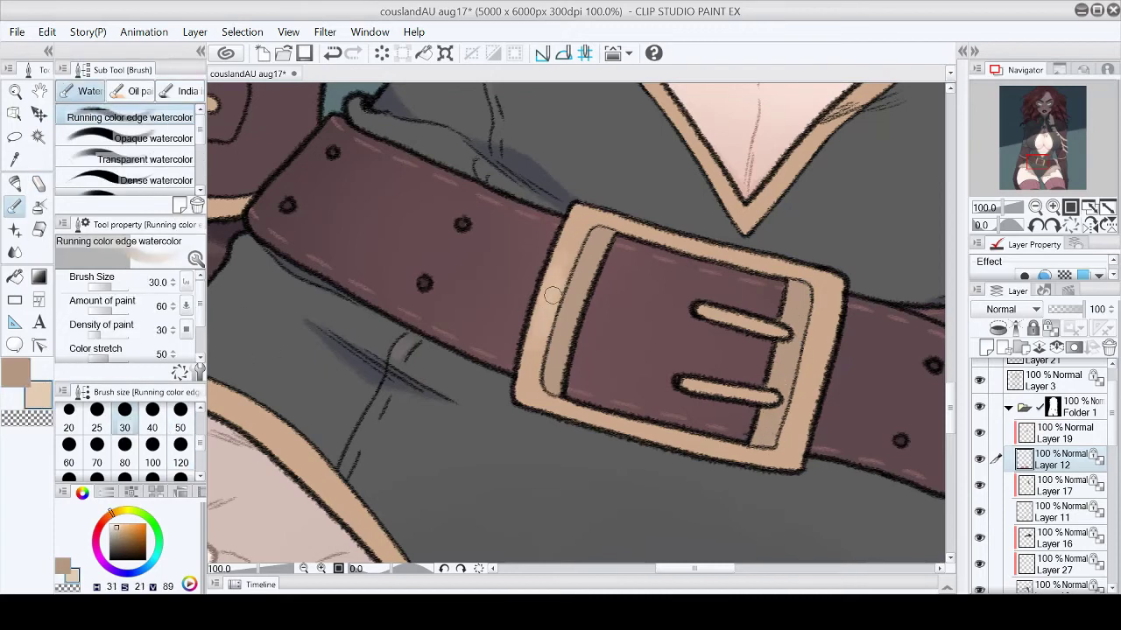
key(j)
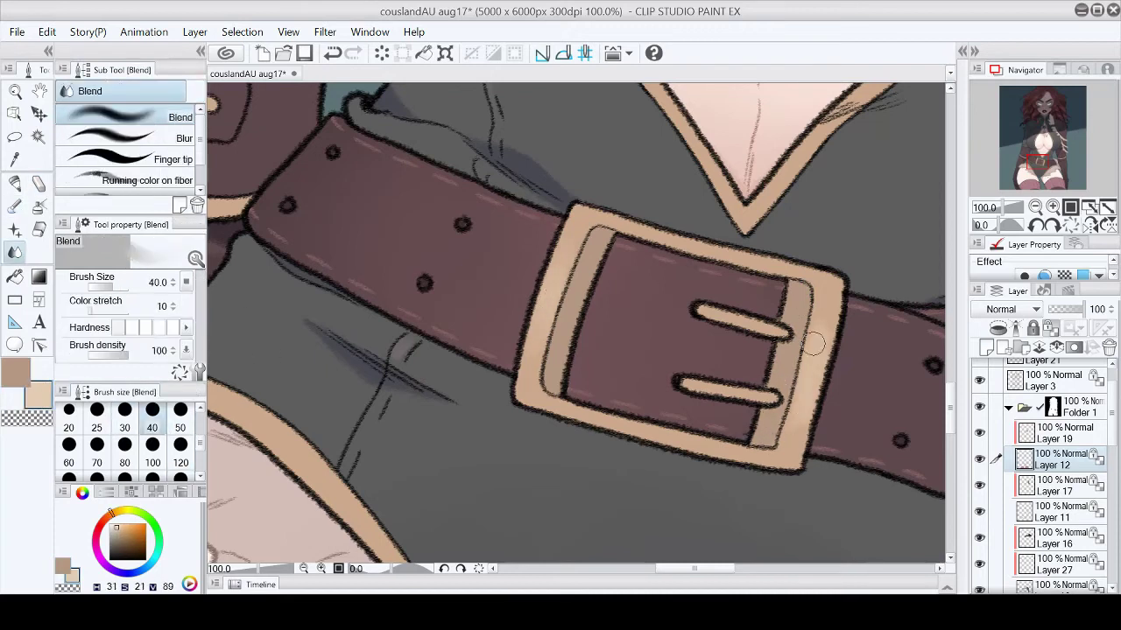
key(p)
drag(568, 266, 555, 298)
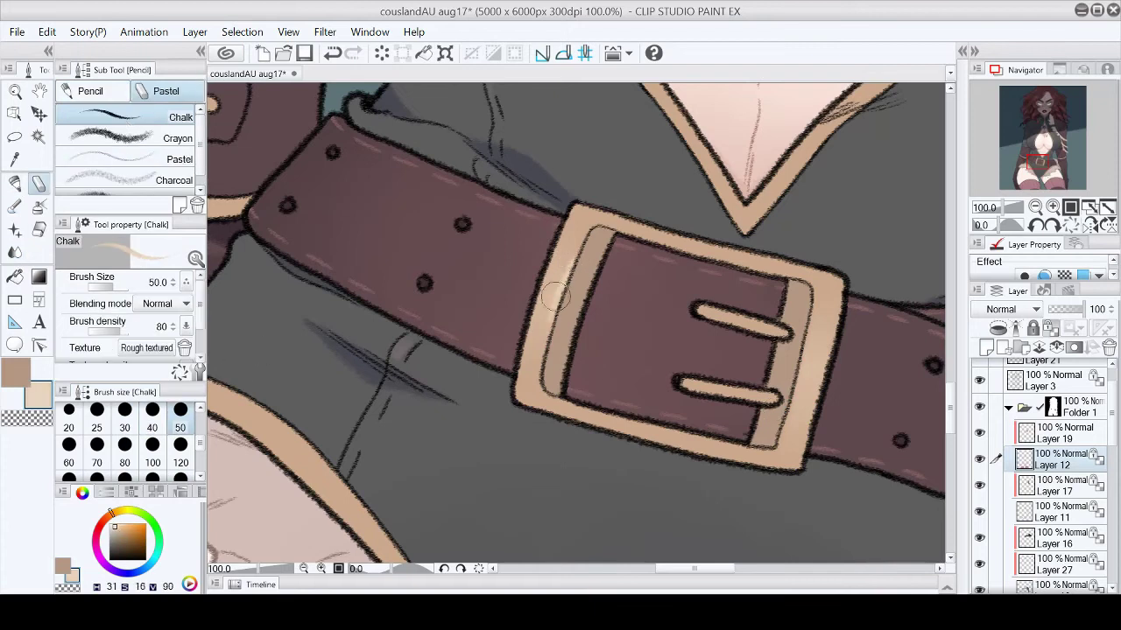
click(1070, 207)
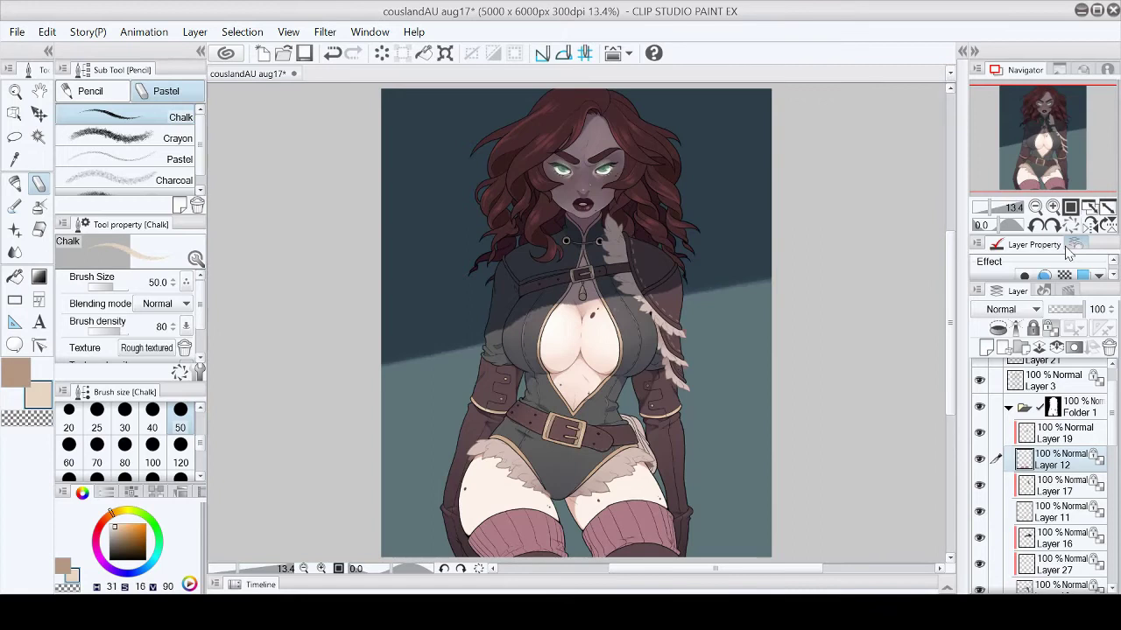
Step: Darken the tops of the boots below the stockings on Layer 10 with size 300 watercolor in H 332, S 26, V 25
scroll(1042, 140, up, 3)
drag(1042, 140, 1042, 171)
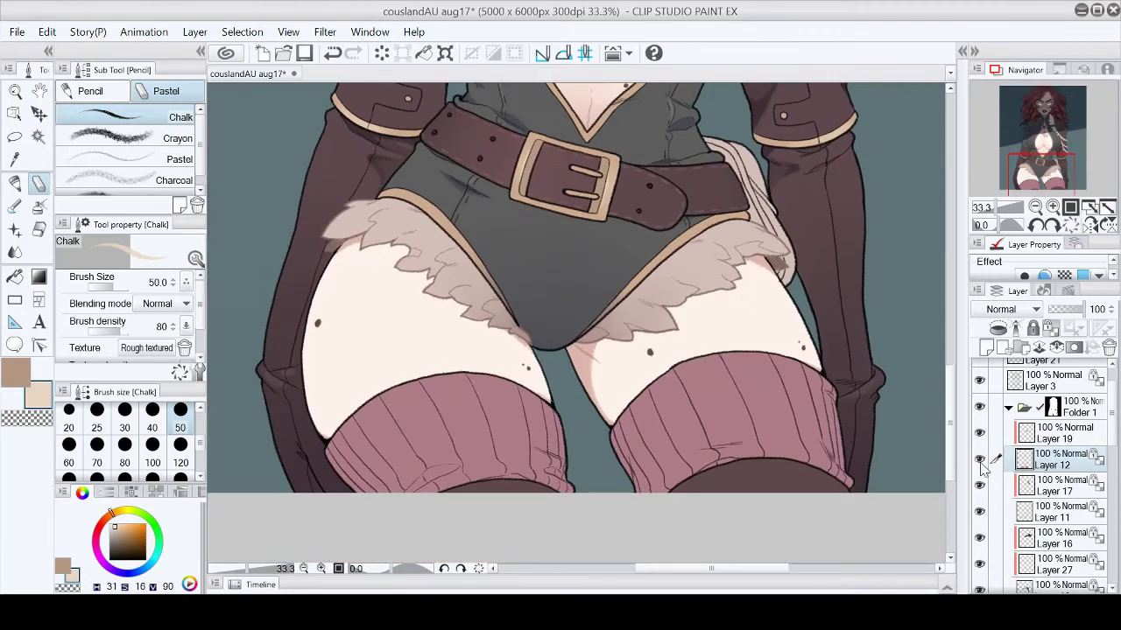
scroll(1003, 522, down, 3)
alt+click(857, 470)
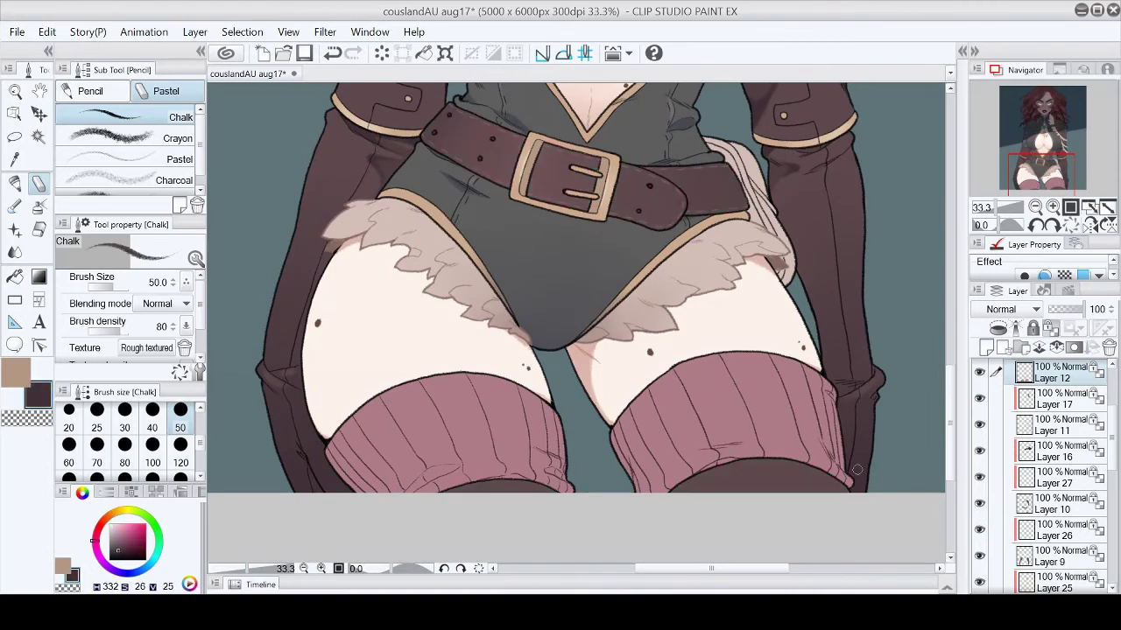
key(b)
click(1064, 506)
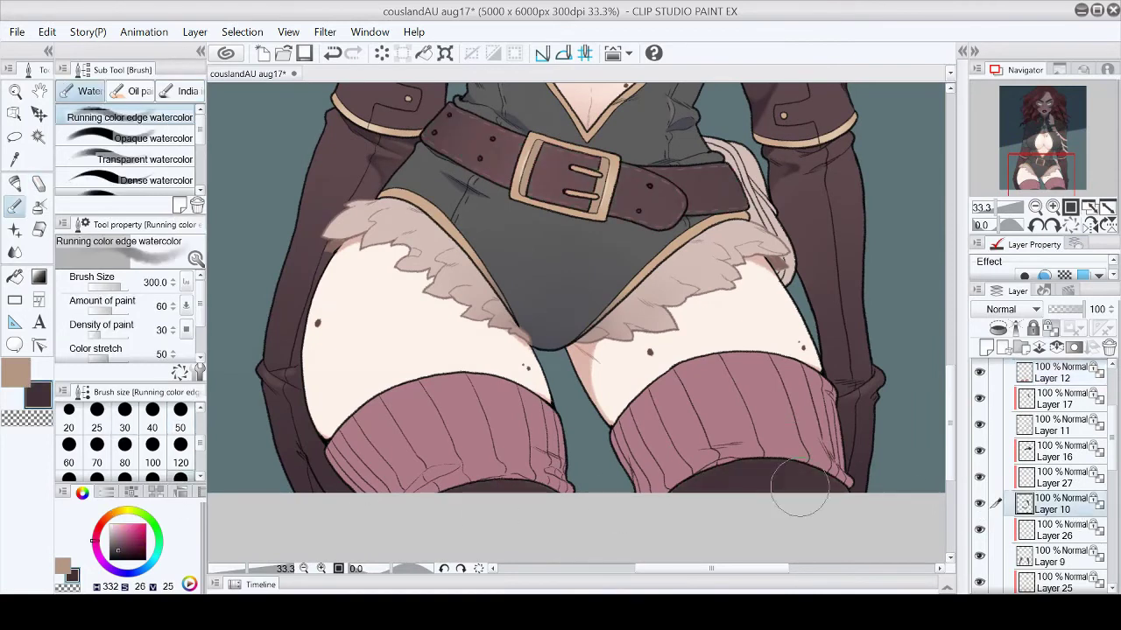
Step: Shade the pink ribbed stockings on Layer 12 in darker pink (H 339, S 30, V 57) and blend with an 800 brush
ctrl+shift+click(836, 455)
alt+click(814, 443)
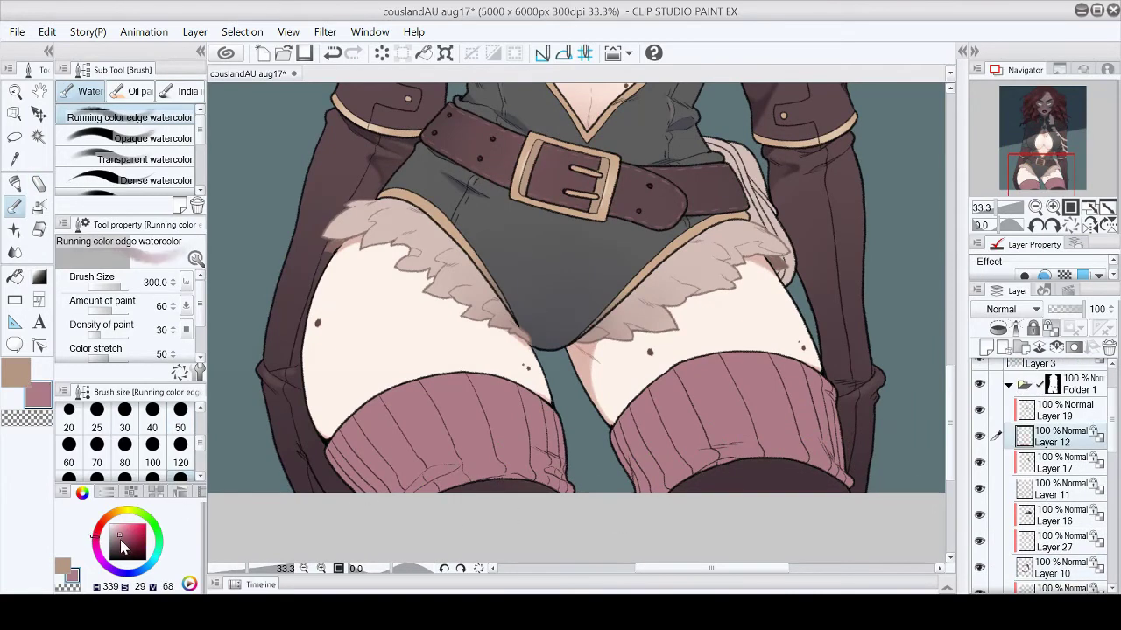
key(j)
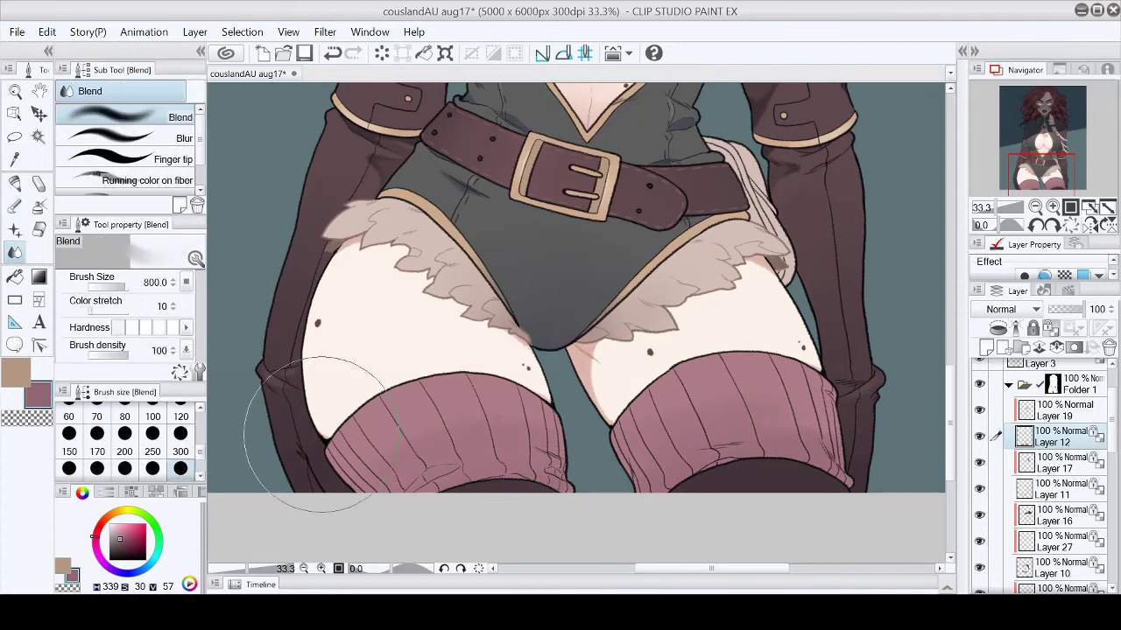
click(1090, 224)
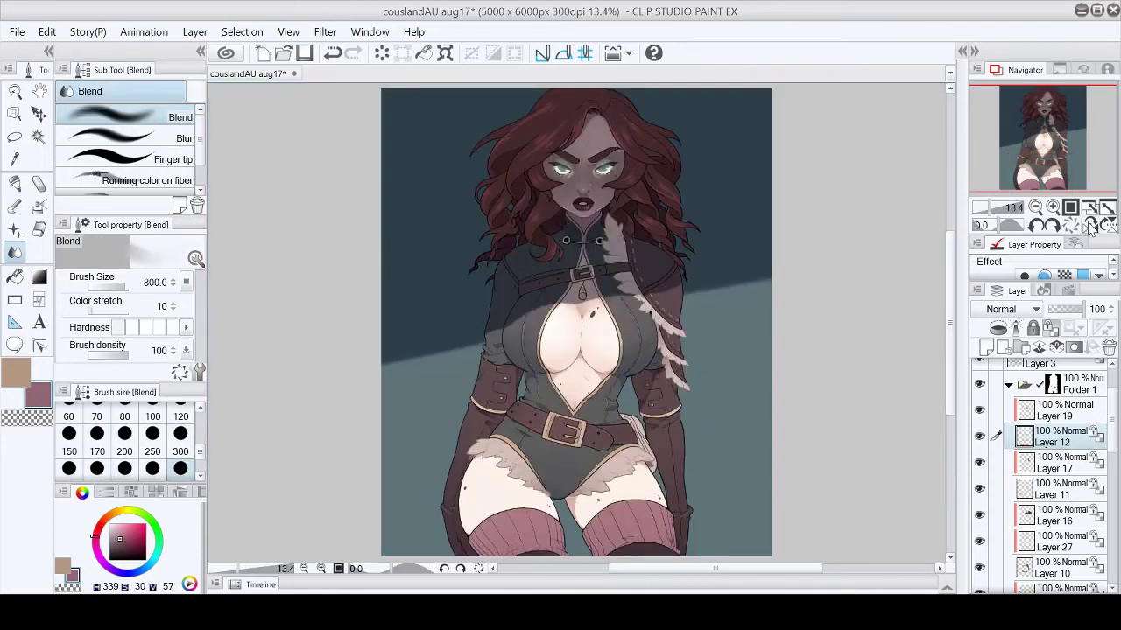
click(1090, 224)
Step: Lighten the ribbed stockings on Layer 12 with light pink (H 344, S 24, V 76) and smooth them with a size 300 Blend brush
click(121, 537)
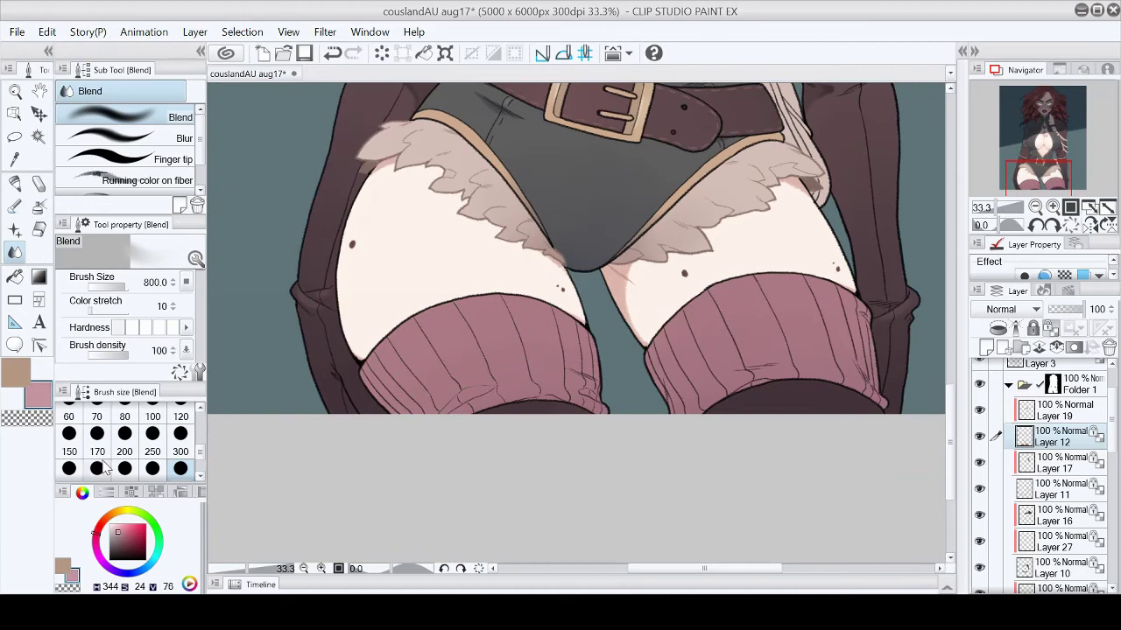
key(b)
key(j)
click(180, 434)
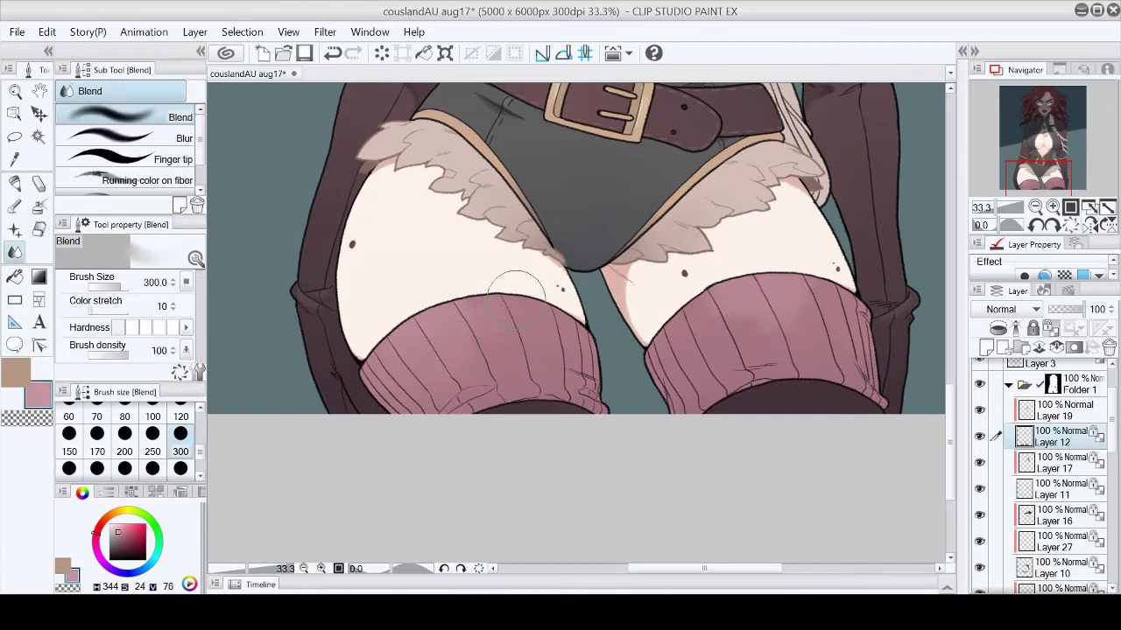
click(1090, 224)
click(1053, 207)
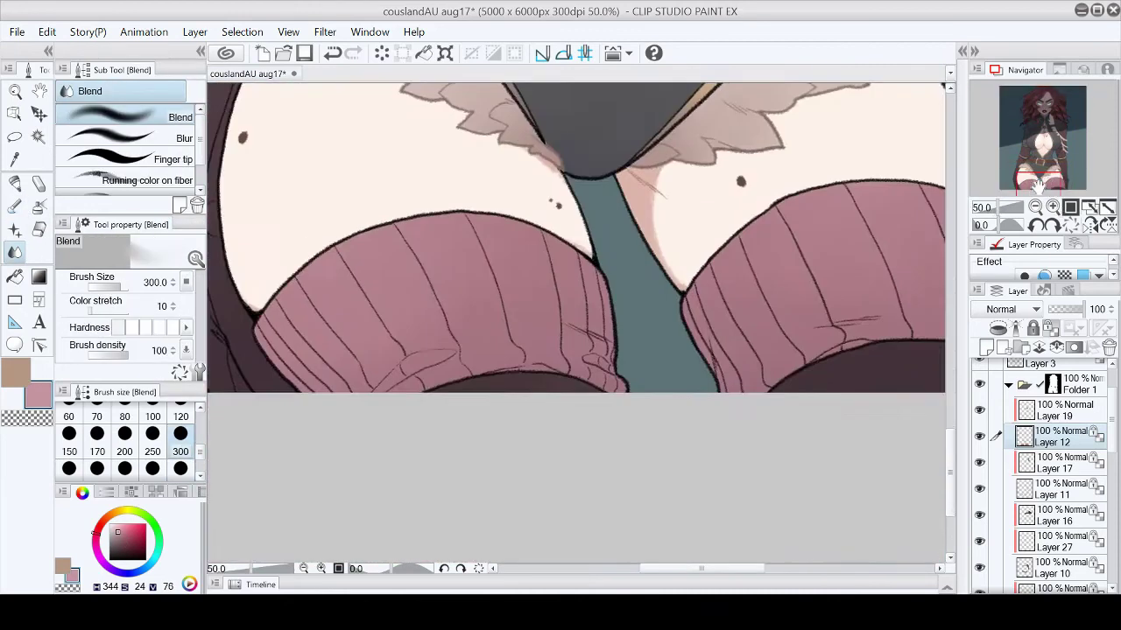
Step: Shade the folds along the lower edge of the first stocking with size 50 Chalk in muted plum (H 335, S 27, V 52)
click(126, 543)
click(119, 540)
key(p)
key(ctrl+alt+0)
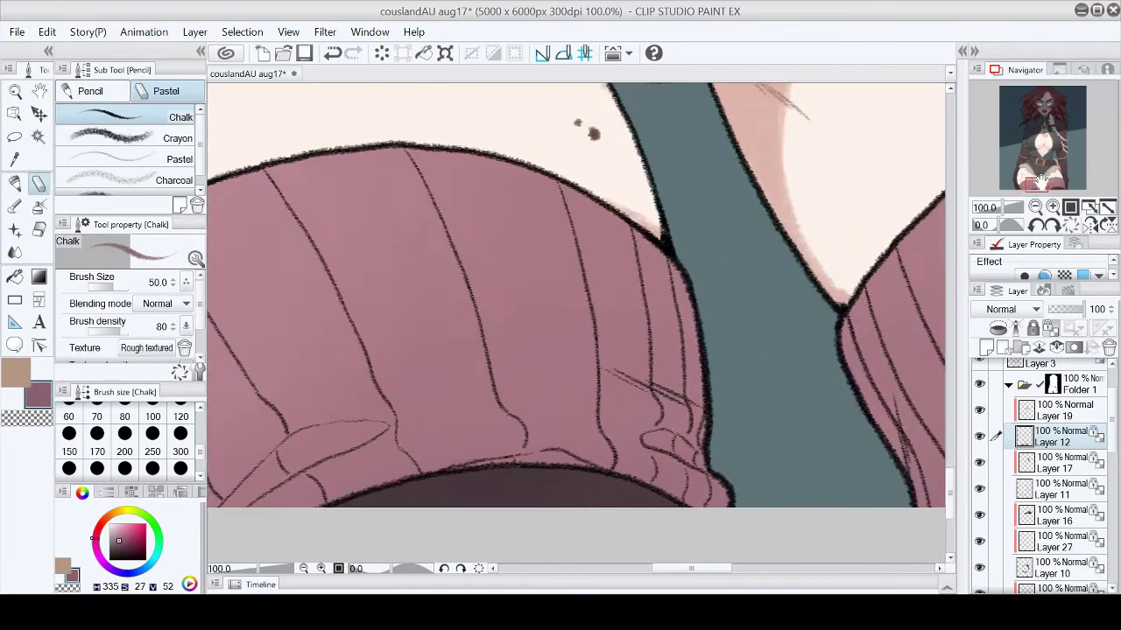
mouse_move(401, 406)
mouse_down()
mouse_move(491, 332)
mouse_move(508, 344)
mouse_move(501, 356)
mouse_up()
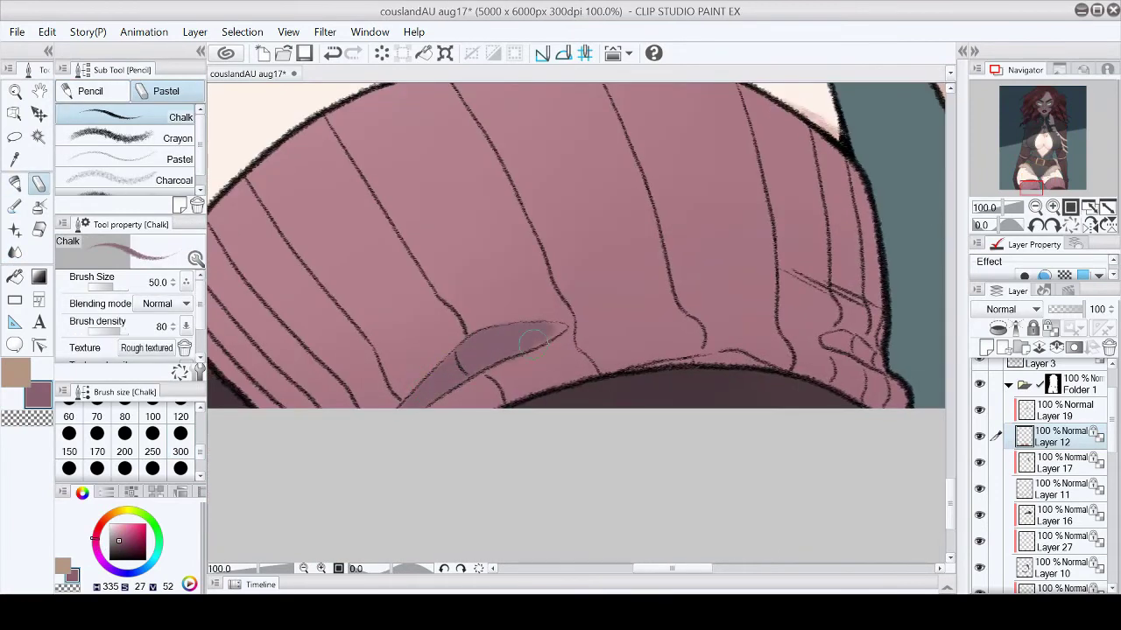
key(minus)
key(minus)
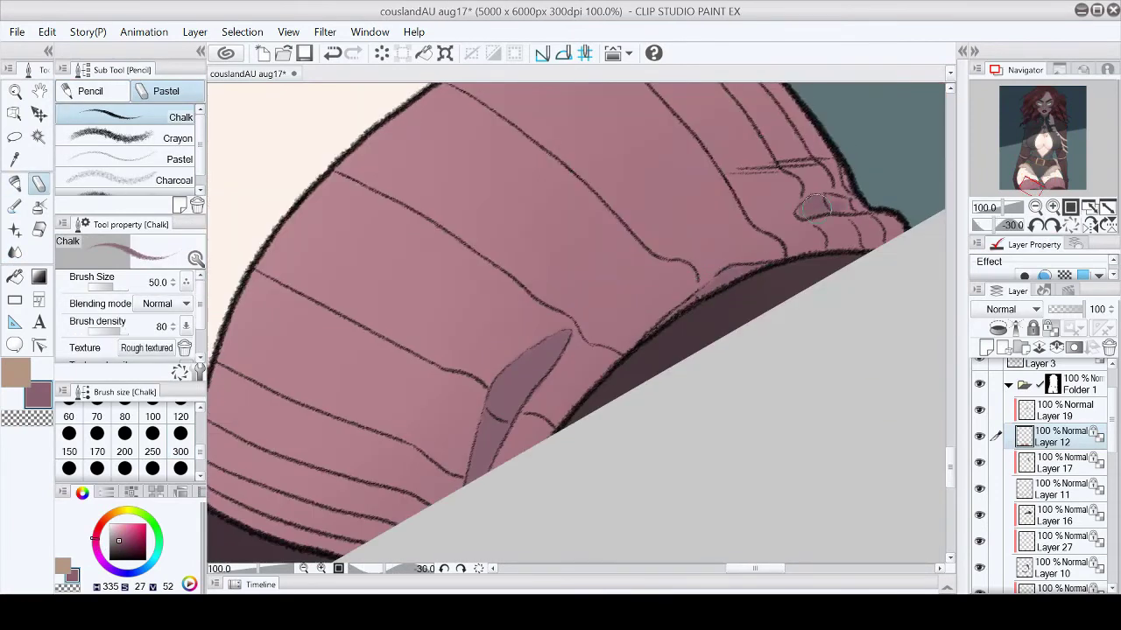
key(equal)
key(equal)
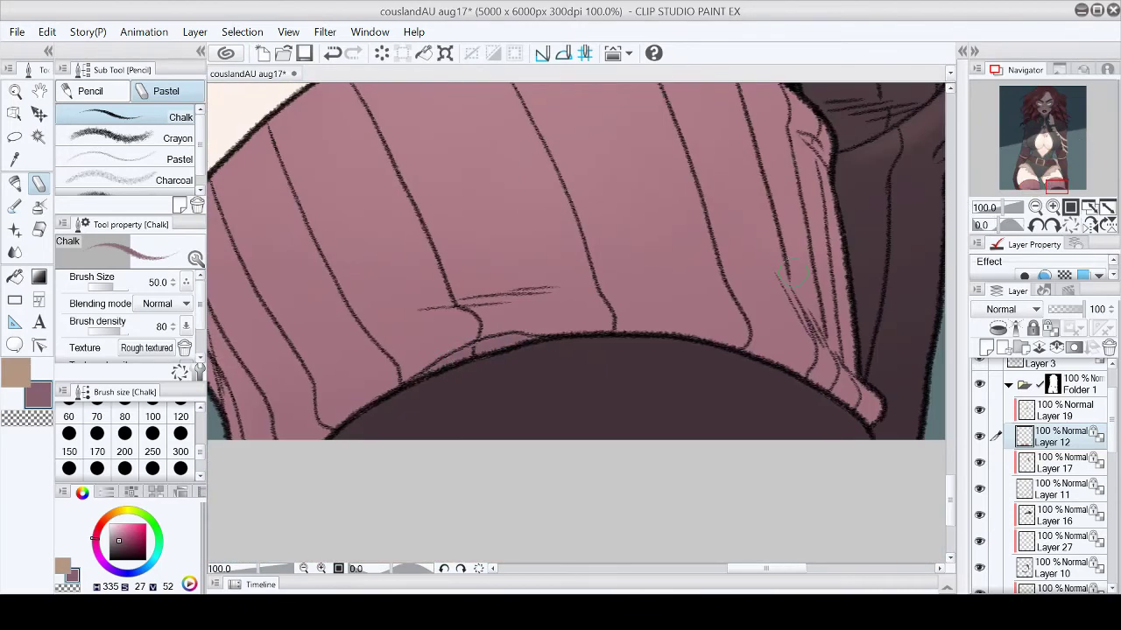
Step: Shade the other stocking's outer-side and lower folds with the same plum Chalk
mouse_move(812, 328)
mouse_down()
mouse_move(784, 232)
mouse_move(801, 302)
mouse_up()
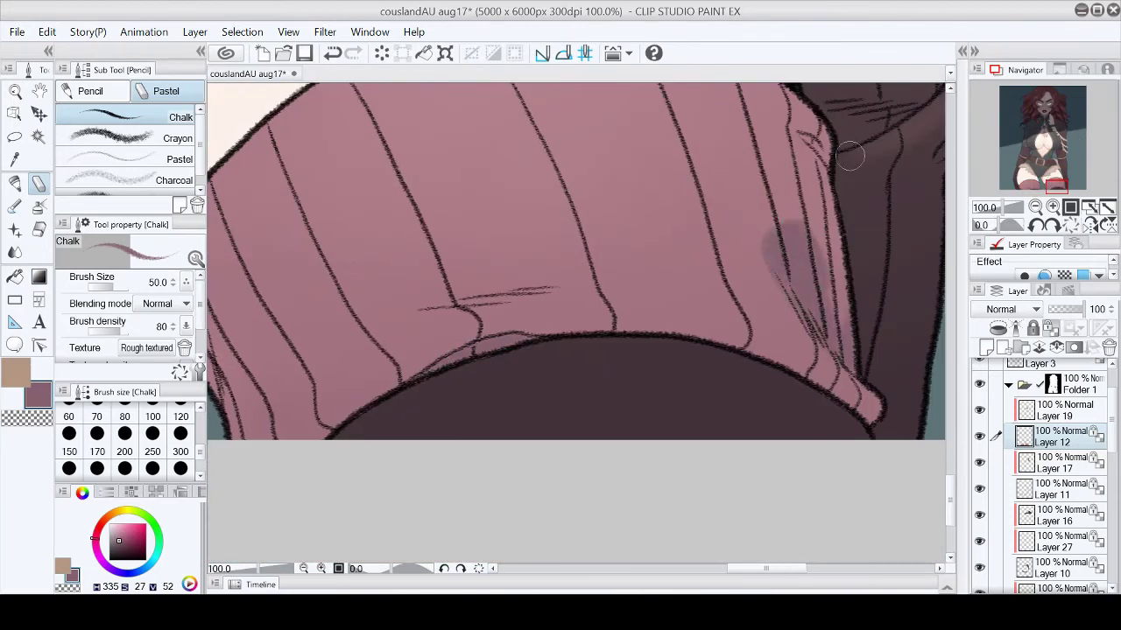
mouse_move(496, 302)
mouse_down()
mouse_move(438, 287)
mouse_move(533, 289)
mouse_up()
scroll(1057, 184, down, 5)
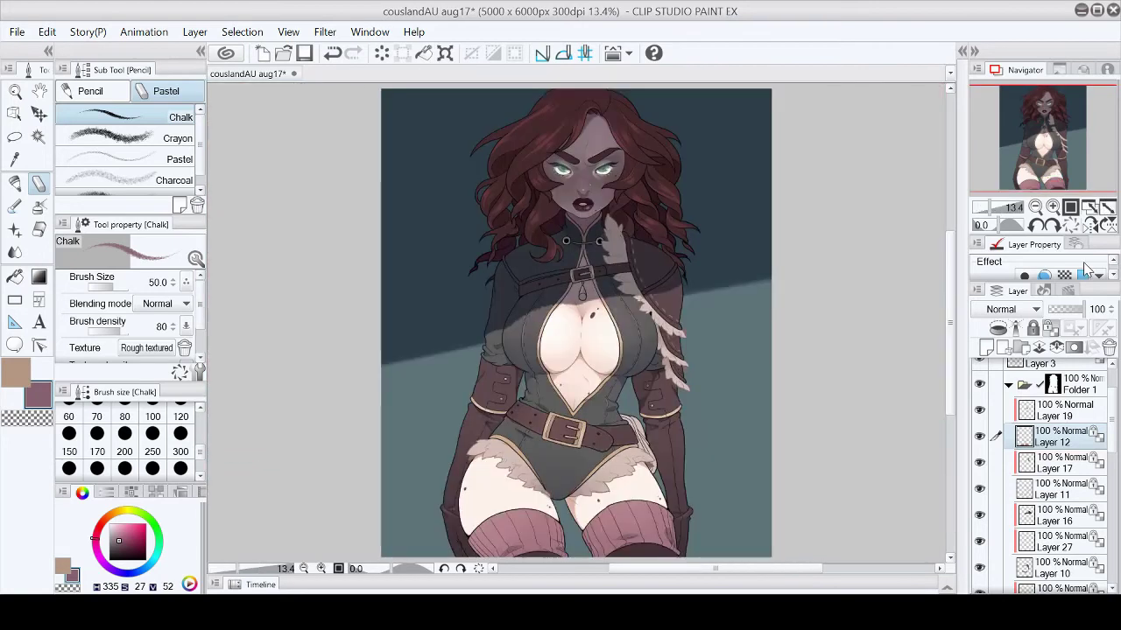
Step: Refine both stockings' fold shadows with pink Crayon and size 60 watercolor (H 344, S 28, V 69), plus plum Chalk (H 336, S 28, V 53)
scroll(1057, 171, up, 2)
scroll(1058, 179, up, 2)
click(112, 138)
drag(653, 347, 768, 320)
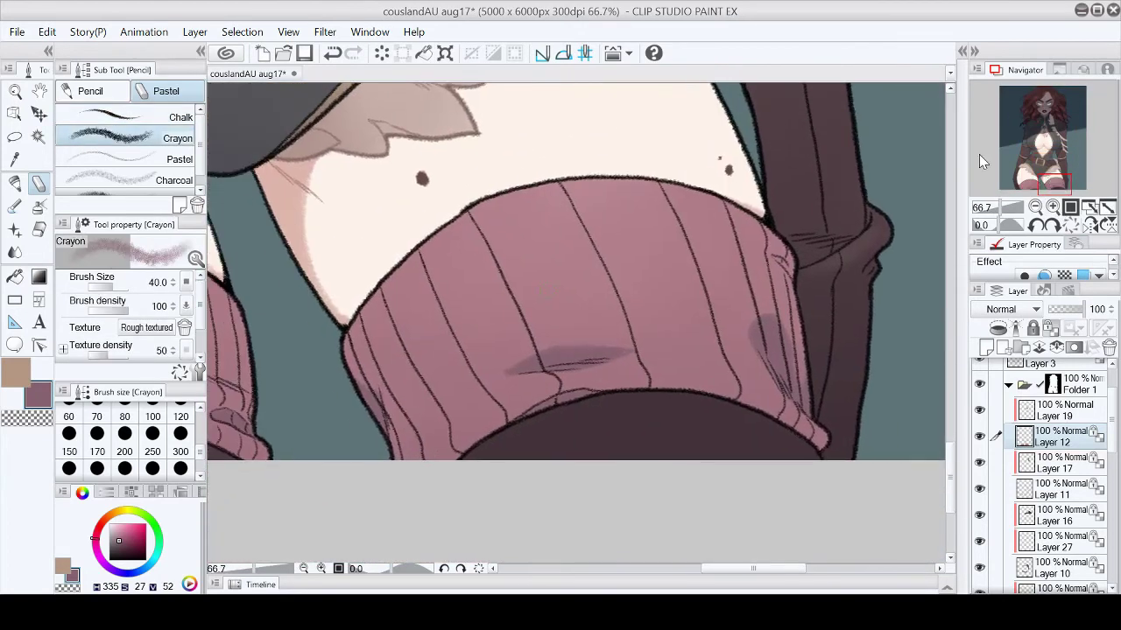
key(b)
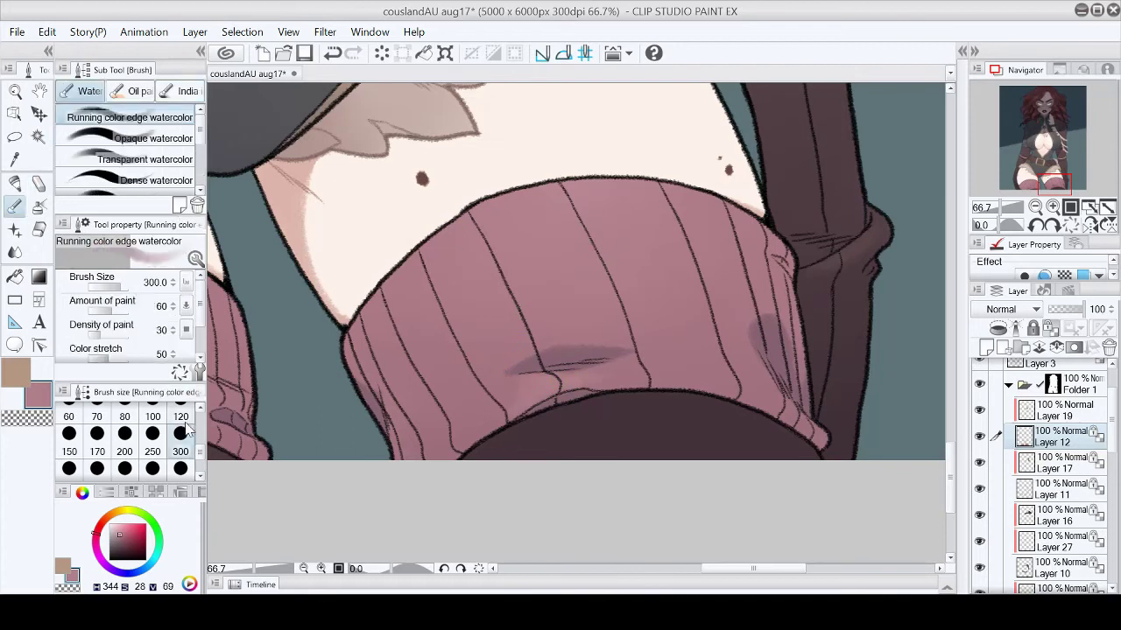
scroll(1111, 149, down, 4)
scroll(1110, 149, up, 4)
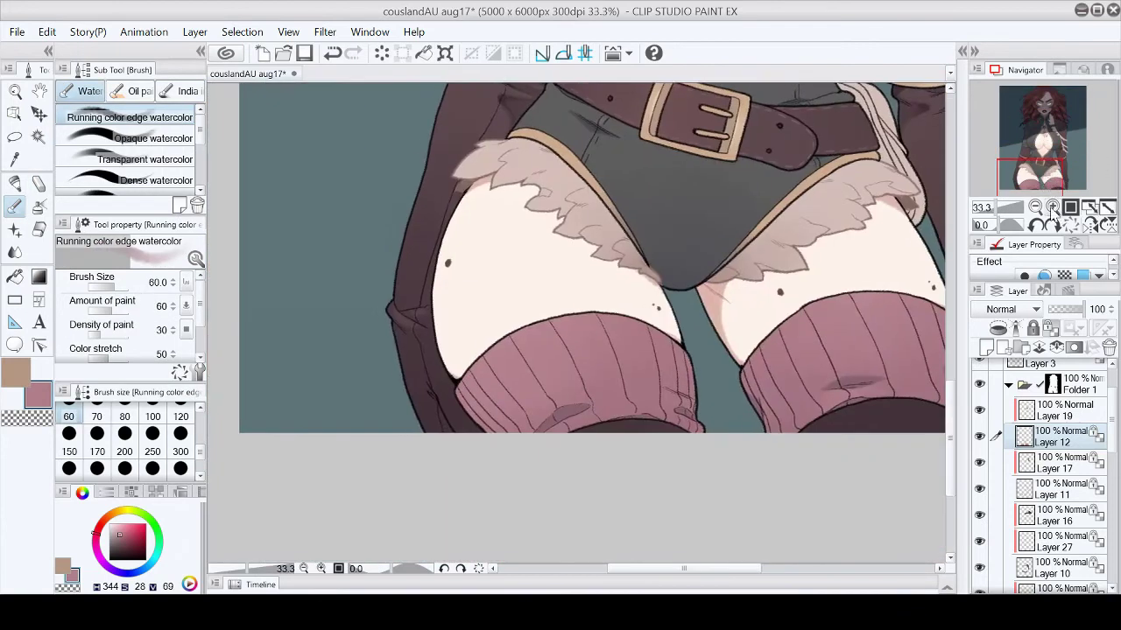
key(p)
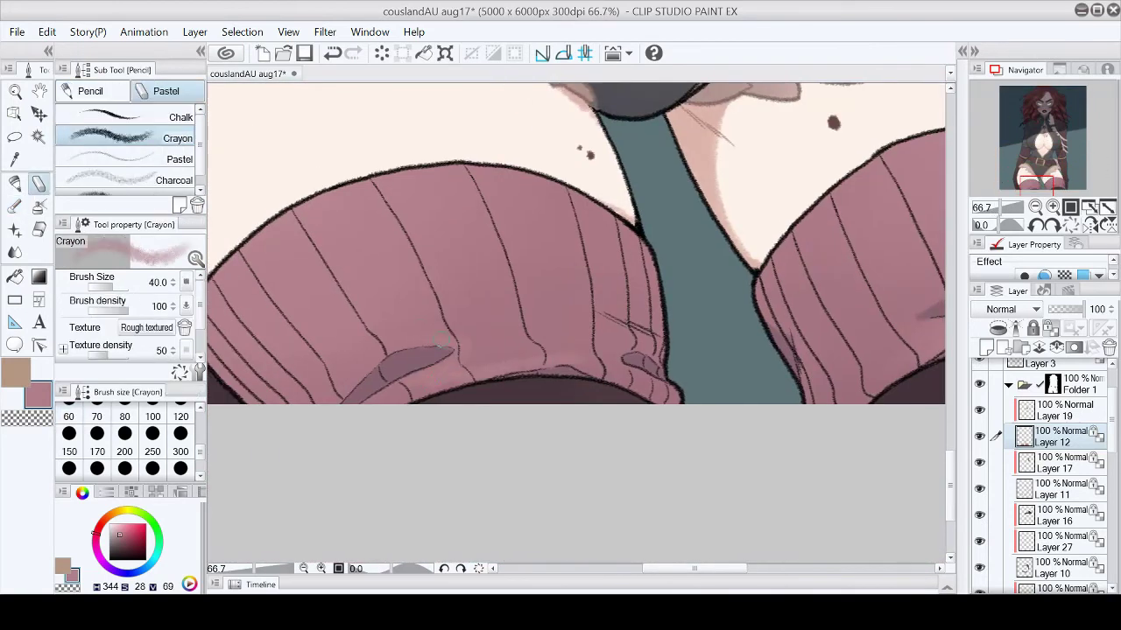
key(b)
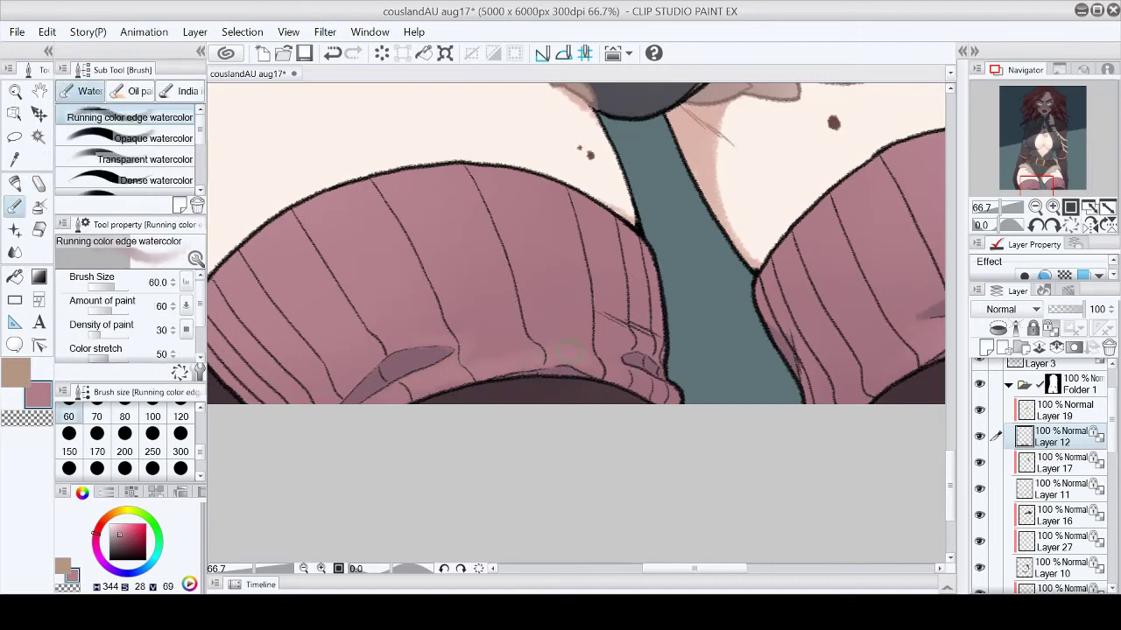
scroll(489, 364, up, 1)
key(p)
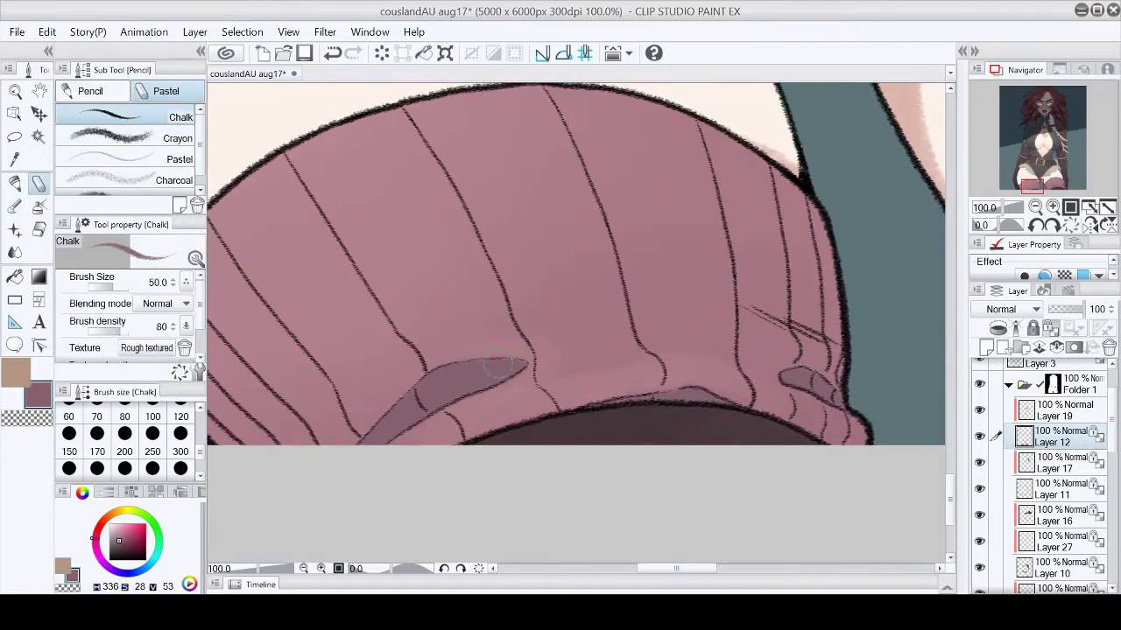
Step: Save the illustration and add a new layer at the head of Folder 1, set to Add (Glow)
click(1107, 207)
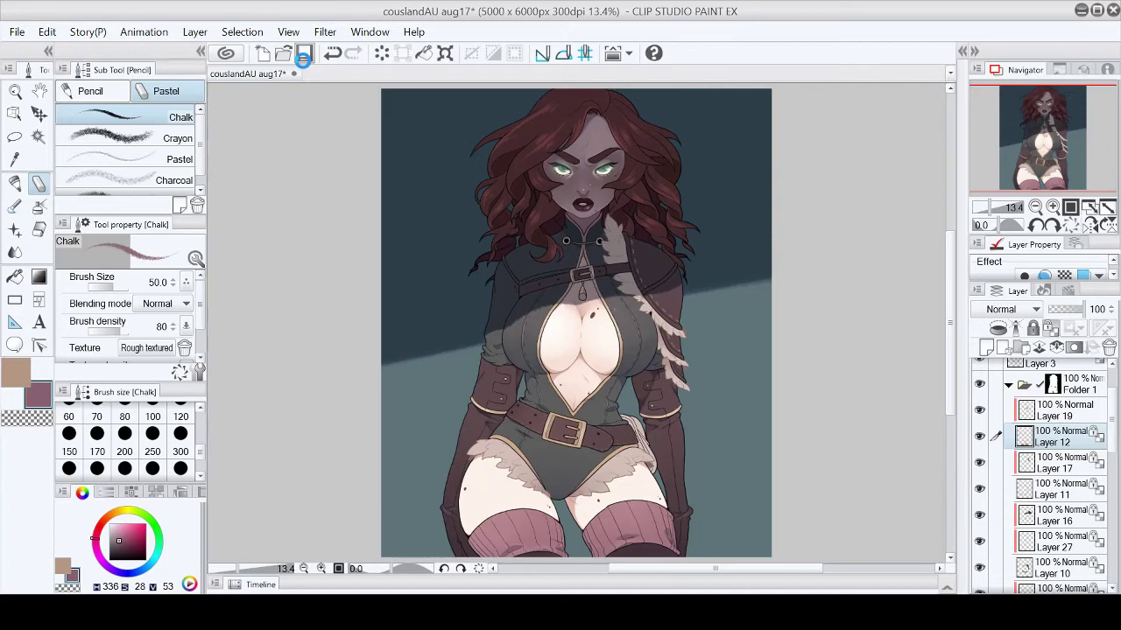
click(998, 348)
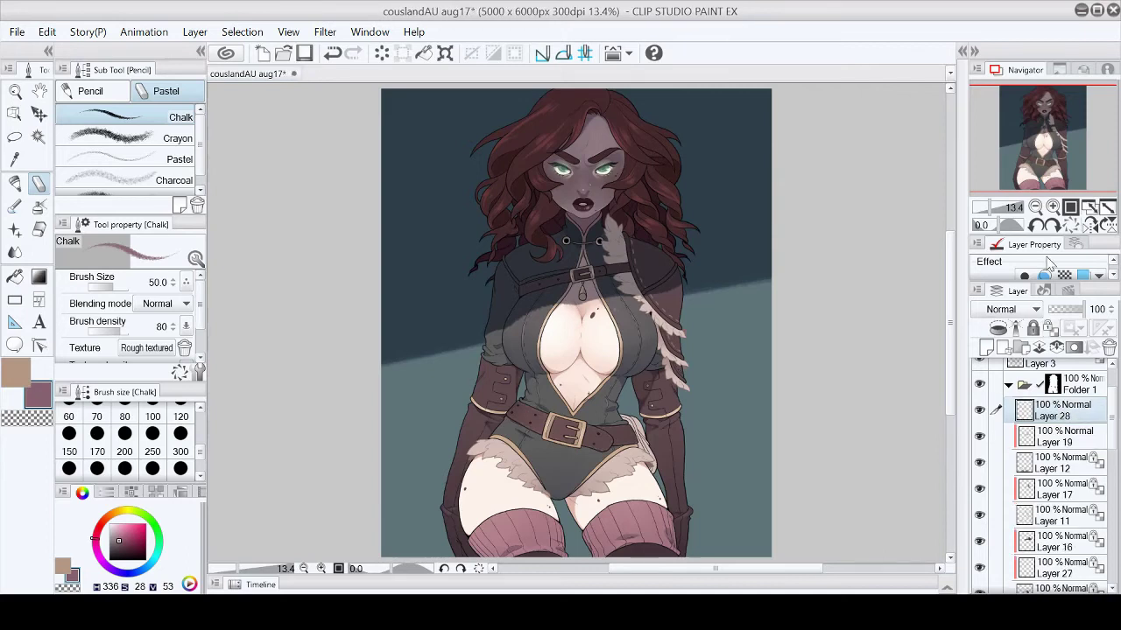
key(b)
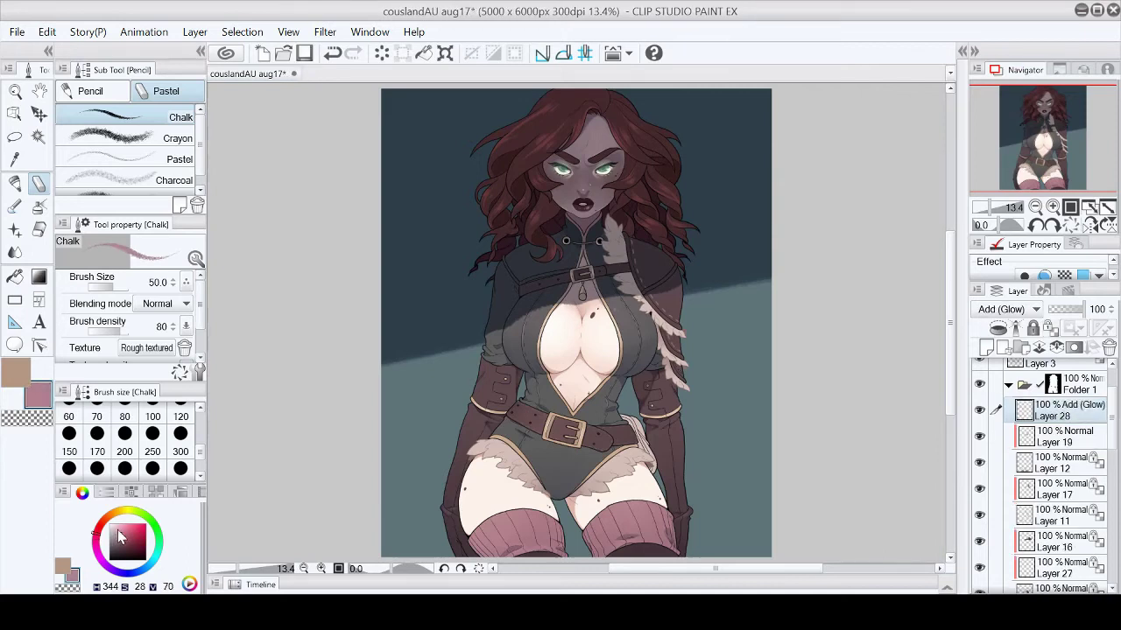
Step: Paint a broad soft glow over the lit chest on Layer 28 in pale pink (H 344, S 16, V 84)
scroll(171, 455, down, 2)
click(180, 420)
mouse_move(591, 337)
mouse_down()
mouse_move(543, 323)
mouse_move(621, 334)
mouse_move(591, 408)
mouse_up()
key(ctrl+plus)
Step: Erase the glow above the cast shadow's edge across the chest using transparent Chalk at sizes 70 and 120
key(p)
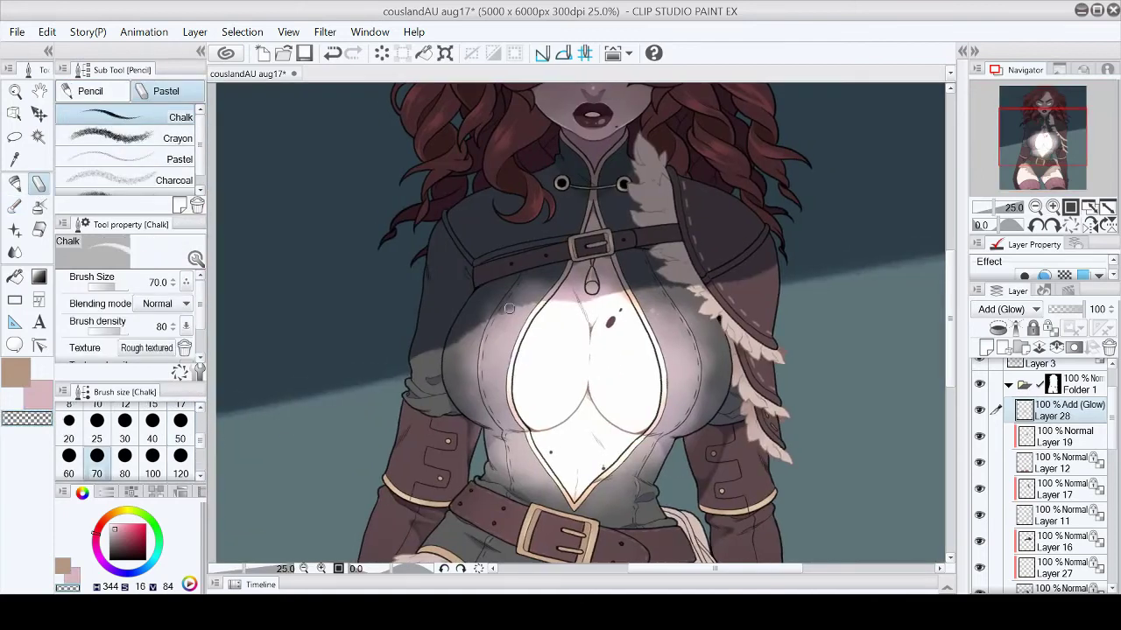
drag(486, 316, 535, 281)
drag(612, 279, 591, 289)
key(ctrl+0)
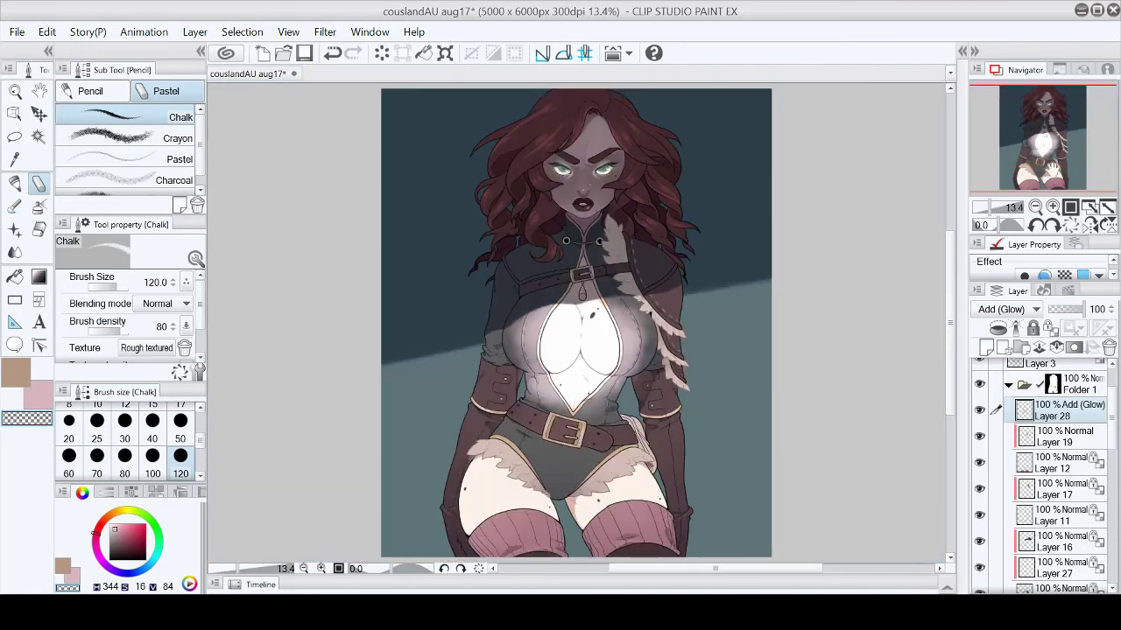
Step: Lower the glow layer's opacity to 25 and soften the chest glow with a size 300 Blend brush
key(ctrl+plus)
key(ctrl+plus)
key(ctrl+plus)
drag(1084, 310, 1065, 313)
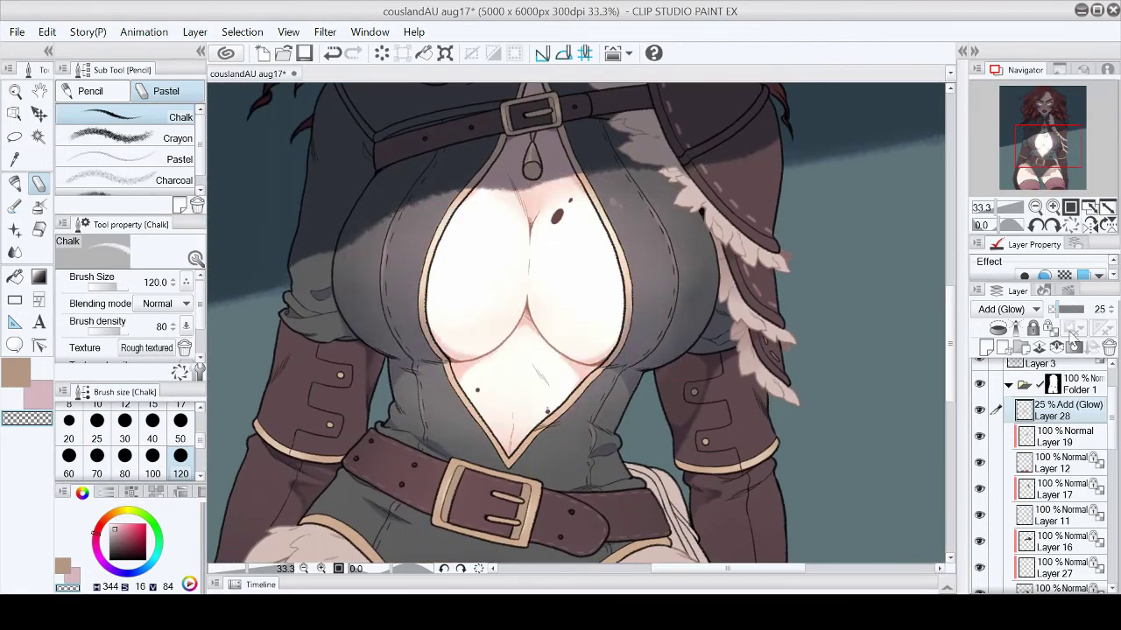
key(j)
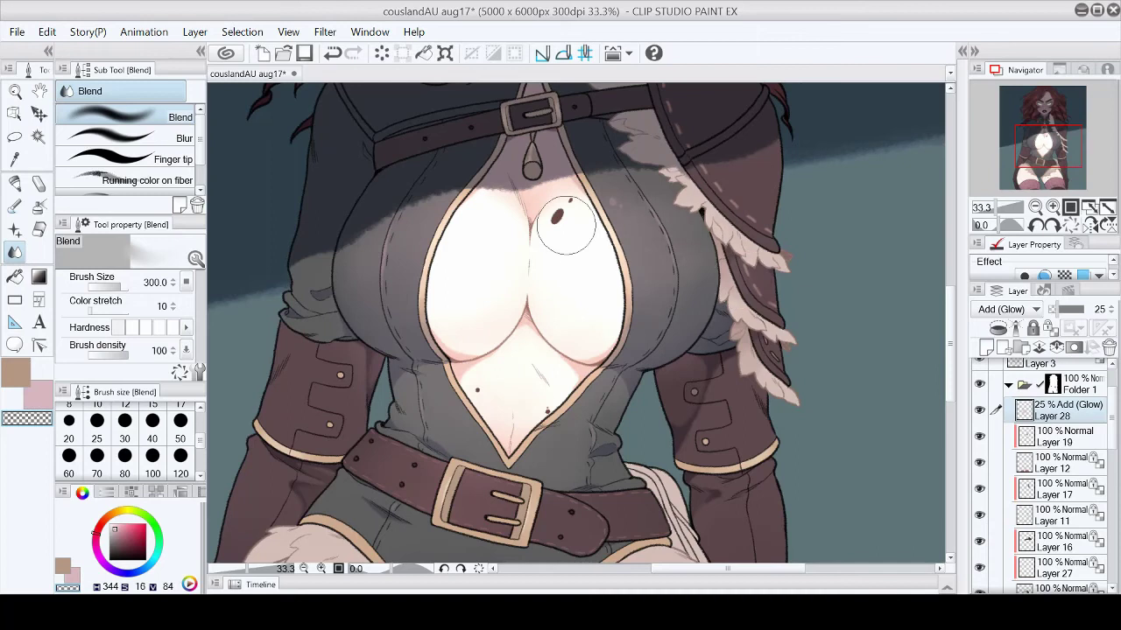
key(ctrl+0)
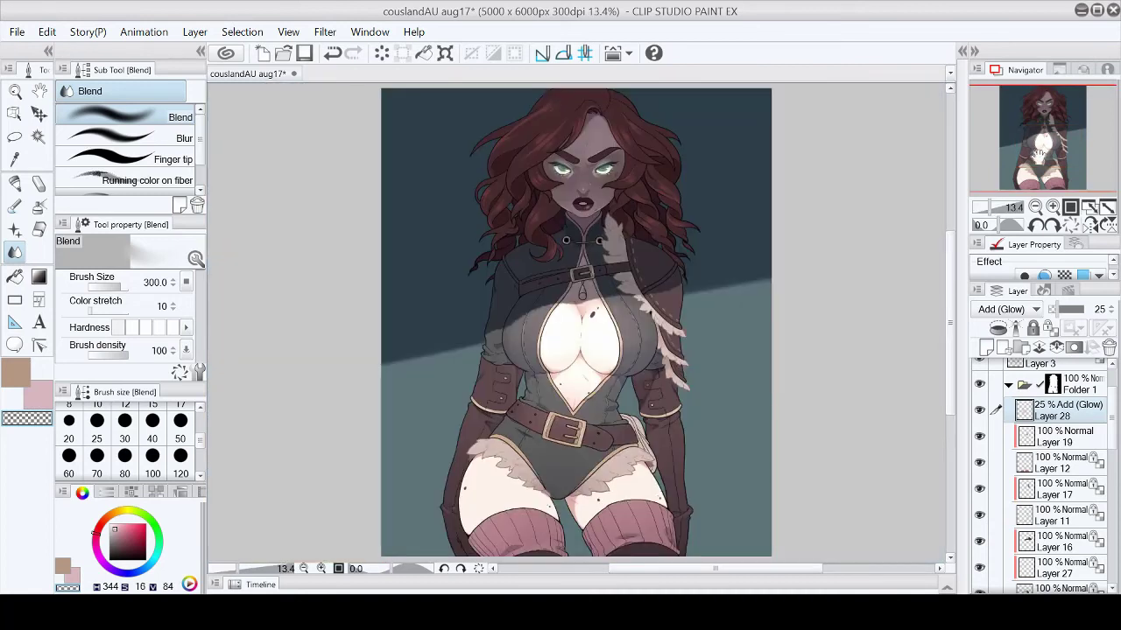
Step: Apply a filter to the glow layer, lasso the chest area, apply a filter within that selection, and deselect
key(ctrl+plus)
key(ctrl+plus)
click(325, 32)
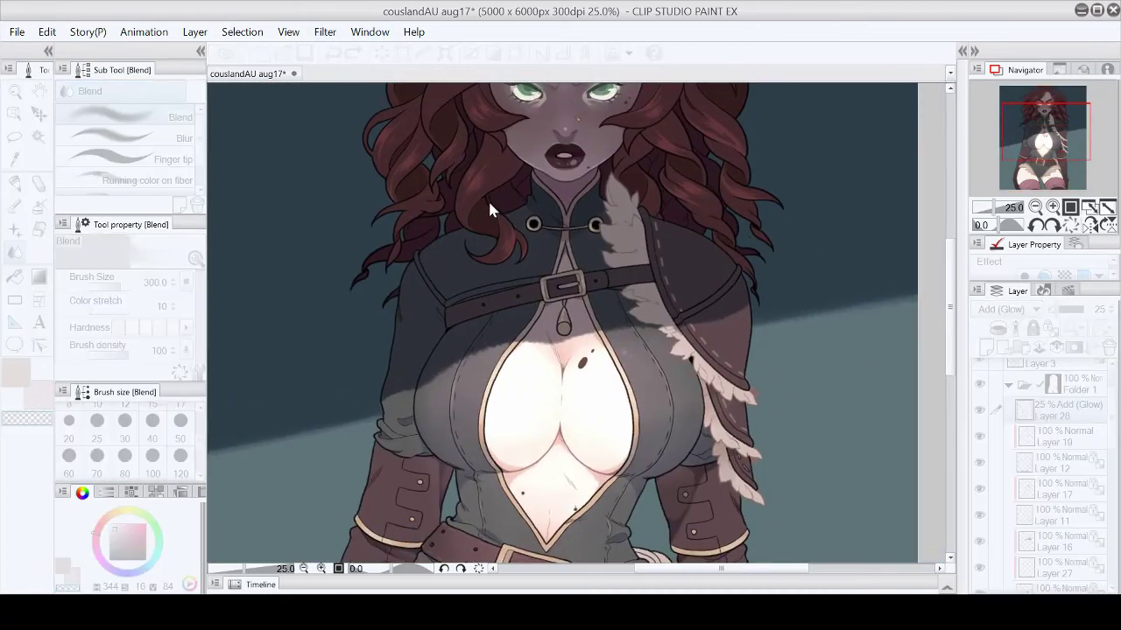
key(Return)
scroll(825, 187, down, 2)
key(m)
drag(613, 171, 530, 194)
click(325, 31)
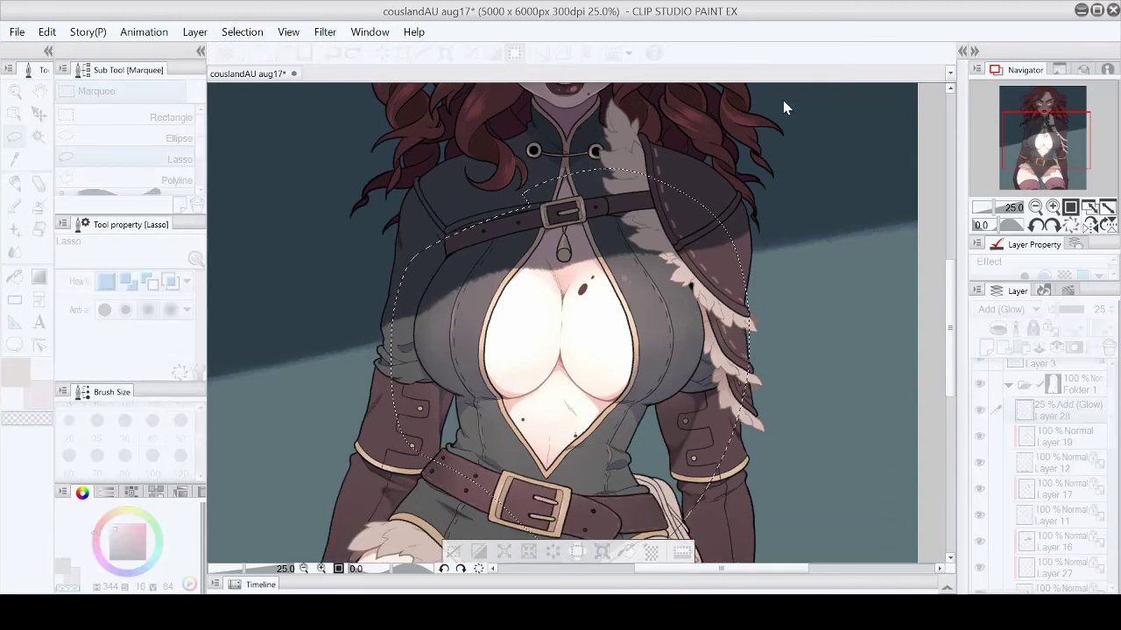
key(Return)
key(ctrl+d)
click(1106, 207)
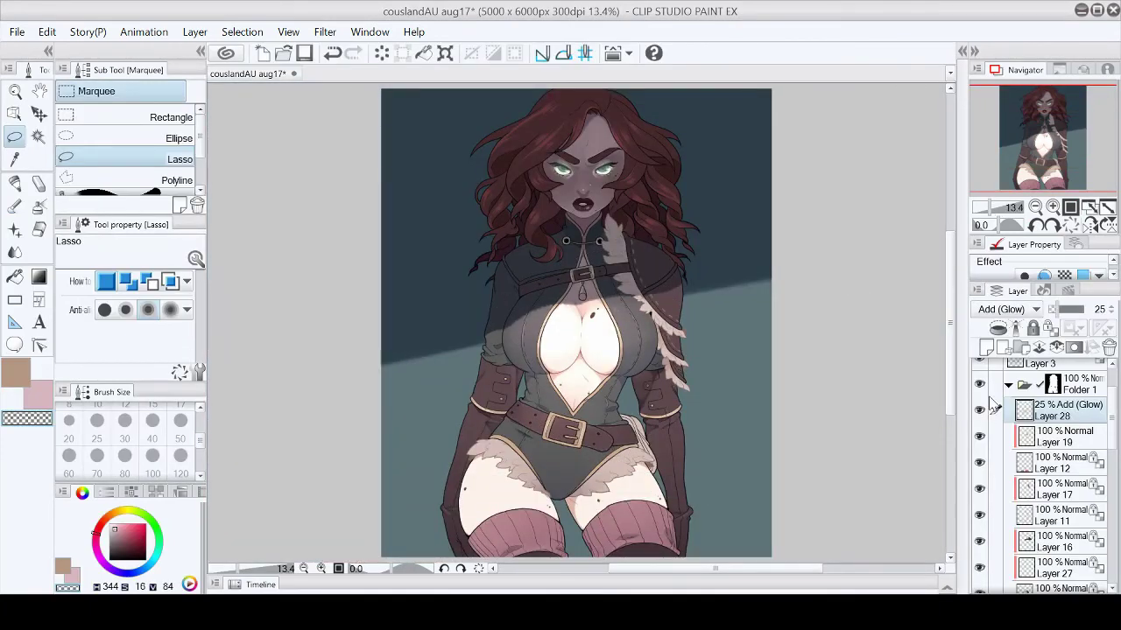
Step: Recolor the upper hair's inner line art on Layer 3 with the size 50 Fill-in-mono pen in dark plum (H 334, S 48, V 17)
scroll(994, 405, up, 2)
click(1055, 424)
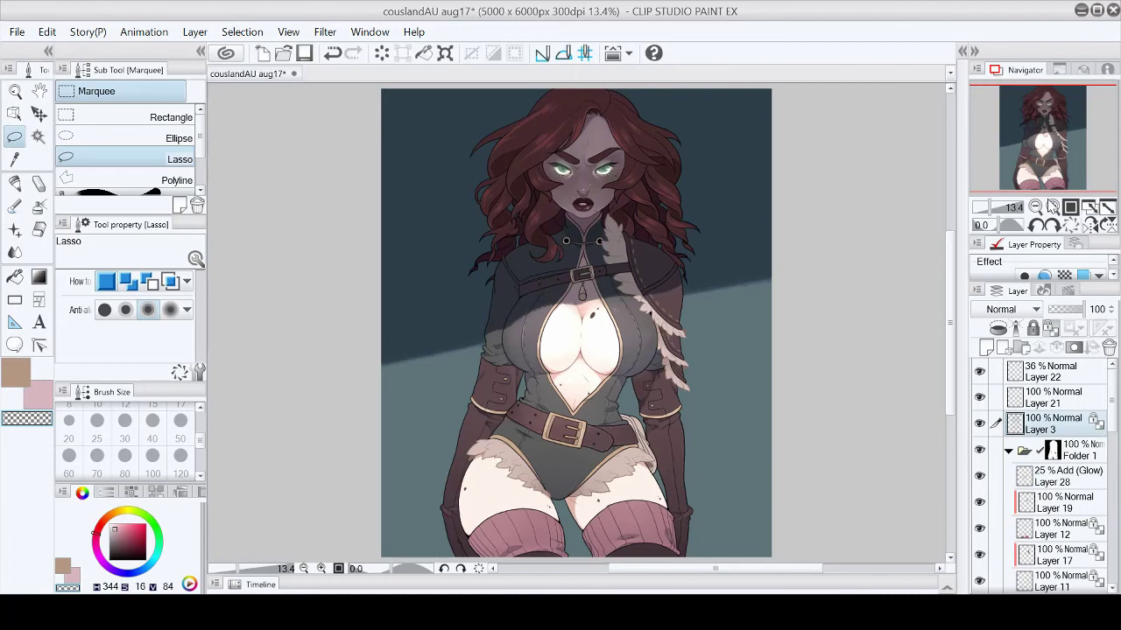
scroll(566, 117, up, 4)
key(p)
scroll(701, 113, up, 3)
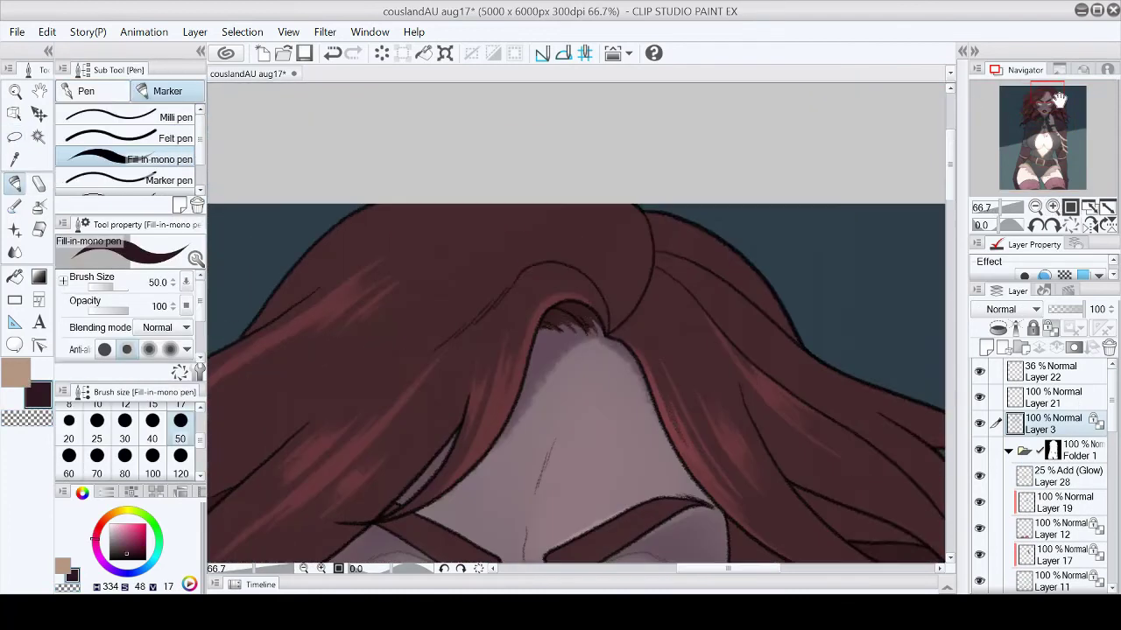
scroll(726, 105, down, 1)
drag(726, 105, 696, 175)
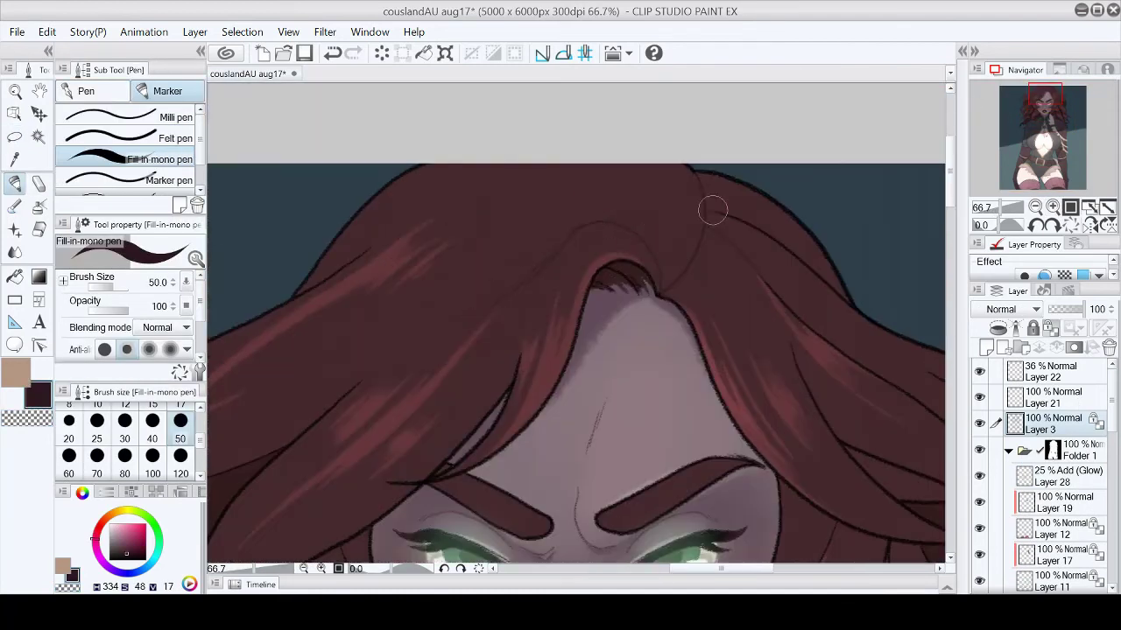
drag(322, 278, 445, 230)
drag(388, 430, 324, 430)
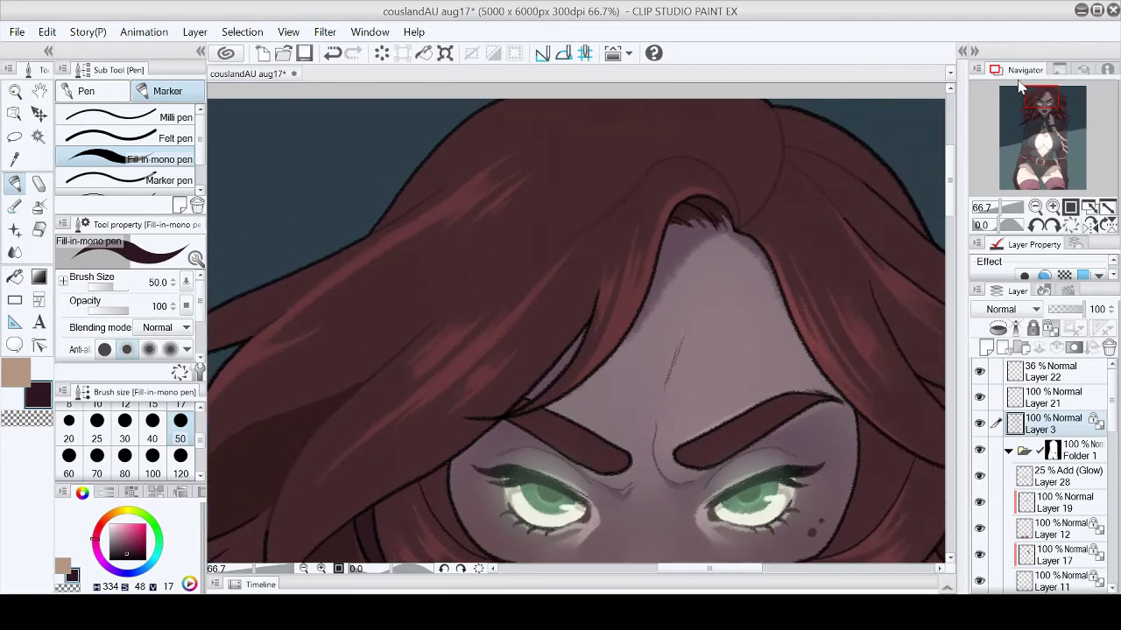
Step: Soften the line art along the hairline and the locks framing the face with size 80 Running color edge watercolor
key(b)
click(126, 468)
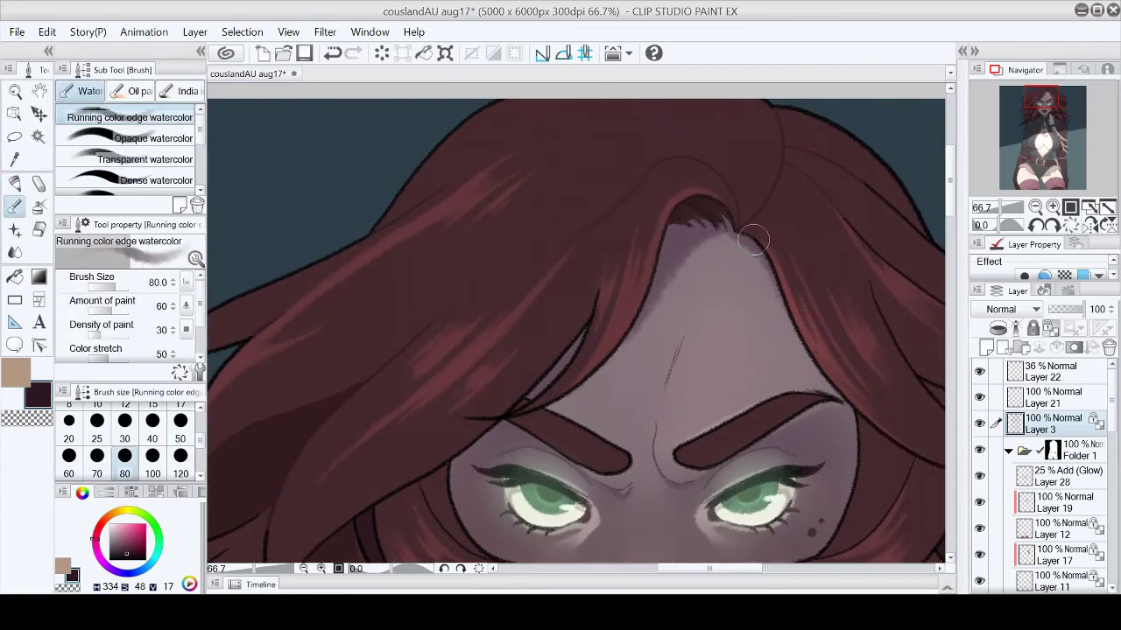
scroll(753, 239, down, 3)
scroll(625, 376, down, 4)
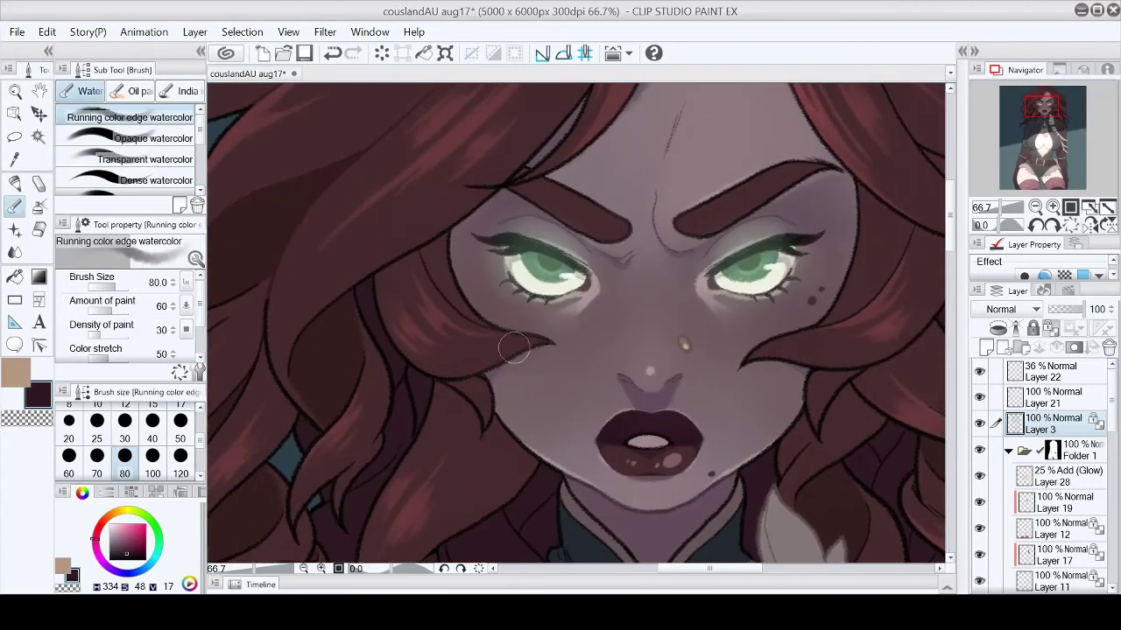
Step: Recolor the line art of the hair locks beside the eye with the size 50 Fill-in-mono pen
key(p)
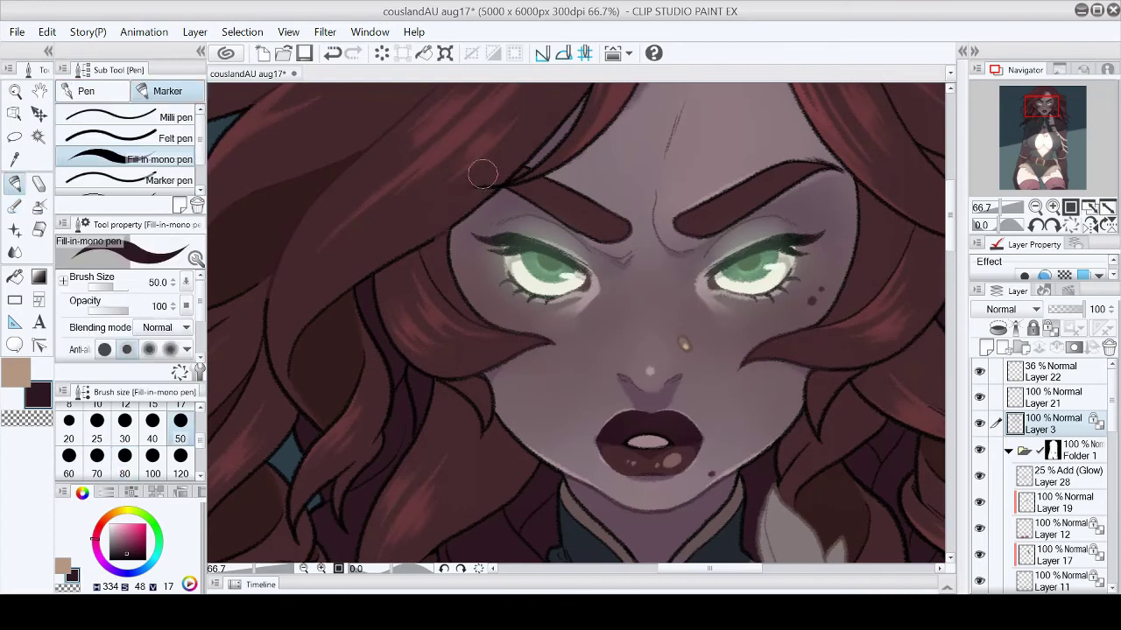
key(ctrl+plus)
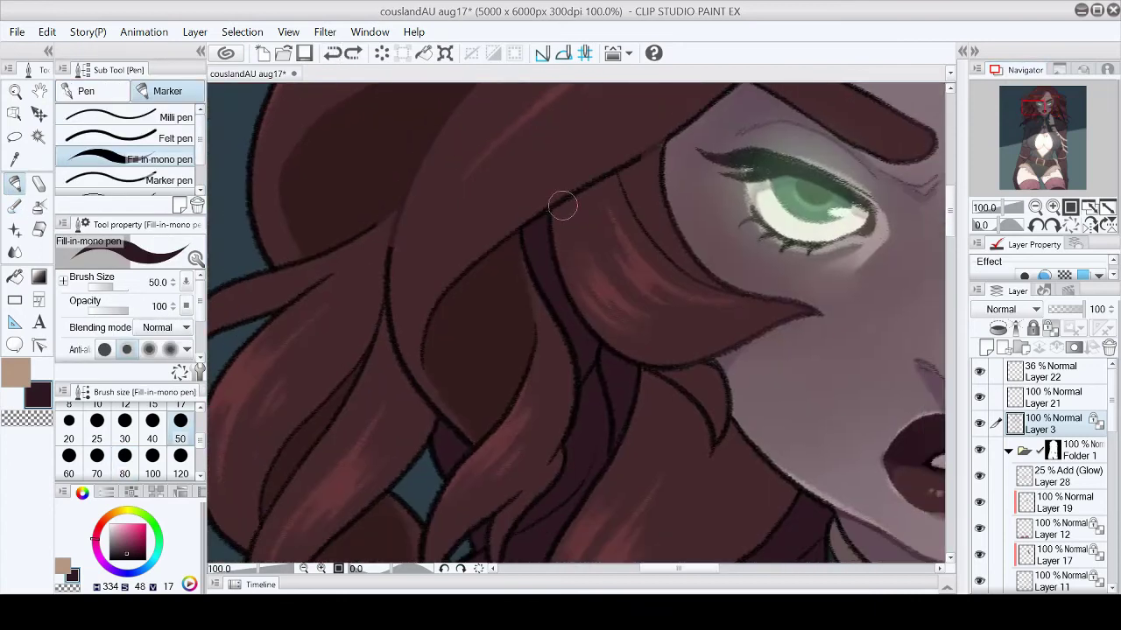
scroll(1116, 508, down, 5)
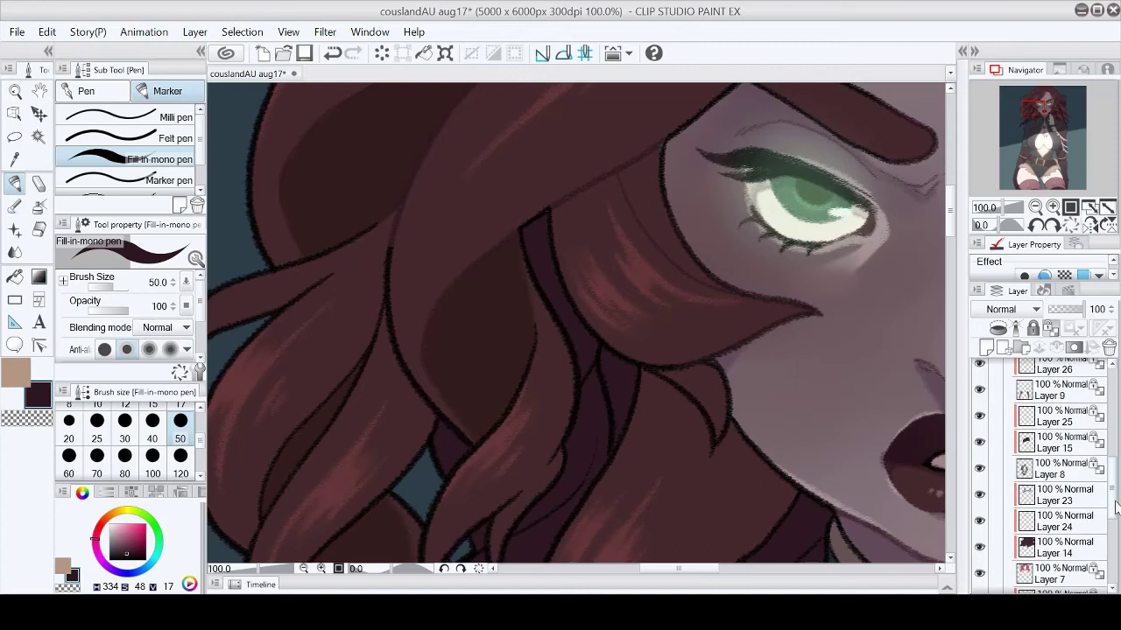
scroll(1116, 507, down, 3)
click(985, 531)
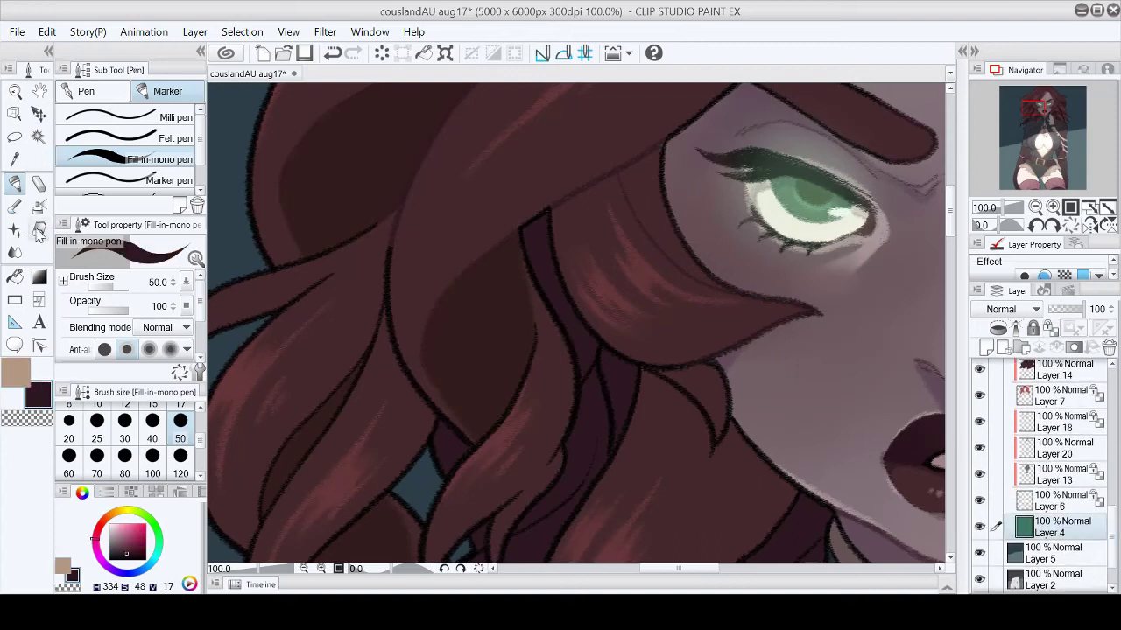
key(g)
scroll(1110, 525, up, 6)
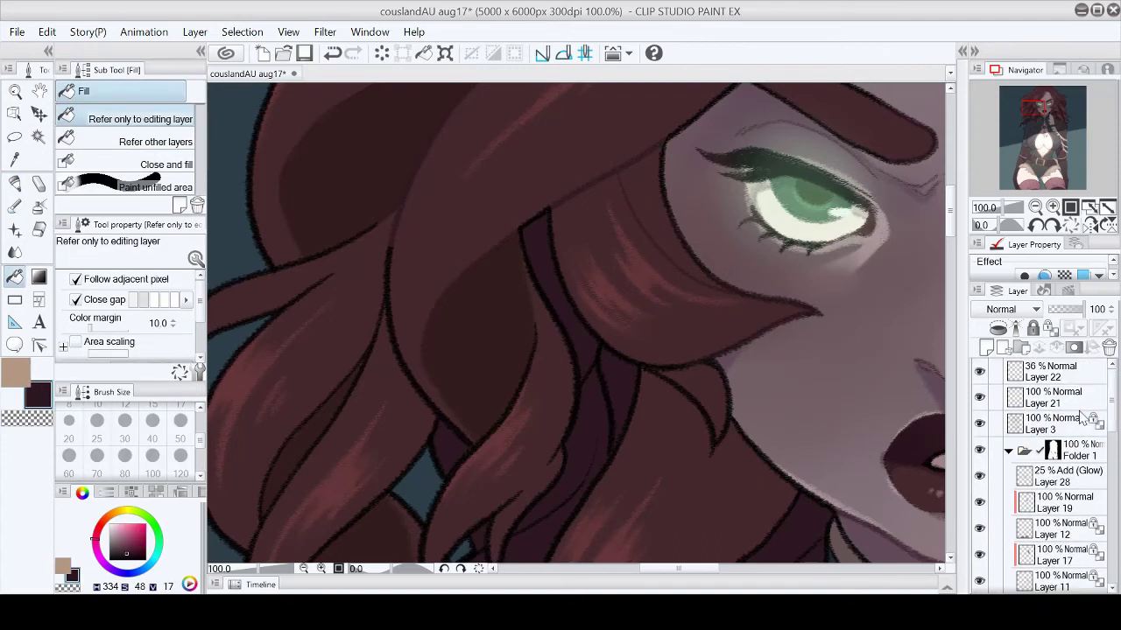
Step: Recolor the line art of the lower hair locks beside the jaw and over the shoulder on Layer 3 with the size 50 Fill-in-mono pen
click(1055, 424)
key(p)
mouse_move(646, 370)
mouse_down()
mouse_move(675, 362)
mouse_move(694, 399)
mouse_move(704, 365)
mouse_move(723, 421)
mouse_up()
scroll(950, 357, down, 4)
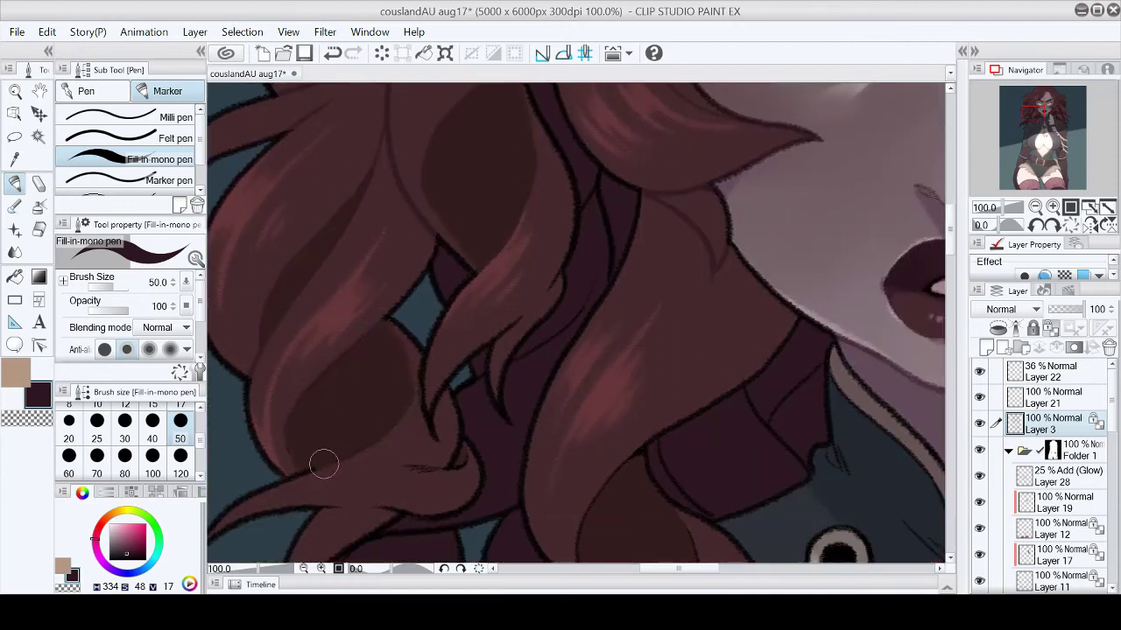
drag(420, 353, 437, 380)
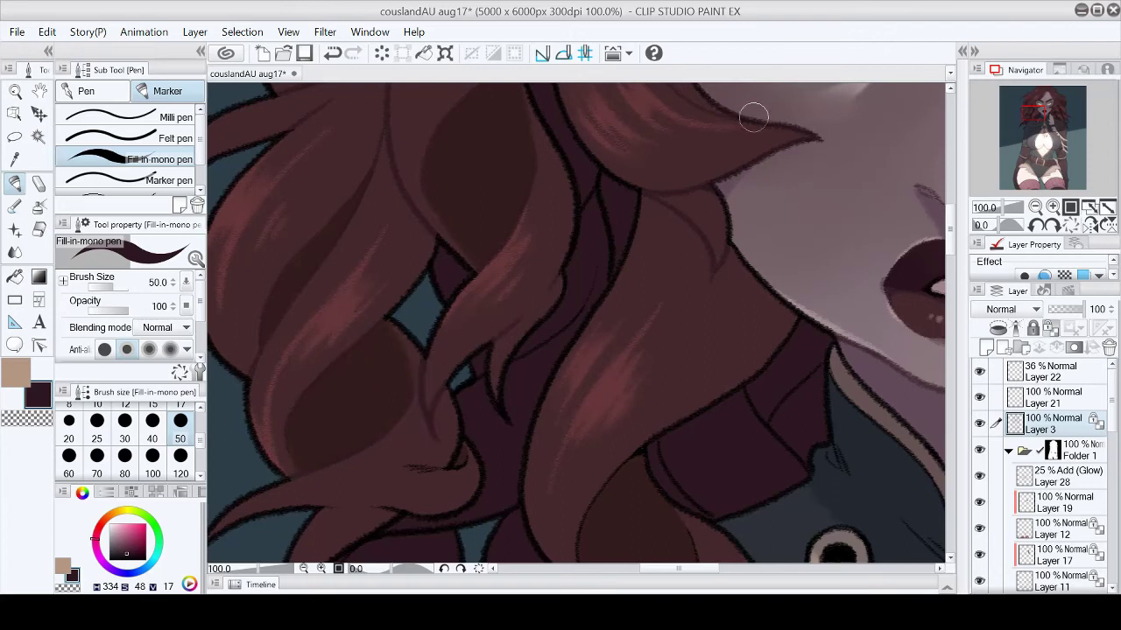
scroll(639, 260, down, 4)
mouse_move(683, 351)
mouse_down()
mouse_move(698, 429)
mouse_move(756, 405)
mouse_up()
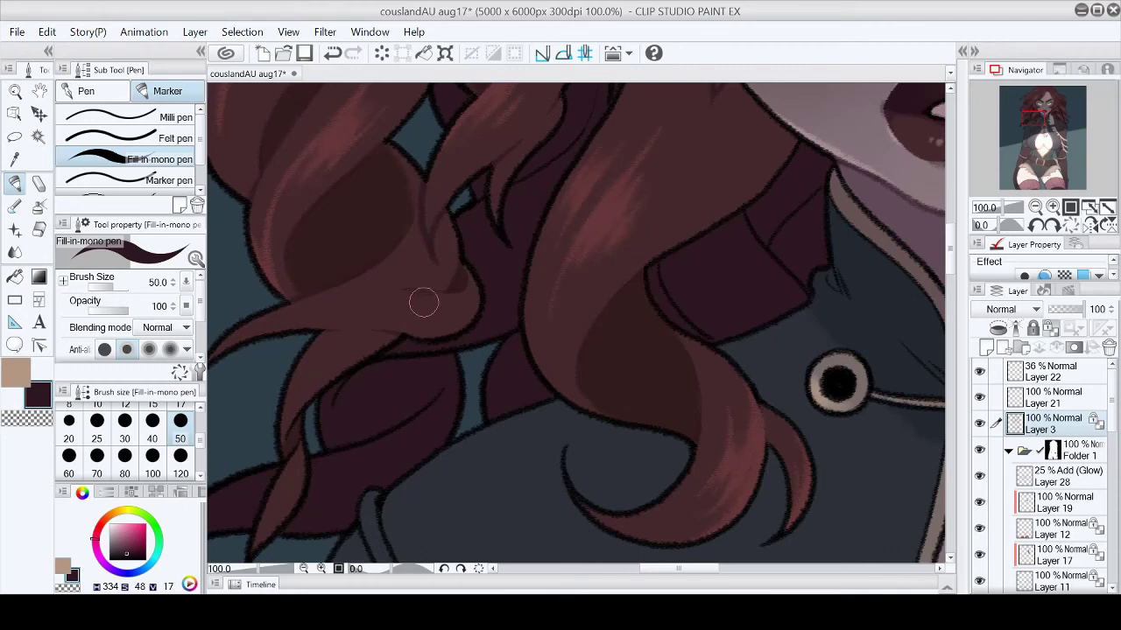
scroll(652, 553, down, 6)
Step: Recolor the inner line art of the hair on the other side of the face in dark plum, from the forehead down to the cheek locks
scroll(459, 227, up, 10)
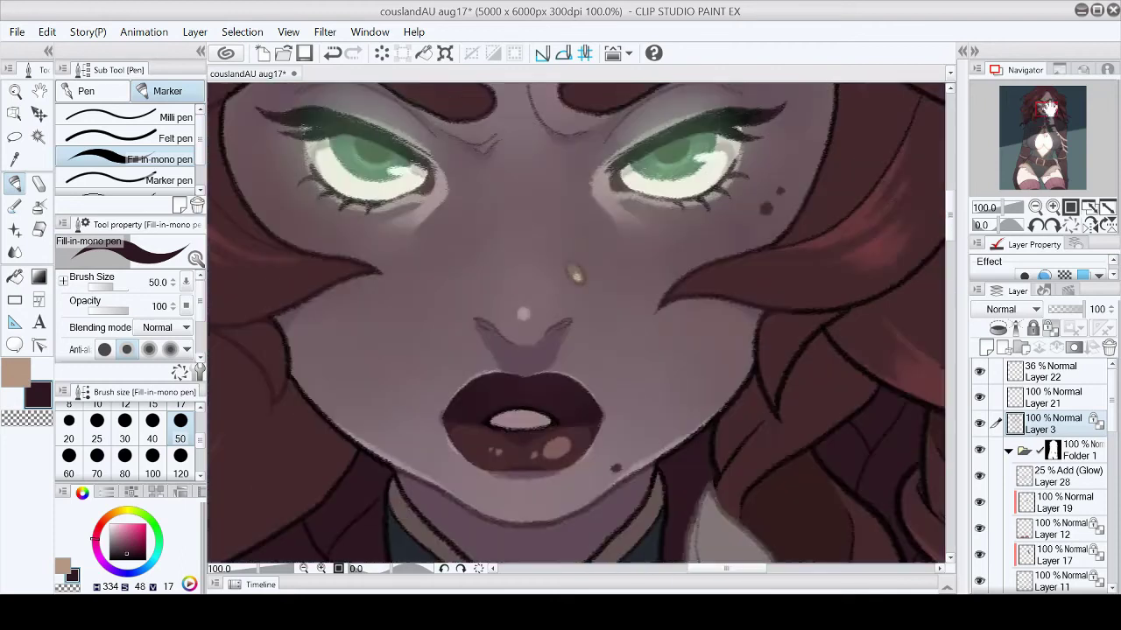
scroll(755, 266, up, 8)
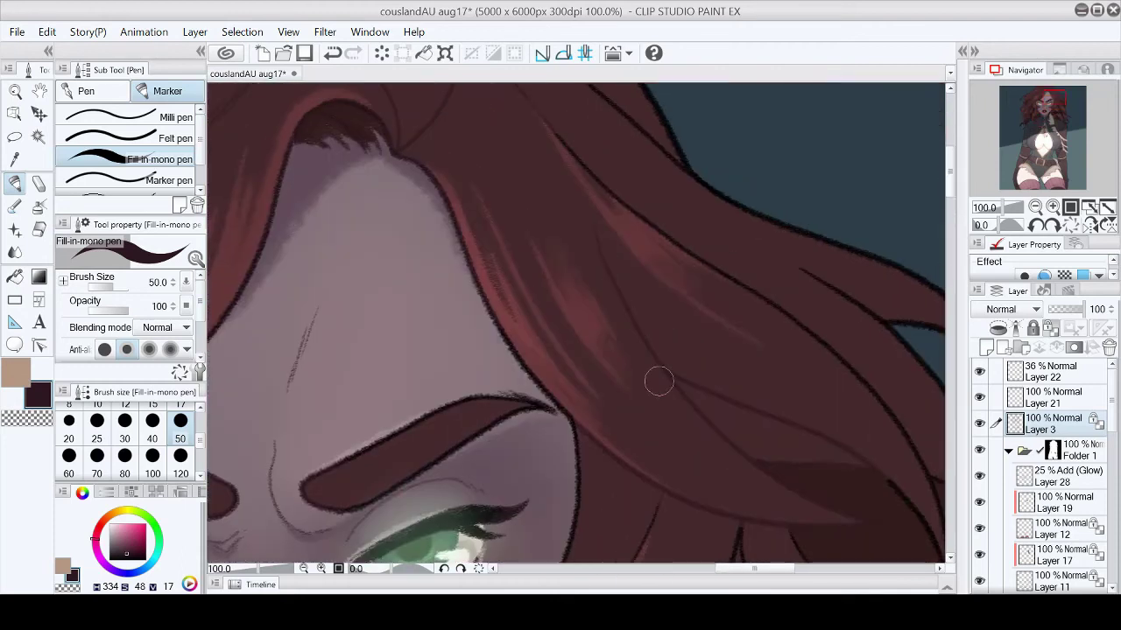
scroll(576, 130, down, 4)
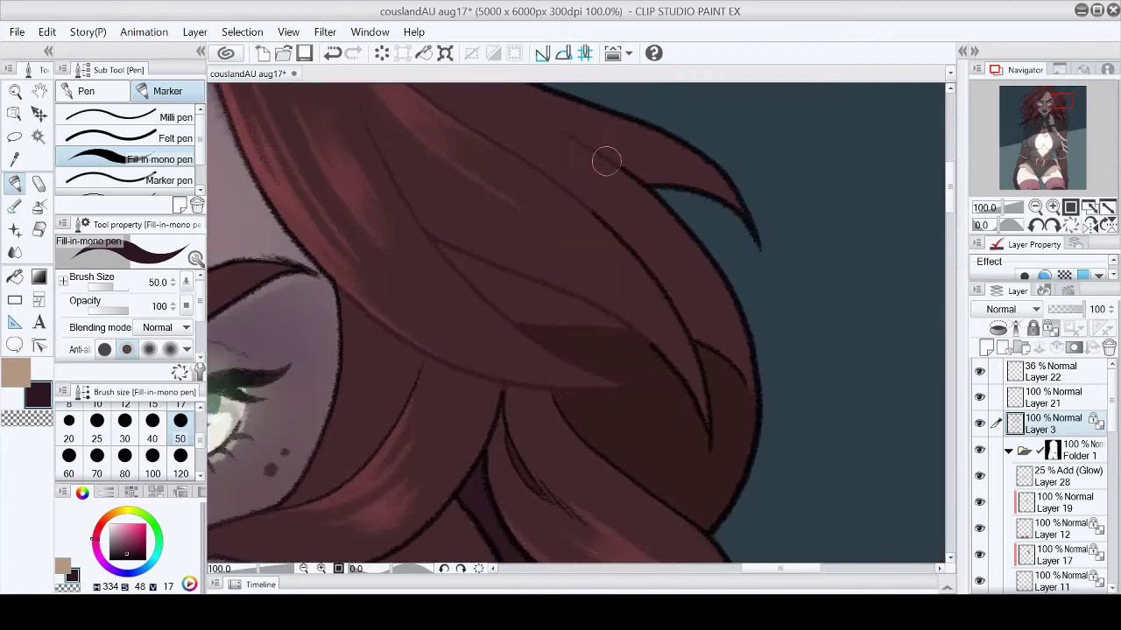
scroll(309, 325, down, 3)
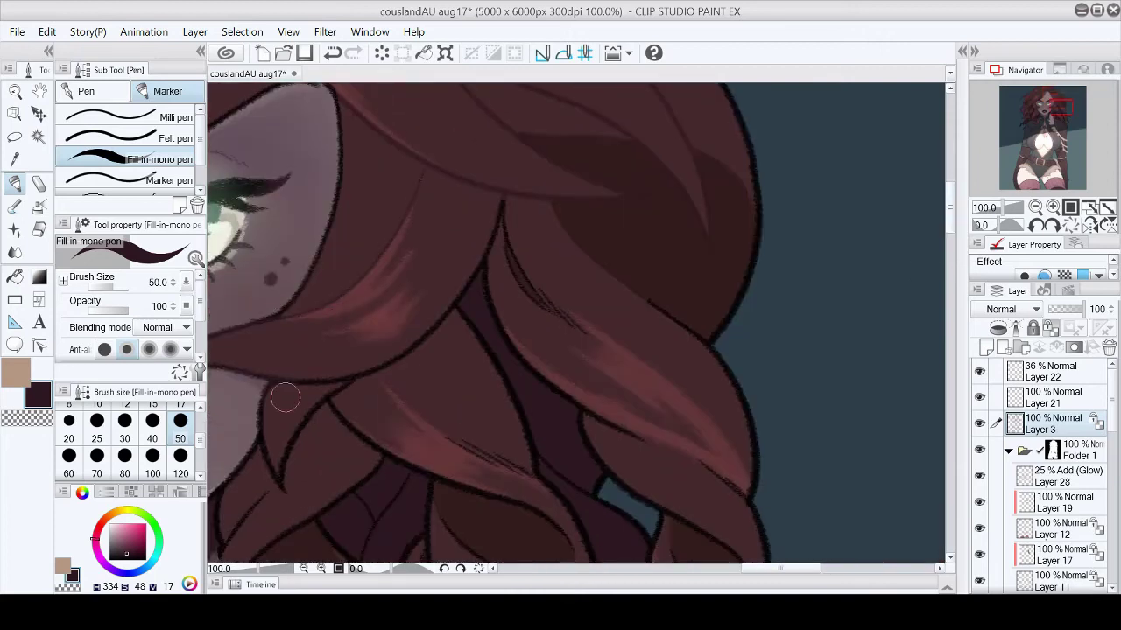
scroll(646, 290, down, 3)
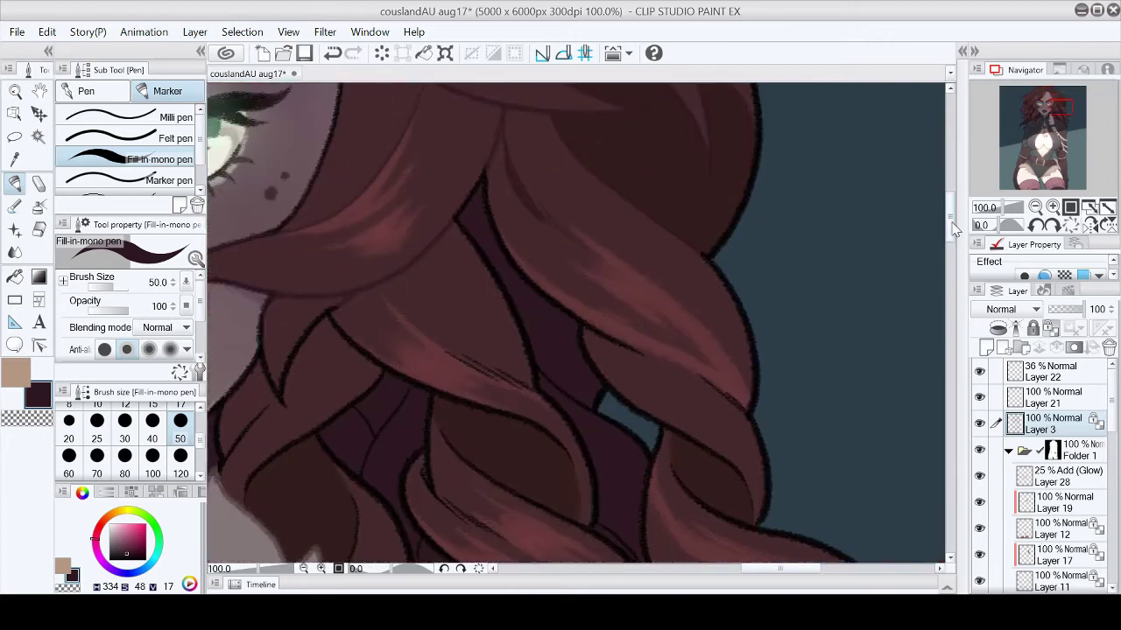
Step: Recolor the inner line art of the twisted curls hanging beside the fur collar, down to their tips over the shoulder
key(ctrl+z)
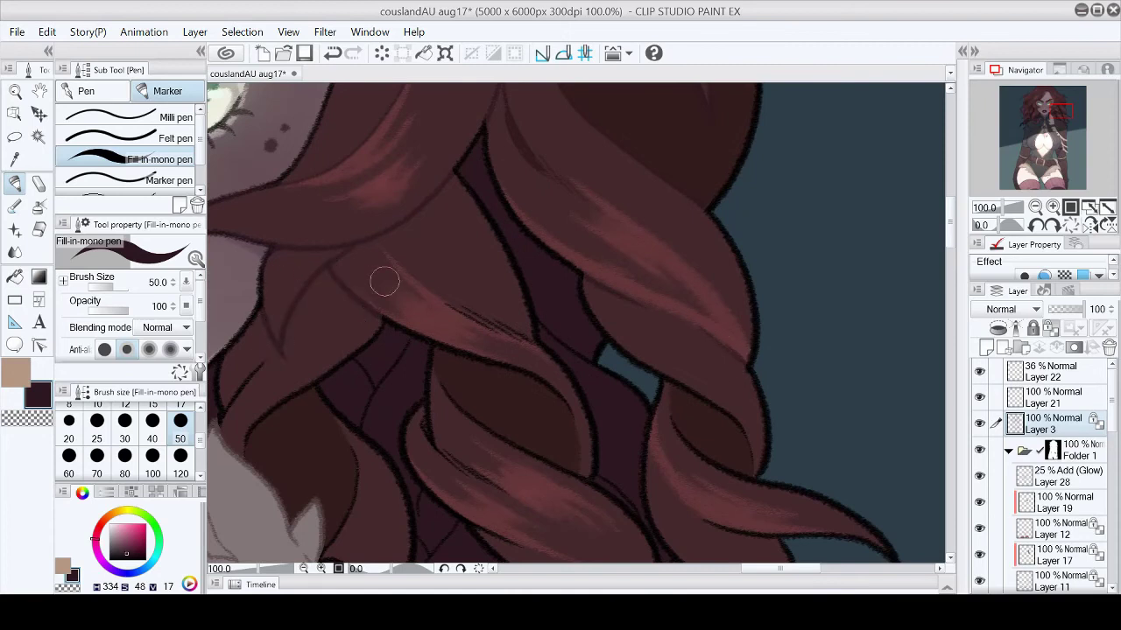
mouse_move(301, 368)
mouse_down()
mouse_move(463, 301)
mouse_move(533, 376)
mouse_move(562, 452)
mouse_up()
scroll(561, 451, down, 4)
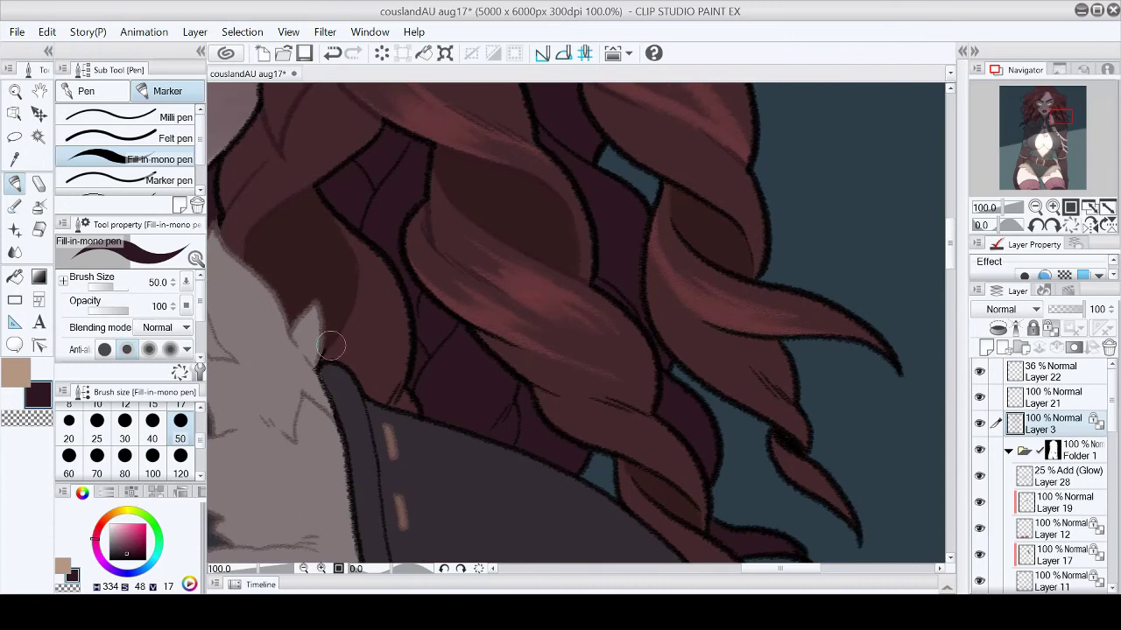
drag(671, 170, 750, 253)
drag(1061, 118, 1066, 123)
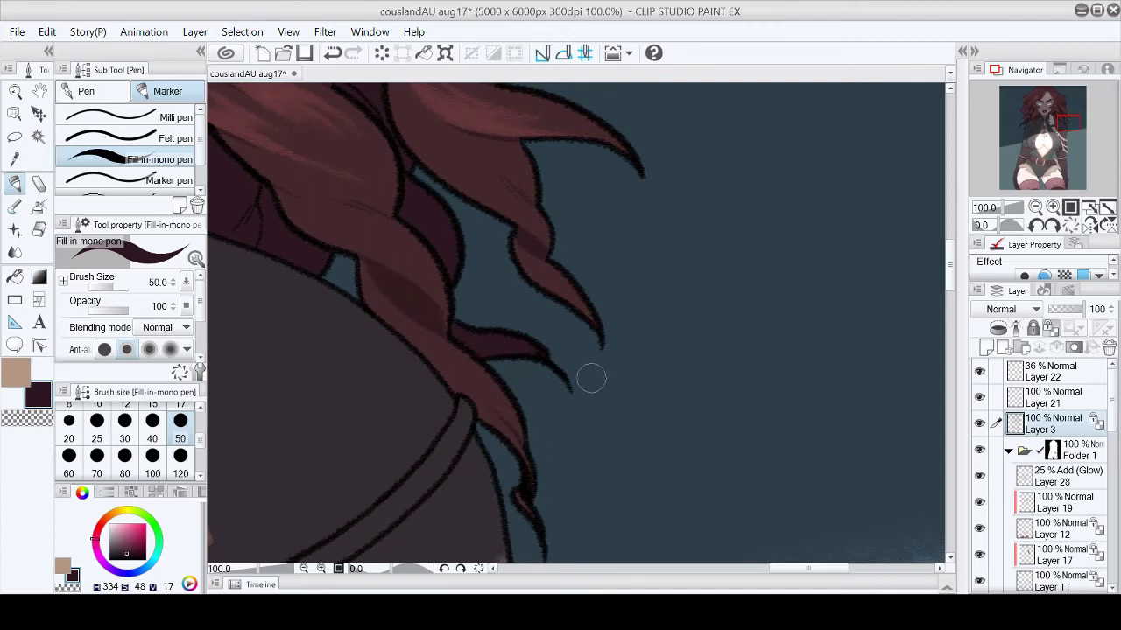
Step: Recolor the line art of the upper chest buckle and the teardrop pendant below it in dark brown (H 5, S 16, V 19)
click(1107, 208)
scroll(569, 276, up, 6)
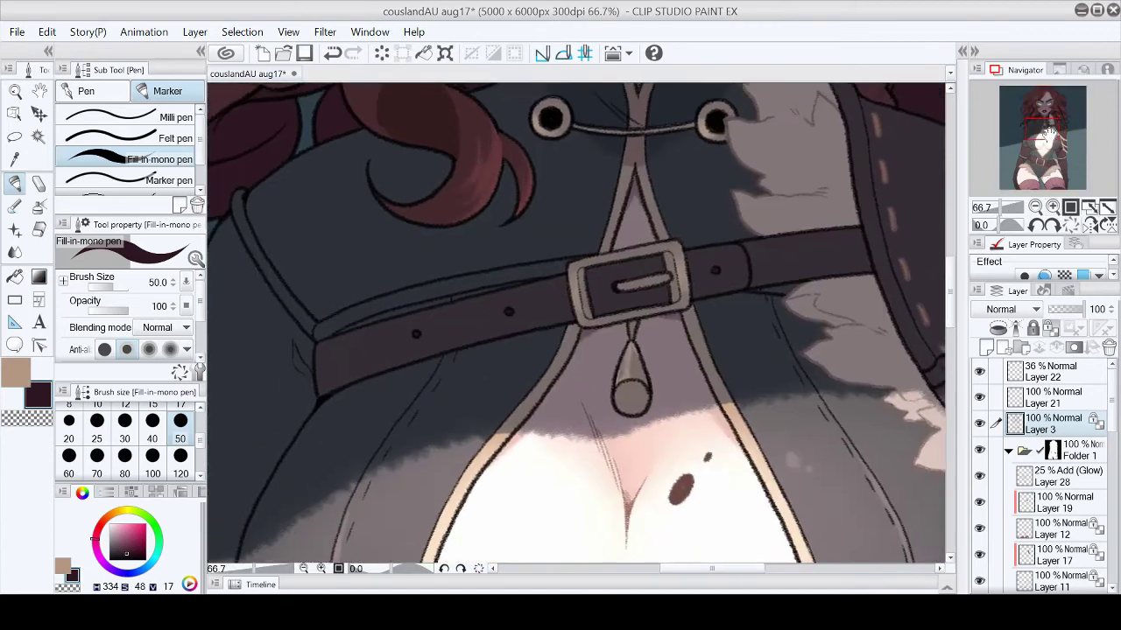
key(ctrl+plus)
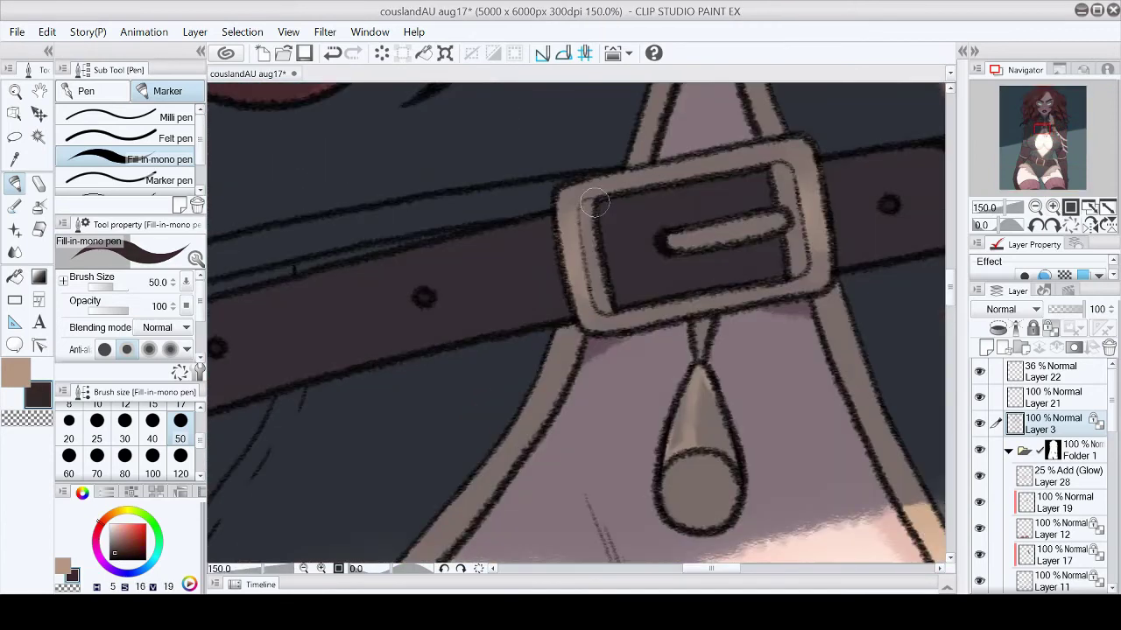
drag(599, 211, 613, 302)
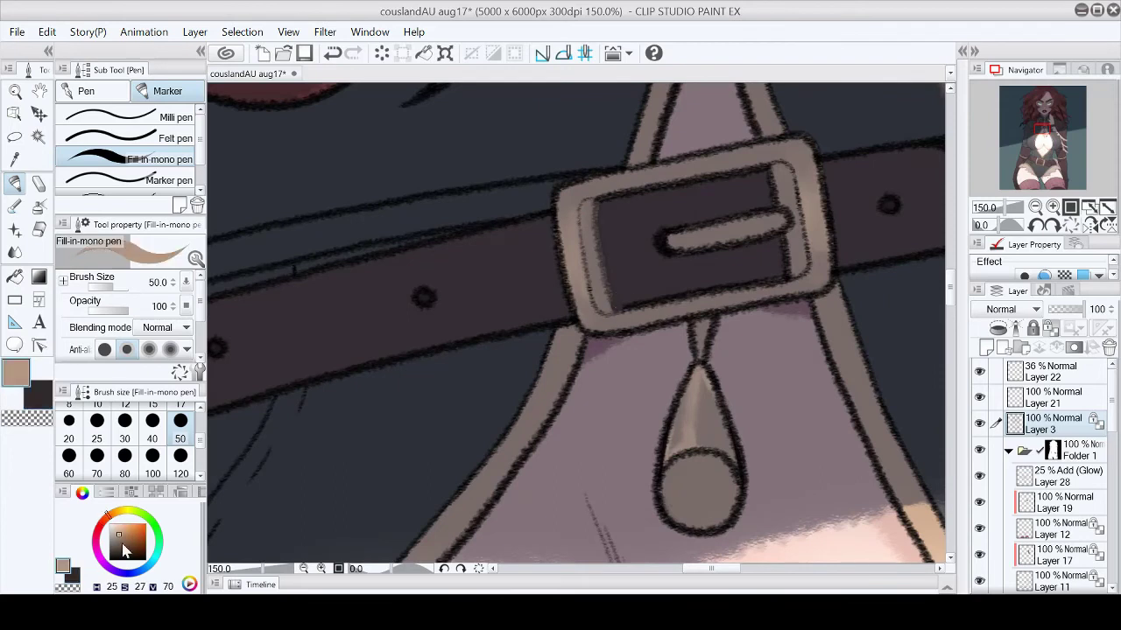
alt+click(588, 317)
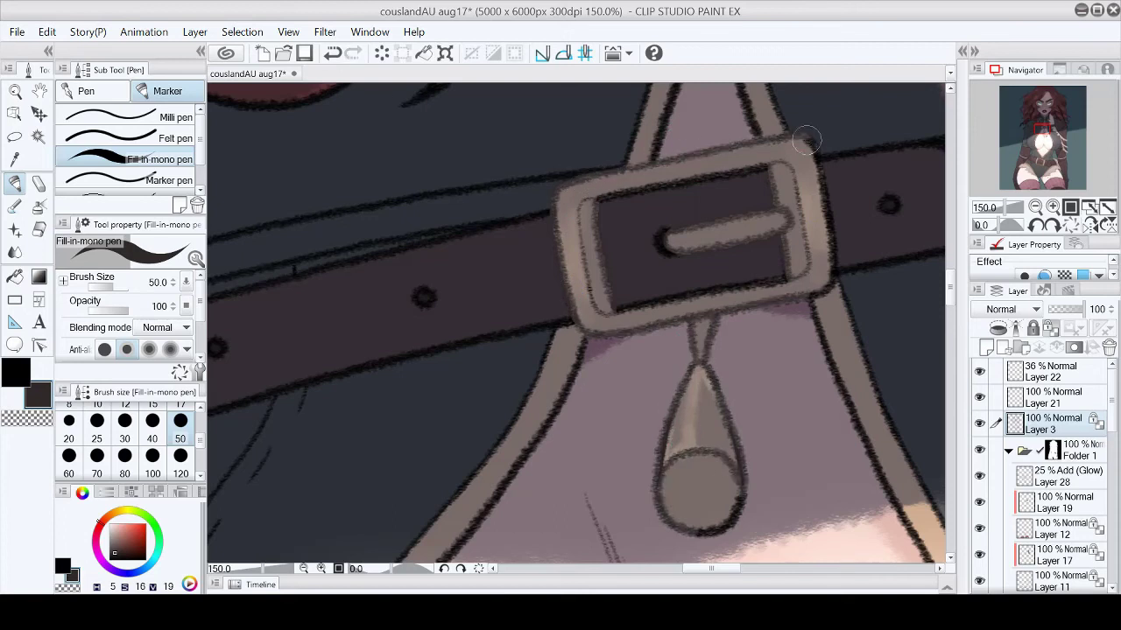
Step: Recolor the line art of the collar's tan trim, the round eyelets and the cord between them with the same dark brown
drag(1049, 121, 1038, 114)
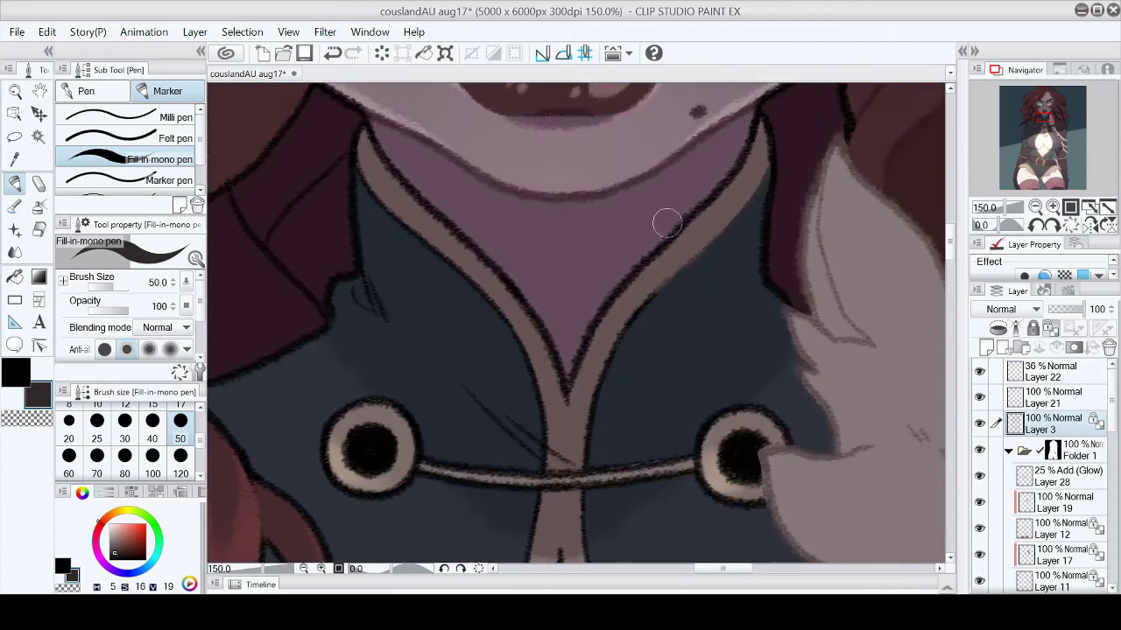
key(x)
key(x)
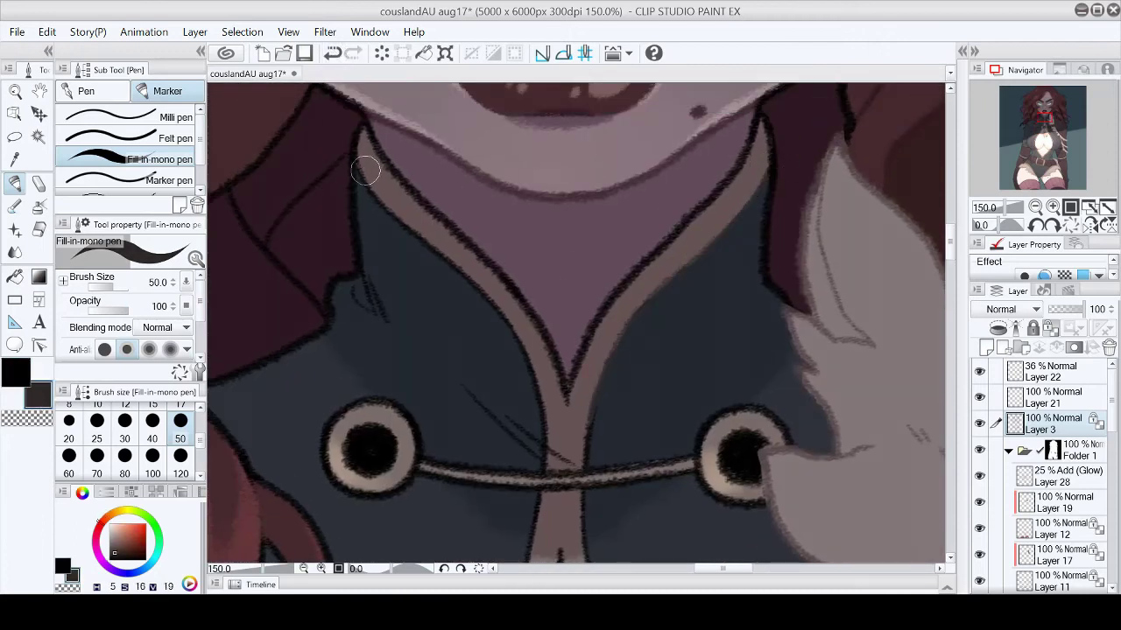
drag(950, 239, 951, 263)
drag(696, 251, 599, 257)
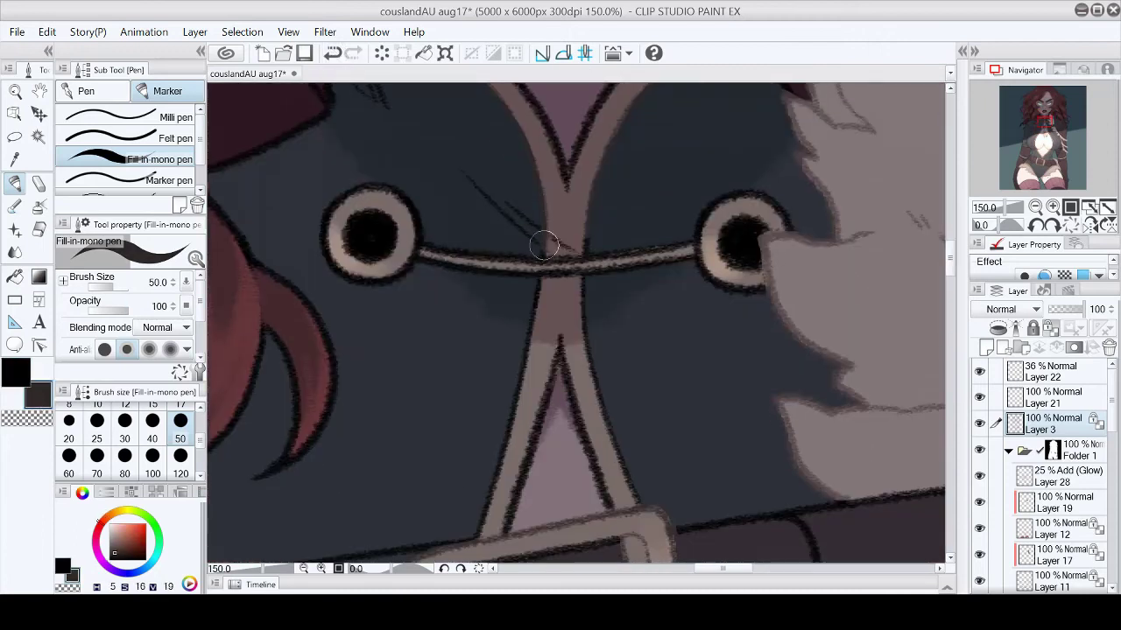
key(ctrl+z)
key(ctrl+z)
key(ctrl+z)
key(ctrl+z)
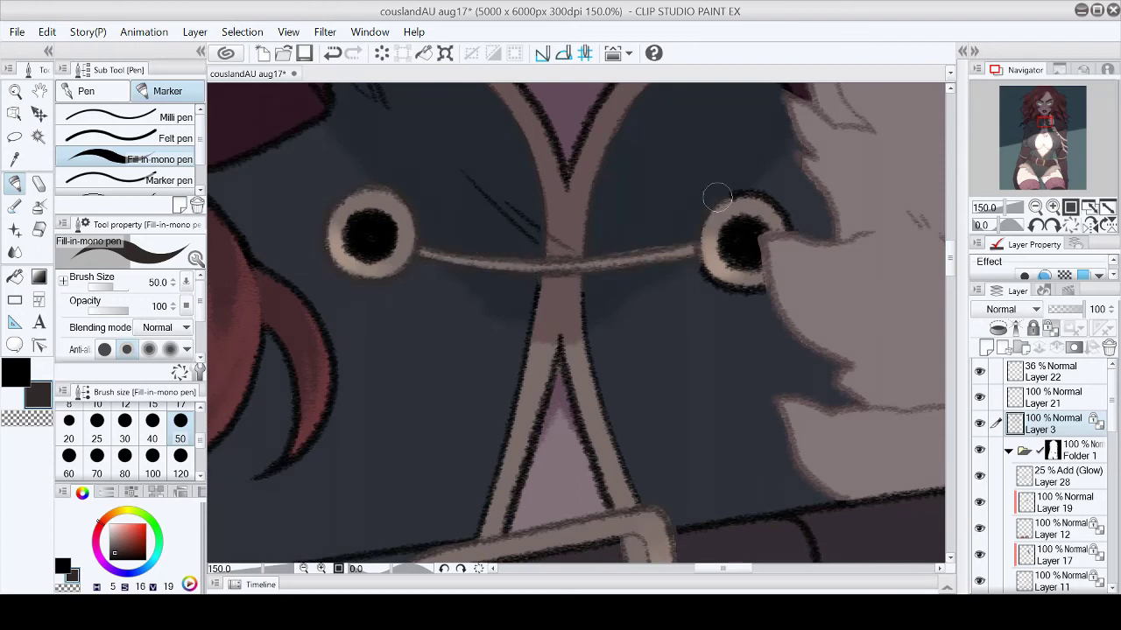
Step: Recolor the outer line art of the tan trim around the lit chest opening in light brown (H 16, S 24, V 56)
key(ctrl+minus)
scroll(613, 276, down, 5)
scroll(641, 278, right, 3)
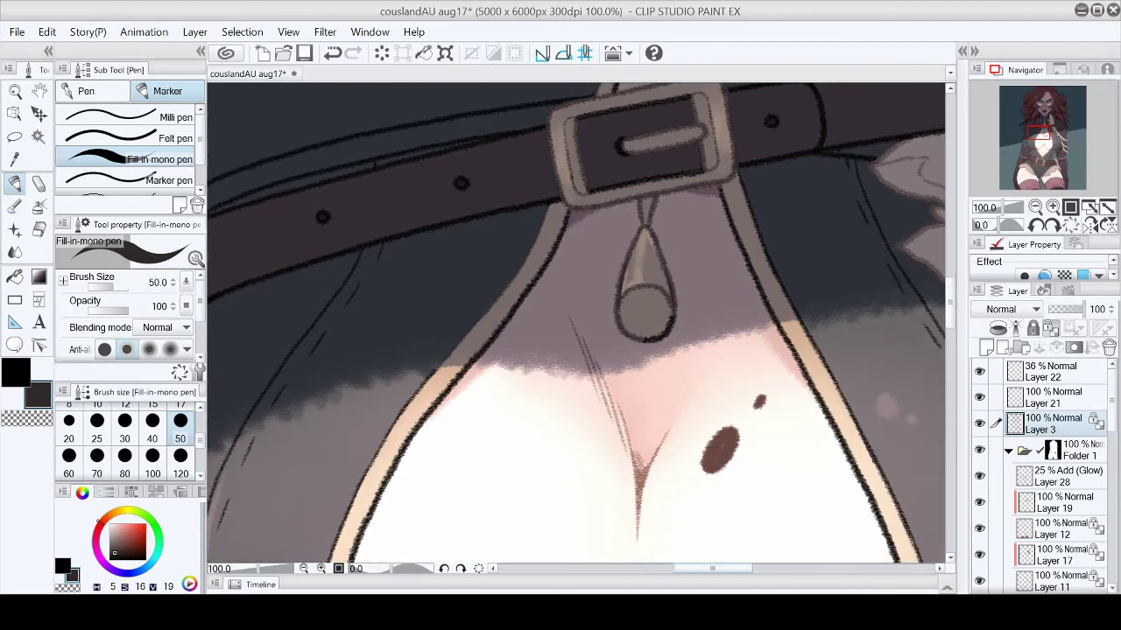
scroll(641, 278, down, 10)
alt+click(483, 407)
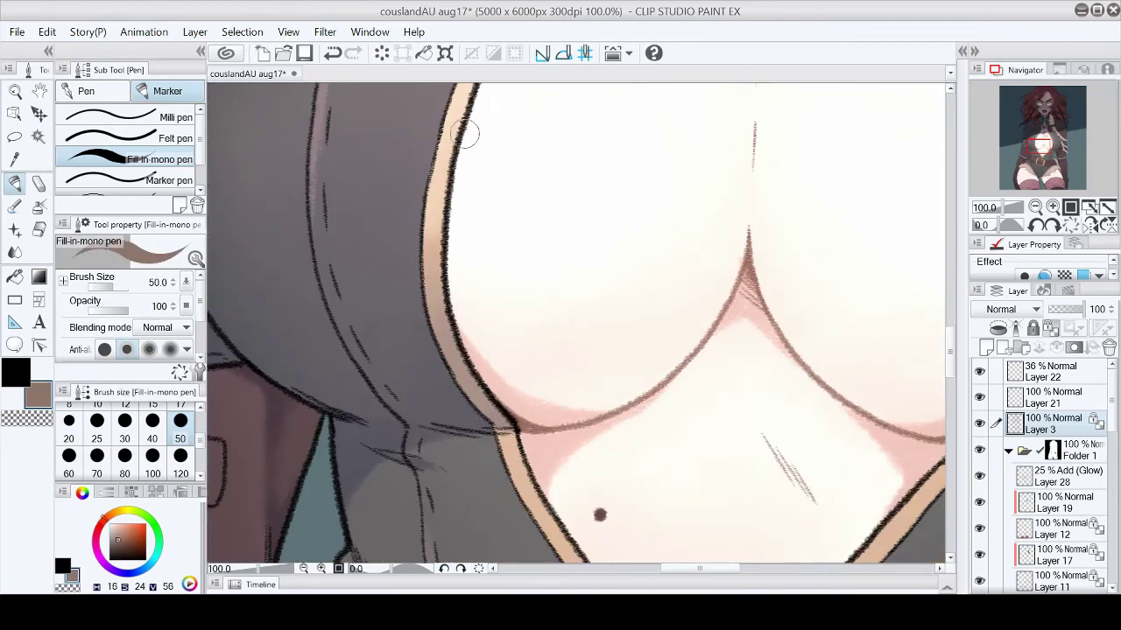
scroll(561, 175, up, 3)
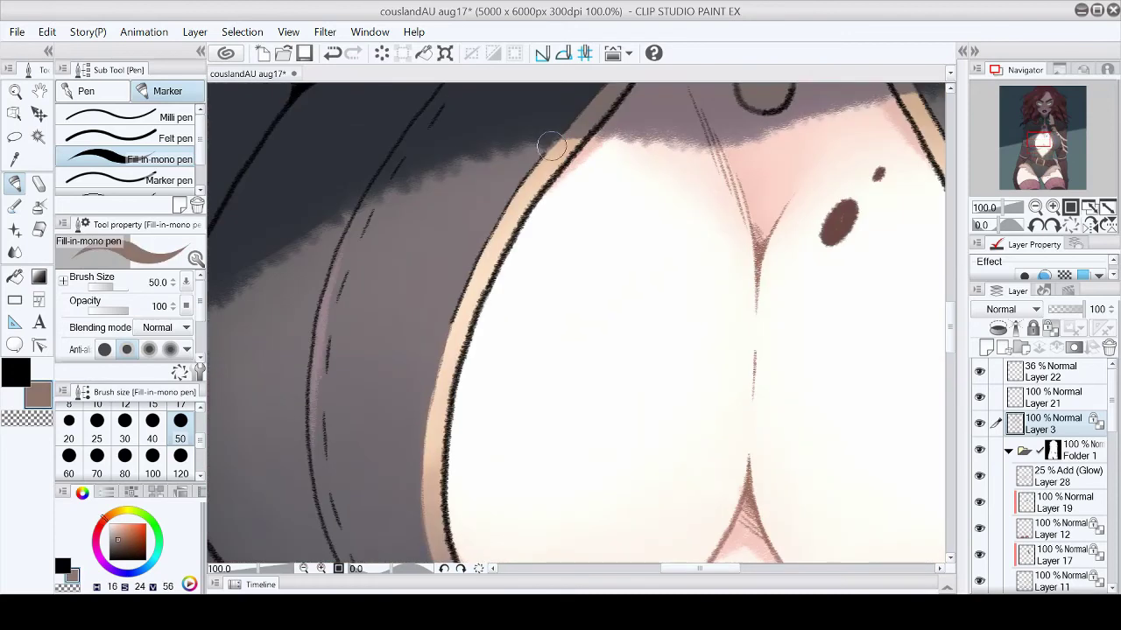
scroll(561, 149, right, 3)
drag(1048, 142, 1048, 160)
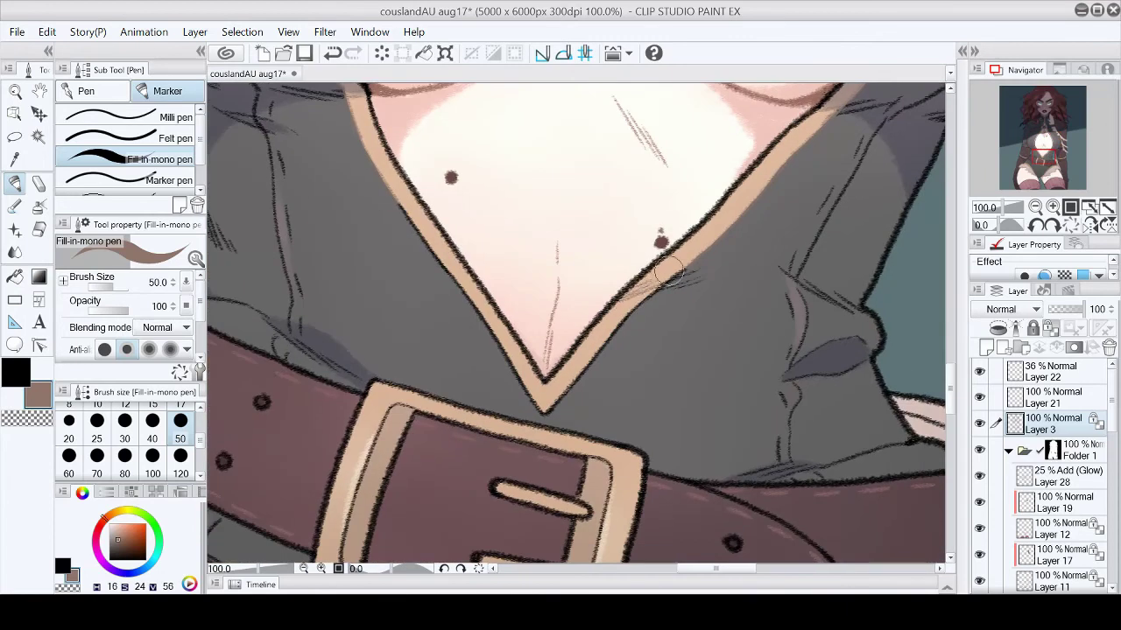
Step: Recolor the line art along one side of the large waist belt buckle with the same light brown
key(ctrl+0)
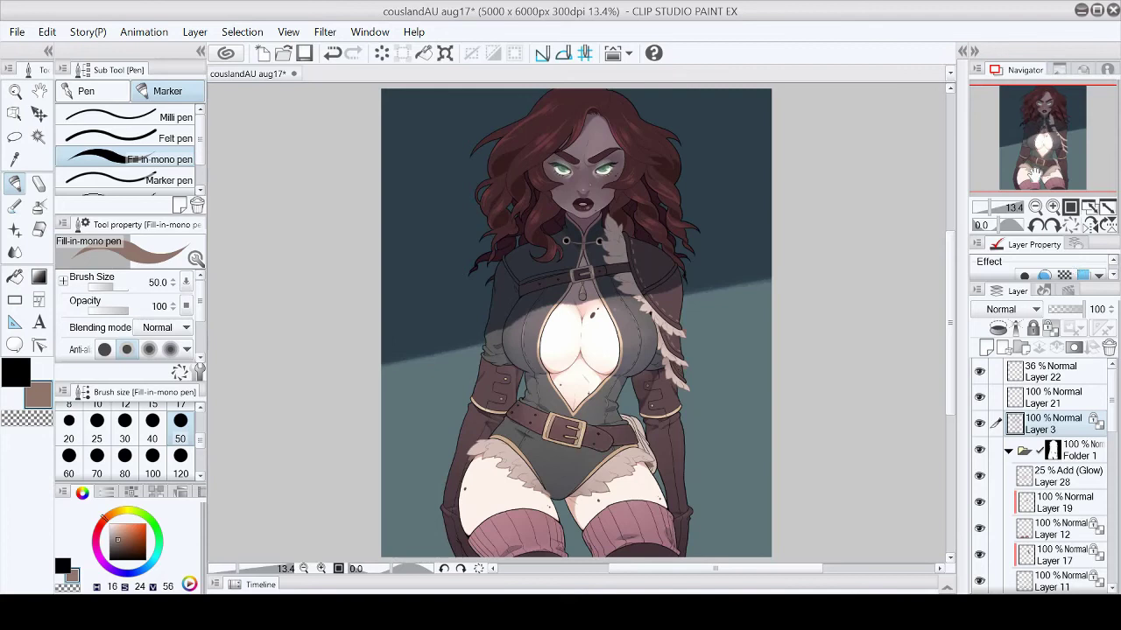
scroll(1034, 175, up, 7)
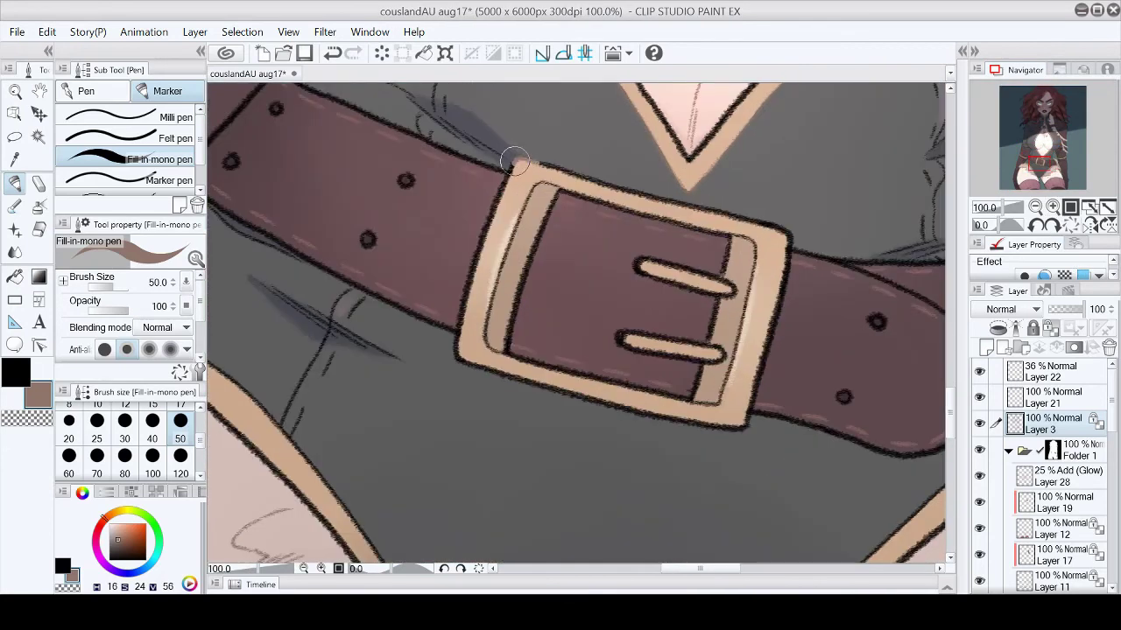
drag(515, 161, 461, 293)
drag(486, 372, 491, 253)
drag(531, 186, 487, 315)
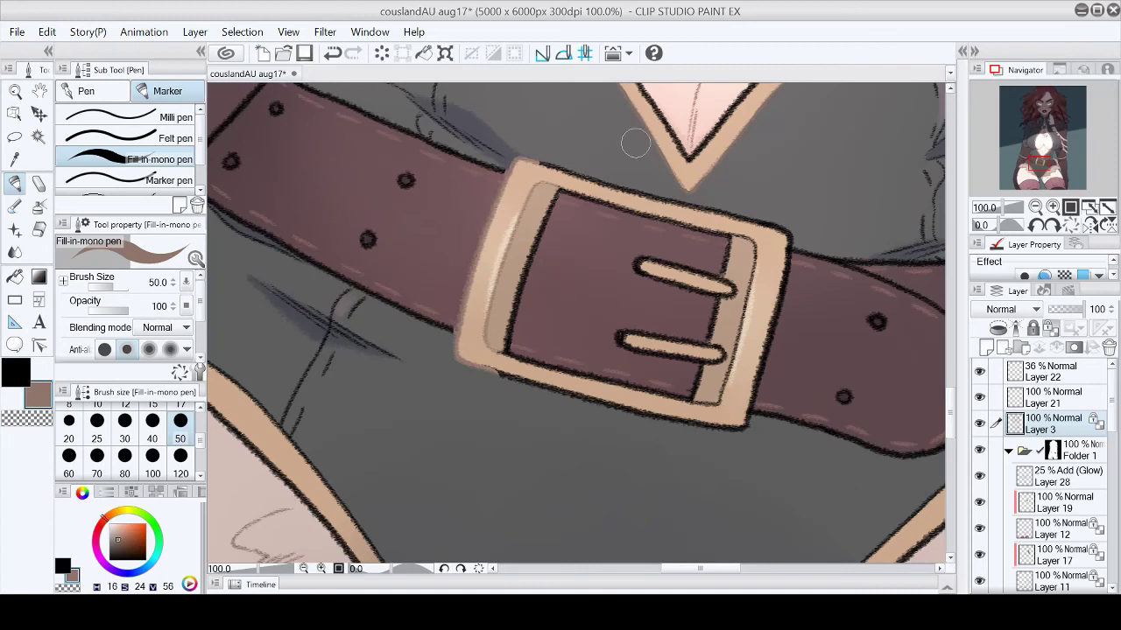
Step: Recolor the rest of the waist buckle's frame, its two prongs and its inner edges with the same light brown, rotating the canvas to -30 degrees
key(minus)
key(minus)
drag(612, 153, 472, 201)
mouse_move(543, 184)
mouse_down()
mouse_move(714, 146)
mouse_move(771, 330)
mouse_up()
drag(521, 407, 780, 326)
mouse_move(674, 168)
mouse_down()
mouse_move(682, 210)
mouse_move(611, 229)
mouse_move(686, 229)
mouse_move(713, 217)
mouse_move(629, 314)
mouse_up()
click(26, 378)
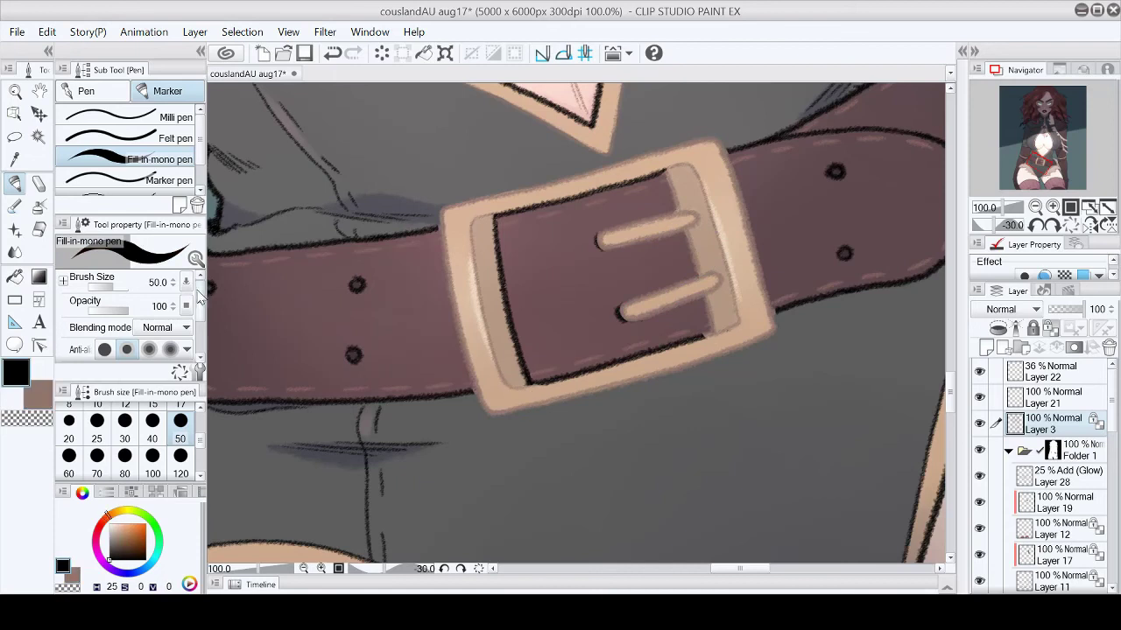
key(x)
drag(527, 386, 496, 233)
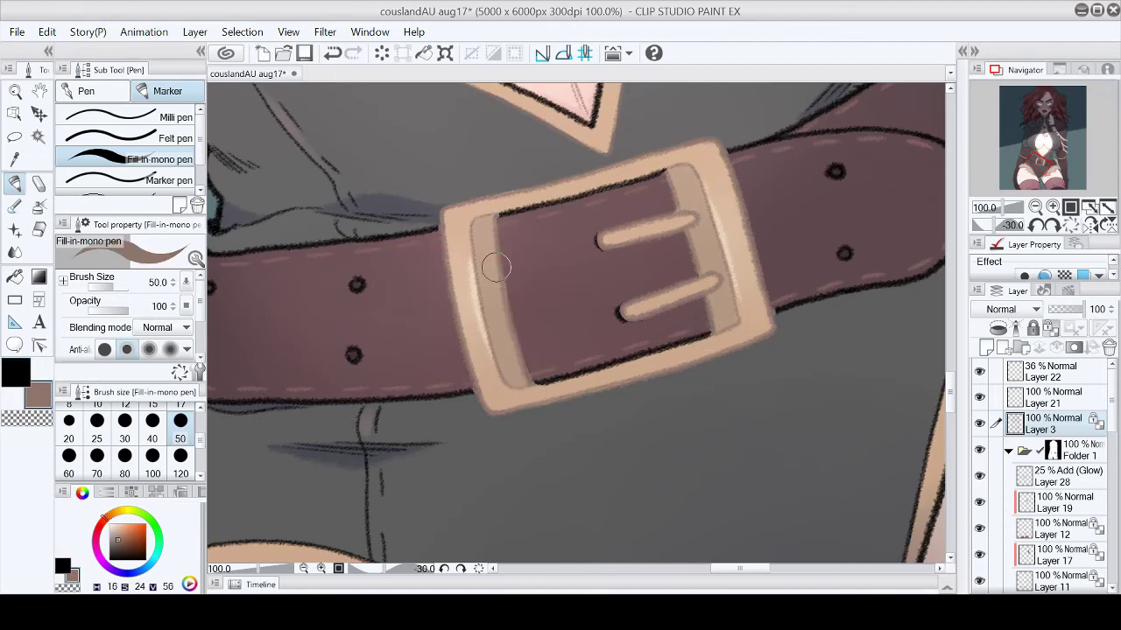
Step: Recolor the upper line art of the tan trim along both leg openings of the bodysuit in the same light brown
click(1072, 226)
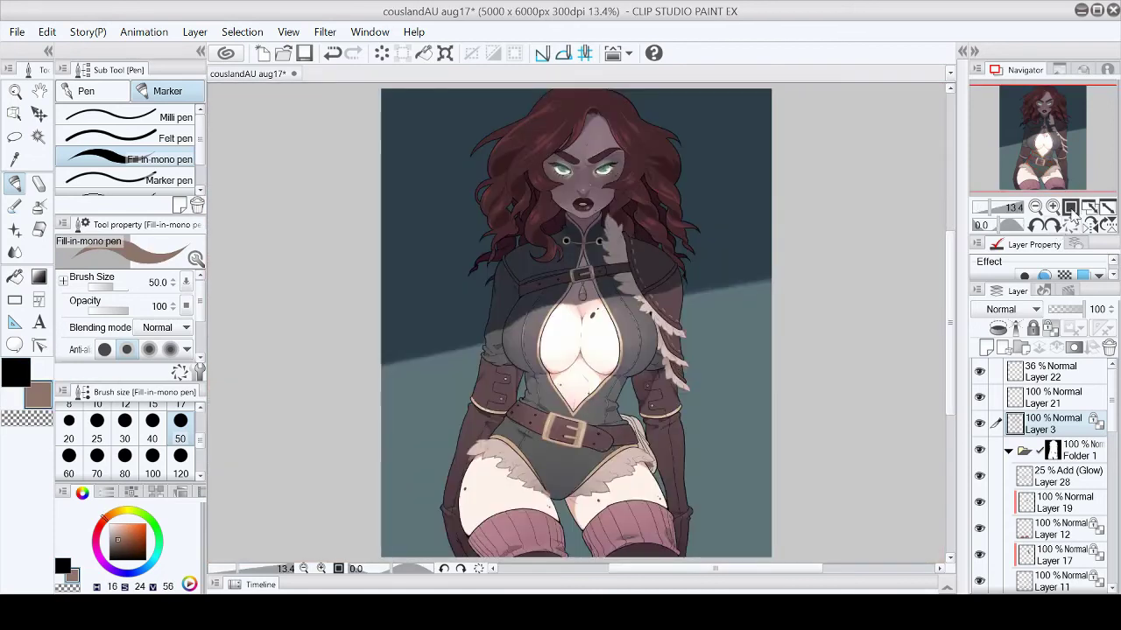
click(1070, 207)
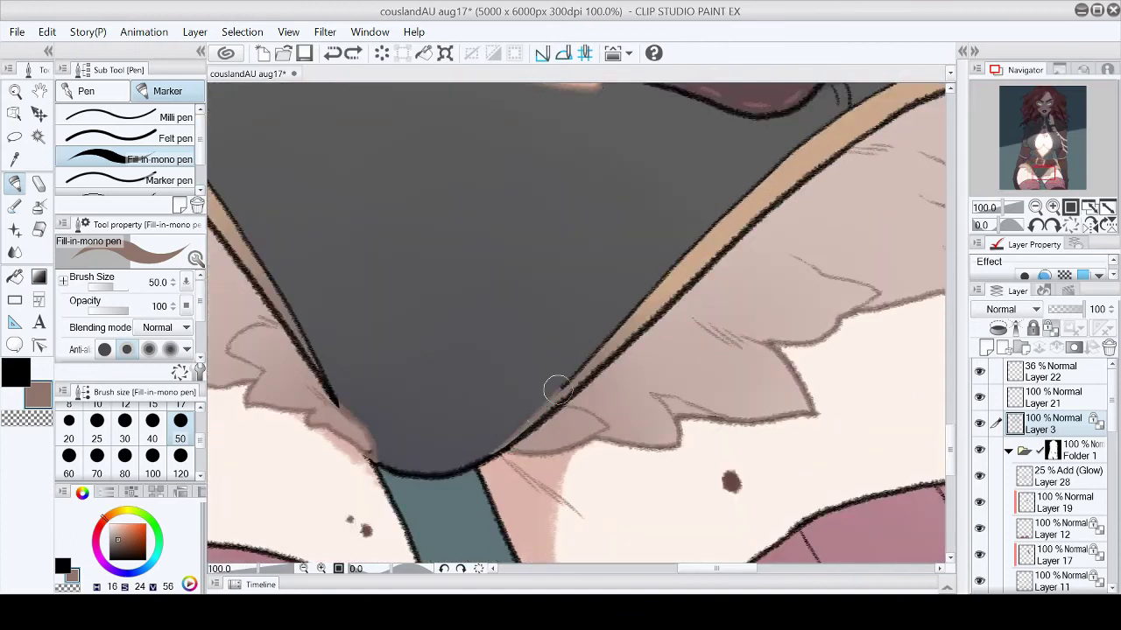
click(1048, 165)
drag(501, 334, 298, 208)
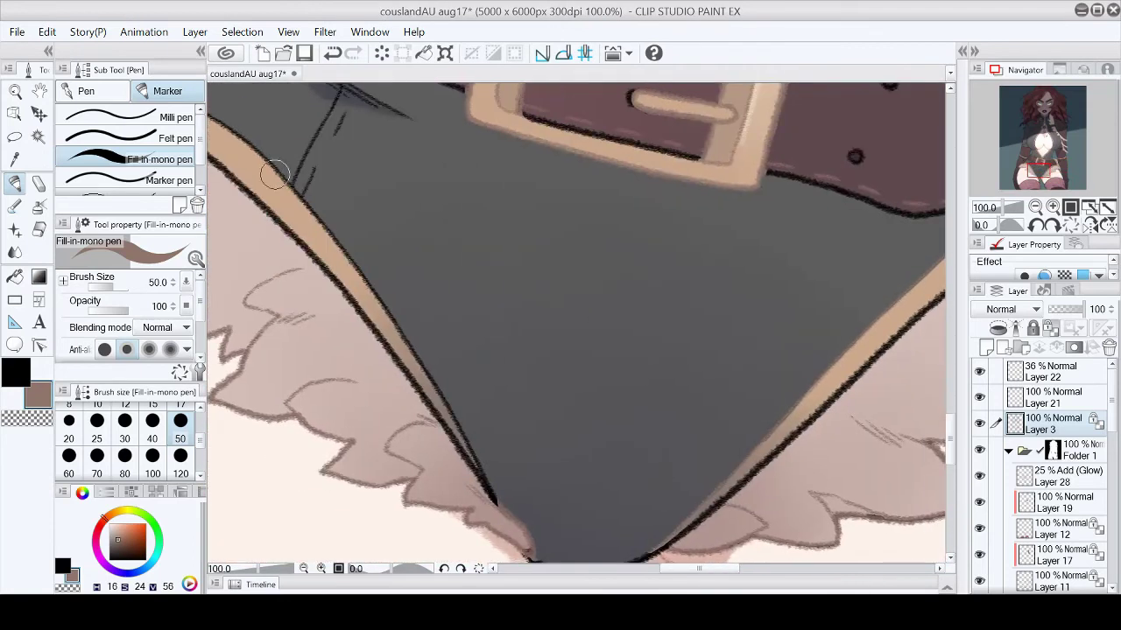
click(1039, 165)
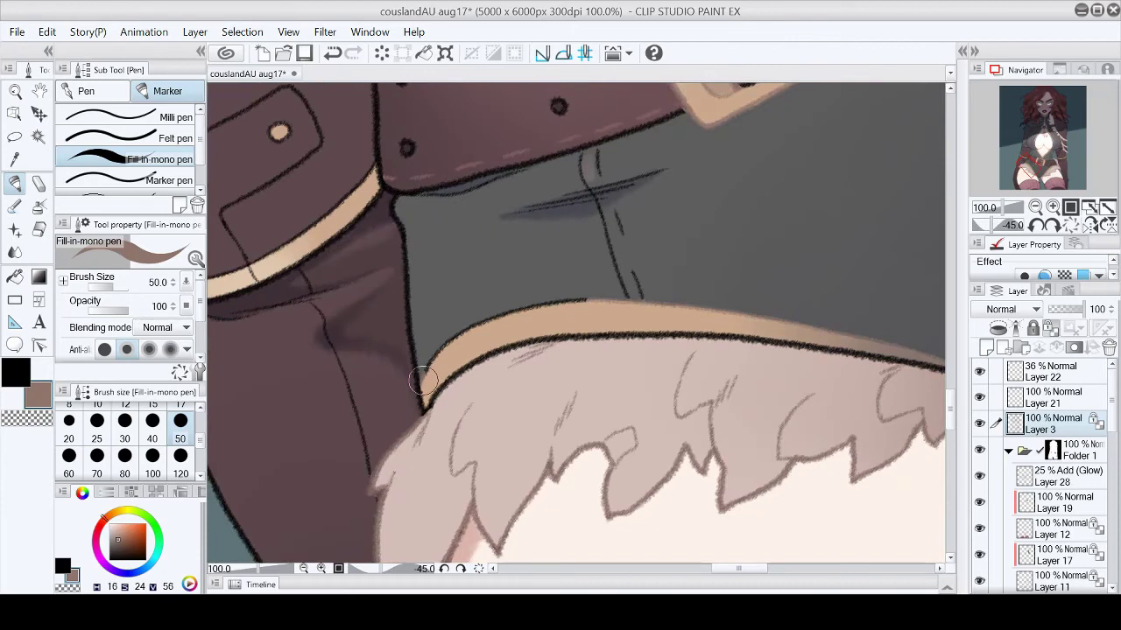
Step: Recolor the waist buckle's outer line art and the outlines of the gauntlet studs in darker brown (H 16, S 30, V 38)
click(1033, 153)
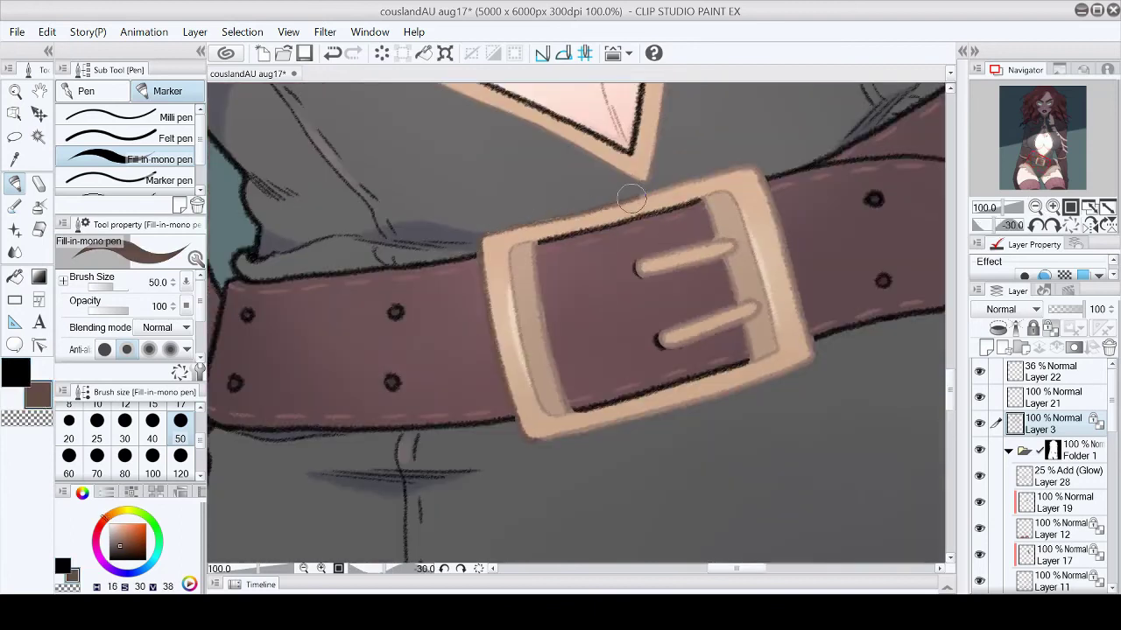
click(42, 368)
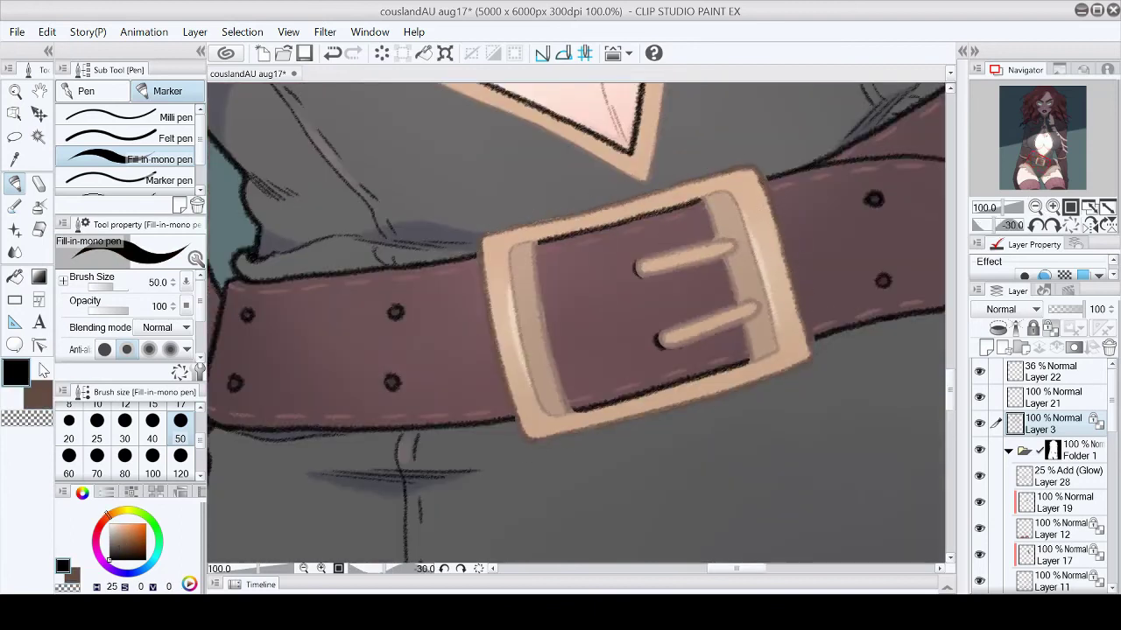
click(38, 396)
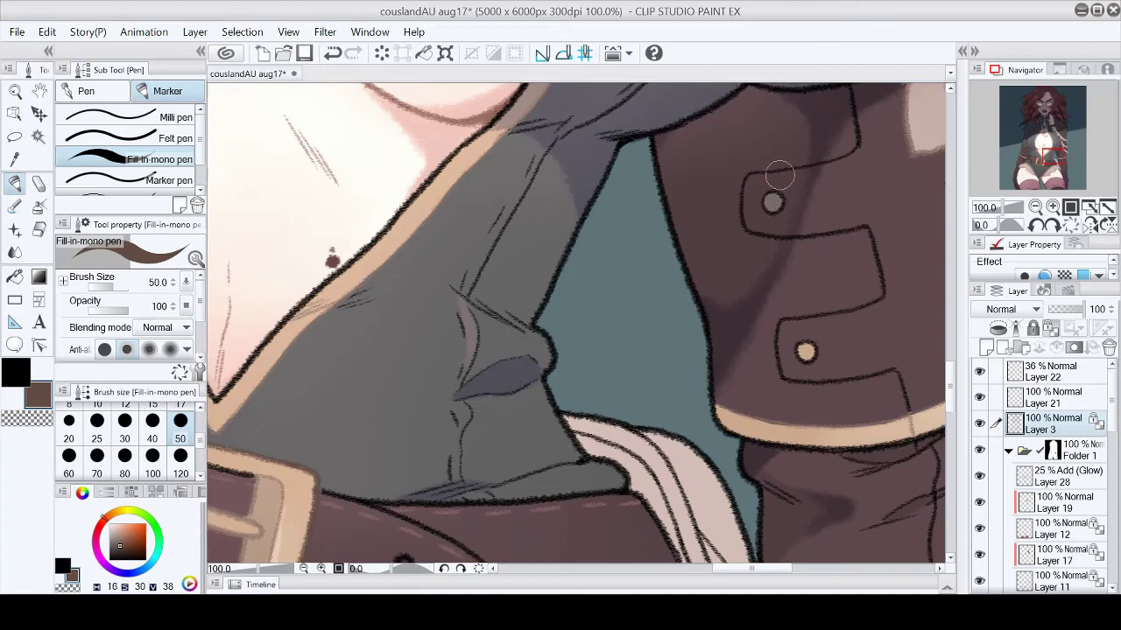
click(1090, 207)
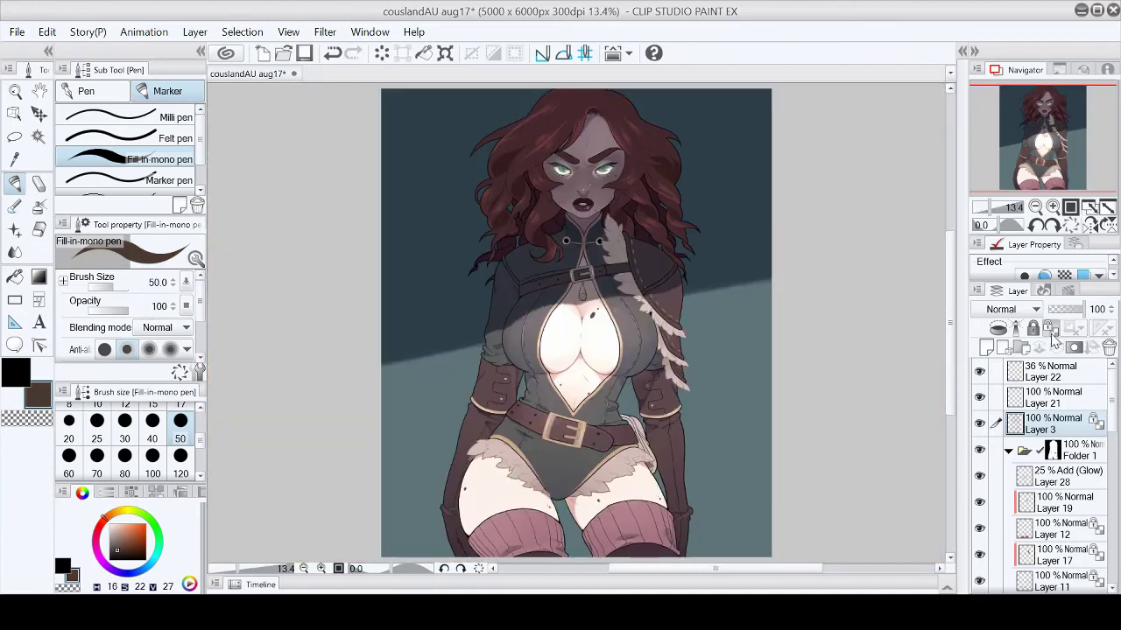
Step: Recolor the inner fold lines and hatching of the bunched grey sleeve cuff in dark grey (H 240, S 5, V 27)
key(ctrl+plus)
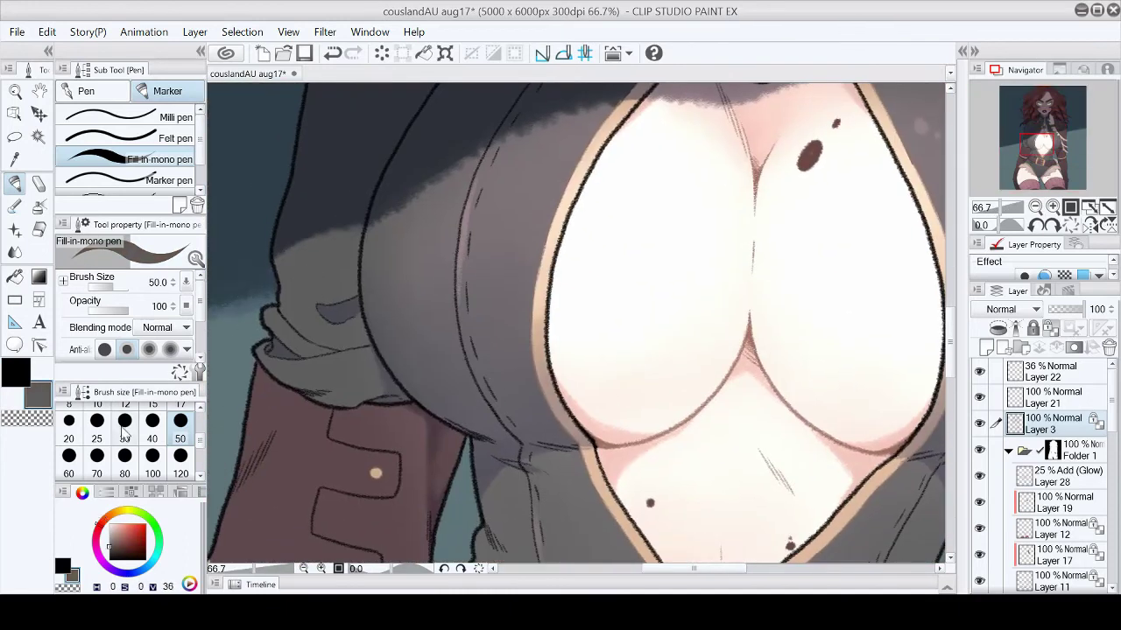
click(130, 578)
scroll(355, 331, up, 1)
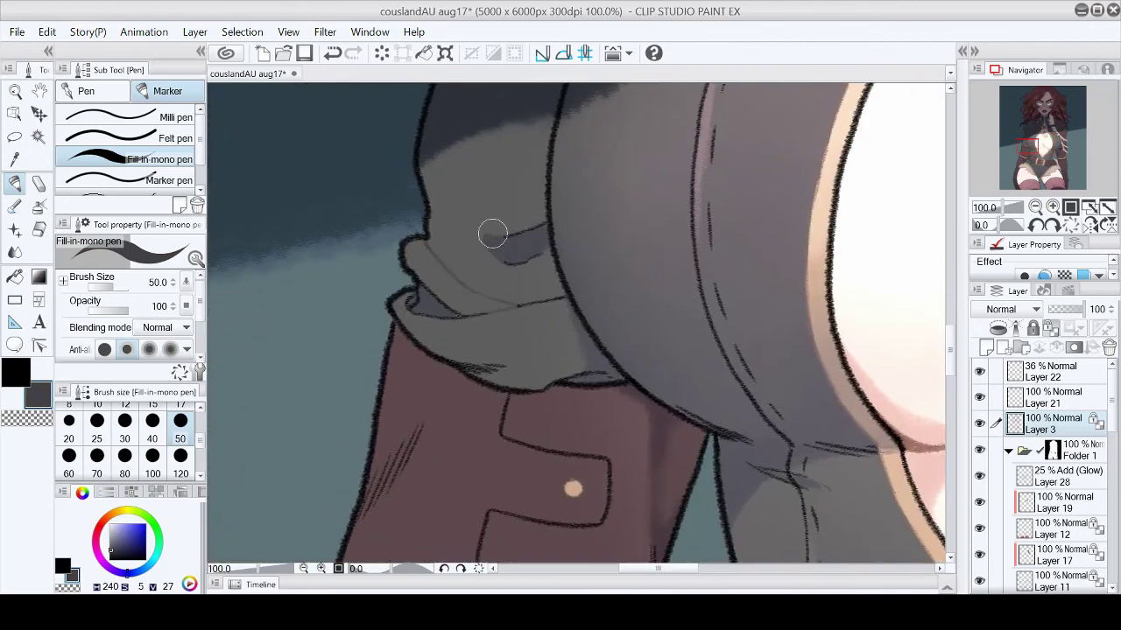
drag(415, 317, 561, 303)
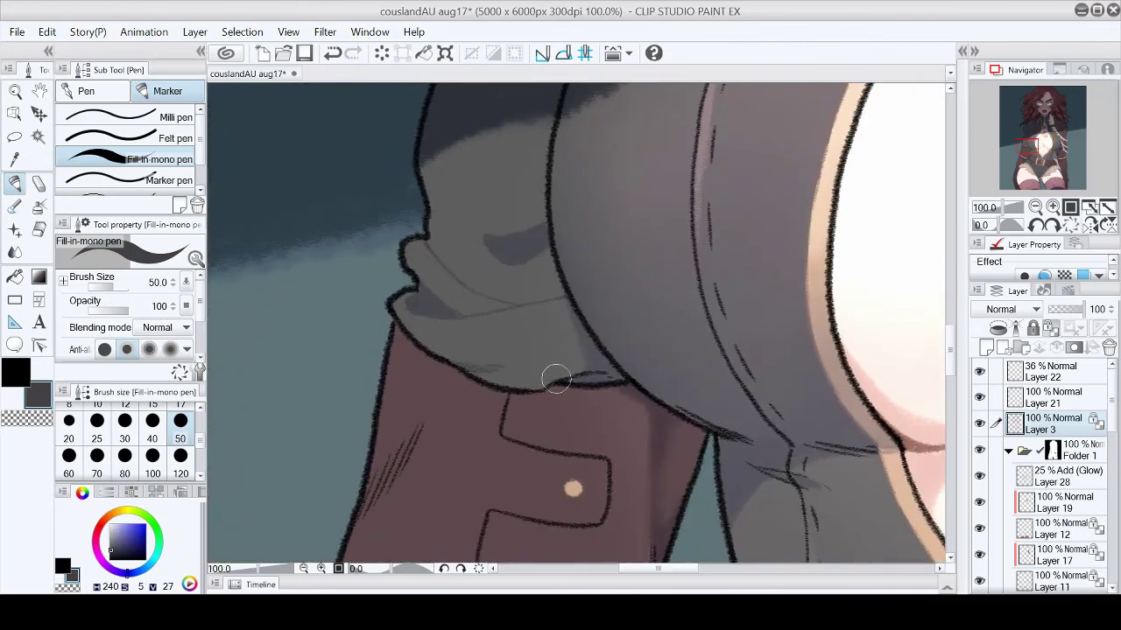
Step: Recolor the bodice's dashed seam and the fold lines beneath it in the same dark grey
click(1035, 207)
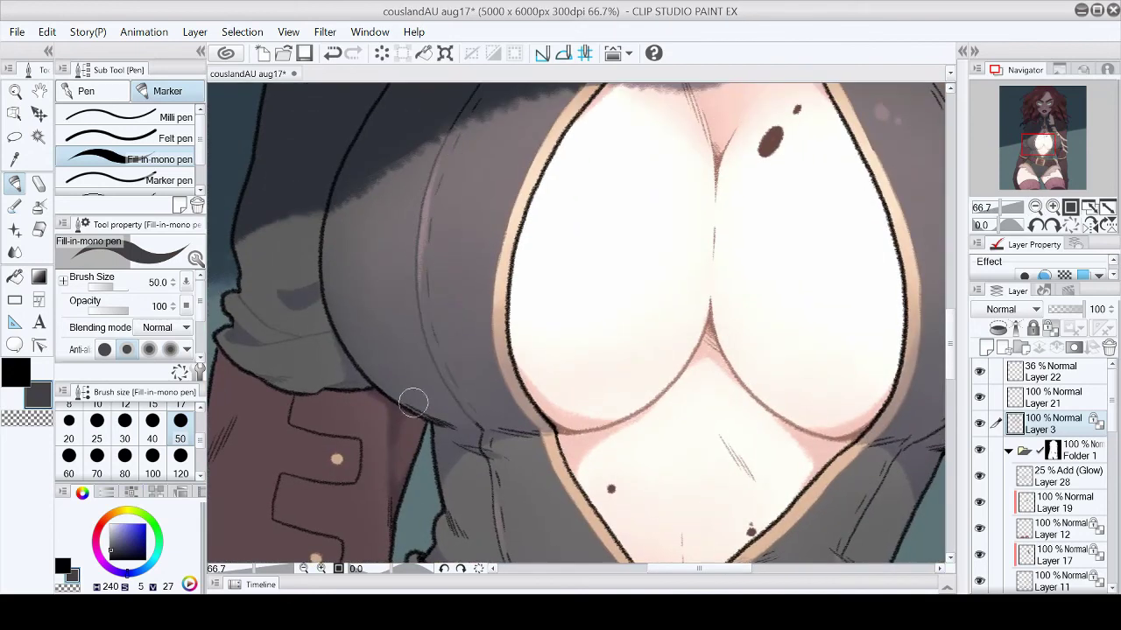
scroll(948, 327, down, 3)
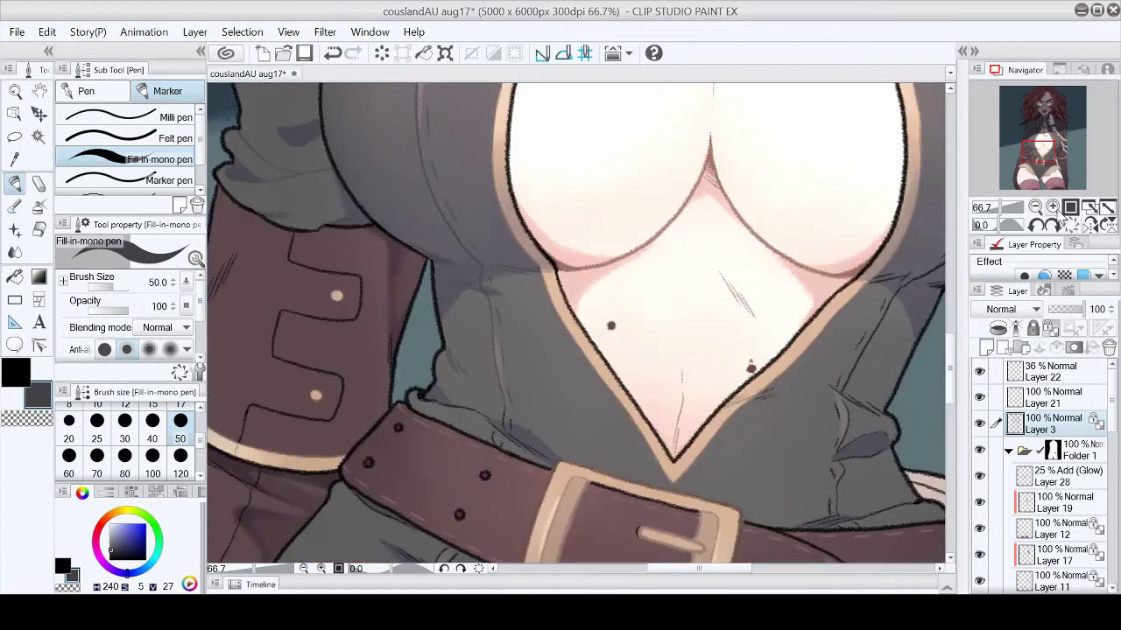
scroll(313, 310, up, 1)
Step: Recolor the seam and crease lines on the bodysuit's hip below the belt in the same dark grey
key(ctrl+@)
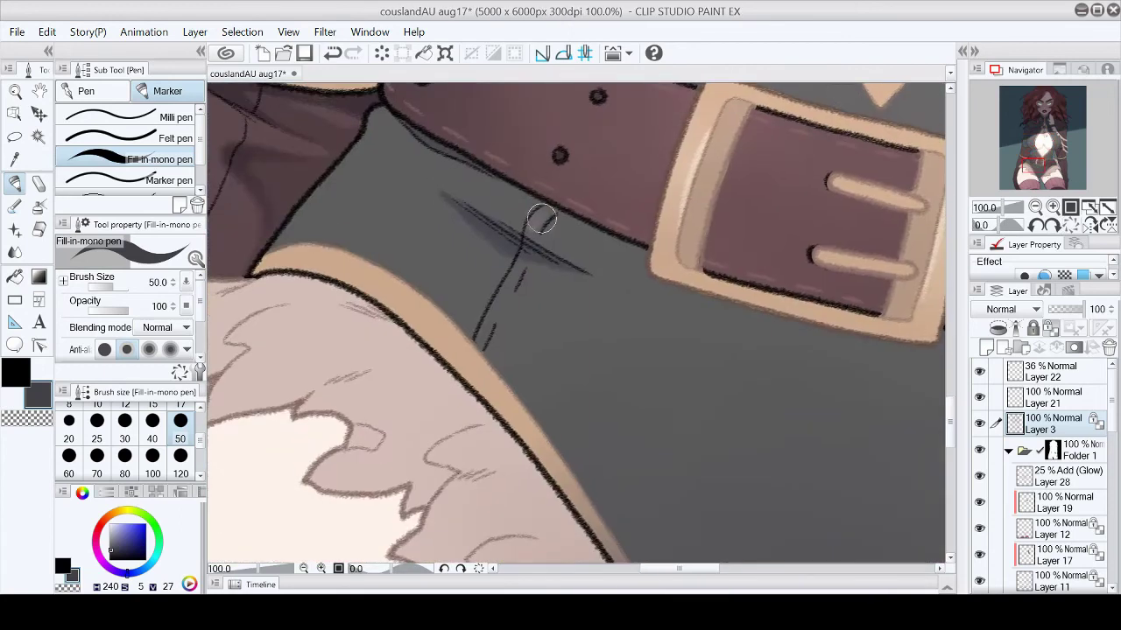
drag(548, 211, 480, 340)
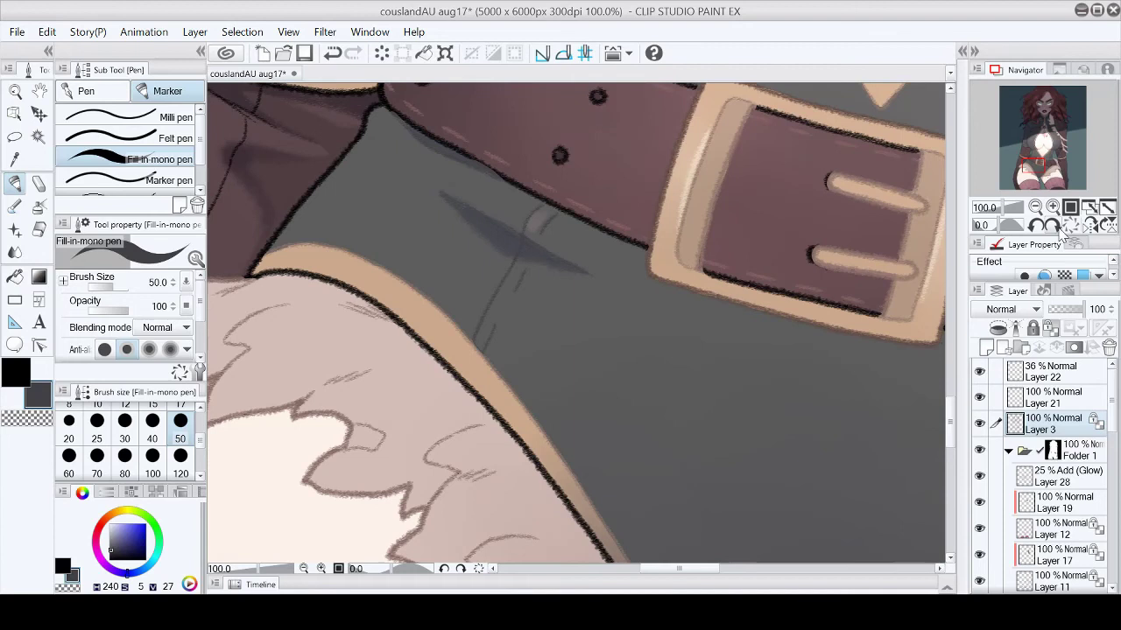
key(asciicircum)
key(asciicircum)
click(16, 372)
alt+click(564, 308)
key(ctrl+@)
key(ctrl+0)
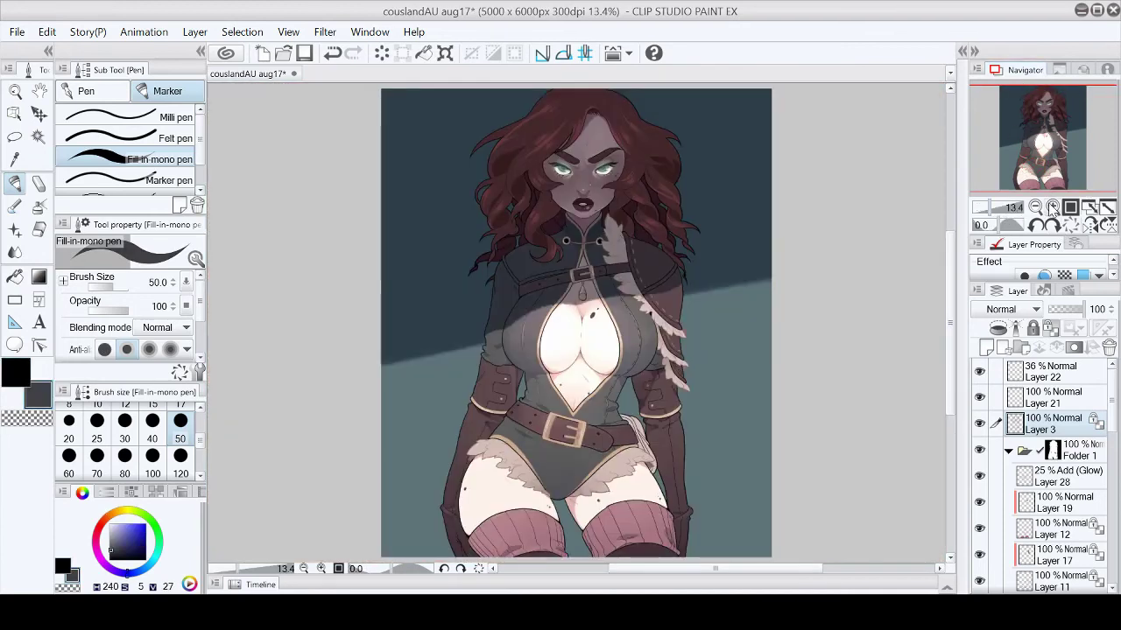
Step: Recolor the seams and fold lines on the fur-cape side of the bodice, waist and sleeve in the same dark grey
scroll(631, 337, up, 4)
scroll(575, 355, up, 2)
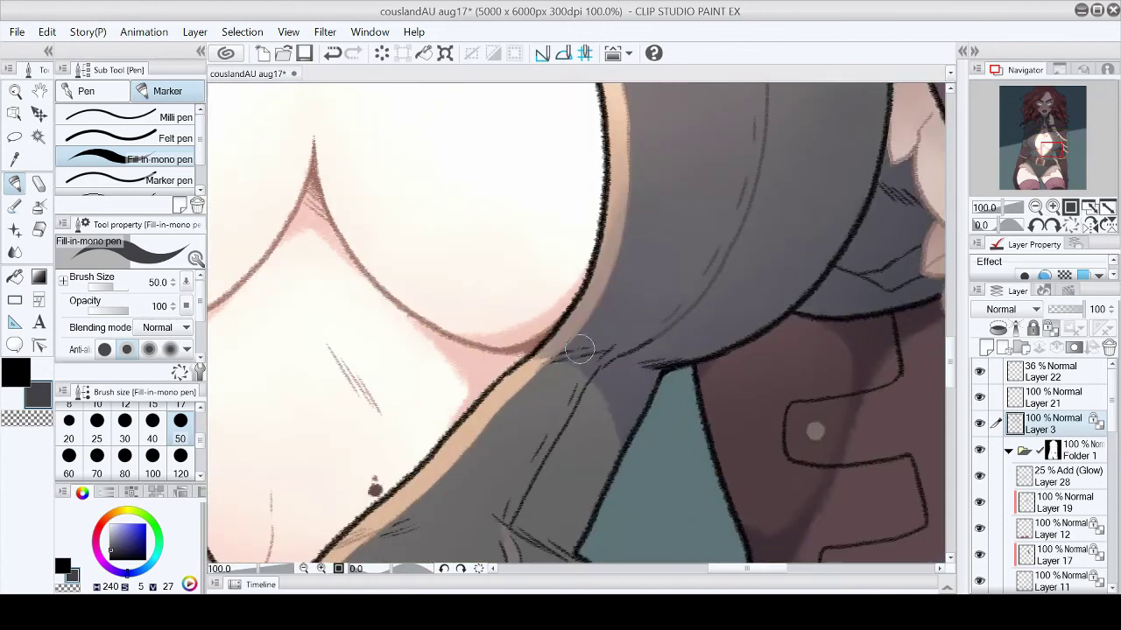
scroll(568, 394, down, 3)
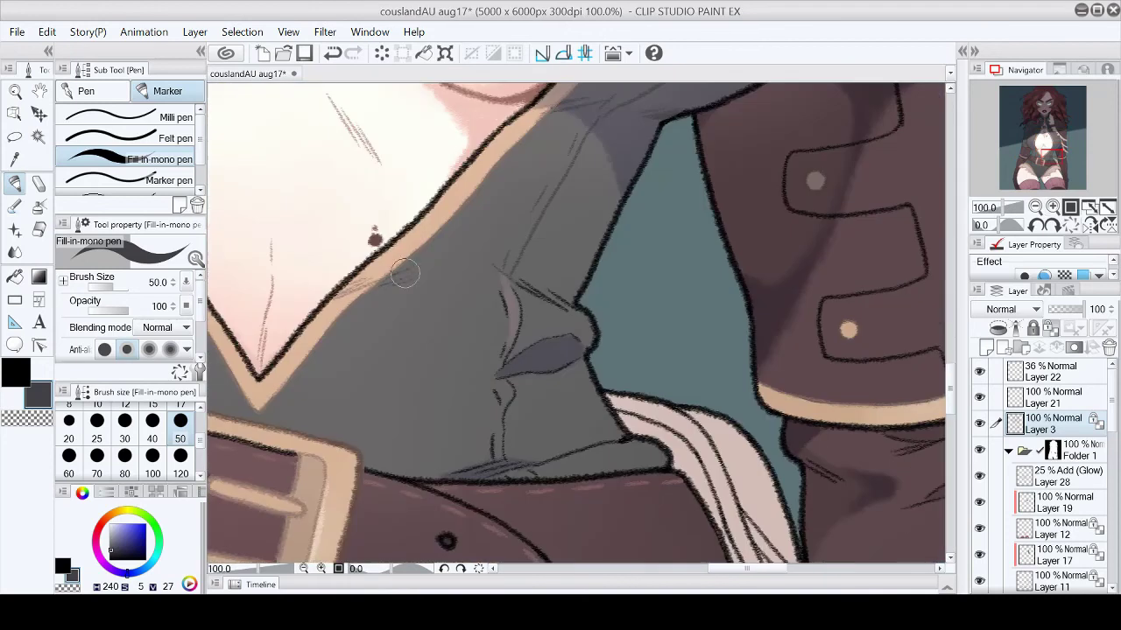
drag(563, 290, 571, 357)
drag(507, 469, 615, 445)
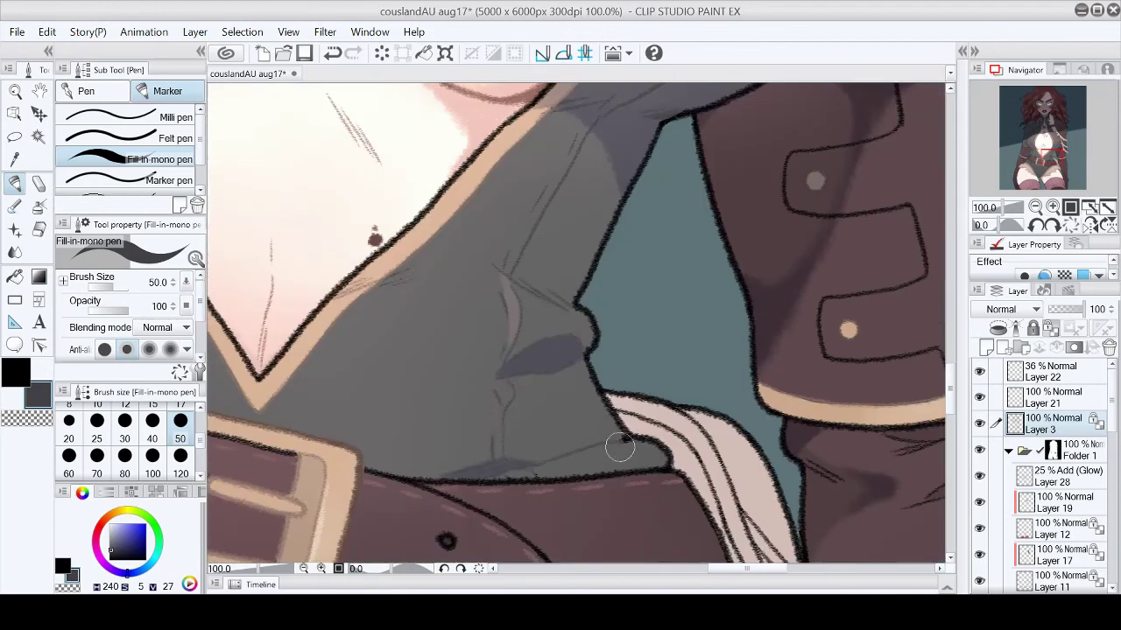
scroll(630, 252, up, 3)
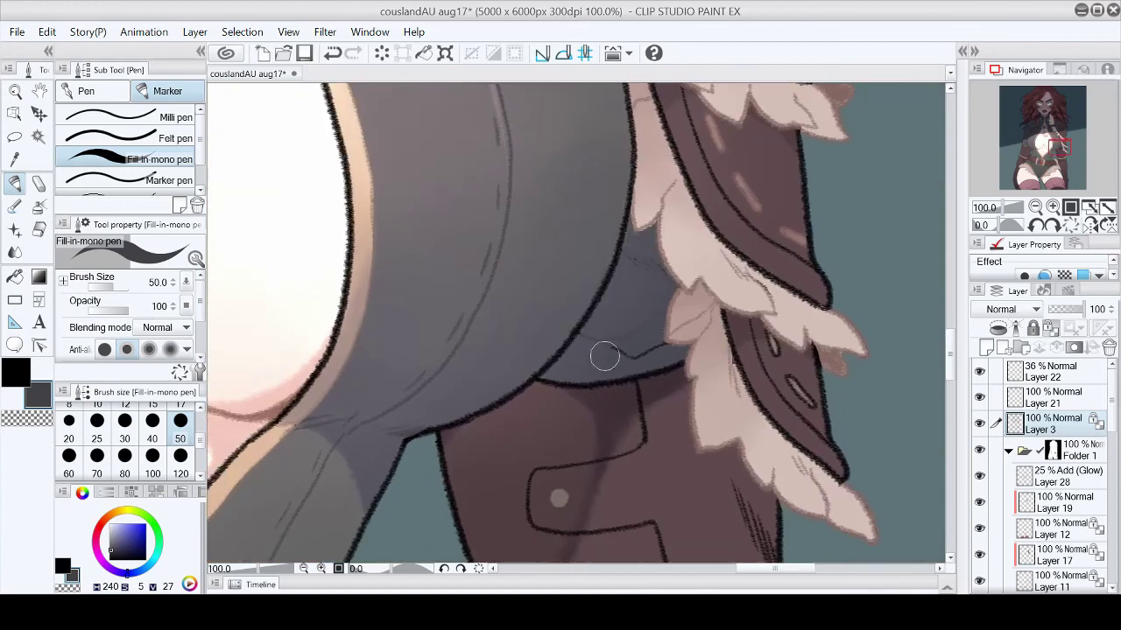
Step: Recolor the inner seam and fold lines of the shadowed grey cloth on the shoulder and chest in near-black blue (H 240, S 13, V 13)
click(1108, 209)
click(1089, 207)
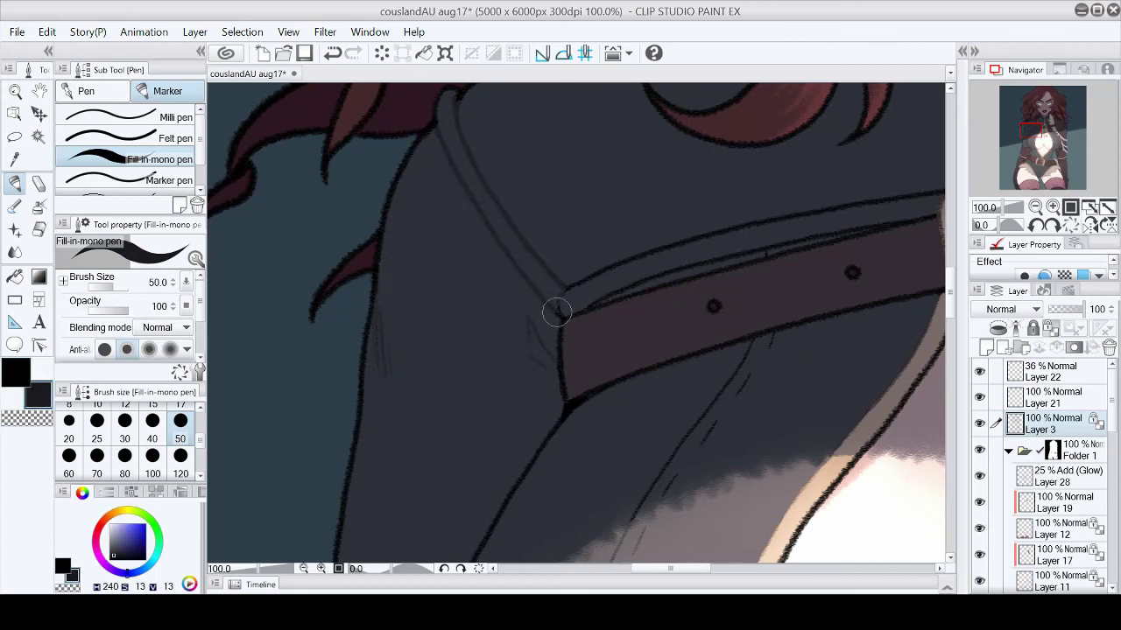
drag(1032, 131, 1036, 133)
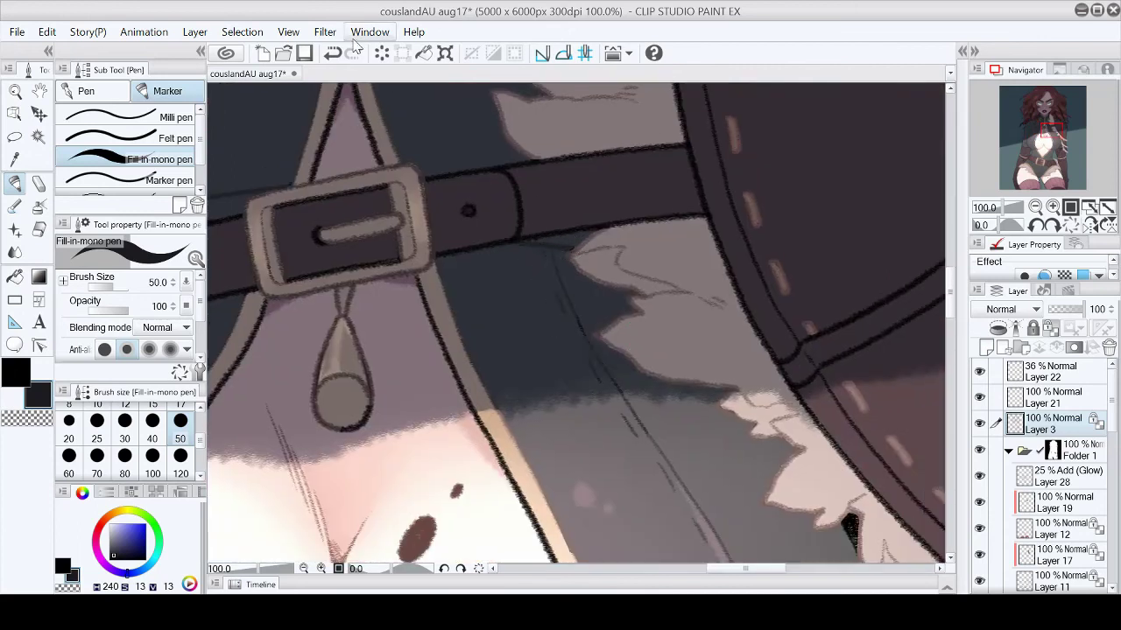
click(1107, 207)
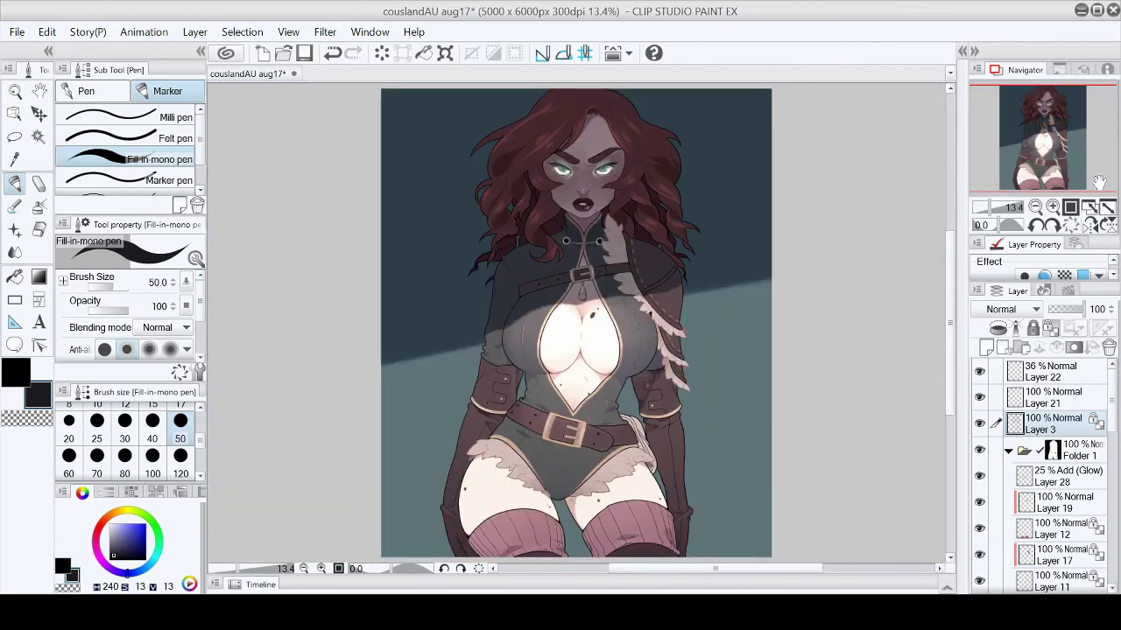
Step: Darken the fold lines and hatching of the sleeve beside the fur trim with the same near-black blue
scroll(539, 350, up, 5)
key(b)
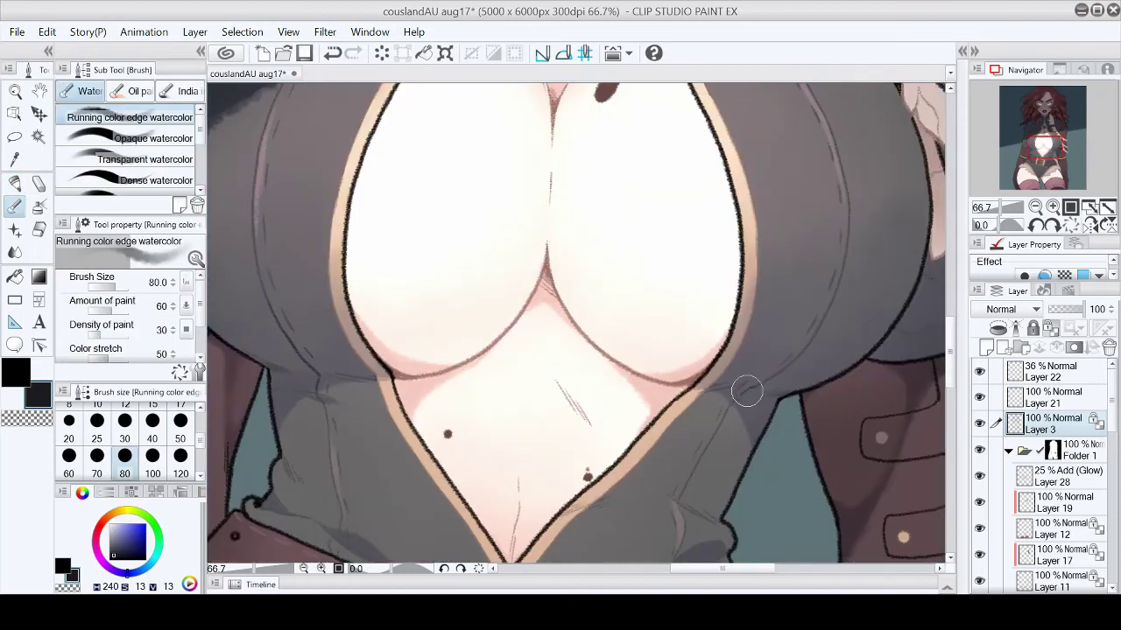
scroll(462, 386, up, 2)
key(p)
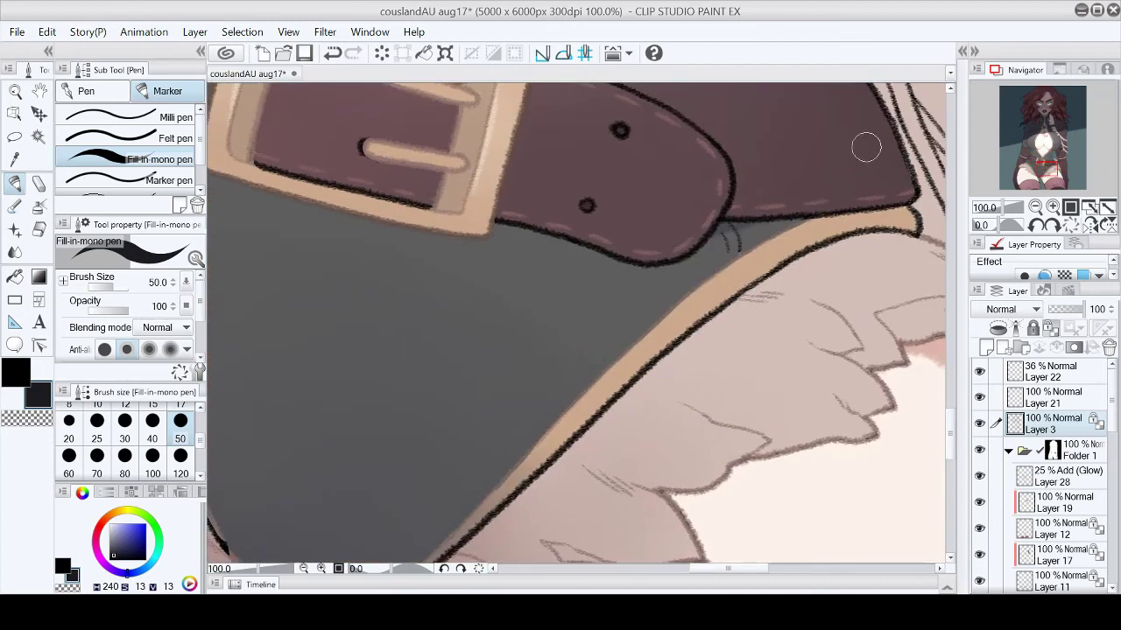
click(1090, 207)
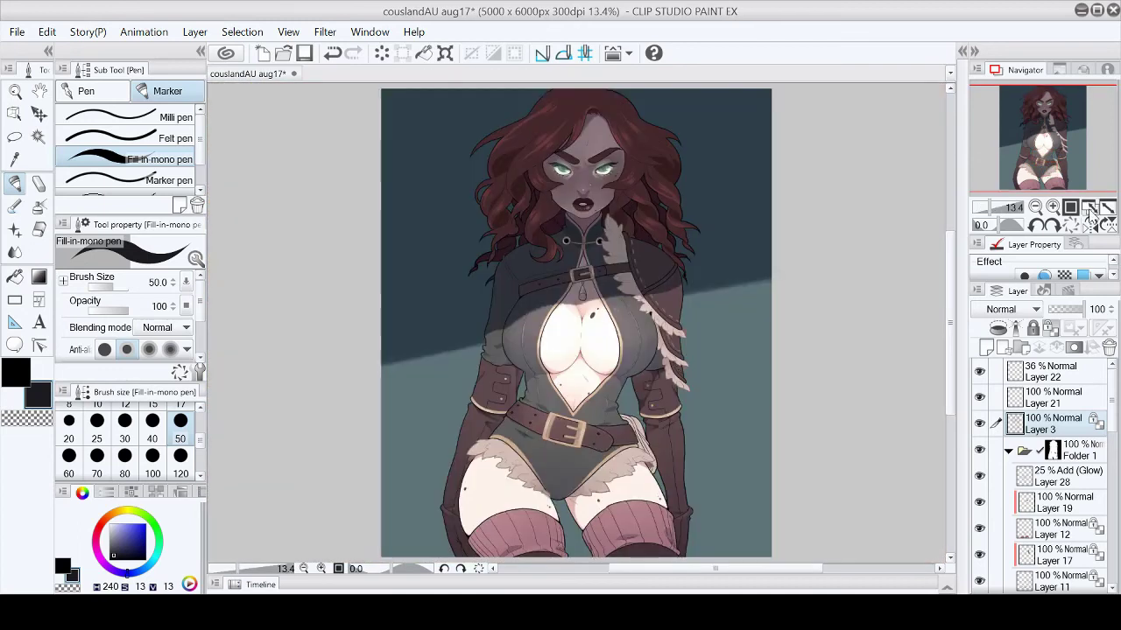
click(1070, 208)
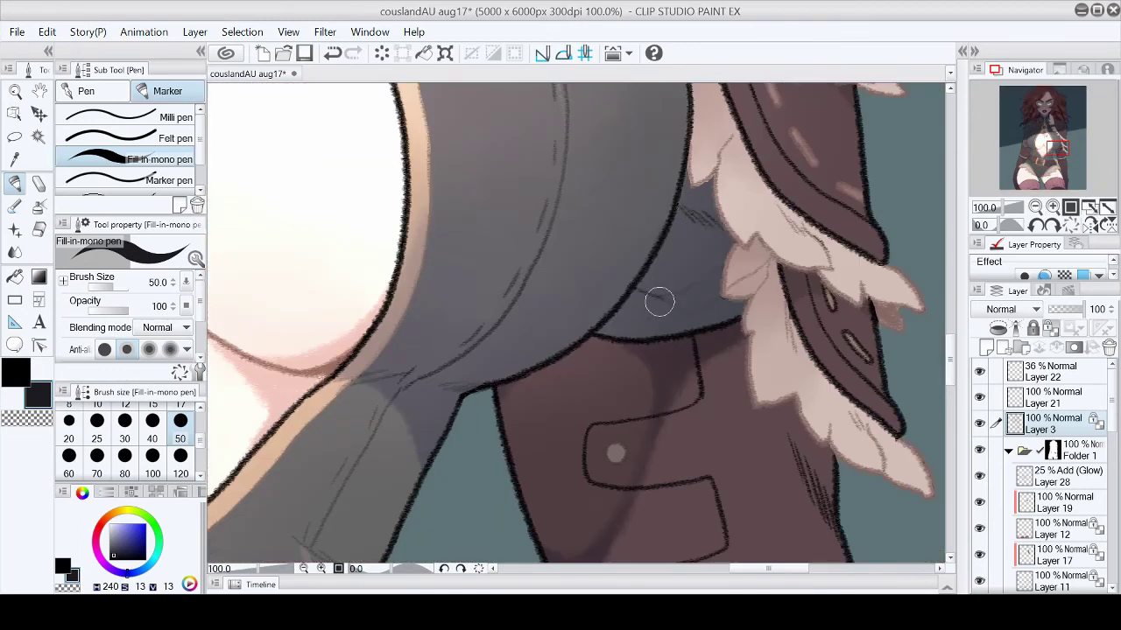
click(1090, 210)
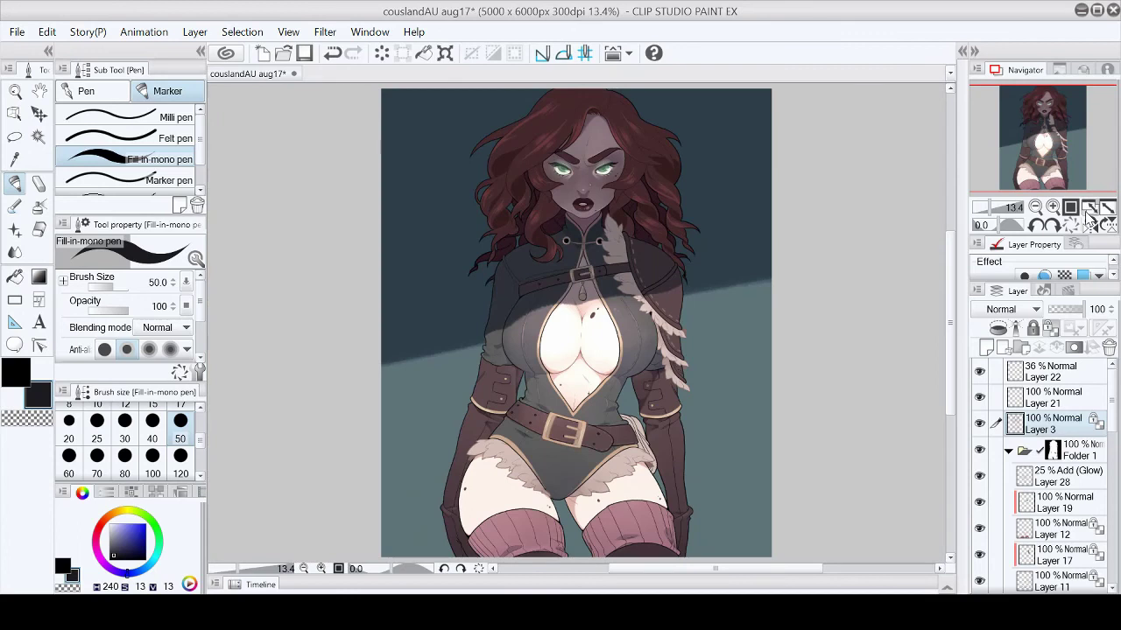
Step: Recolor the inner lines of the shadowed leather cape and the waist belt's eyelets in dark purple (H 309, S 14, V 14)
click(1070, 207)
click(112, 553)
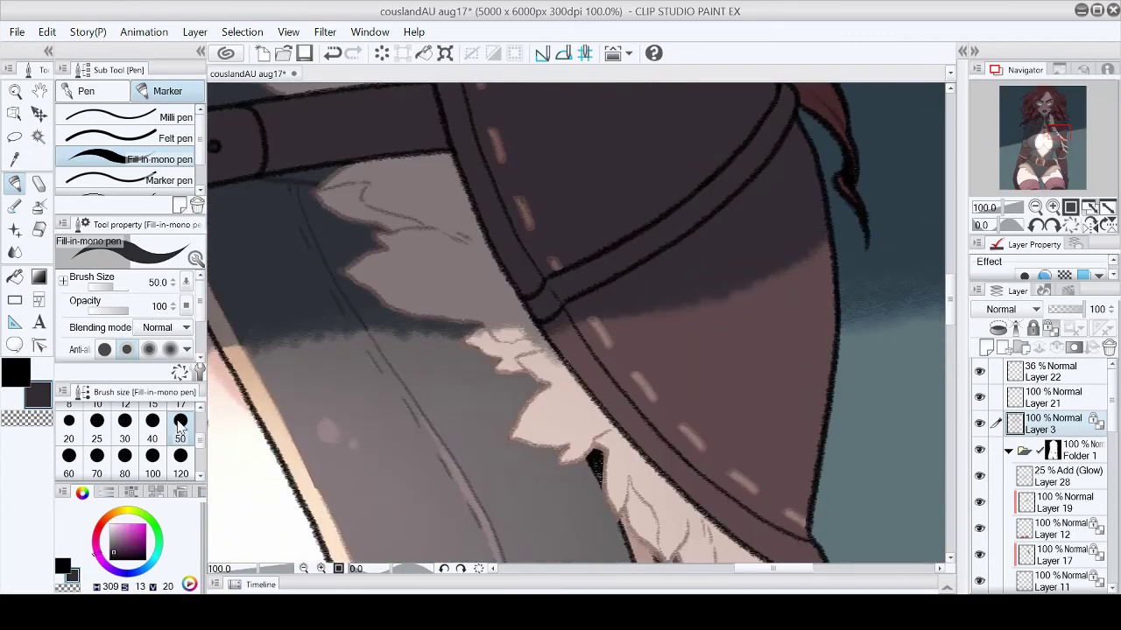
click(114, 555)
mouse_move(531, 402)
mouse_down()
mouse_move(557, 425)
mouse_move(694, 338)
mouse_move(772, 199)
mouse_move(700, 292)
mouse_move(560, 387)
mouse_up()
scroll(432, 118, up, 2)
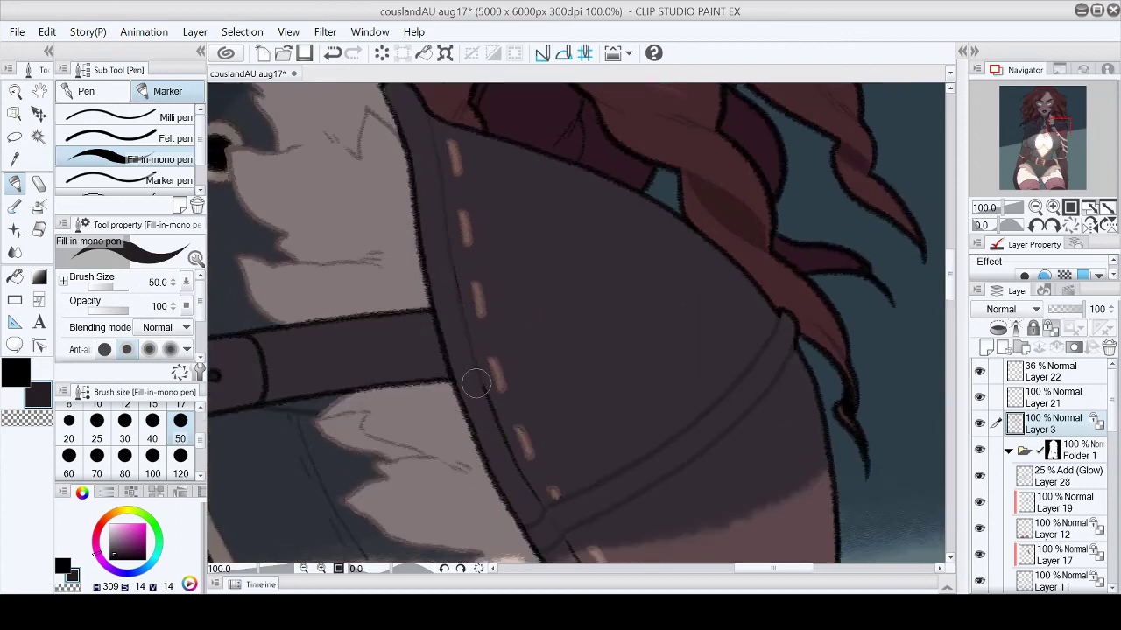
scroll(673, 305, left, 5)
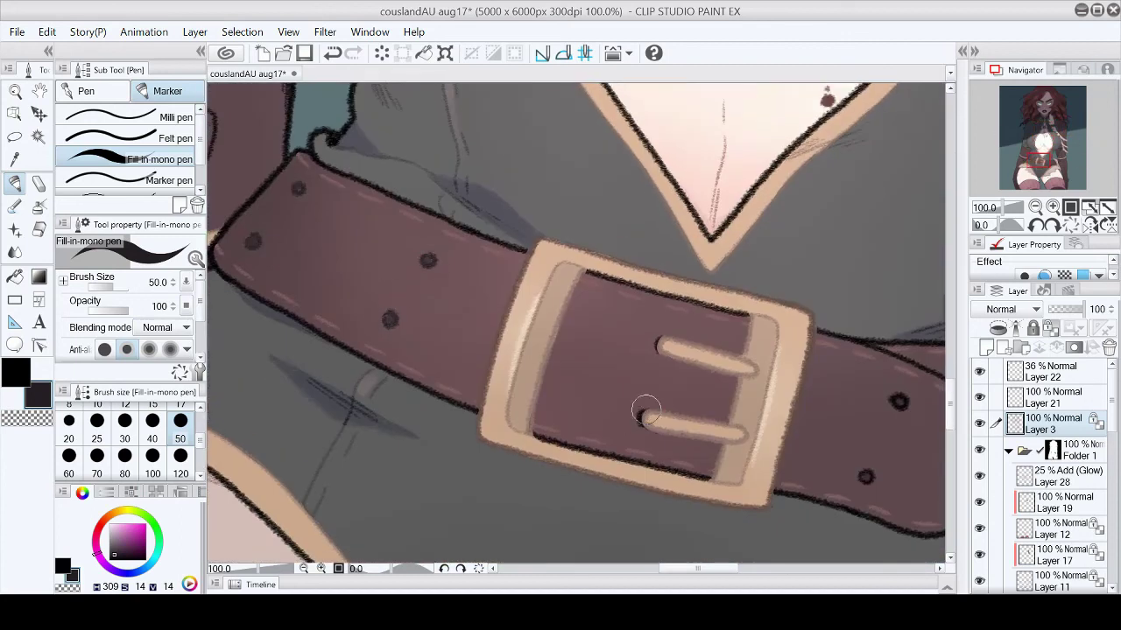
Step: Recolor the lit leather cape's inner edge lines and stitch outlines in dark reddish brown (H 346, S 25, V 29), rotating the canvas to 15 degrees
drag(1040, 162, 1066, 142)
key(minus)
alt+click(618, 358)
alt+click(456, 203)
click(39, 399)
scroll(508, 262, down, 5)
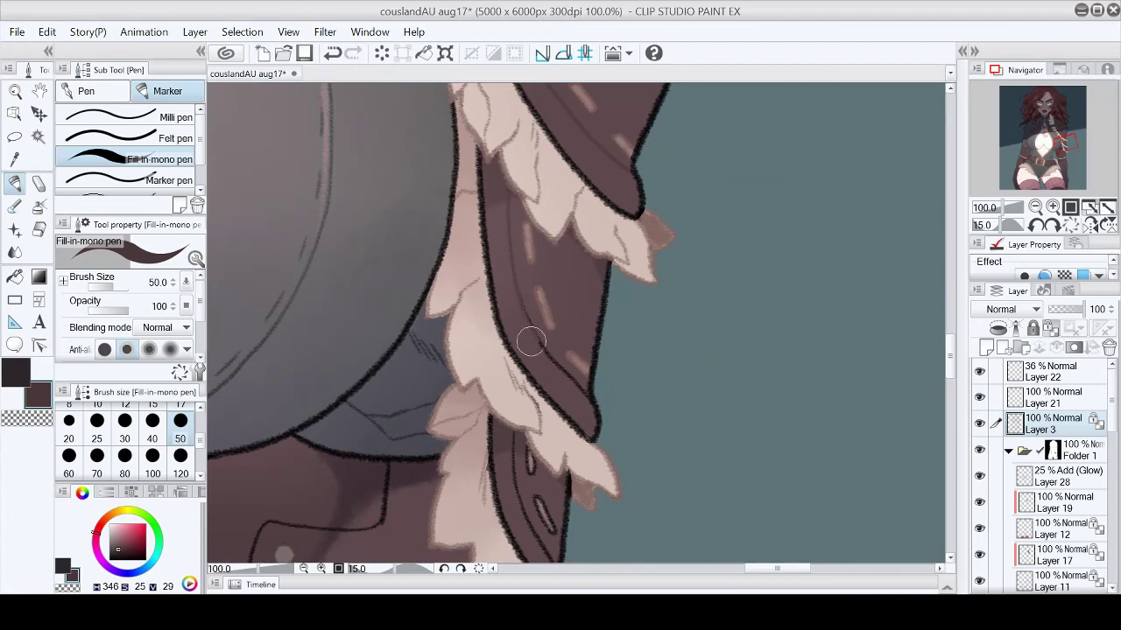
scroll(512, 324, down, 3)
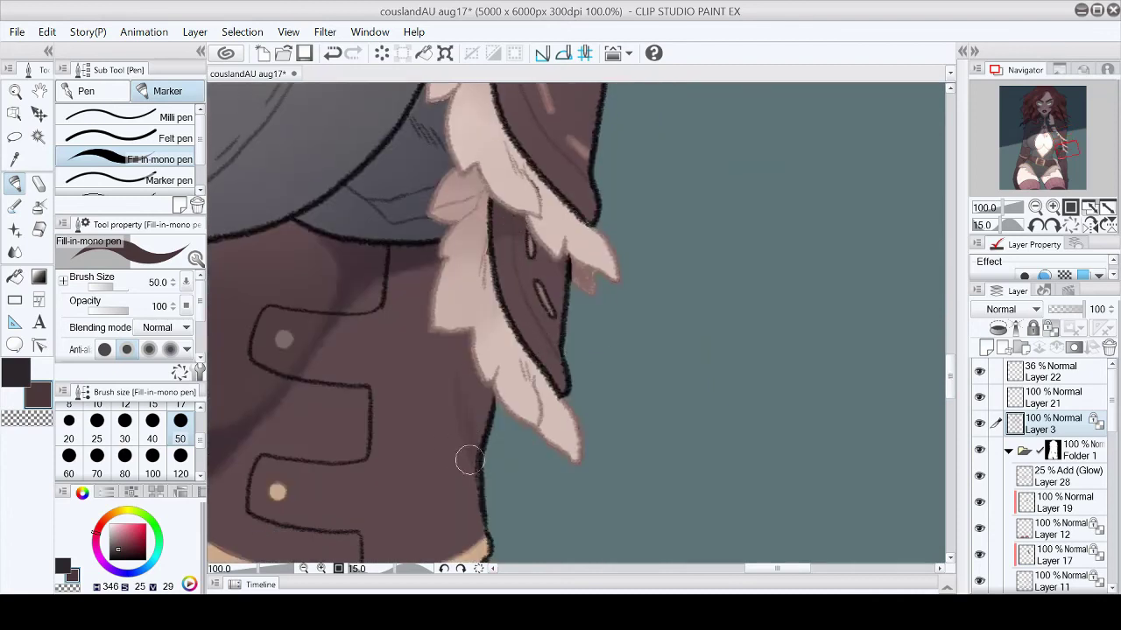
alt+click(536, 95)
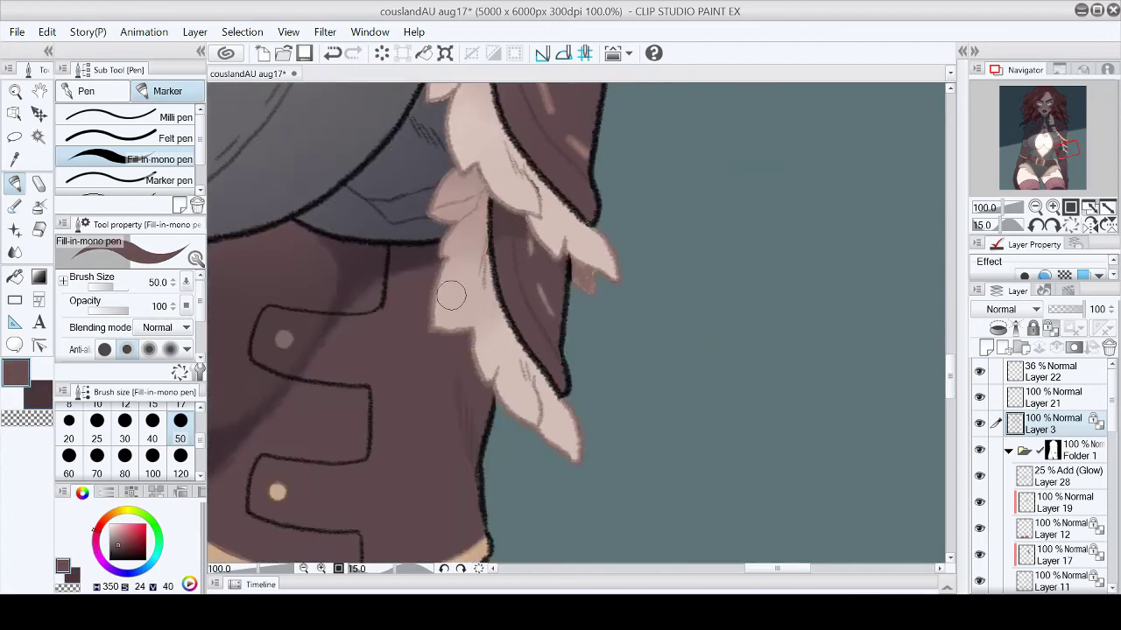
Step: Recolor the strap outlines and seam on the gauntlet below the fur cape in deeper reddish brown (H 346, S 30, V 21)
key(x)
scroll(355, 353, down, 3)
key(minus)
drag(1003, 178, 1009, 169)
alt+click(585, 314)
drag(469, 158, 474, 191)
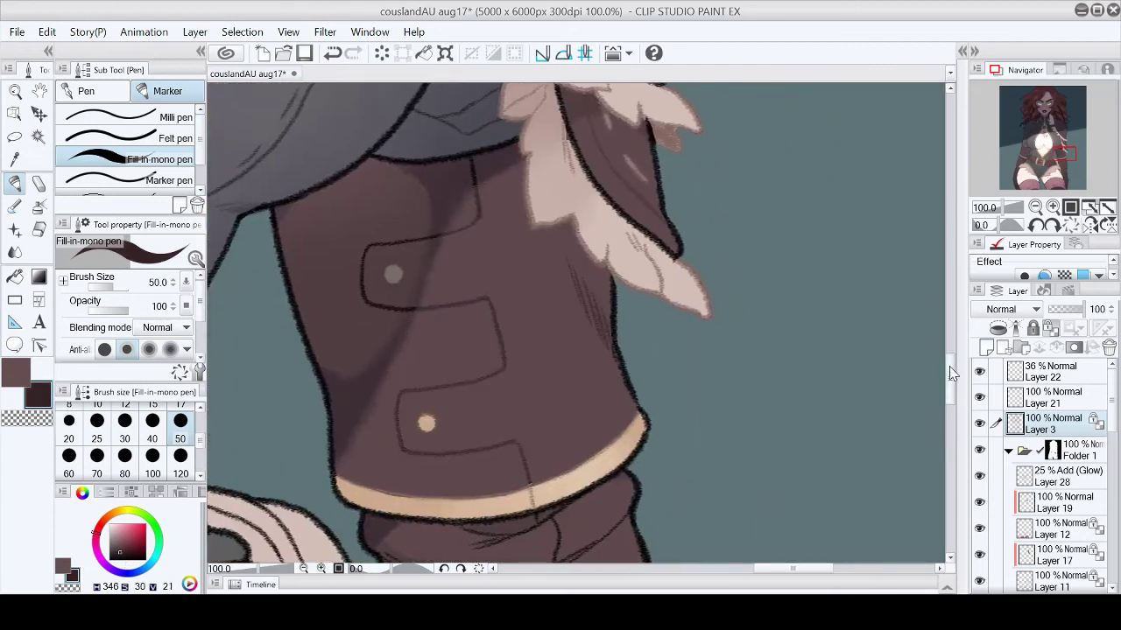
Step: Recolor the seam and fold lines of the glove below the gold-trimmed gauntlet in dark reddish brown (H 346, S 30, V 21)
scroll(953, 373, down, 5)
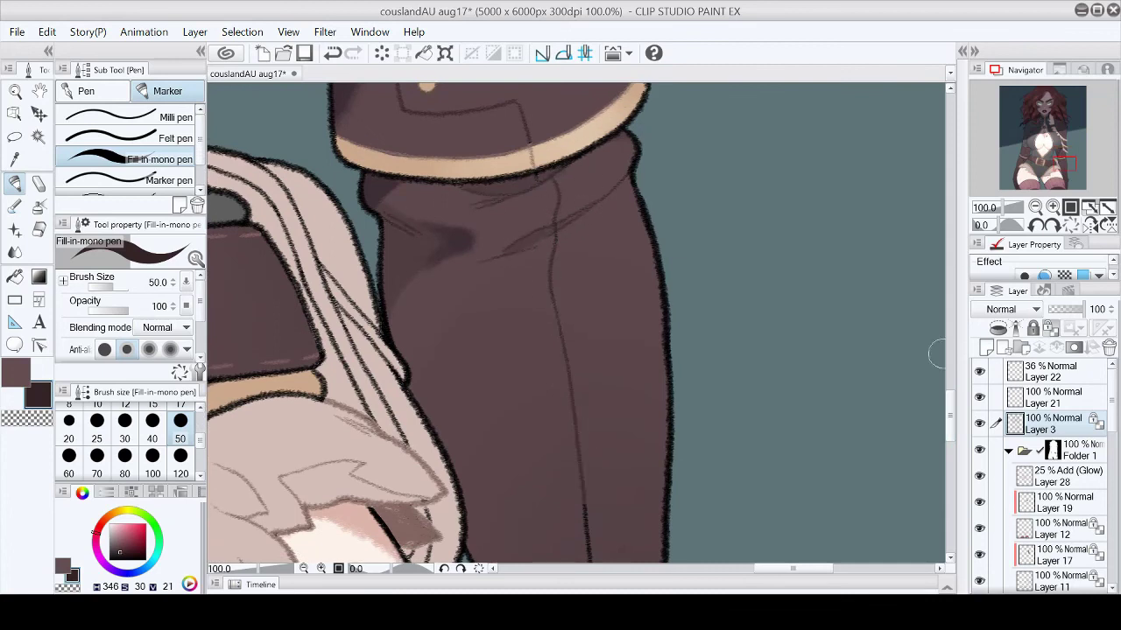
scroll(936, 354, down, 5)
key(b)
Step: Recolor the other arm's glove seam, folds and gauntlet strap outlines in the same reddish brown and save the drawing
click(1013, 178)
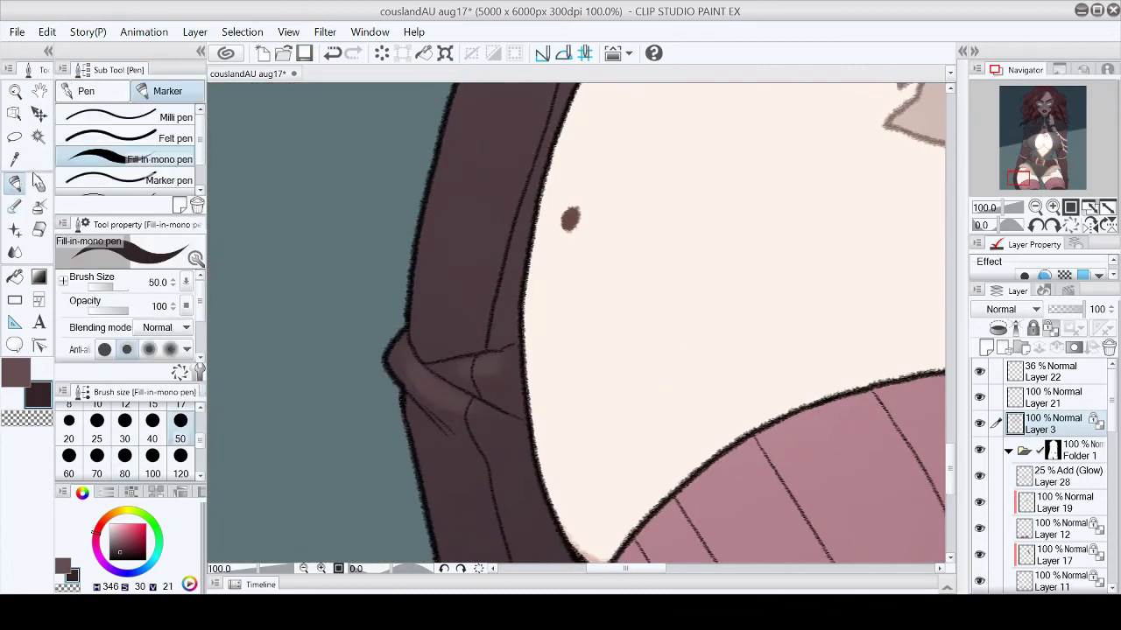
key(b)
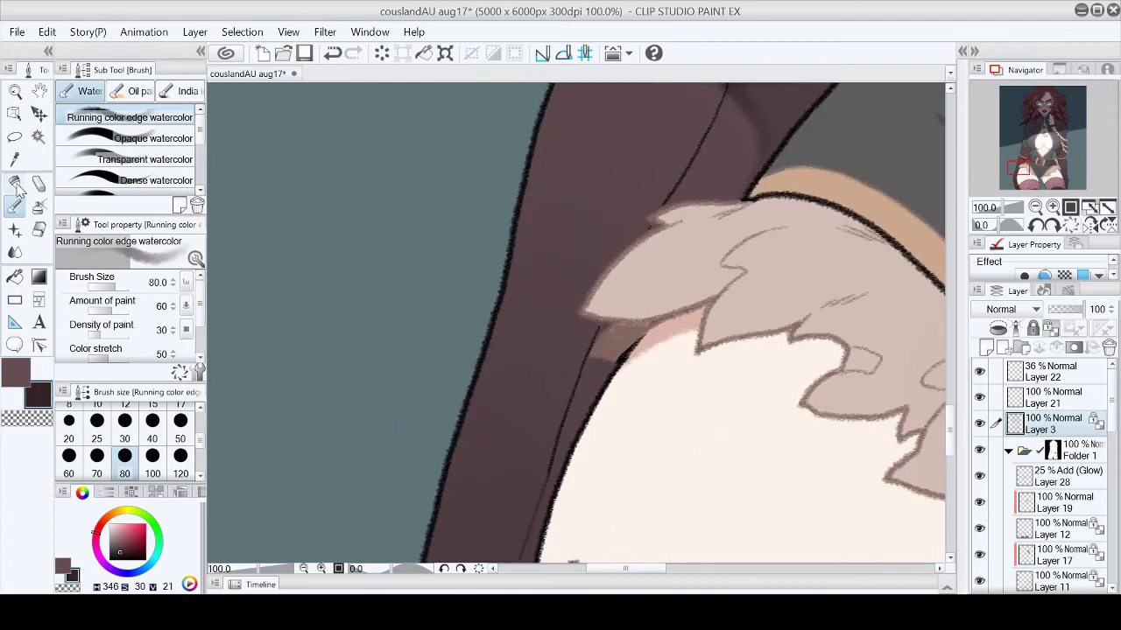
click(14, 184)
scroll(444, 400, up, 3)
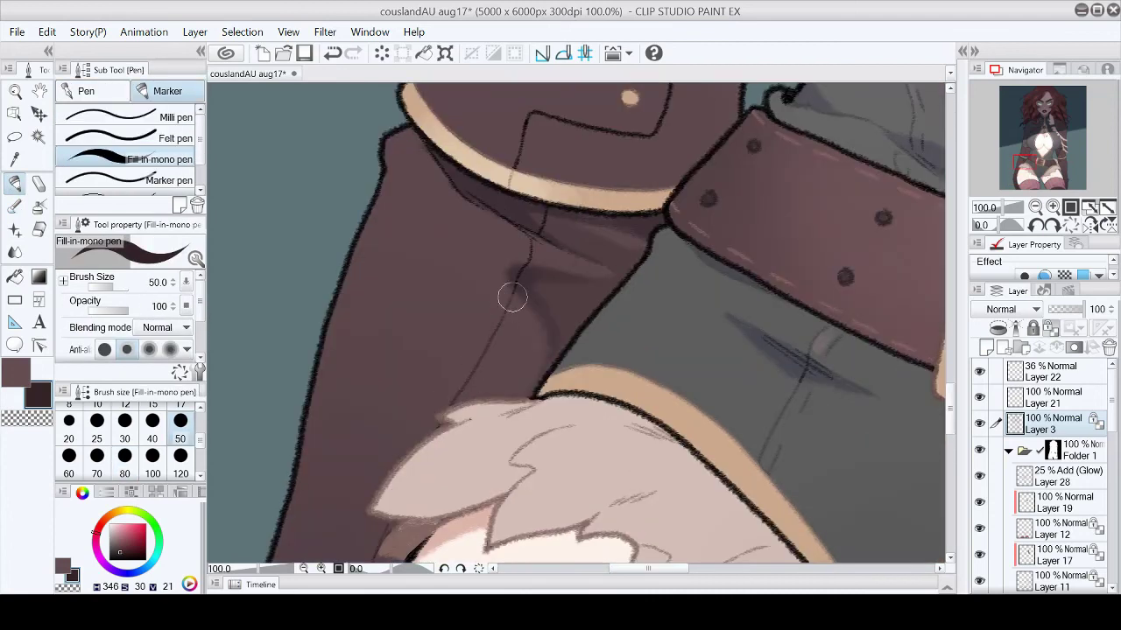
scroll(475, 206, up, 3)
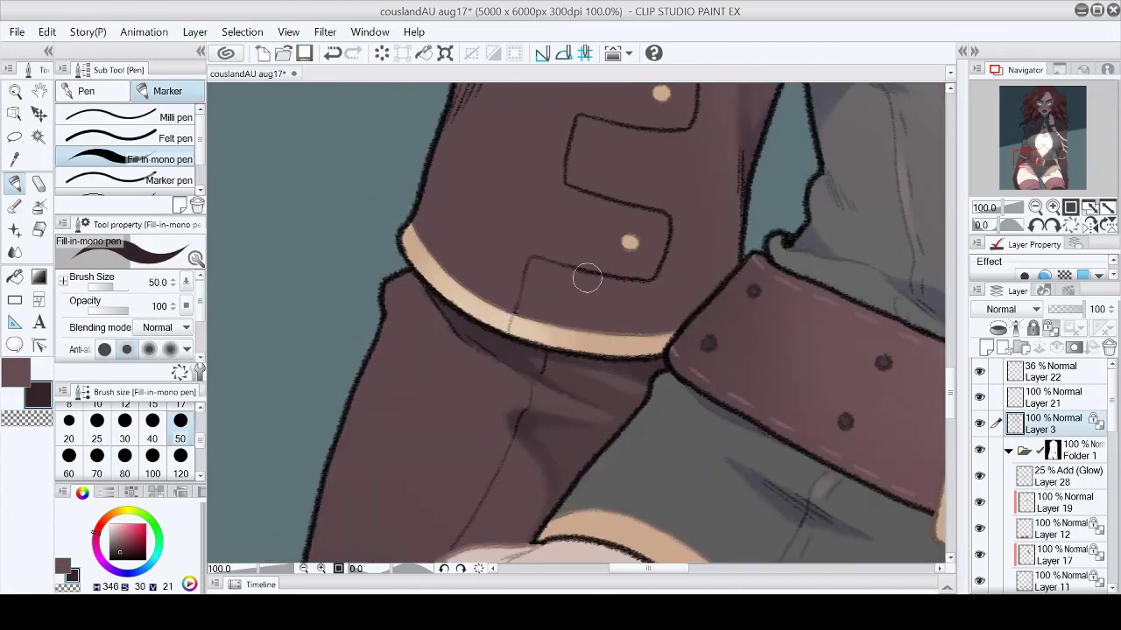
scroll(593, 253, up, 3)
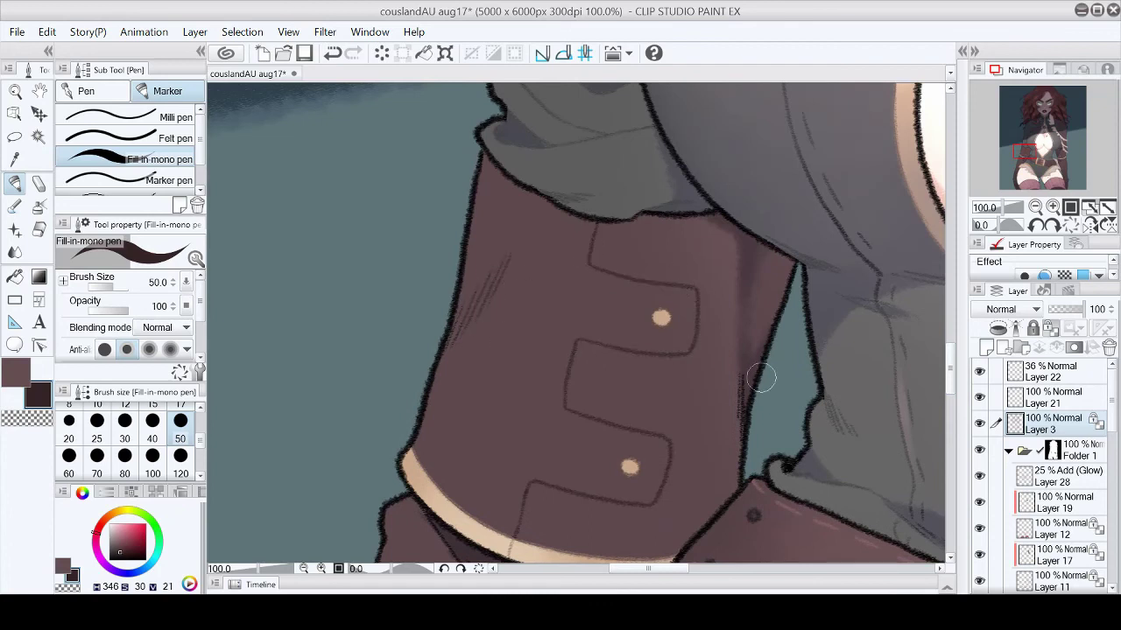
key(ctrl+0)
click(303, 55)
Step: Darken the outline of the collar pendant's round stone in black and fill the stone near-black (S 13, V 16) on Layer 19
scroll(581, 294, up, 8)
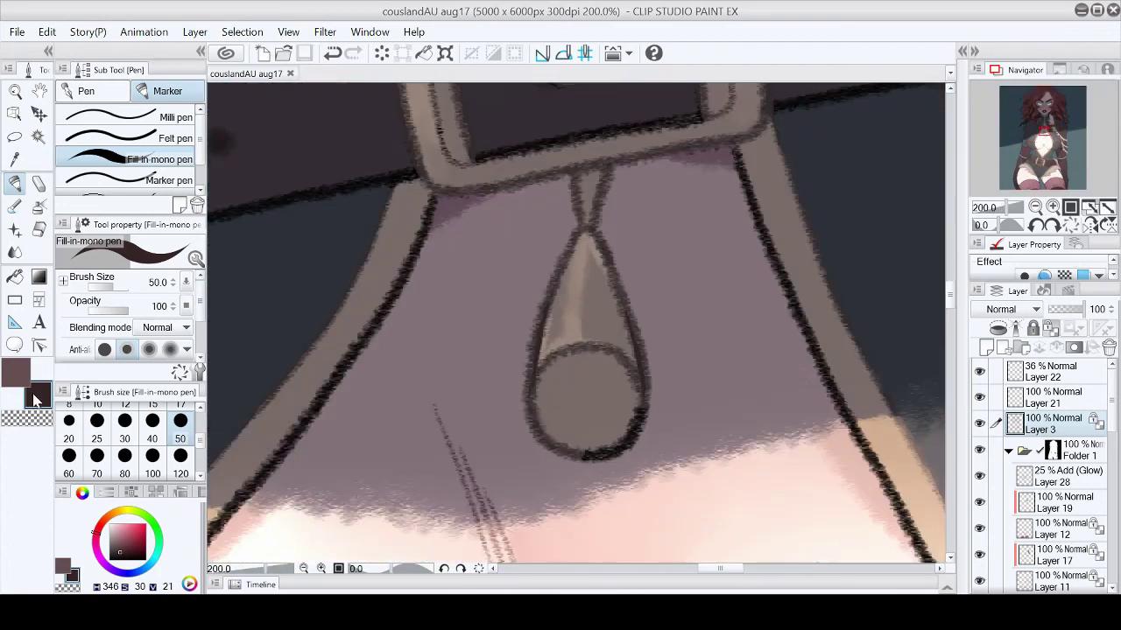
drag(529, 394, 637, 430)
scroll(1051, 490, down, 2)
click(1064, 496)
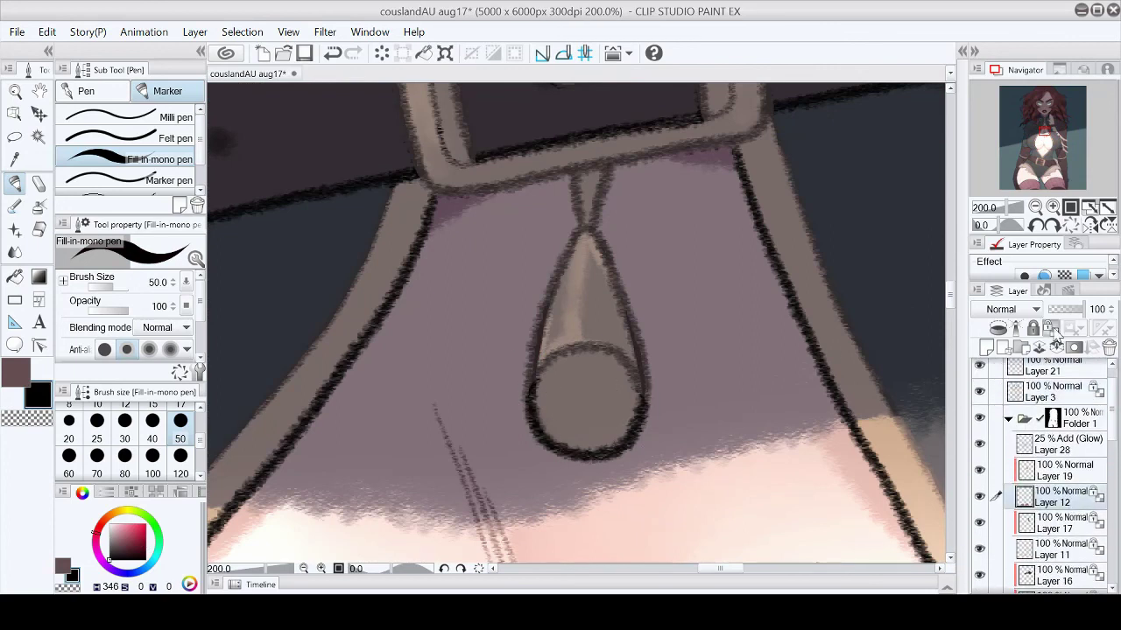
click(113, 554)
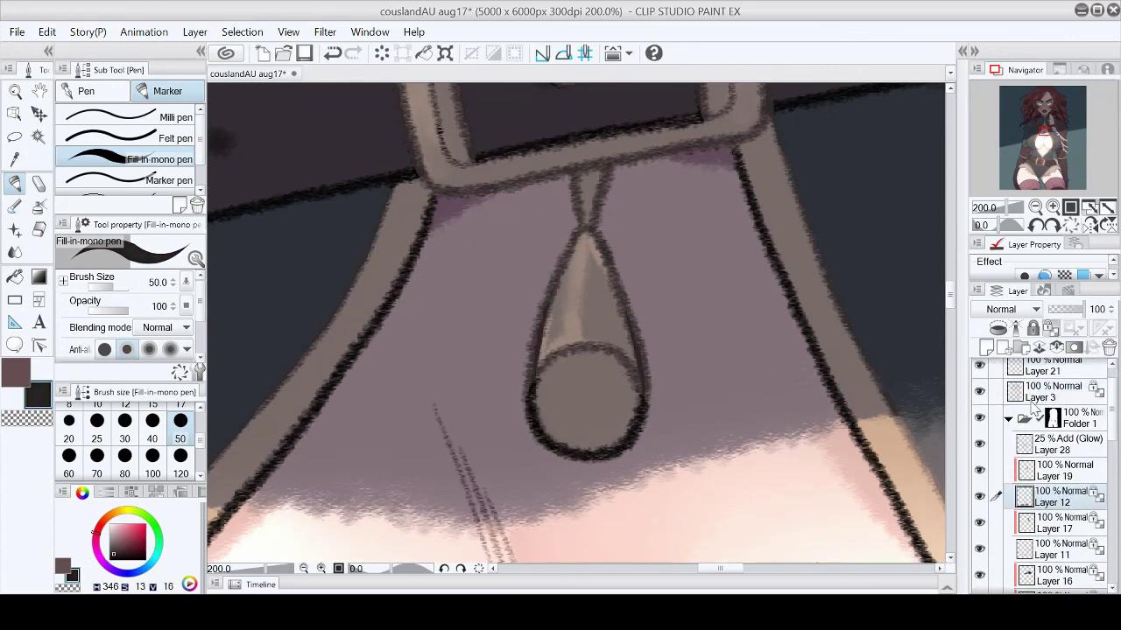
click(1063, 471)
mouse_move(582, 399)
mouse_down()
mouse_move(552, 370)
mouse_move(541, 398)
mouse_move(570, 364)
mouse_move(603, 357)
mouse_move(595, 412)
mouse_move(597, 356)
mouse_move(624, 413)
mouse_up()
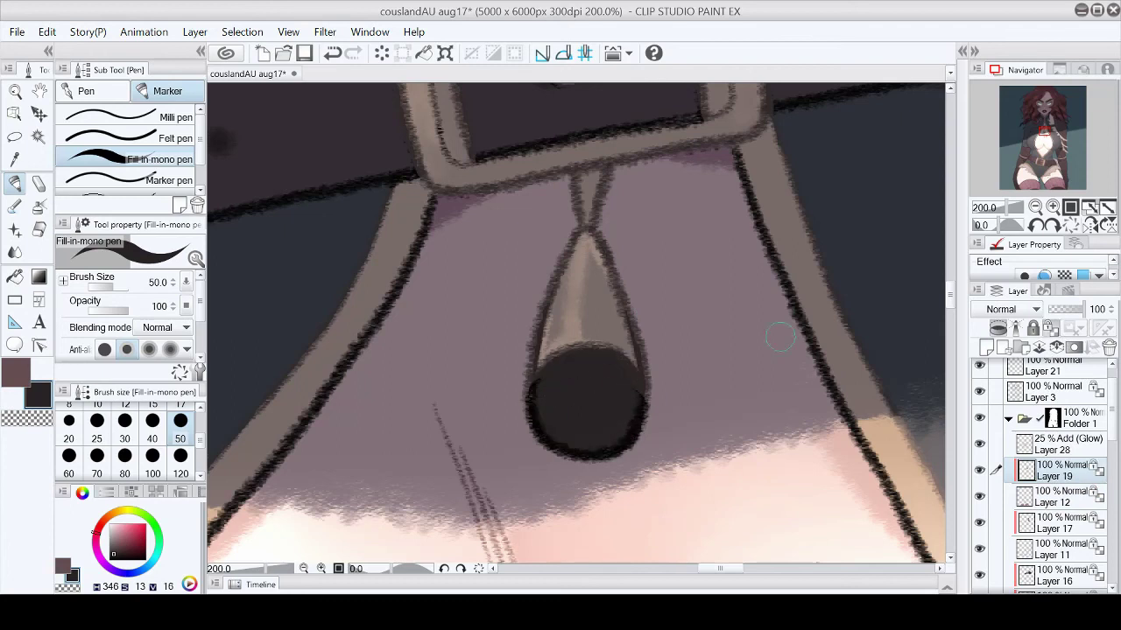
Step: Add a soft reddish-brown glint (H 358, S 25, V 27) inside the pendant's dark stone with the Chalk brush
click(119, 551)
key(p)
drag(589, 350, 597, 408)
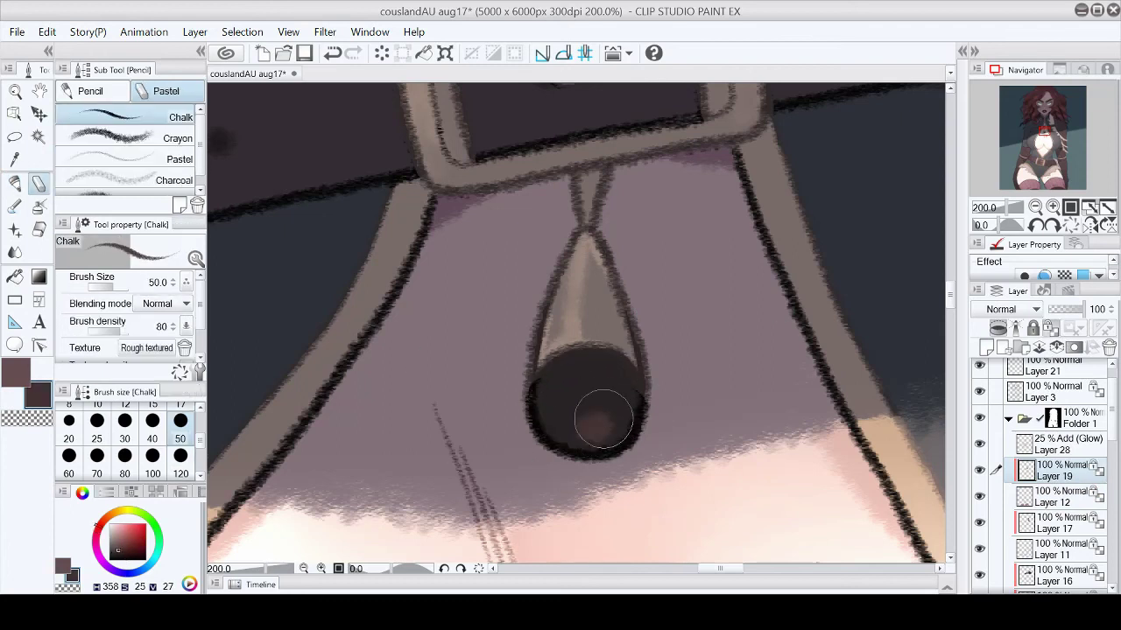
Step: Recolor the first pink stocking's rib and fold lines on Layer 3 in dark plum (H 336, S 30, V 37) using the Fill-in-mono pen
click(1091, 210)
click(1059, 391)
scroll(530, 547, up, 7)
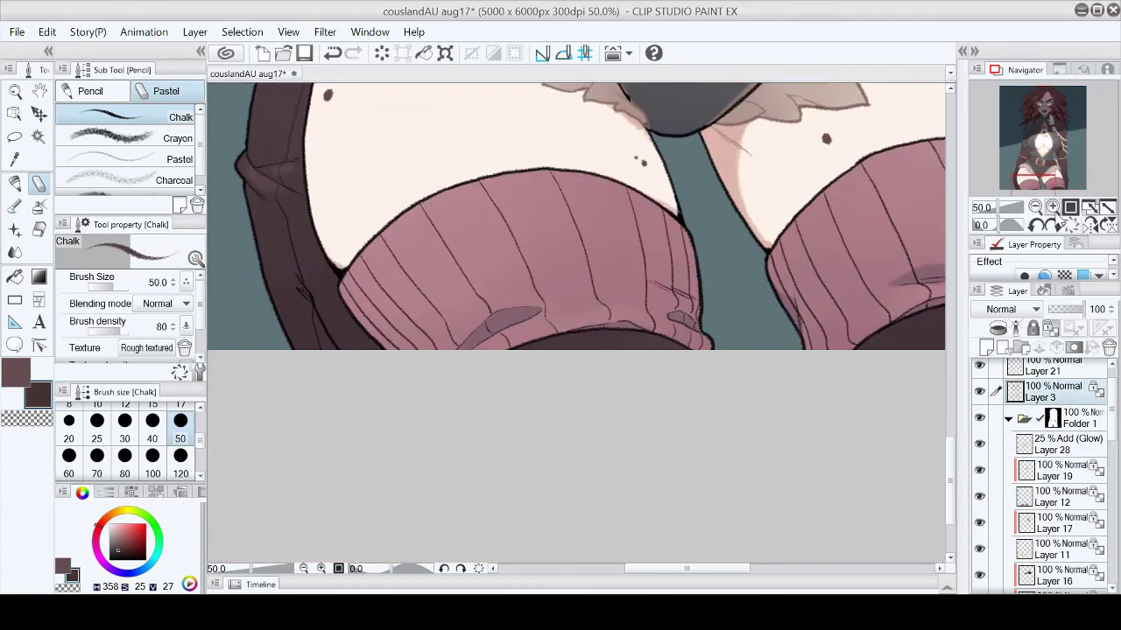
click(16, 181)
drag(1031, 185, 1034, 181)
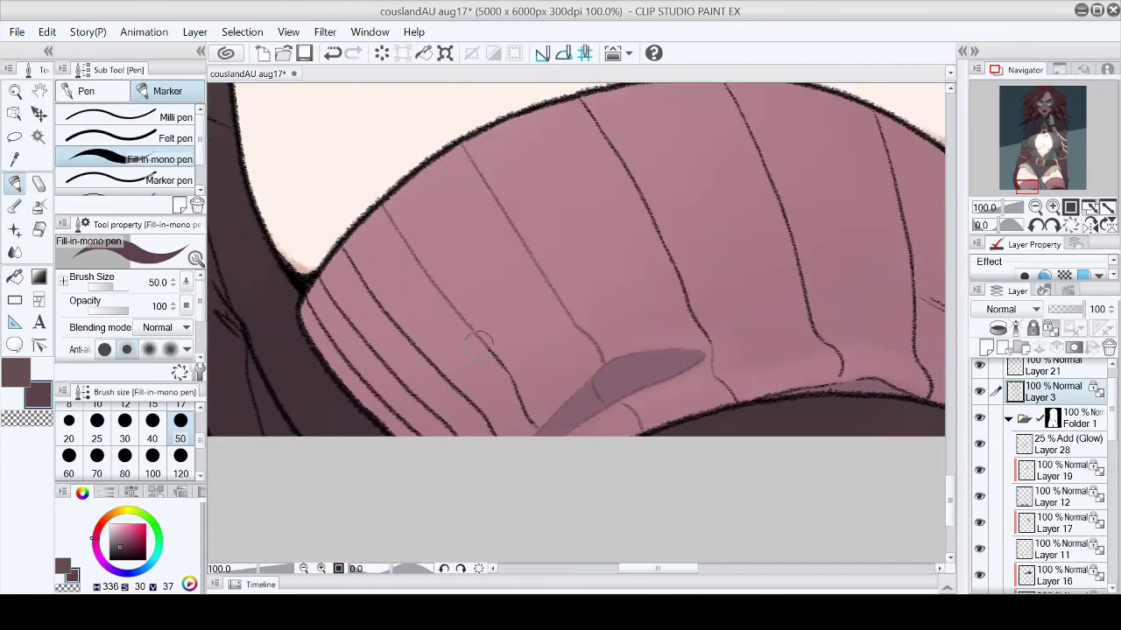
drag(663, 571, 685, 571)
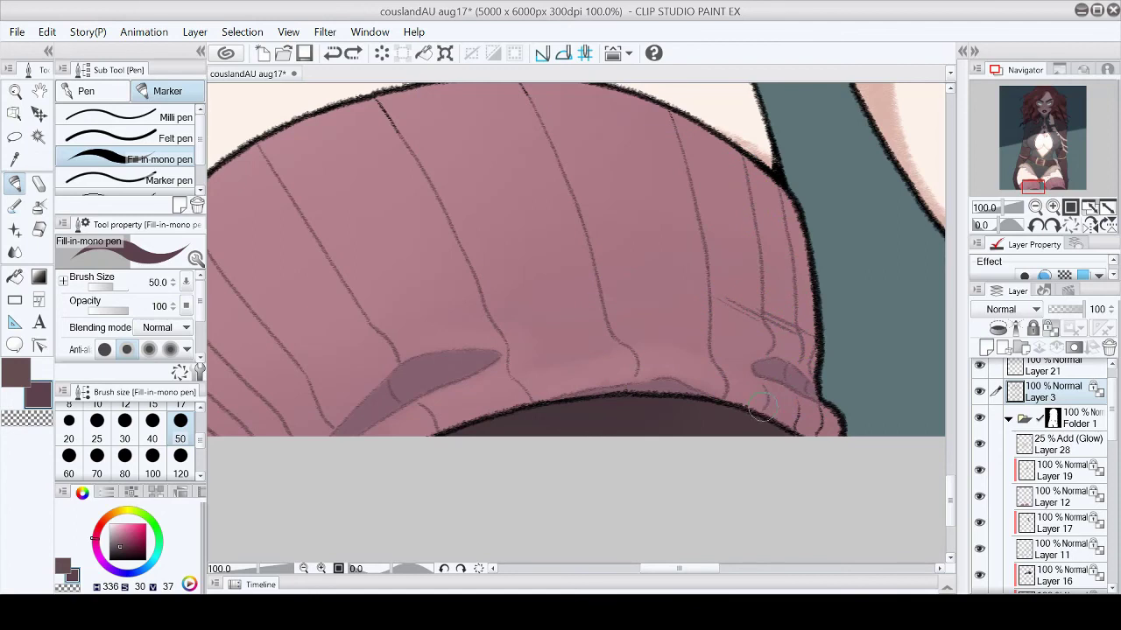
Step: Recolor the rib lines and fold hatching of the other pink stocking in the same dark plum
scroll(915, 374, up, 3)
scroll(674, 424, right, 4)
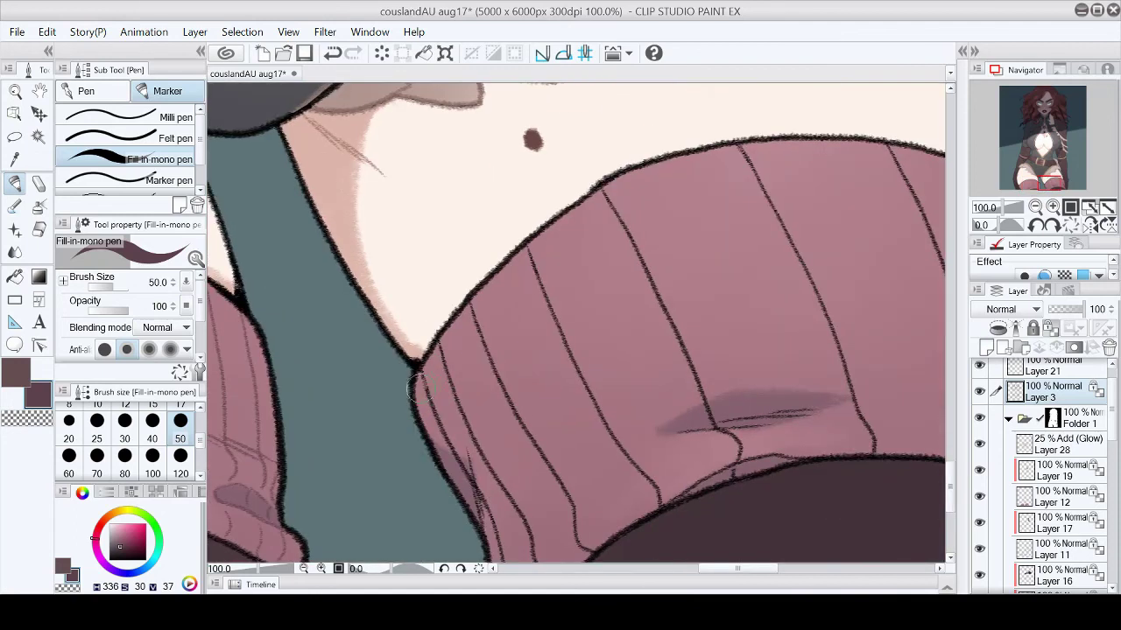
scroll(464, 412, down, 3)
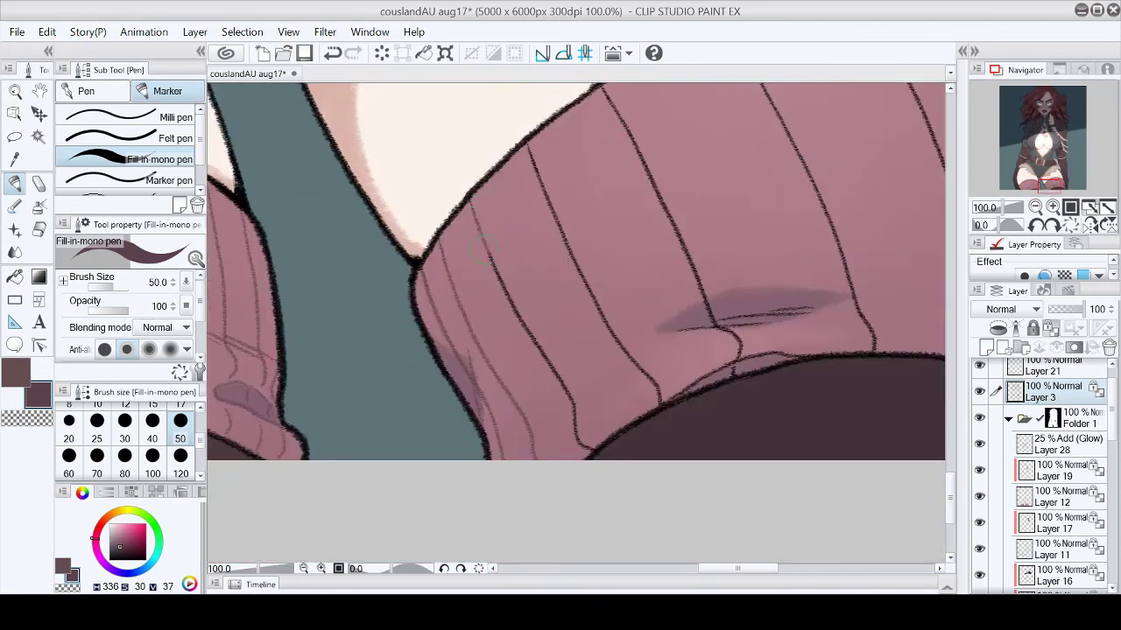
scroll(771, 364, right, 3)
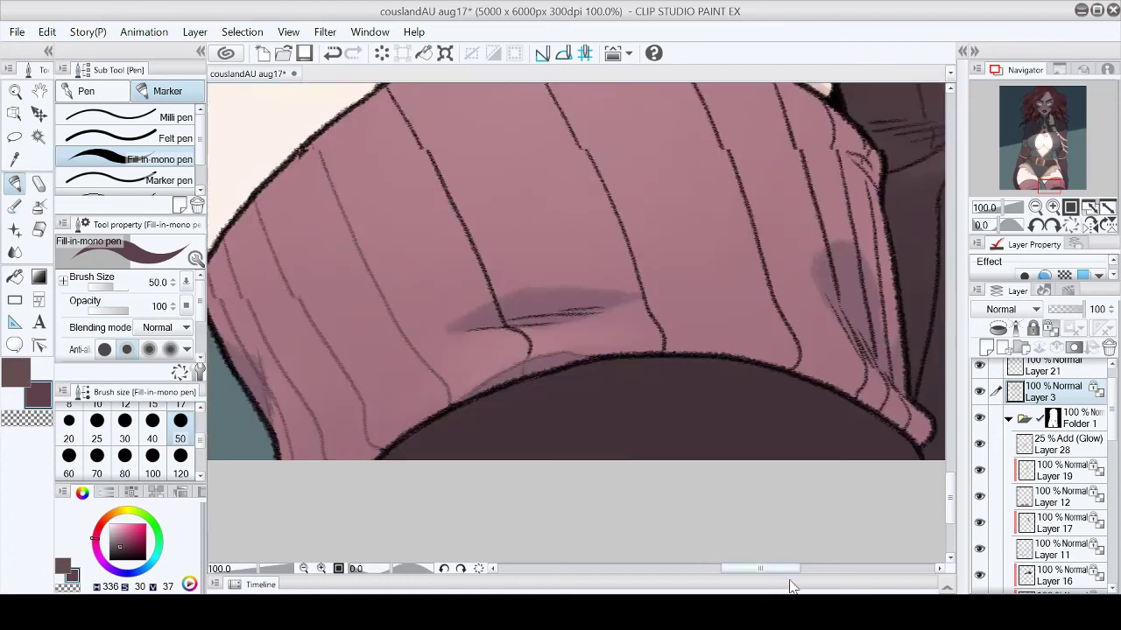
scroll(378, 200, up, 3)
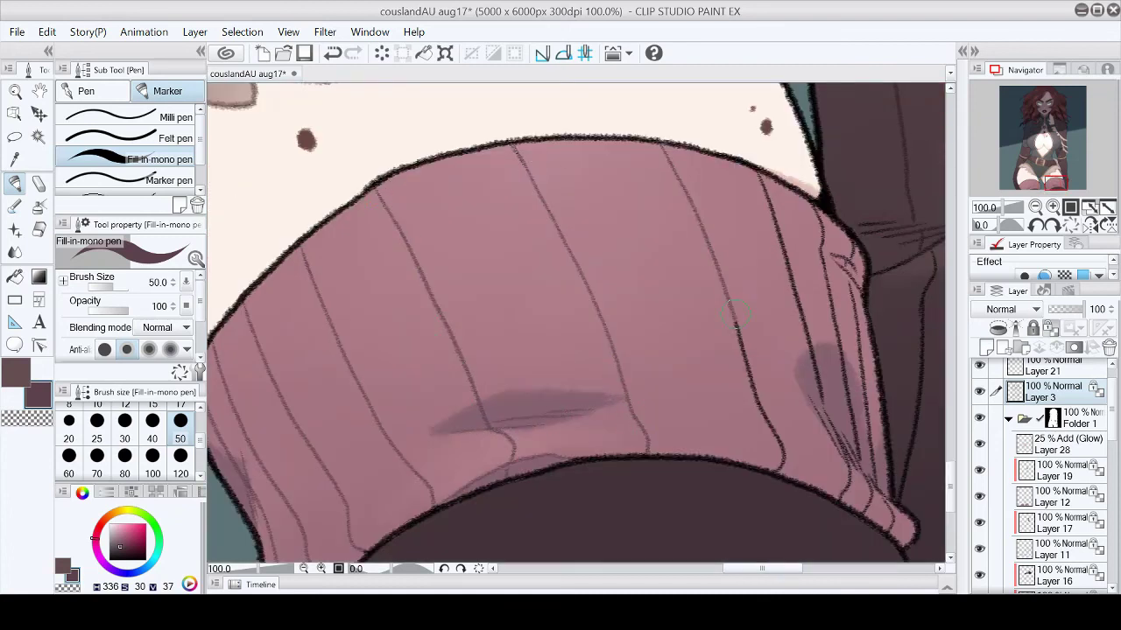
drag(736, 576, 760, 576)
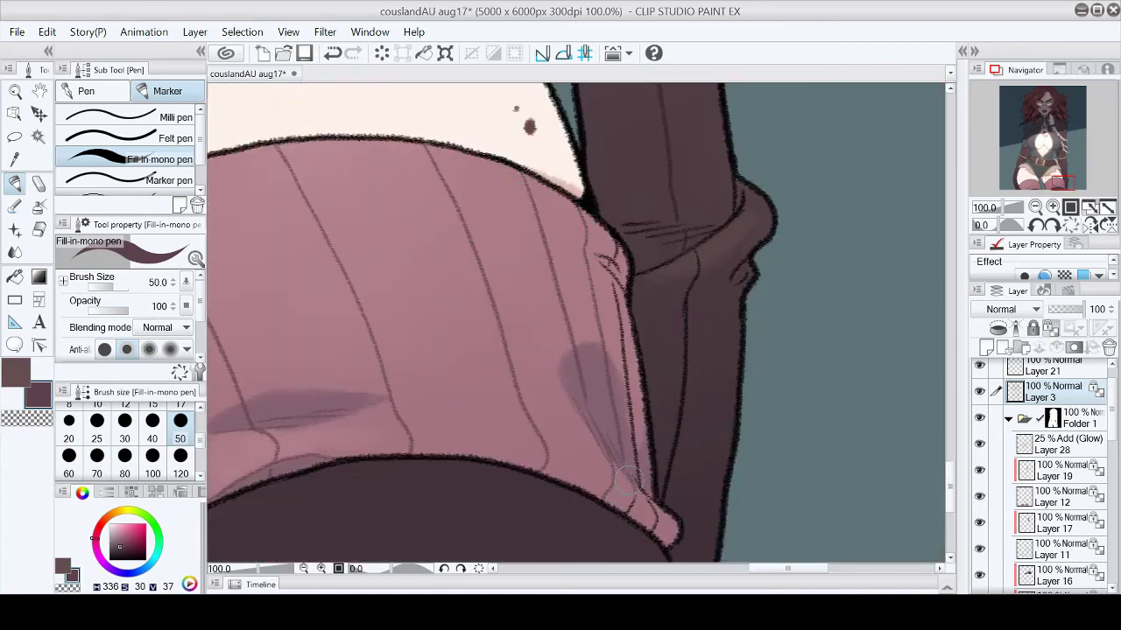
click(1105, 208)
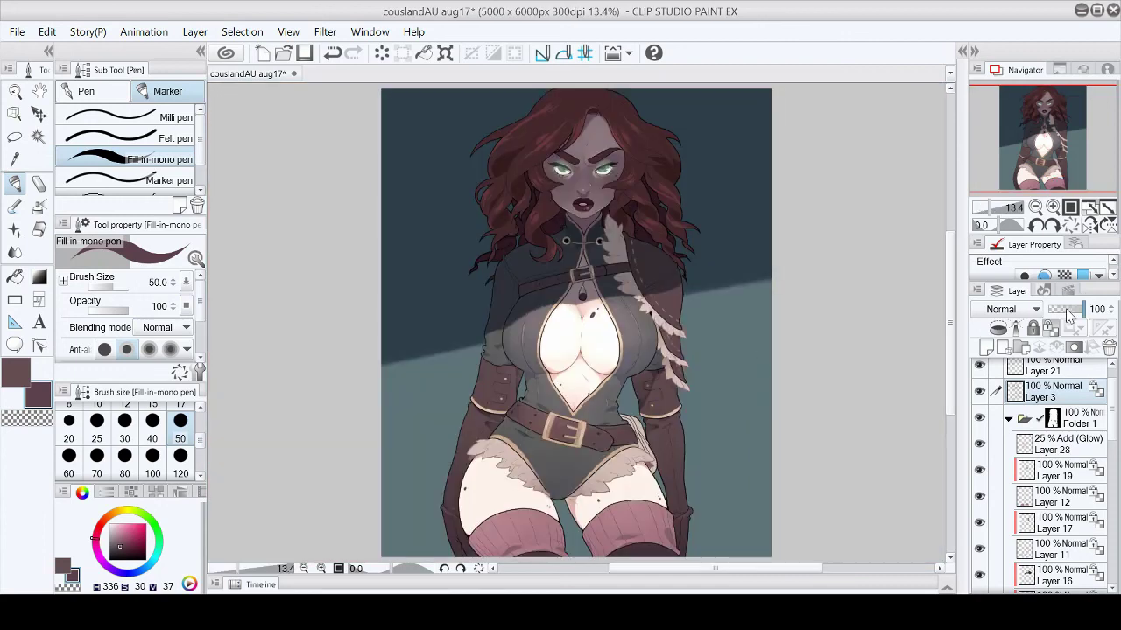